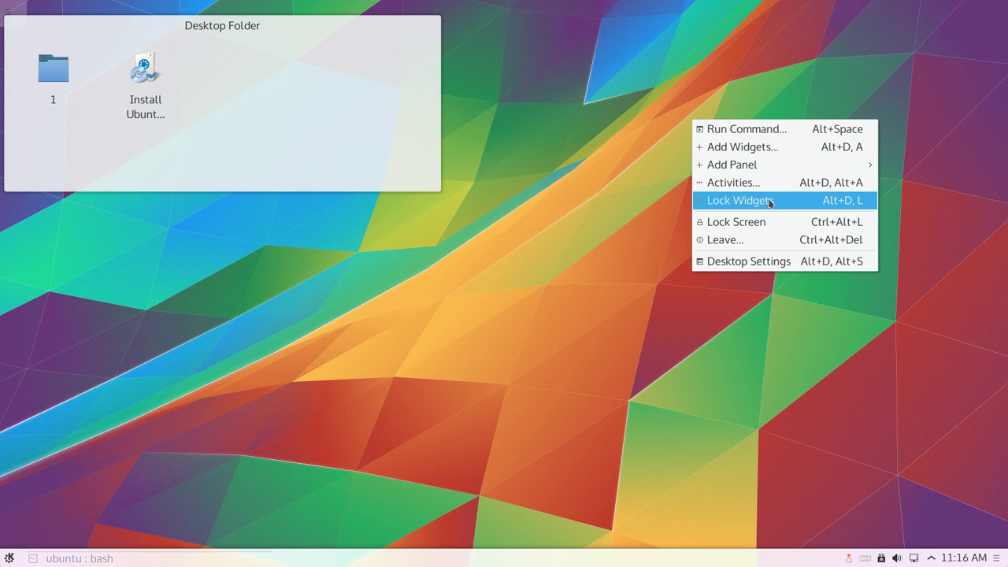
Step: Look through the Desktop Settings, including the Tweaks options, and close them without changing anything
click(761, 263)
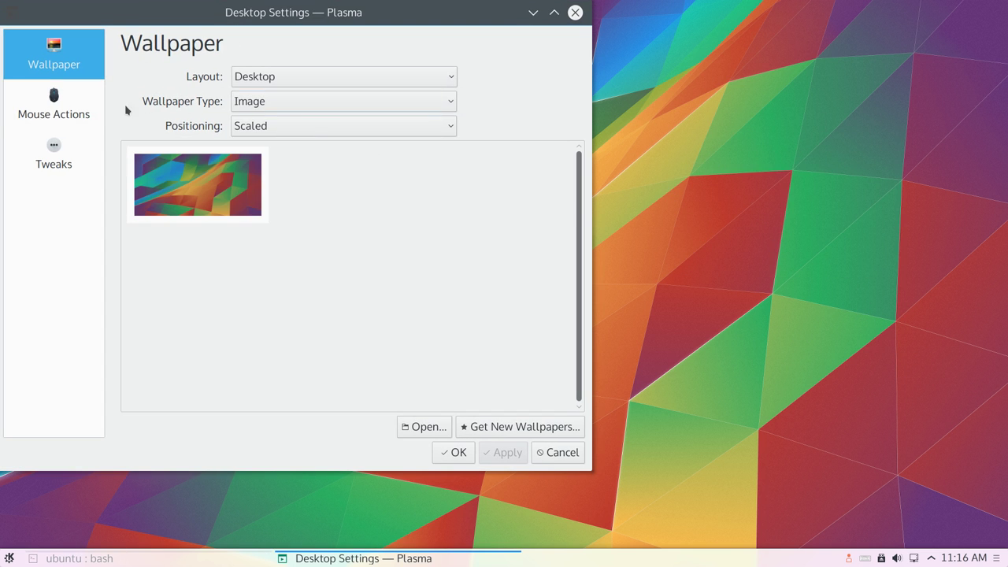
click(51, 115)
click(53, 140)
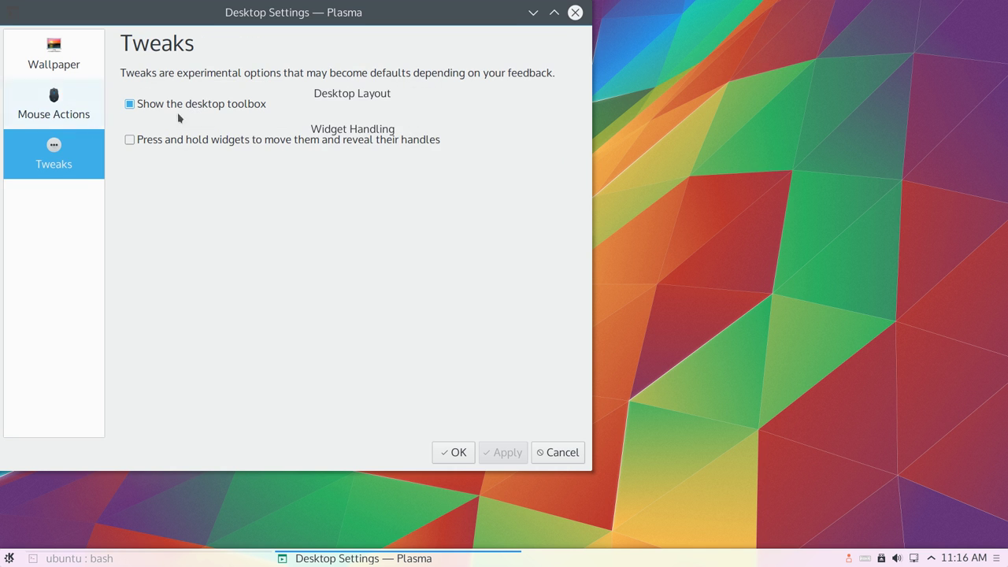
click(576, 13)
Step: Look at the panel's editing options, such as screen edge and height, and close the panel editor
click(998, 558)
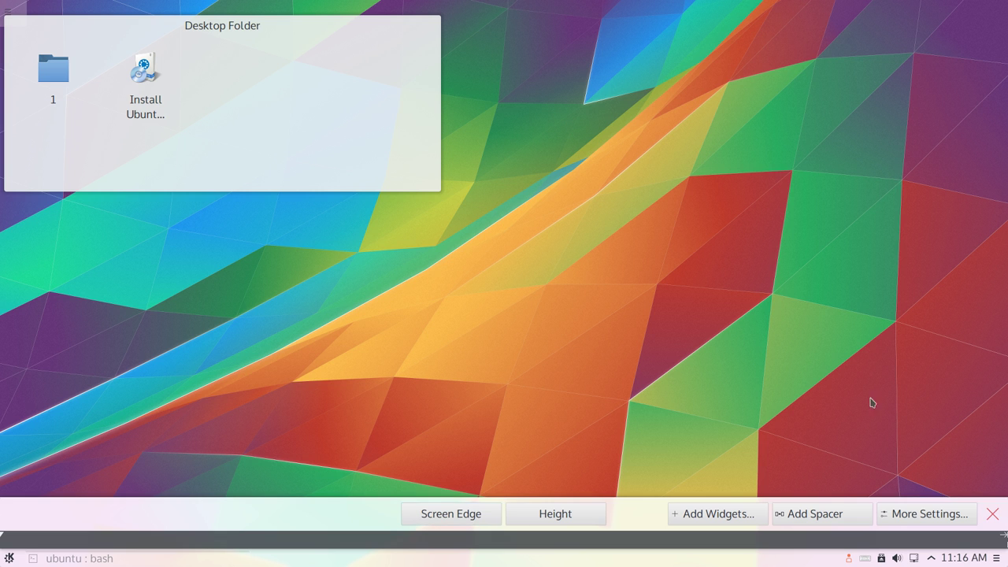
mouse_move(928, 539)
click(992, 514)
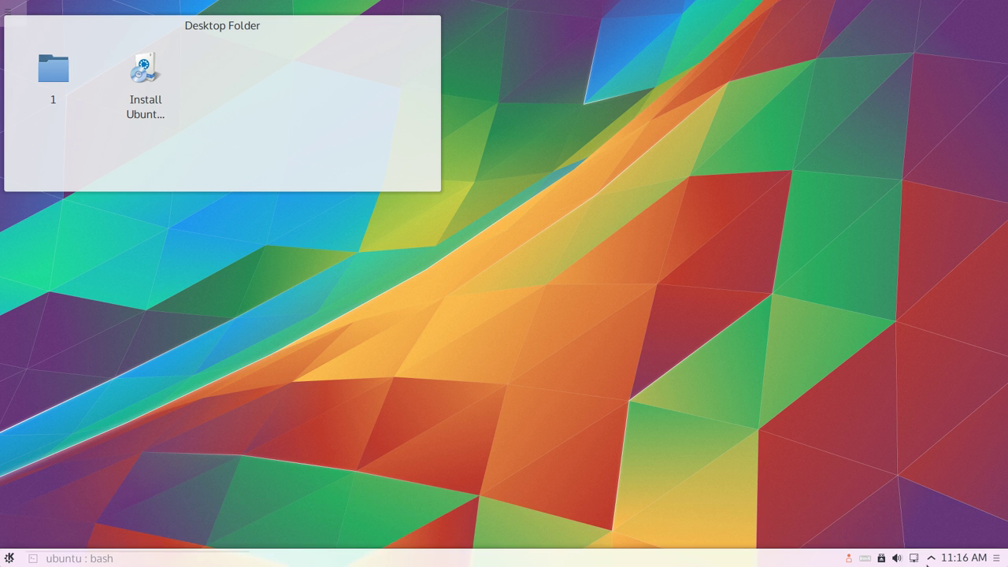
Step: View the hidden system tray items under Status & Notifications, check KDE Connect, and dismiss the popup
click(931, 558)
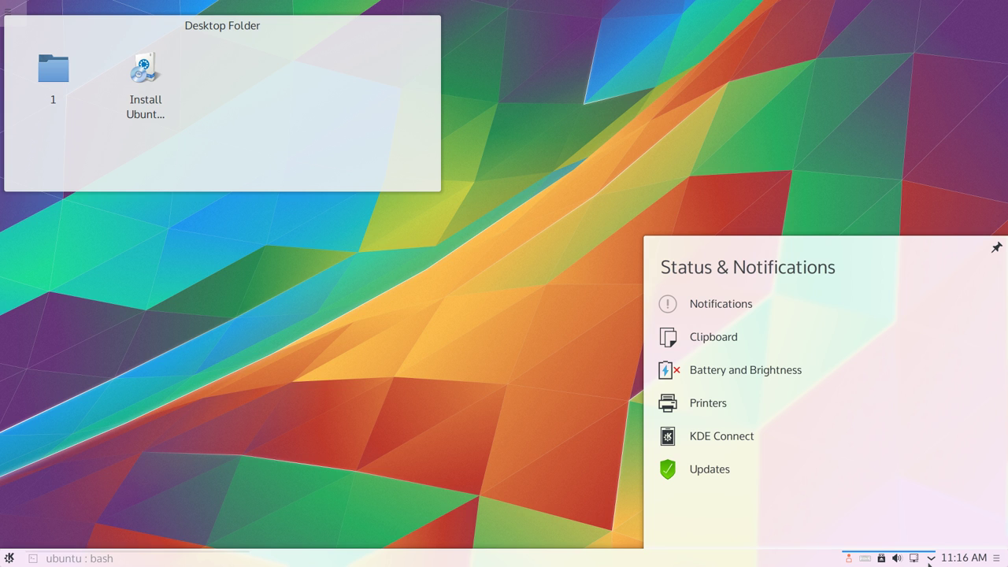
click(720, 445)
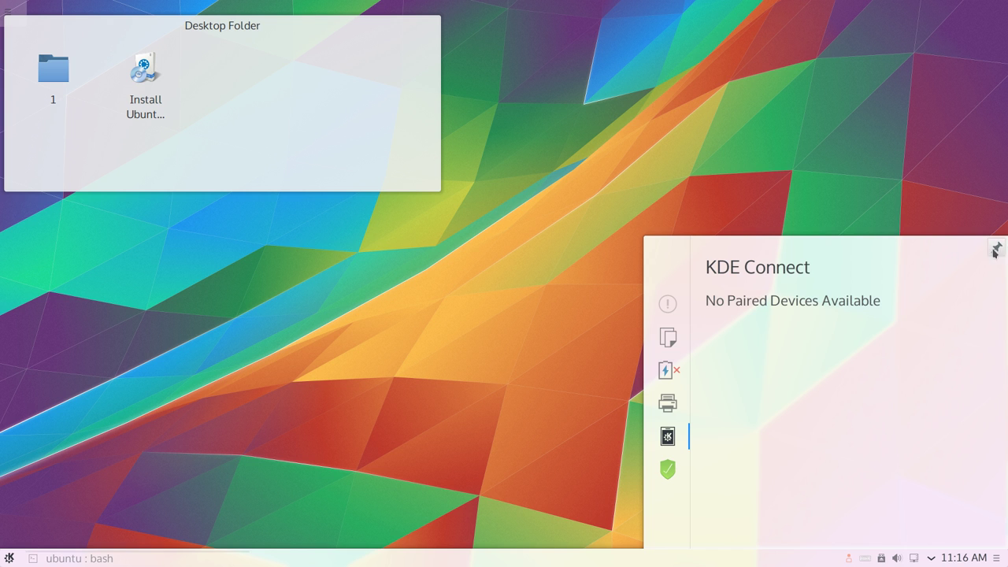
click(635, 244)
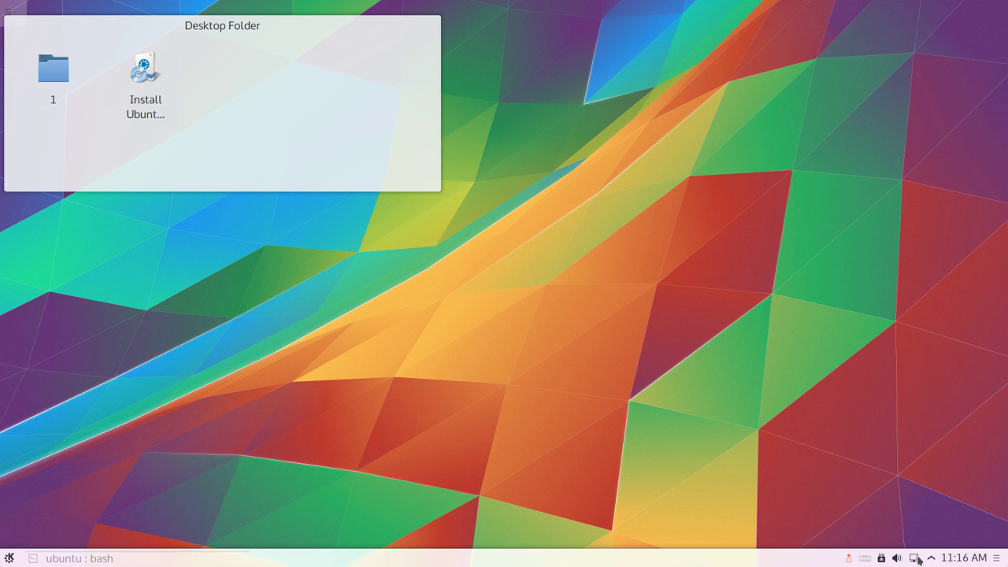
Step: From the Networks applet, inspect the wired connection in the connection editor and close the editor
click(916, 558)
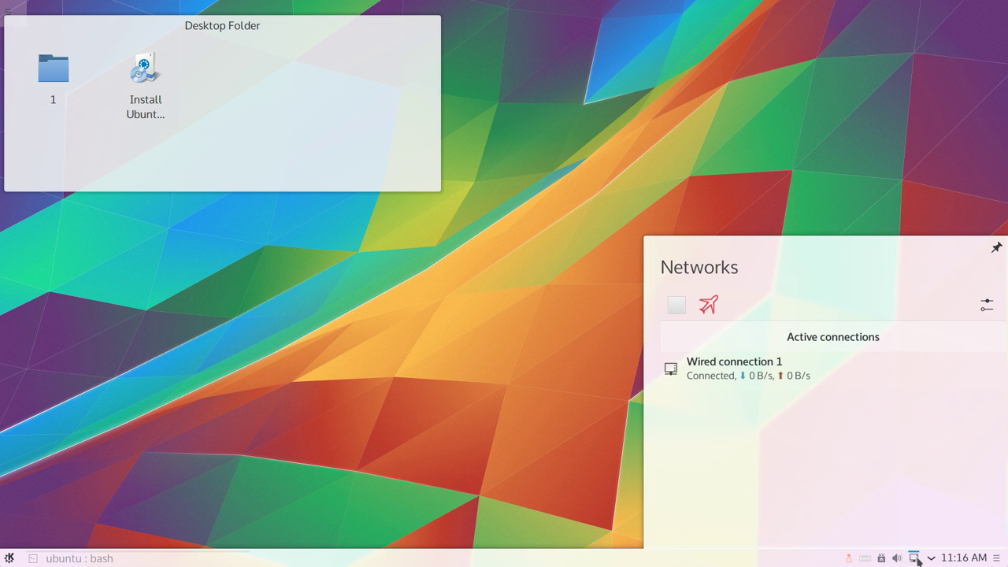
click(987, 305)
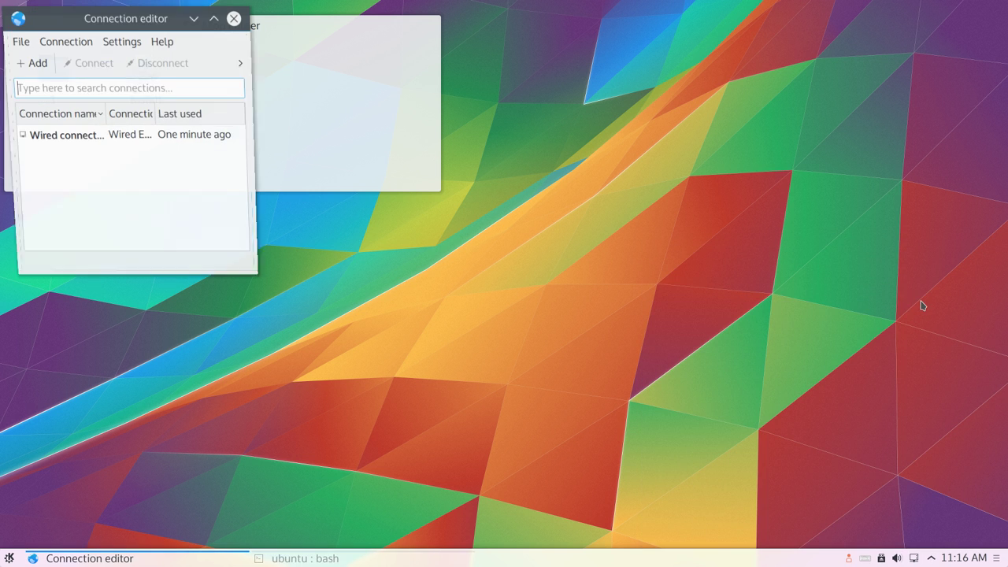
click(53, 138)
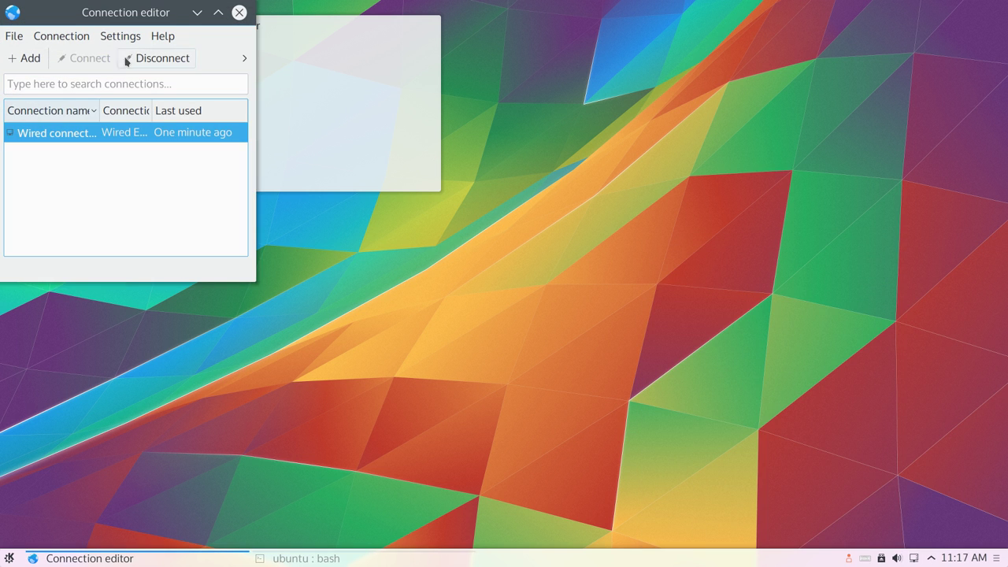
click(239, 12)
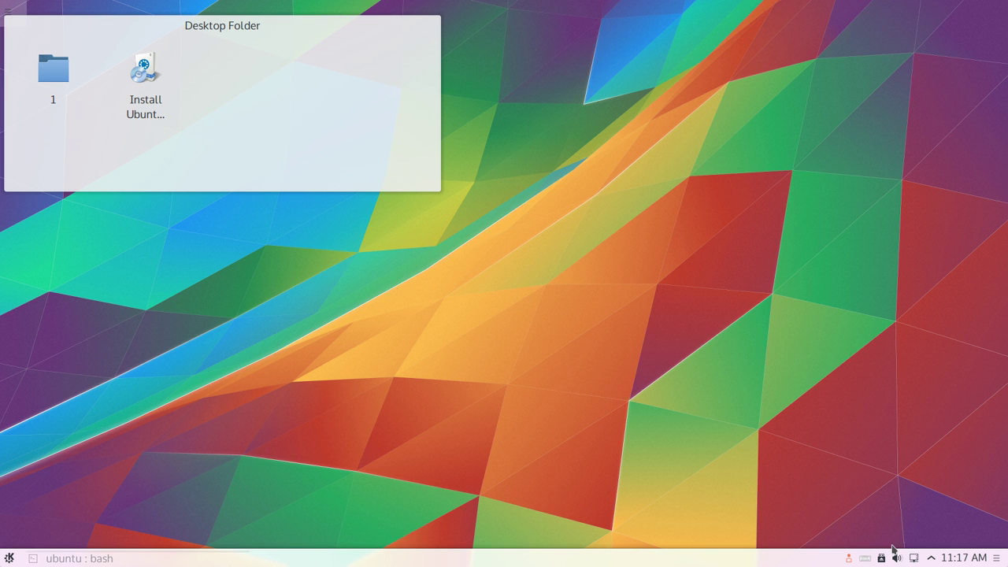
Step: Check the Device Notifier and audio volume applets in the system tray and dismiss them
click(883, 558)
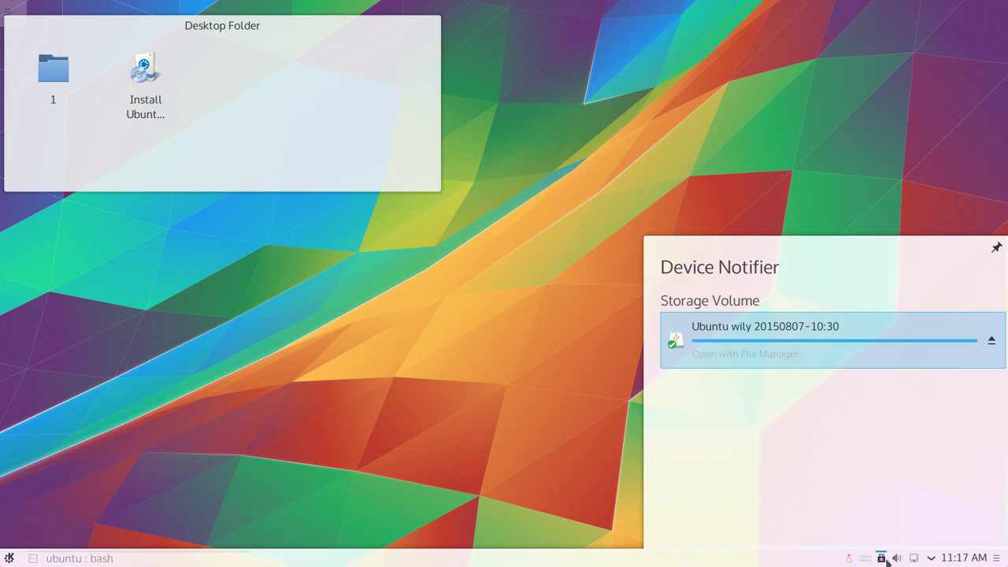
click(883, 559)
click(897, 558)
click(897, 557)
click(881, 559)
click(878, 559)
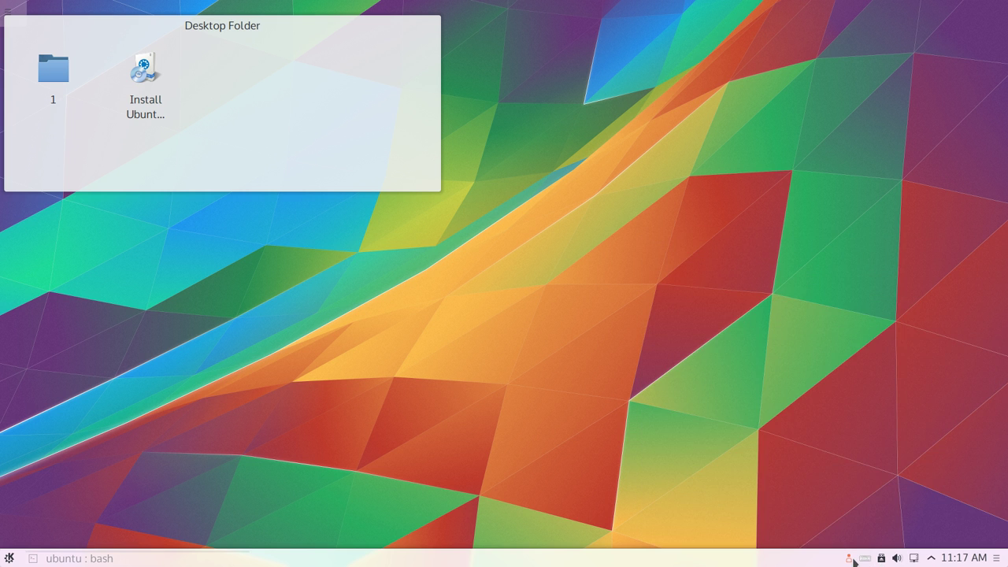
click(853, 560)
click(862, 560)
click(998, 558)
click(840, 412)
right_click(841, 410)
click(747, 374)
right_click(375, 561)
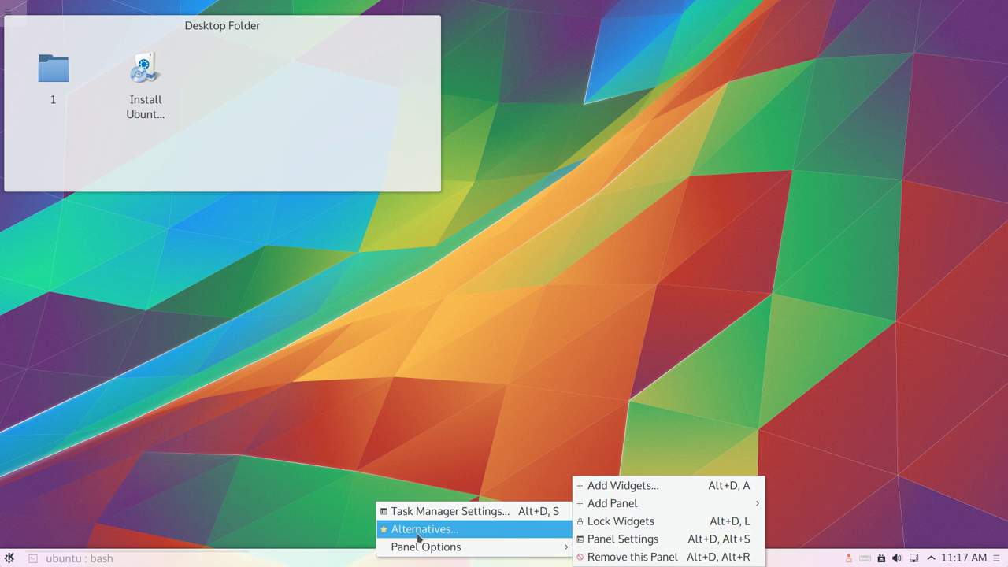
click(266, 564)
Step: Look at the application launcher over the restored bash terminal window, and minimize the terminal again
click(252, 560)
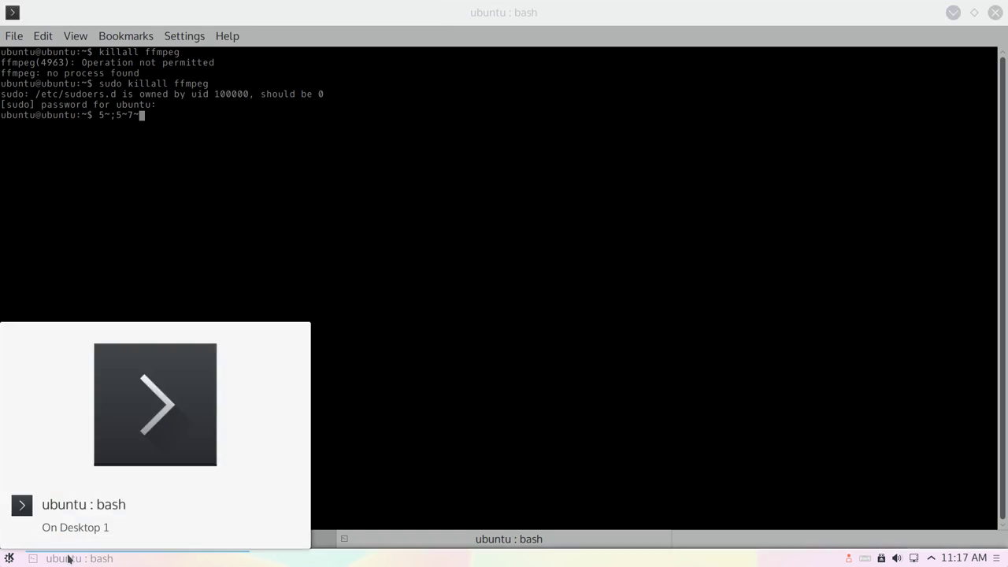
click(15, 559)
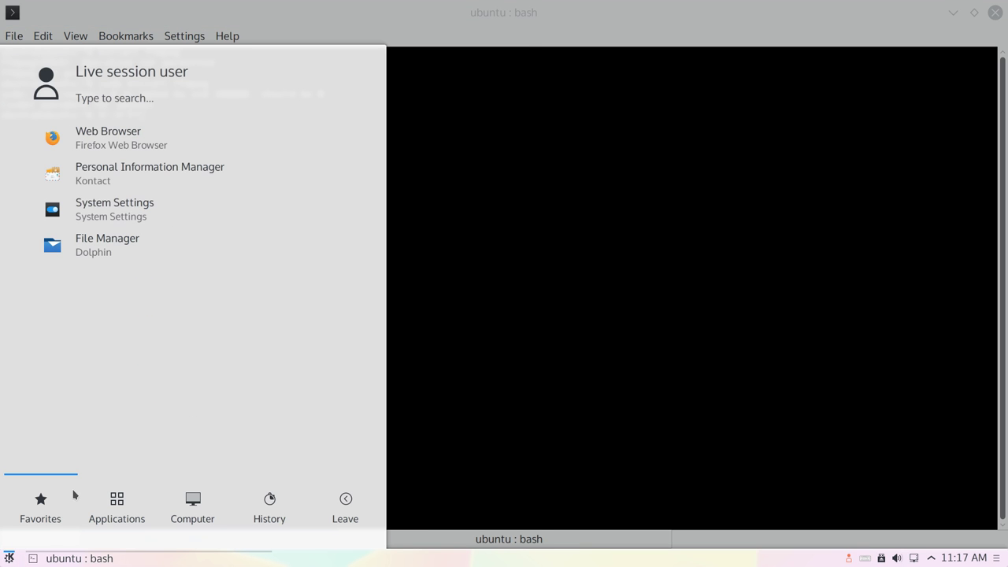
click(100, 496)
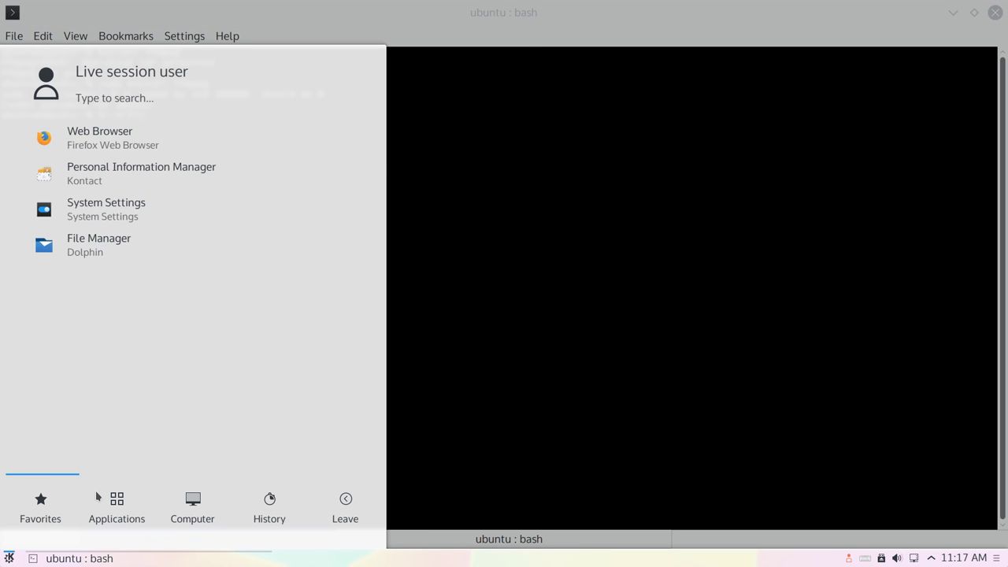
click(559, 232)
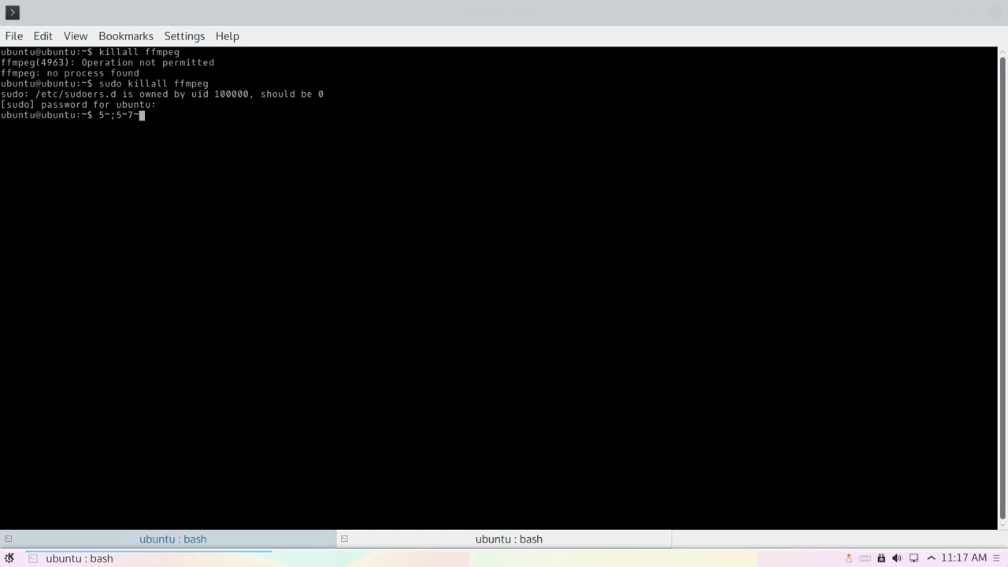
click(169, 551)
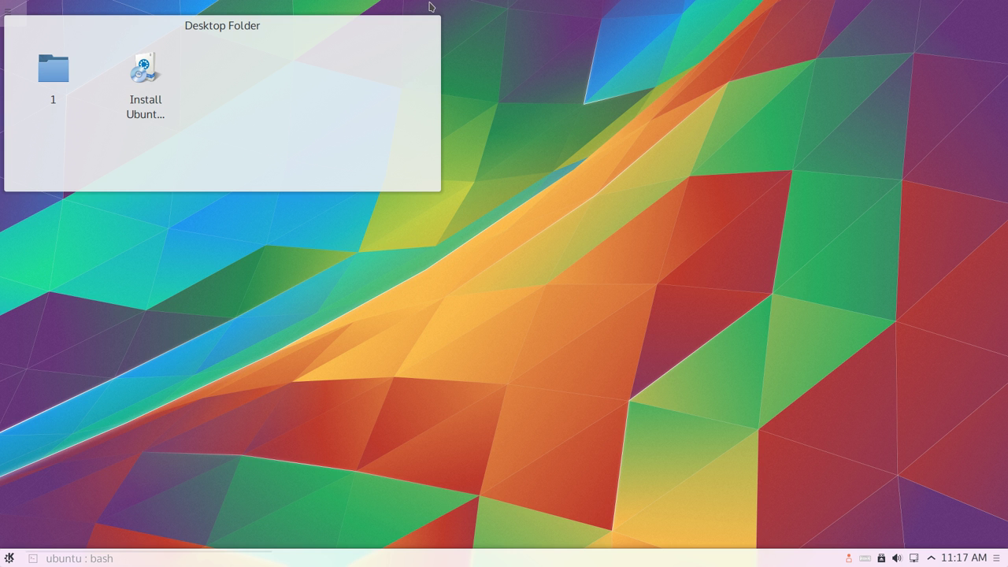
Step: Search the application launcher for "term" and clear the search
click(10, 558)
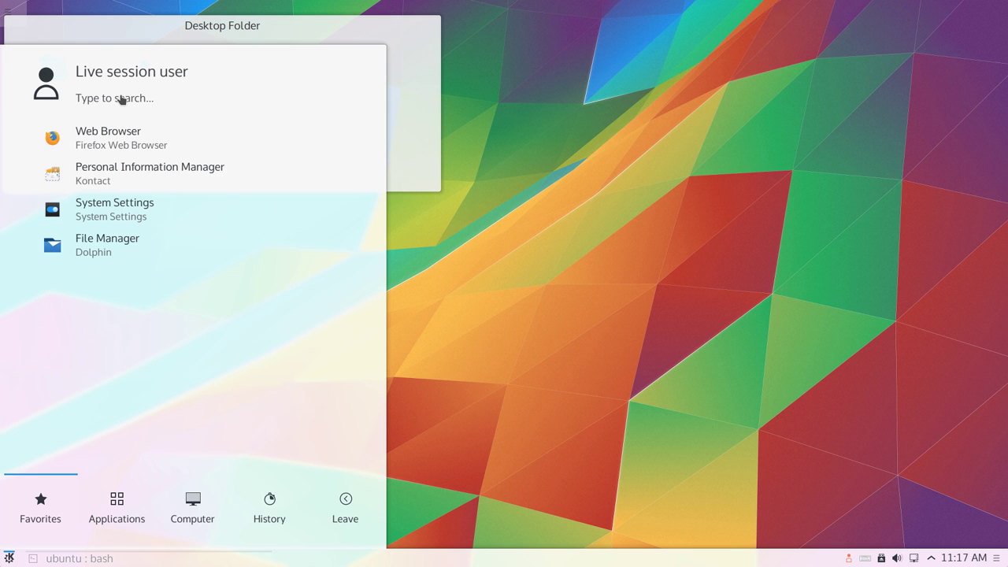
text(term)
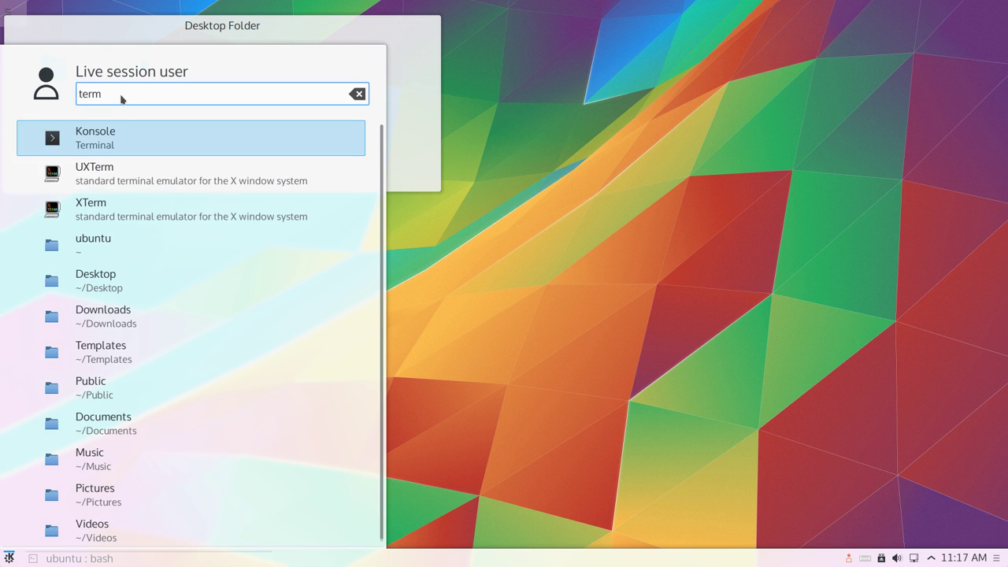
key(Escape)
Step: Browse the Education and Graphics categories in the launcher's application list
click(117, 508)
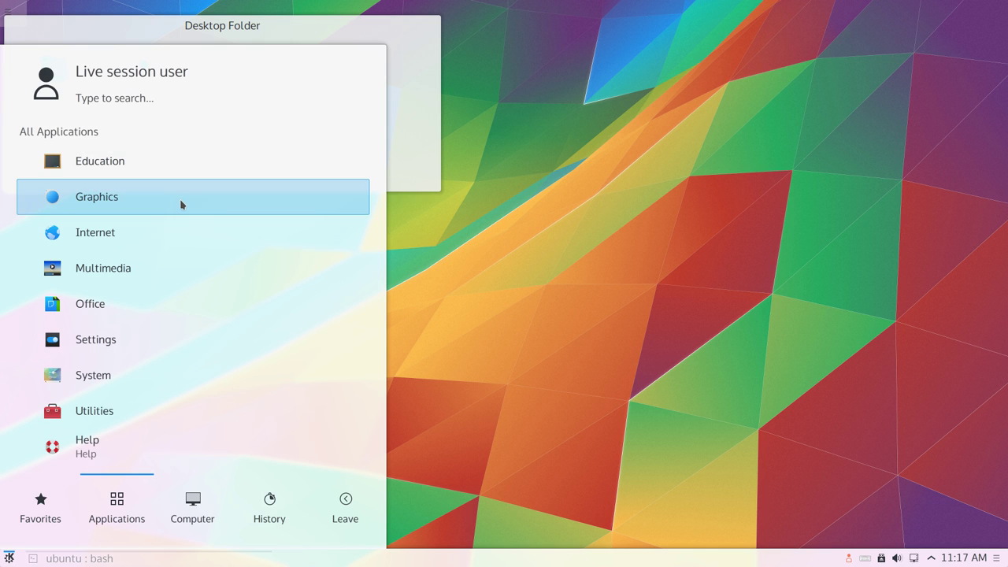
click(149, 159)
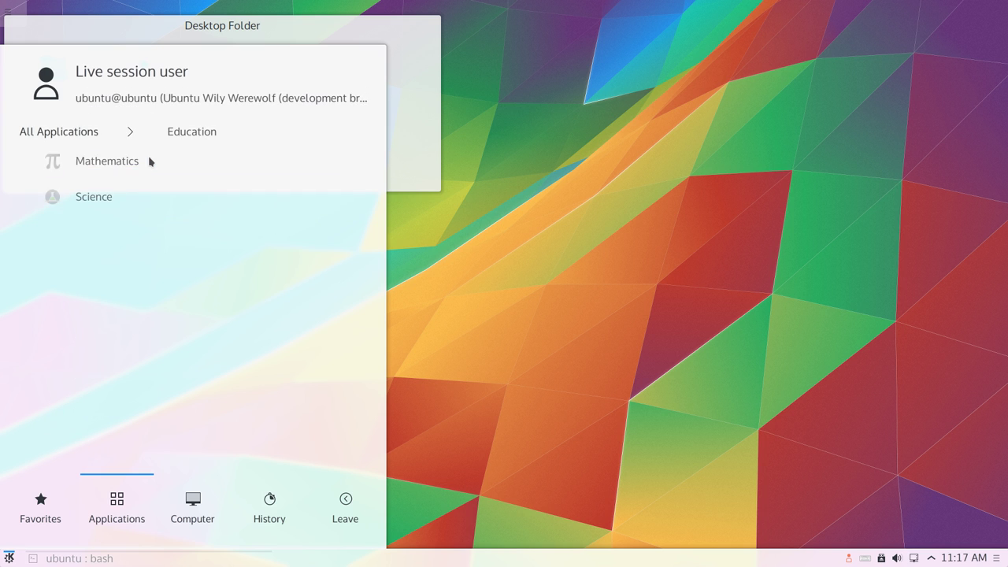
click(61, 132)
click(71, 195)
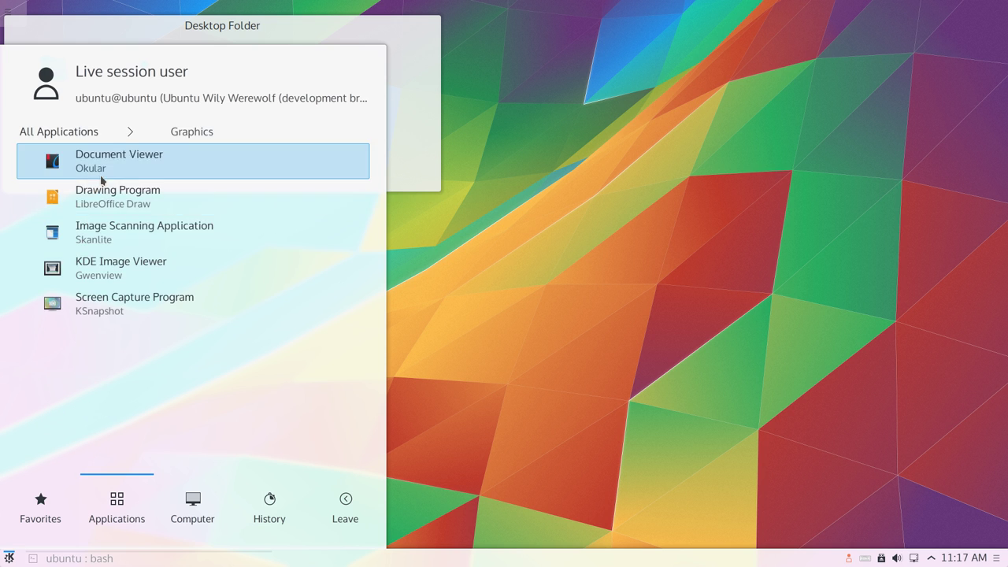
Step: Examine which programs the launcher's Internet category offers, going through its whole list
click(75, 136)
click(108, 229)
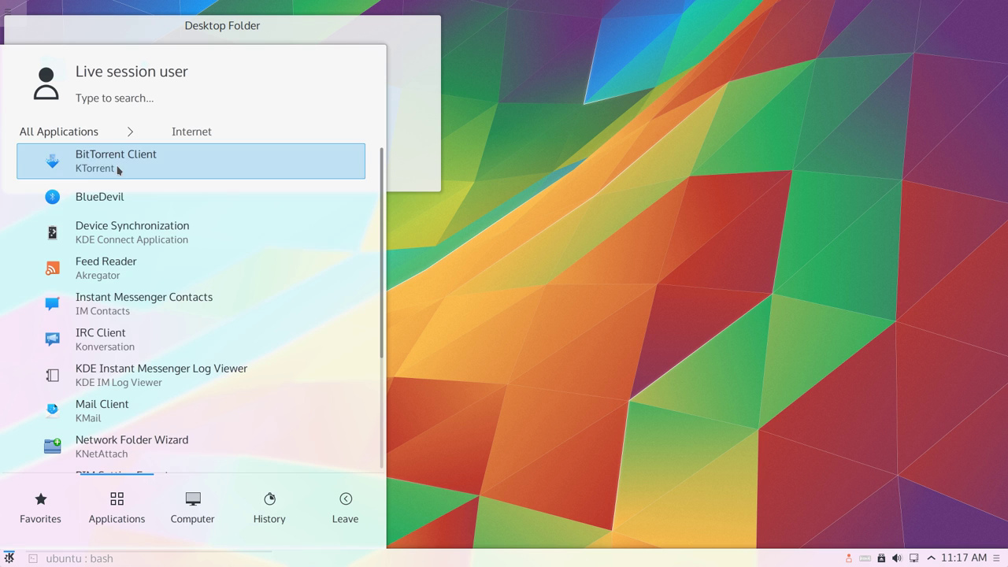
scroll(172, 335, down, 5)
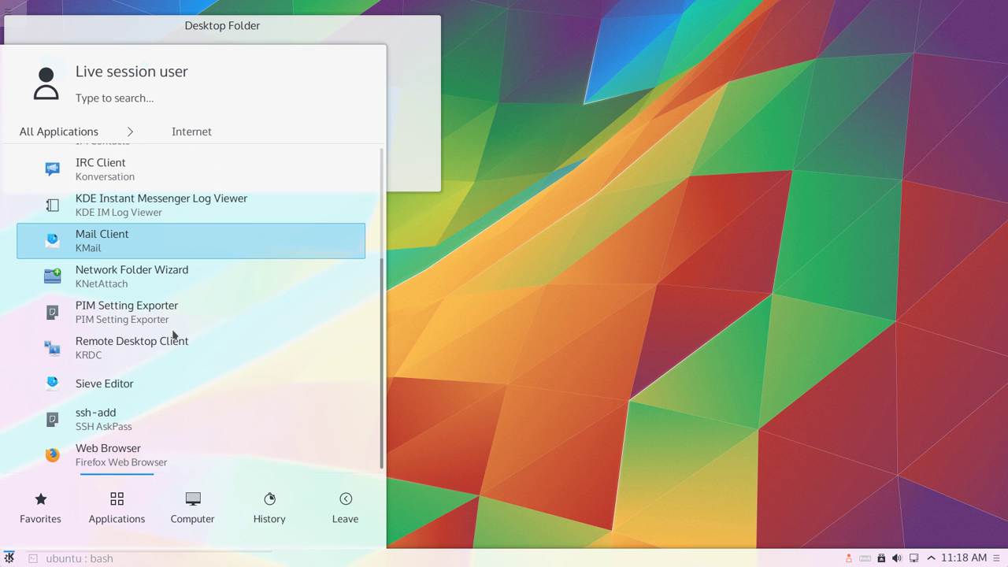
scroll(162, 386, up, 1)
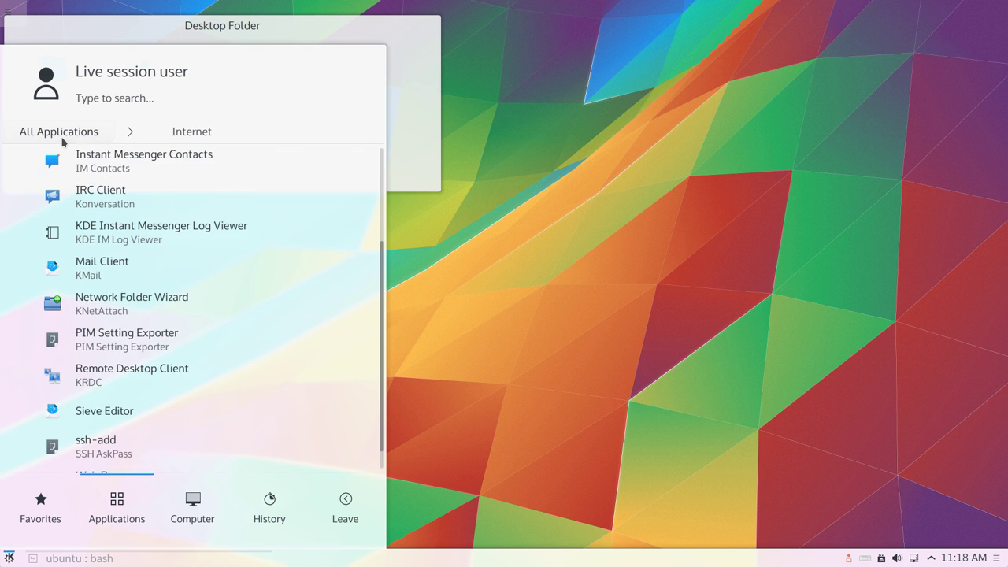
click(68, 135)
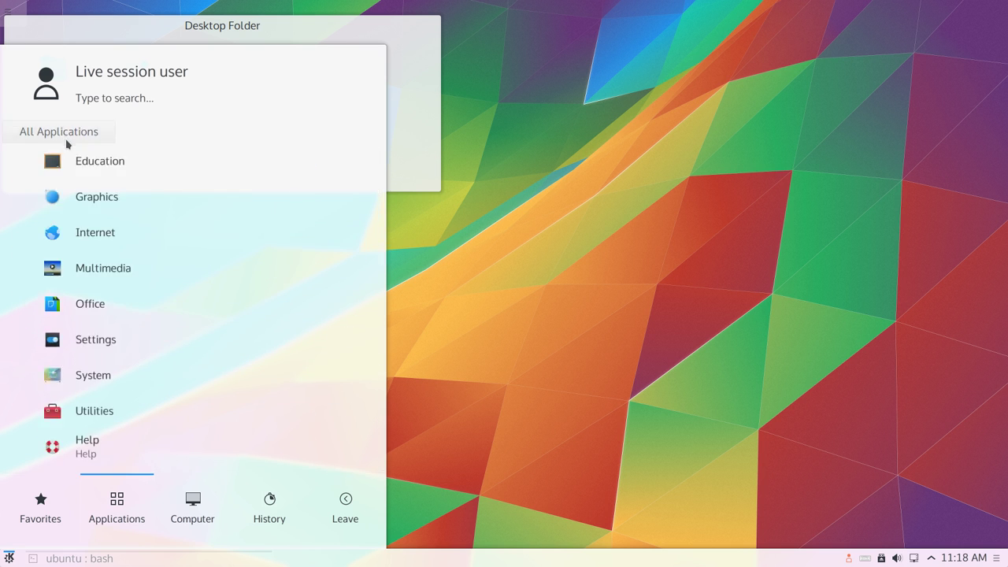
click(121, 232)
scroll(158, 233, down, 5)
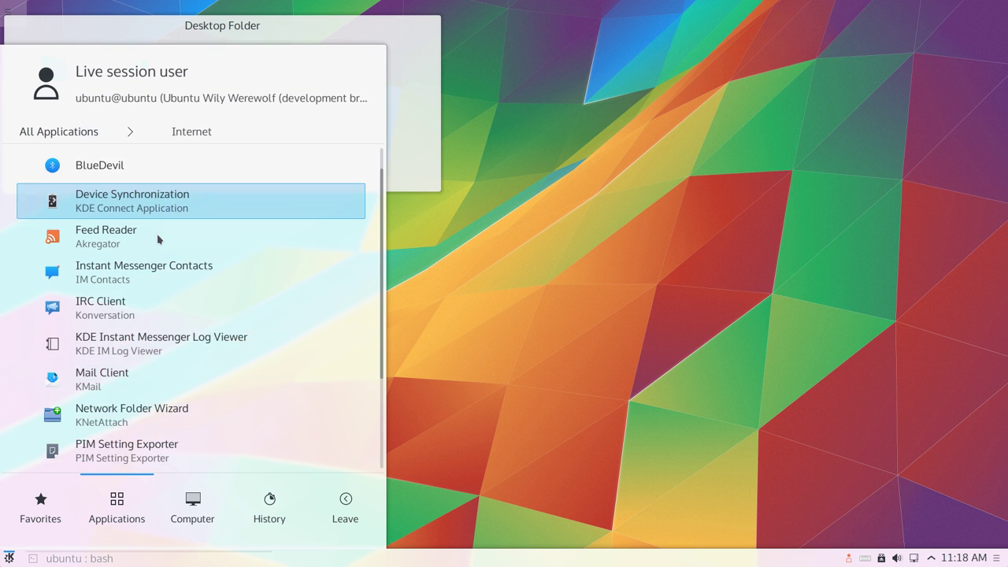
scroll(157, 234, up, 5)
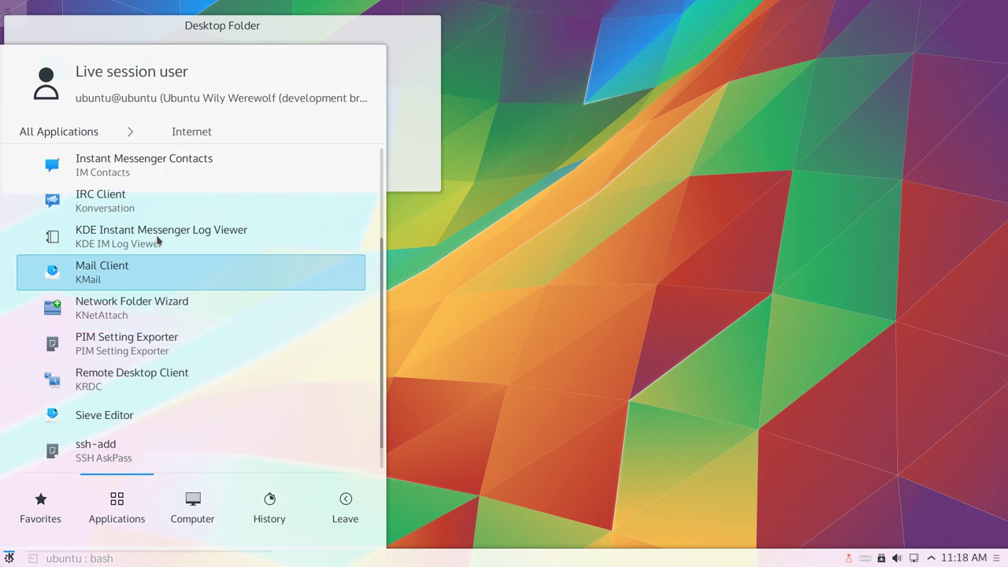
Step: Browse the Multimedia and Office categories of the launcher, going through the full Office program list
click(62, 132)
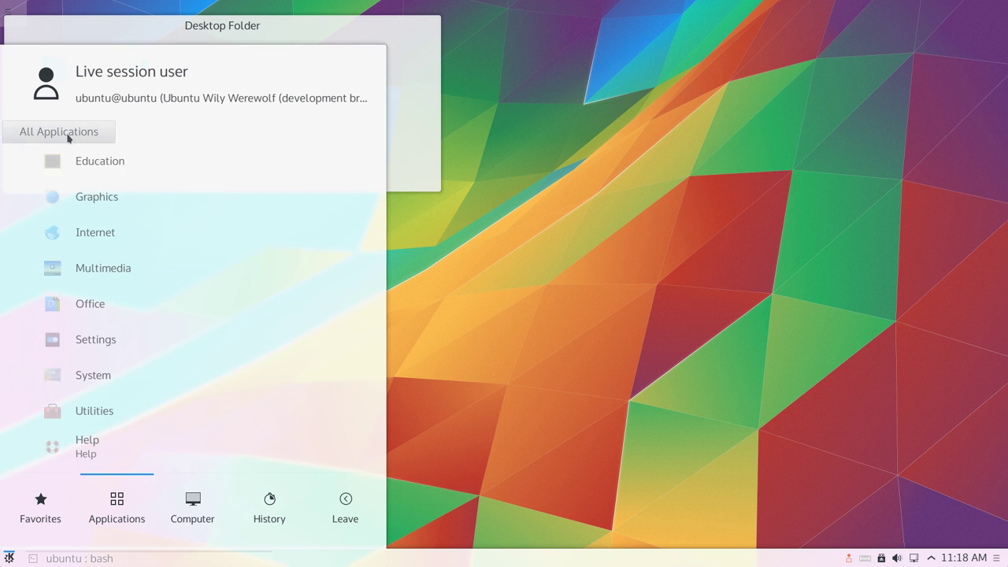
click(102, 276)
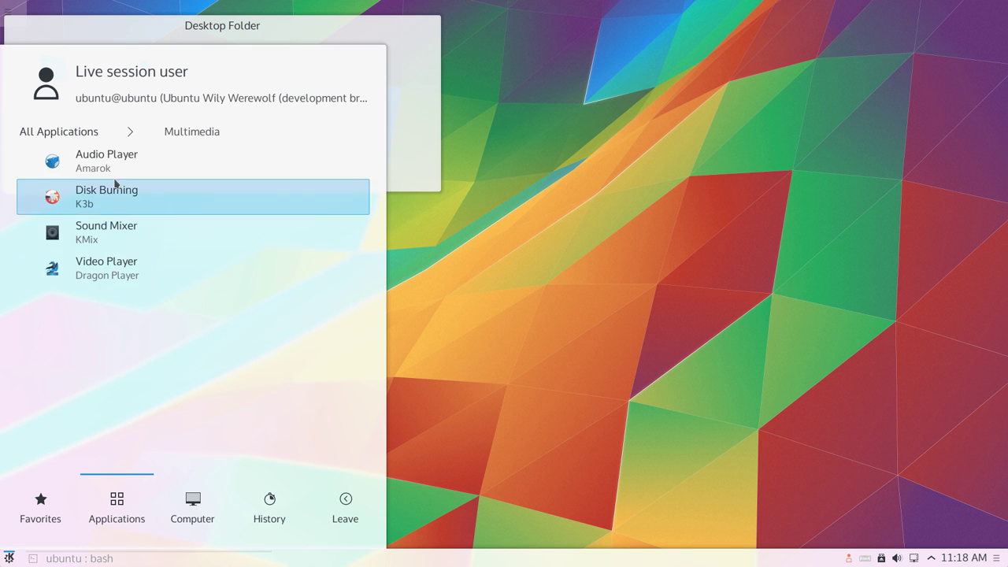
click(82, 138)
click(113, 305)
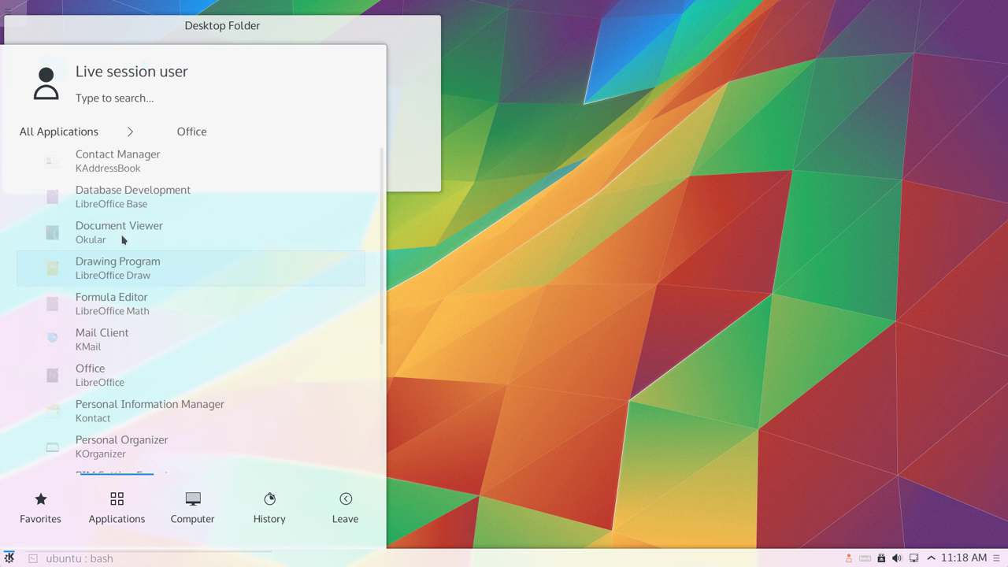
scroll(124, 217, down, 1)
scroll(124, 217, down, 5)
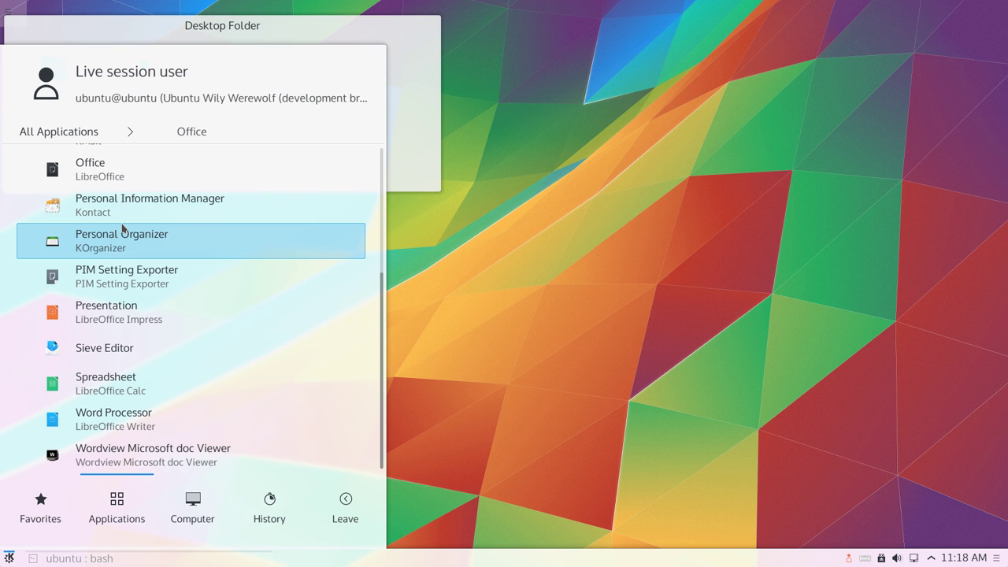
scroll(122, 229, up, 6)
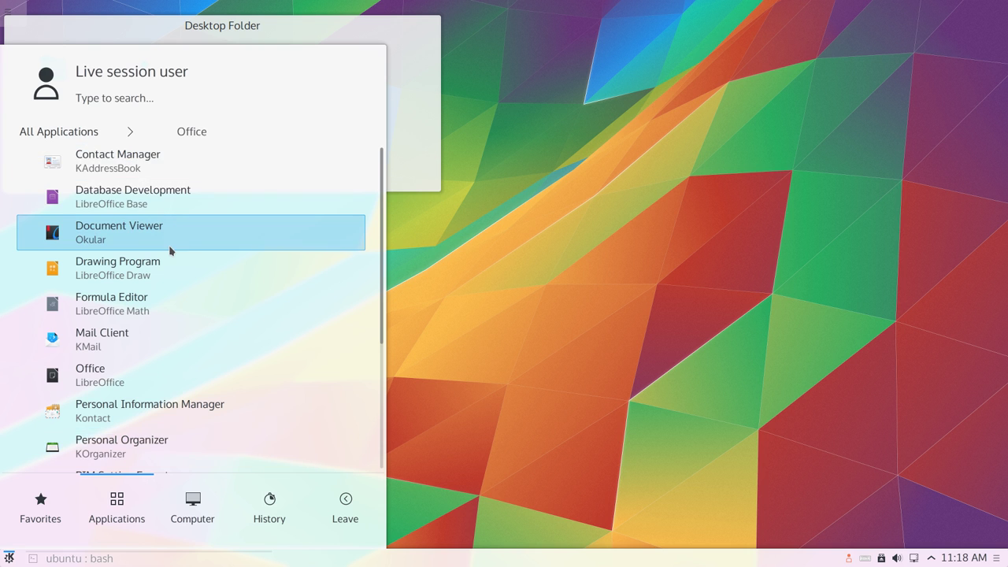
Step: Review the Office category's programs once more, from Contact Manager to Wordview Microsoft doc Viewer
scroll(168, 245, down, 4)
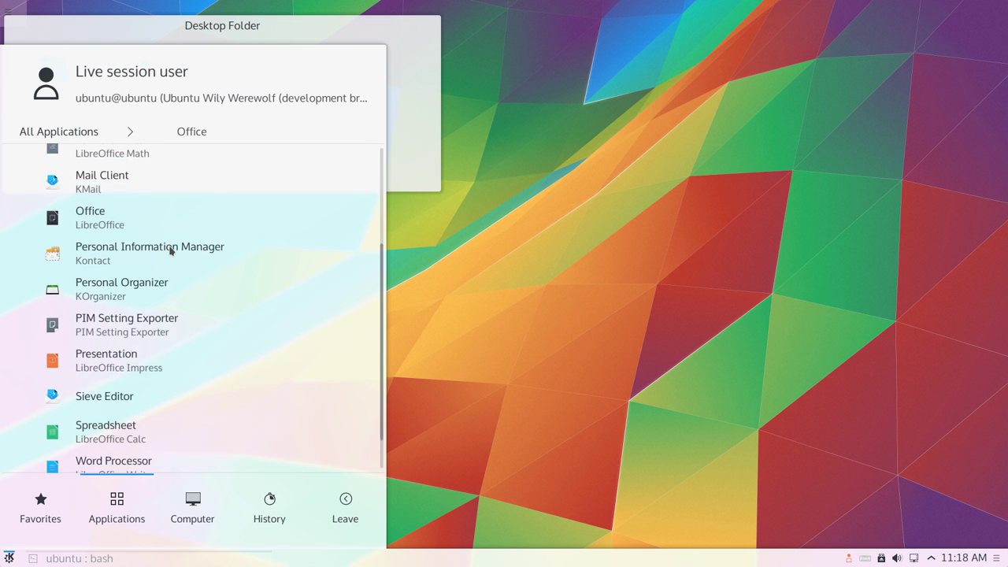
scroll(171, 250, down, 1)
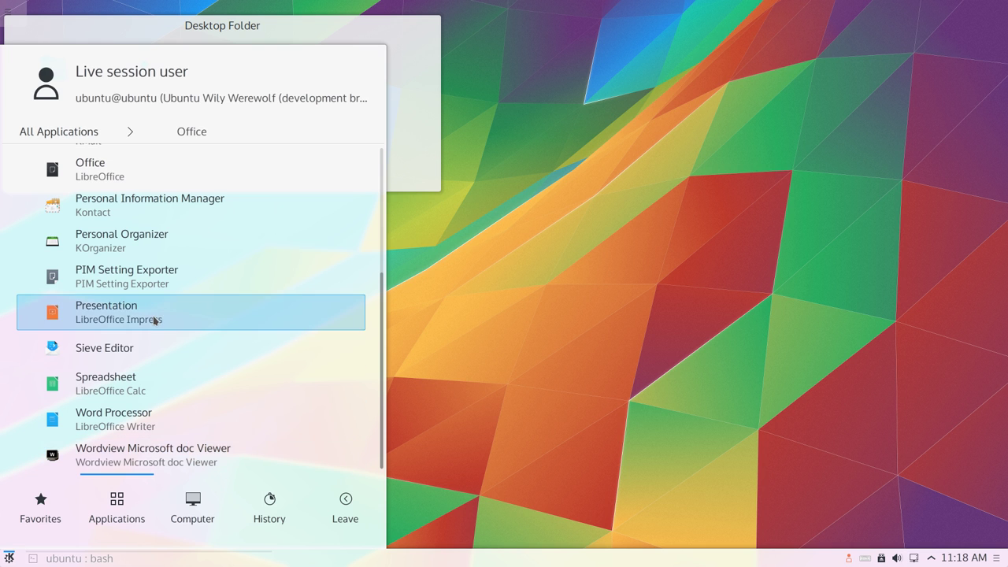
scroll(155, 320, up, 5)
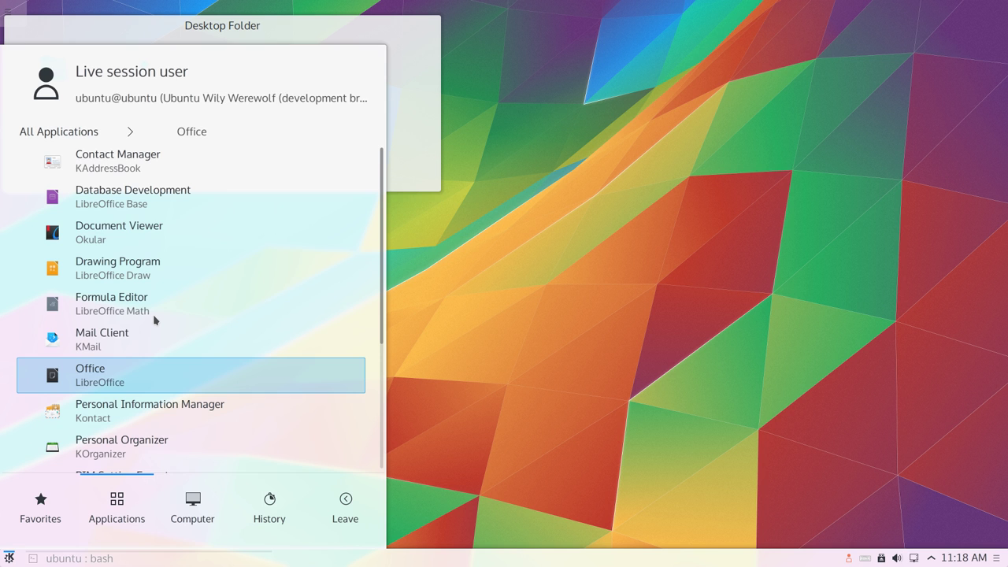
scroll(139, 210, down, 2)
scroll(142, 220, down, 3)
scroll(63, 196, up, 1)
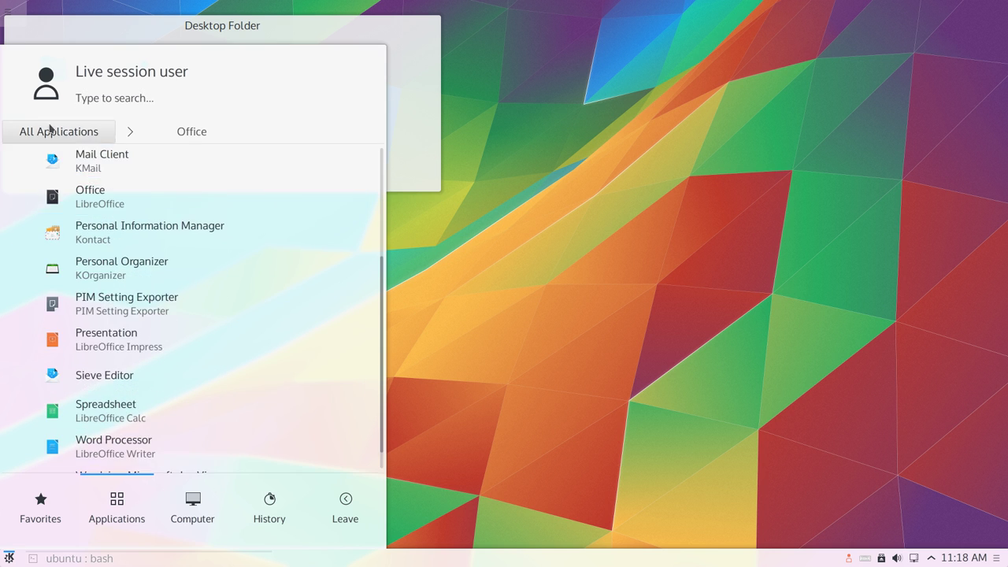
Step: Return to the launcher's Internet category and examine its programs from BitTorrent Client to Web Browser
click(44, 130)
click(89, 240)
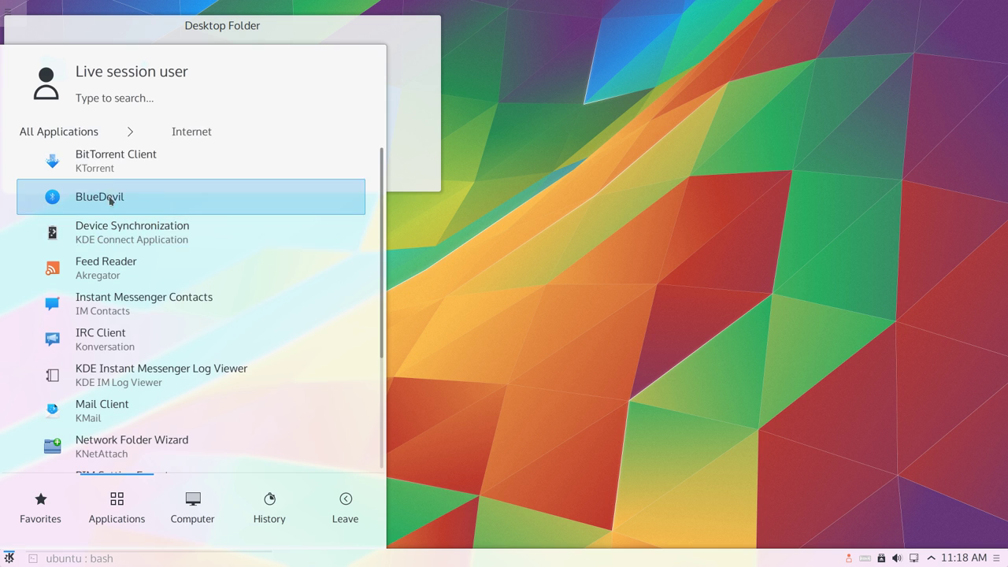
scroll(135, 231, down, 2)
scroll(133, 225, down, 2)
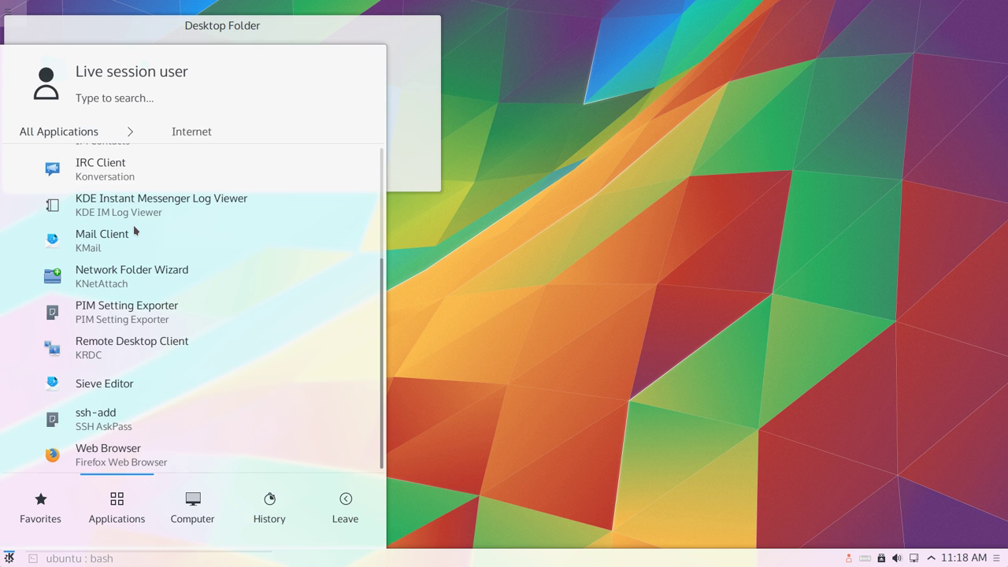
scroll(133, 225, up, 4)
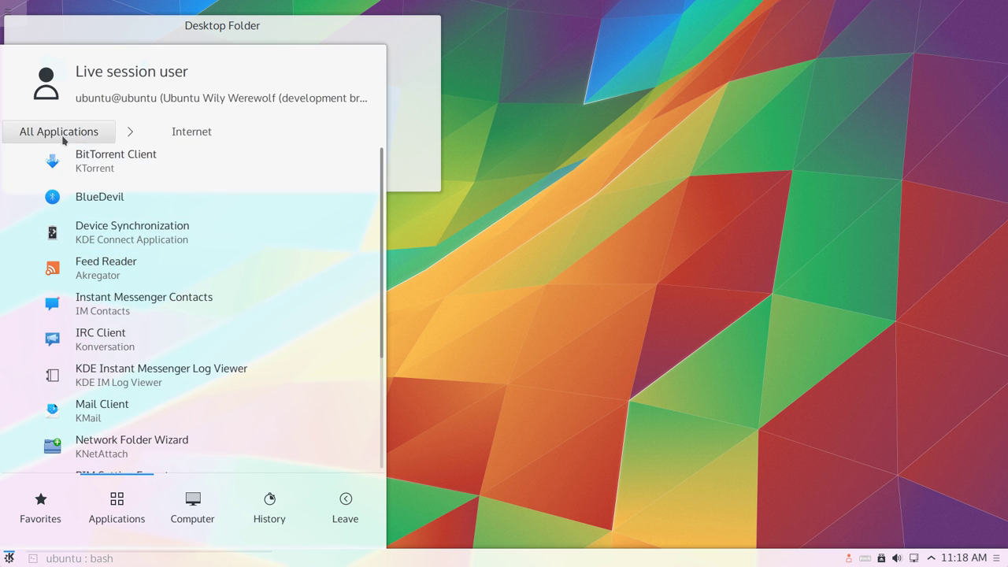
click(47, 132)
click(106, 227)
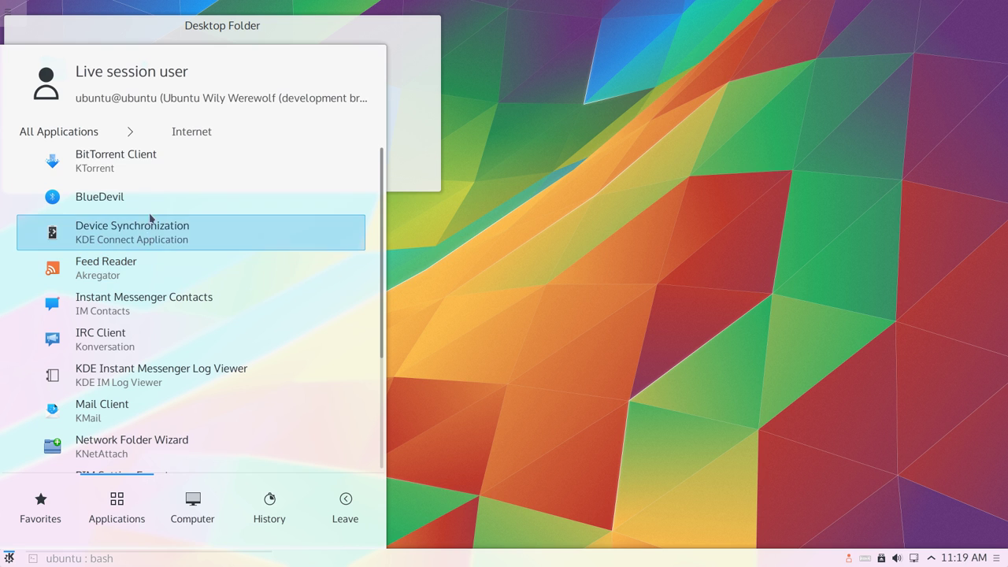
scroll(210, 286, down, 5)
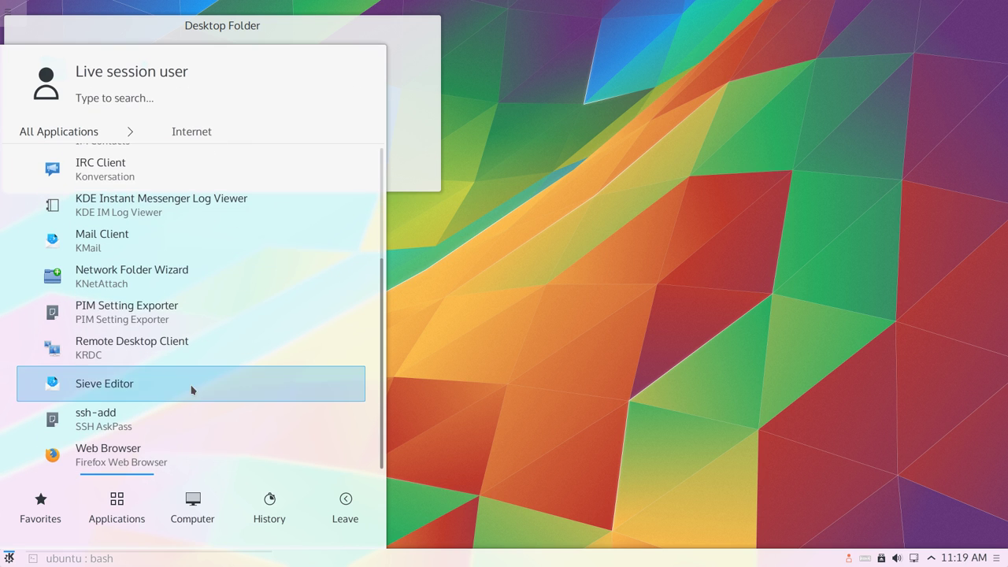
Step: Look into the Multimedia category again and skim the Office category's program list
click(72, 134)
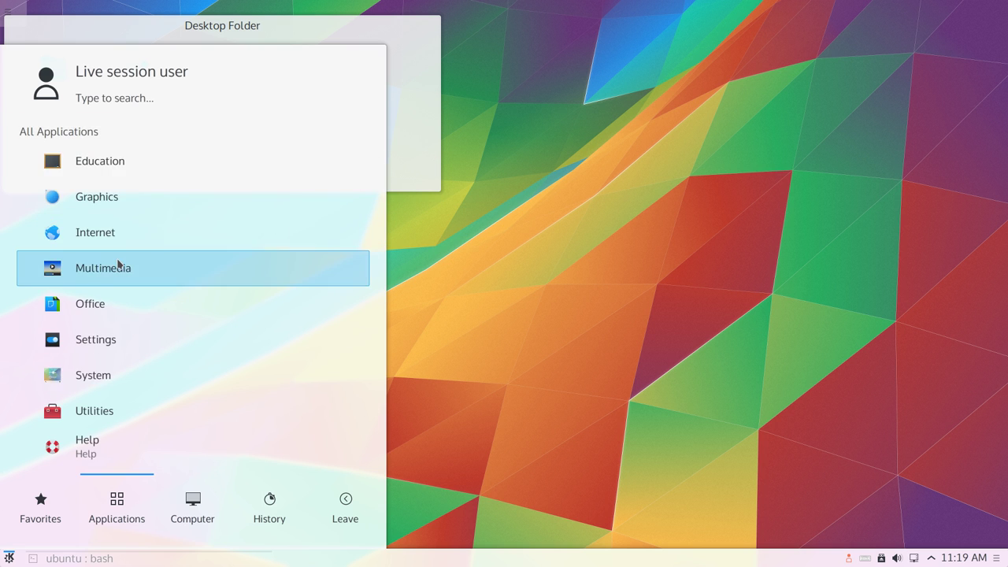
click(120, 264)
click(74, 131)
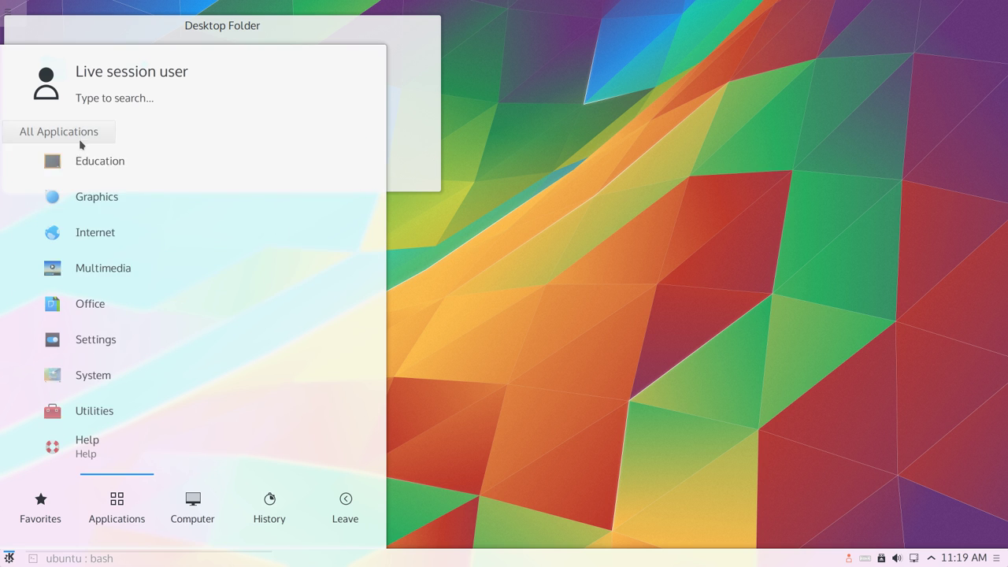
click(109, 318)
scroll(138, 285, down, 4)
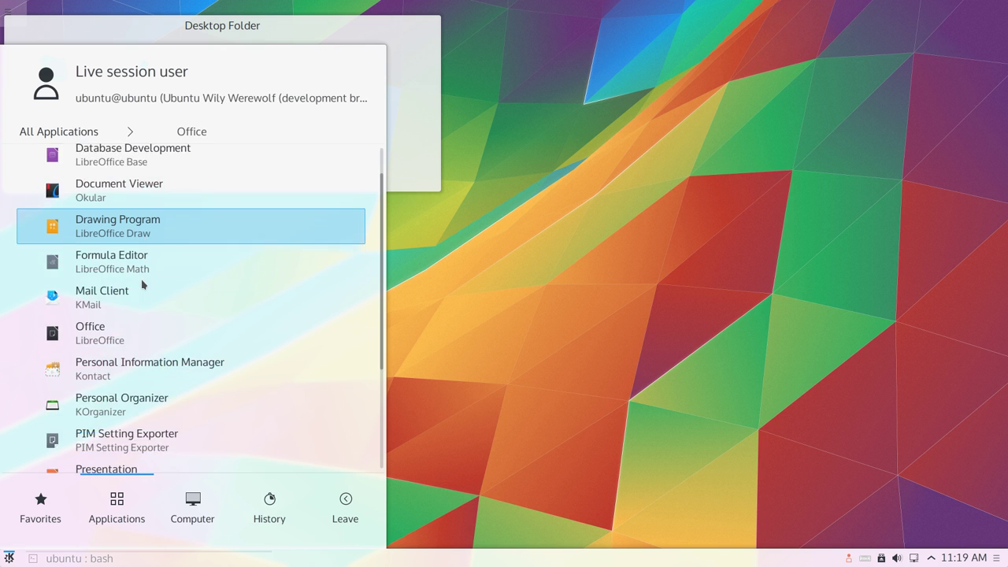
scroll(142, 283, down, 2)
Step: View the programs in the launcher's Settings category and go back to all applications
click(48, 132)
click(98, 340)
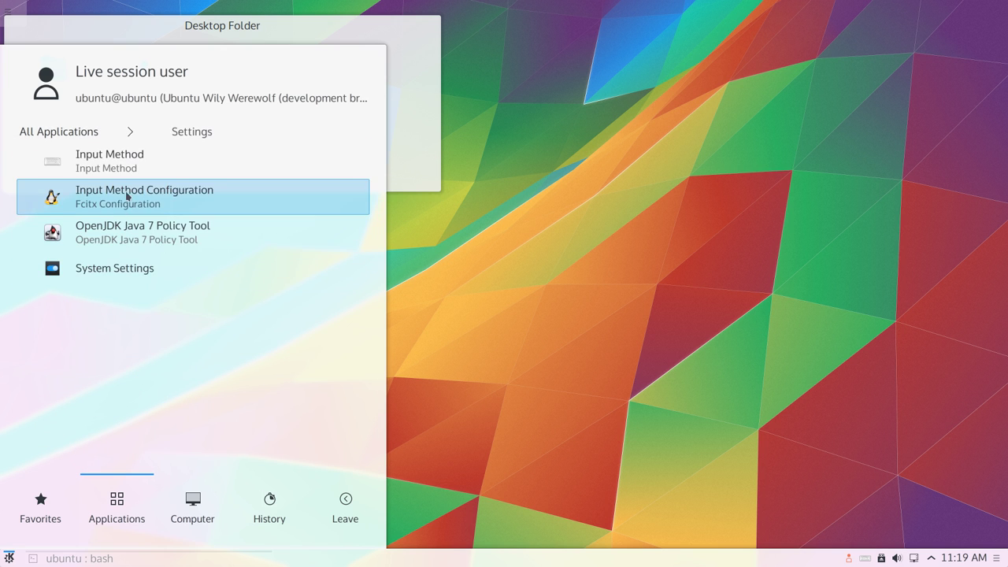
click(48, 132)
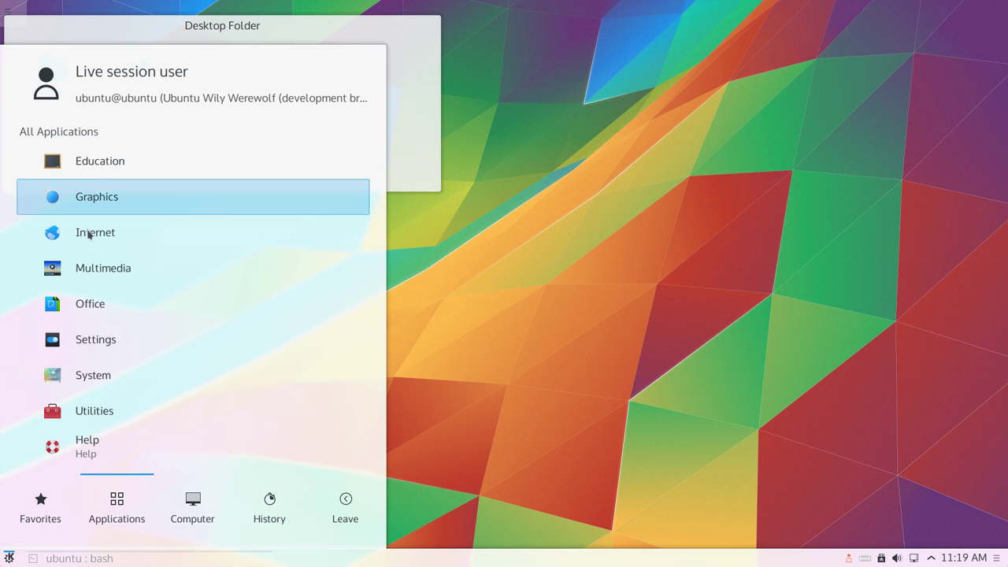
Step: Go through the launcher's System category from Disk Burning to XTerm and return to all applications
click(100, 365)
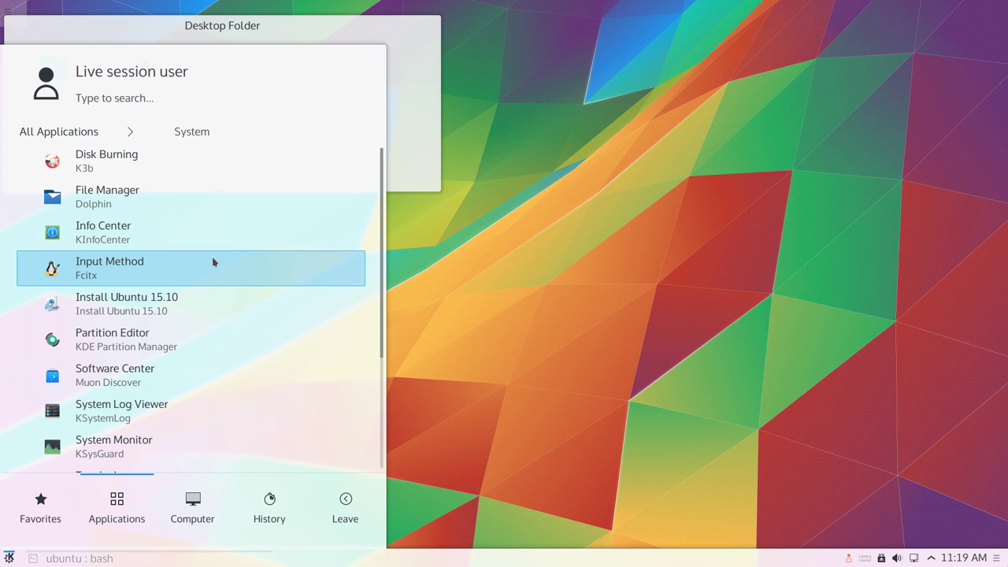
scroll(211, 256, down, 5)
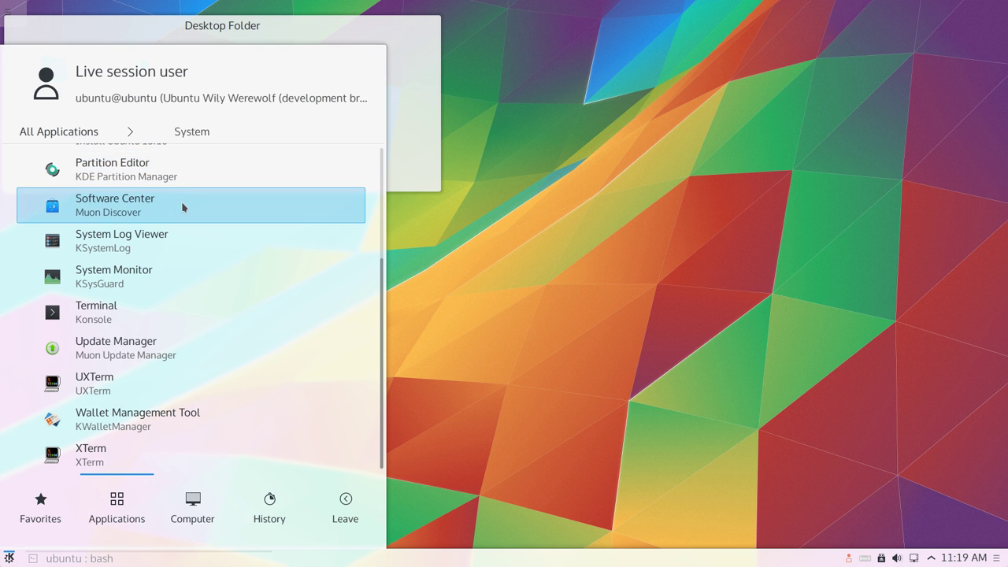
scroll(178, 307, up, 1)
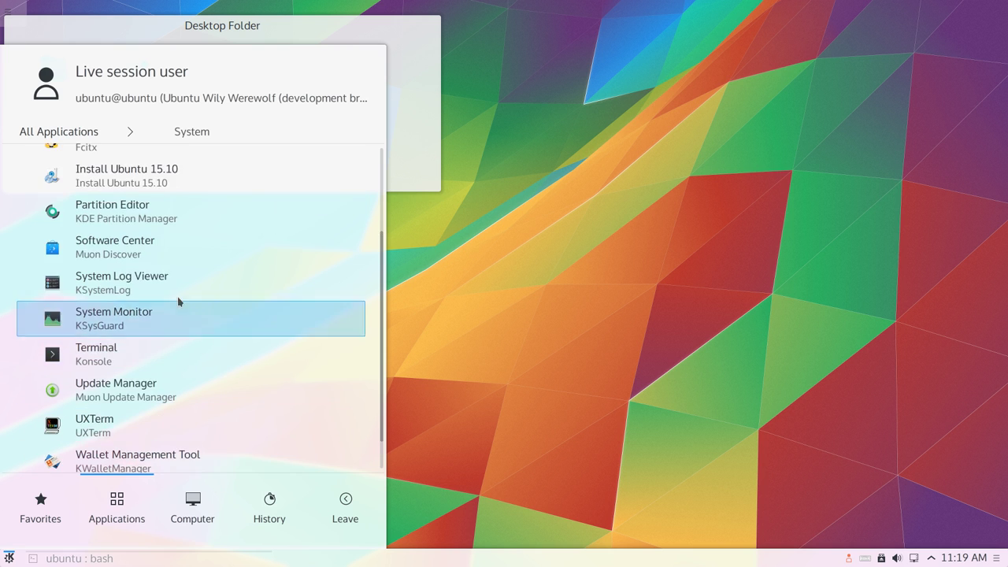
scroll(177, 307, up, 4)
click(101, 132)
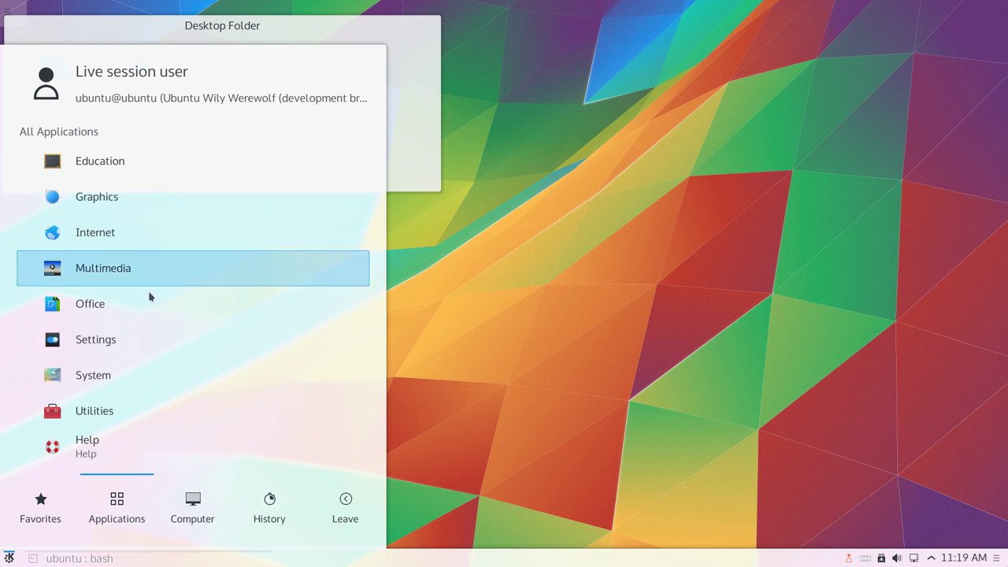
Step: Revisit the System category and examine its system tools, including Software Center, System Monitor, Terminal and Wallet Management Tool
click(145, 344)
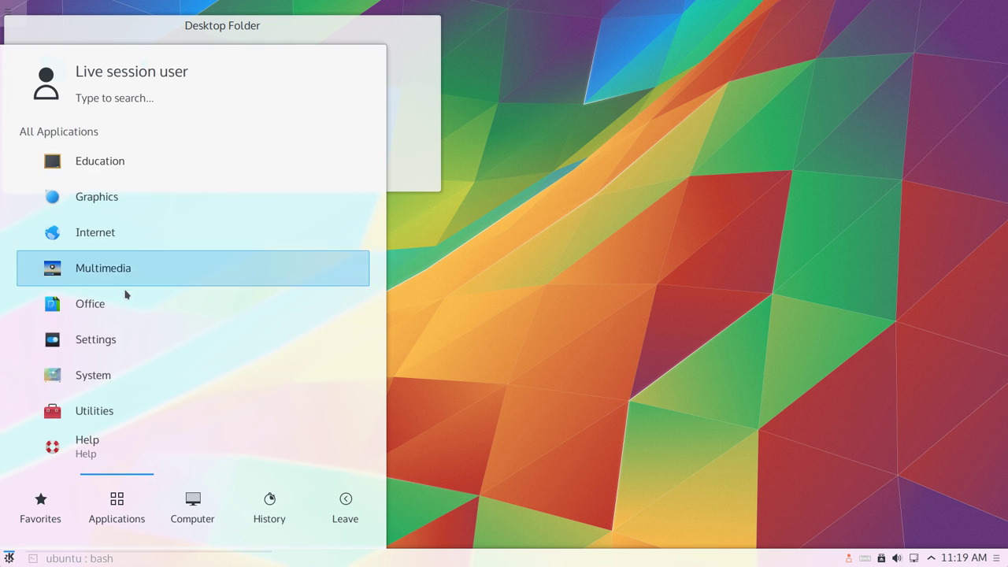
click(102, 382)
scroll(178, 268, down, 1)
scroll(178, 269, down, 4)
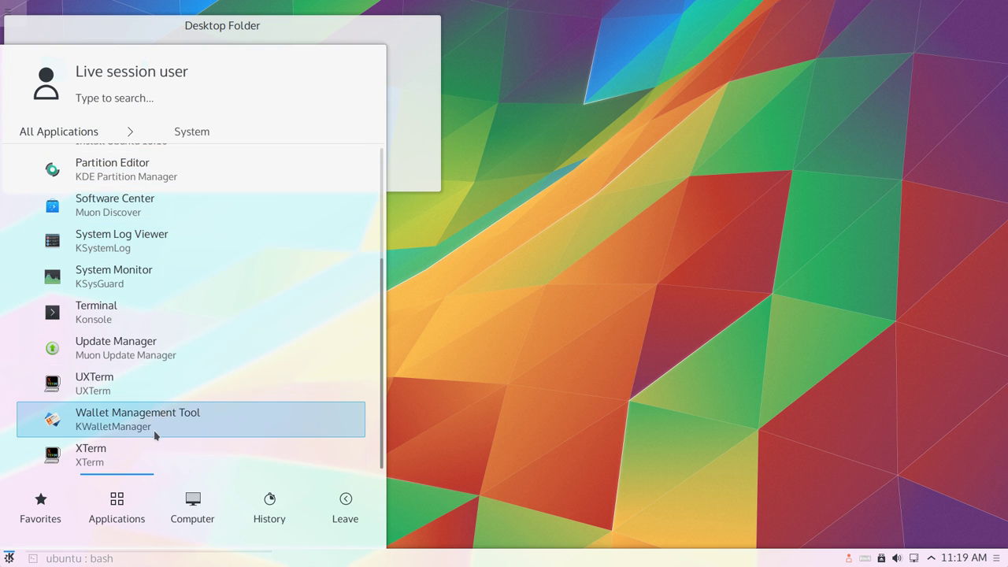
scroll(147, 326, up, 1)
scroll(147, 326, up, 4)
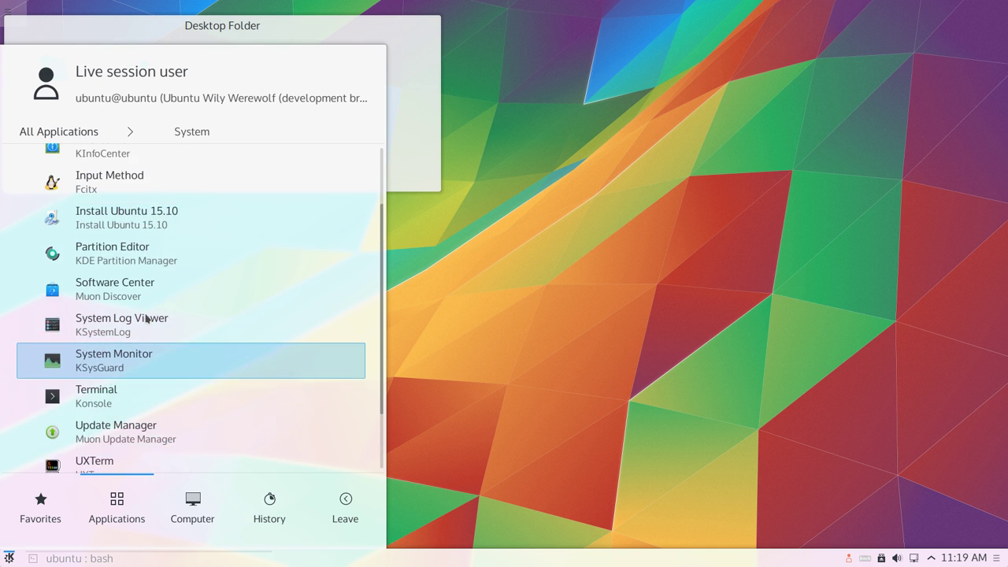
scroll(135, 299, down, 5)
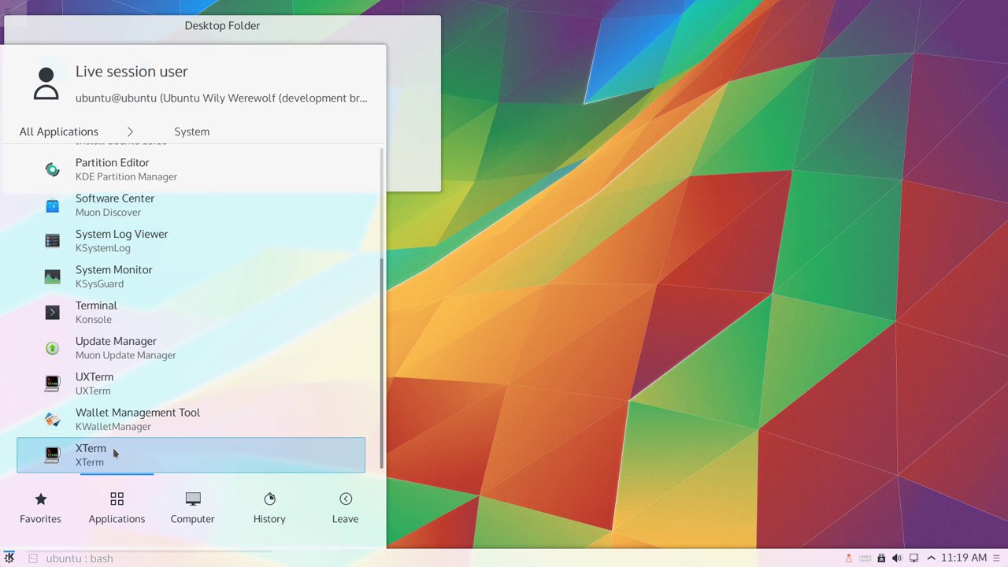
scroll(157, 333, up, 1)
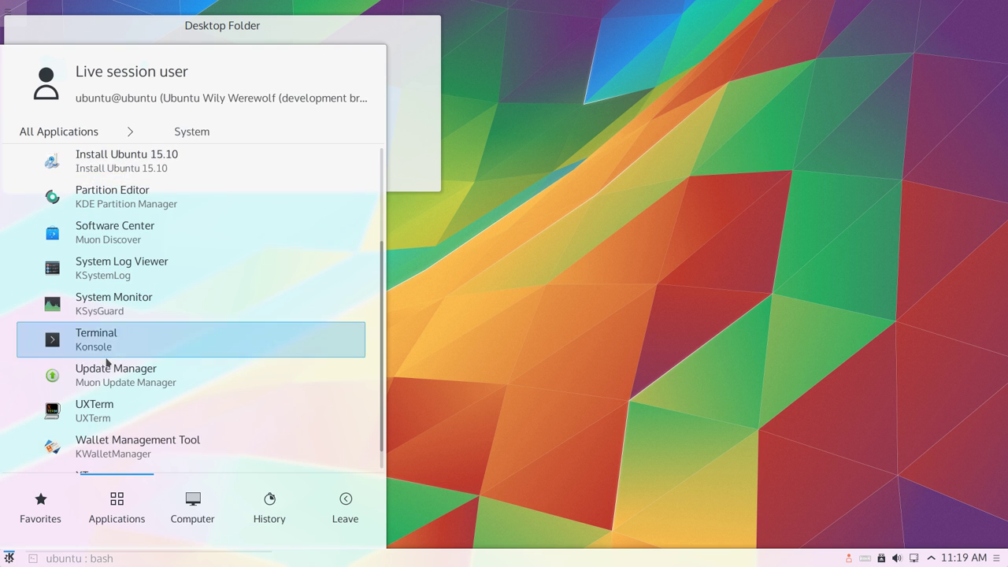
Step: View the programs in the launcher's Utilities category and return to all applications
click(58, 131)
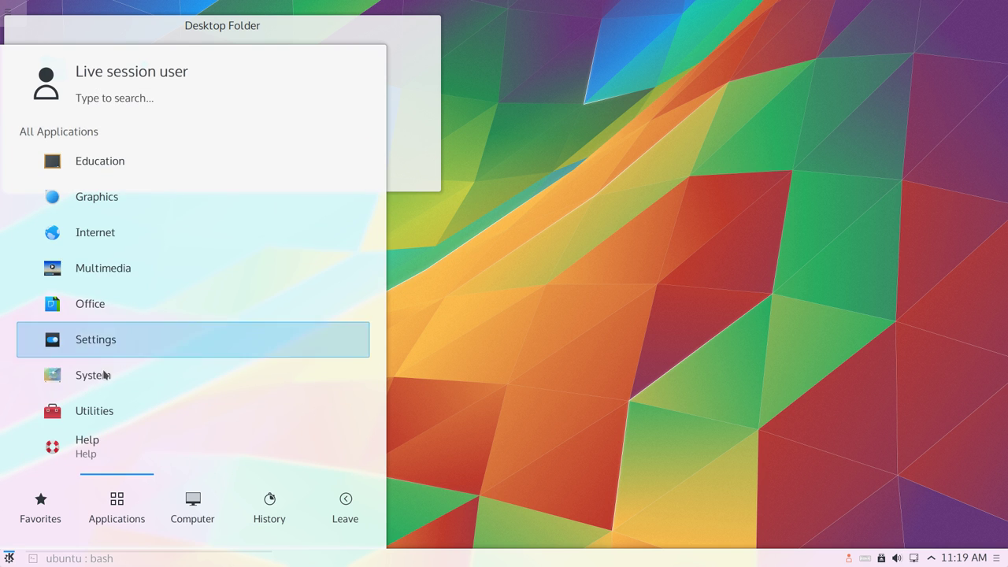
click(107, 410)
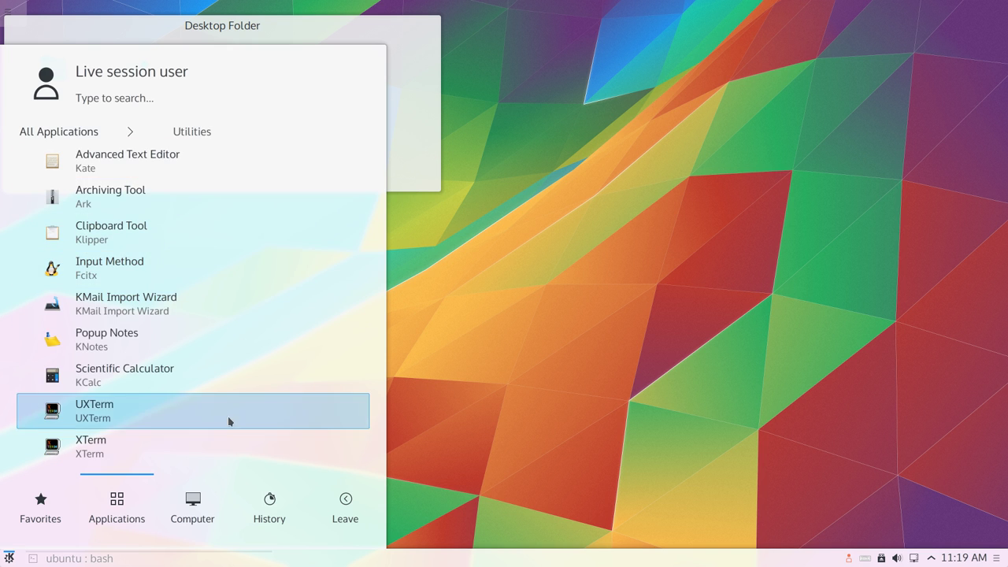
mouse_move(193, 479)
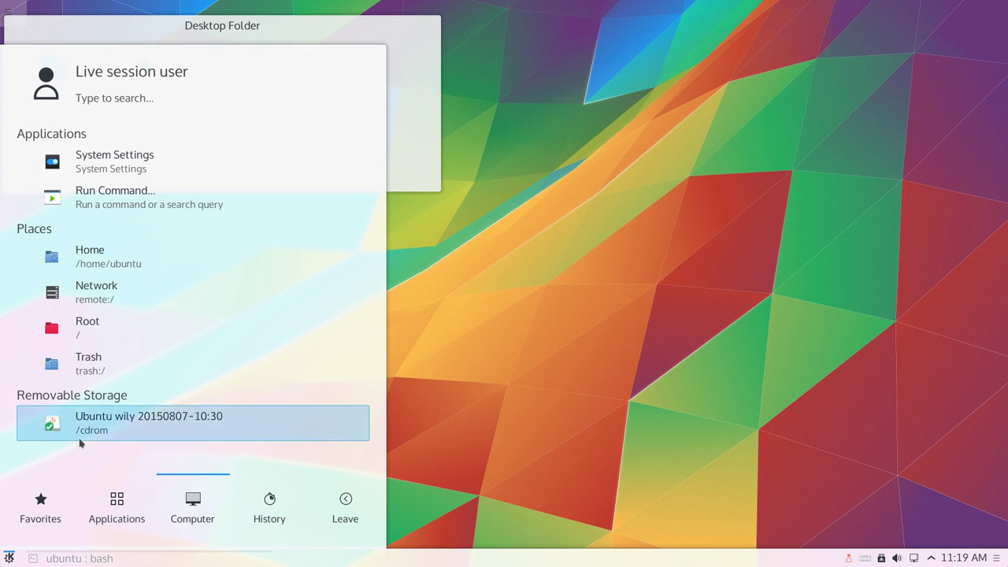
mouse_move(109, 505)
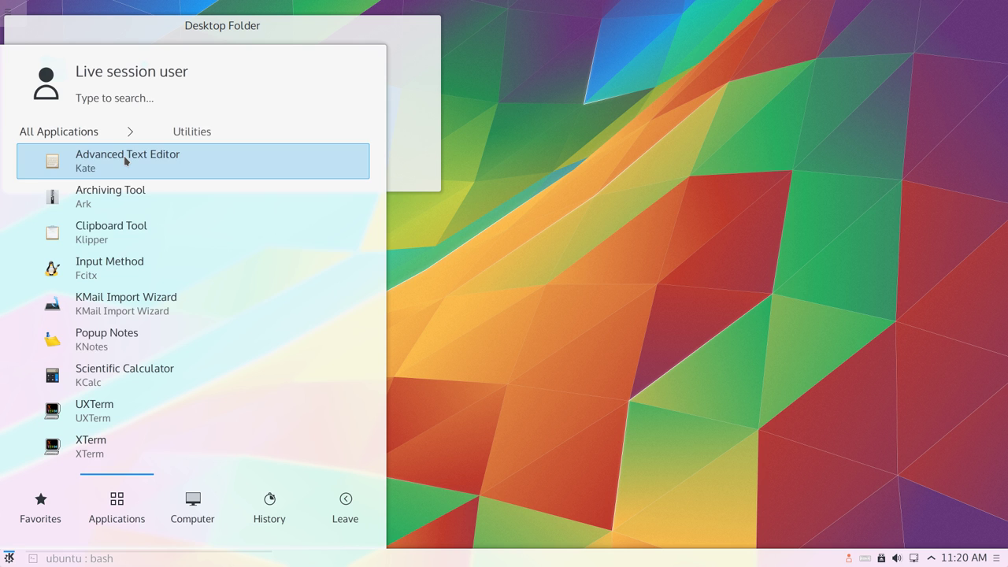
click(79, 134)
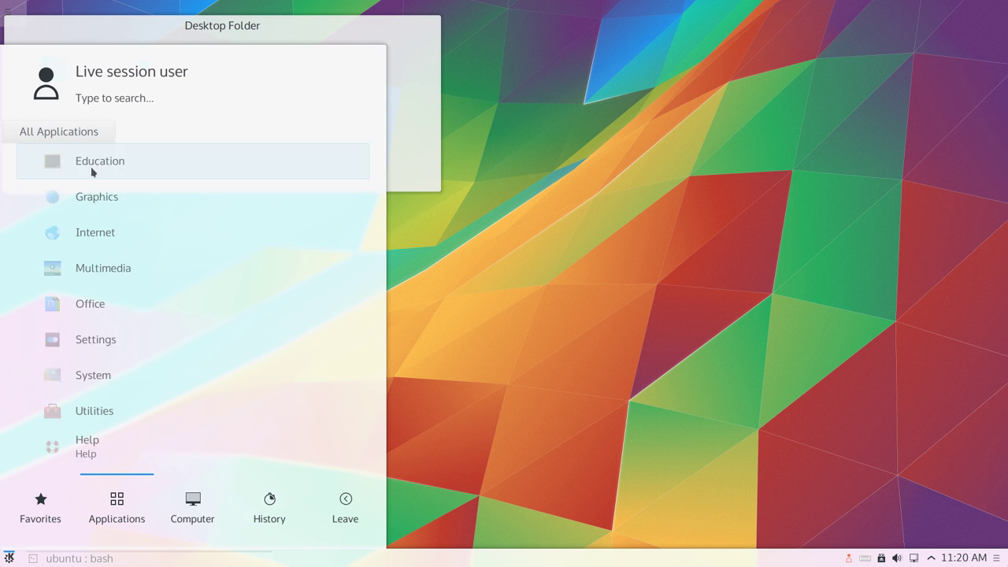
Step: Look through the launcher's Computer, History, Leave and Favorites sections
click(192, 517)
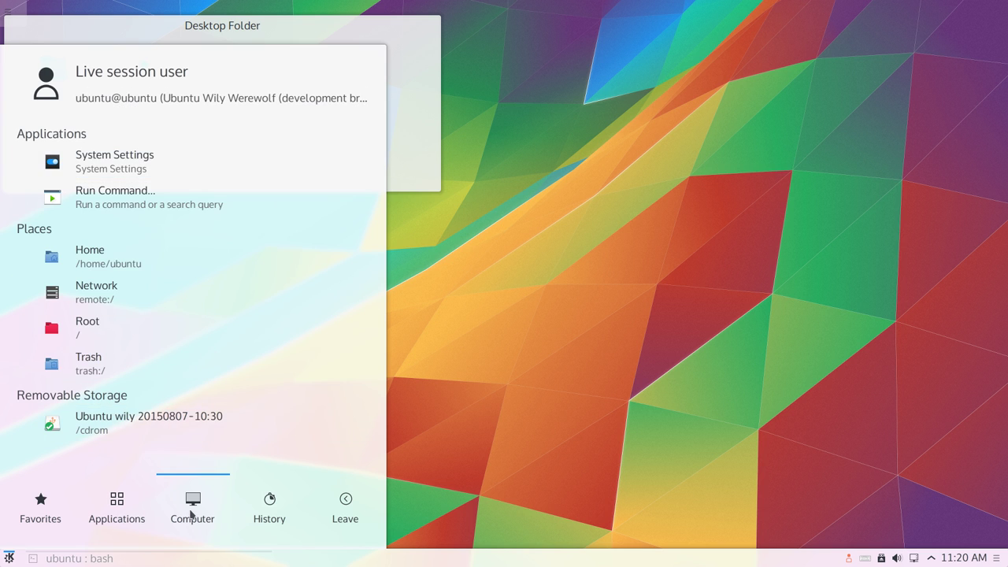
click(270, 517)
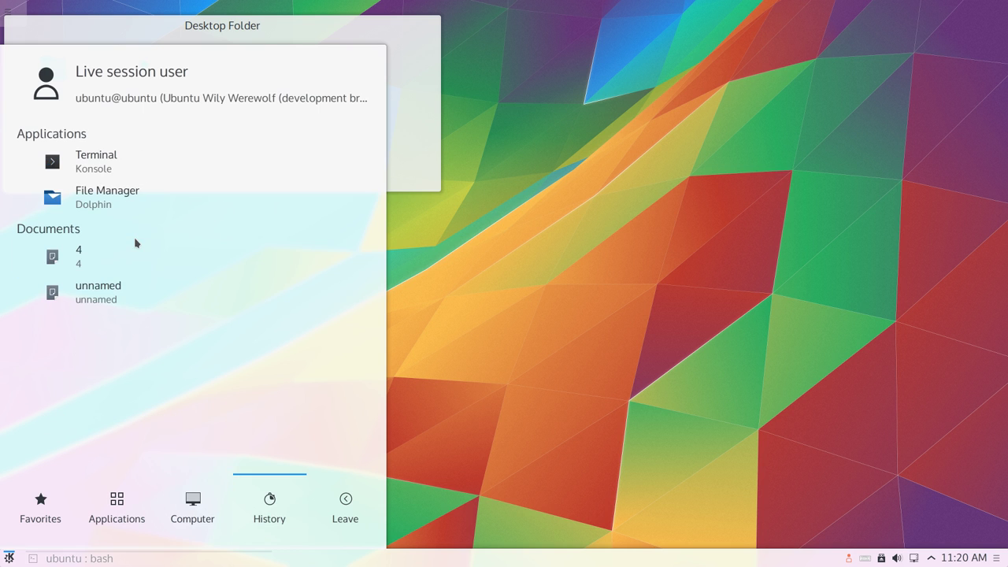
click(337, 509)
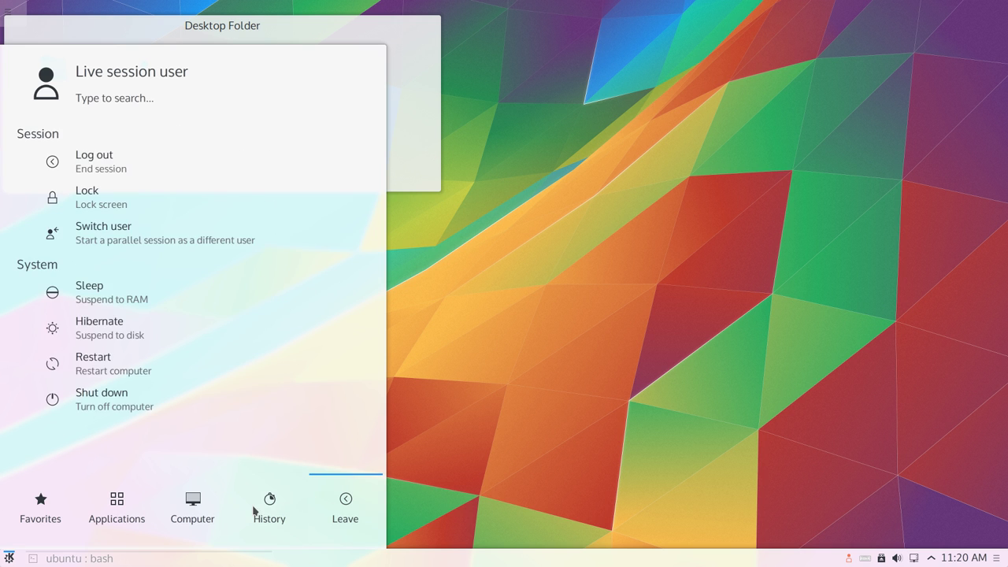
mouse_move(40, 516)
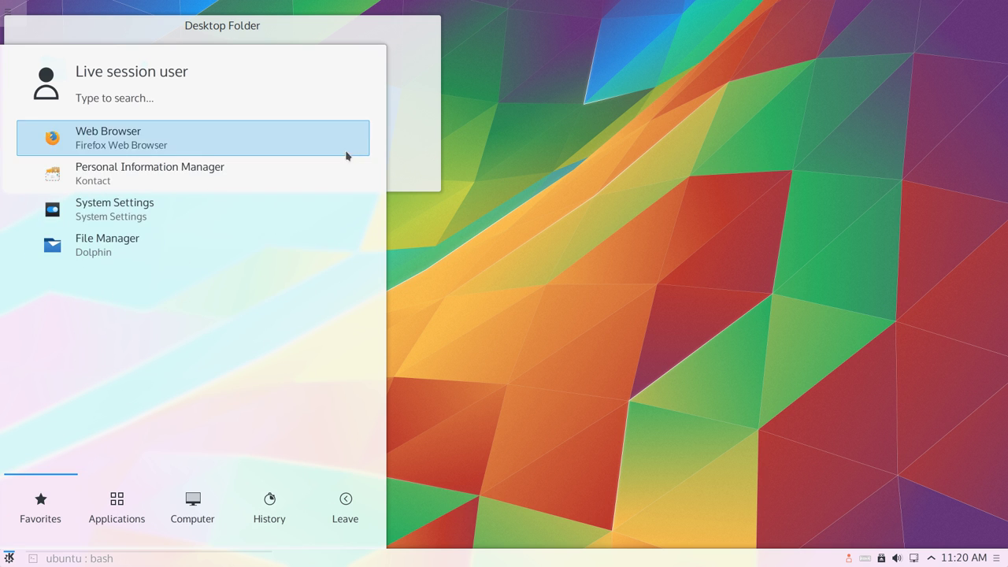
Step: Dismiss the launcher, open folder 1 from the Desktop Folder widget in Dolphin and close the file manager window
click(391, 125)
click(64, 72)
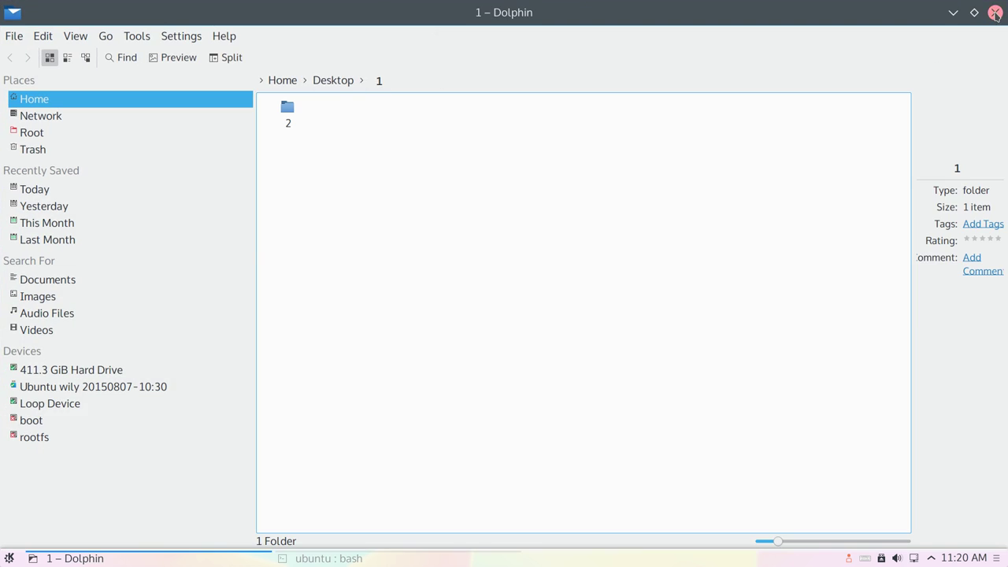
click(996, 13)
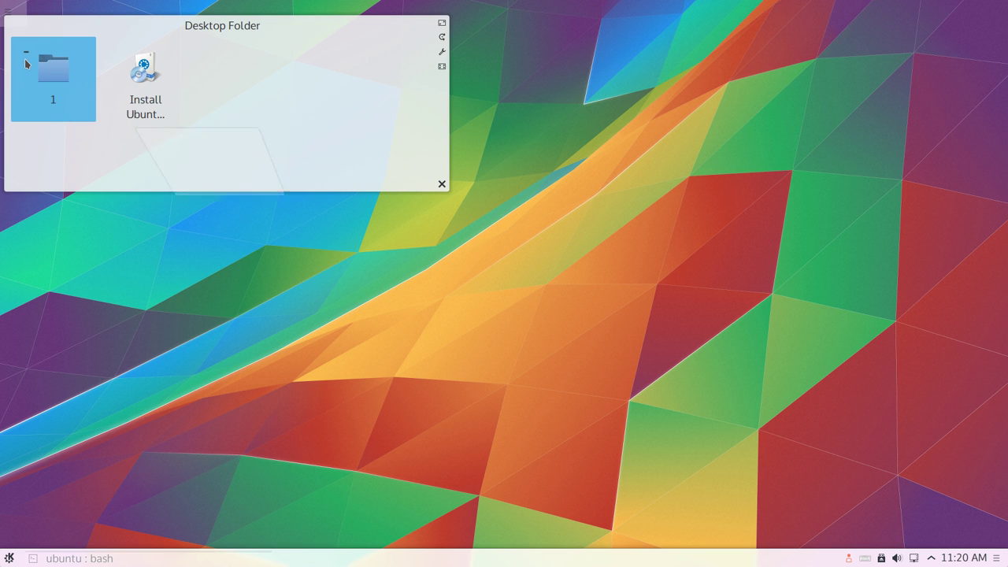
Step: Expand folder 1 in place on the Desktop Folder widget and preview the nested folders 2, 3 and 4
click(26, 63)
mouse_move(97, 107)
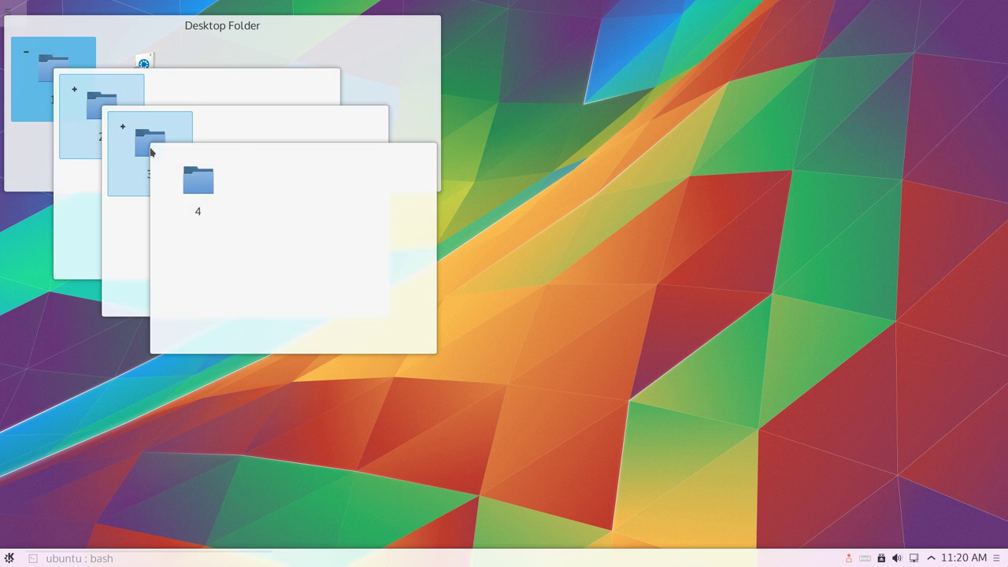
Step: Preview the contents of nested folder 4, collapse the previews and shrink the Desktop Folder widget to about two-thirds of its width
mouse_move(218, 205)
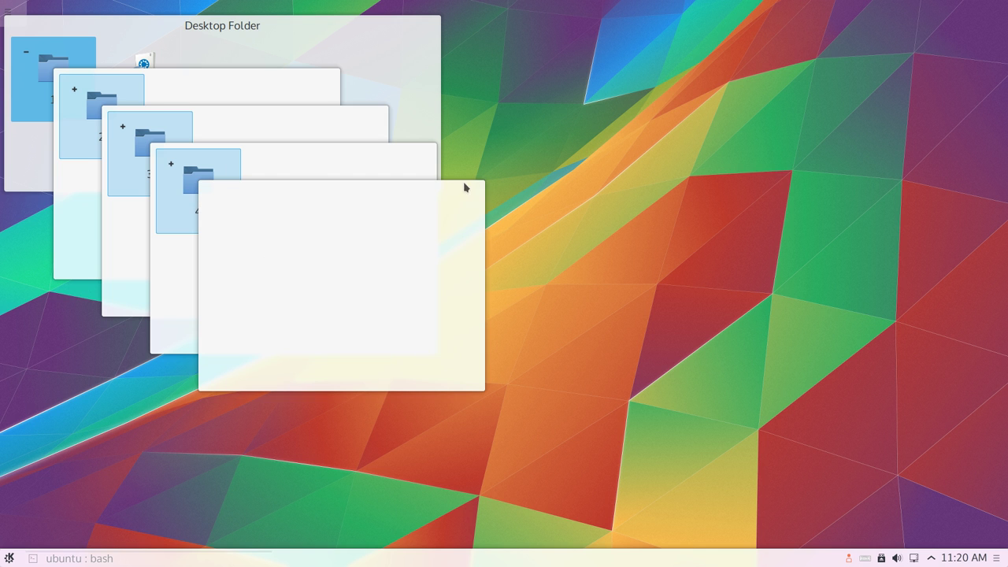
mouse_move(386, 58)
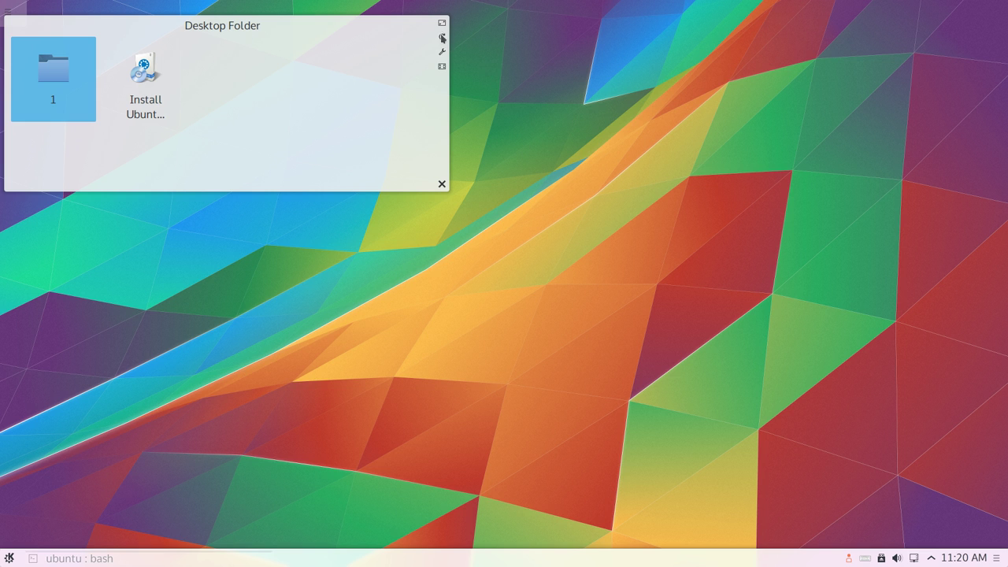
drag(442, 22, 293, 40)
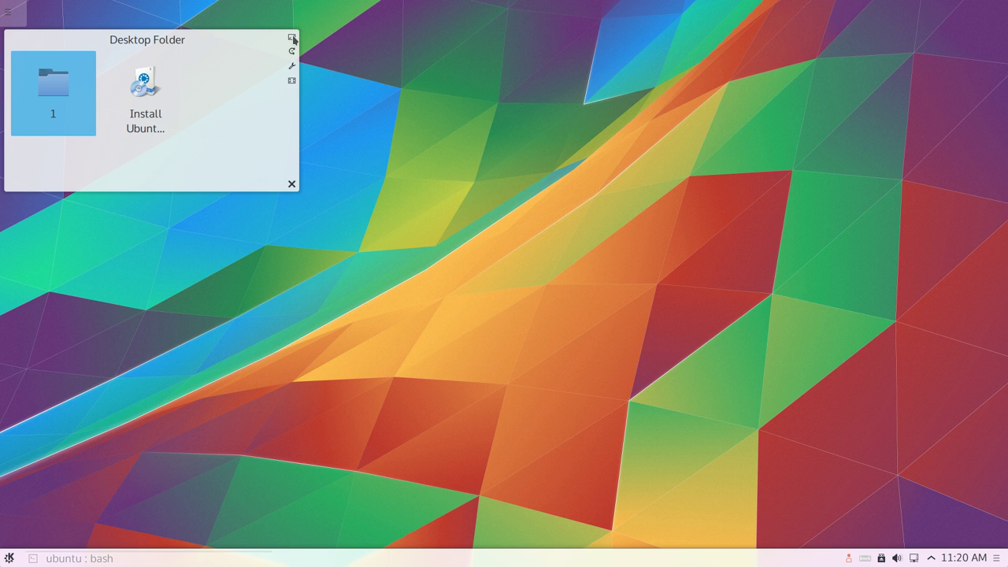
Step: Show the dashboard from the desktop toolbox and hide it again
click(8, 11)
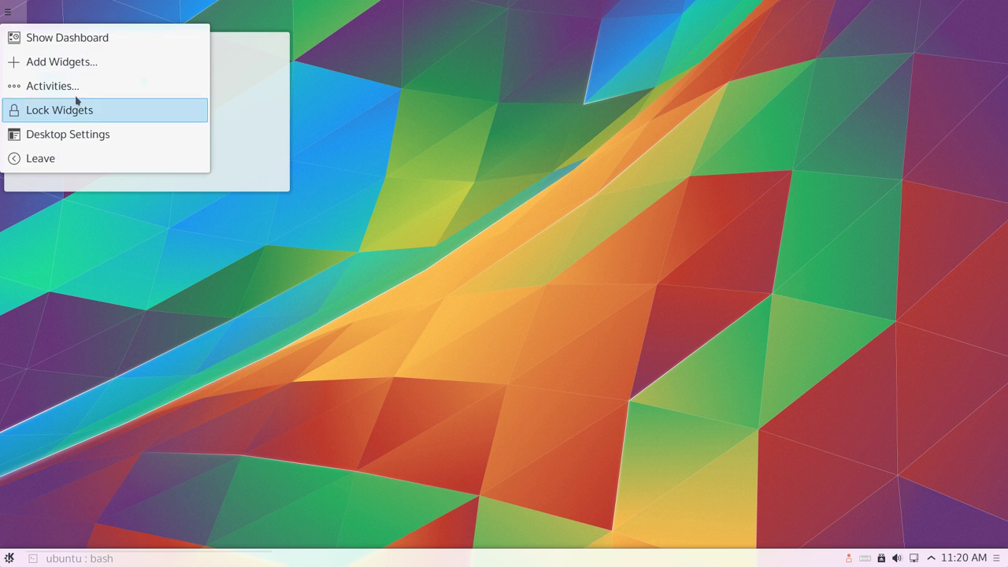
click(78, 47)
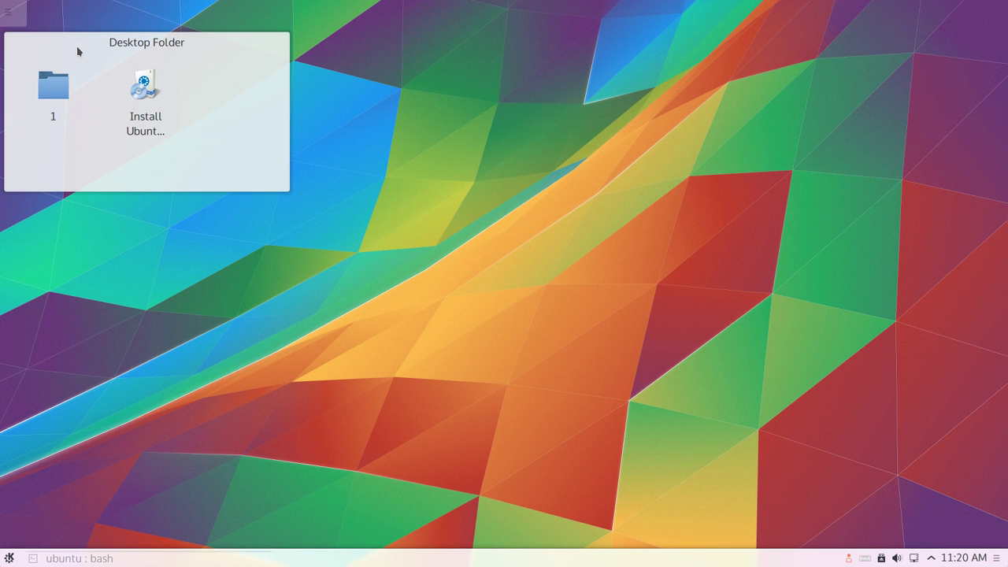
click(7, 12)
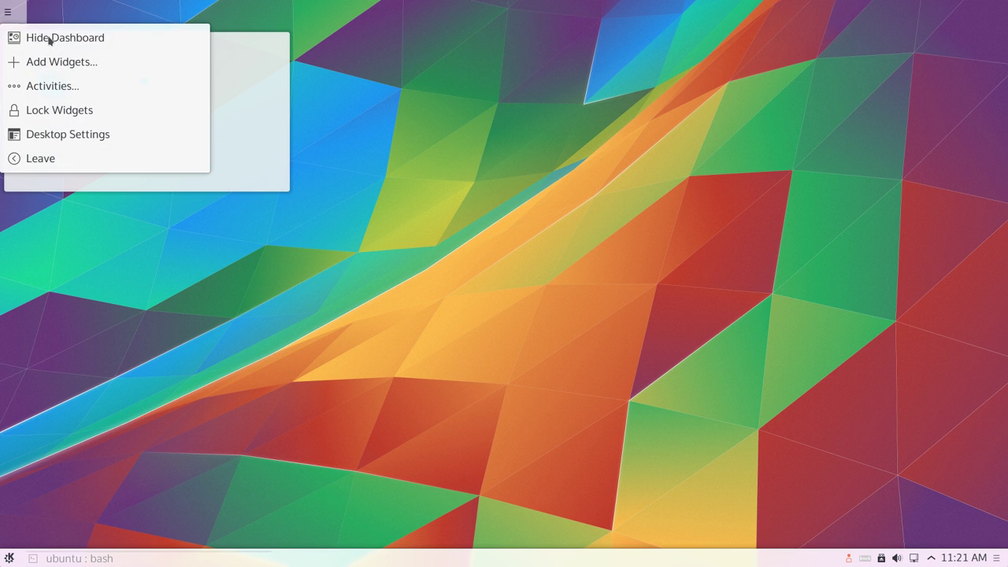
click(79, 38)
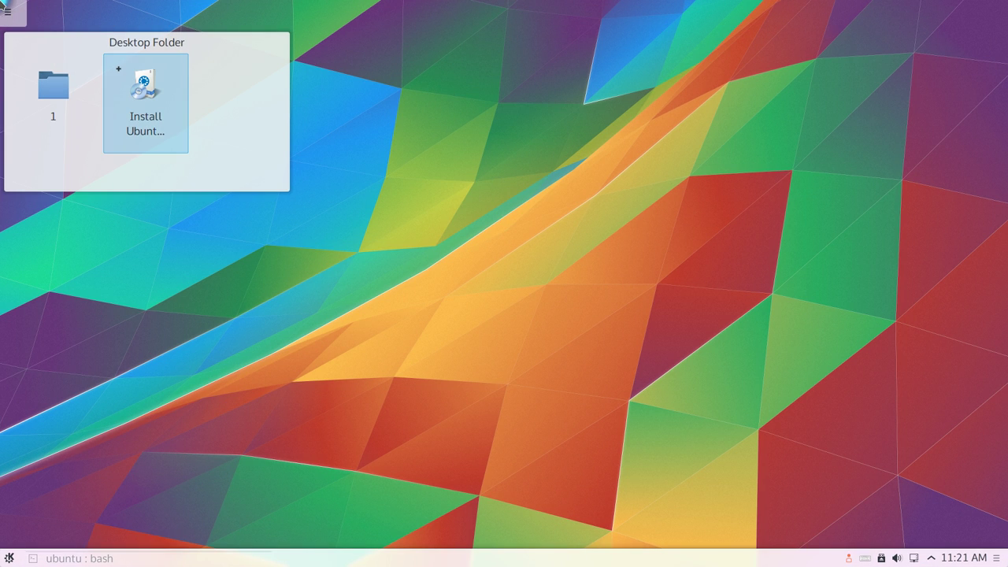
Step: Switch to the Konsole terminal, view the screen recording output and the other bash session, and minimize the window
key(alt+Tab)
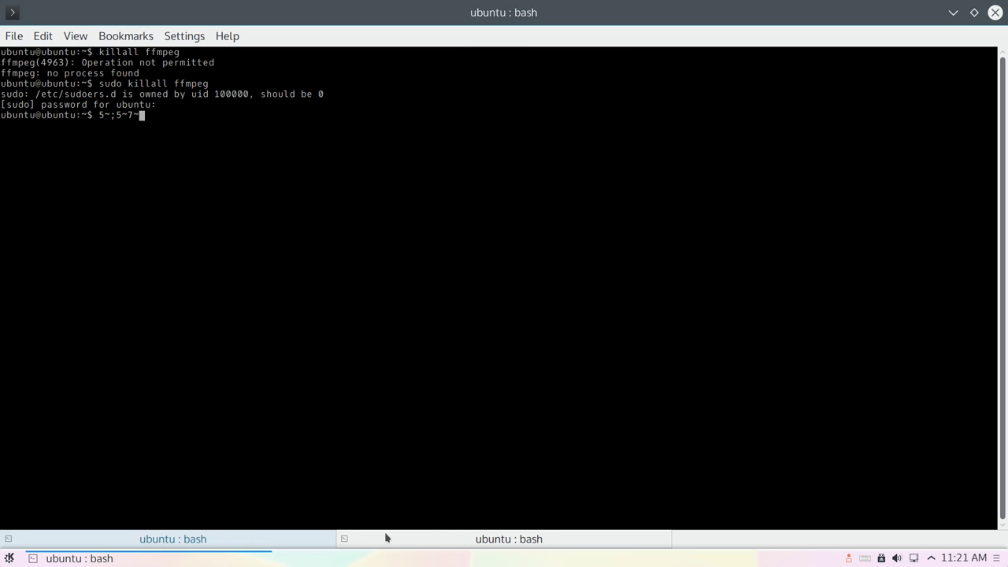
click(256, 542)
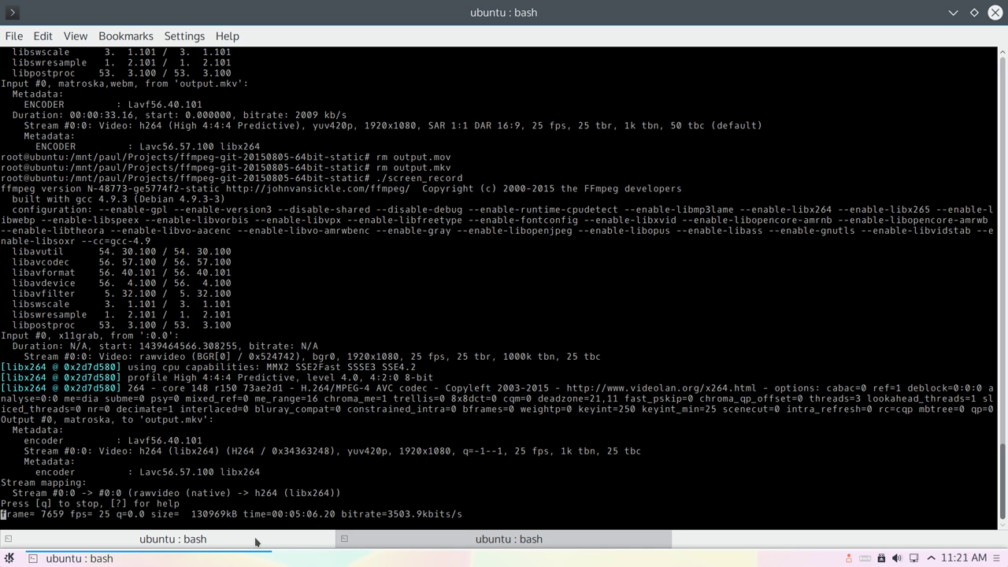
click(408, 538)
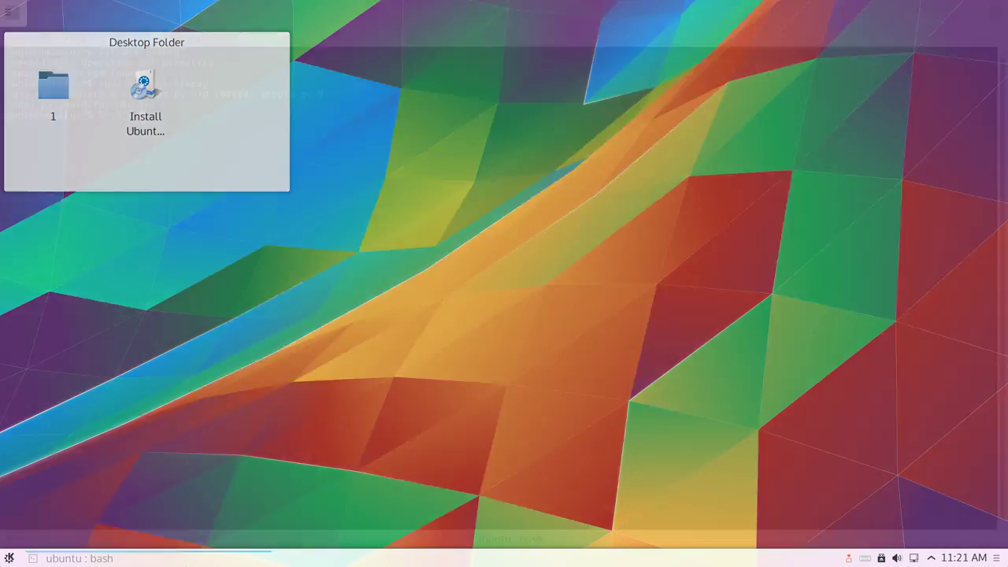
click(161, 564)
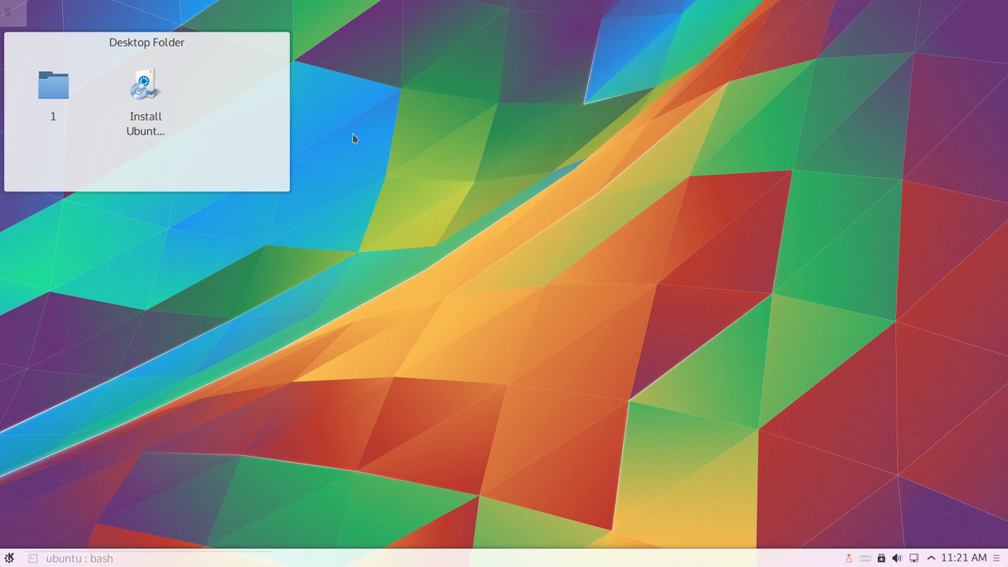
Step: Browse the list of available desktop widgets through to Window list and close the widget browser
click(6, 11)
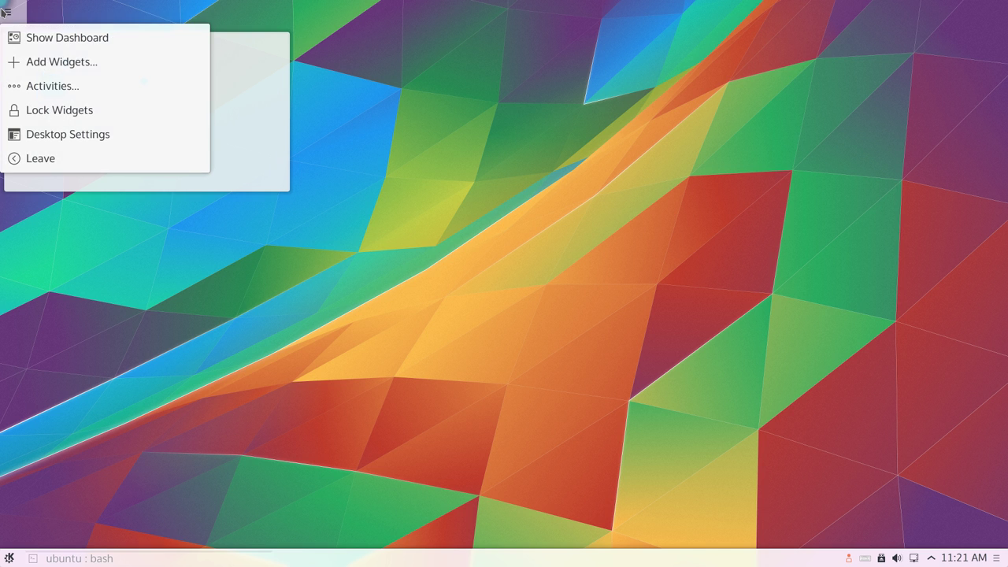
click(131, 70)
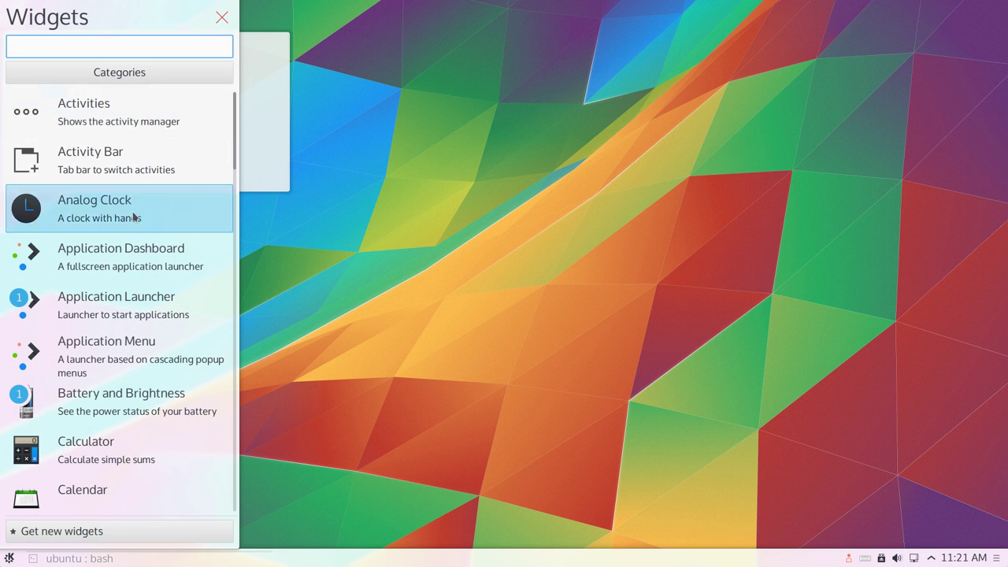
scroll(135, 226, down, 3)
scroll(137, 229, down, 2)
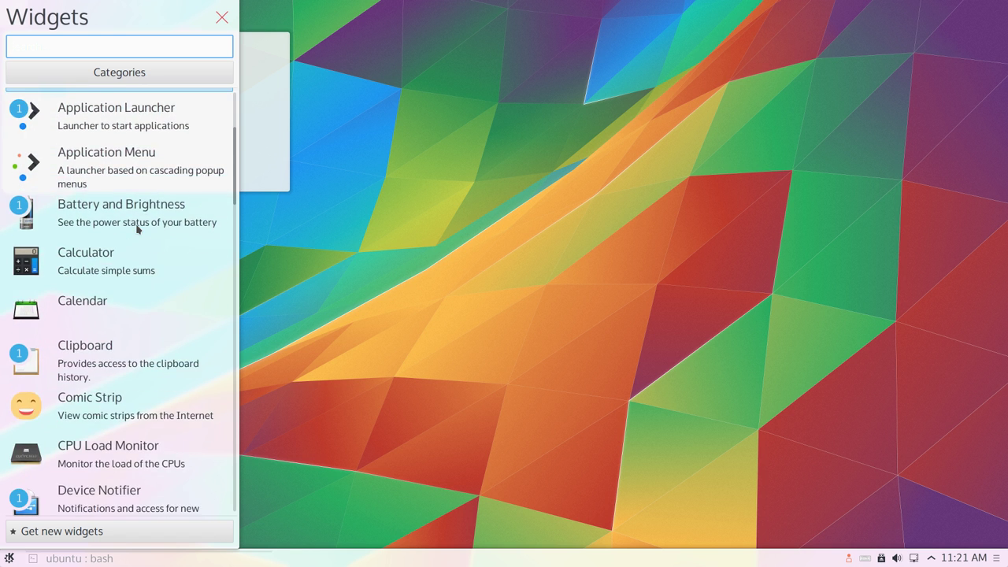
drag(241, 210, 252, 561)
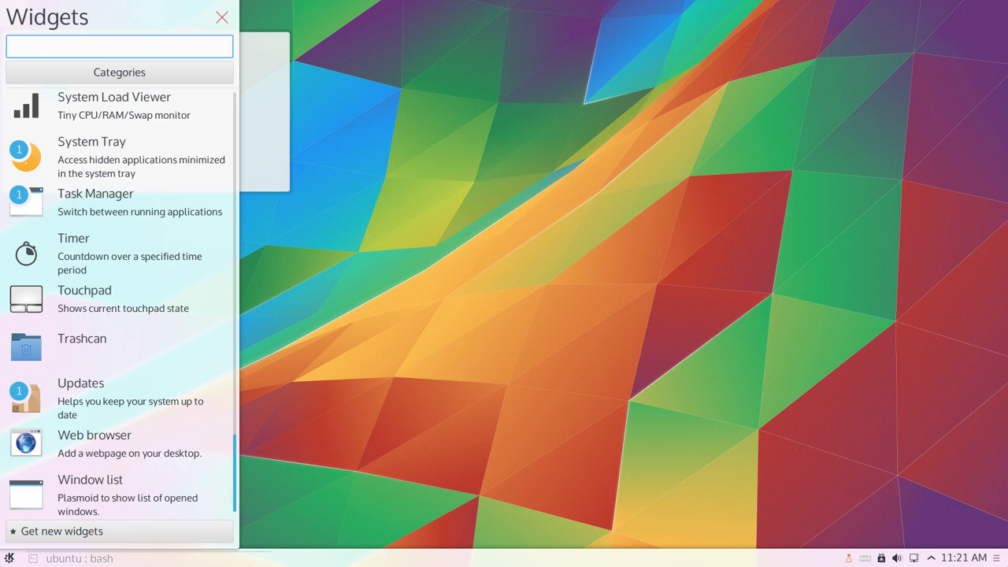
click(223, 18)
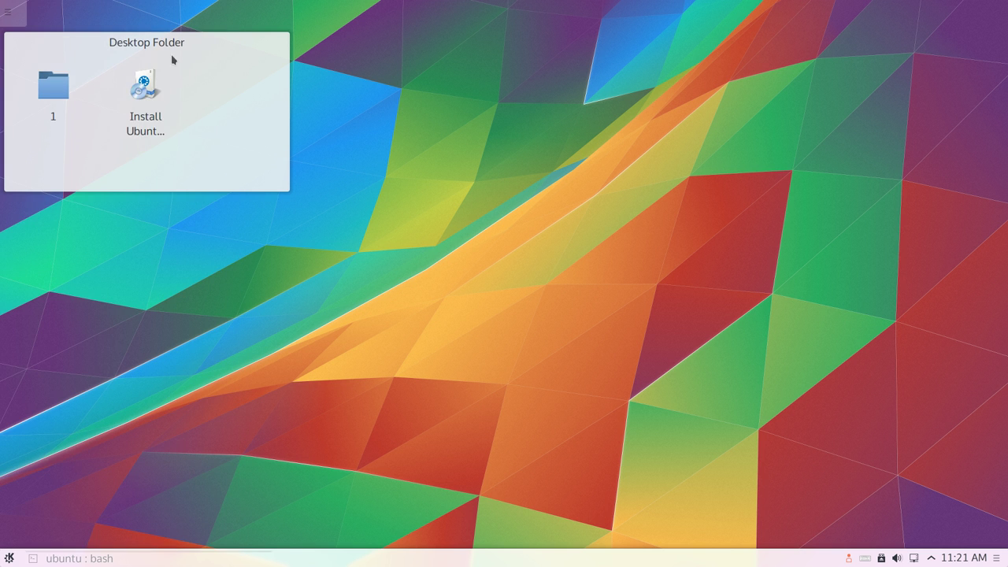
Step: Reopen the application launcher, view its Computer section and dismiss the launcher
click(173, 556)
key(ctrl+F12)
click(9, 558)
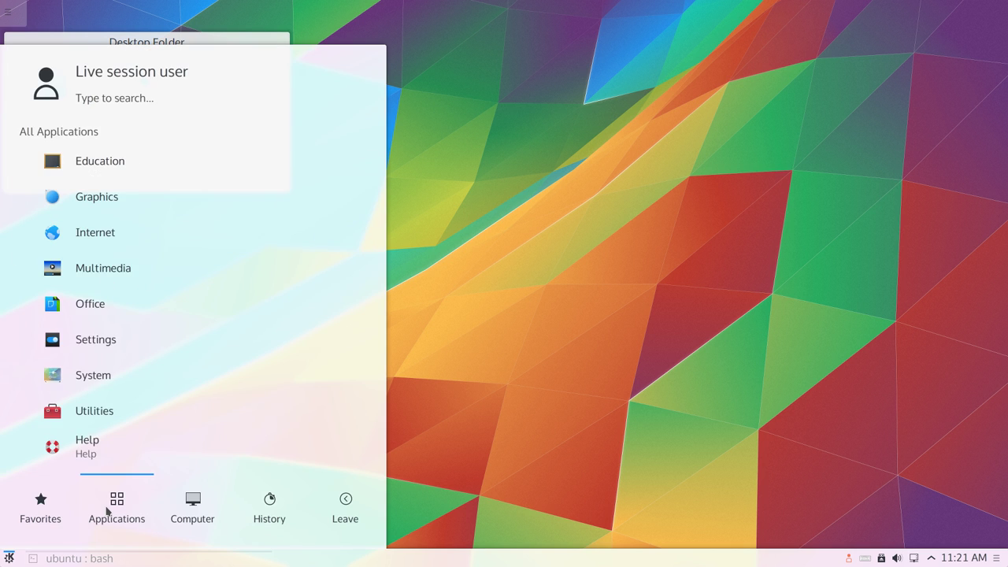
mouse_move(186, 505)
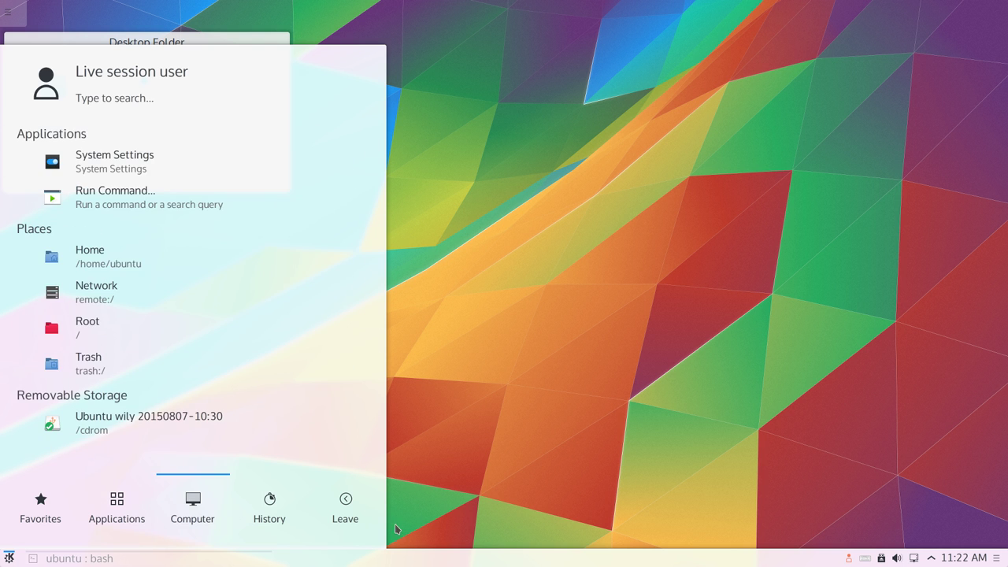
click(595, 202)
Step: Open the Desktop Settings and view the layout choices, keeping the Desktop layout
right_click(499, 231)
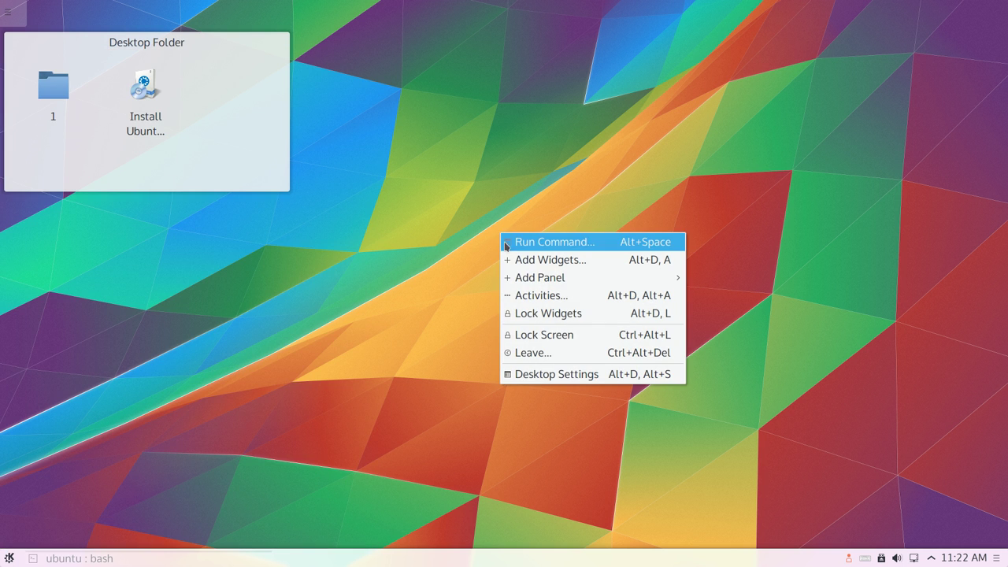
click(524, 374)
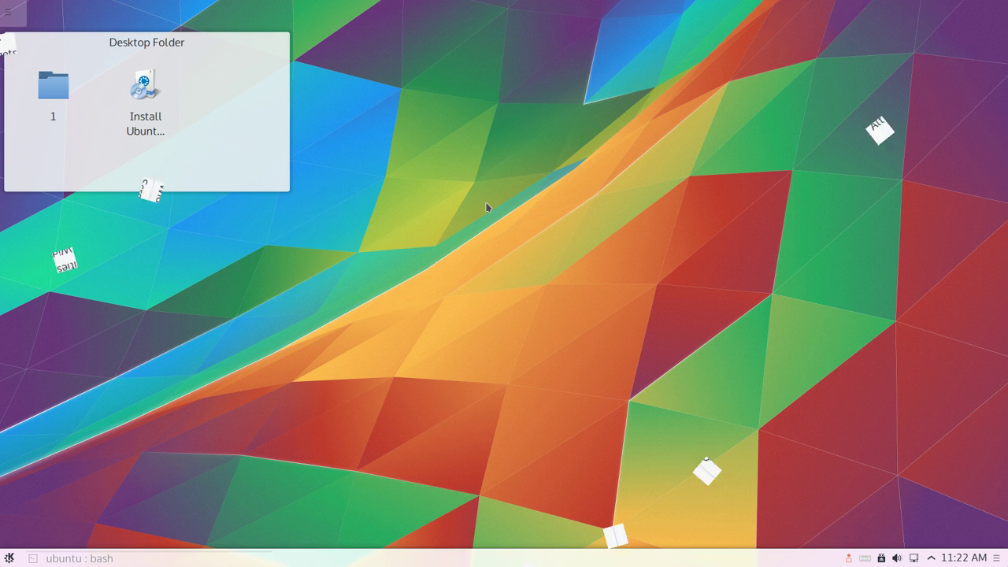
click(143, 182)
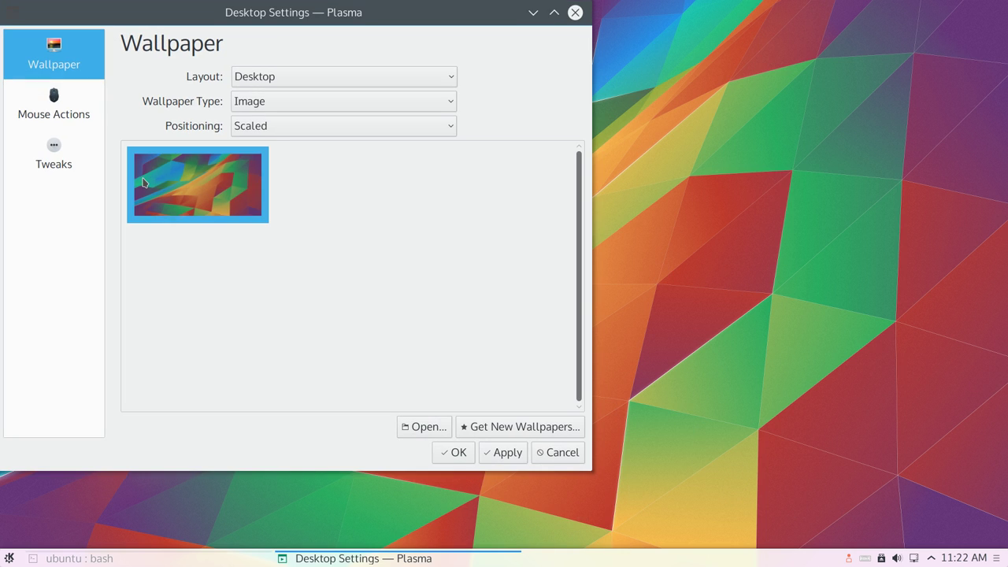
click(291, 82)
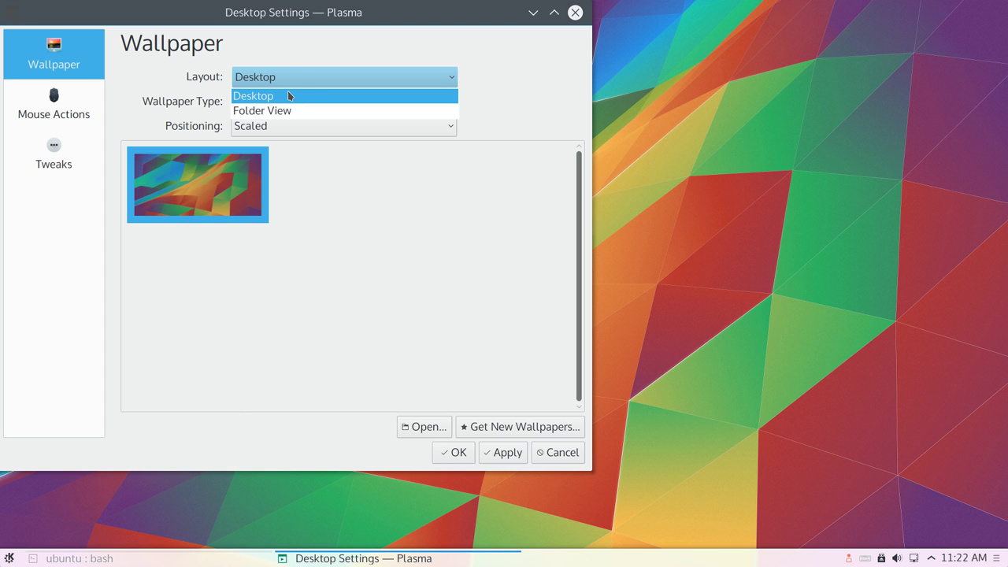
click(289, 95)
Step: Try the Plain Color wallpaper type, apply Haenau instead and move the settings window aside to reveal the desktop
click(382, 105)
click(374, 121)
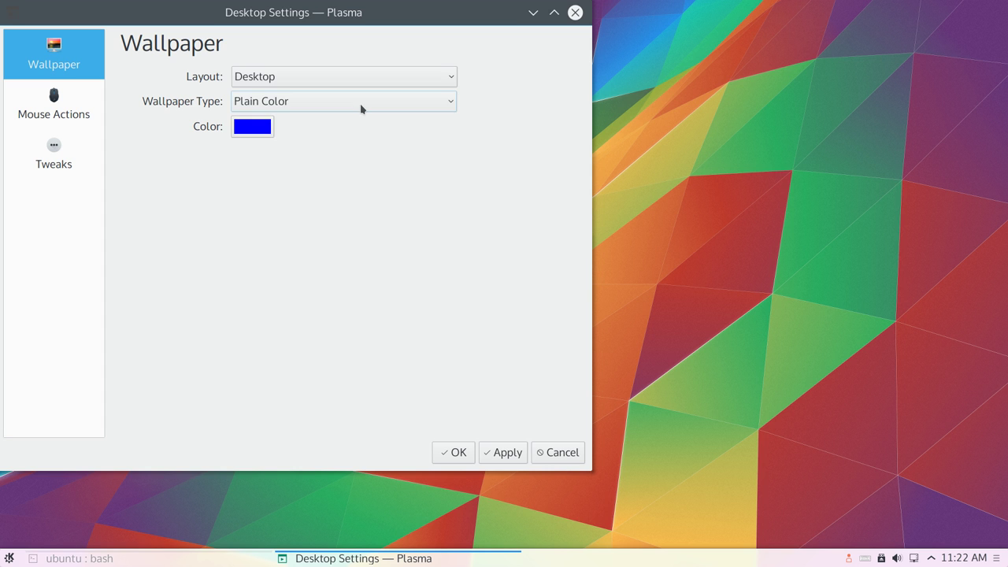
click(361, 105)
click(356, 136)
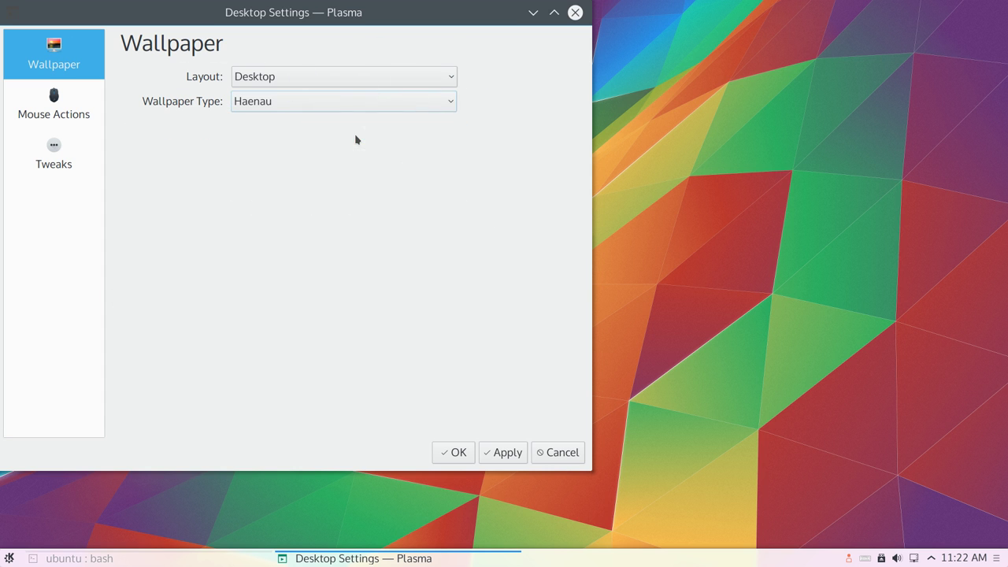
click(345, 101)
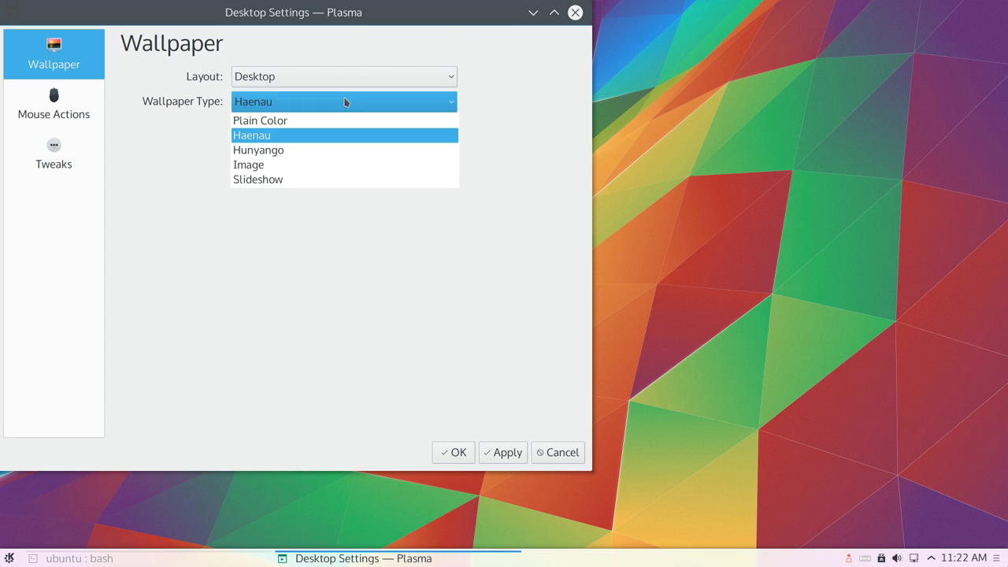
click(340, 137)
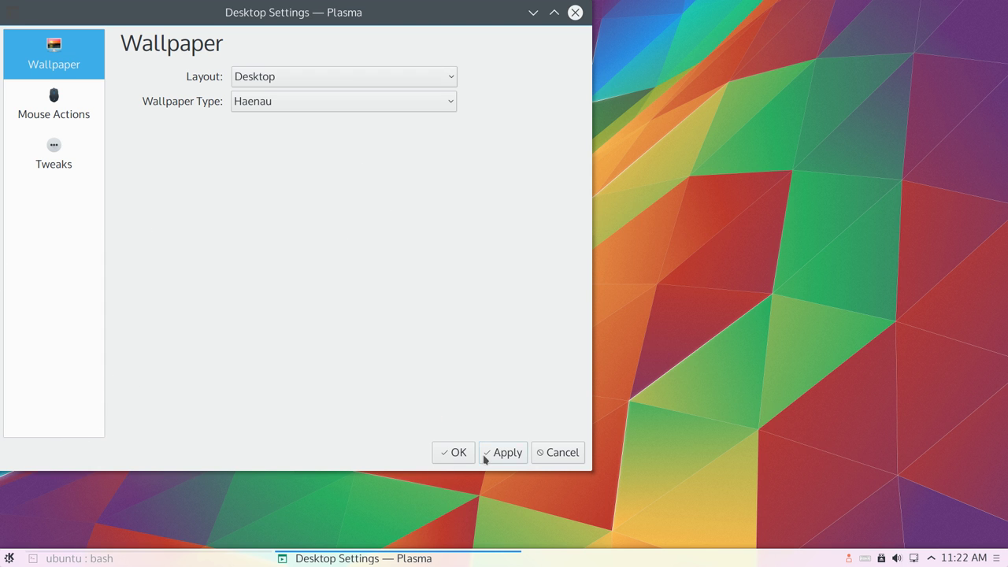
click(485, 457)
drag(300, 16, 596, 64)
Step: Apply the Hunyango wallpaper type and move the settings window away from the Desktop Folder widget
click(580, 153)
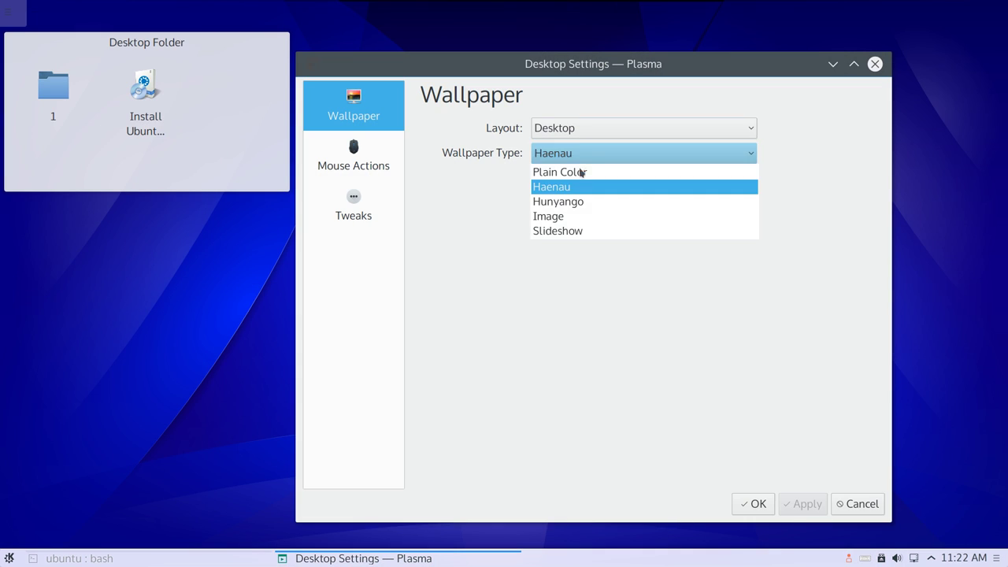
click(582, 209)
click(806, 507)
drag(575, 66, 593, 78)
Step: Look through the options of the Slideshow, Plain Color, Haenau, Hunyango and Image wallpaper types without applying them
click(615, 165)
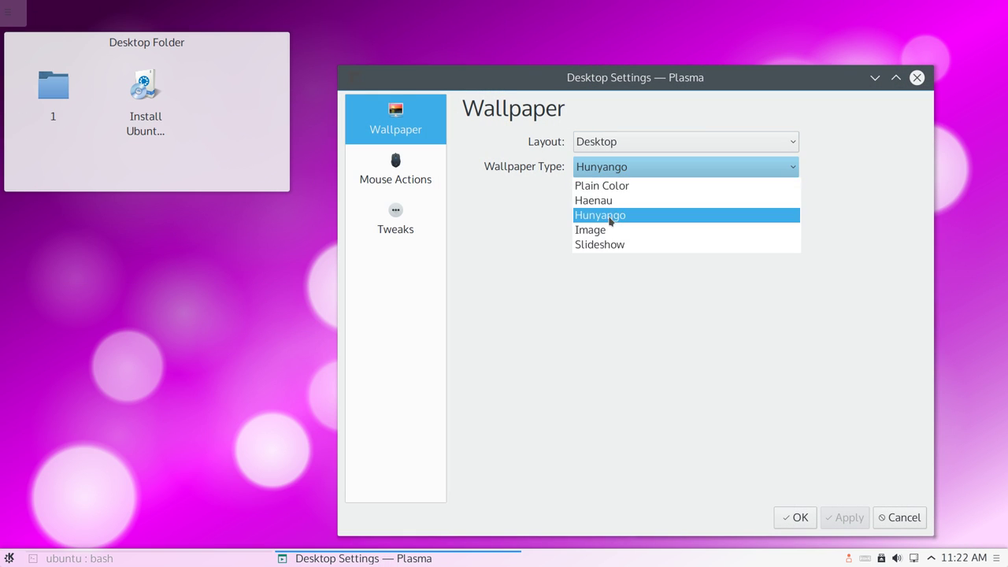
click(605, 245)
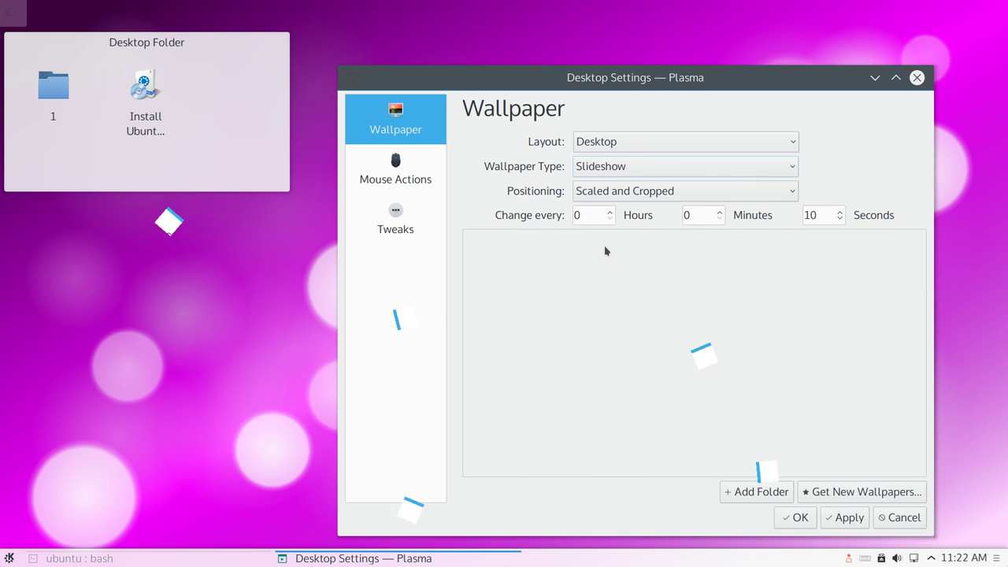
click(619, 167)
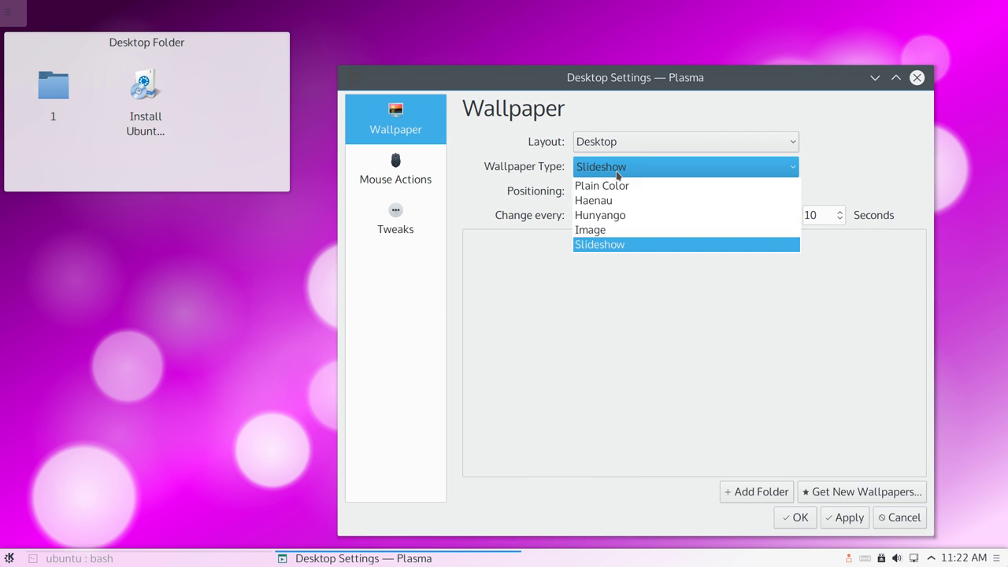
click(619, 186)
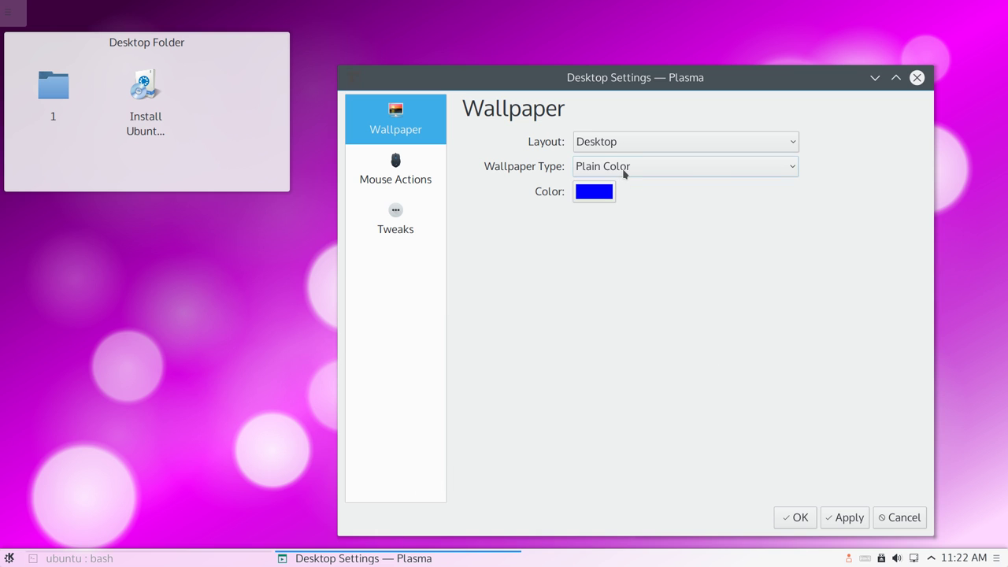
click(623, 168)
click(622, 200)
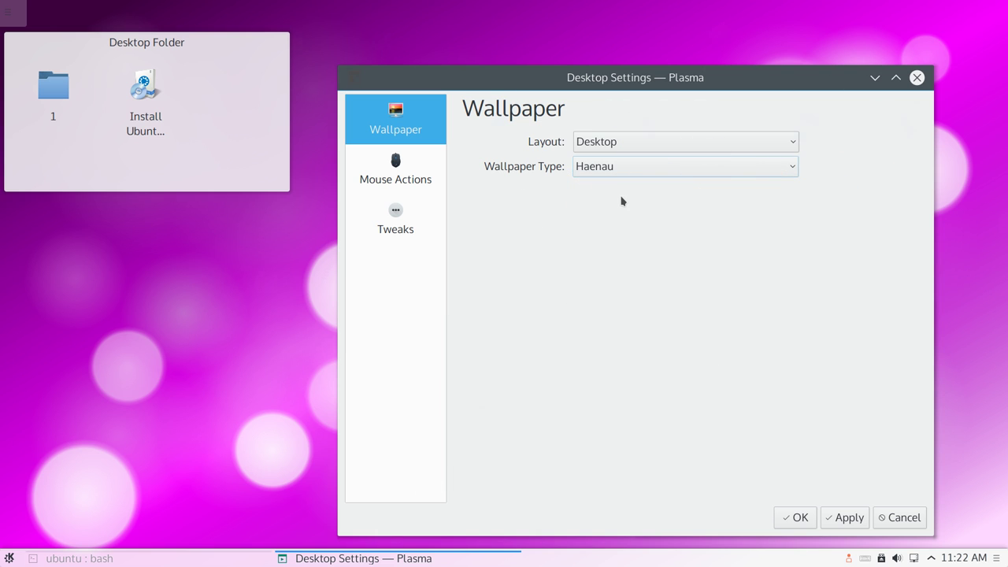
click(627, 167)
click(621, 215)
click(624, 168)
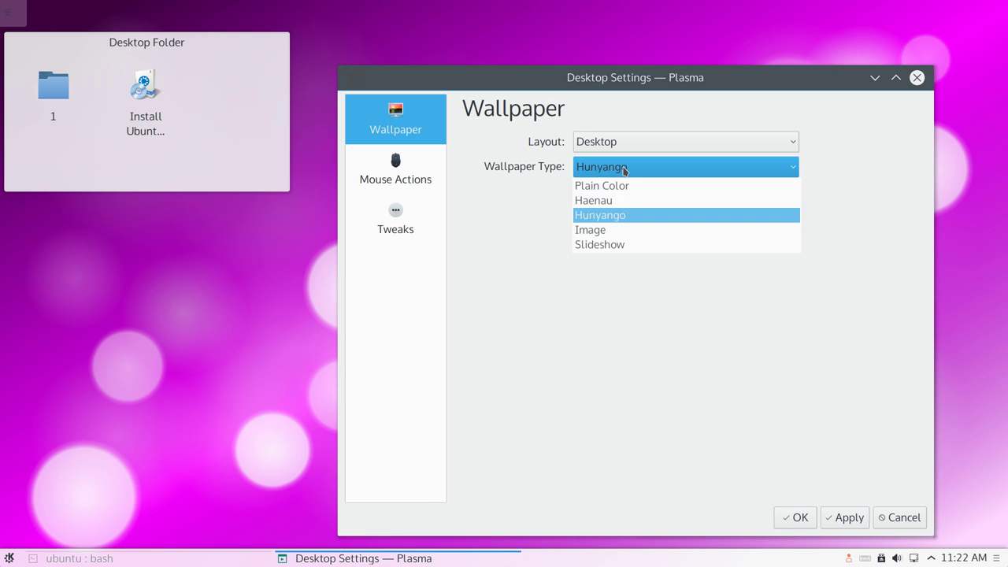
click(623, 231)
click(623, 168)
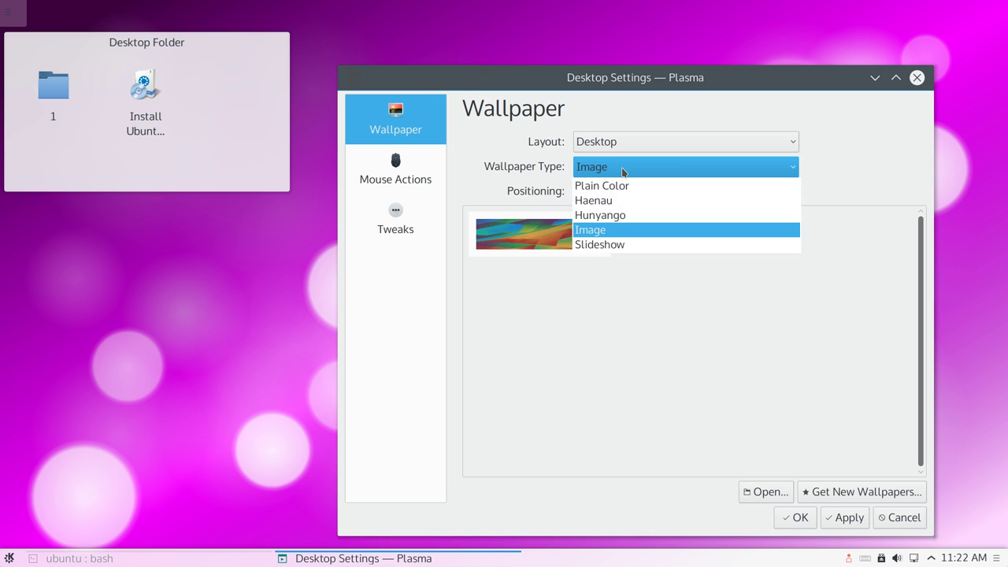
click(622, 187)
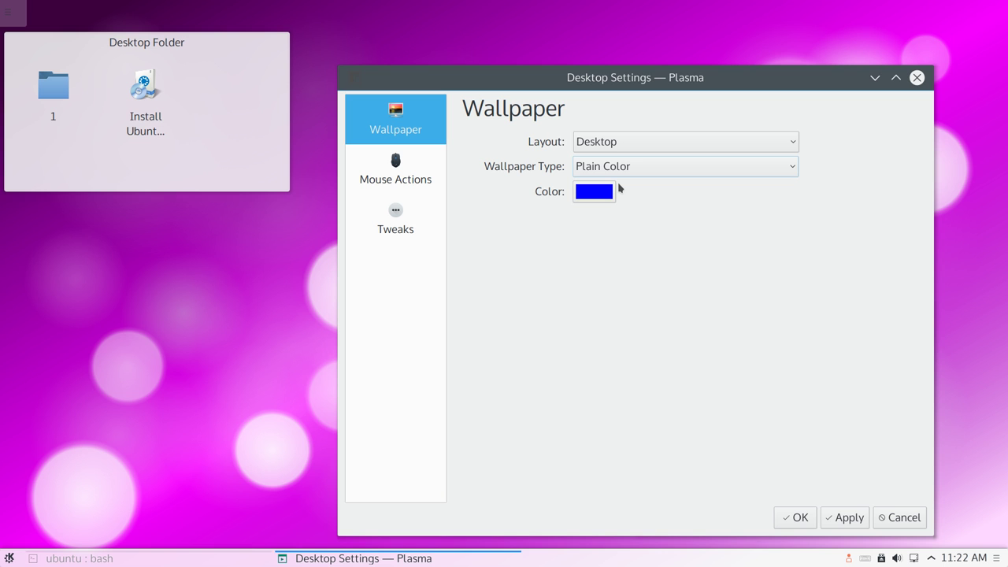
Step: Look through the wallpaper type and layout choices, keeping Plain Color and the Desktop layout selected
click(622, 167)
click(622, 167)
click(622, 167)
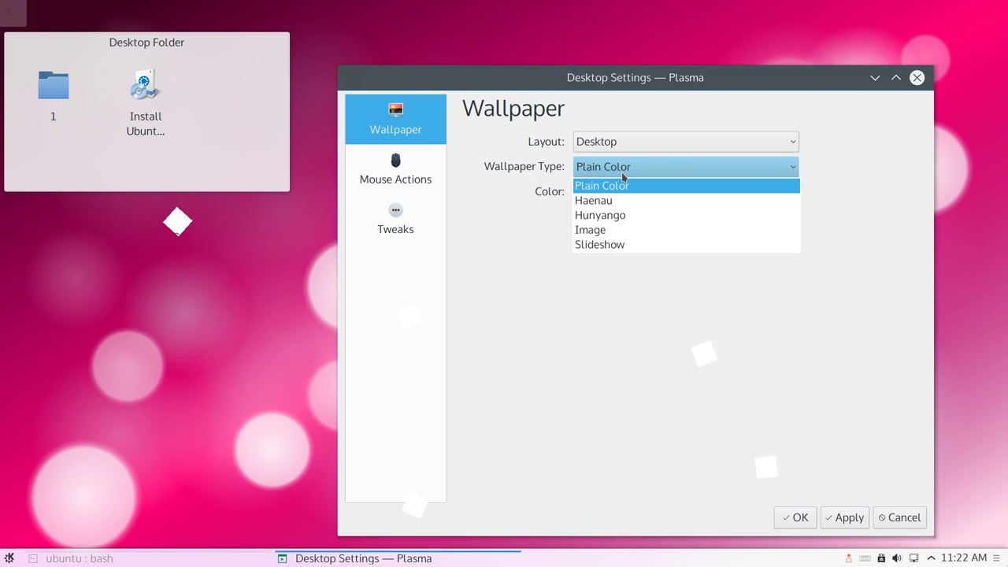
click(509, 241)
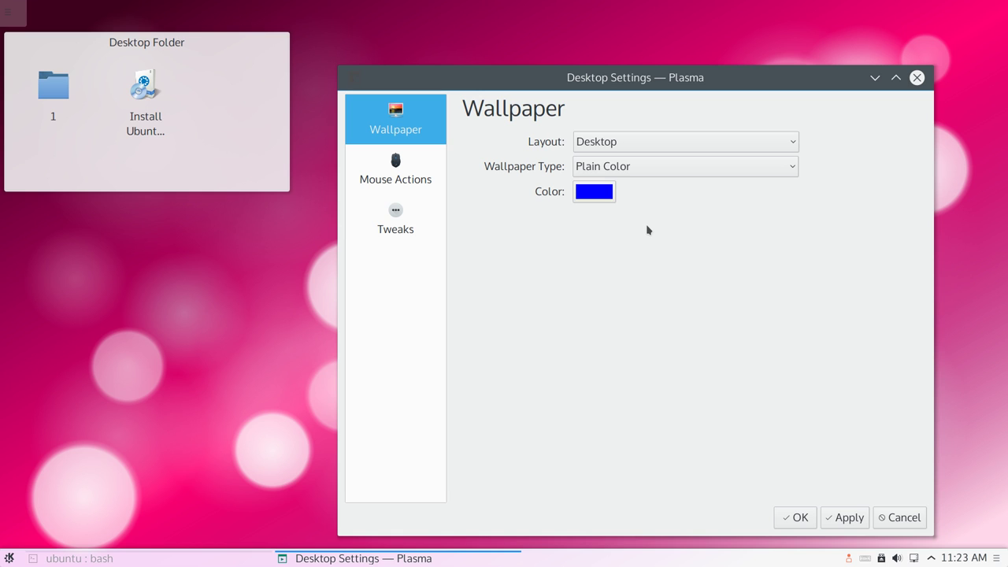
click(626, 166)
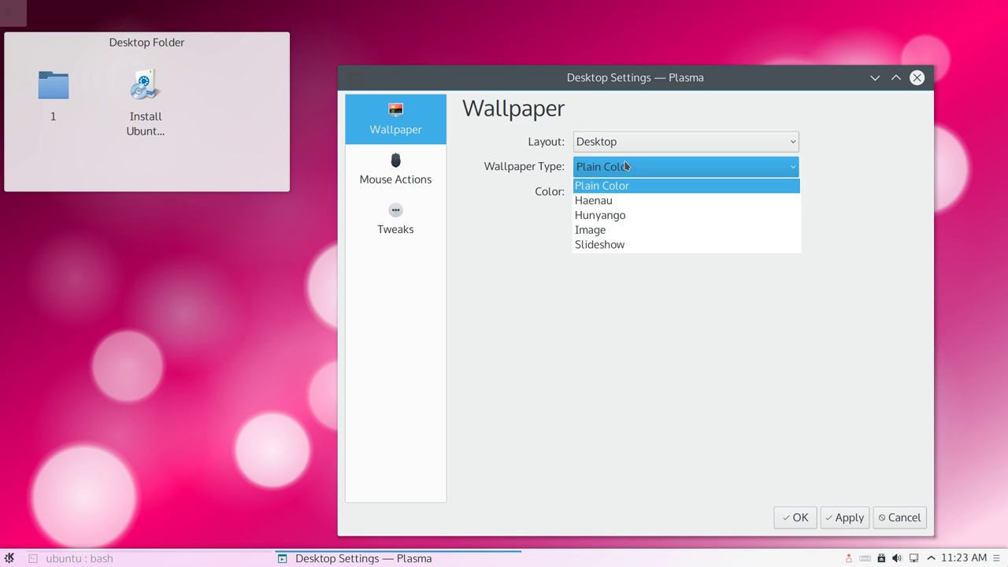
click(621, 142)
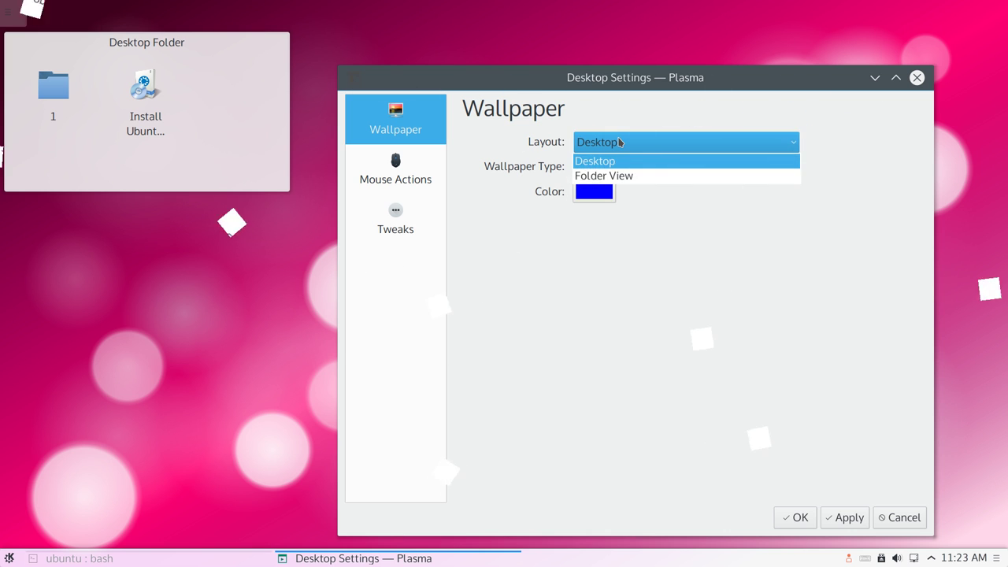
click(466, 281)
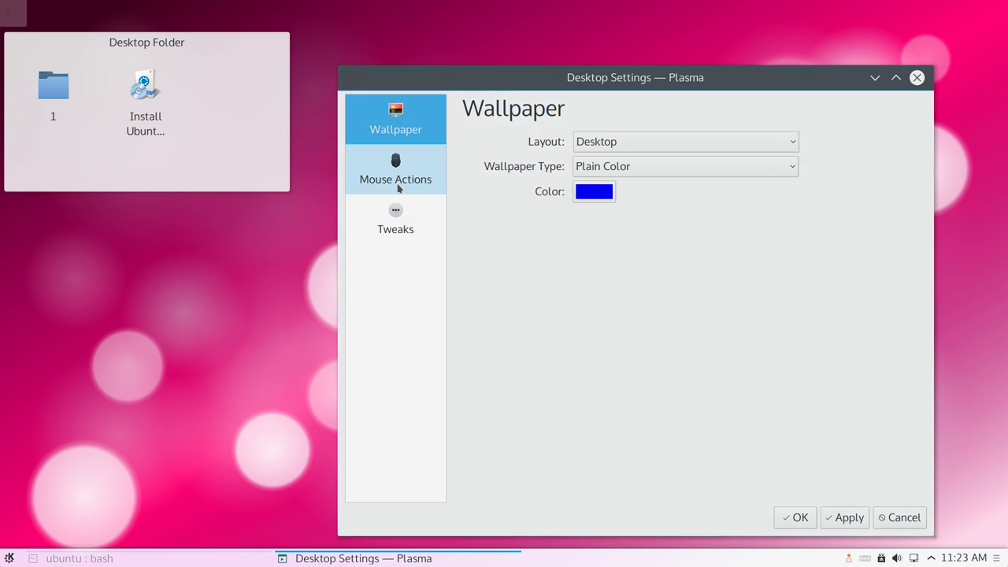
Step: View the Mouse Actions and Tweaks pages of the Desktop Settings without changing anything, and close the window
click(399, 188)
click(538, 278)
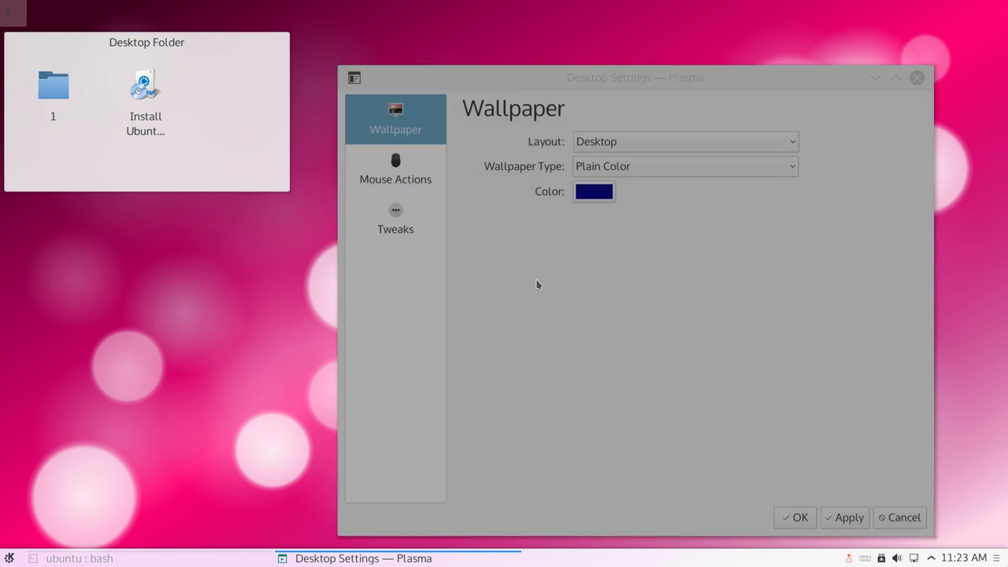
click(402, 220)
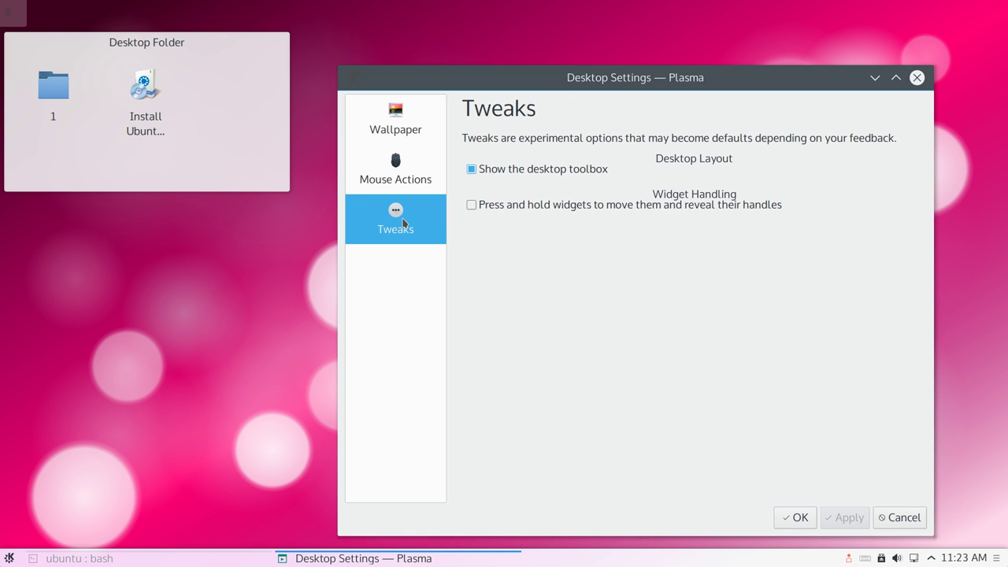
click(917, 77)
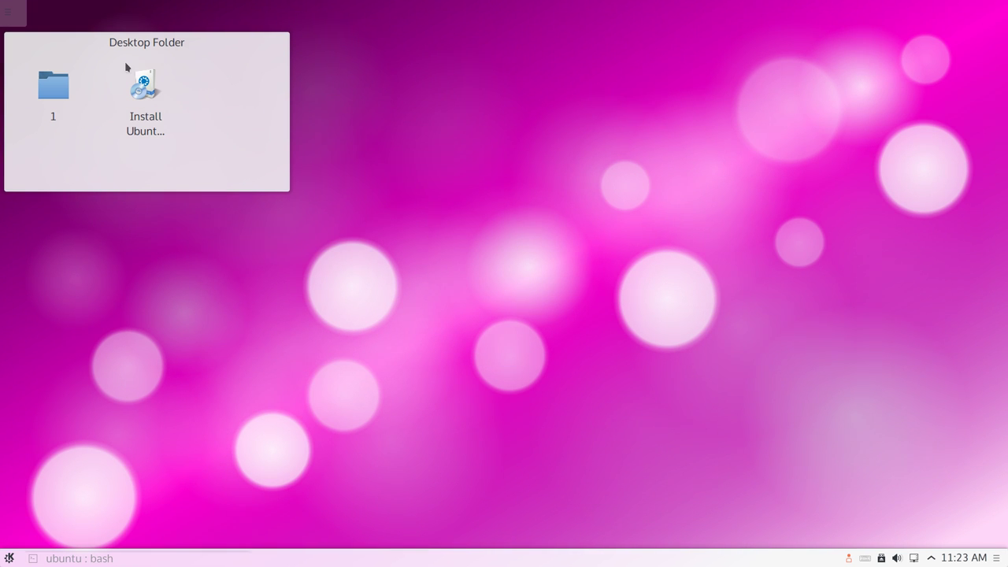
click(24, 4)
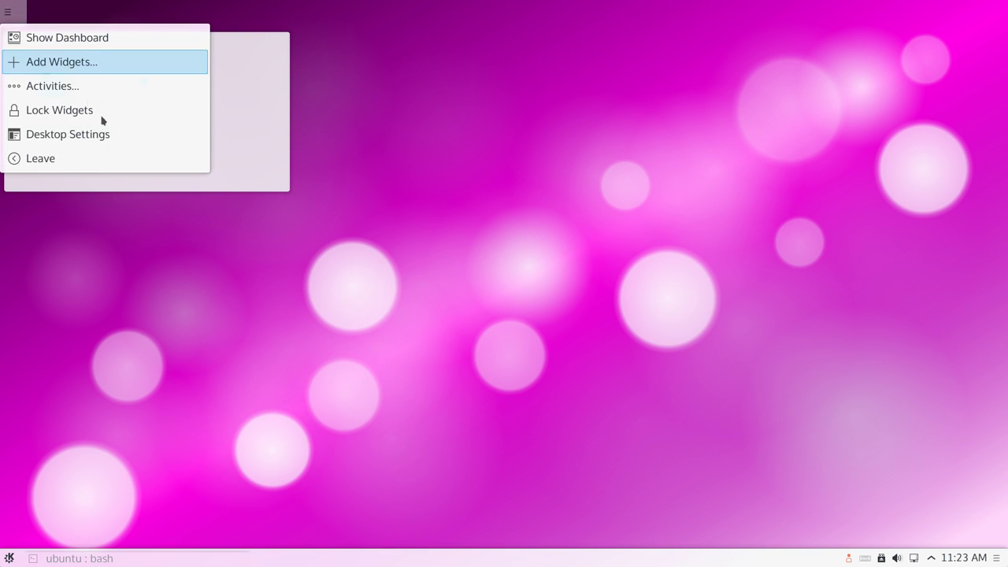
click(99, 145)
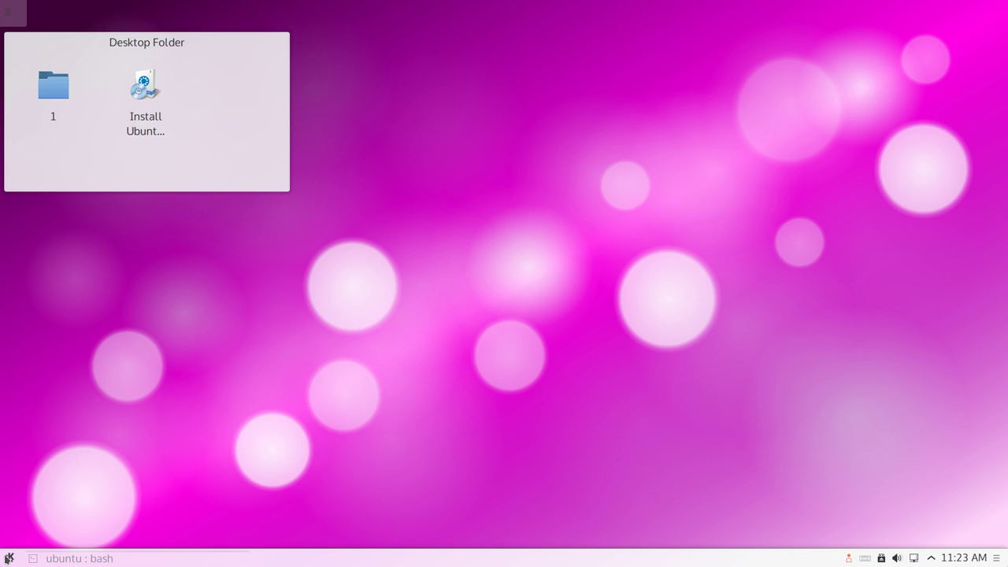
Step: Open System Settings from the Settings category of the application launcher
key(super)
click(102, 518)
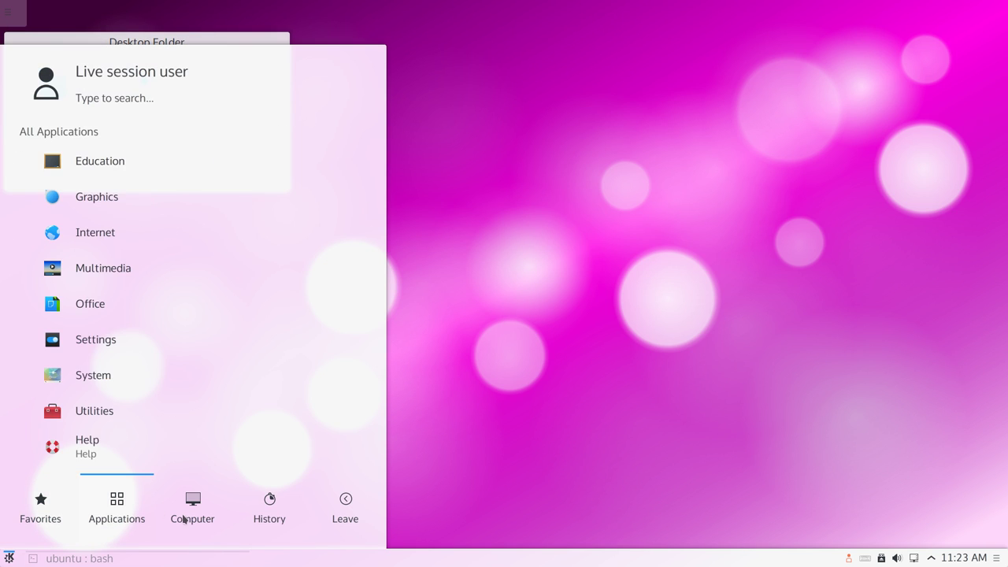
click(84, 347)
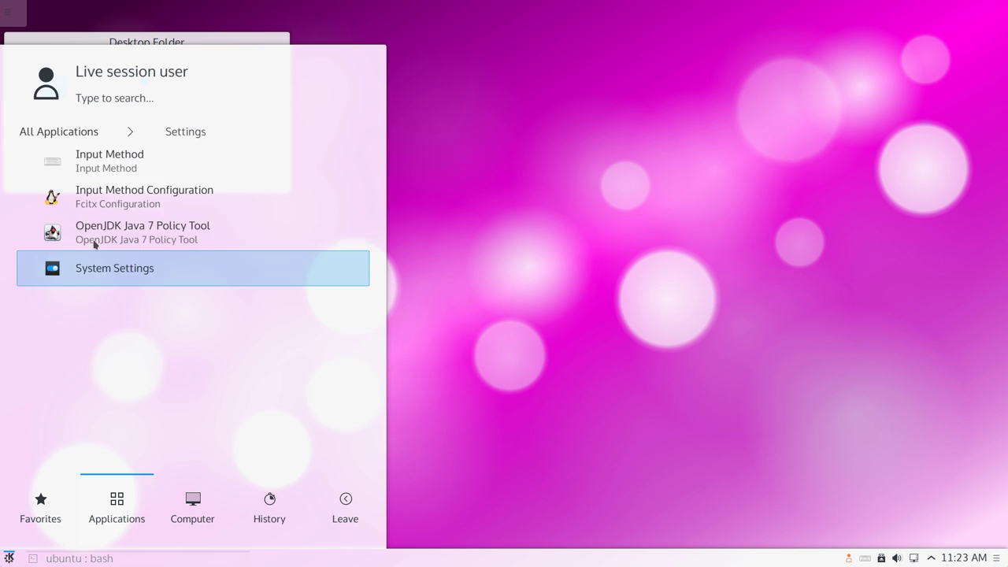
click(130, 265)
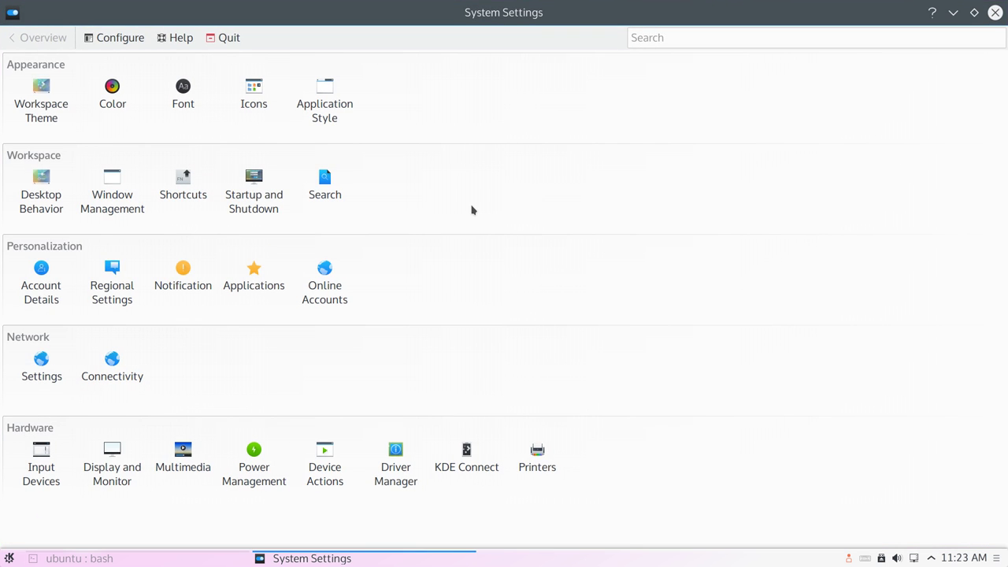
Step: Apply the Breeze Dark desktop theme in the Workspace Theme settings
click(65, 106)
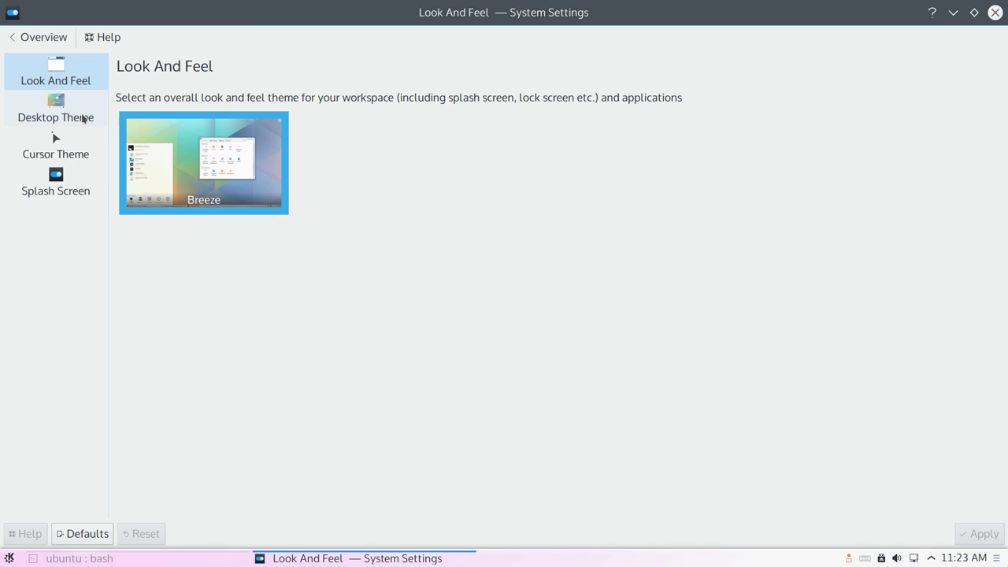
click(86, 122)
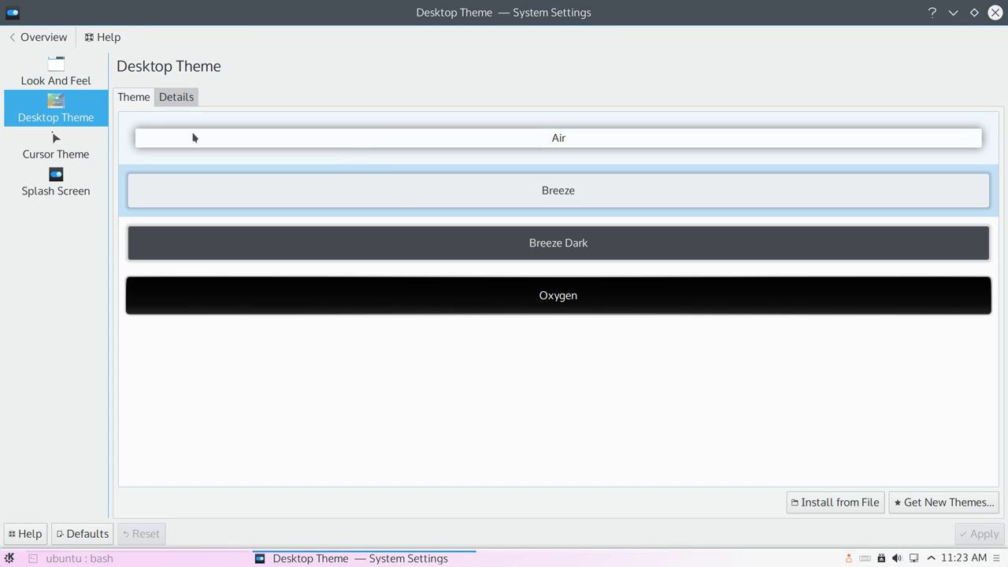
click(457, 245)
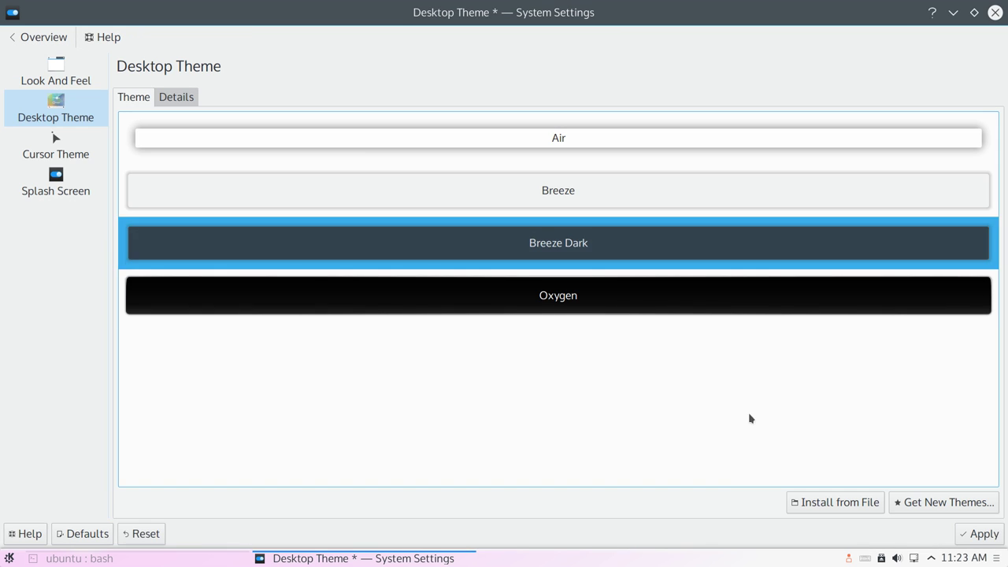
click(985, 532)
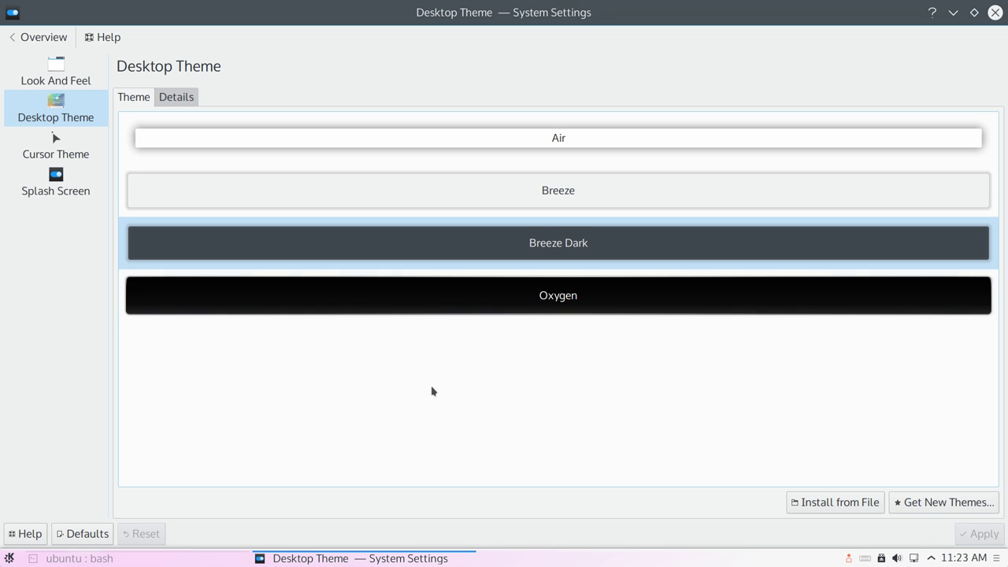
Step: Show the terminal behind System Settings by restoring the settings window to a smaller size, and maximise it again
click(154, 559)
click(249, 560)
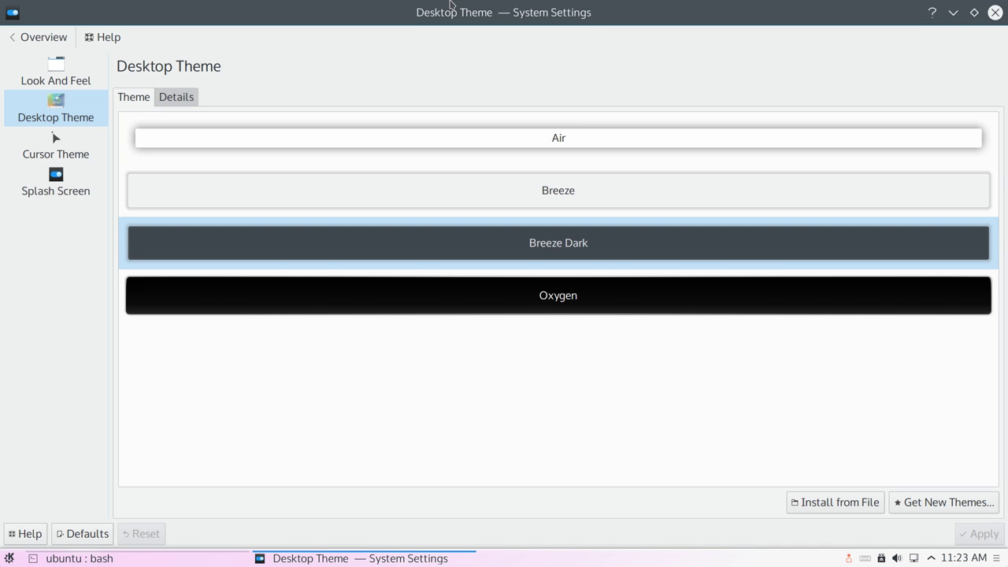
drag(461, 14, 497, 108)
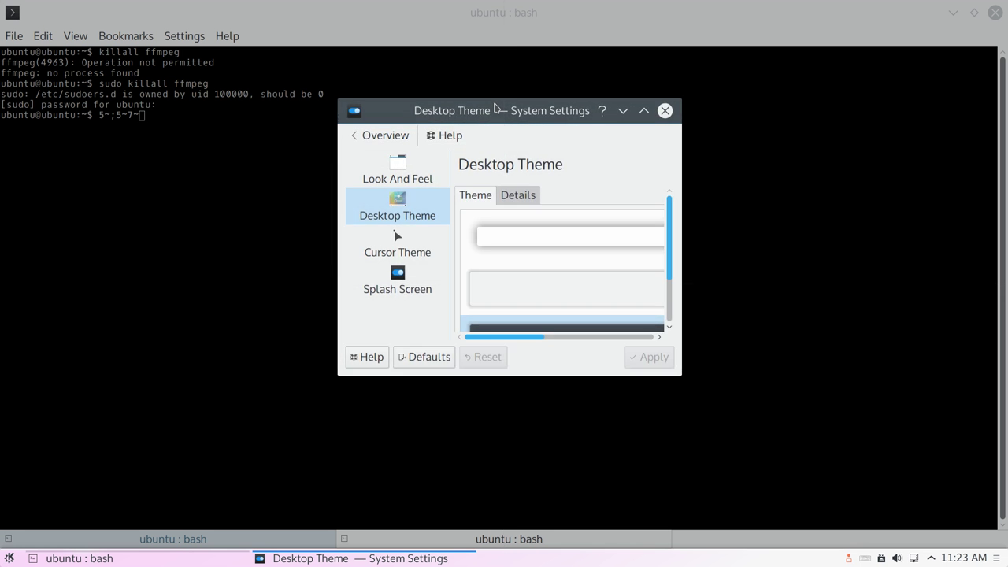
double_click(496, 111)
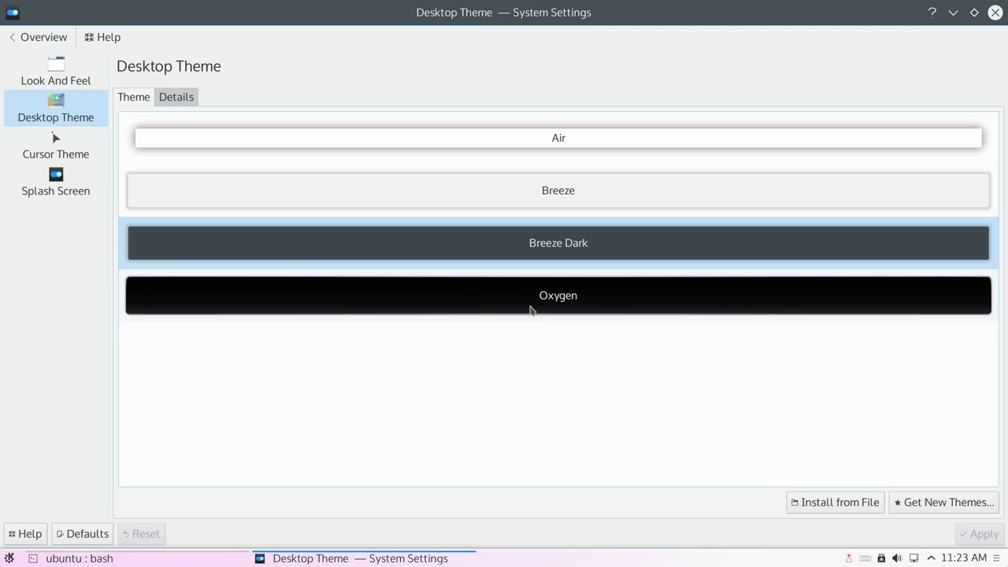
Step: Apply the Oxygen desktop theme and switch back to the Breeze theme
click(531, 311)
click(975, 535)
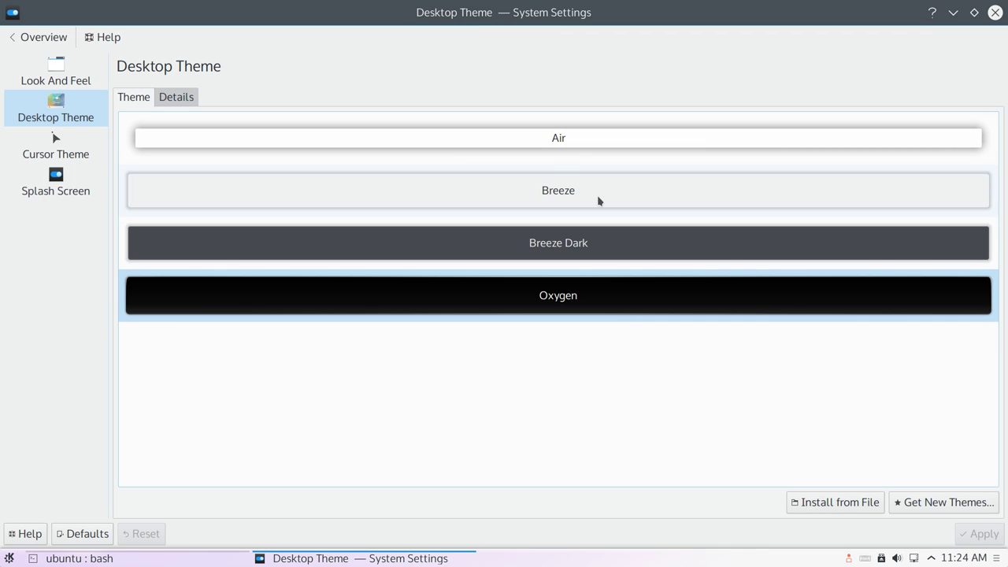
click(558, 150)
click(584, 197)
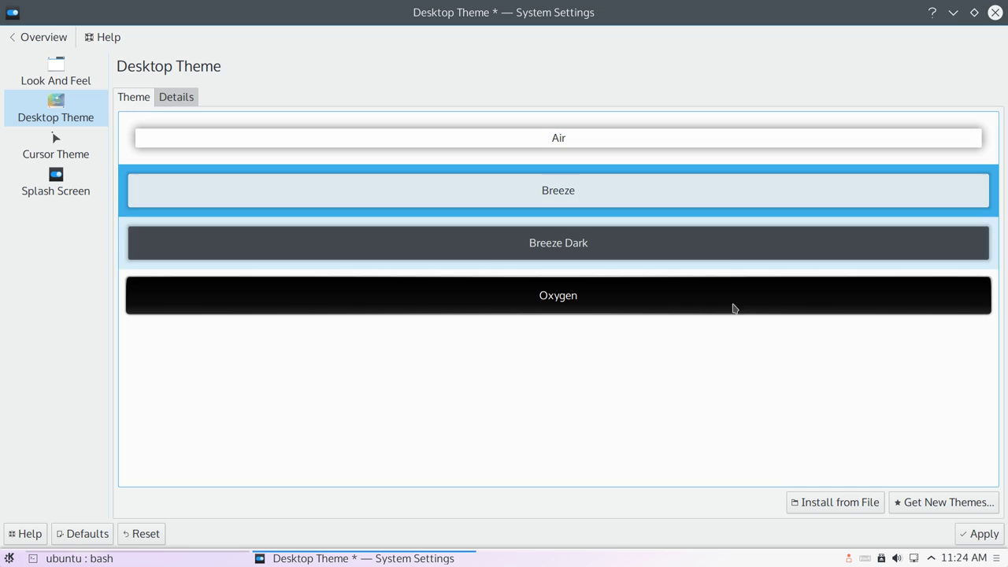
click(980, 535)
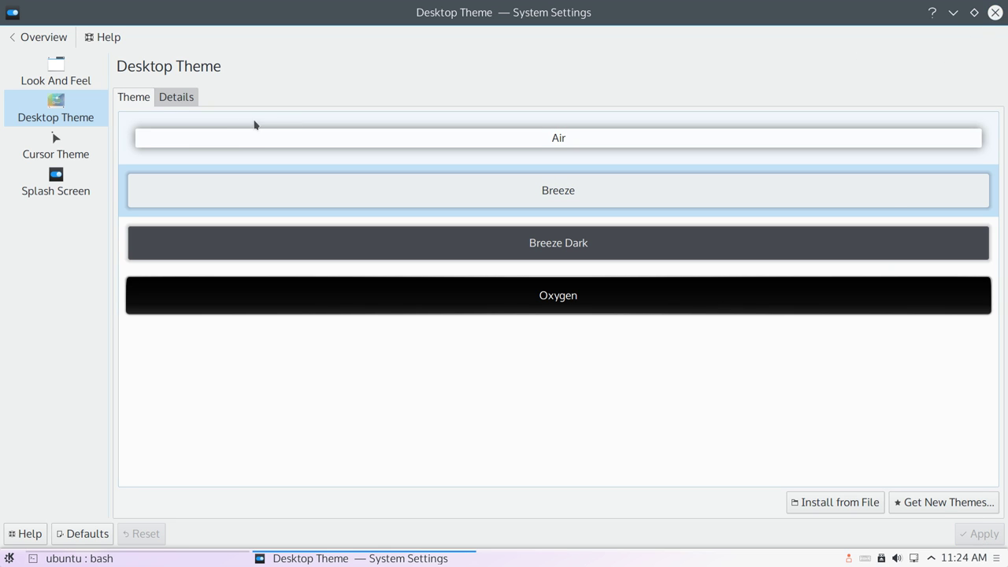
Step: View the Cursor Theme, Splash Screen and Look And Feel pages and return to the settings overview
click(84, 148)
click(69, 182)
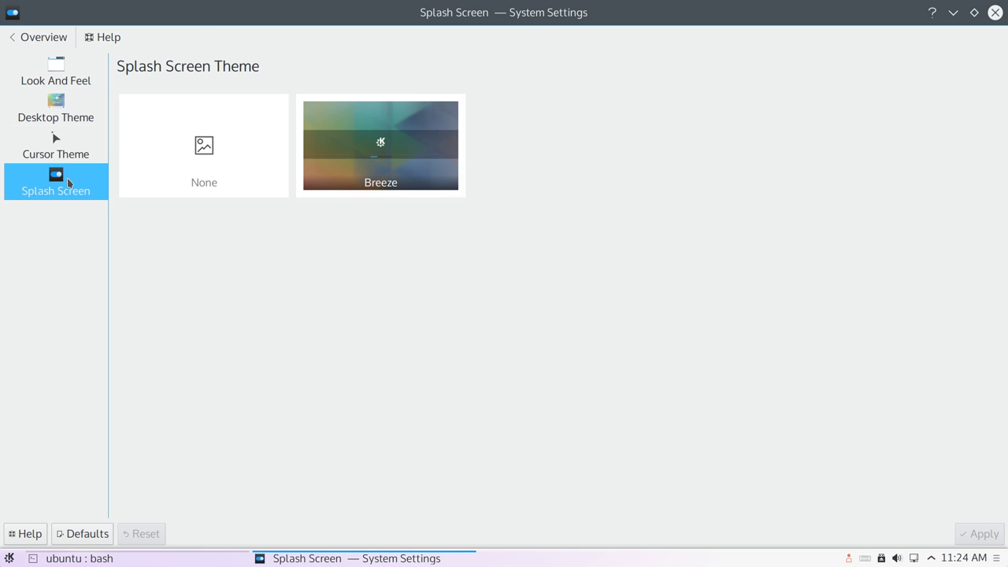
click(73, 74)
click(44, 44)
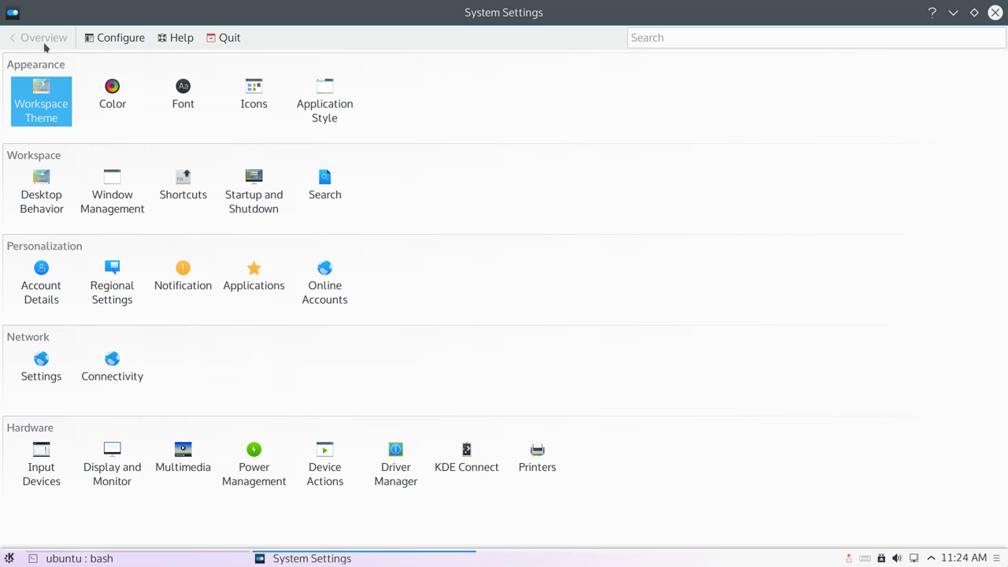
Step: View the General and Tree View configuration of System Settings, keeping the Icon View style
click(146, 39)
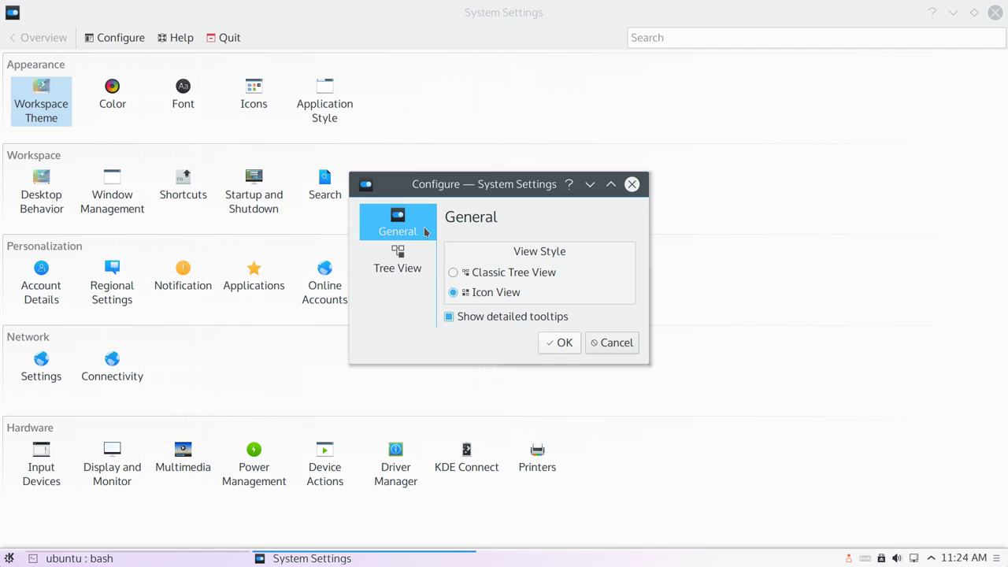
click(398, 255)
key(Up)
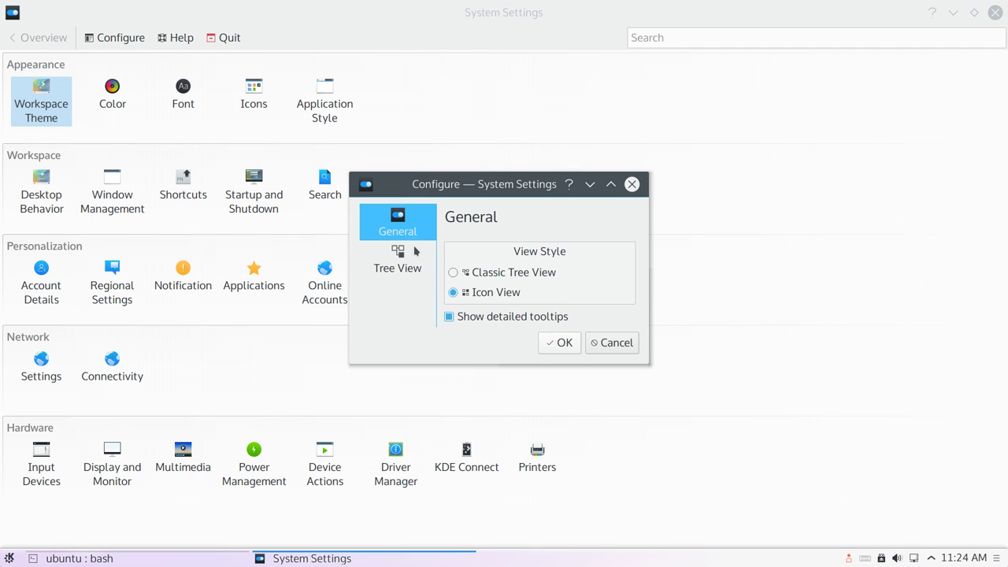
click(578, 347)
Step: Look through the Scheme, Options, Colors and Disabled pages of the application color settings and return to the overview
click(108, 110)
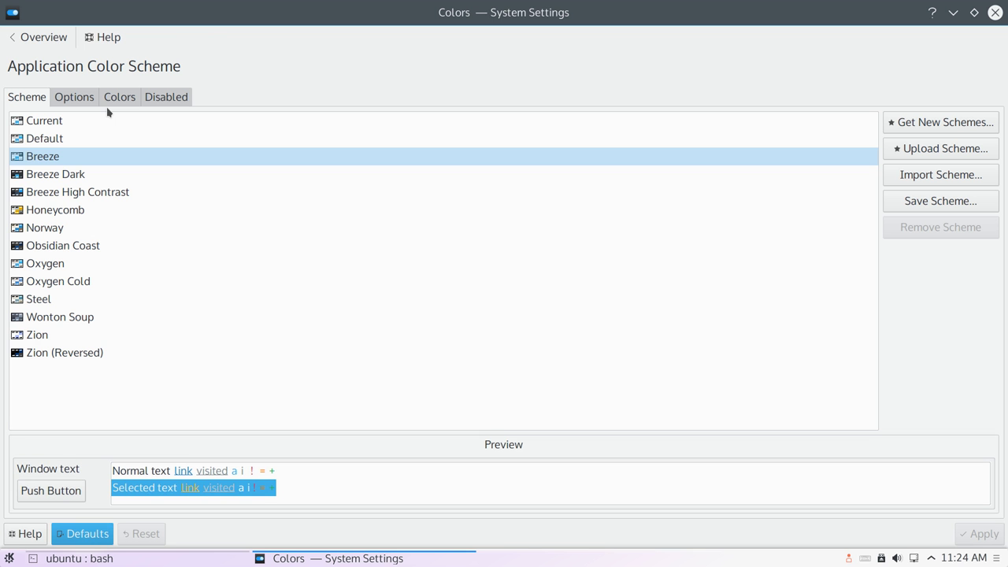
click(86, 97)
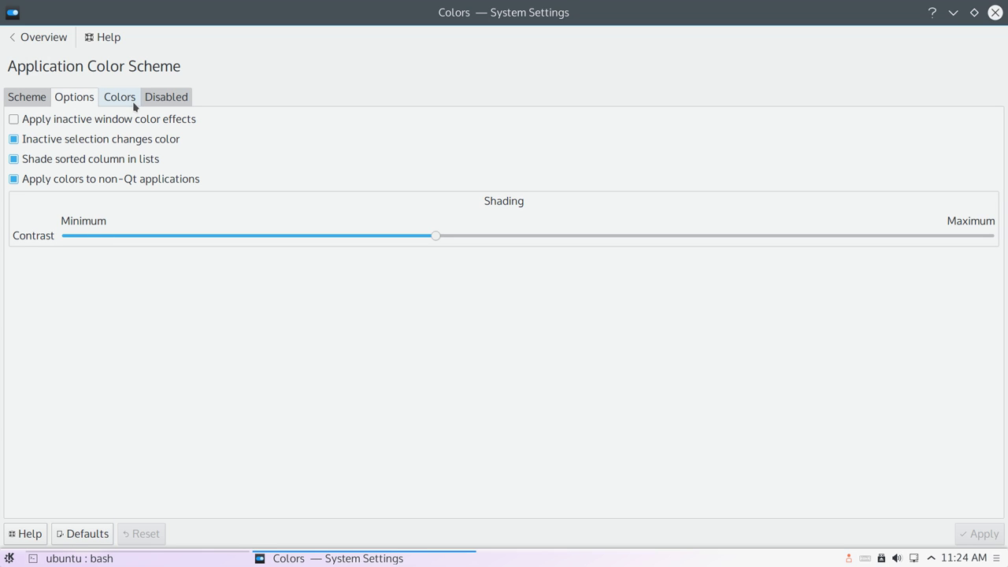
click(134, 104)
click(147, 103)
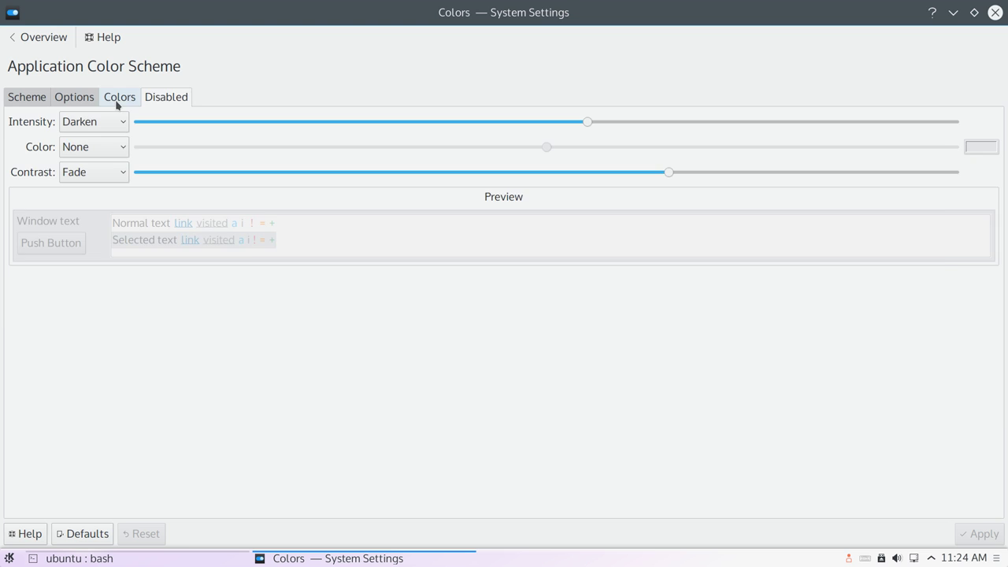
click(119, 103)
click(13, 98)
click(11, 39)
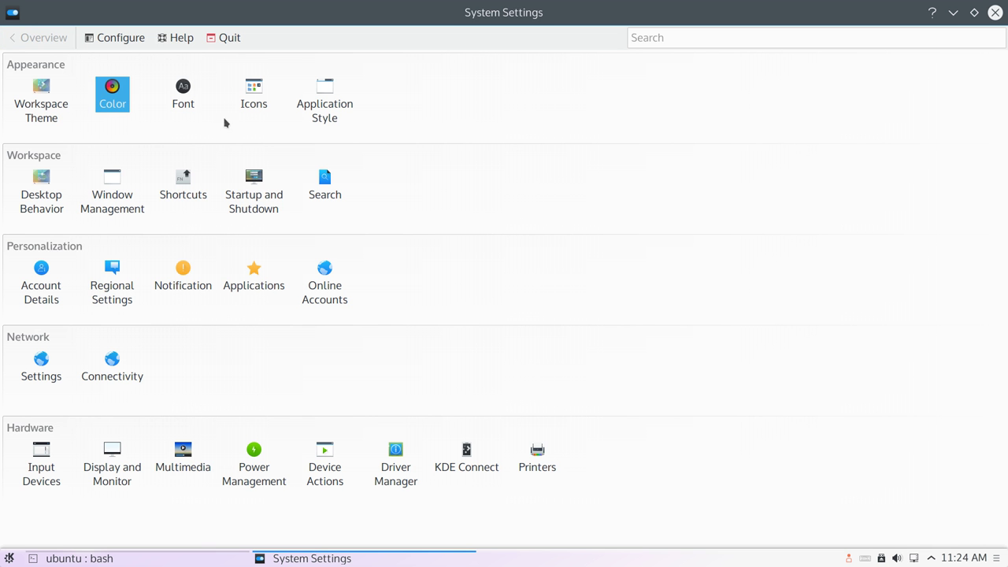
Step: View the Fonts settings, and the Theme and Advanced pages of the Icons settings
click(185, 100)
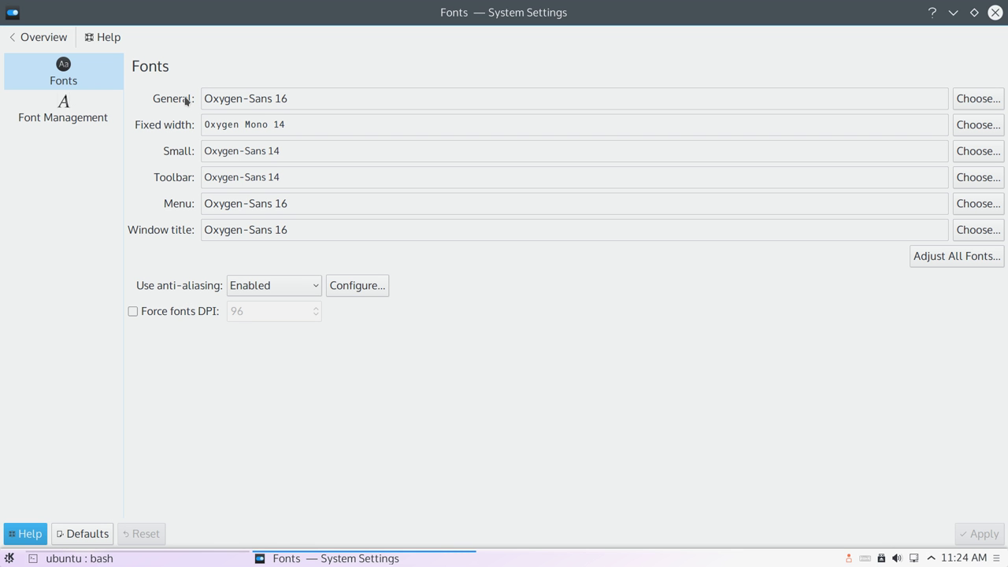
click(40, 38)
click(252, 93)
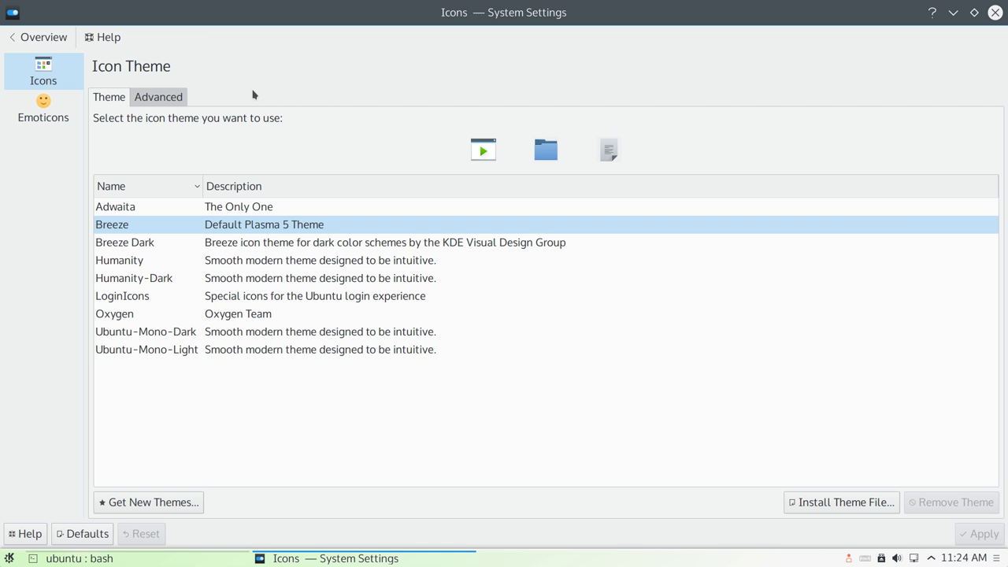
click(164, 96)
click(109, 98)
click(150, 101)
click(116, 99)
Step: Preview the icon themes in the list from Adwaita to Ubuntu-Mono-Light, and reselect the Breeze theme
click(231, 207)
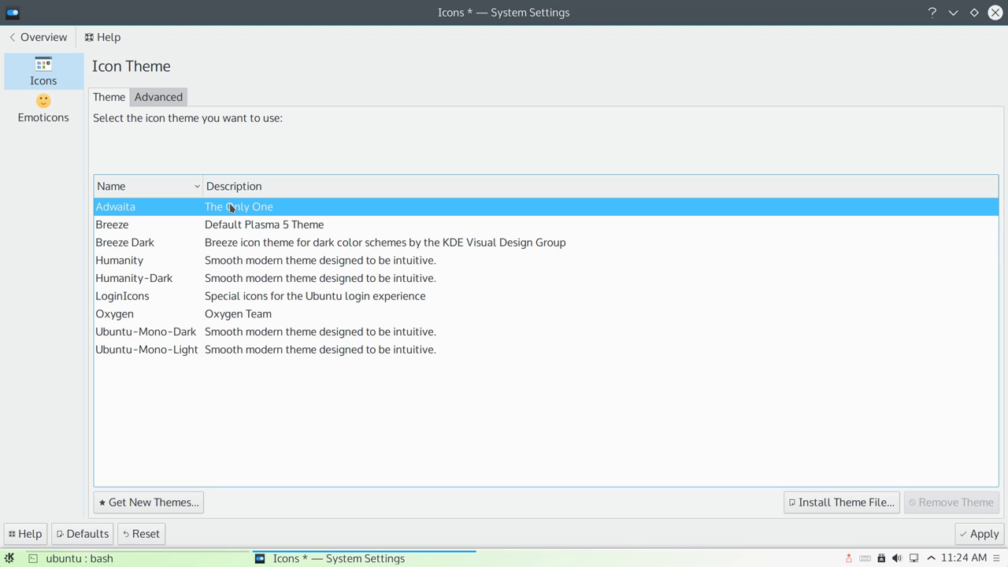
key(Down)
key(Down)
key(Down)
key(Down)
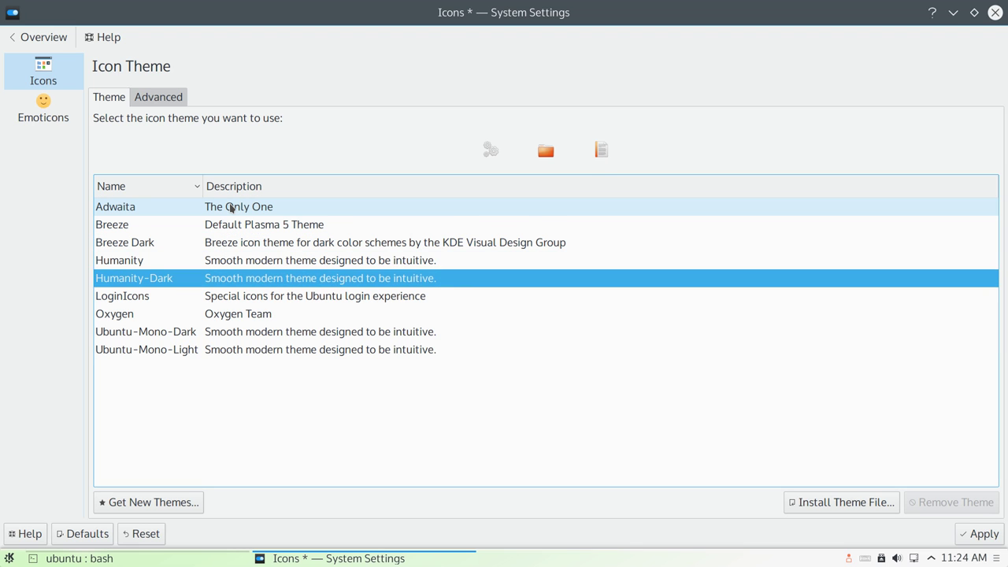
key(Down)
key(Up)
key(Down)
key(Down)
key(Down)
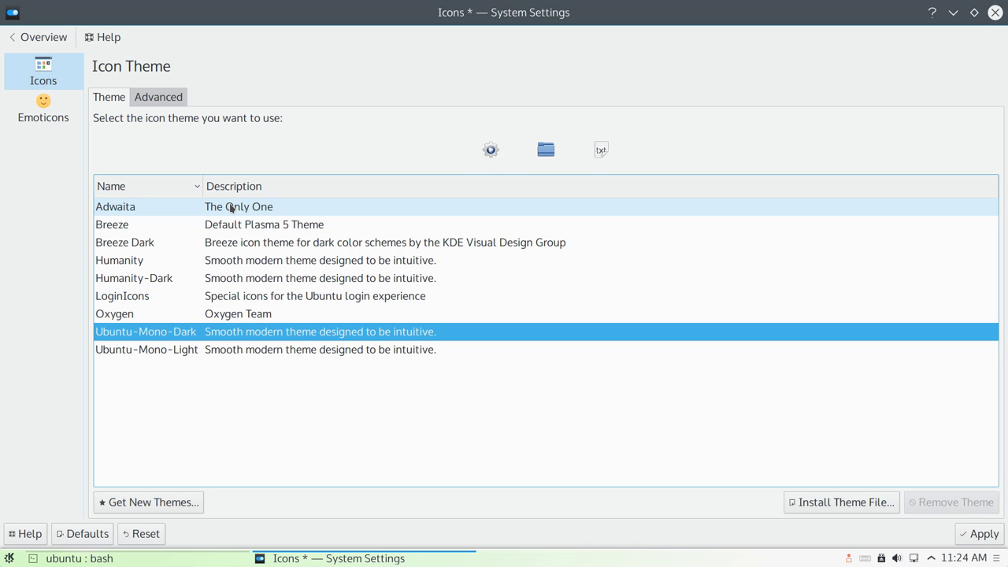
key(Down)
key(Up)
key(Up)
key(Up)
key(Up)
key(Up)
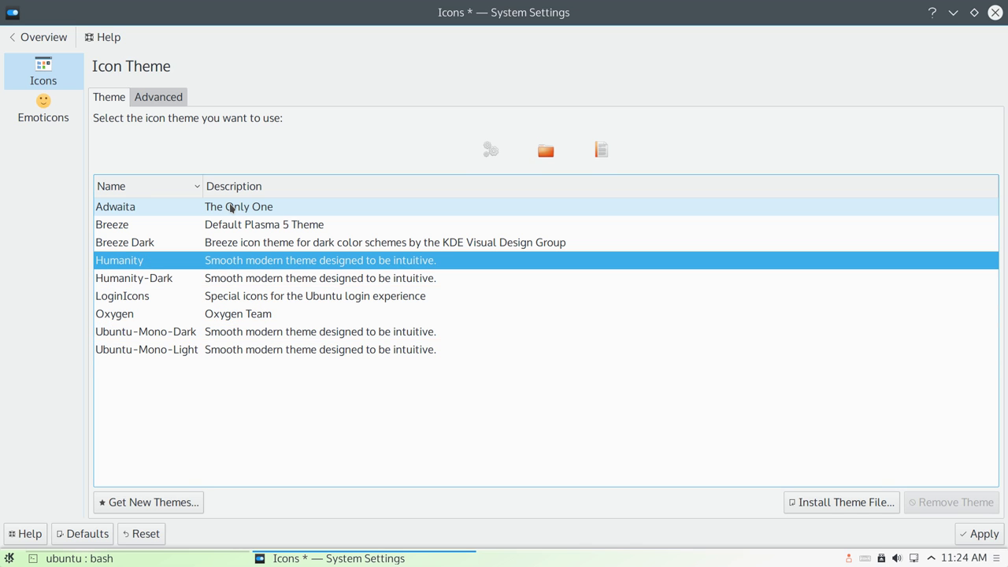
click(233, 225)
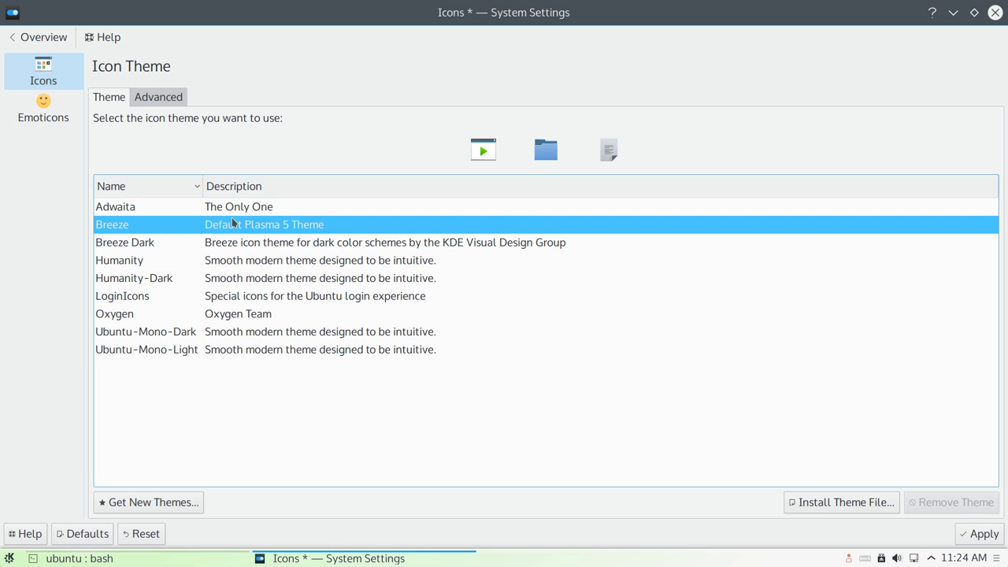
Step: Discard the icon changes and look through the Breeze, Glass, kde4 and Oxygen themes on the Emoticons page
click(43, 113)
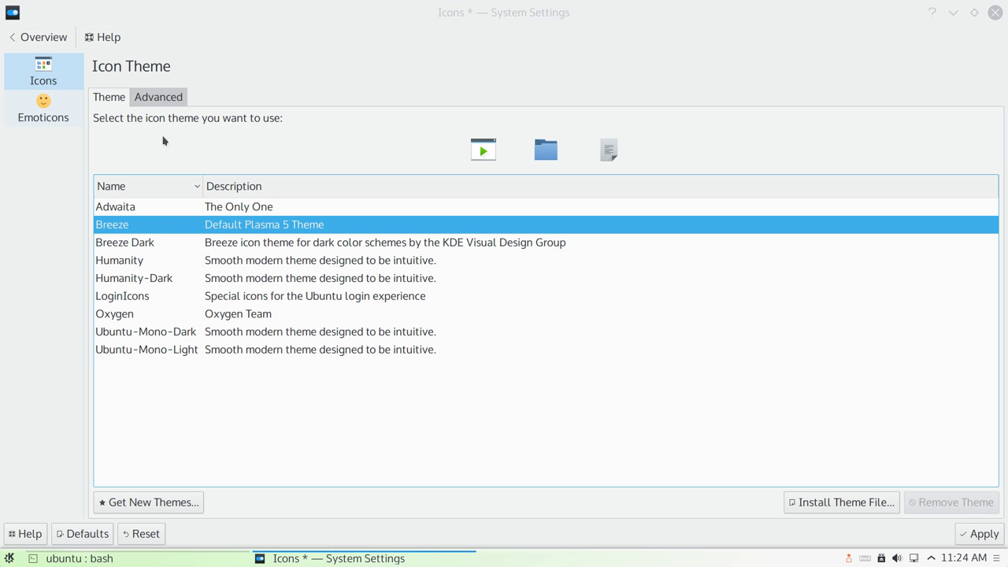
click(560, 306)
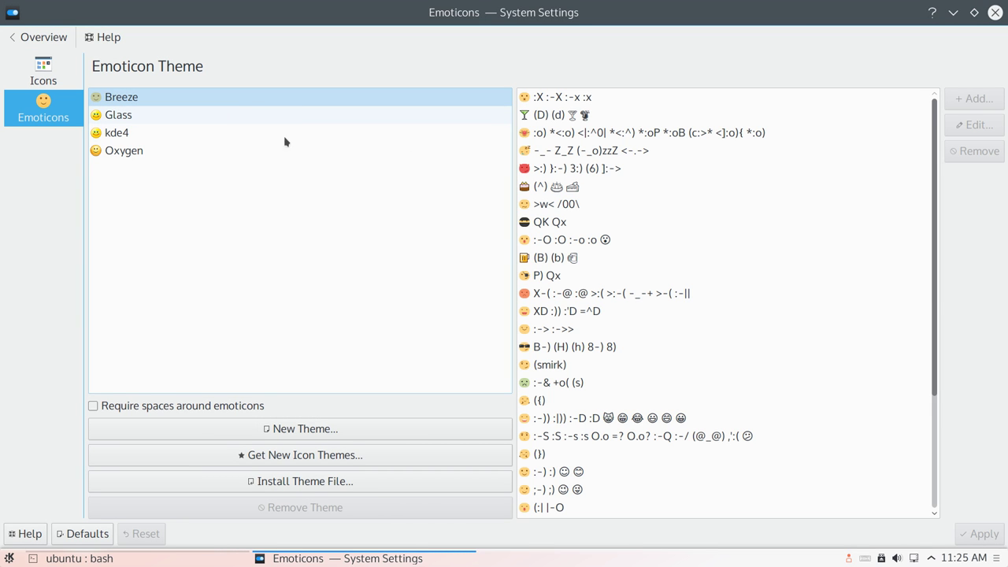
scroll(619, 234, down, 3)
click(158, 114)
scroll(613, 189, down, 3)
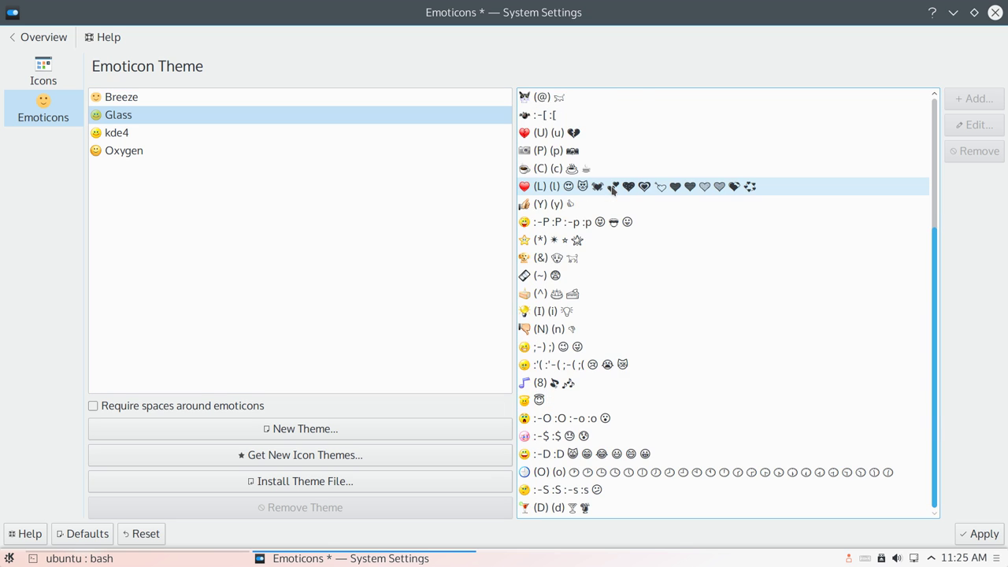
scroll(612, 189, up, 4)
click(203, 132)
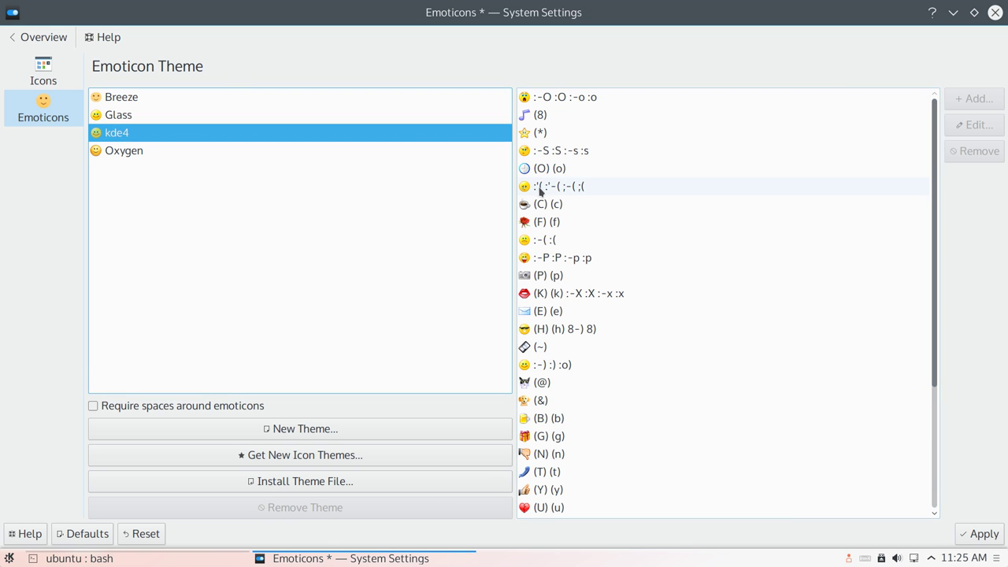
scroll(573, 185, down, 3)
scroll(571, 188, up, 3)
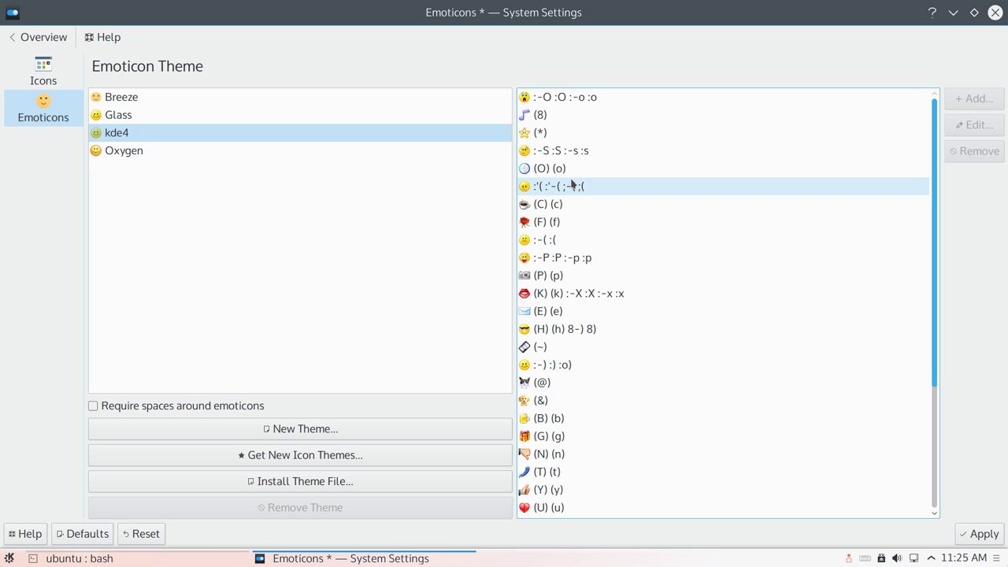
click(223, 155)
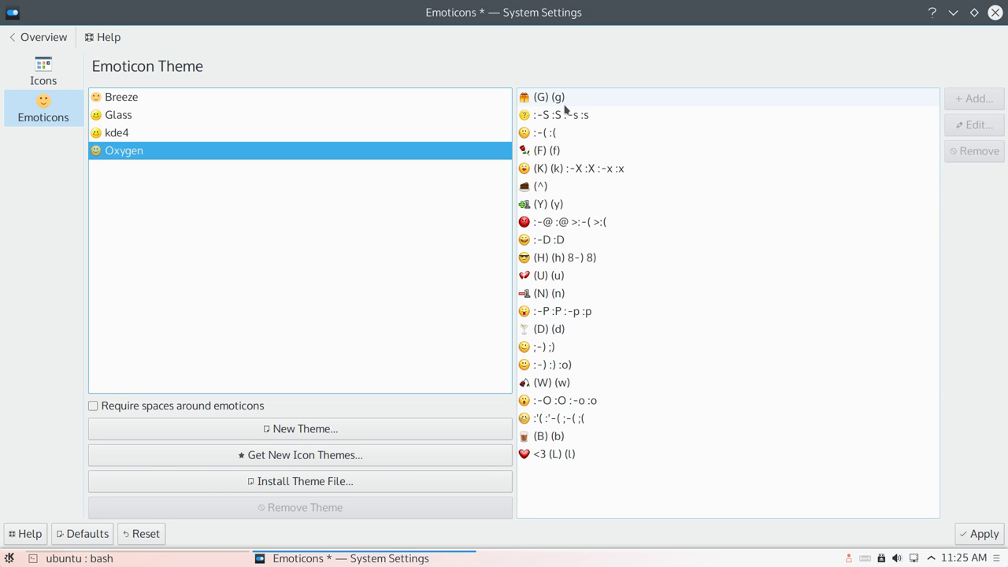
Step: Compare the kde4, Glass and Breeze emoticons once more, and return to the settings overview discarding the changes
click(293, 136)
scroll(618, 189, down, 2)
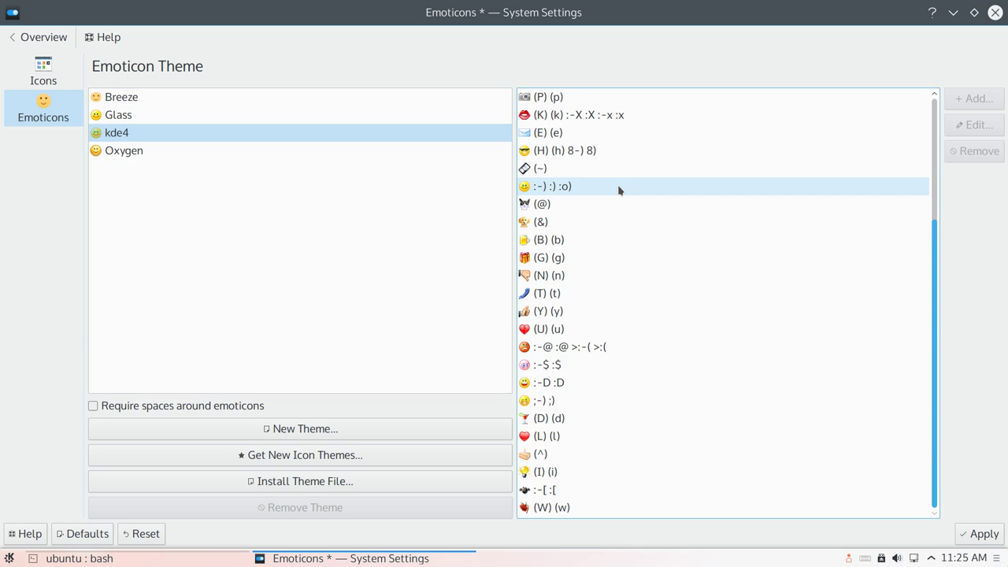
scroll(618, 184, up, 3)
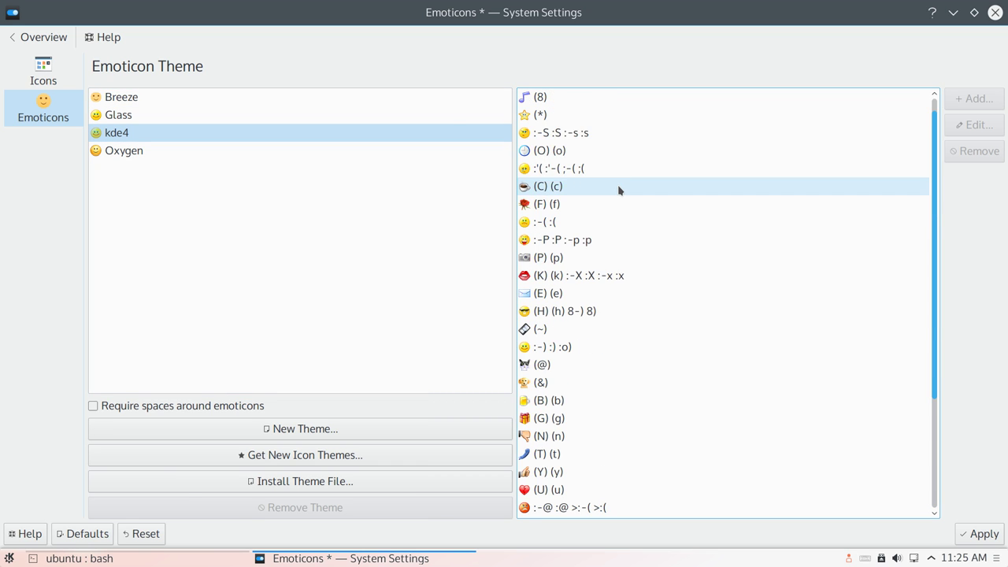
click(192, 114)
scroll(648, 160, down, 3)
scroll(648, 160, up, 3)
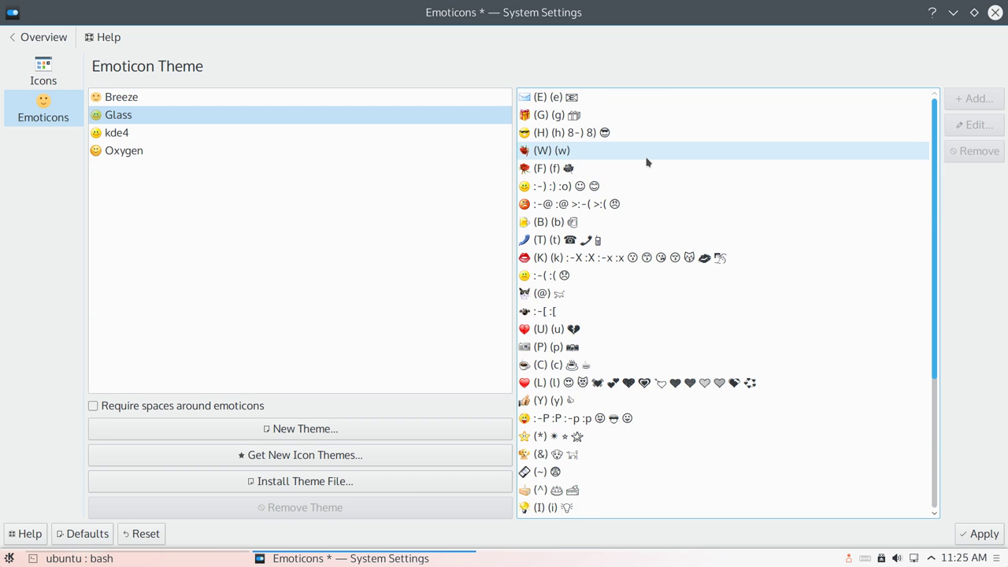
click(333, 100)
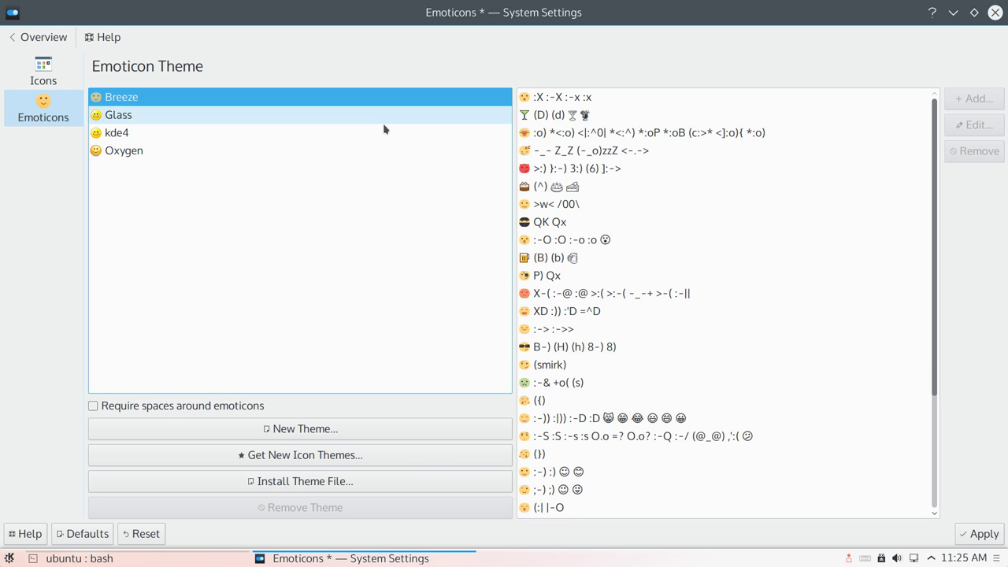
scroll(571, 189, down, 3)
scroll(571, 190, up, 3)
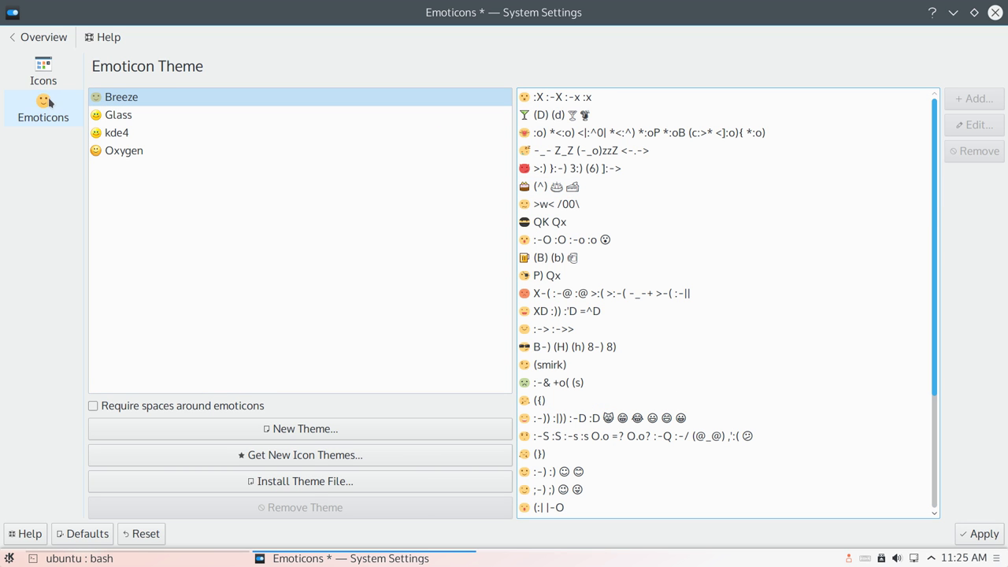
click(40, 46)
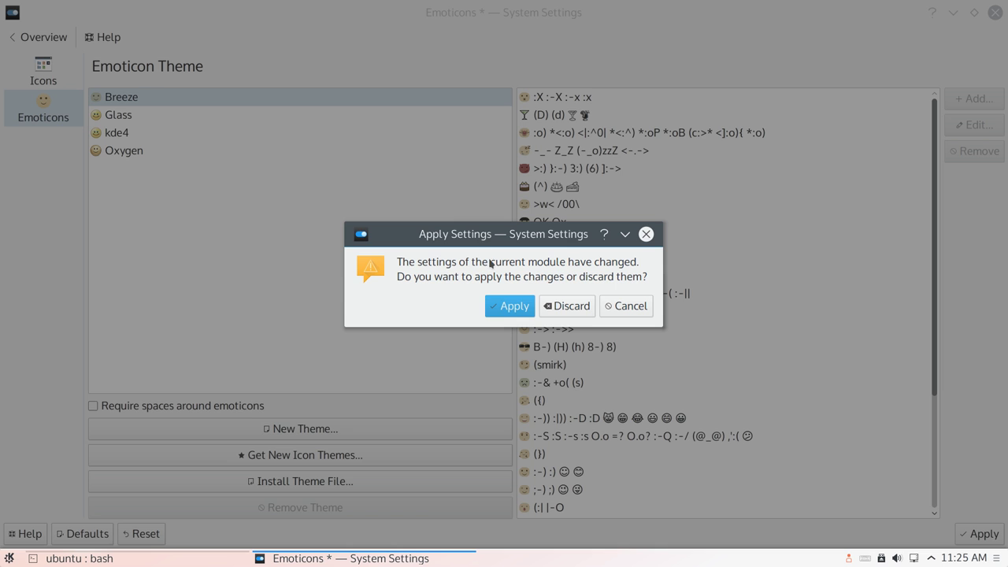
click(562, 307)
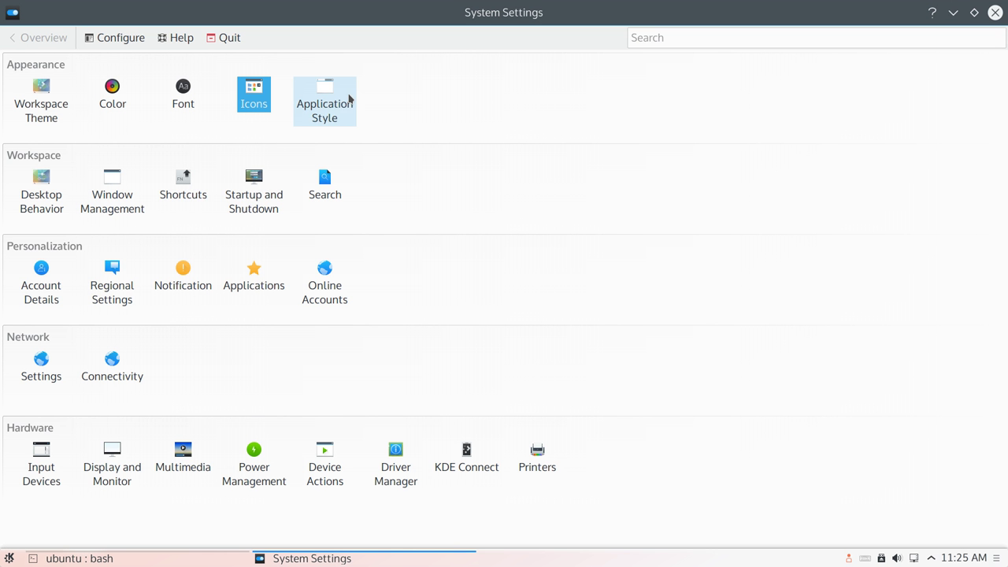
Step: View the Widget Style, Window Decorations and GNOME Application Style (GTK) pages of Application Style and return to the overview
click(326, 108)
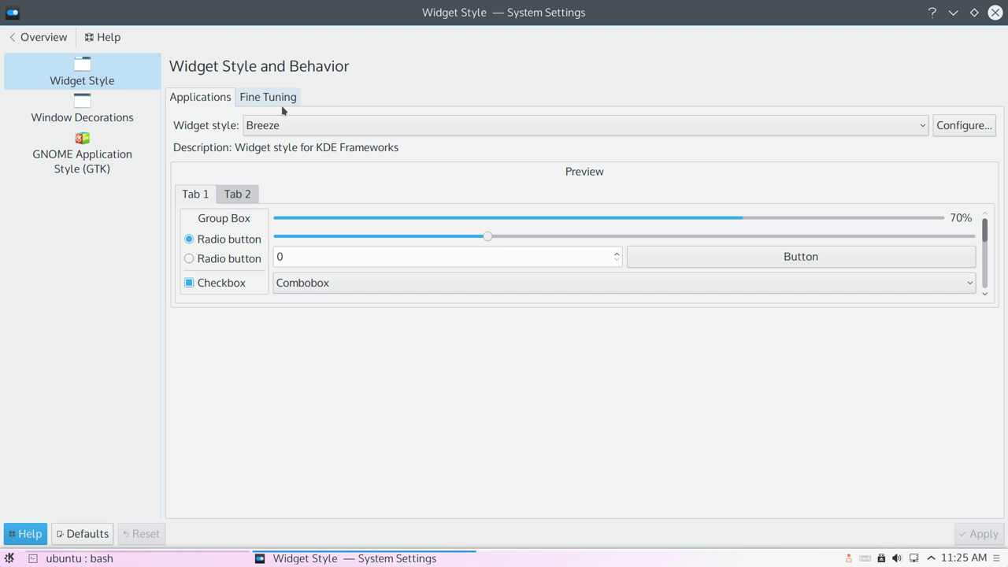
click(265, 102)
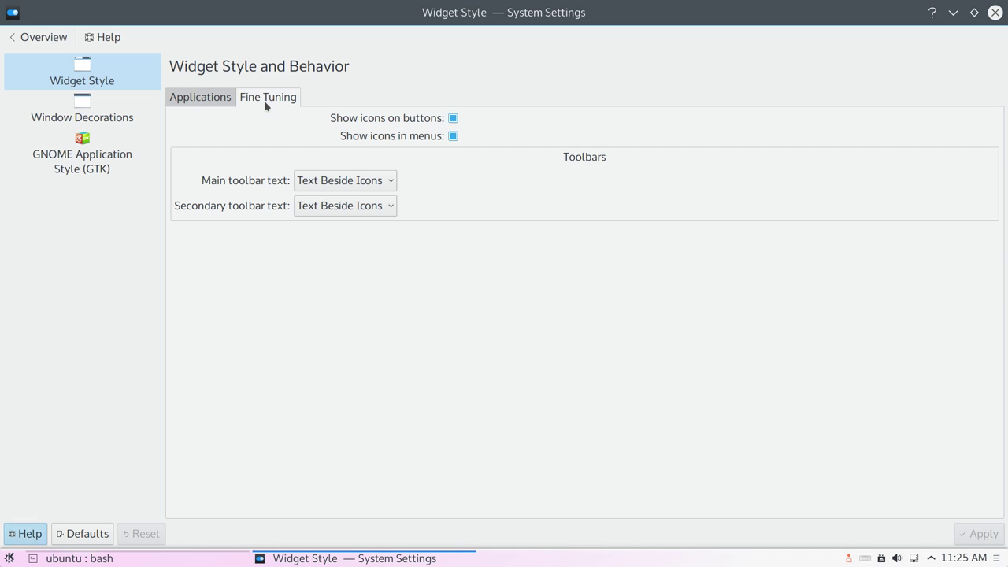
click(196, 99)
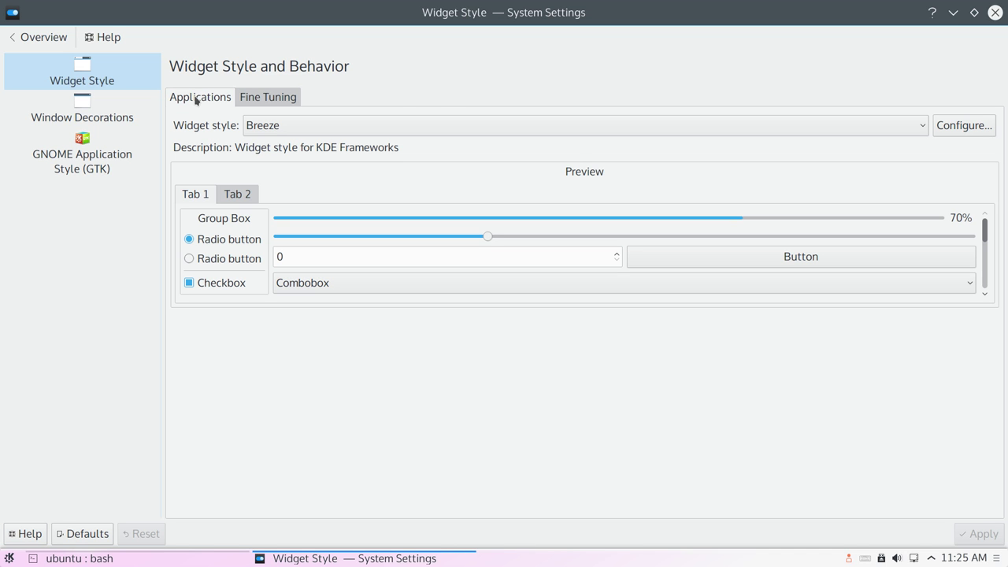
click(83, 118)
click(104, 160)
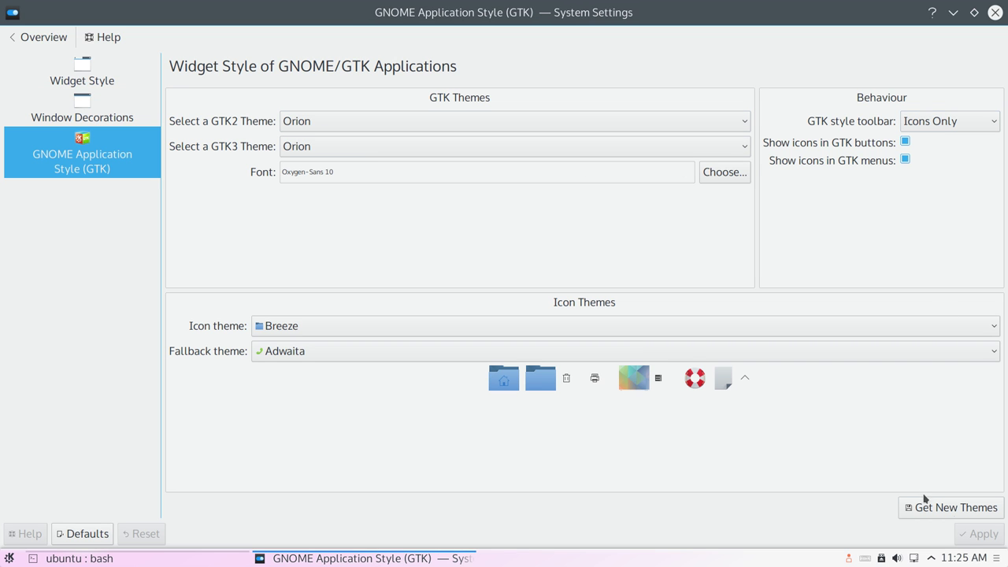
click(71, 101)
click(78, 84)
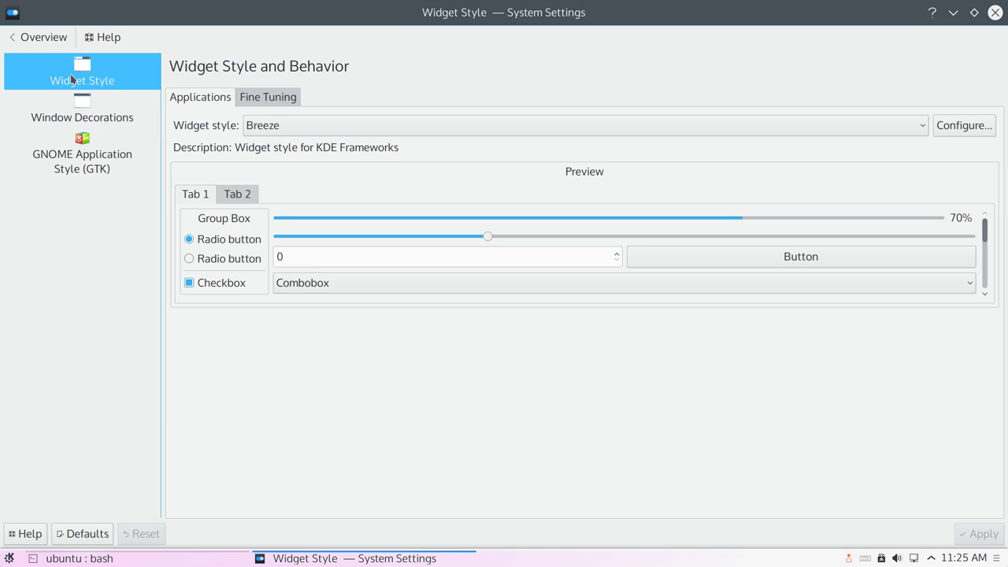
click(14, 39)
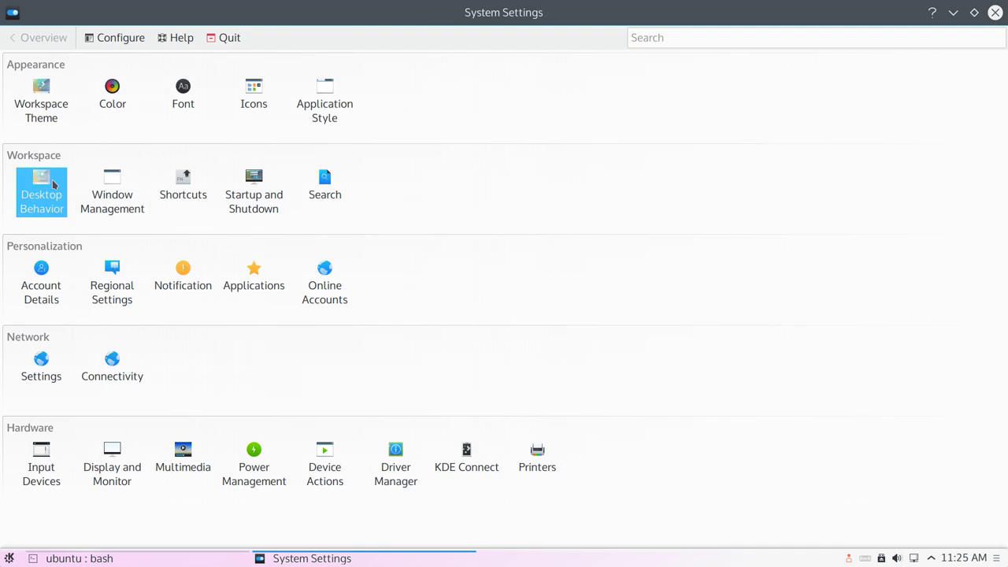
Step: Look through the Desktop Behavior pages from Workspace and Desktop Effects through Screen Edges, Screen Locking, Virtual Desktops and Accessibility to Activities
click(53, 184)
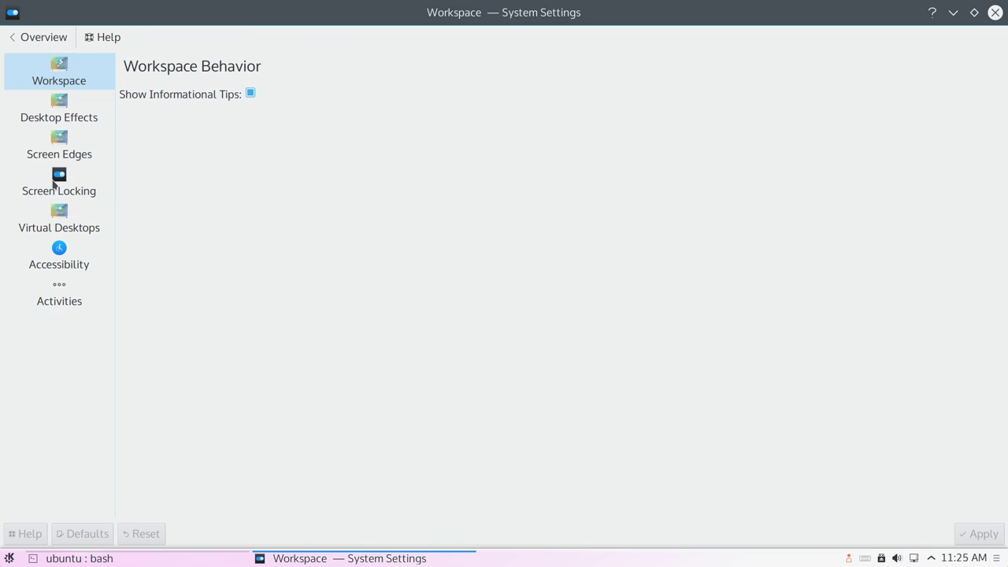
click(66, 109)
click(82, 75)
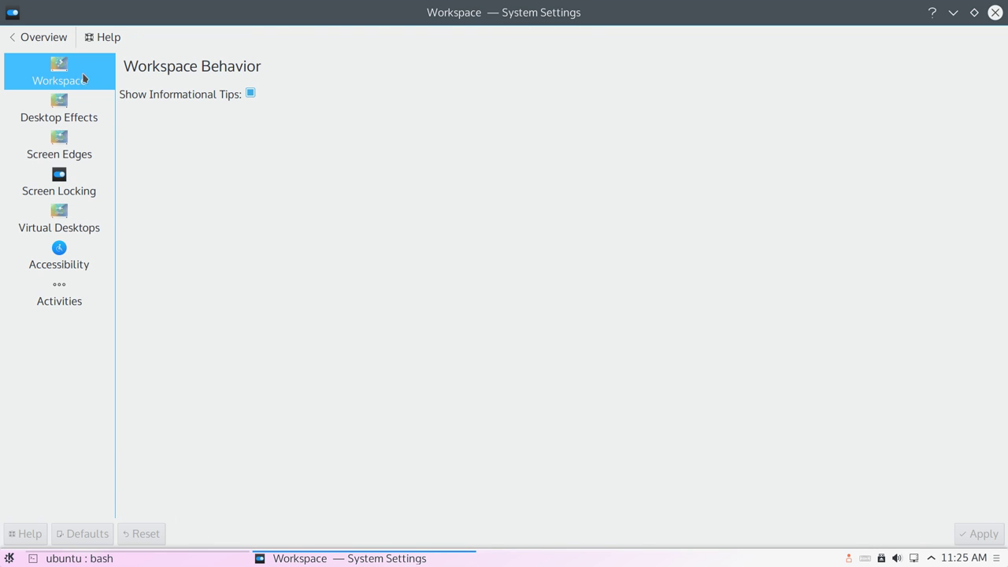
click(89, 97)
click(89, 82)
click(87, 107)
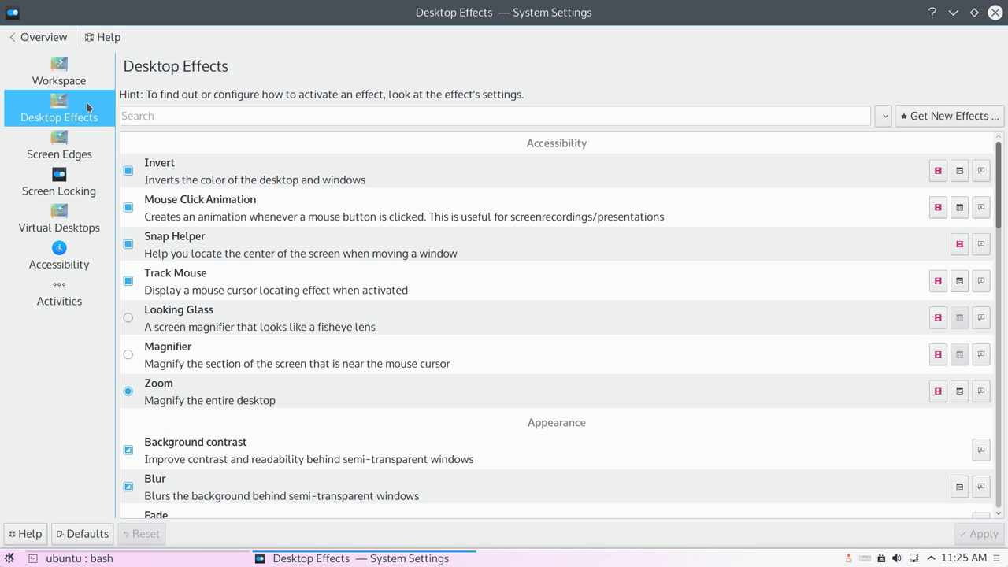
click(84, 145)
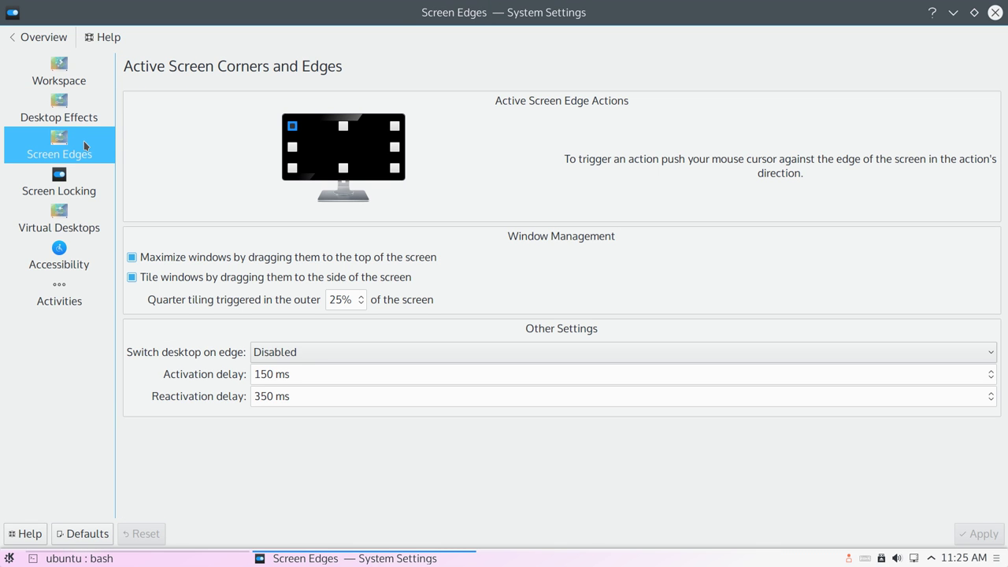
click(85, 174)
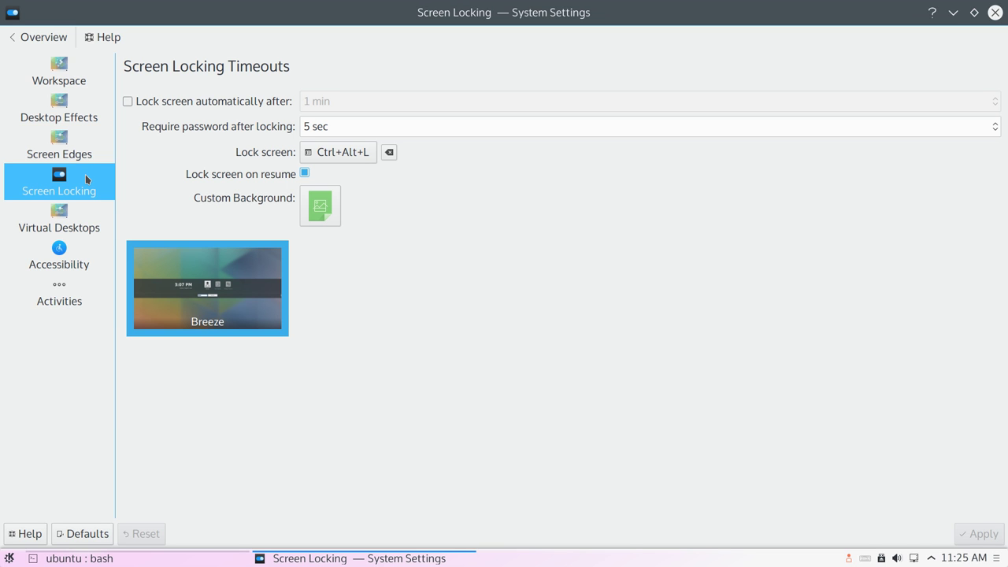
click(89, 225)
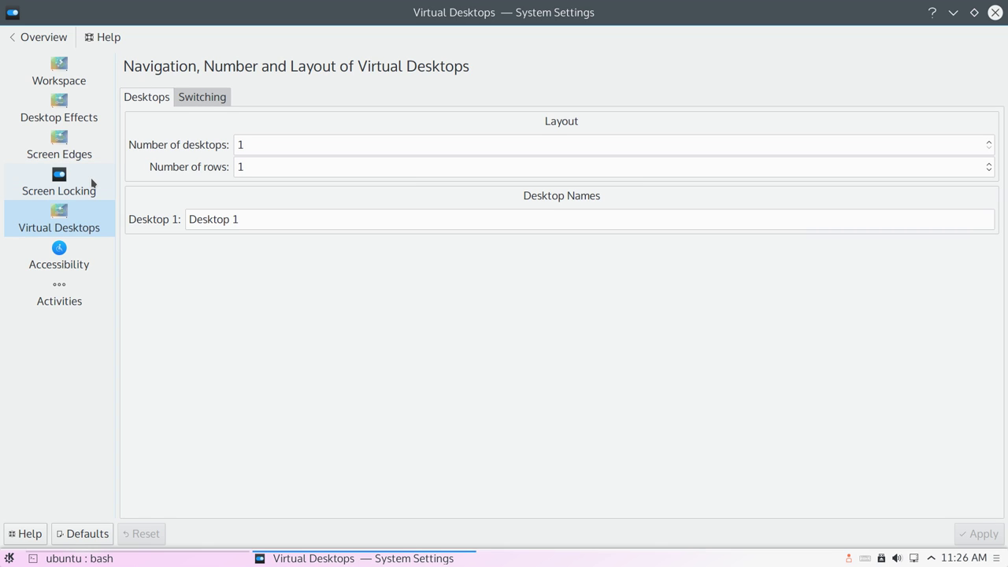
click(74, 255)
click(72, 284)
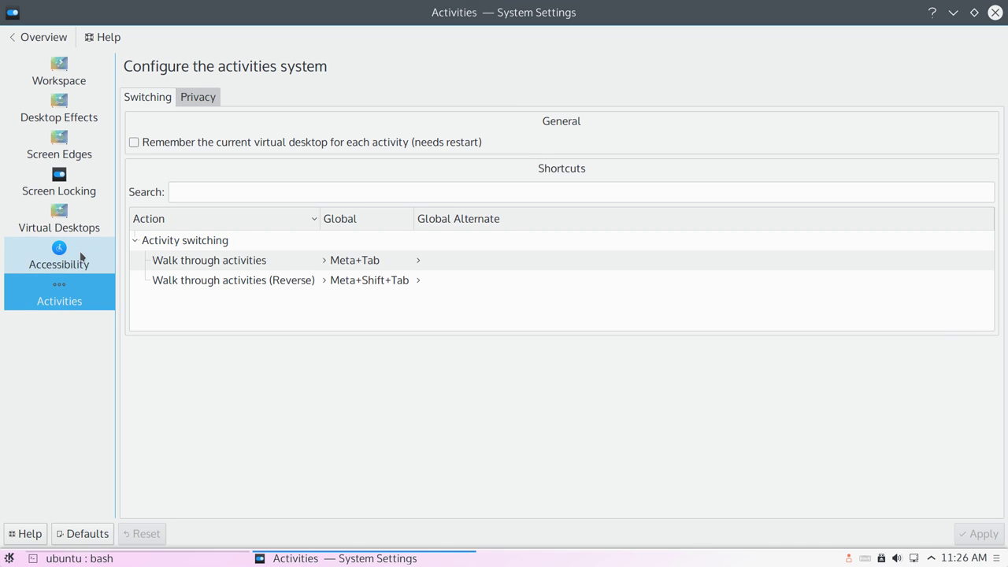
Step: Go back through the Desktop Behavior pages from Accessibility up to Workspace and return to the settings overview
click(82, 256)
click(88, 219)
click(87, 191)
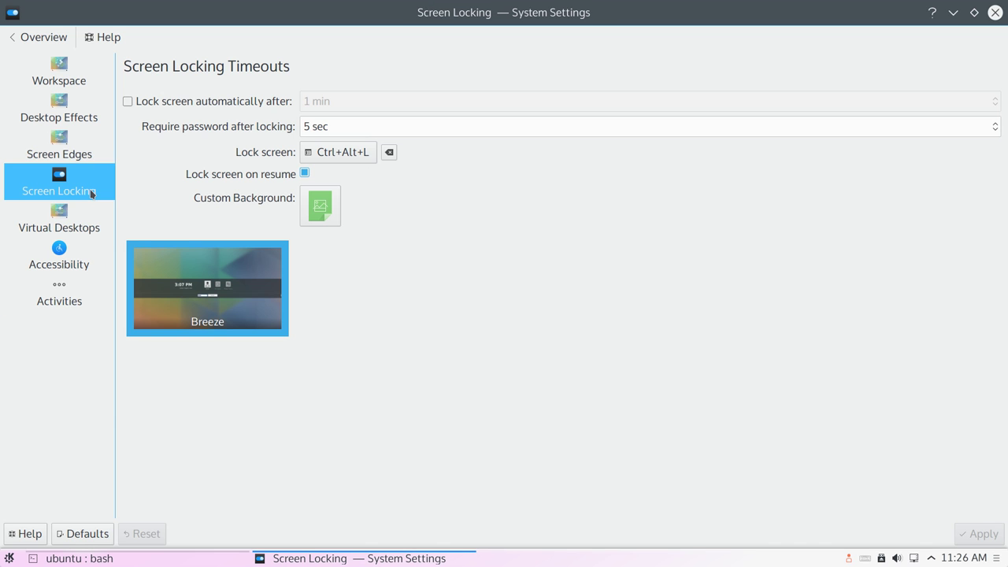
click(90, 149)
click(85, 110)
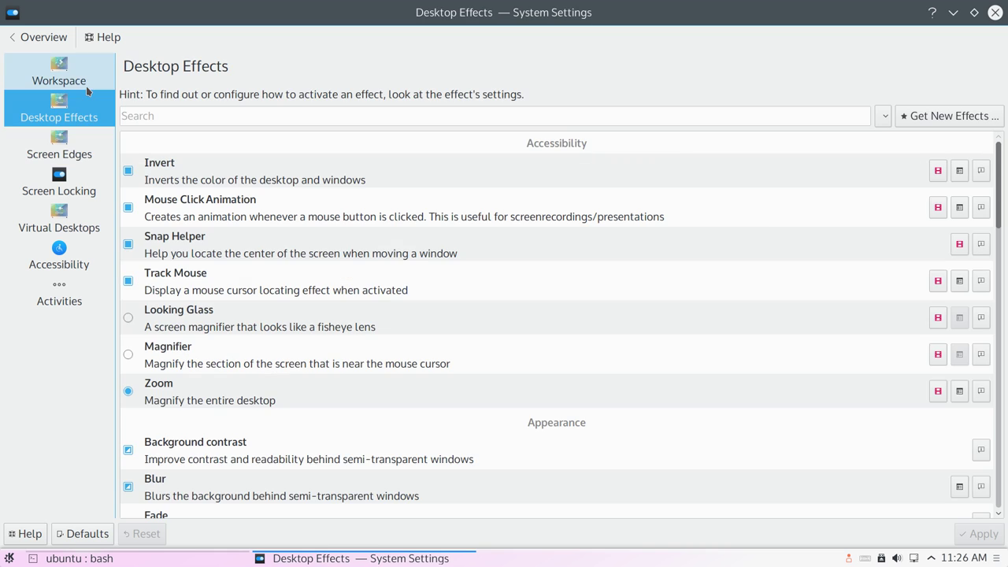
click(87, 81)
click(9, 37)
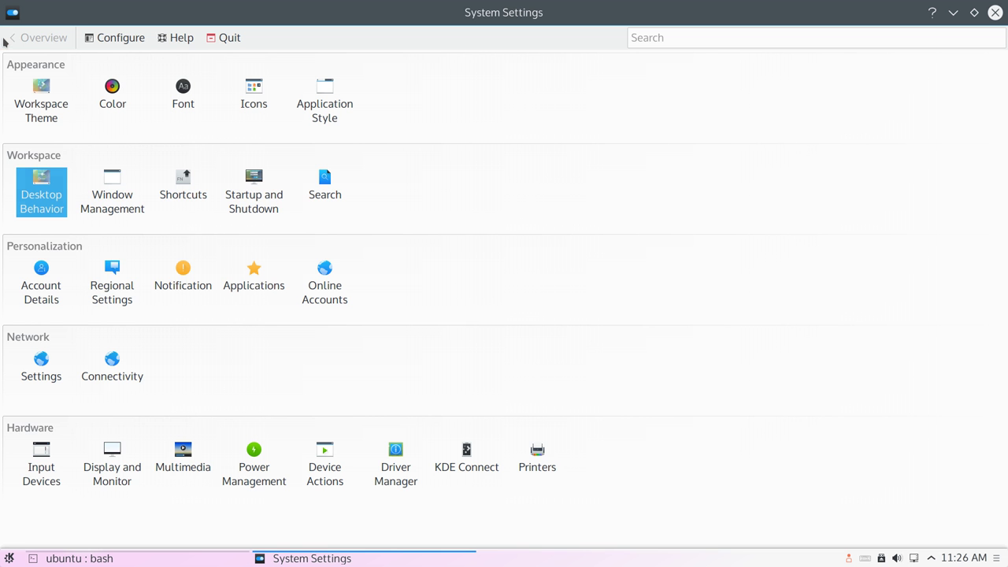
Step: Look through the Focus, Titlebar Actions, Window Actions, Moving and Advanced settings of Window Behavior in Window Management
click(110, 191)
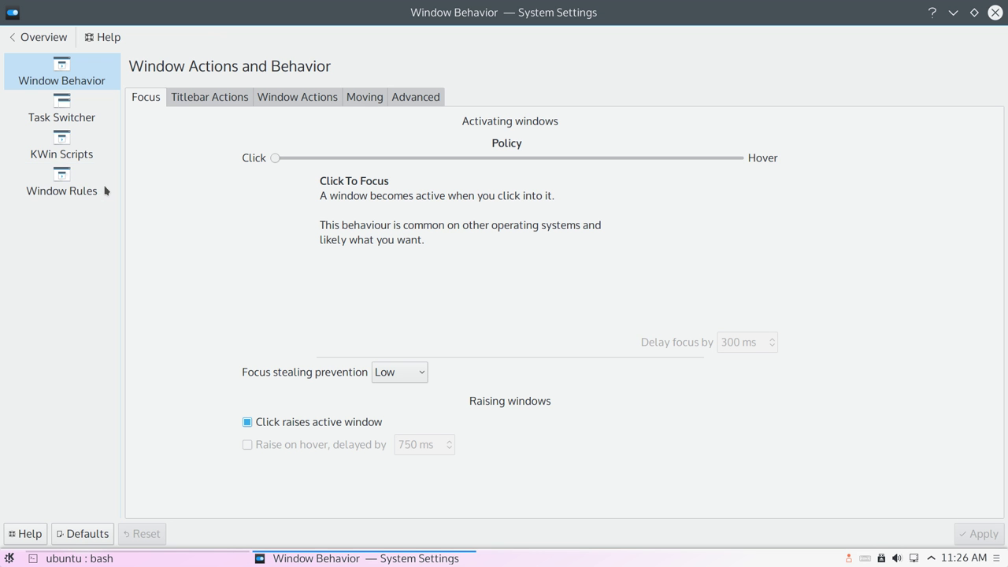
click(279, 98)
click(364, 97)
click(412, 100)
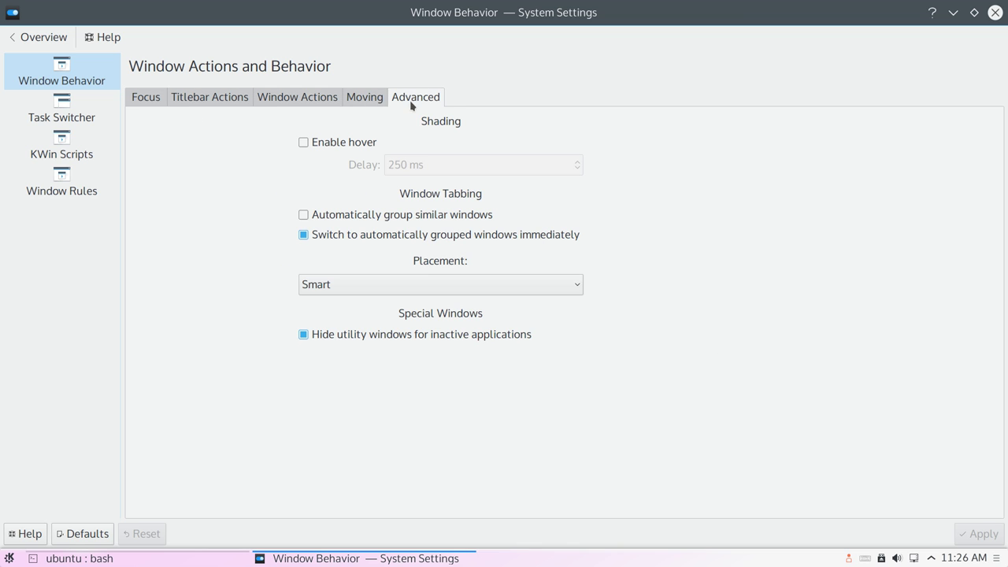
click(351, 99)
click(306, 98)
click(218, 101)
click(143, 103)
Step: View the Task Switcher, KWin Scripts and Window Rules pages and return to the settings overview
click(60, 118)
click(63, 149)
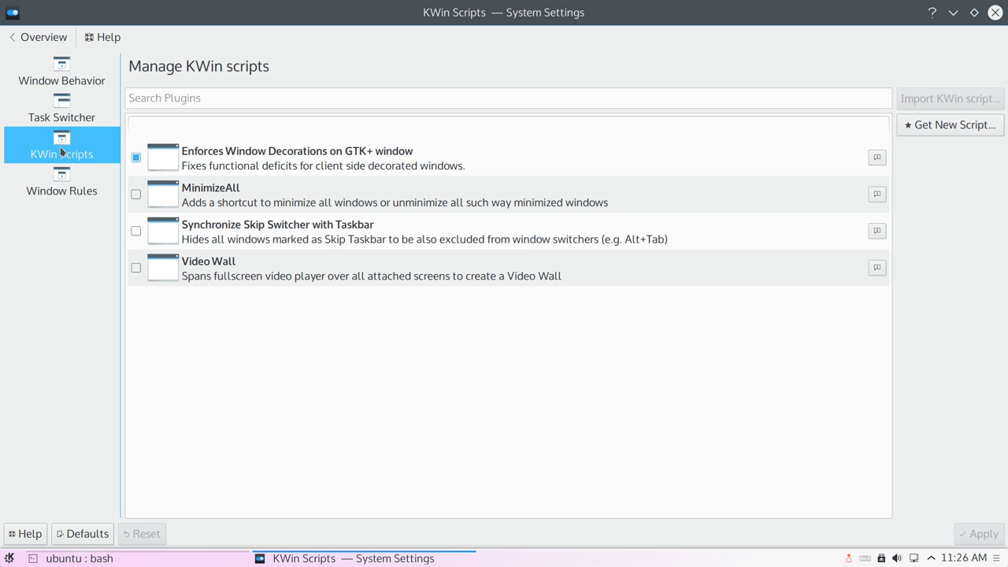
click(67, 193)
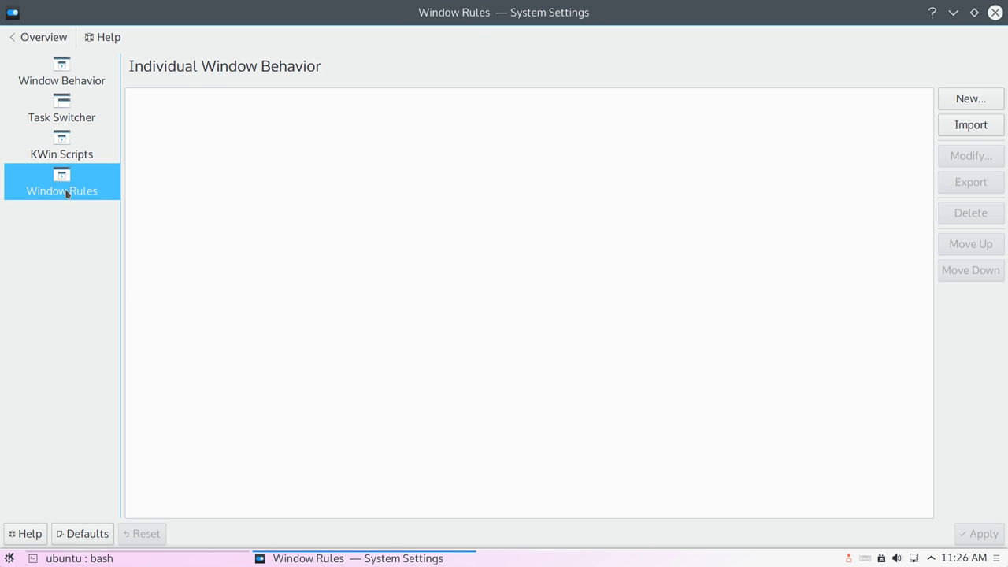
click(37, 40)
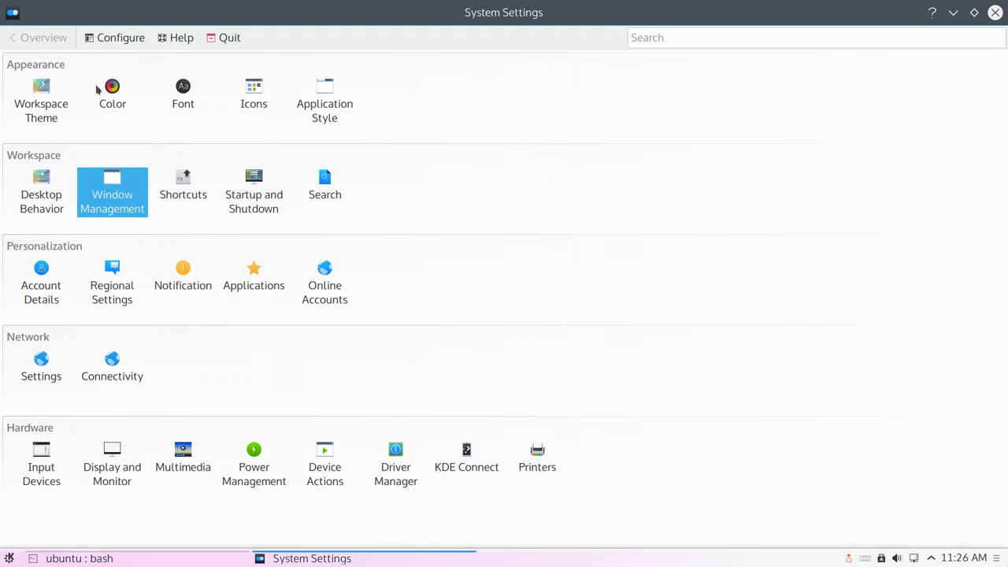
Step: Look through the Shortcuts pages from Application Keyboard Shortcuts through Global Keyboard Shortcuts and Web Shortcuts to Custom Shortcuts
click(206, 196)
click(190, 197)
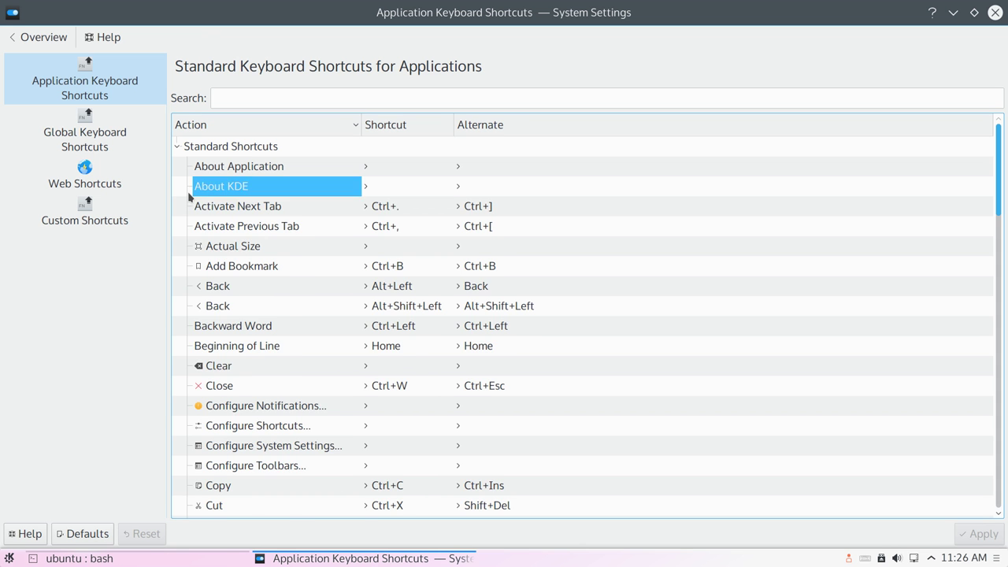
click(190, 197)
click(124, 134)
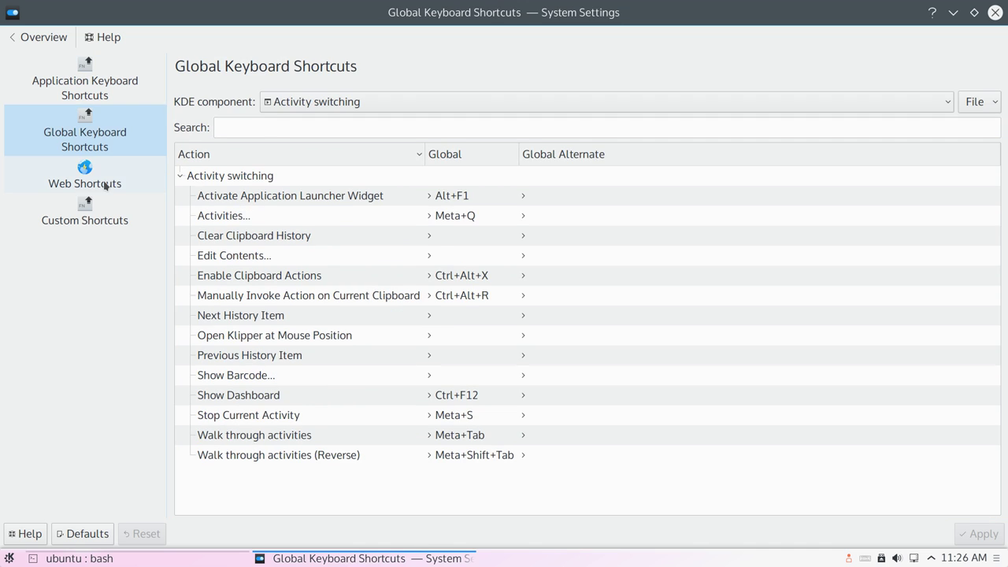
click(104, 186)
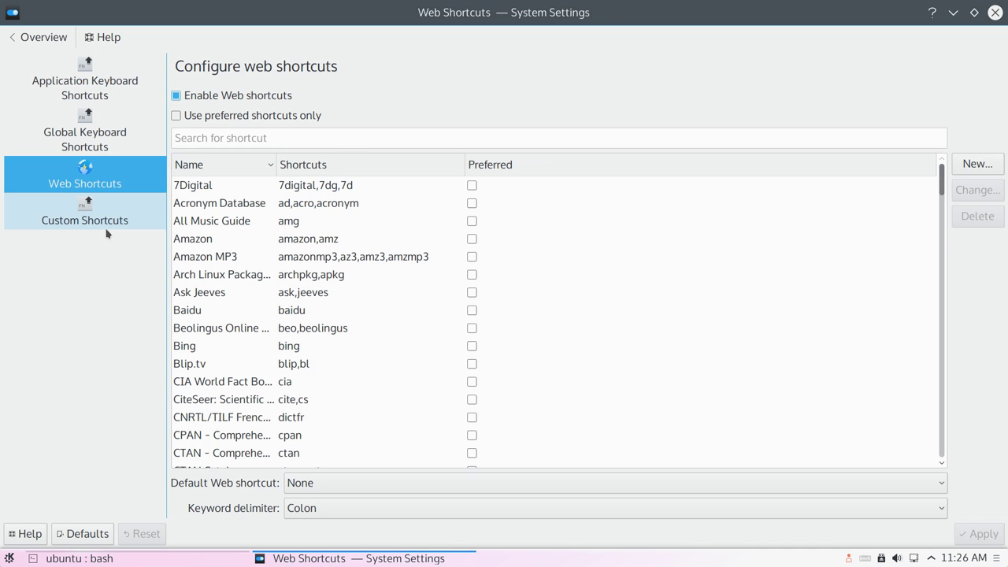
click(107, 227)
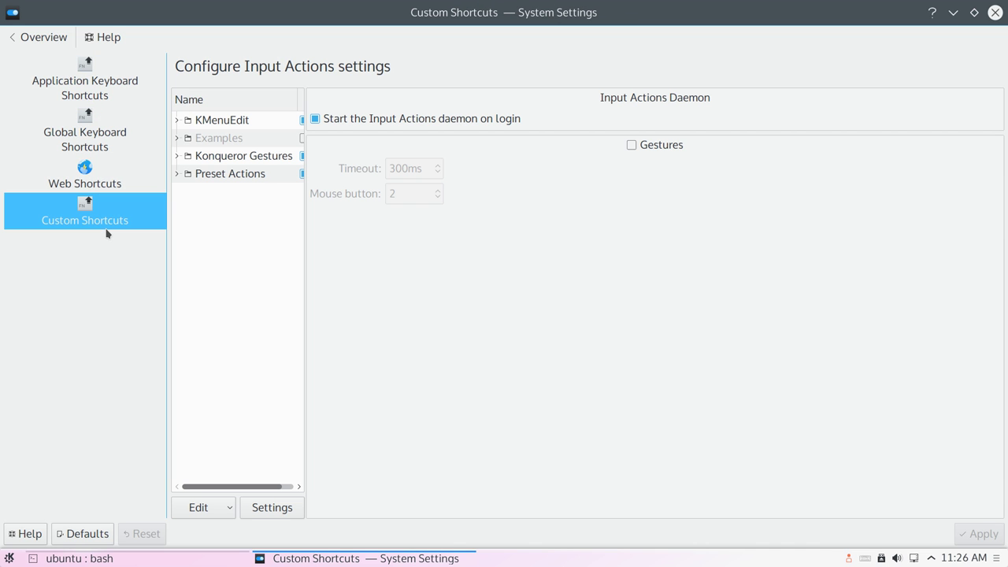
Step: Expand the KMenuEdit, Preset Actions, Konqueror Gestures and Examples groups of the custom shortcuts, and return to the settings overview
click(177, 122)
click(175, 192)
click(178, 173)
click(176, 156)
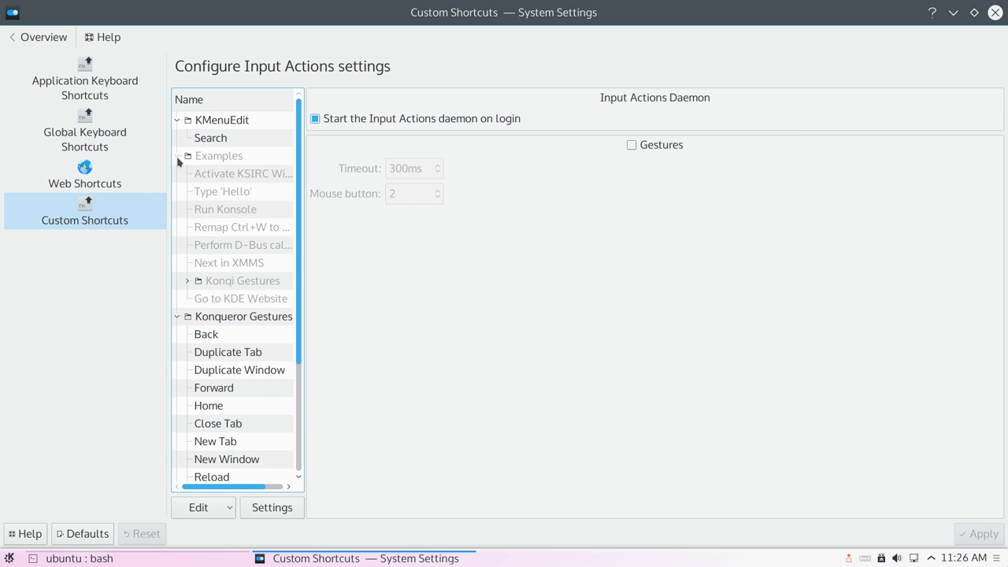
click(40, 40)
Step: Look through the Autostart, Background Services, Desktop Session and Login Screen (SDDM) pages of Startup and Shutdown and return to the overview
click(247, 201)
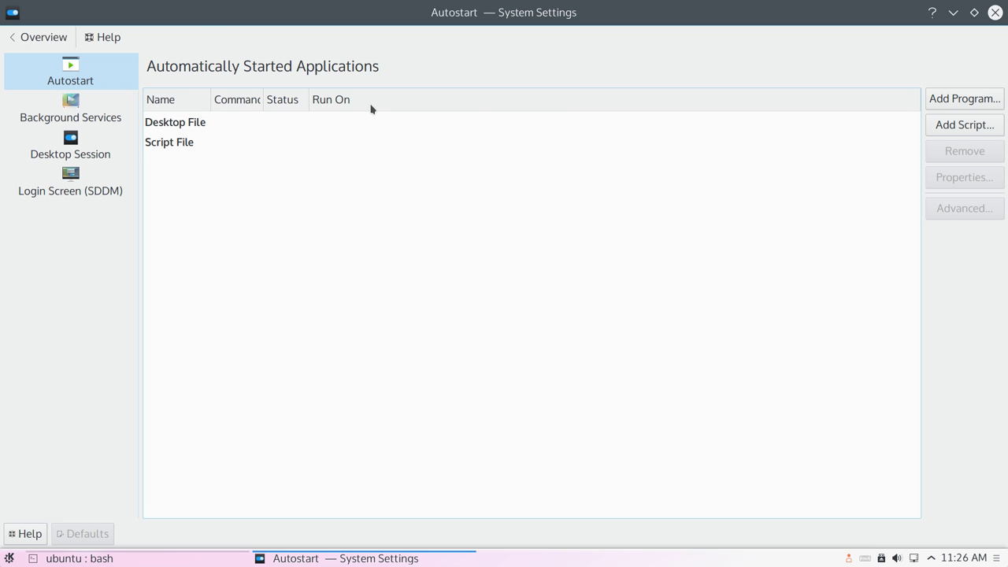
click(108, 116)
click(106, 150)
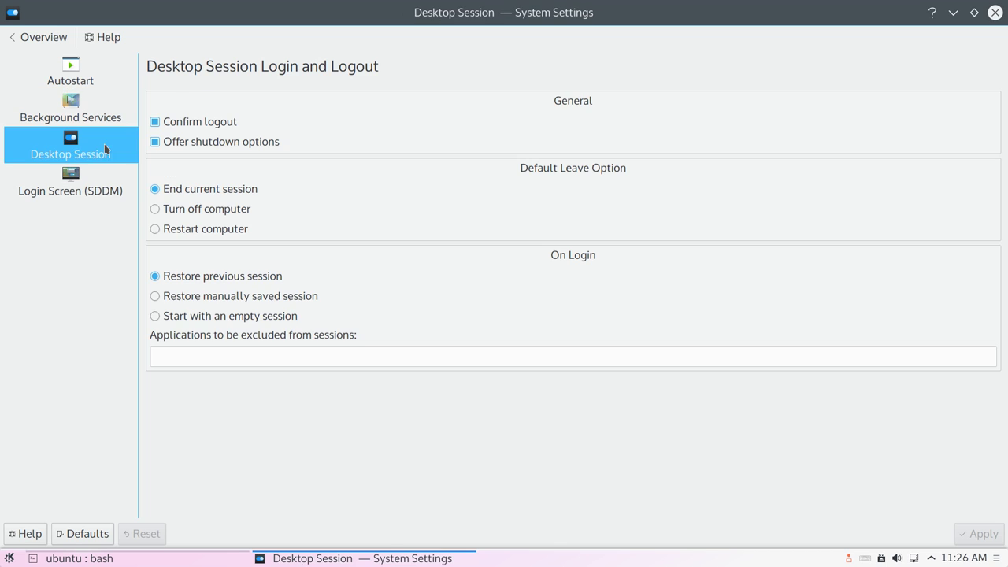
click(107, 181)
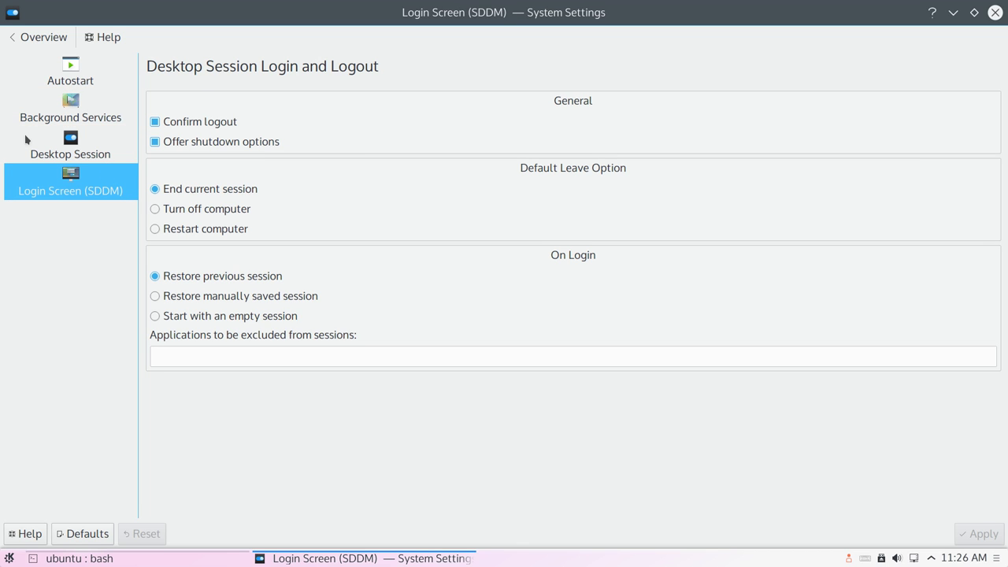
click(26, 139)
click(77, 111)
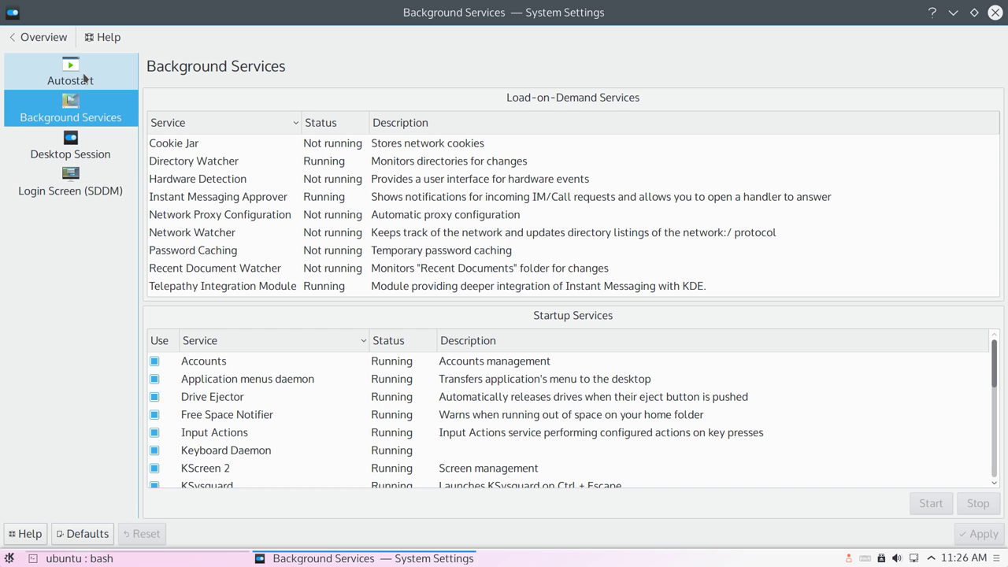
click(84, 77)
click(26, 39)
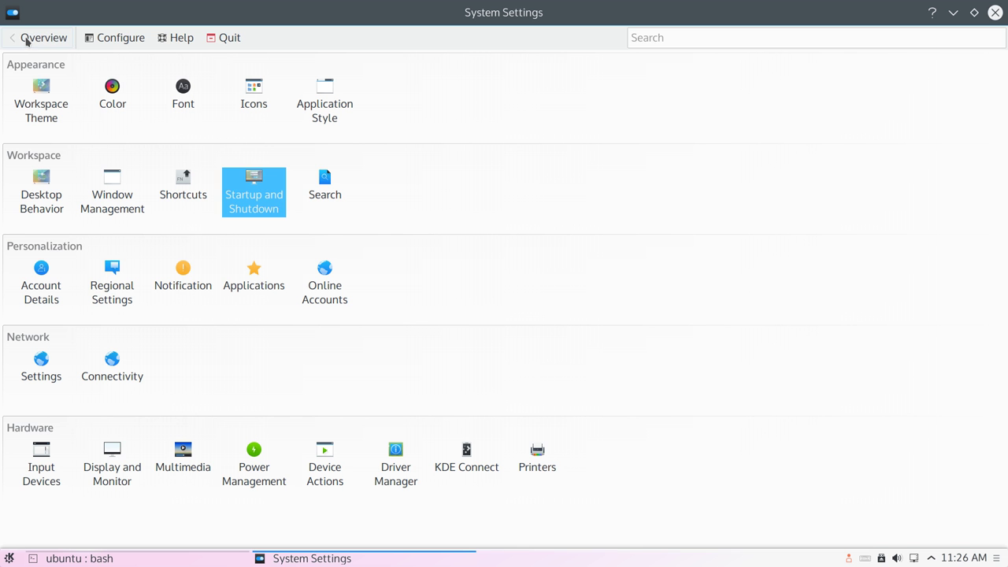
Step: View the Plasma Search plugins and File Search page, and check the User Manager in Account Details before returning to the overview
click(334, 193)
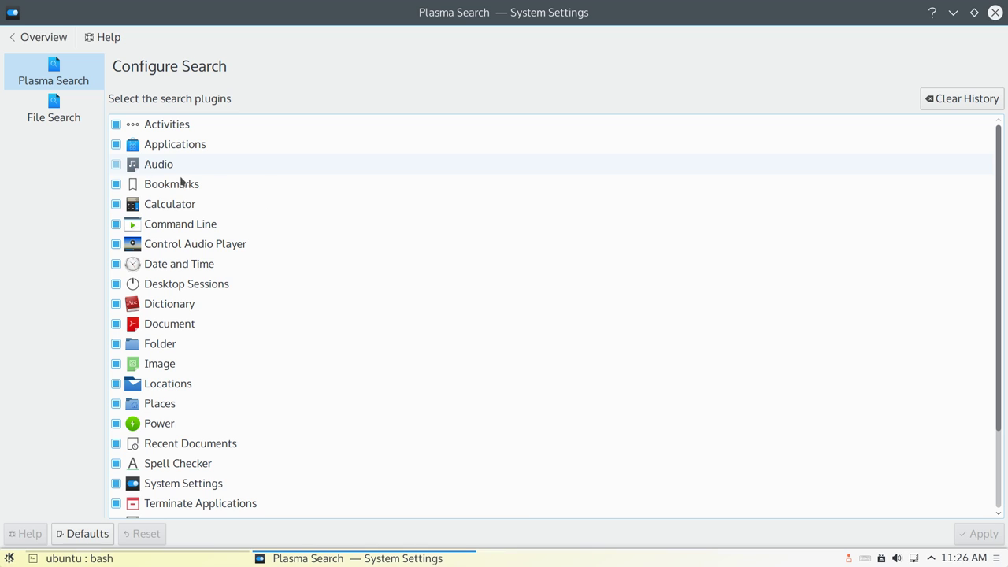
scroll(184, 202, down, 2)
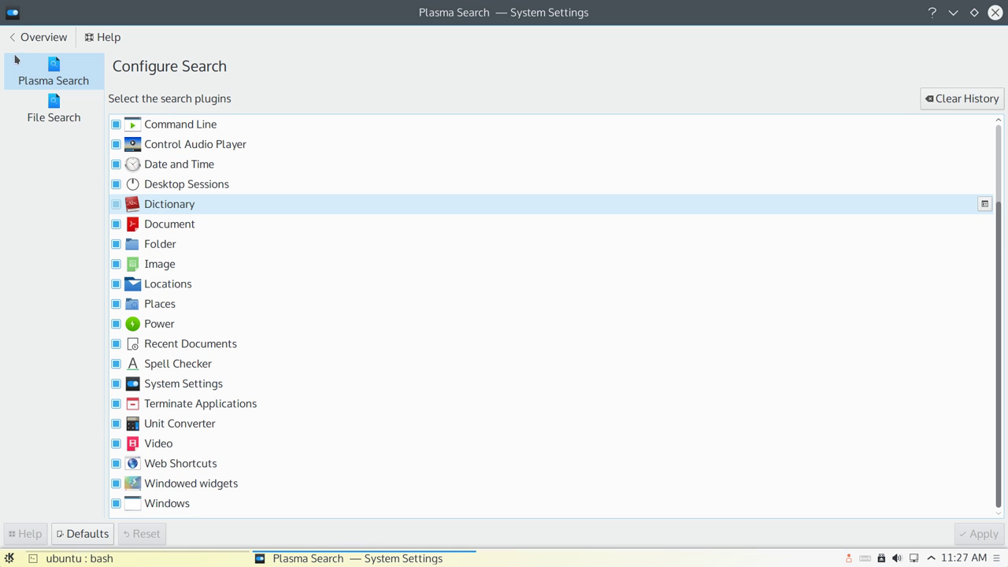
click(58, 122)
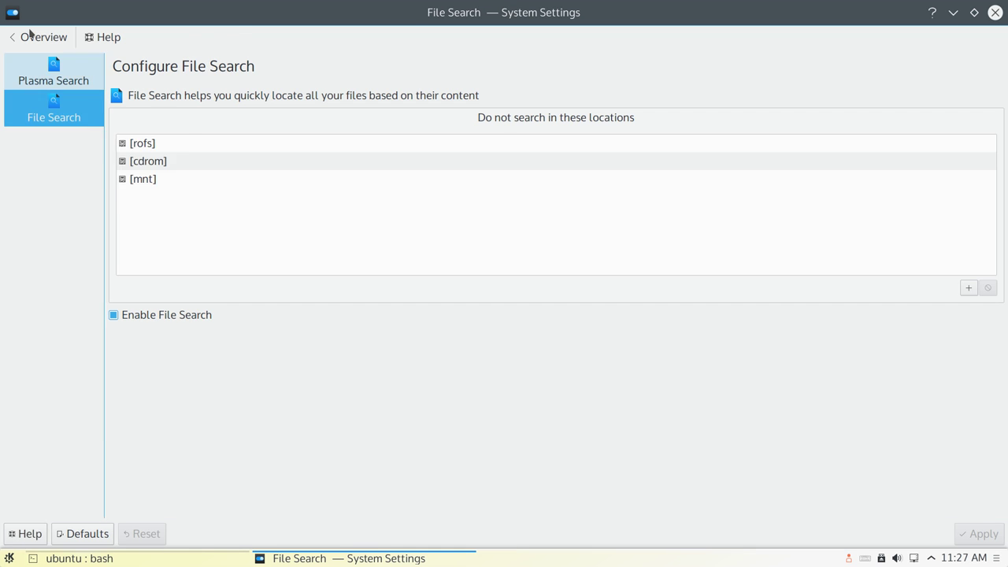
click(32, 35)
click(58, 285)
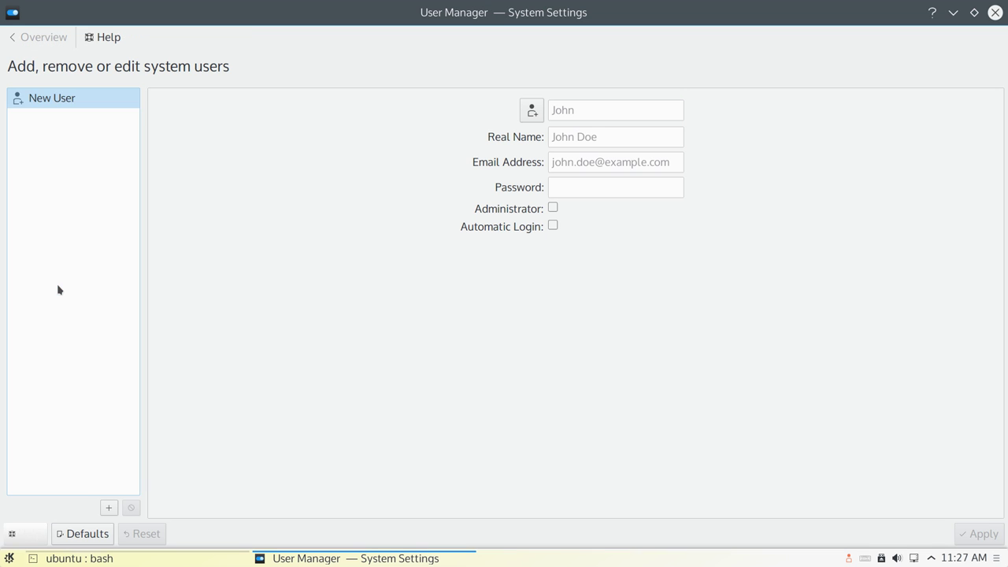
click(47, 37)
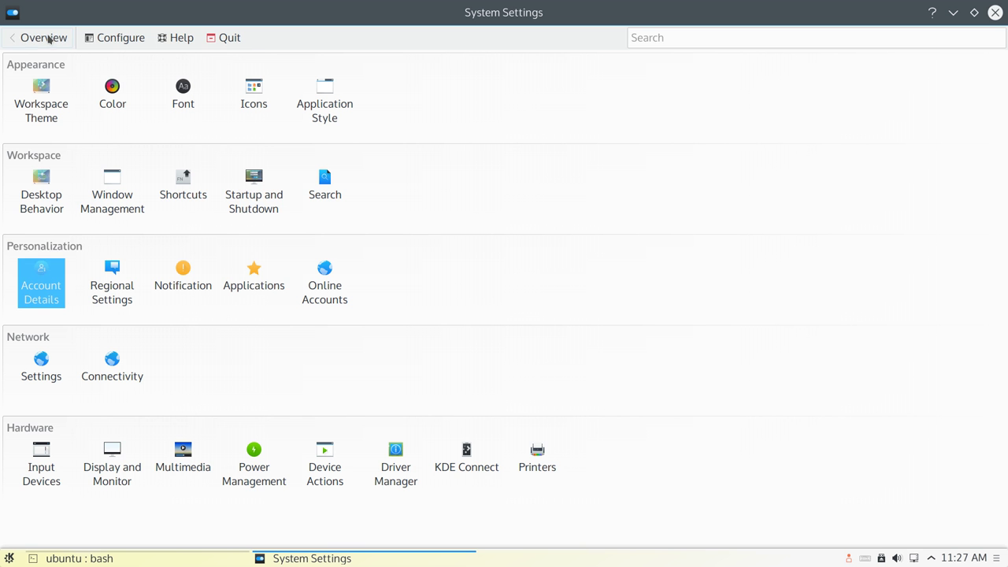
Step: Look through the Regional Settings pages Translations, Formats, Spell Check, Date & Time and Input Method and return to the overview
click(112, 276)
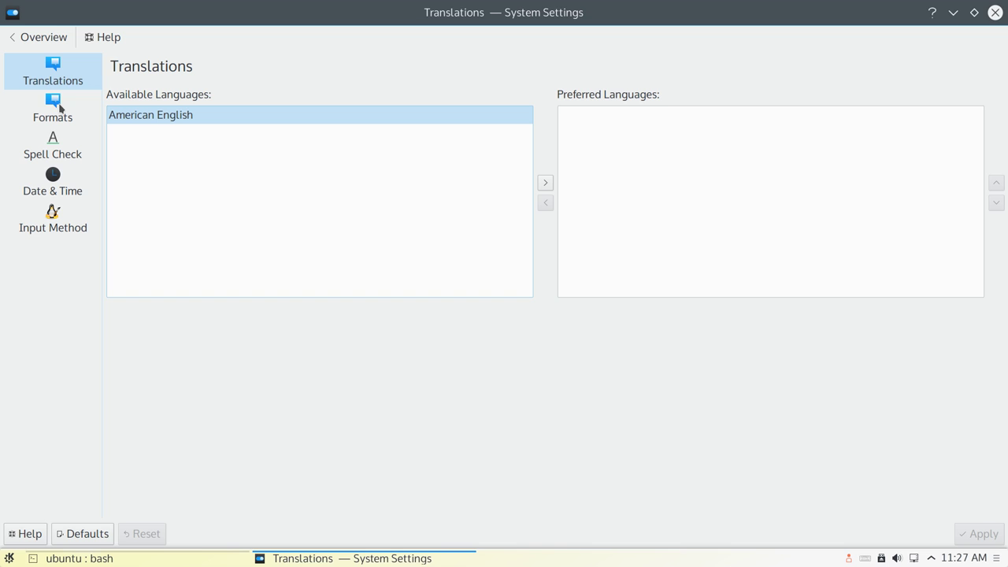
click(53, 109)
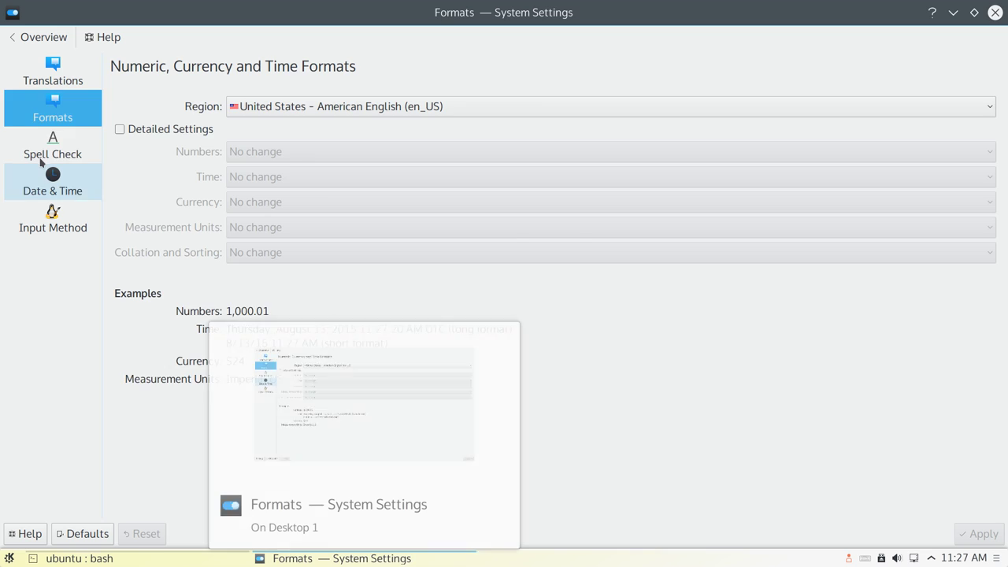
click(41, 157)
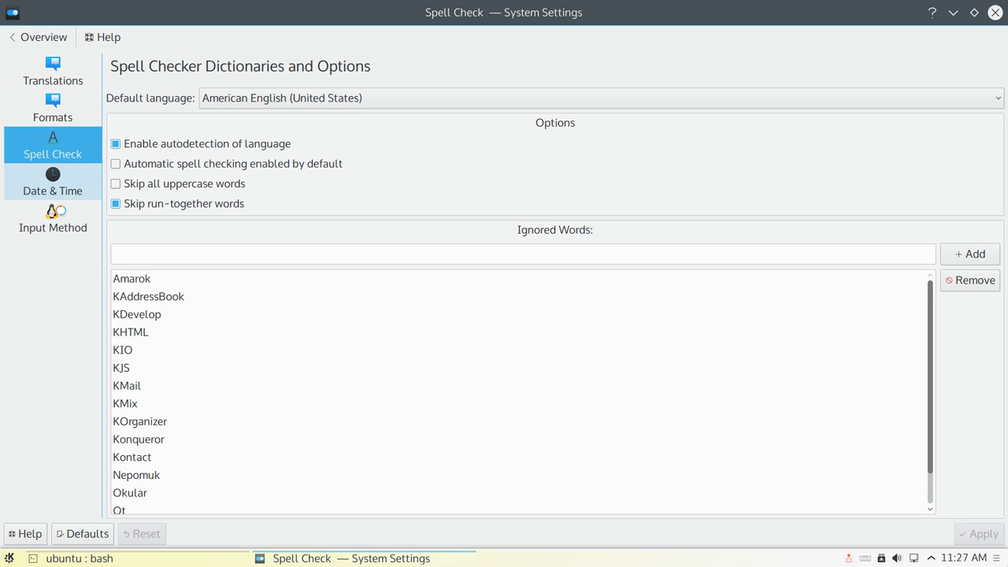
click(59, 190)
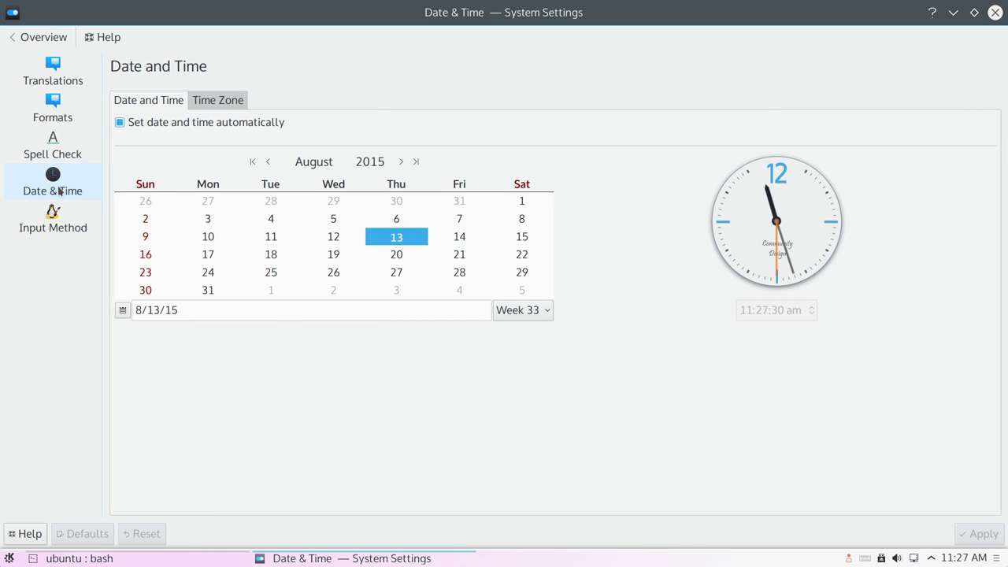
click(57, 230)
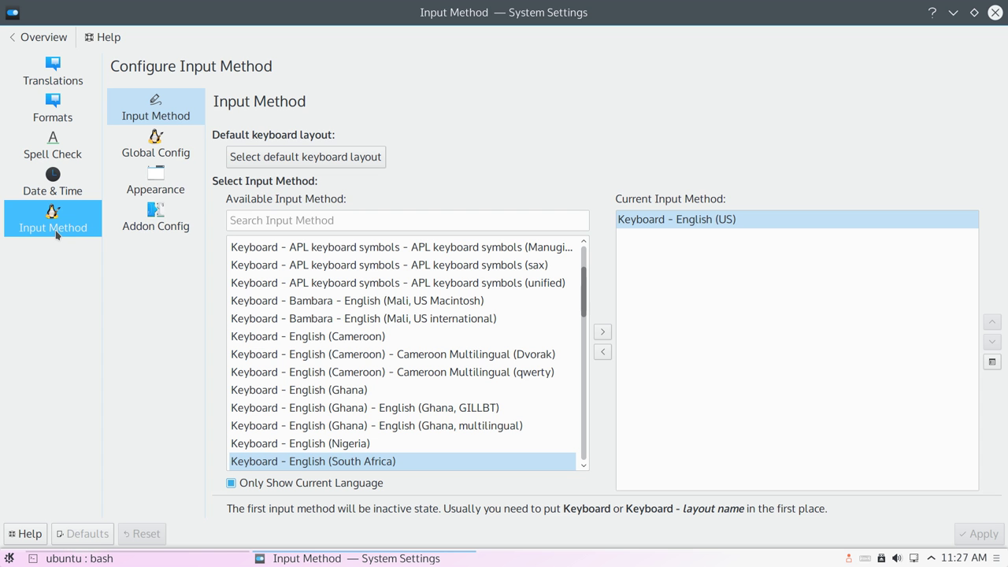
click(56, 37)
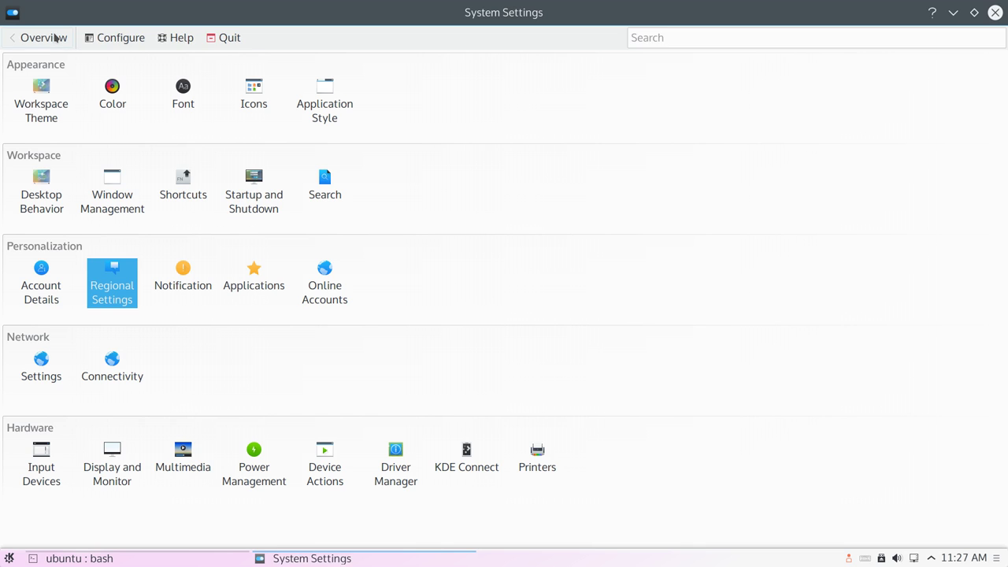
Step: View the Notifications and Other Notifications pages of the Notification module and return to the settings overview
click(186, 280)
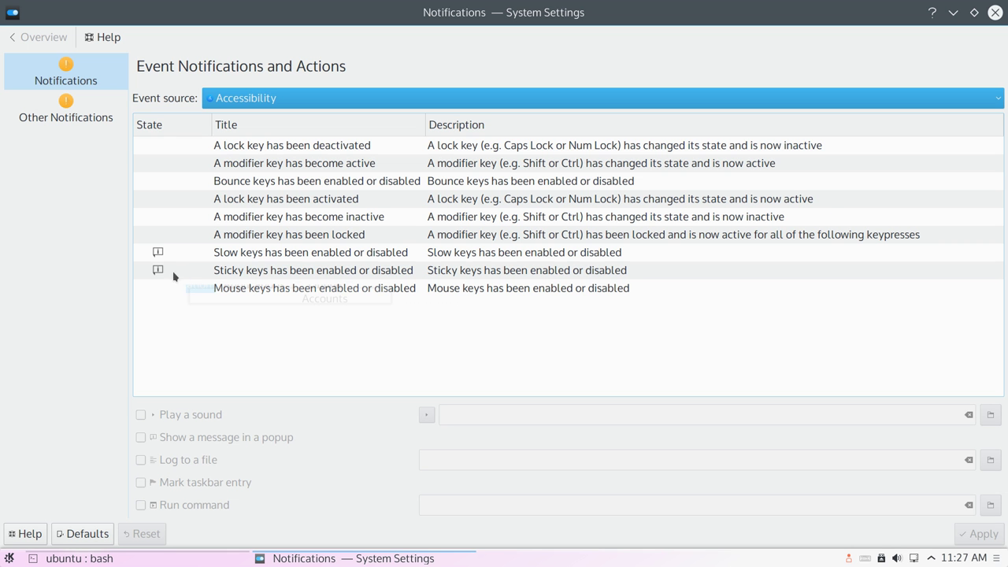
click(88, 118)
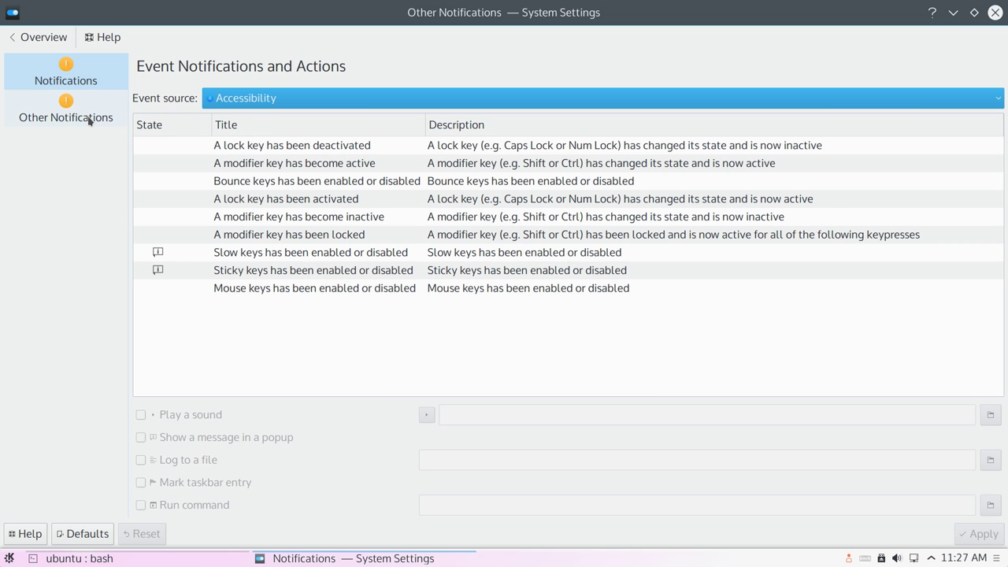
click(99, 77)
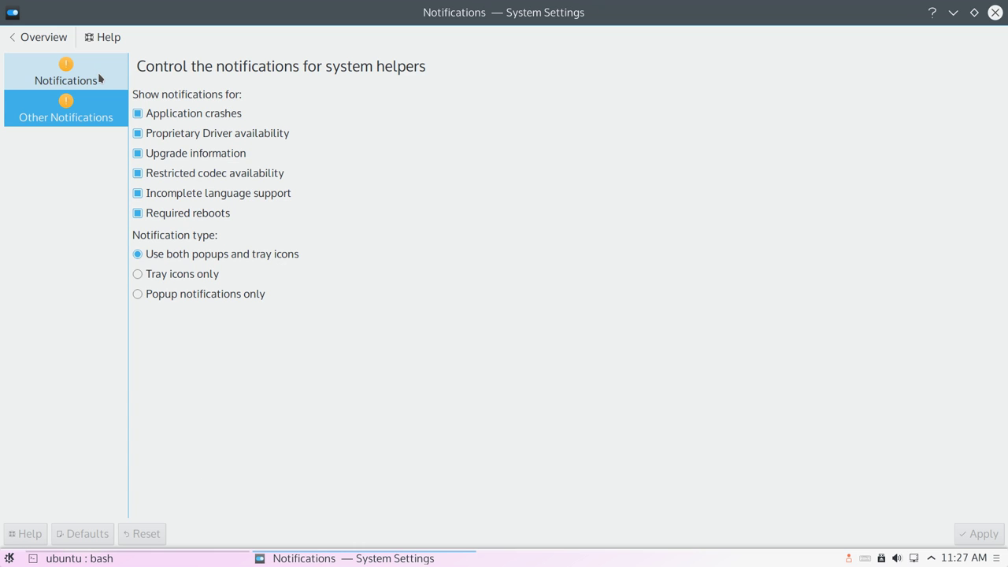
click(29, 40)
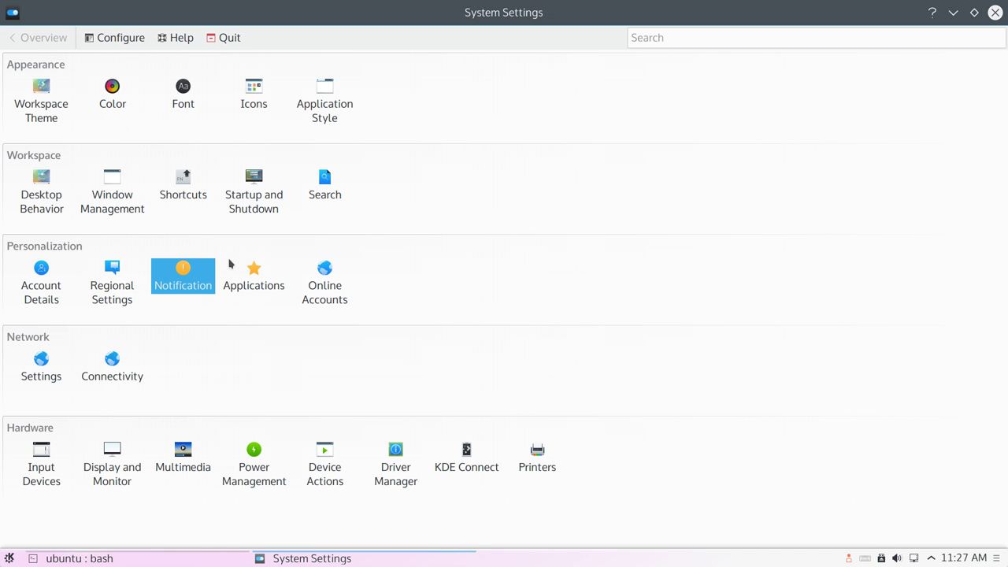
Step: Review the Default Applications choices for file manager, terminal emulator, web browser, window manager and email client
click(264, 289)
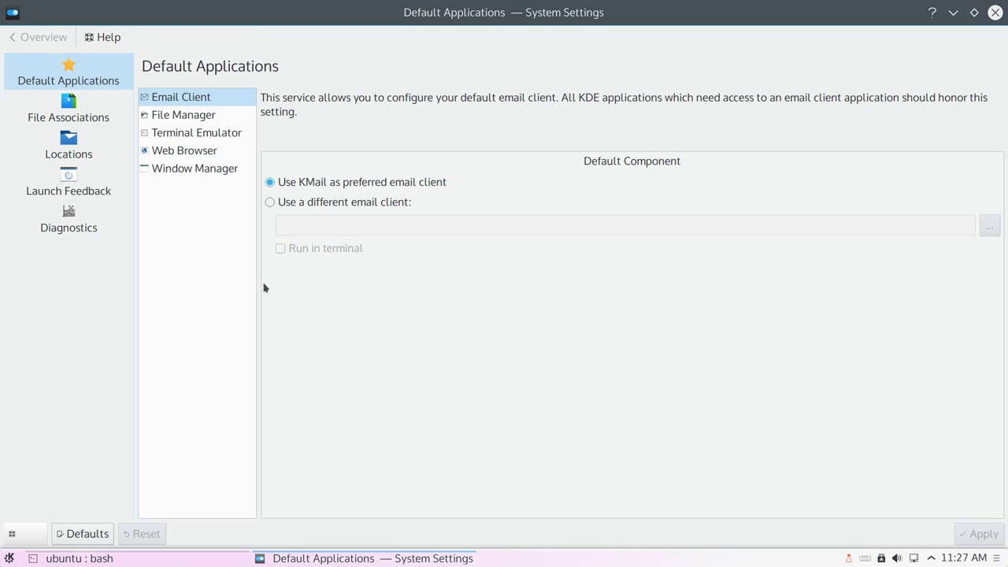
click(189, 120)
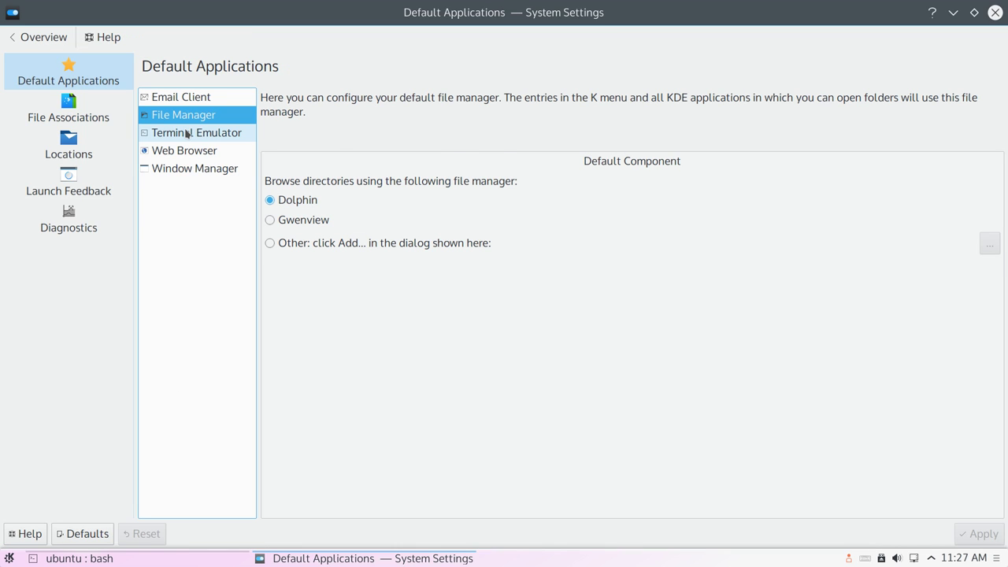
click(186, 134)
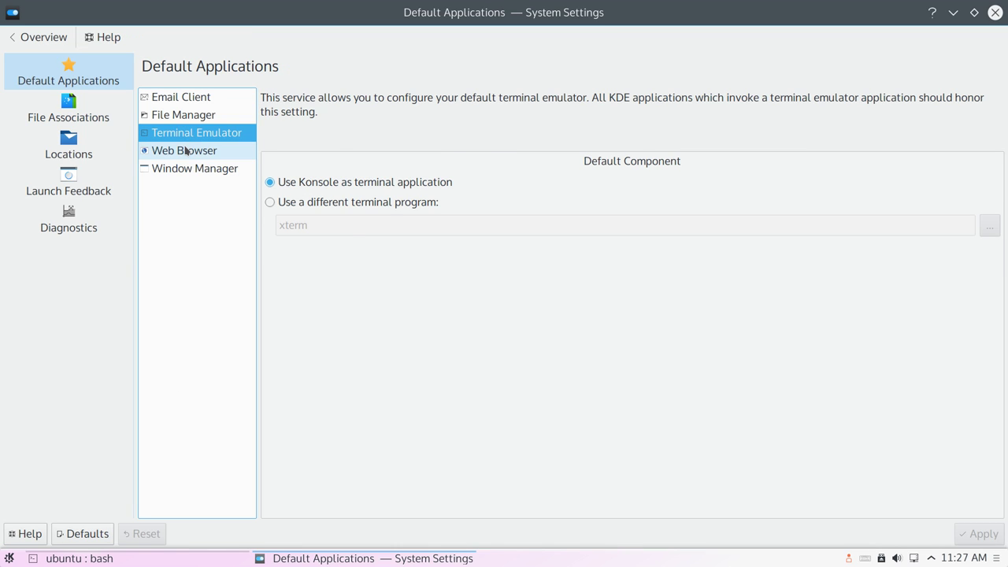
click(185, 151)
click(192, 168)
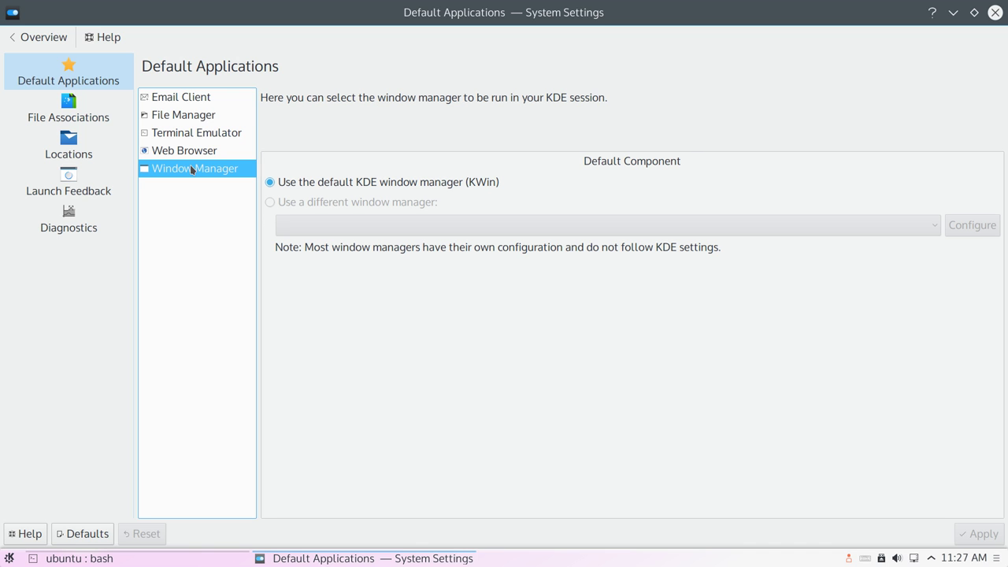
click(198, 98)
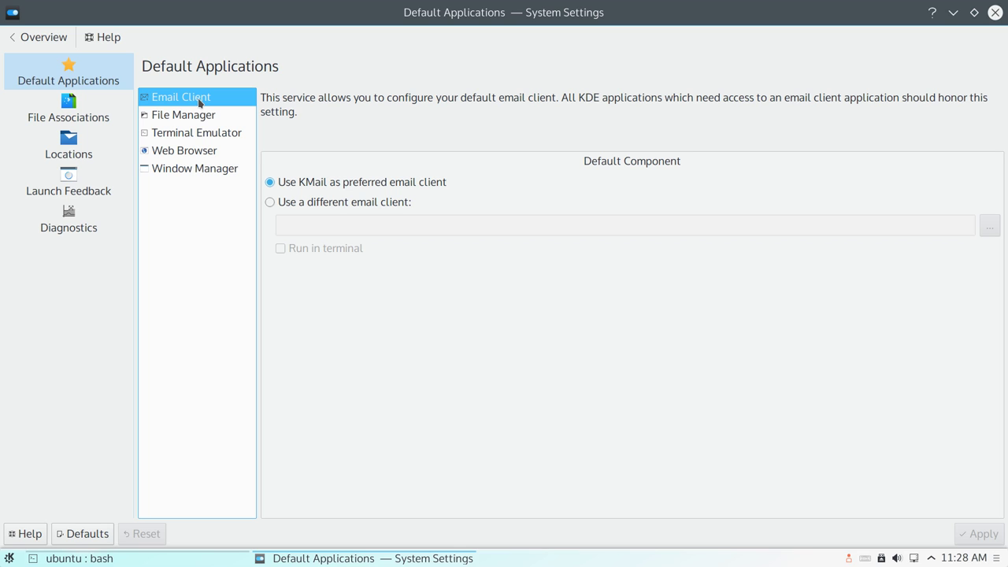
Step: Go through the default component entries once more, from File Manager down the list and back up to Email Client
click(241, 118)
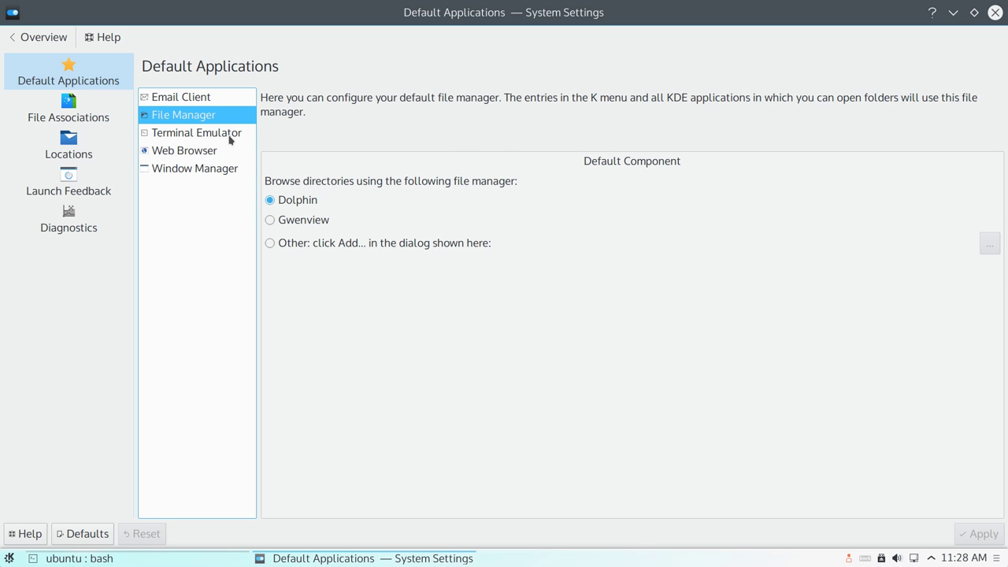
click(230, 138)
click(227, 150)
click(232, 163)
click(232, 151)
click(235, 134)
click(233, 116)
click(231, 100)
Step: Expand the all and application groups in File Associations and look through the known application file types
click(85, 119)
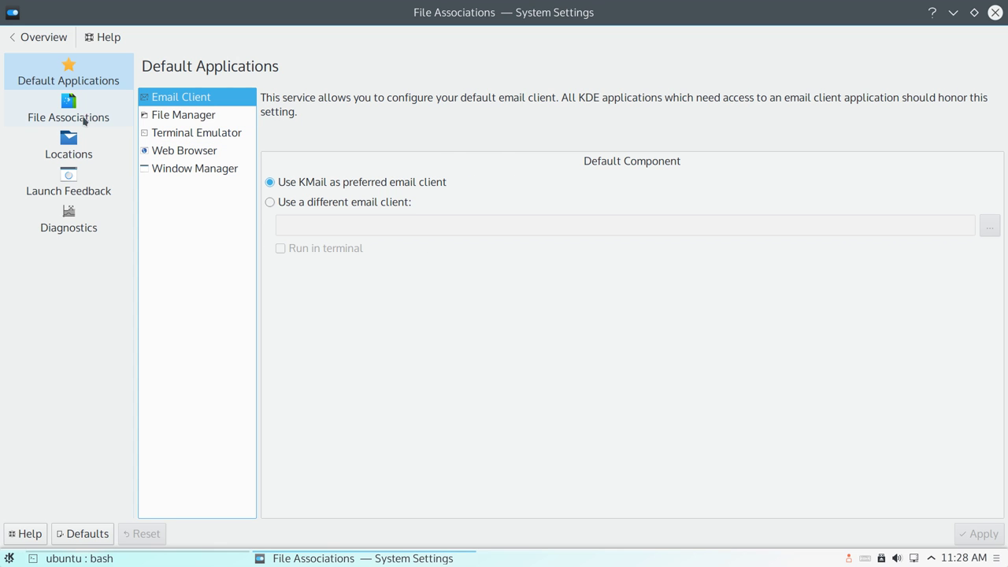
click(67, 137)
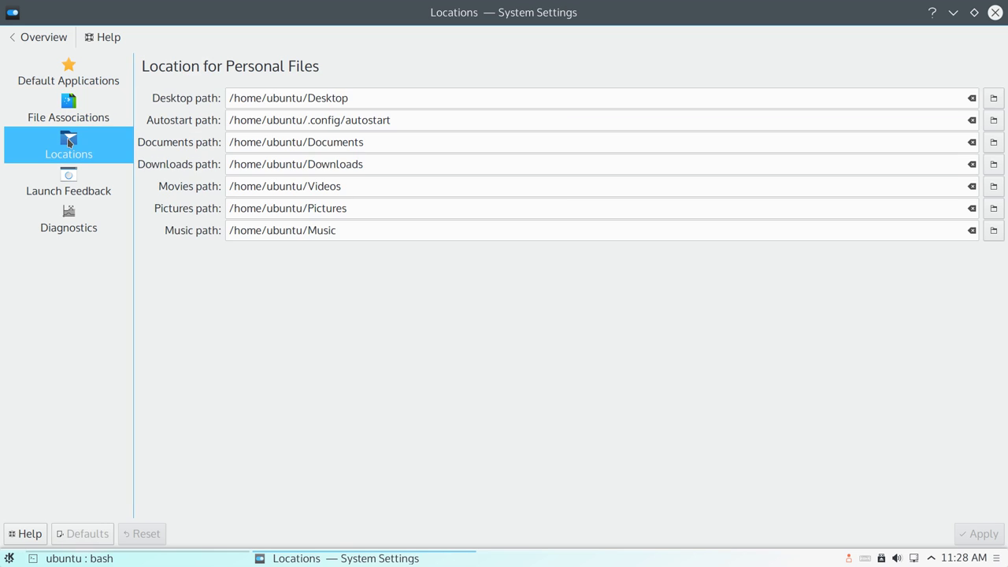
click(77, 120)
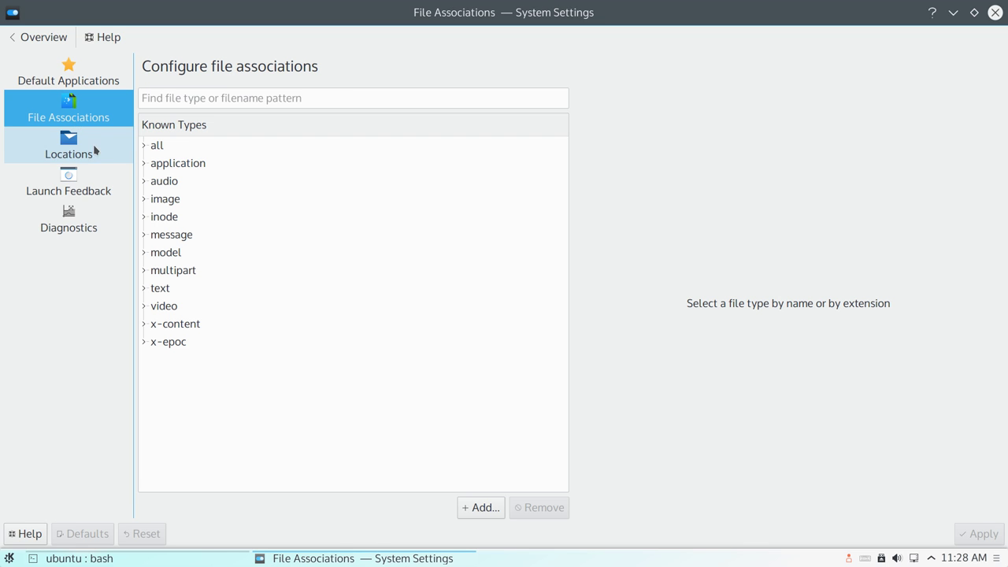
click(145, 147)
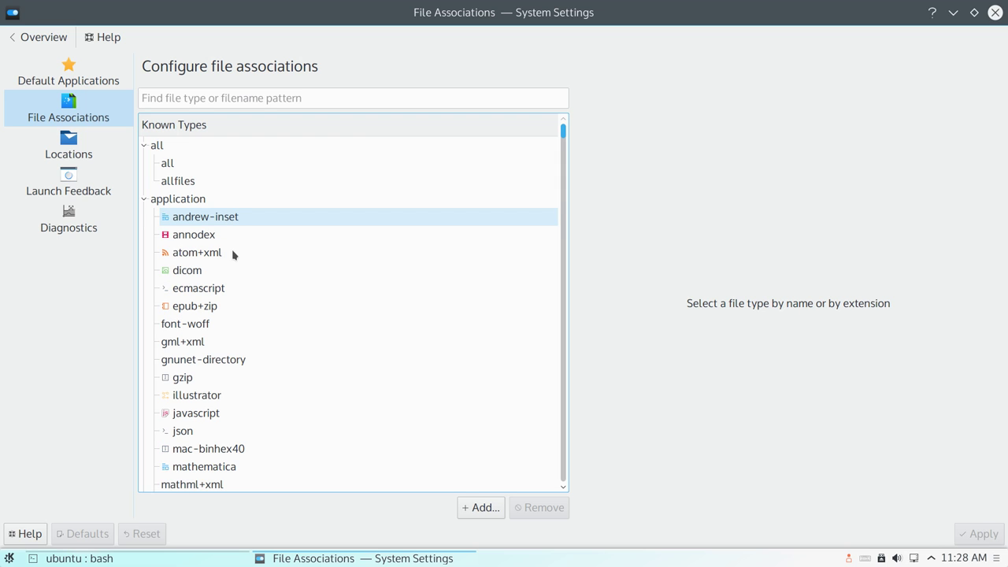
scroll(220, 213, down, 6)
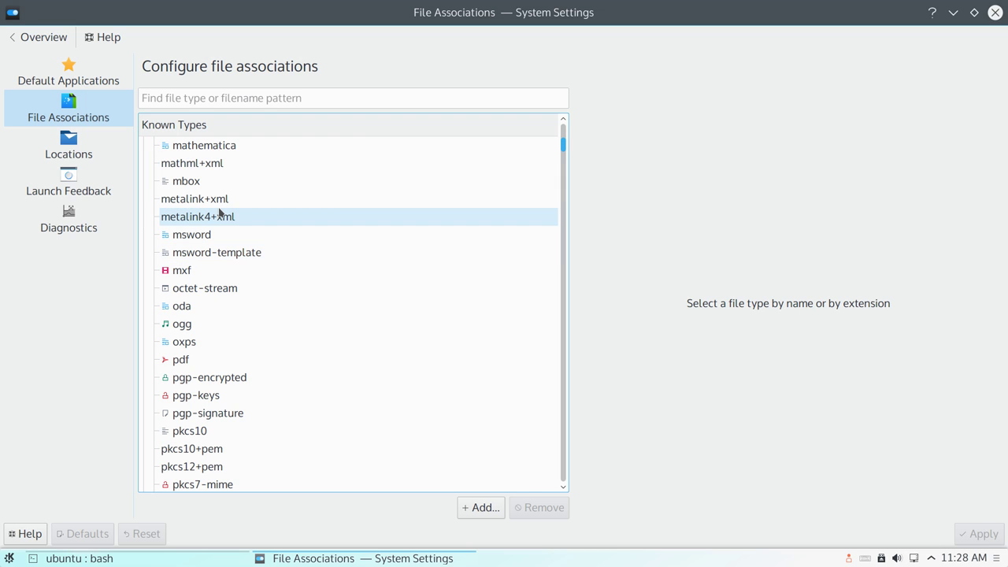
scroll(221, 213, down, 2)
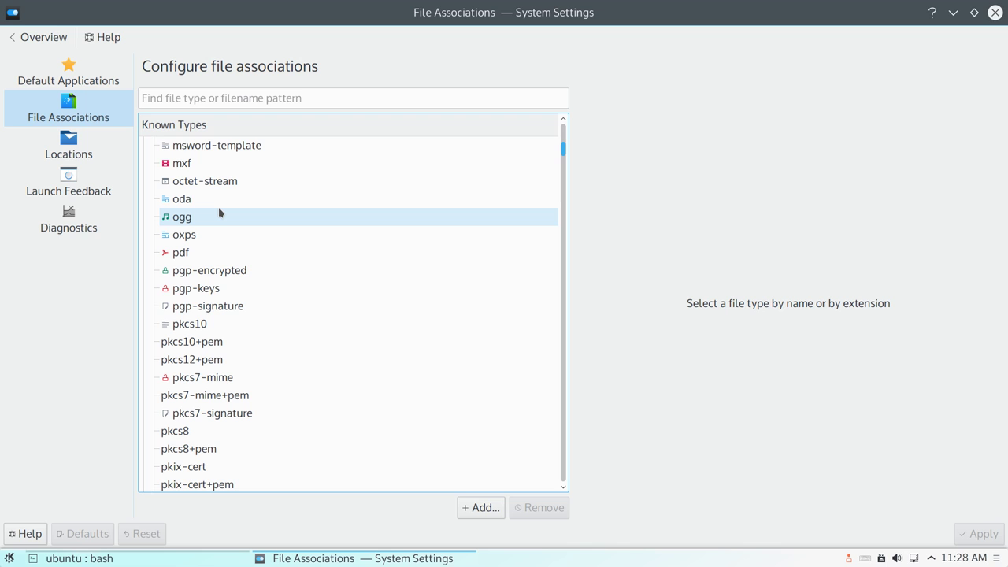
scroll(220, 213, down, 2)
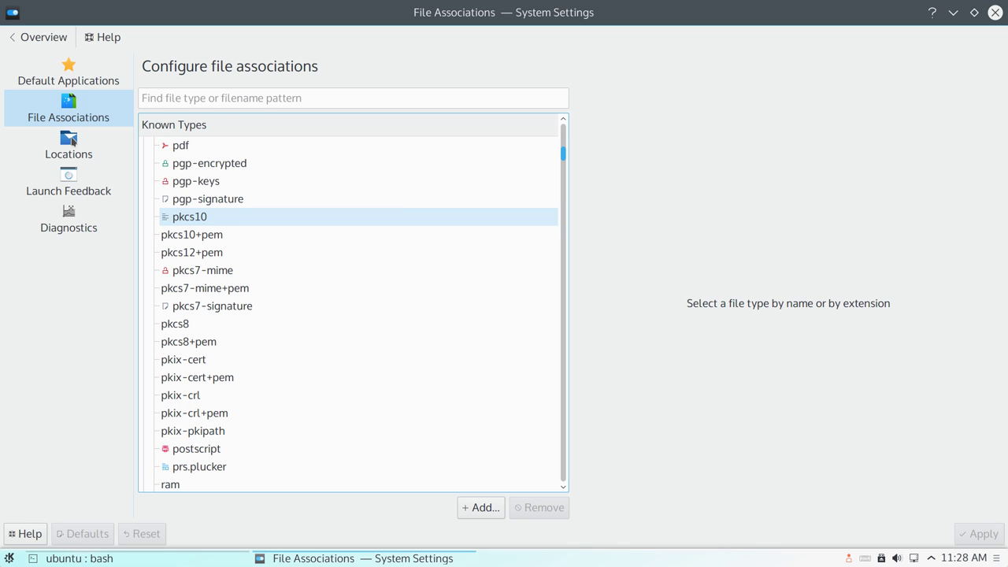
scroll(221, 216, down, 15)
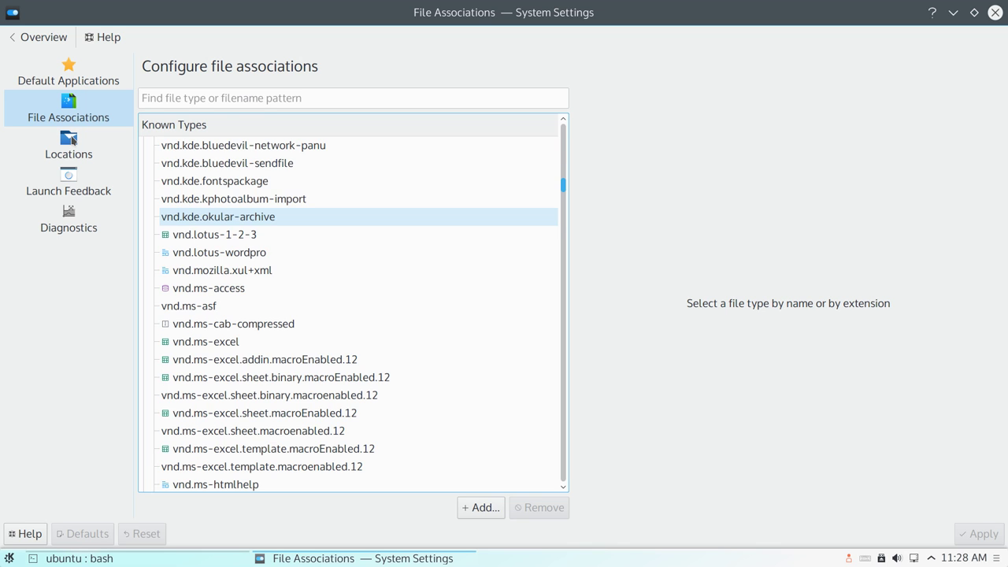
Step: View the Locations, Launch Feedback and Diagnostics pages of the Applications module and return to the settings overview
click(73, 141)
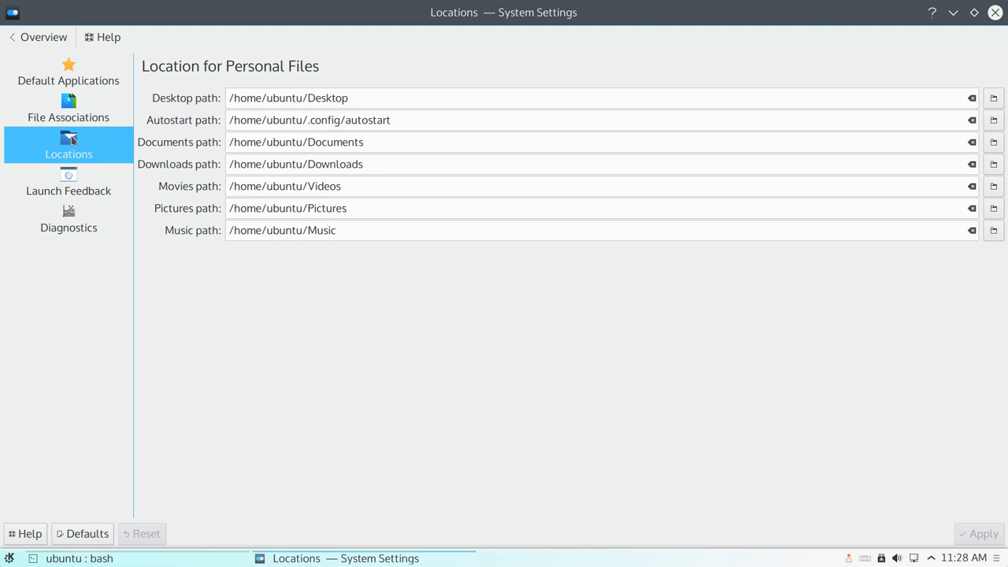
click(82, 202)
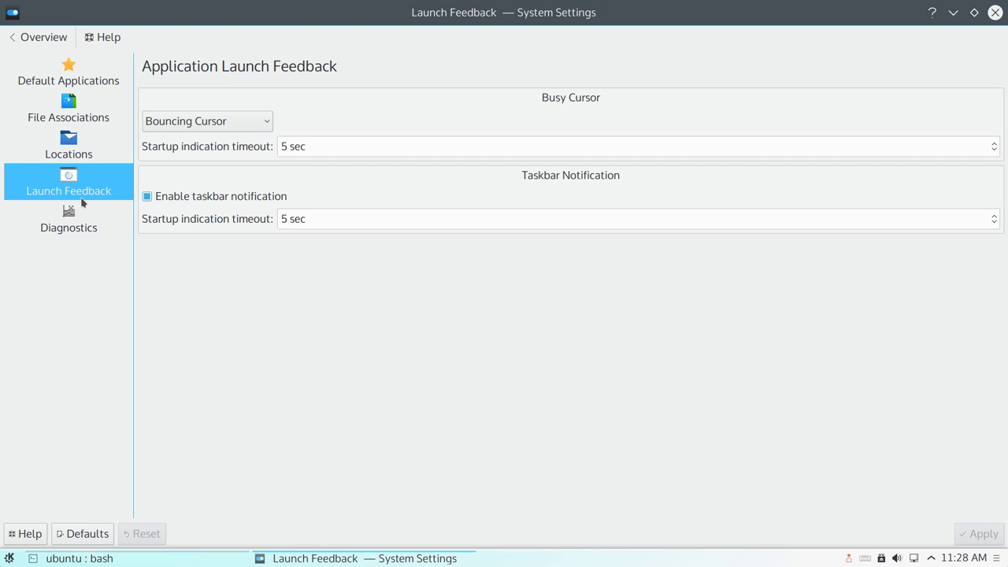
click(70, 224)
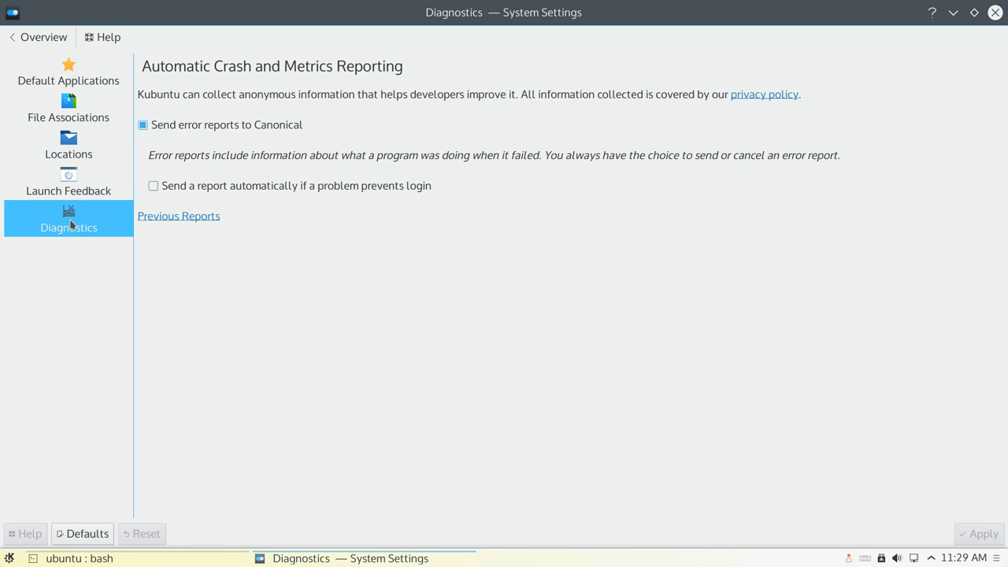
click(101, 182)
click(102, 151)
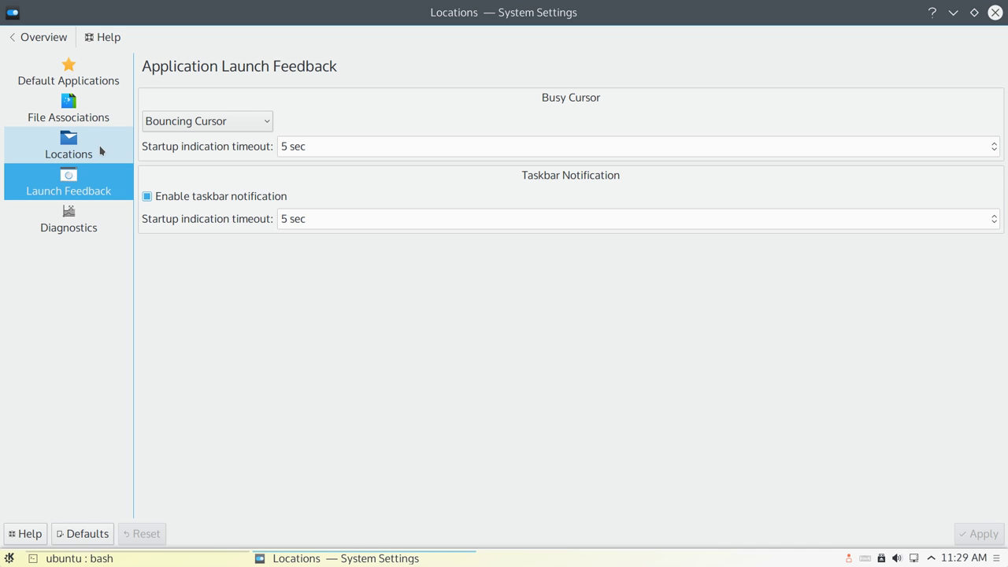
click(100, 101)
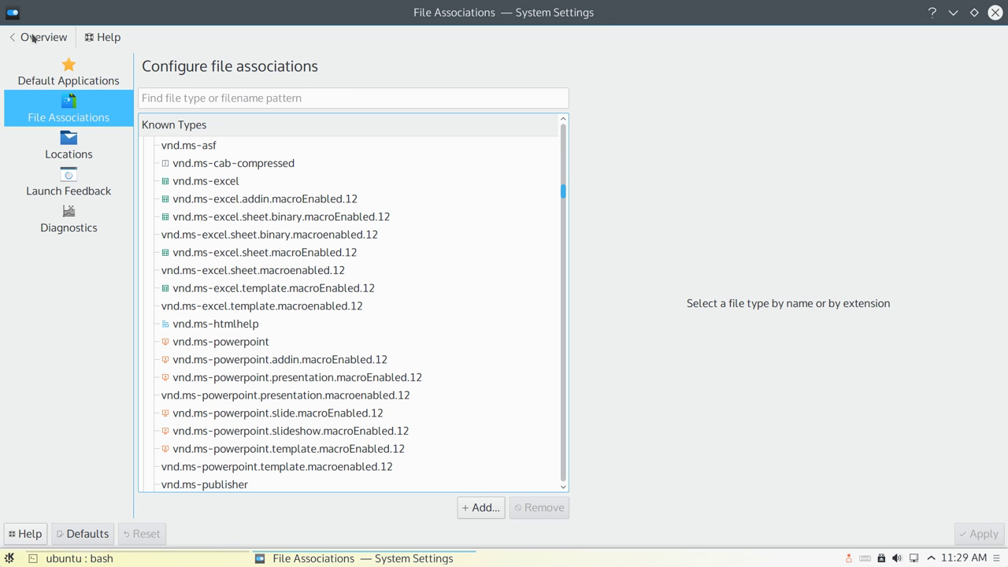
click(32, 38)
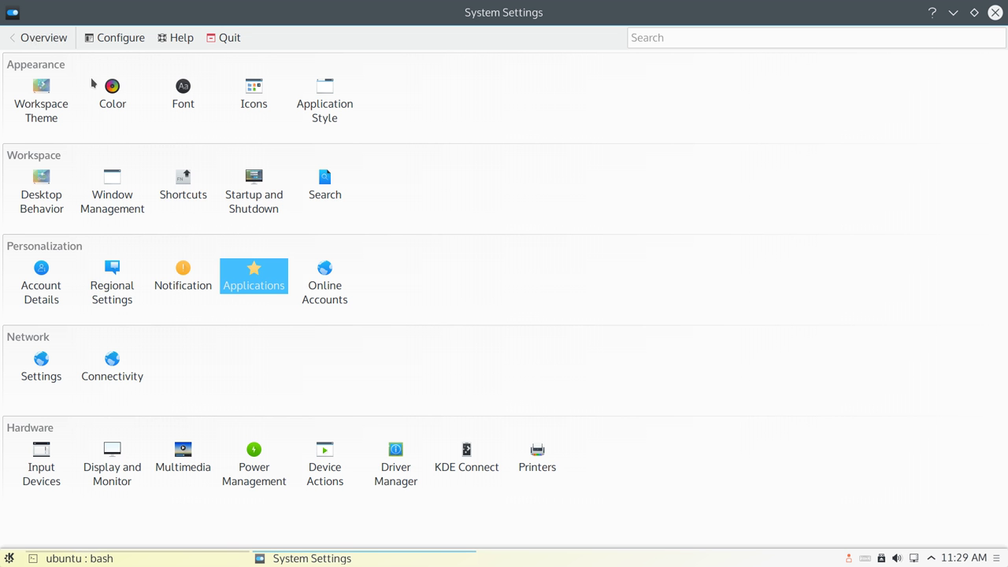
Step: View the Google sign-in form for creating an account in Online Accounts, cancel it and return to the overview
click(323, 292)
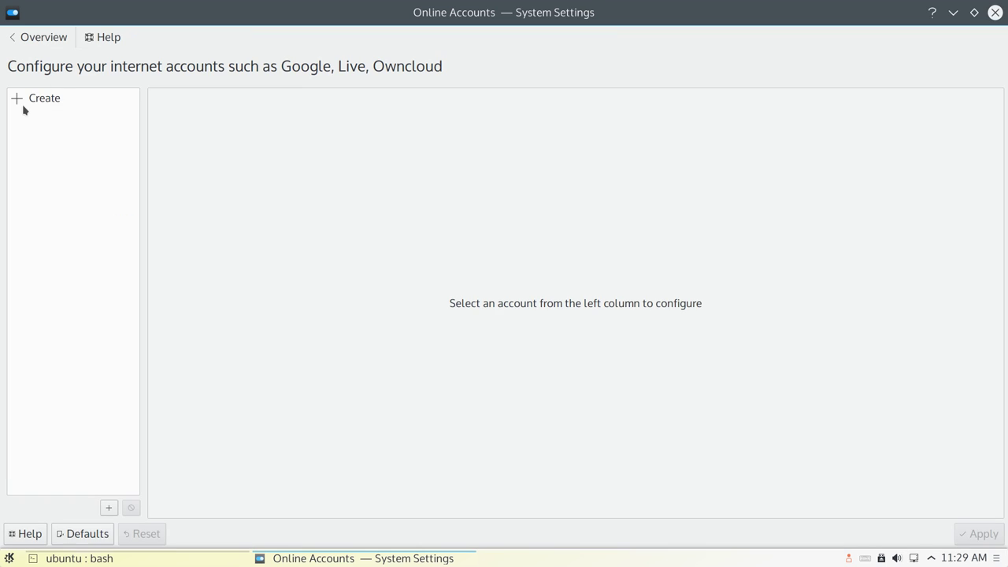
click(23, 107)
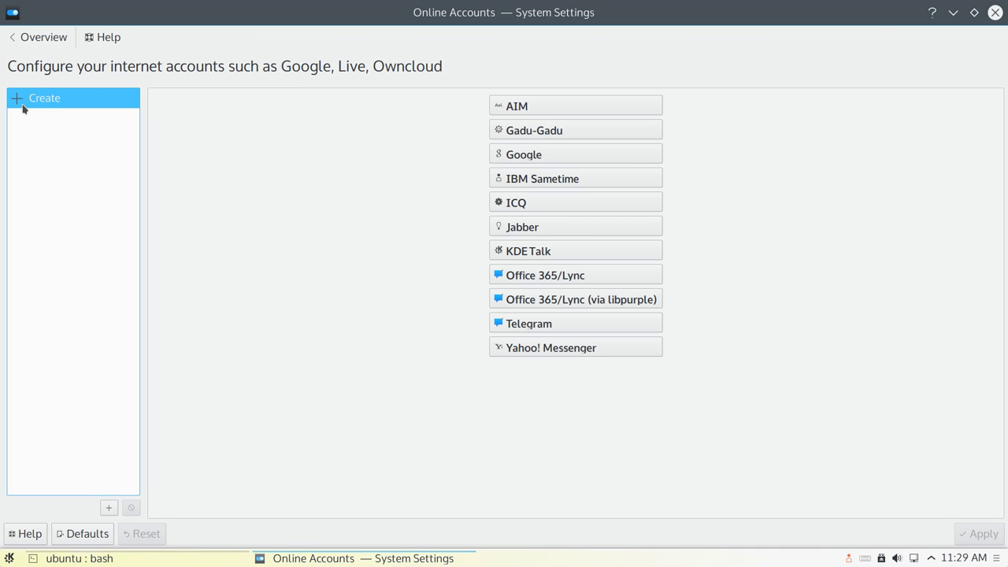
click(560, 160)
click(528, 156)
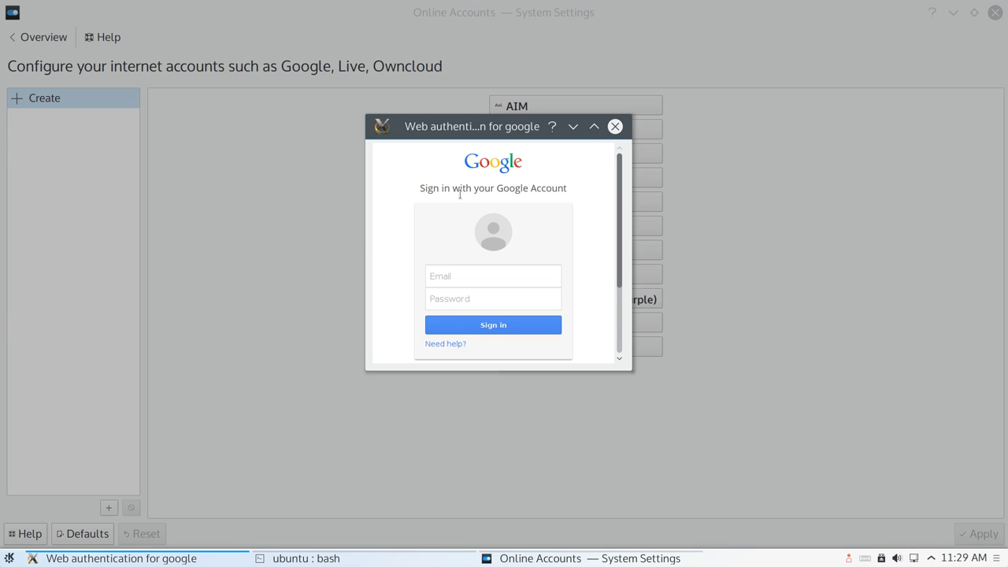
scroll(460, 194, down, 2)
scroll(461, 194, up, 2)
scroll(460, 193, down, 2)
click(615, 126)
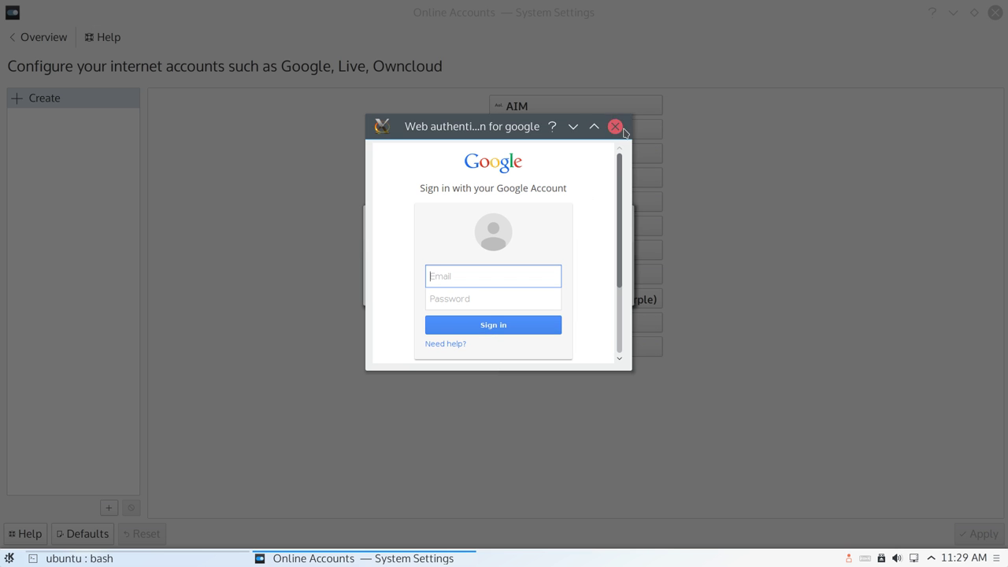
click(621, 128)
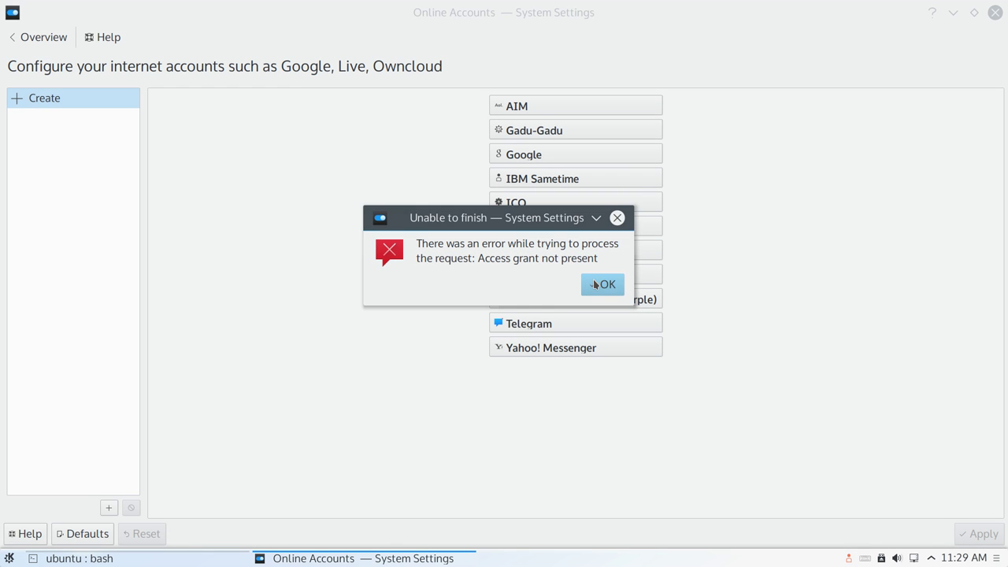
click(595, 284)
click(37, 40)
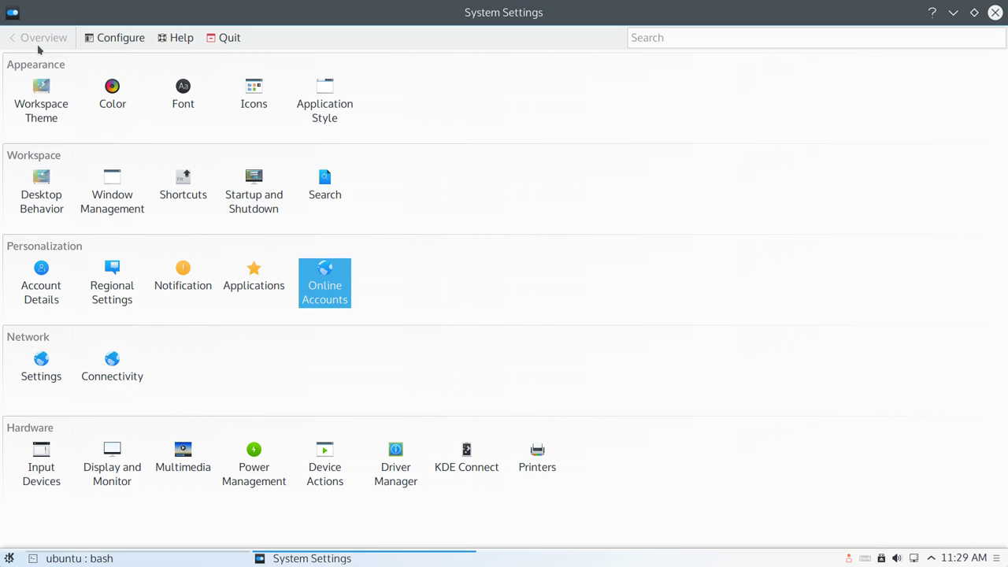
Step: View the network Settings pages from Proxy to Browser Identification and the Windows Shares page in Connectivity, returning to the overview
click(41, 380)
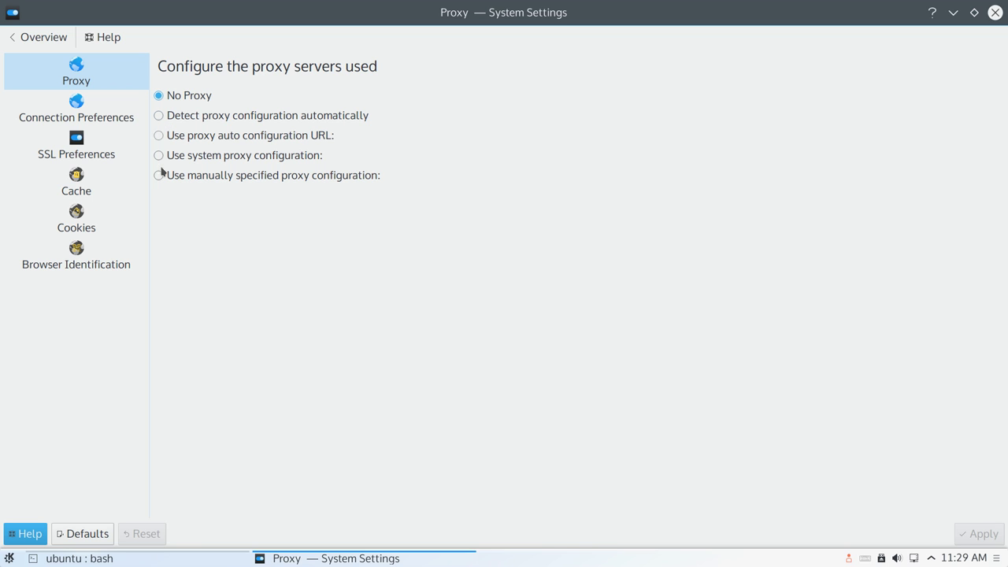
click(89, 109)
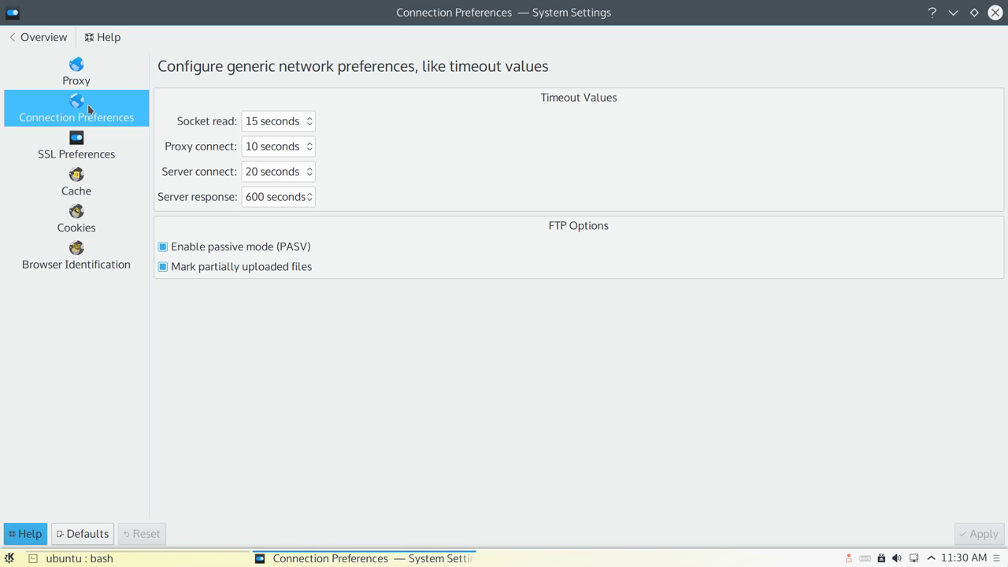
click(93, 144)
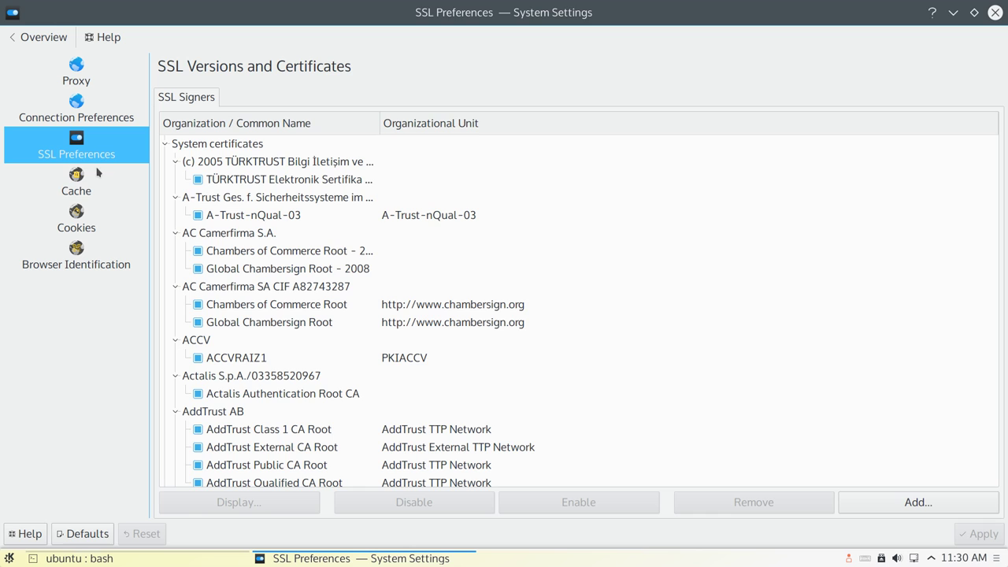
click(96, 177)
click(107, 212)
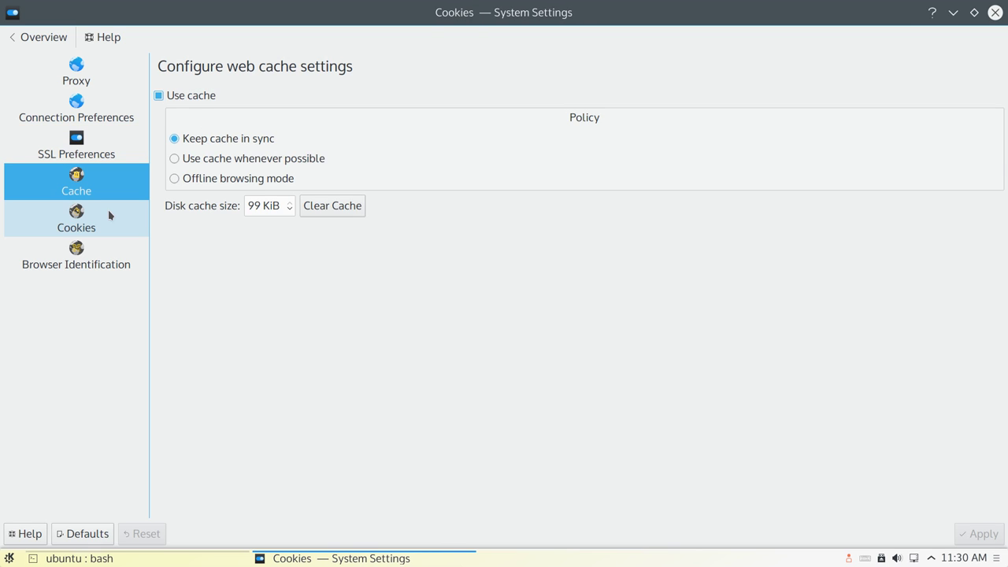
click(118, 267)
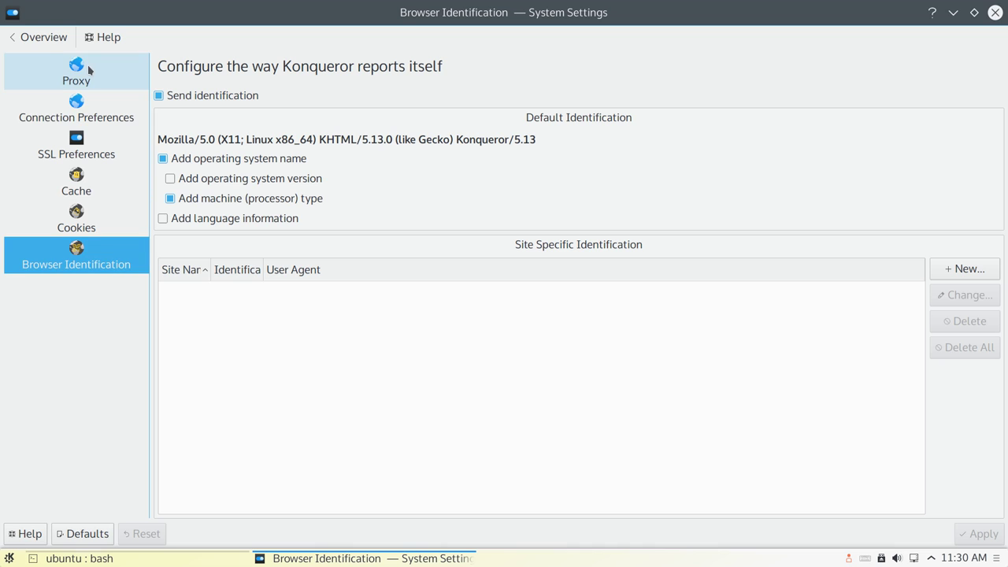
click(35, 40)
click(100, 377)
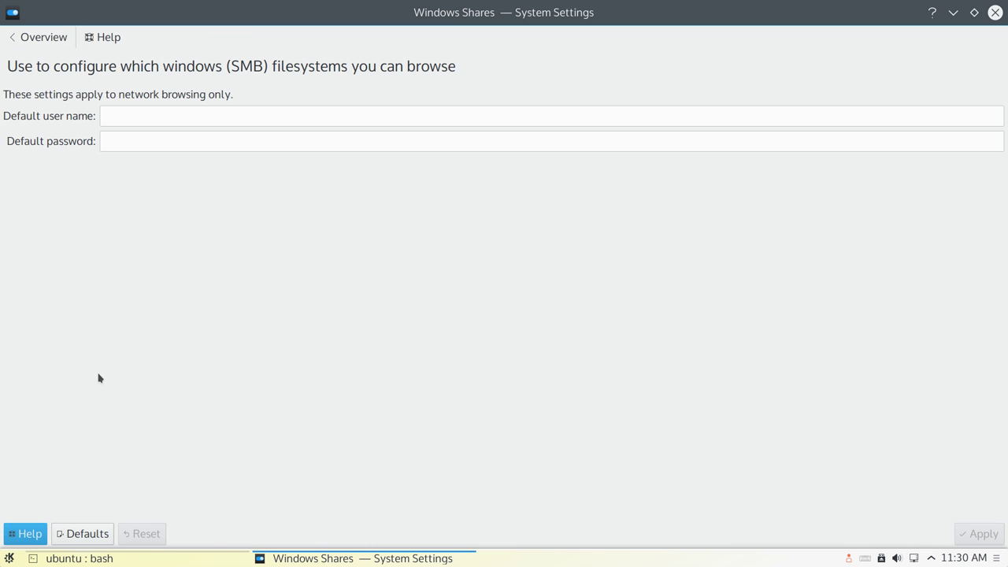
click(44, 40)
Step: View the Keyboard layouts and advanced options plus the Mouse, Joystick and Touchpad pages of Input Devices, and return to the overview
click(54, 459)
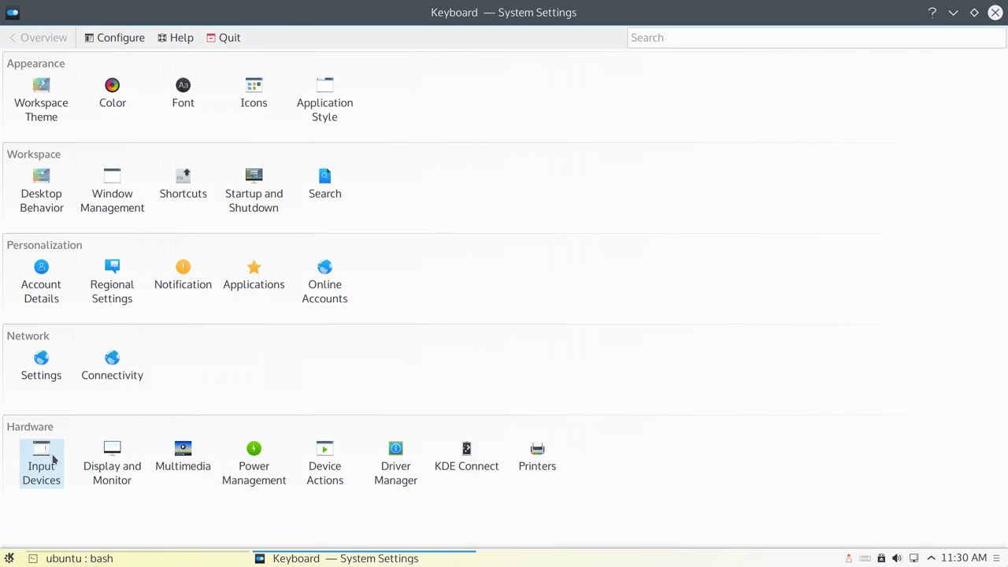
click(174, 99)
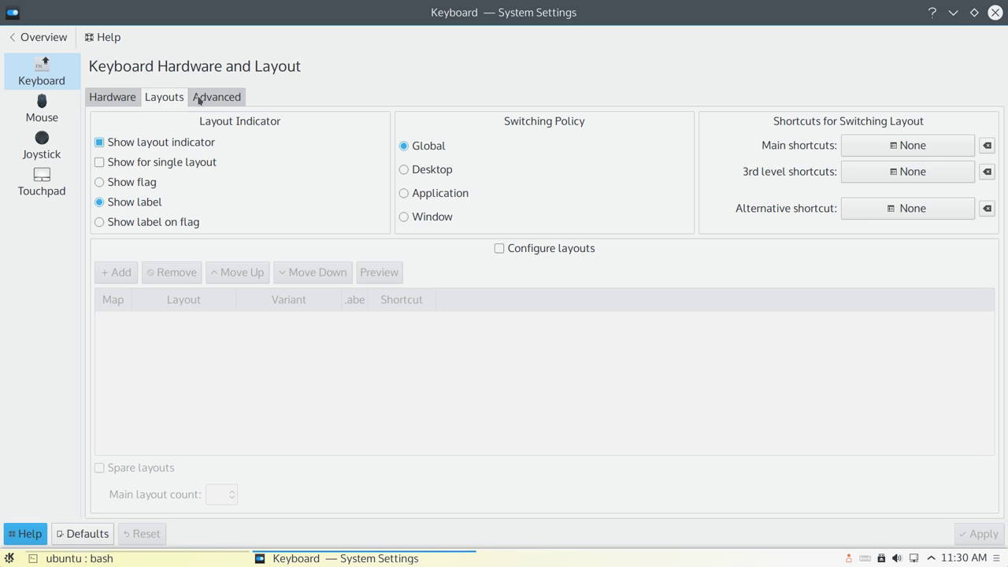
click(204, 98)
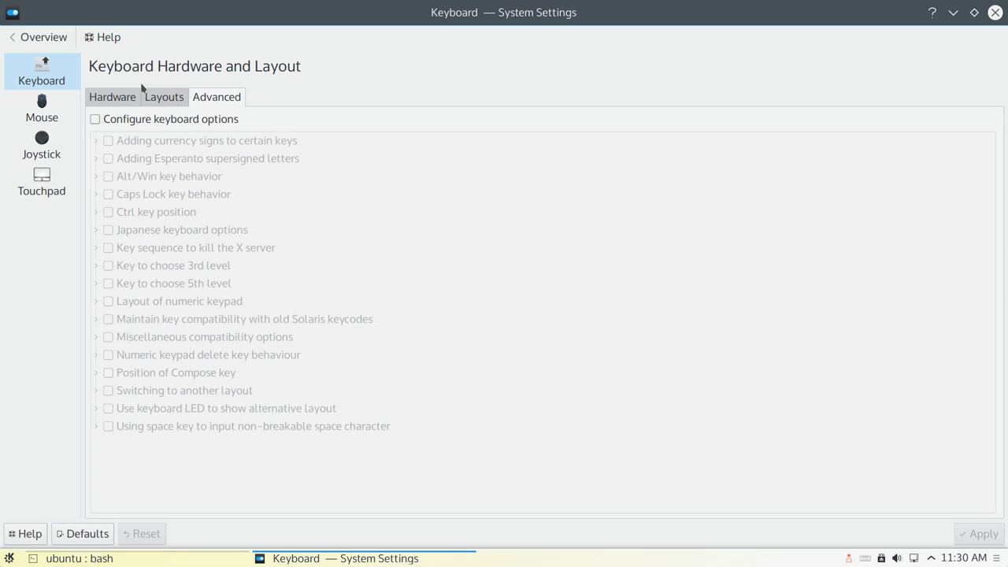
click(33, 128)
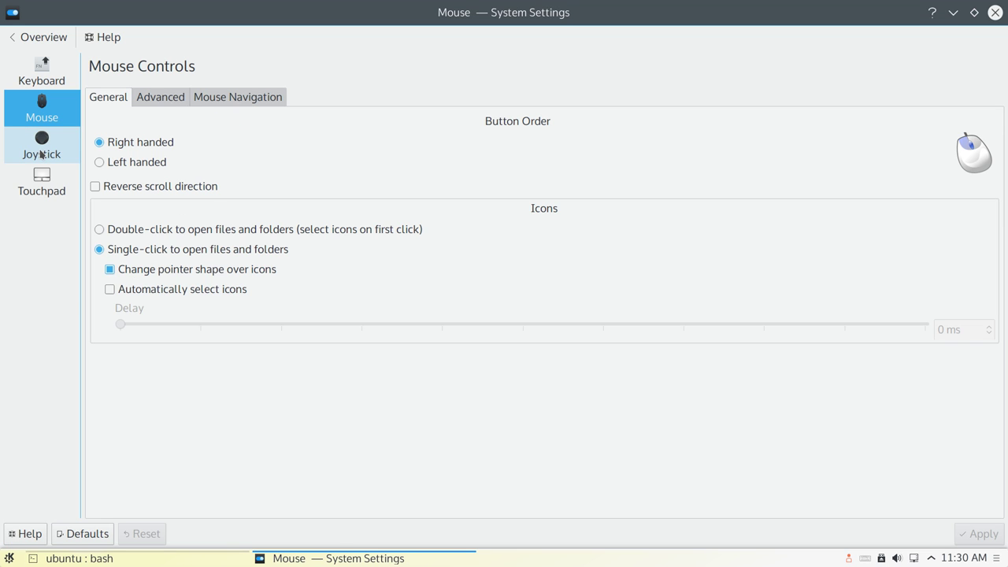
click(41, 154)
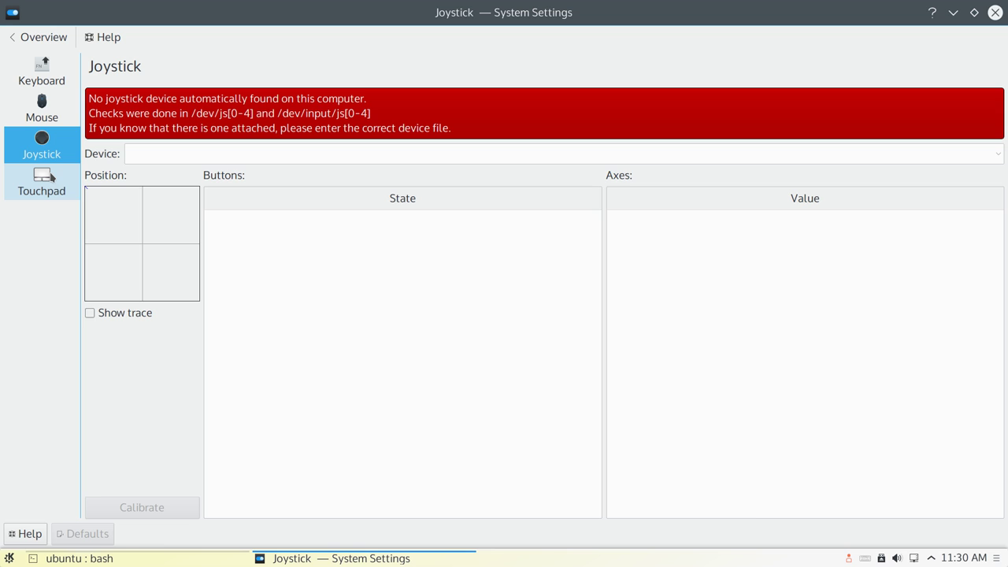
click(41, 175)
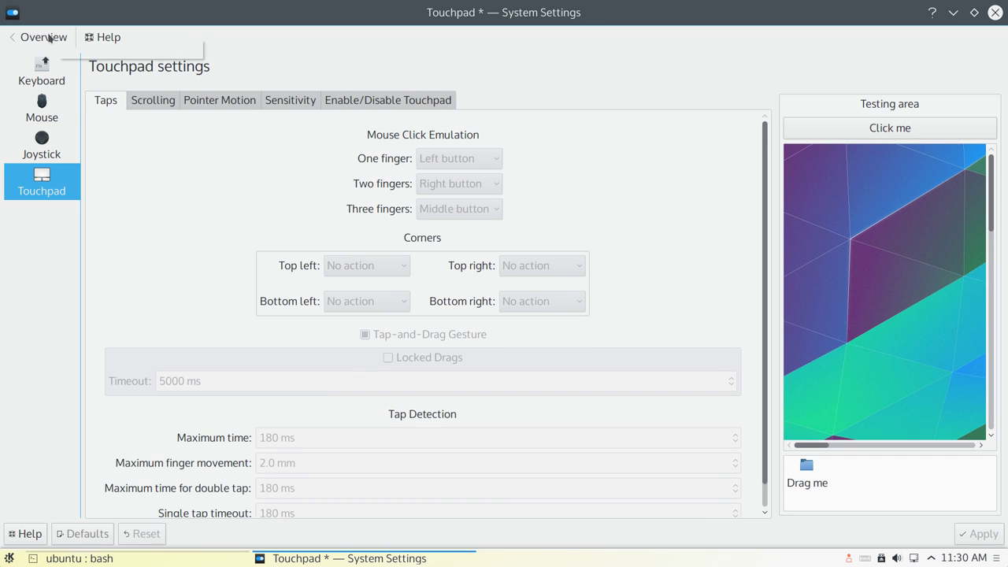
click(38, 38)
click(573, 303)
Step: View the Display Configuration and Compositor pages of the Display and Monitor module
click(129, 452)
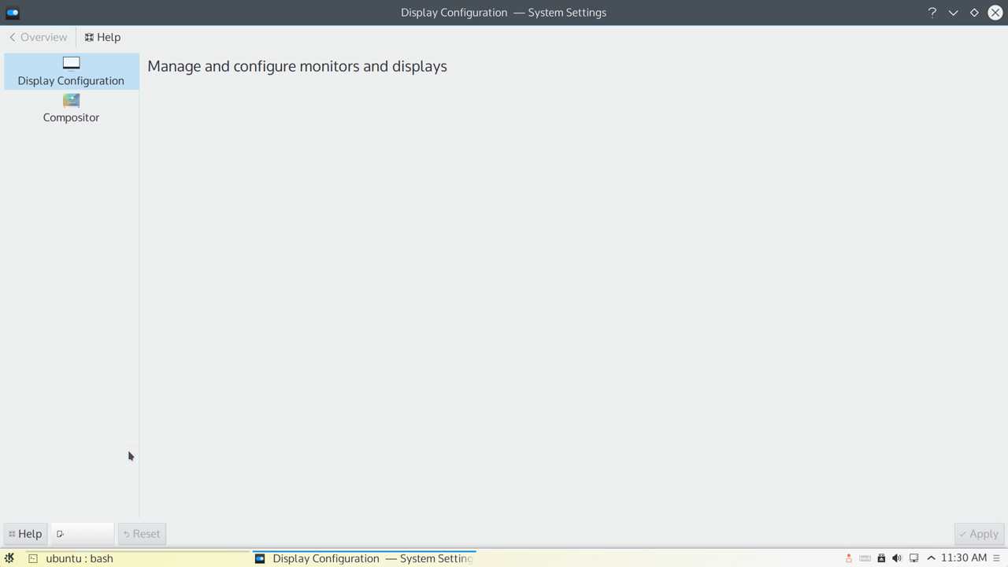
click(78, 117)
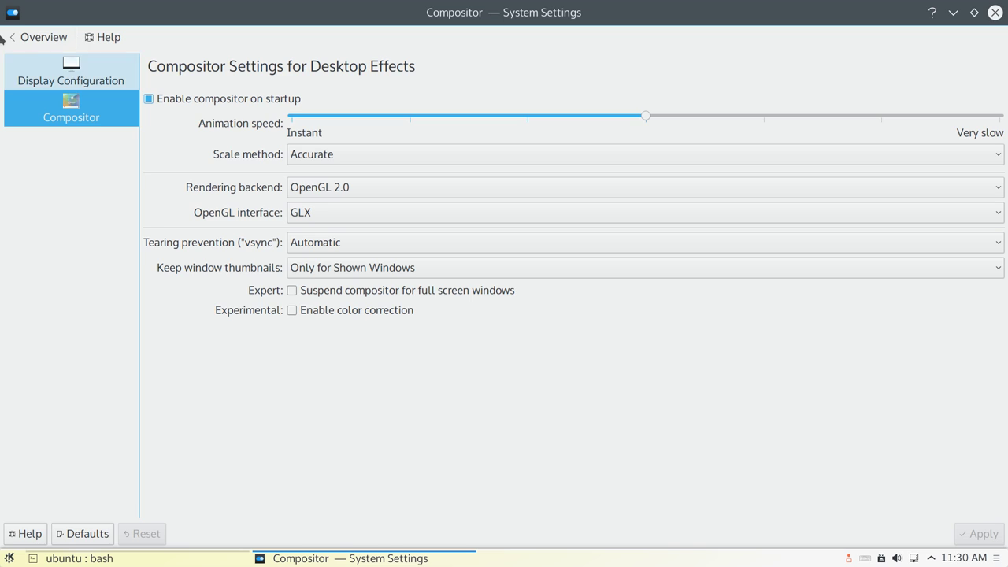
Step: View the Multimedia module's device preferences for the audio playback, audio recording and video recording categories, and return to the overview
click(33, 39)
click(183, 449)
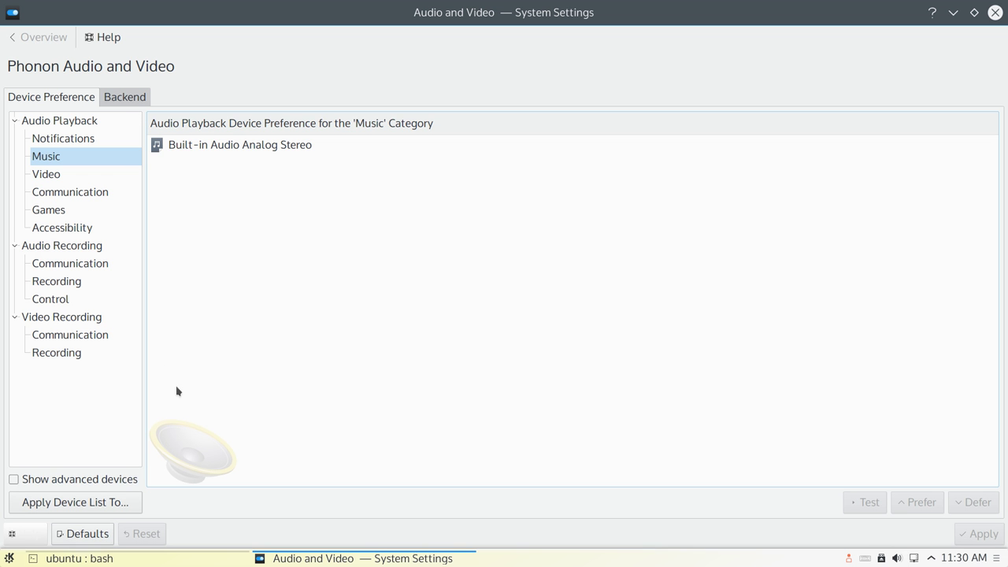
click(83, 182)
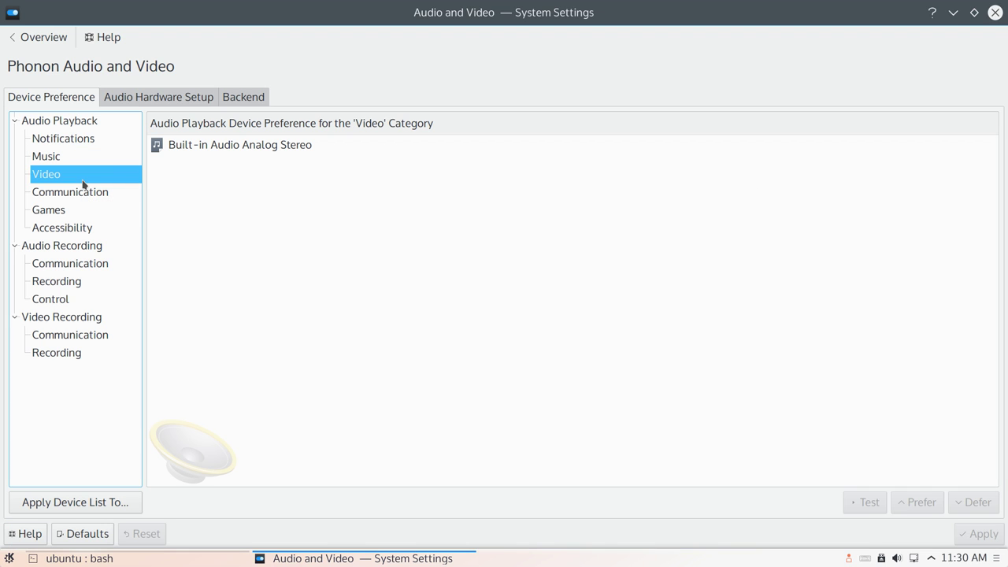
click(86, 271)
click(75, 288)
click(76, 303)
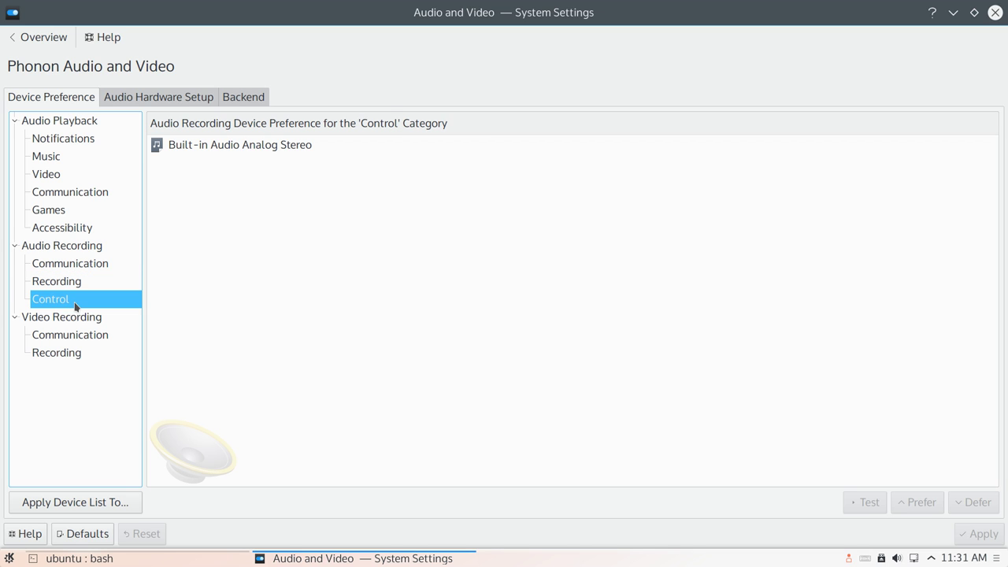
click(75, 350)
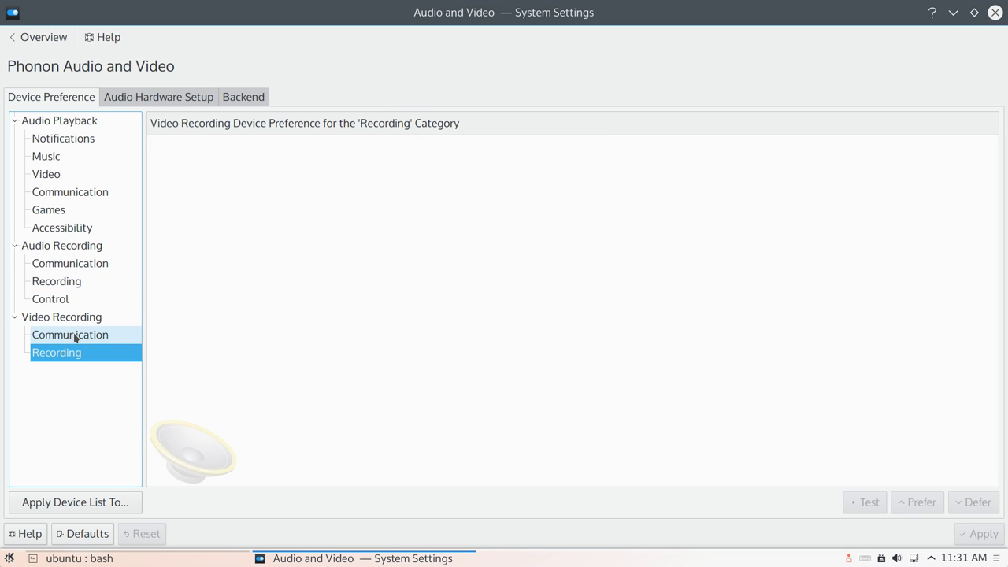
click(76, 337)
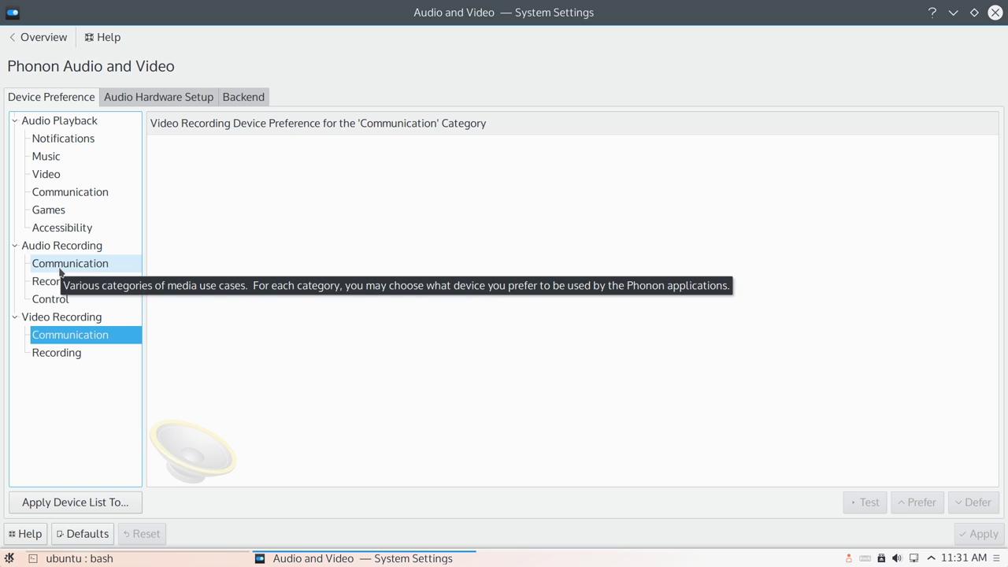
click(63, 139)
key(Down)
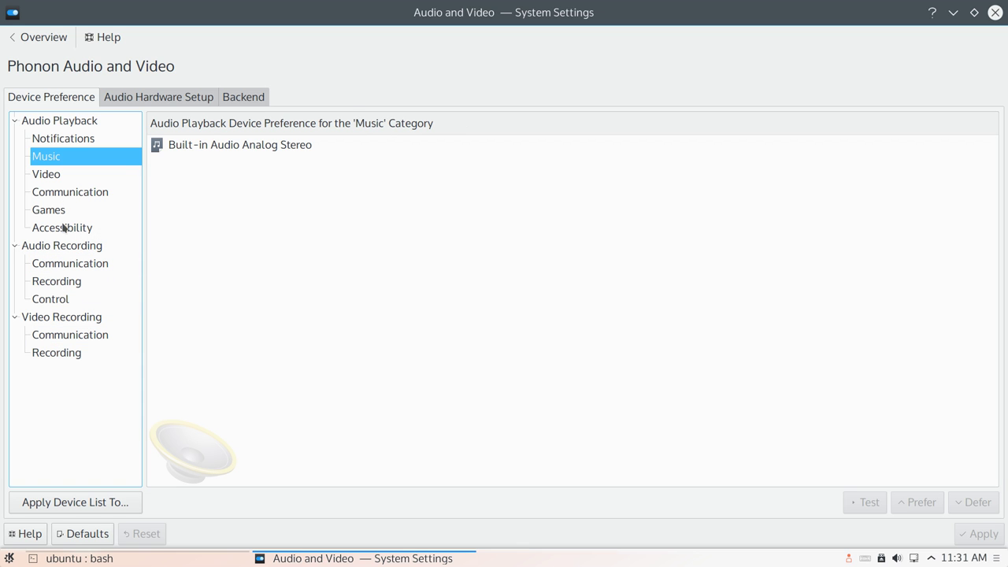
key(Down)
key(Down)
click(27, 44)
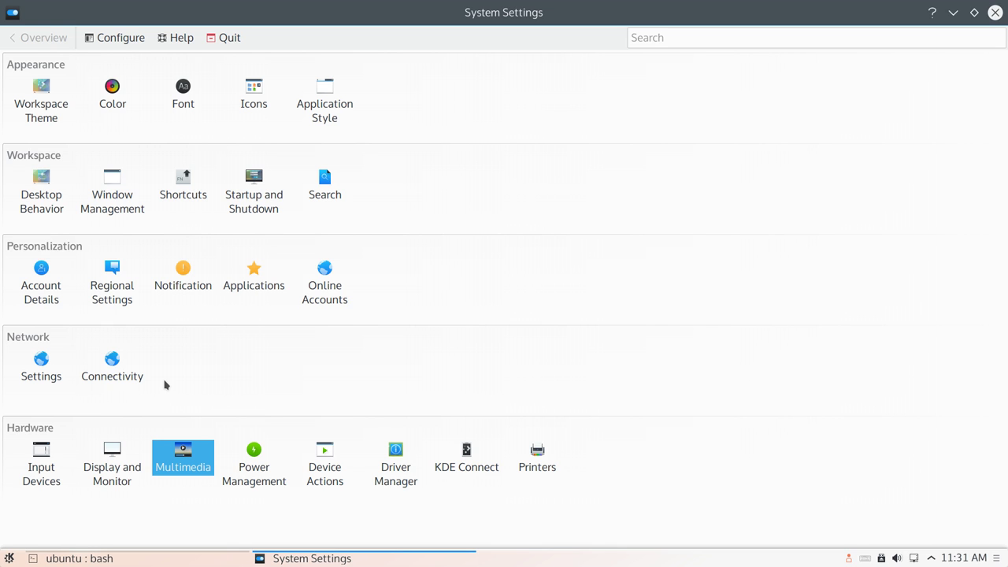
Step: View the Energy Saving page of Power Management, close System Settings and minimize the terminal to show the desktop
click(251, 471)
click(26, 38)
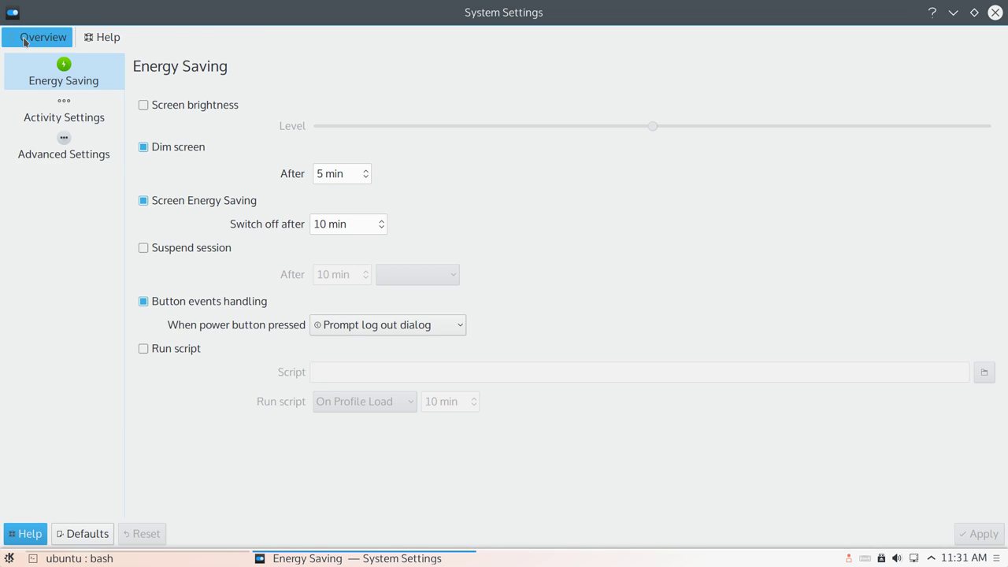
click(996, 13)
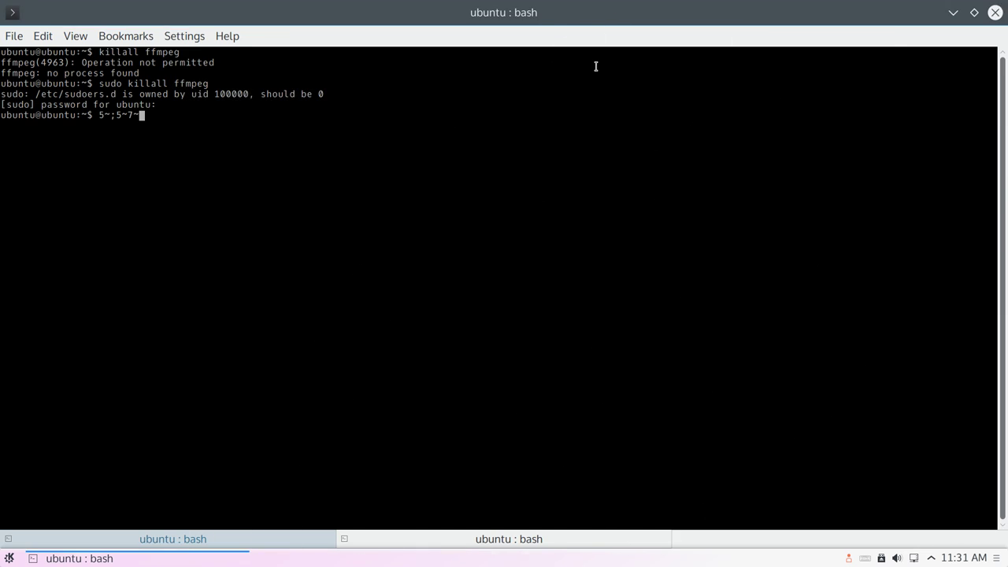
click(79, 559)
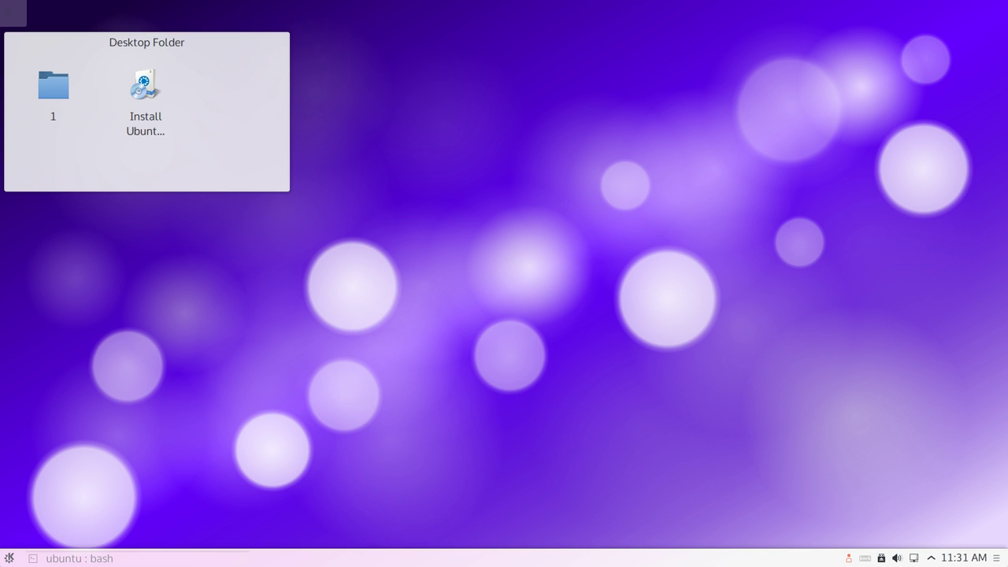
Step: Launch LibreOffice Math from the Mathematics category under Education in the application launcher
click(10, 559)
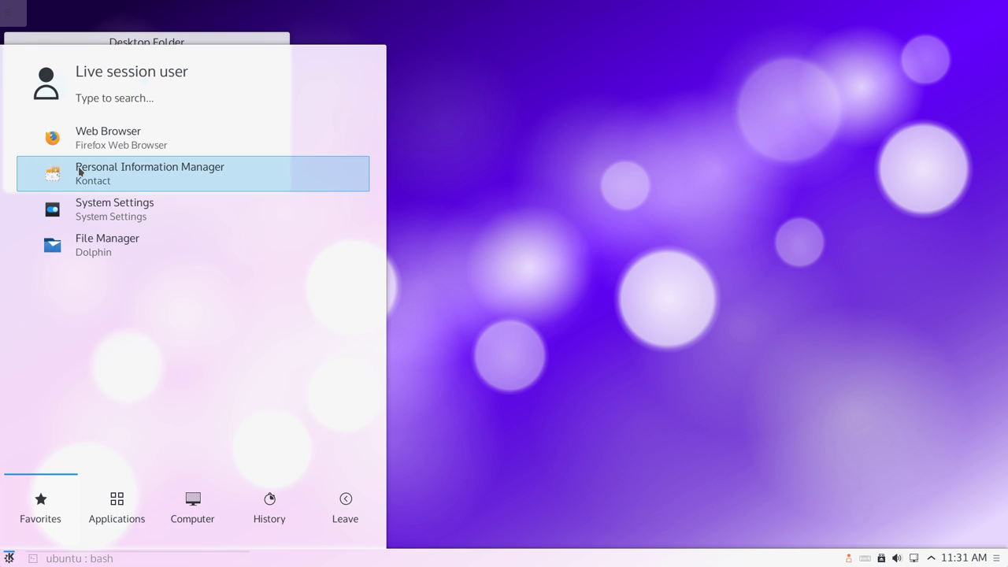
click(121, 520)
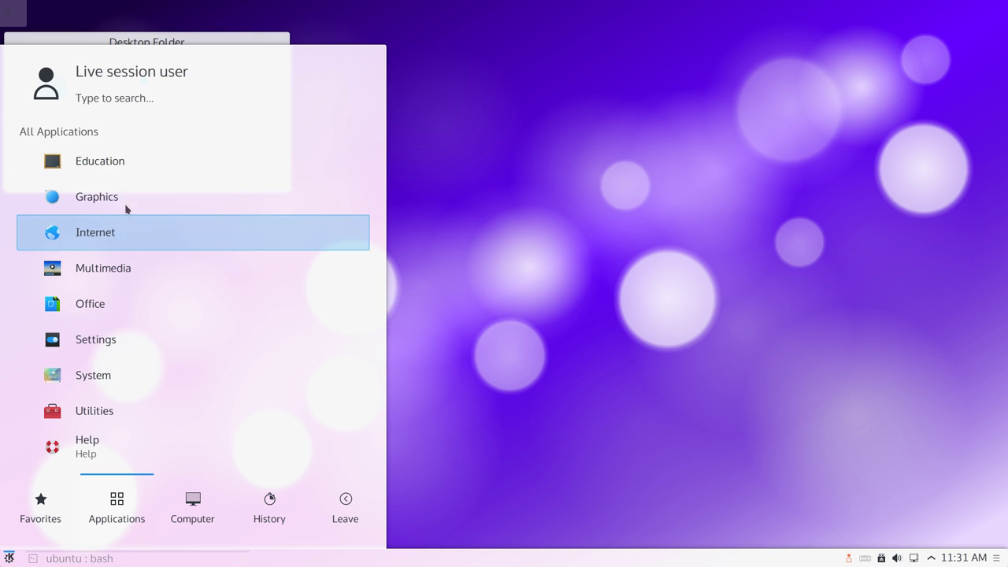
click(131, 160)
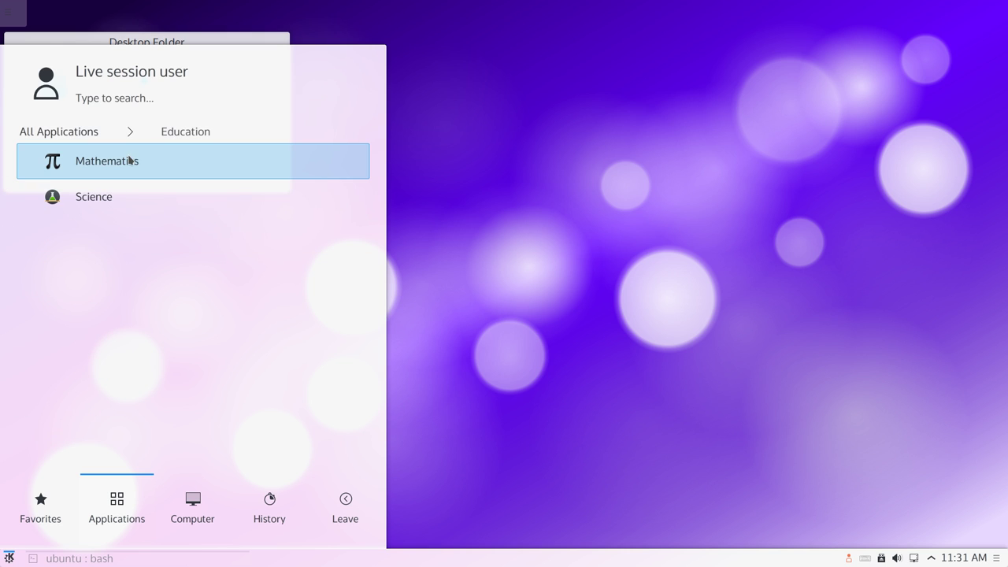
click(128, 165)
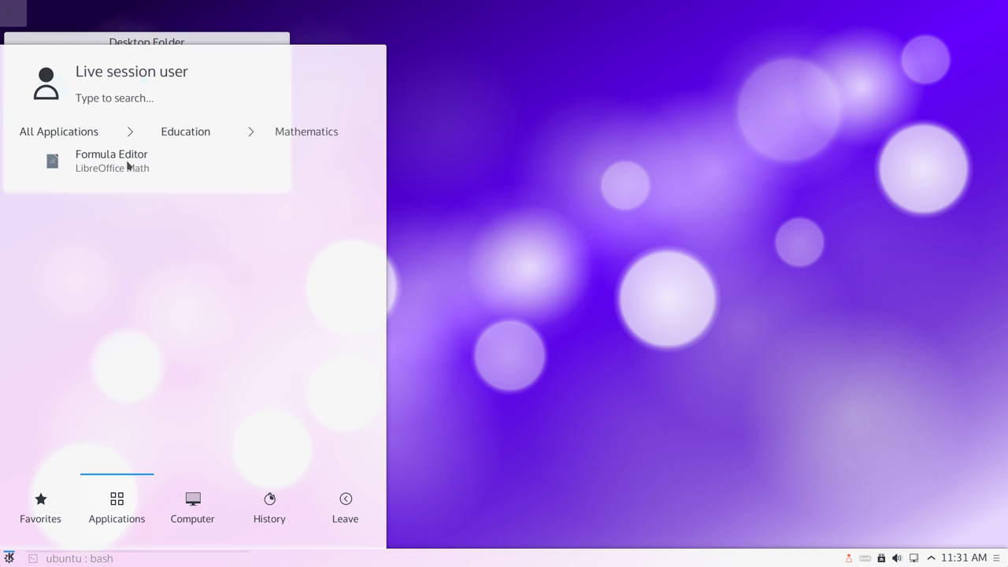
click(128, 165)
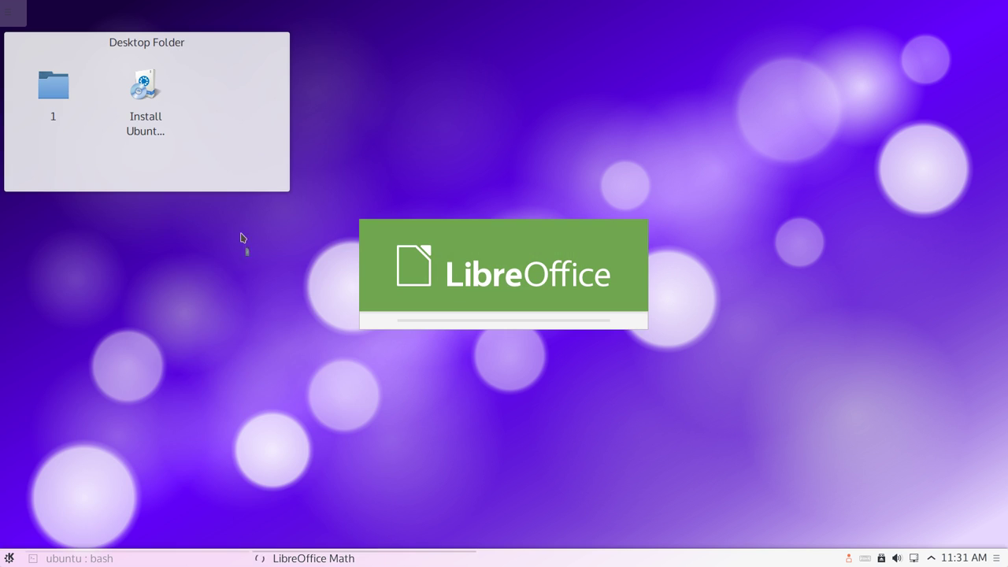
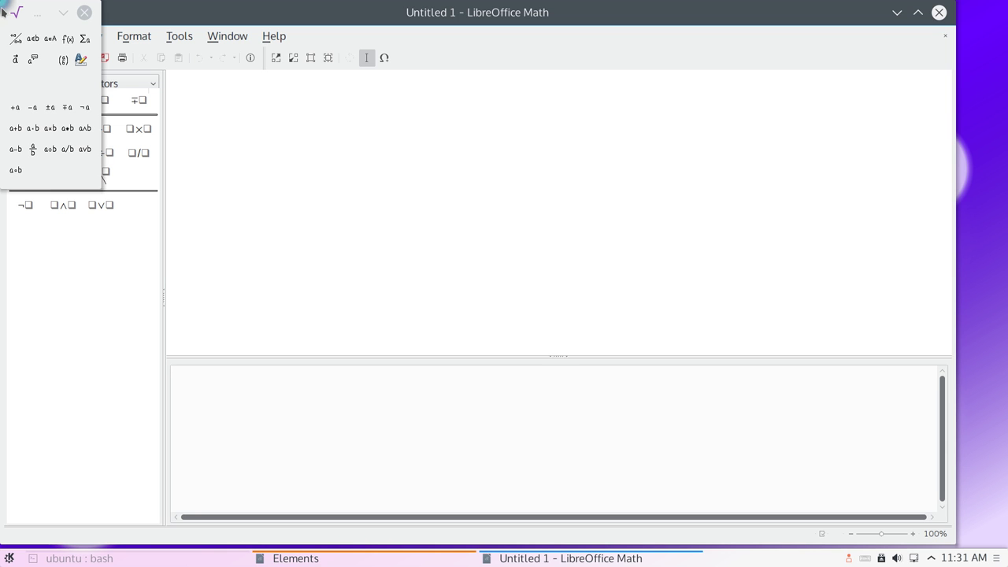
Step: Move the floating Elements window off the operators list, choose its Unary/Binary Operators category and place the cursor in the formula command area
drag(34, 15, 486, 203)
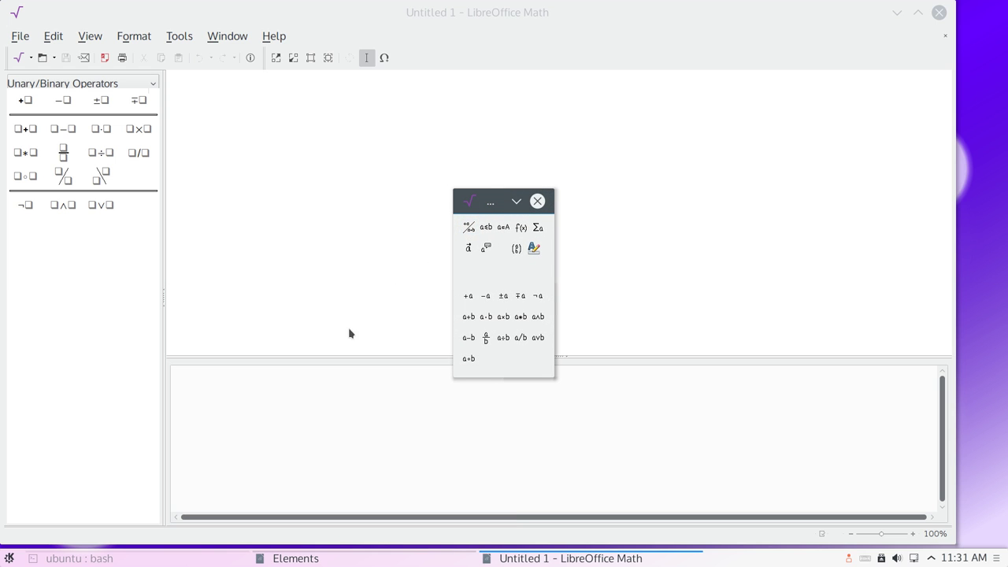
click(306, 430)
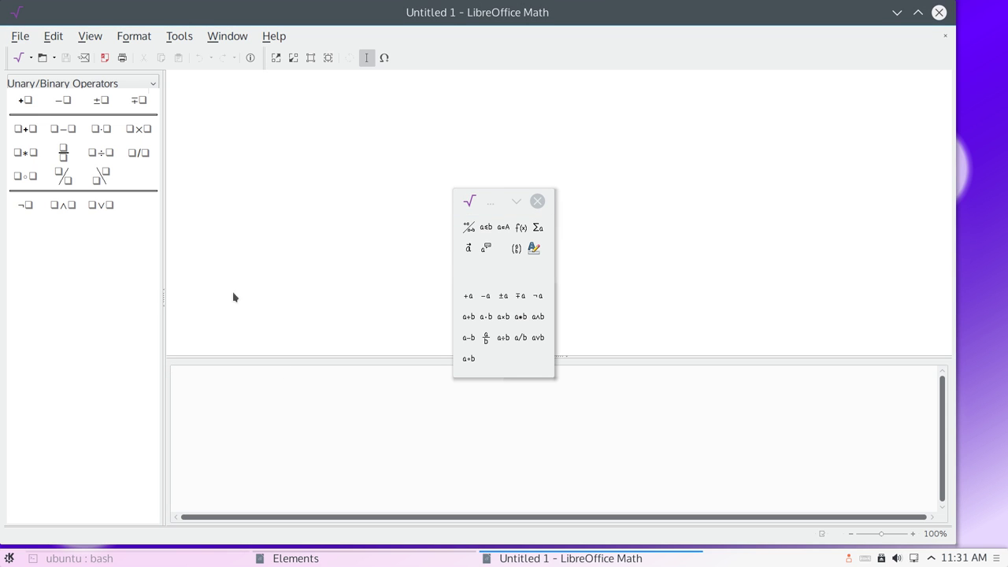
click(470, 236)
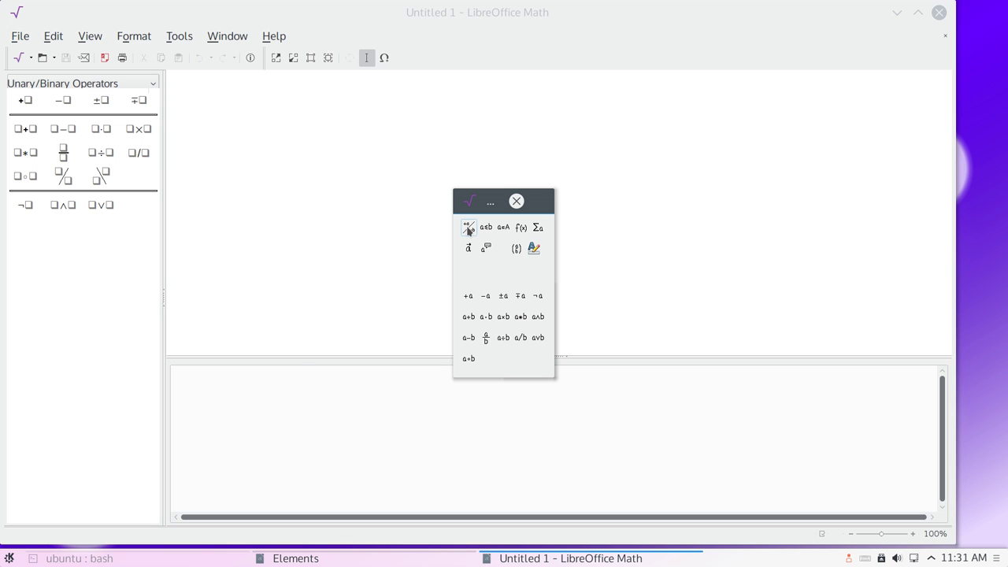
click(299, 349)
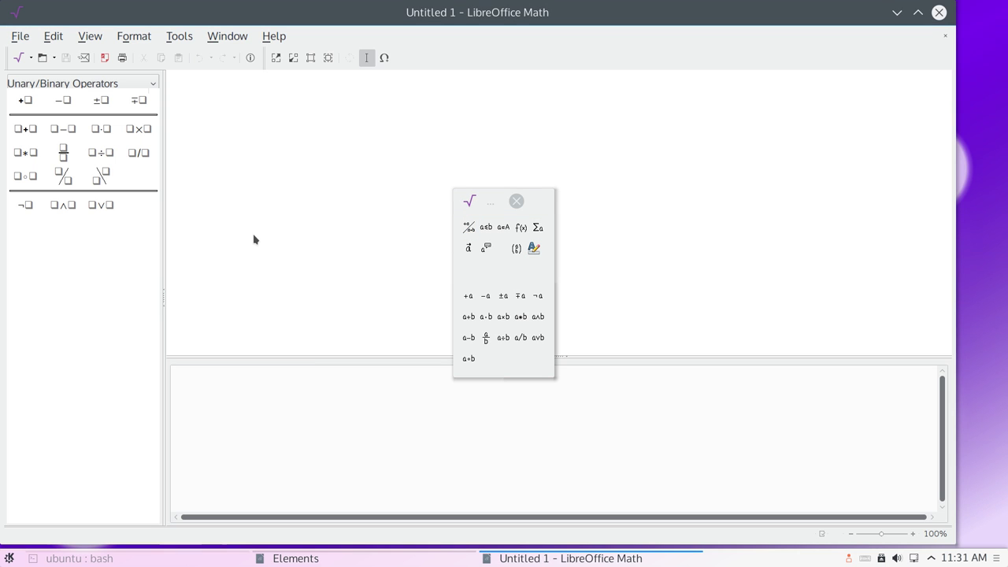
click(364, 400)
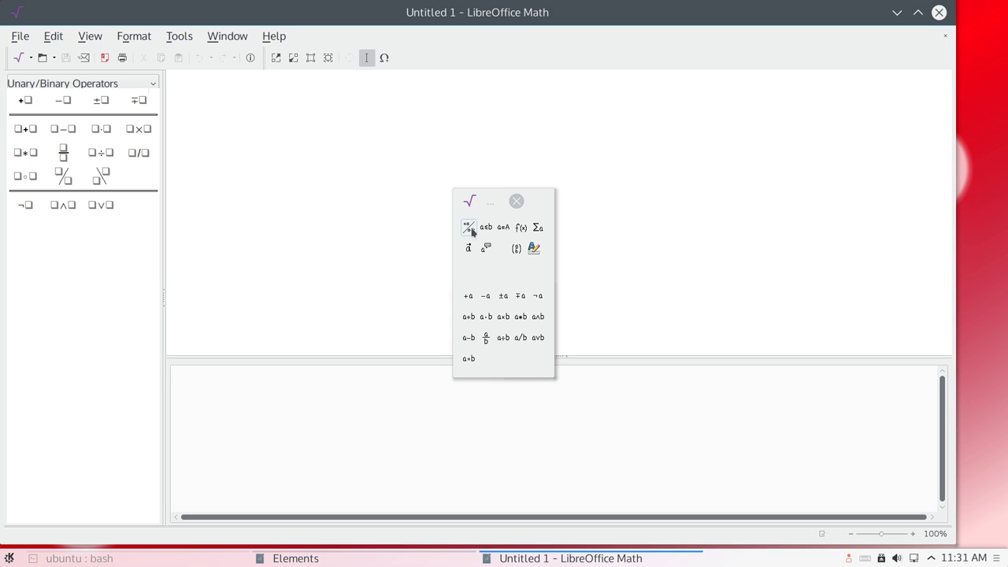
click(475, 228)
click(471, 228)
click(358, 411)
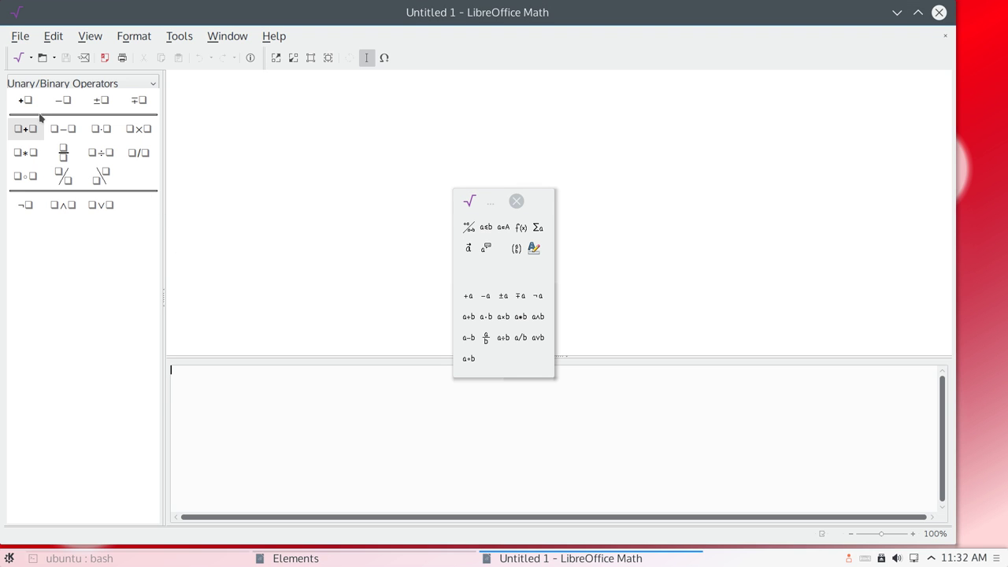
Step: Insert a wideslash fraction of 43 over 56 and move the Elements window clear of the formula preview
click(74, 184)
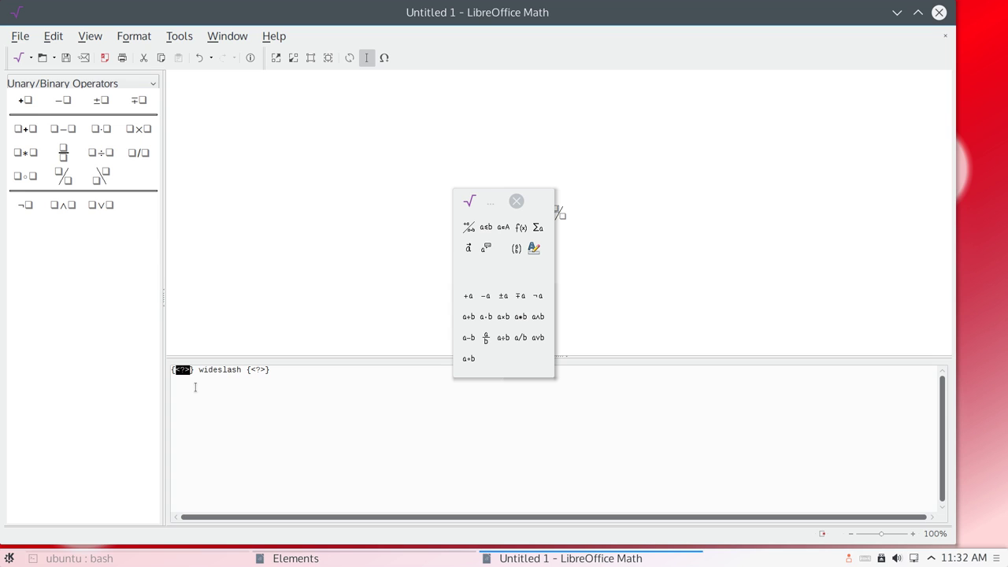
text(43)
drag(243, 369, 266, 369)
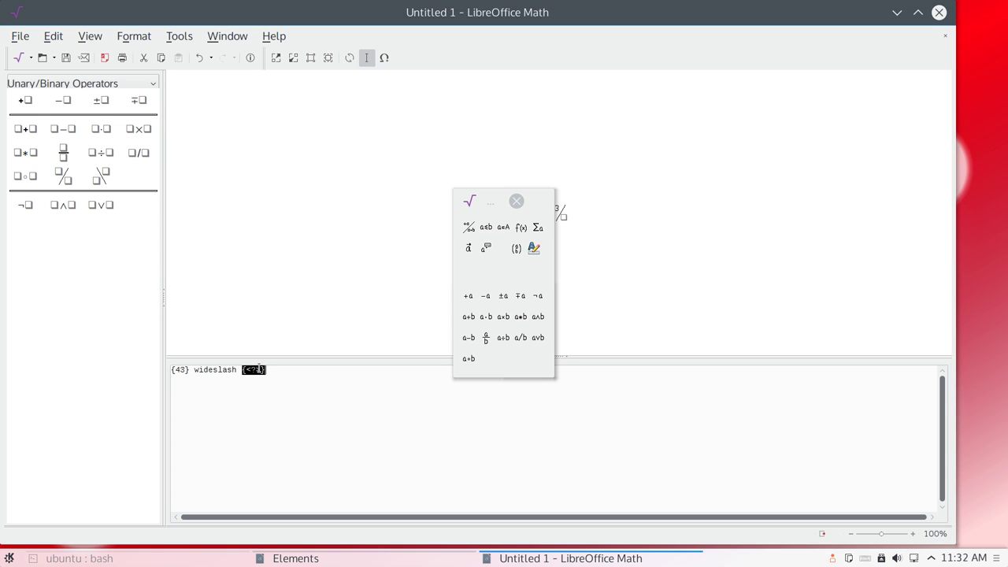
text(56)
drag(504, 201, 711, 163)
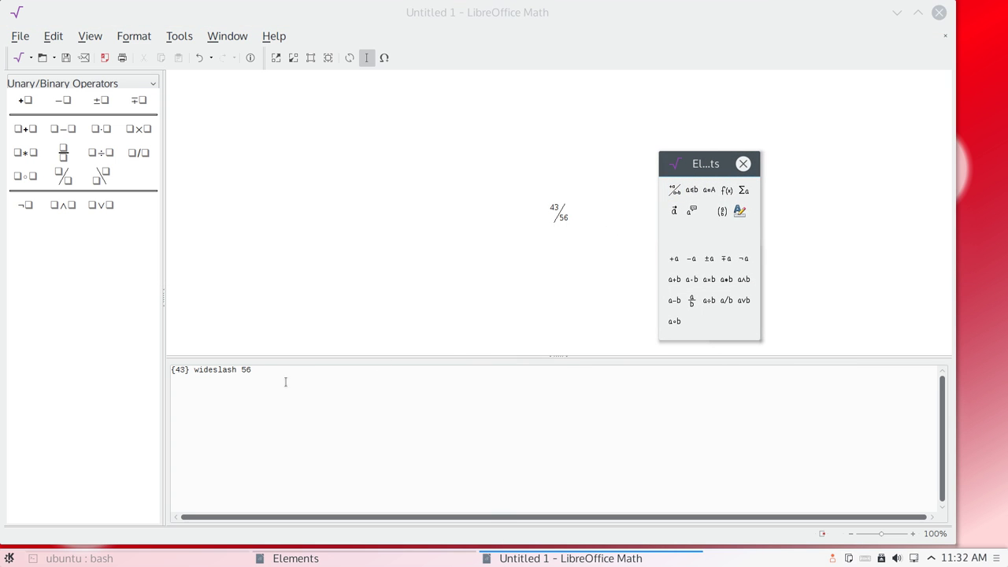
Step: Add a times operation with the operands 43 and 322 after the fraction
click(254, 382)
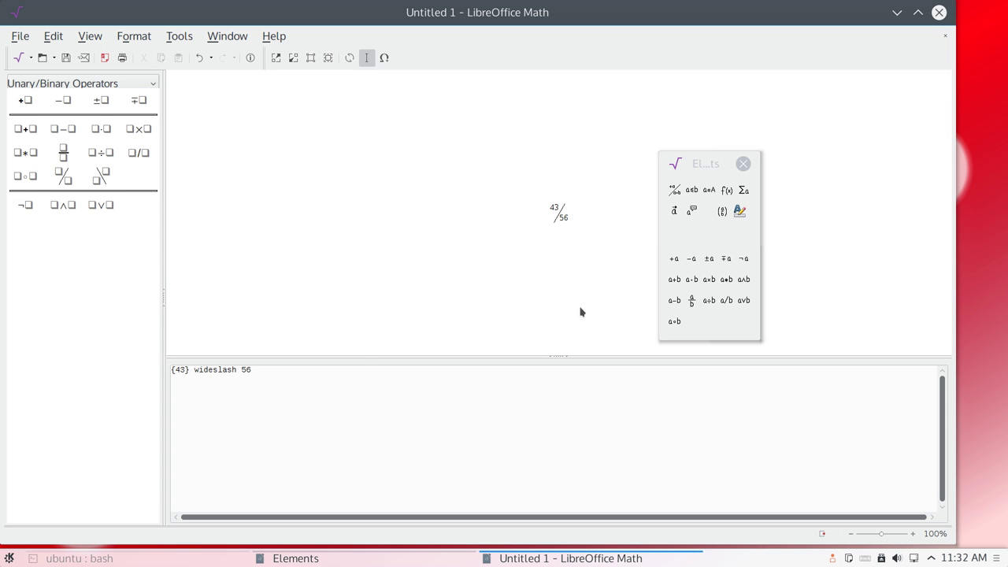
click(706, 282)
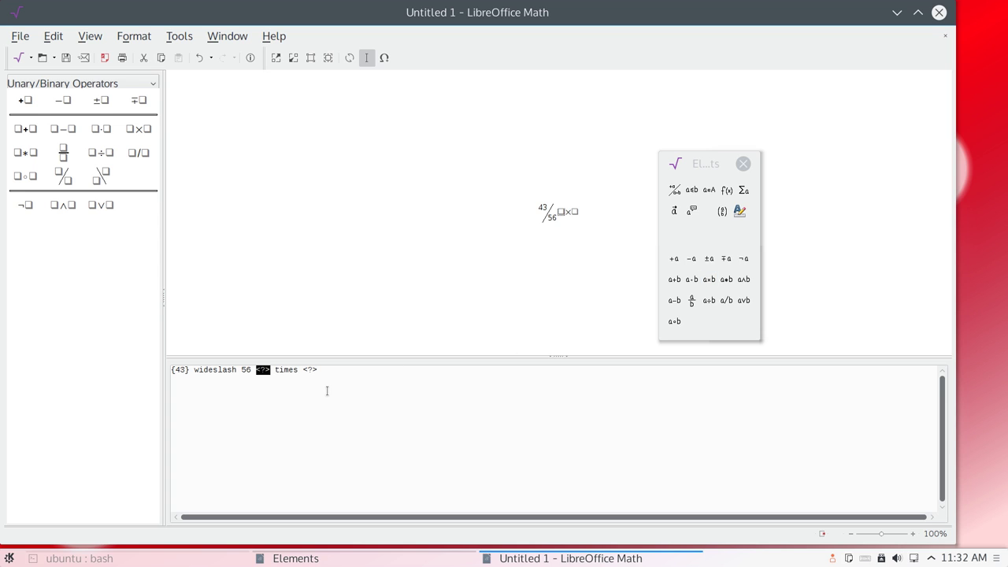
text(43)
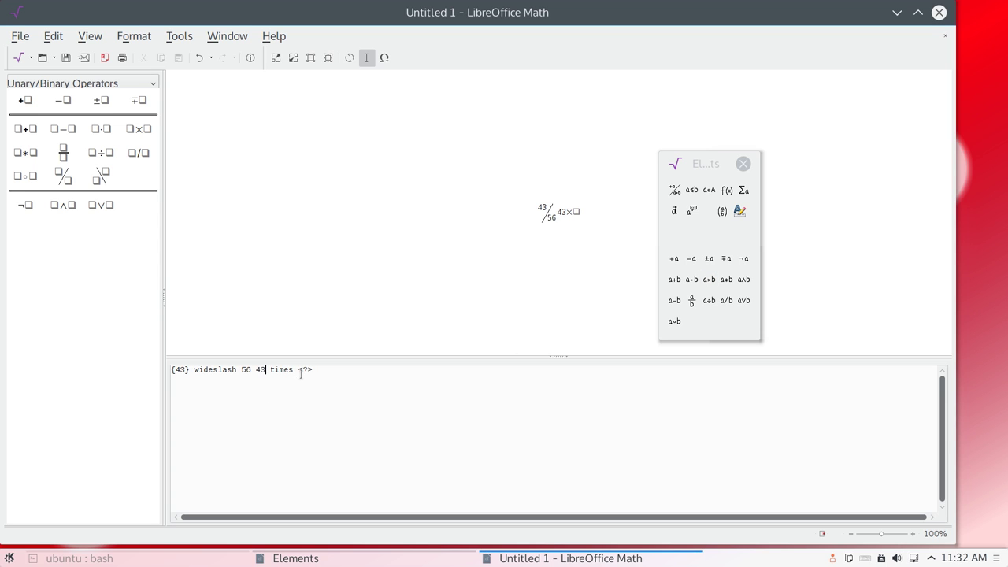
double_click(302, 370)
text(322)
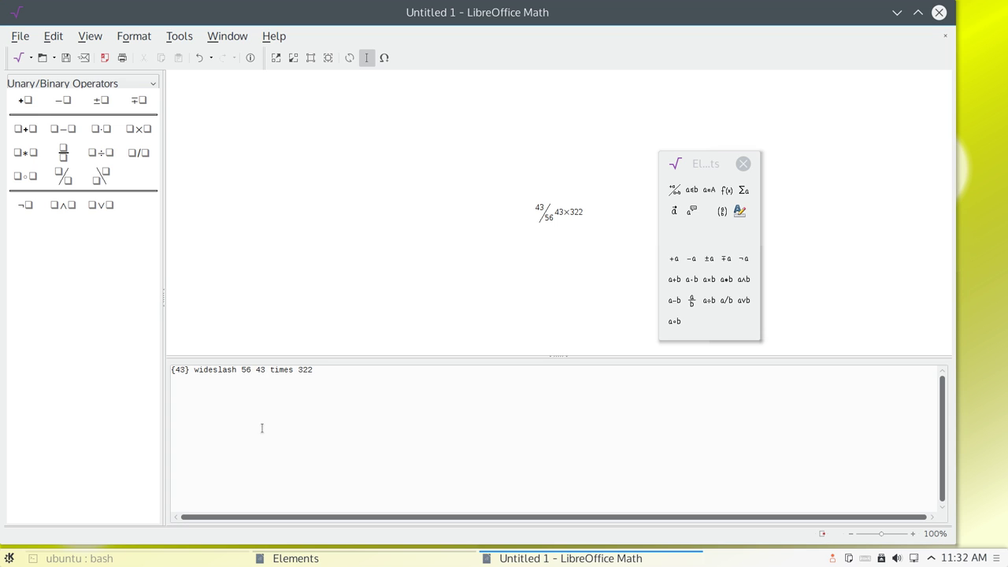
Step: Insert an asterisk between the fraction and the product, and enclose 43 times 322 in parentheses
text(*)
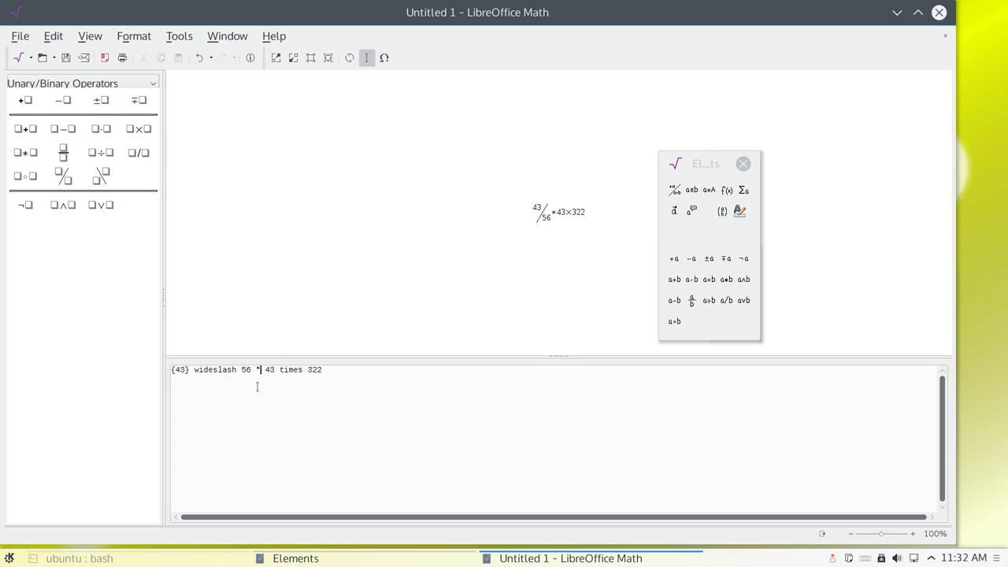
text(()
key(End)
text())
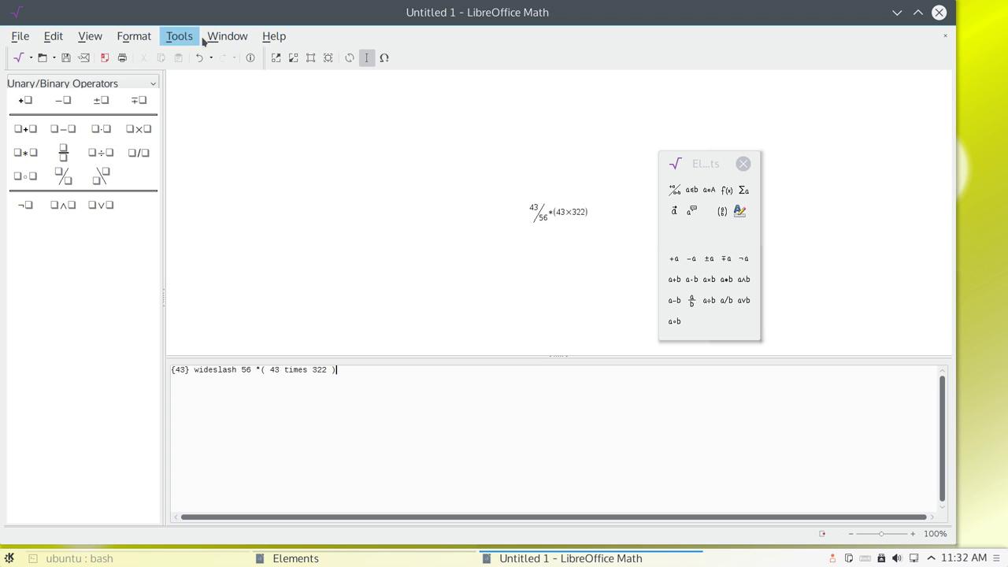
Step: View the About LibreOffice information and close it
click(274, 37)
click(344, 135)
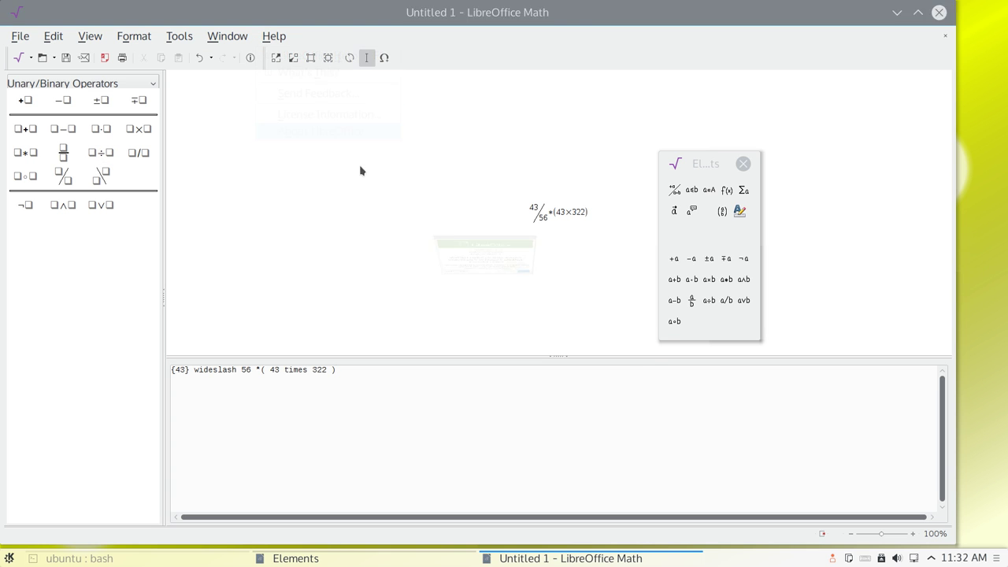
click(608, 404)
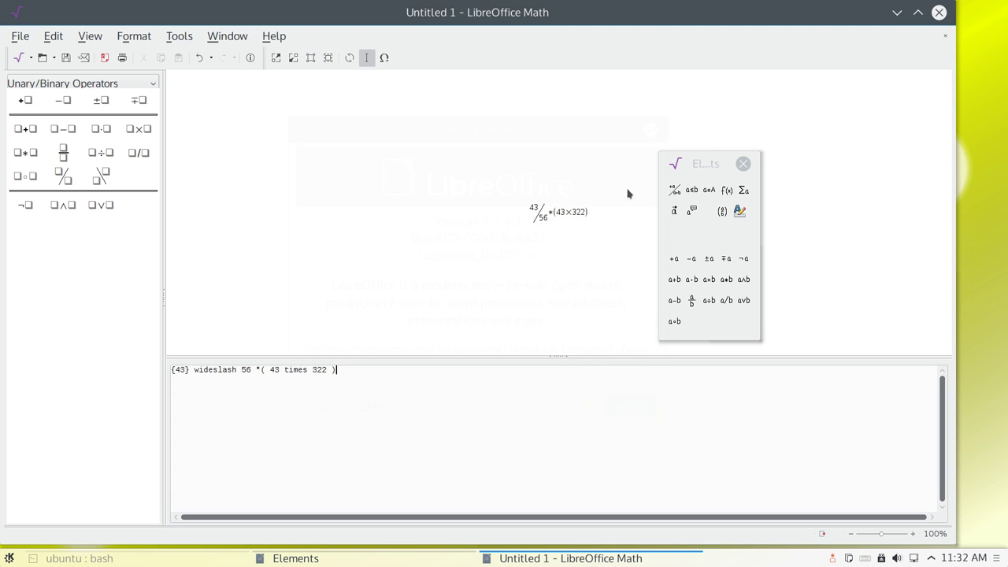
Step: Close the floating Elements window, then bring up the About LibreOffice information once more and dismiss it
click(743, 163)
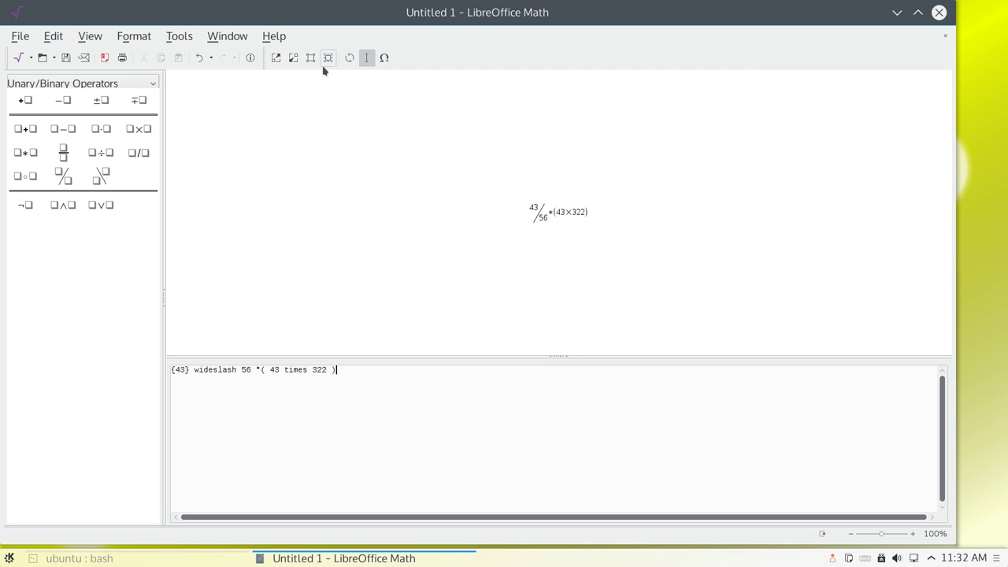
click(262, 41)
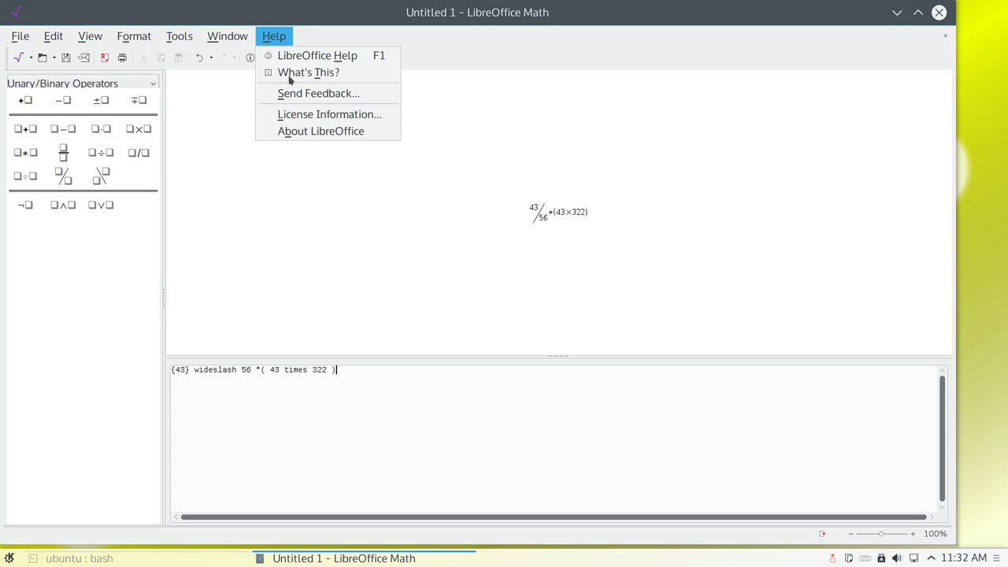
click(348, 132)
drag(238, 44, 605, 167)
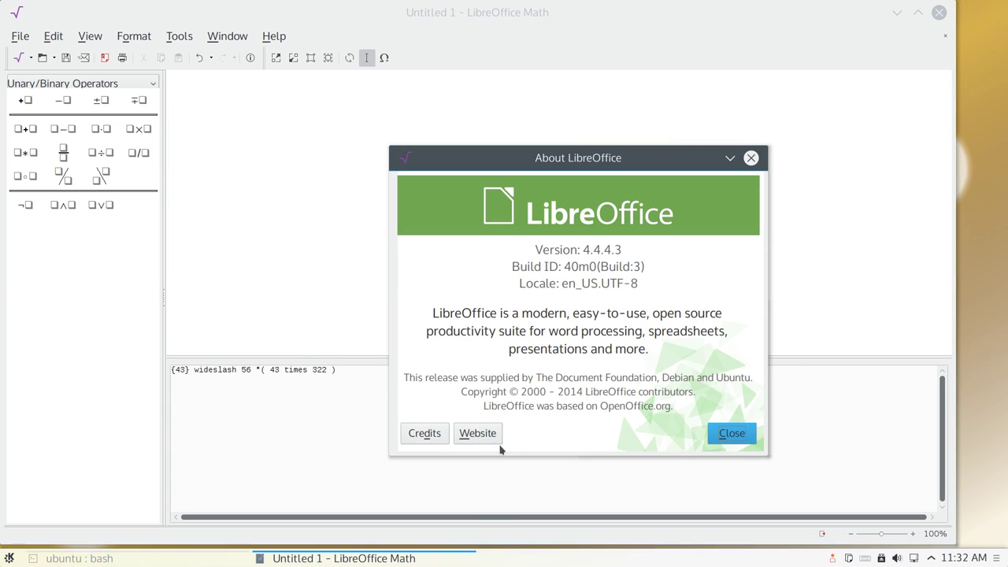
click(727, 435)
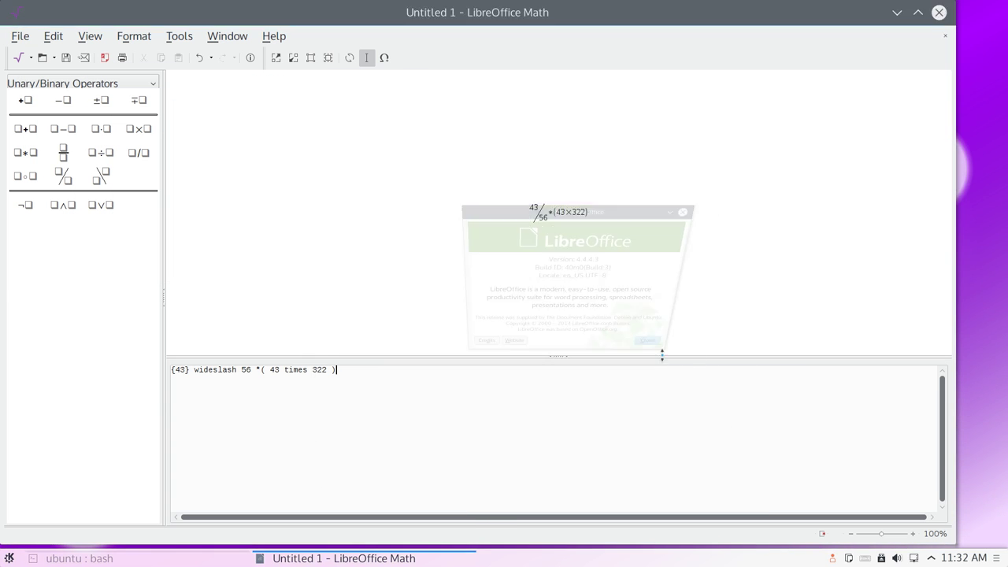
Step: Open the LibreOffice options and look through the General, Memory, View, Print and Colors pages
click(224, 40)
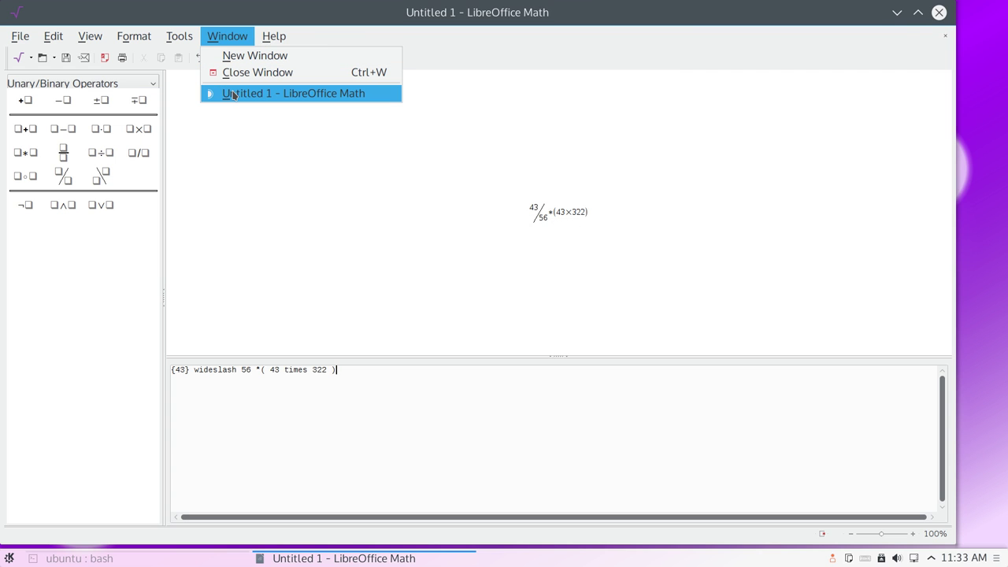
mouse_move(178, 36)
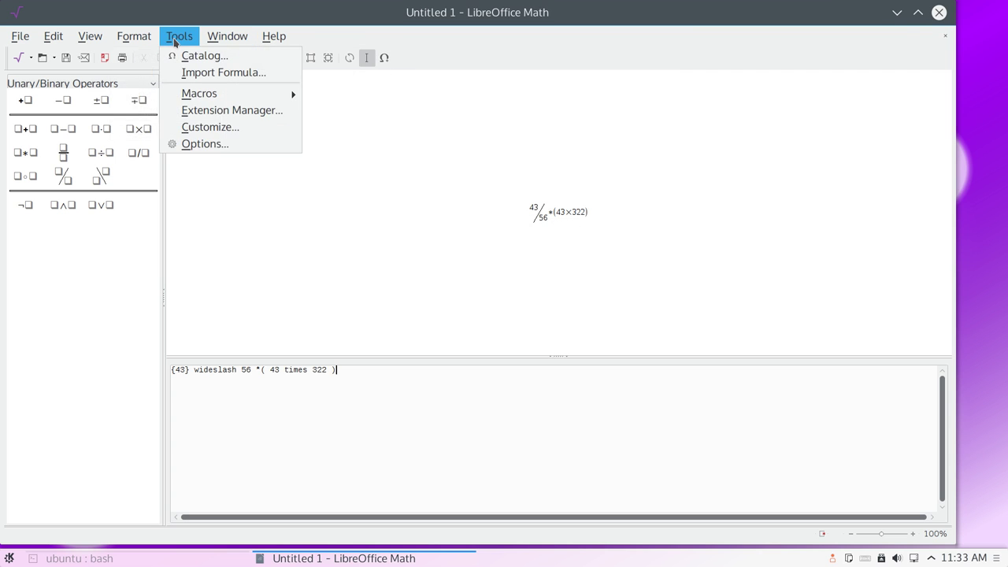
mouse_move(195, 98)
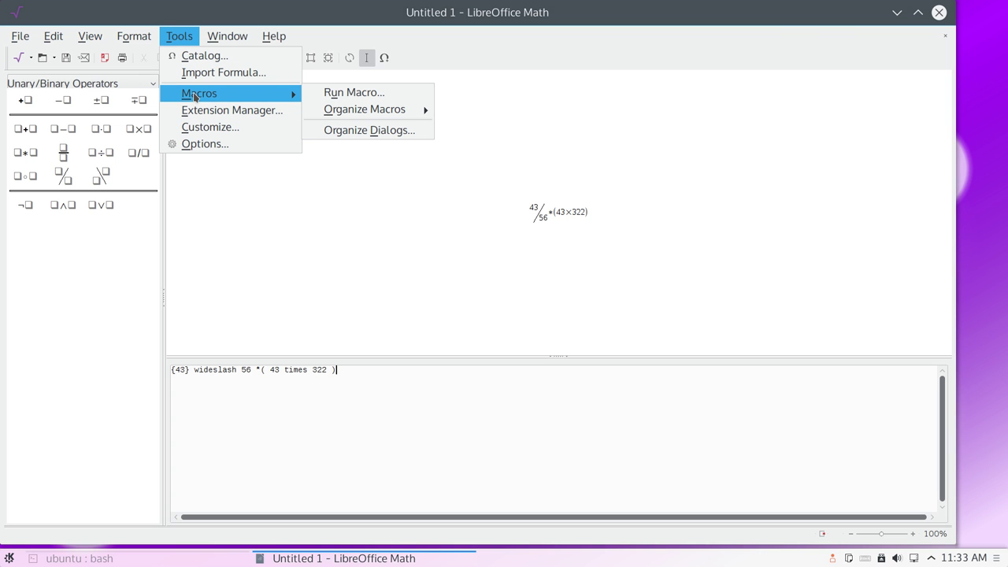
click(205, 143)
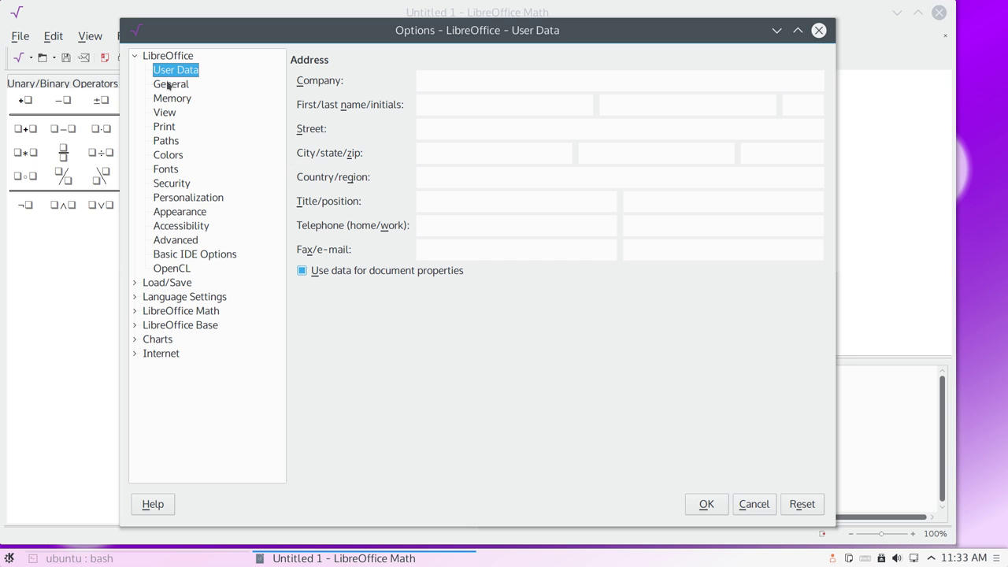
click(168, 85)
click(171, 102)
click(172, 114)
click(178, 131)
click(178, 156)
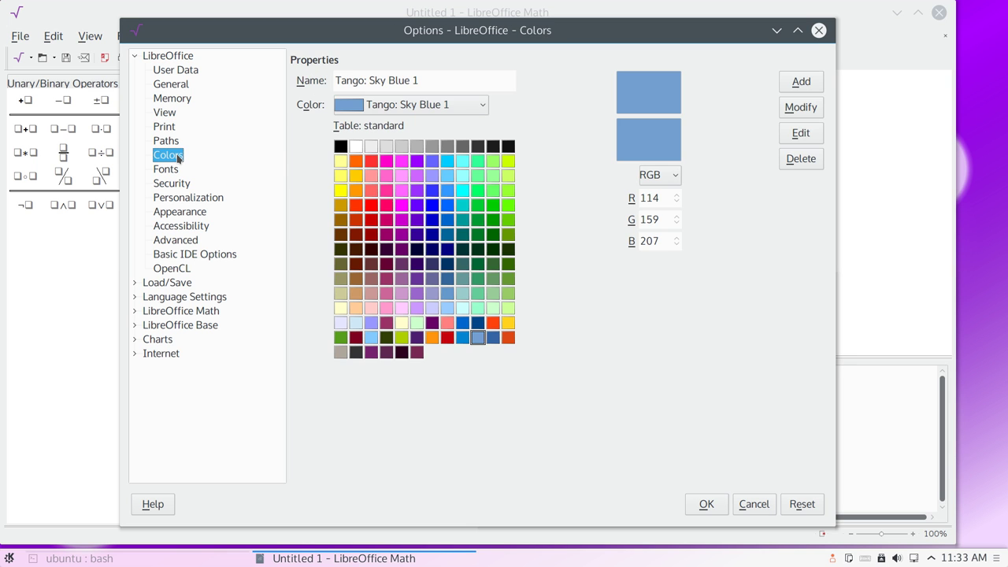
Step: Look through the Paths, Fonts, Security, Personalization and Accessibility pages of the LibreOffice options
click(177, 142)
click(177, 169)
click(177, 183)
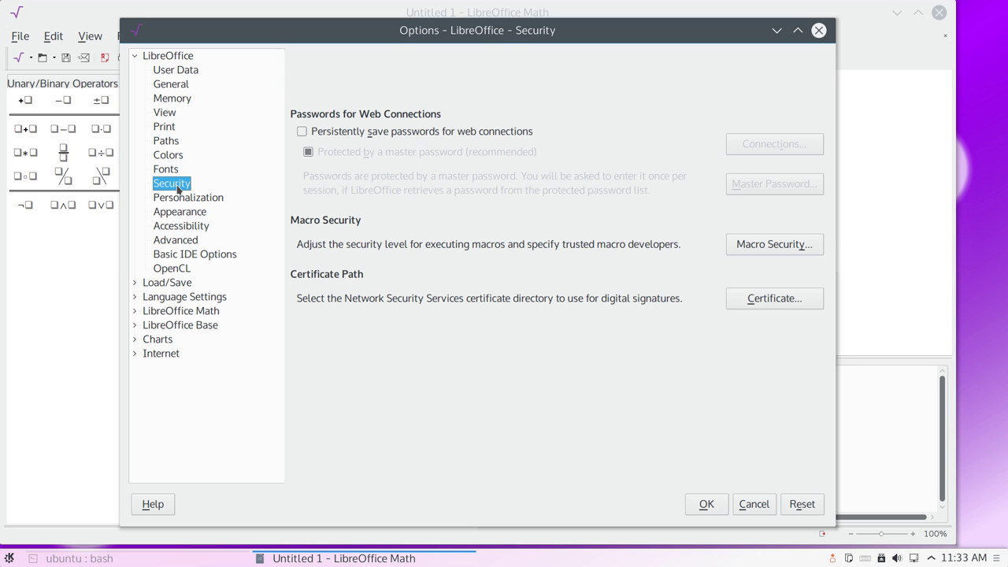
click(185, 198)
click(181, 228)
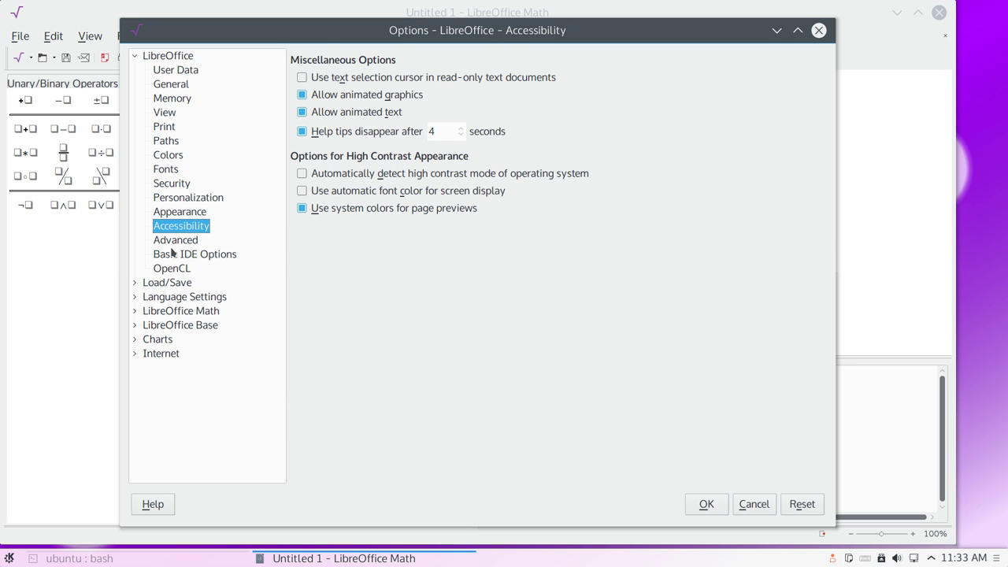
Step: Expand the Load/Save options and examine the General, VBA Properties, Microsoft Office and HTML Compatibility pages
click(134, 283)
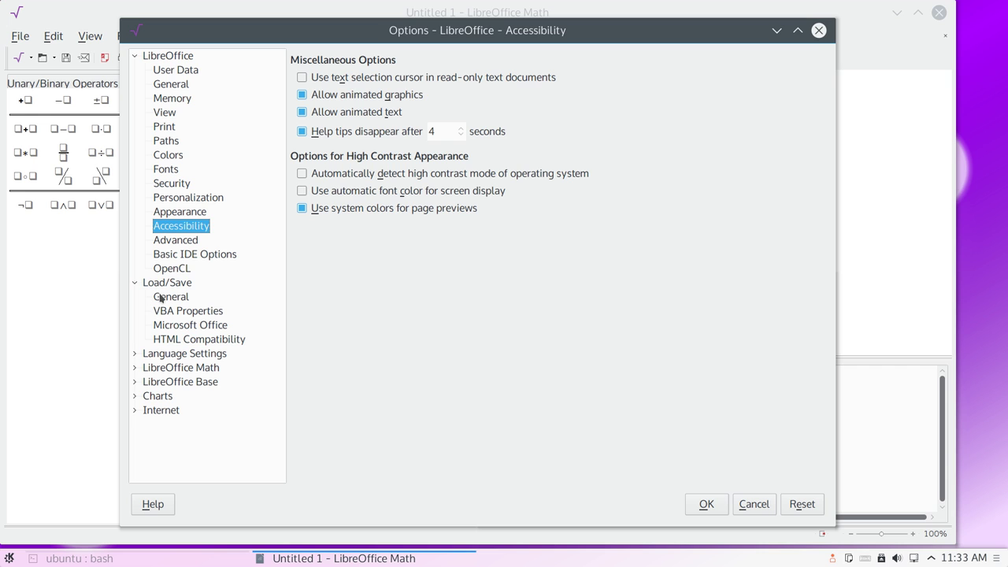
click(160, 297)
click(173, 311)
click(181, 326)
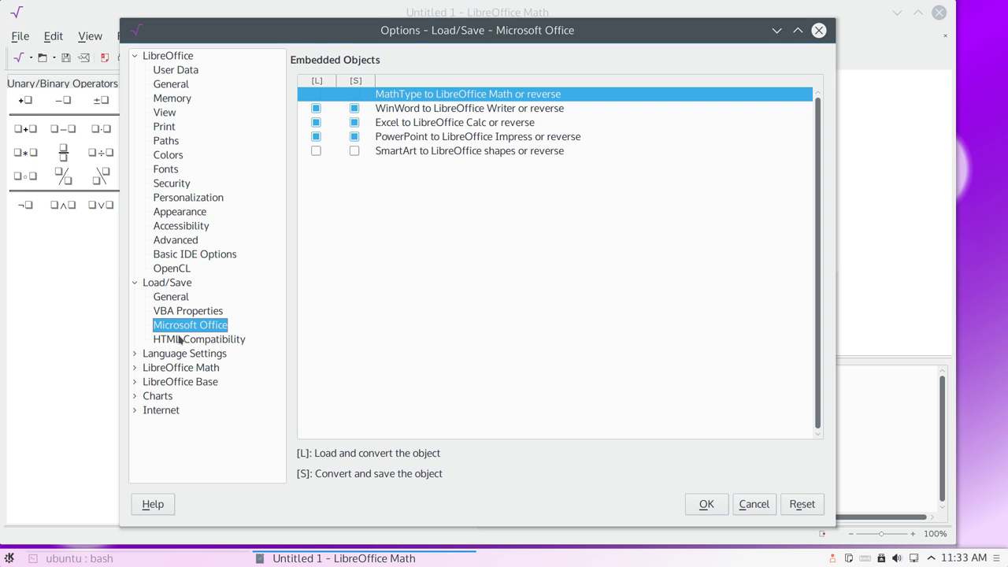
click(180, 340)
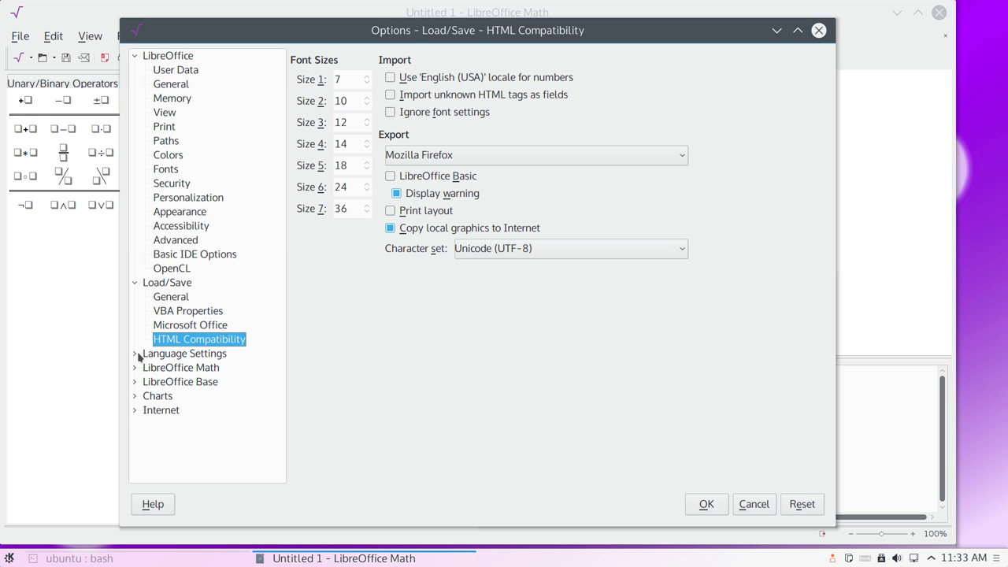
Step: Expand the Language Settings options and examine the Languages and Writing Aids pages
click(135, 354)
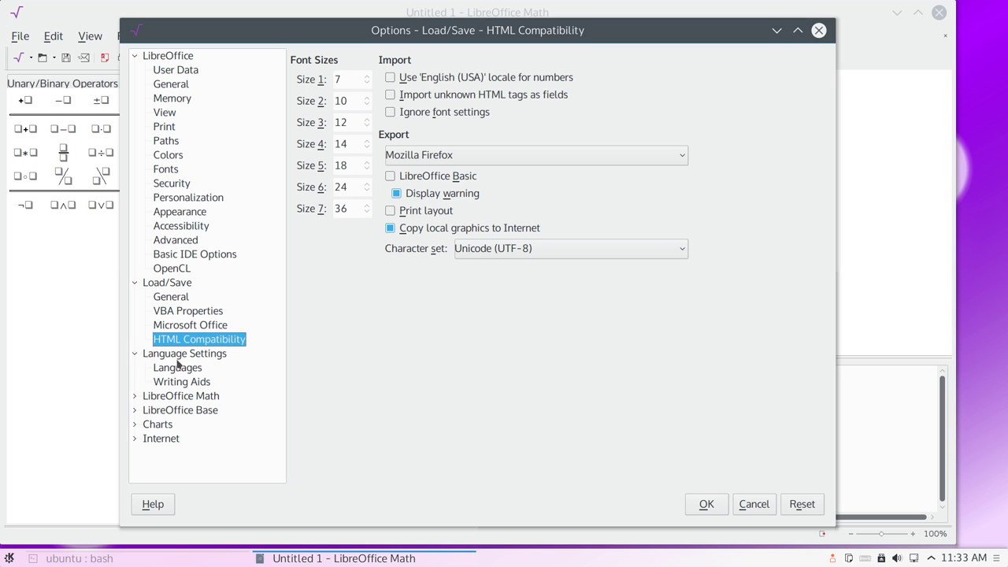
click(178, 356)
click(182, 381)
click(178, 367)
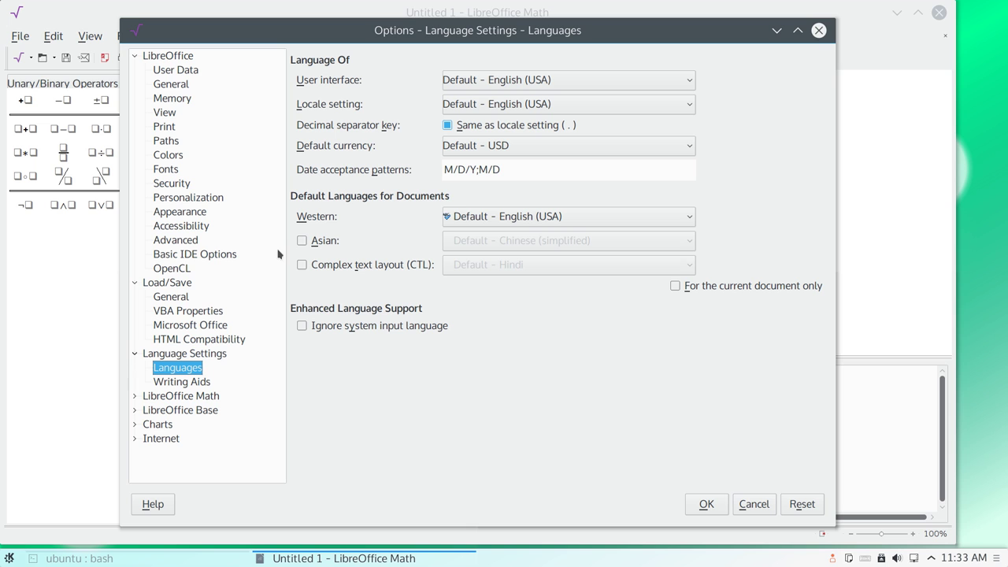
click(206, 382)
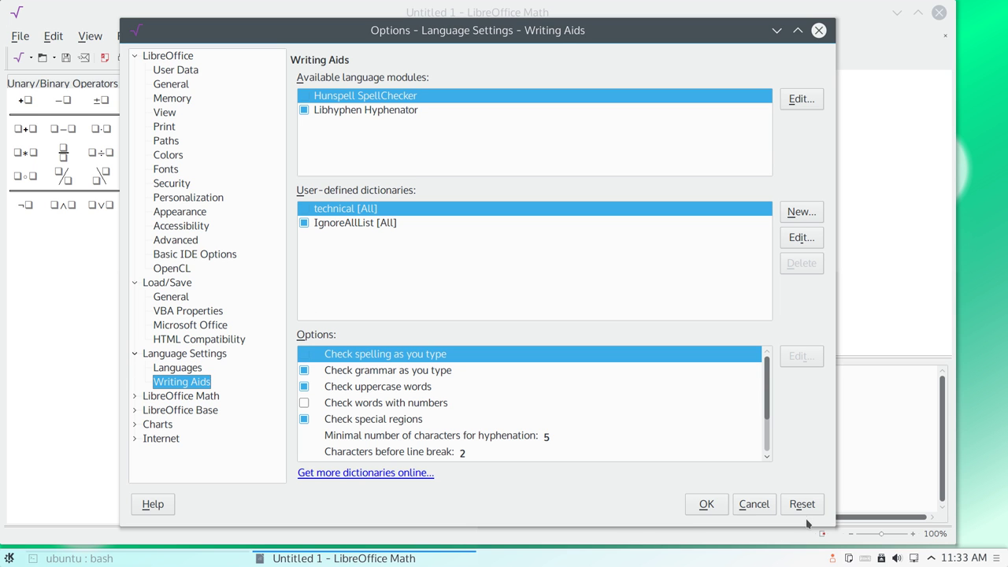
Step: Accept the Writing Aids options and close the LibreOffice Math formula document without saving its changes
click(693, 513)
click(227, 37)
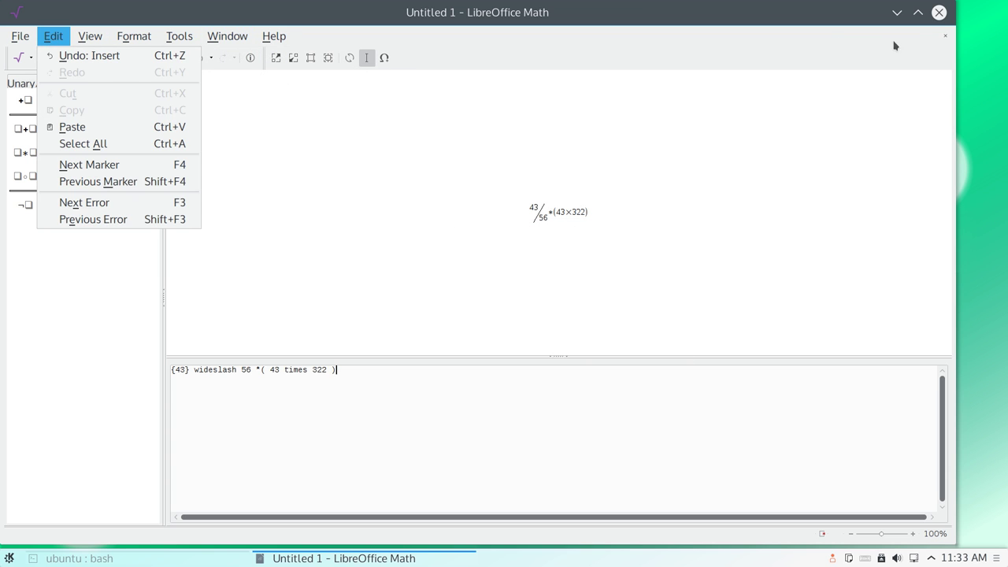
click(940, 12)
click(940, 11)
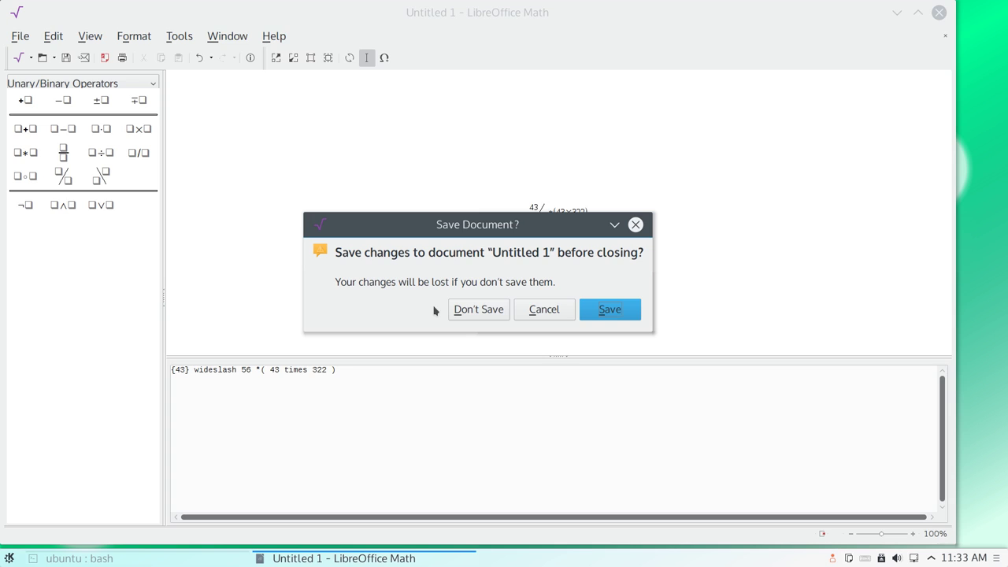
click(468, 308)
Step: Check the Mathematics programs in the Education category, and launch the Okular document viewer from the Graphics category
click(9, 558)
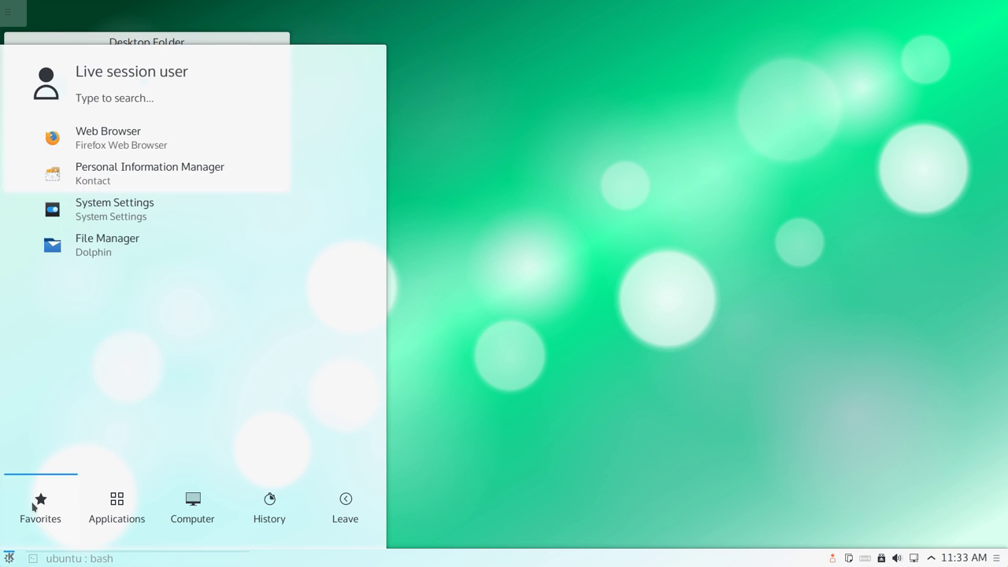
click(126, 525)
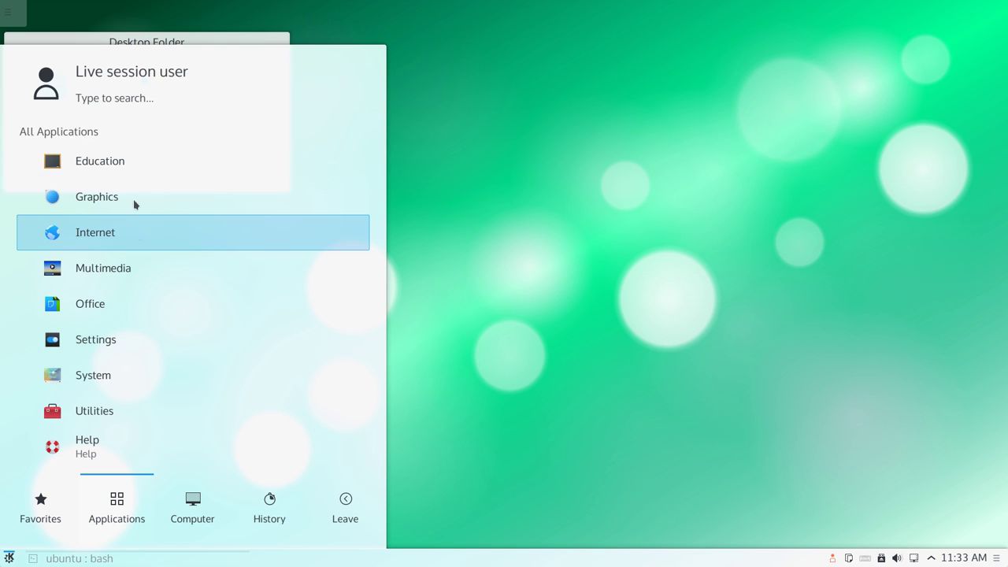
click(126, 162)
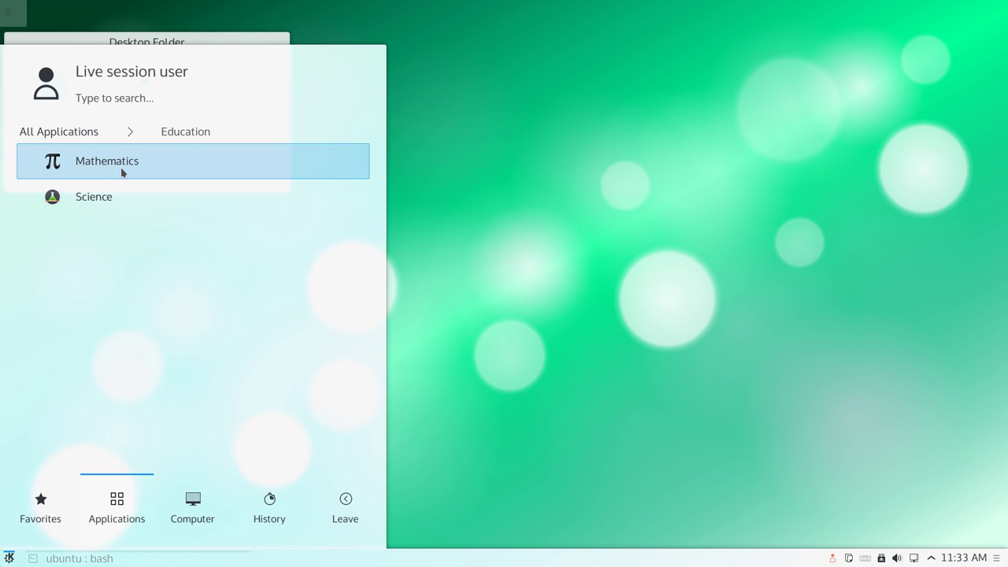
click(122, 172)
click(169, 136)
click(89, 189)
click(81, 130)
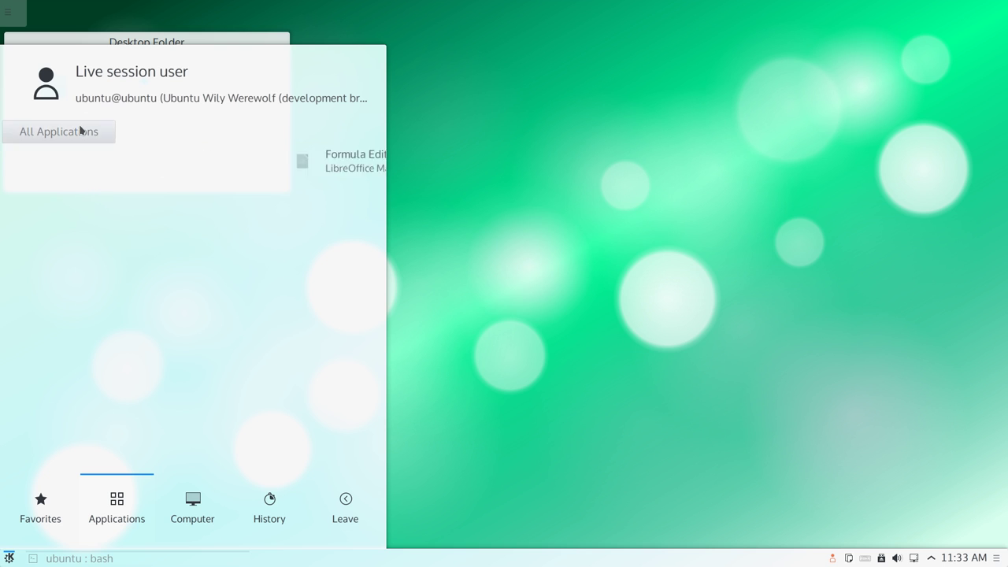
click(97, 203)
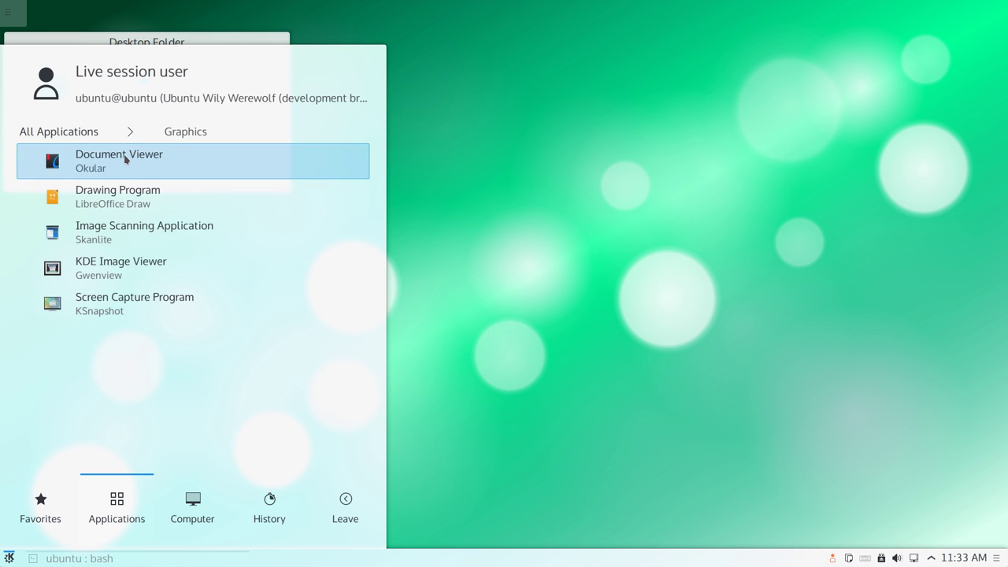
click(124, 159)
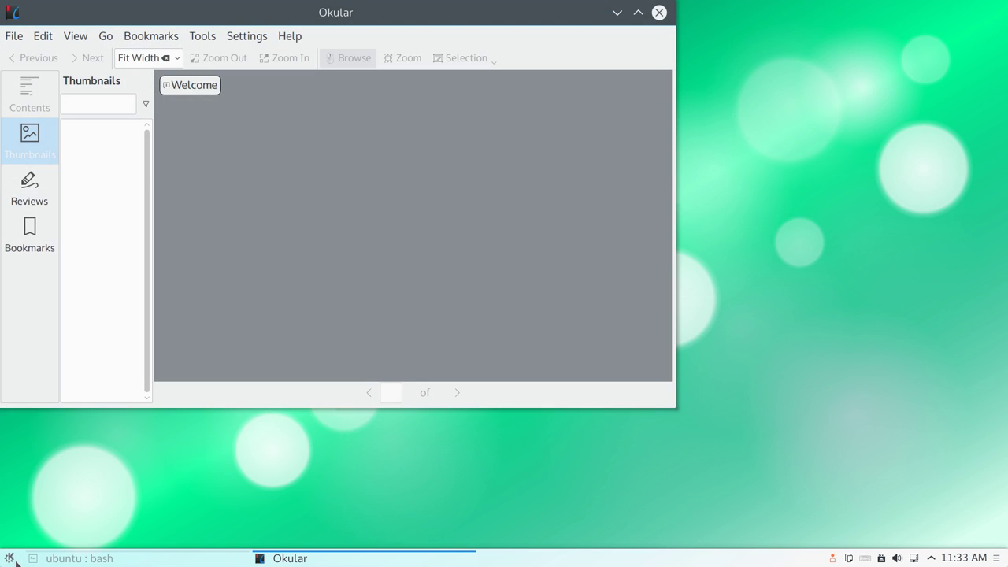
Step: Launch the LibreOffice Draw drawing program from the Graphics applications
click(14, 560)
click(118, 497)
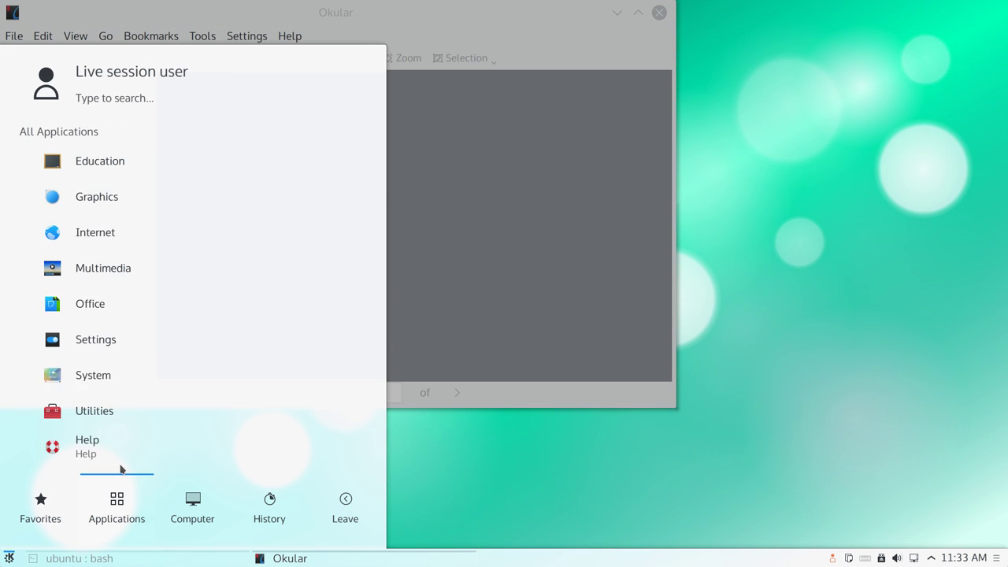
click(108, 204)
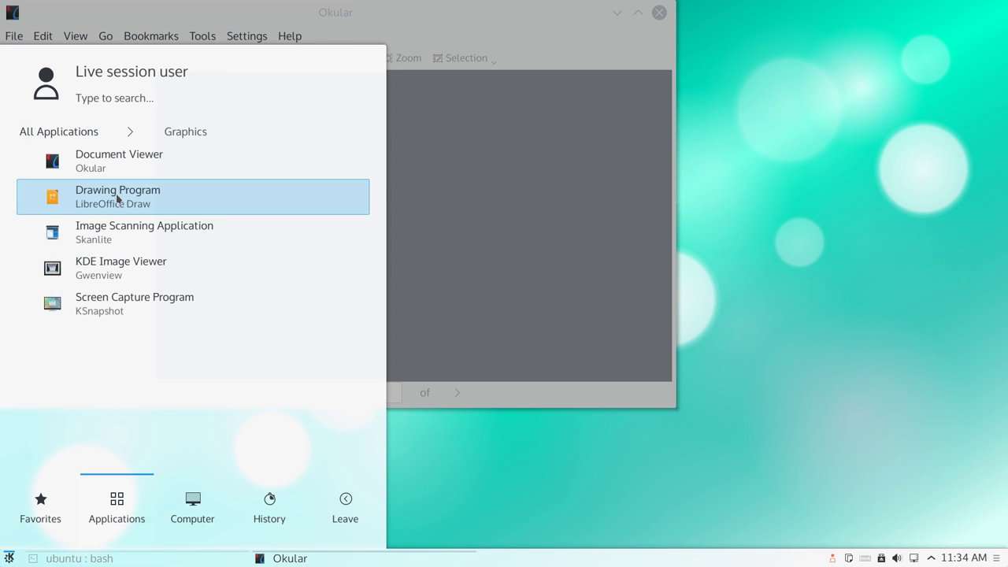
click(117, 198)
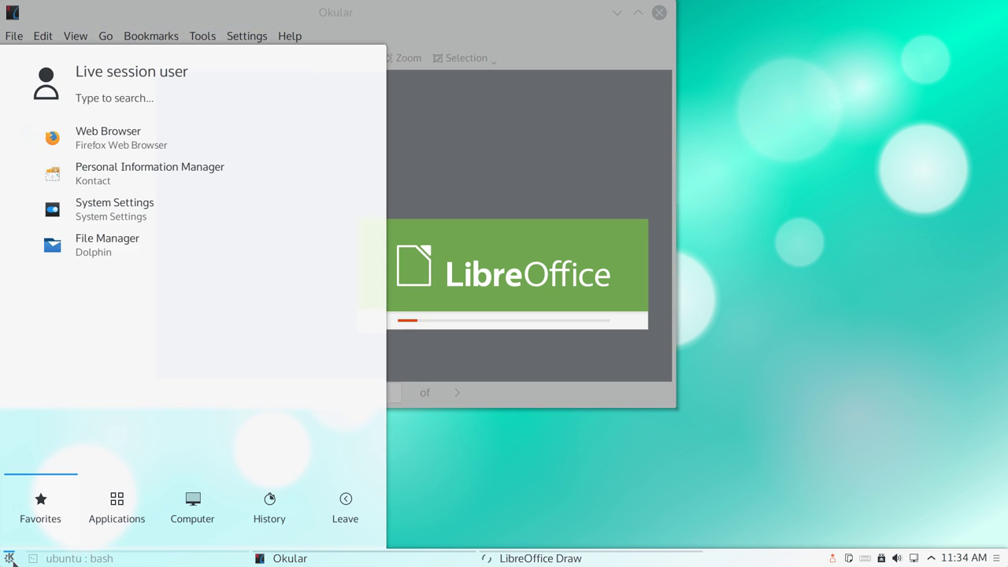
Step: Launch the Skanlite image scanning application from the Graphics applications
mouse_move(79, 558)
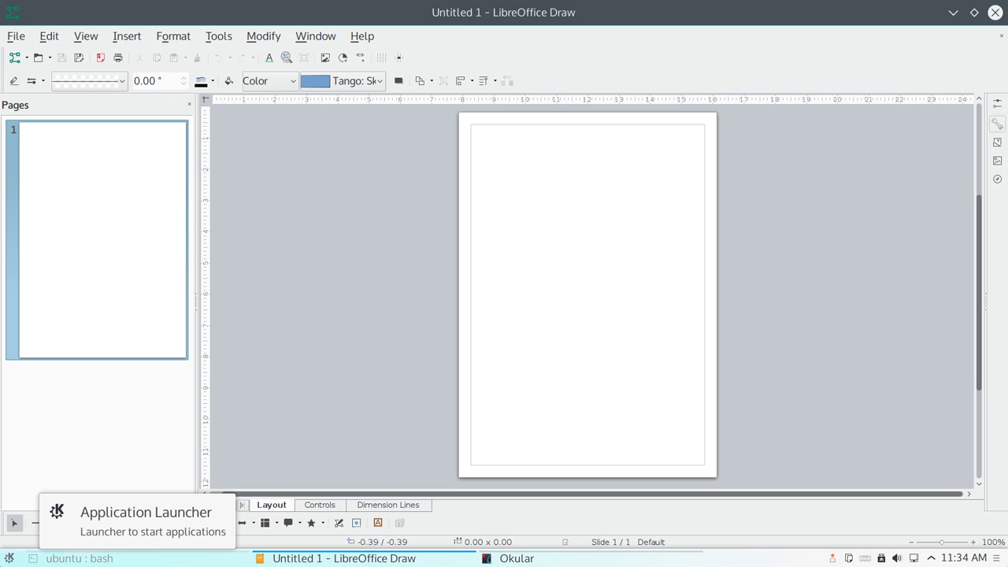
click(8, 559)
click(99, 522)
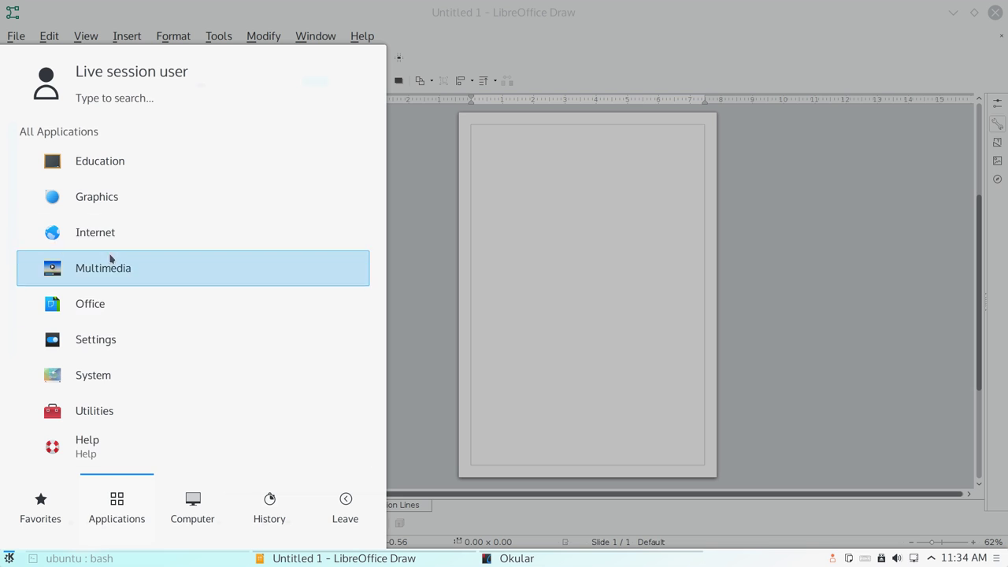
click(128, 209)
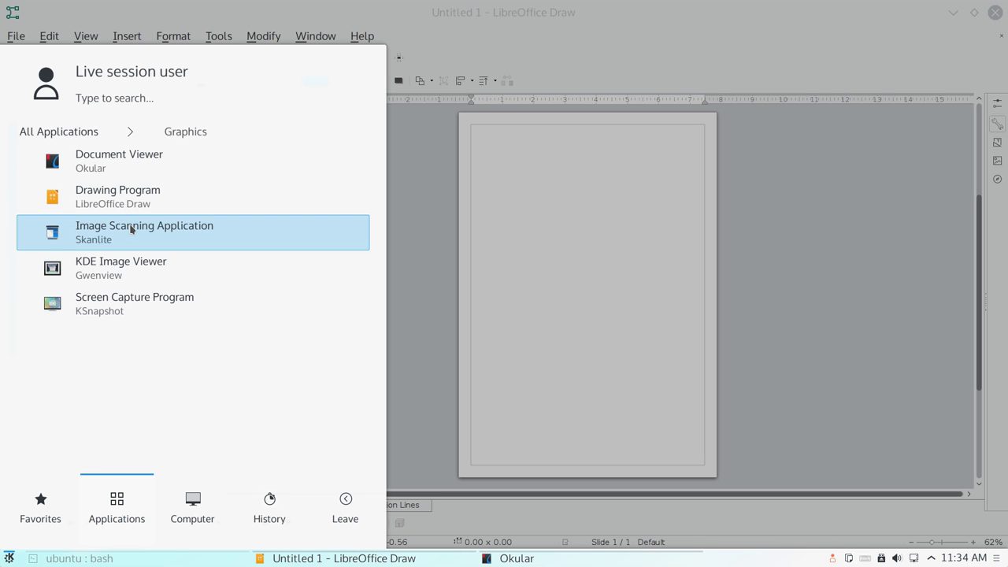
click(131, 228)
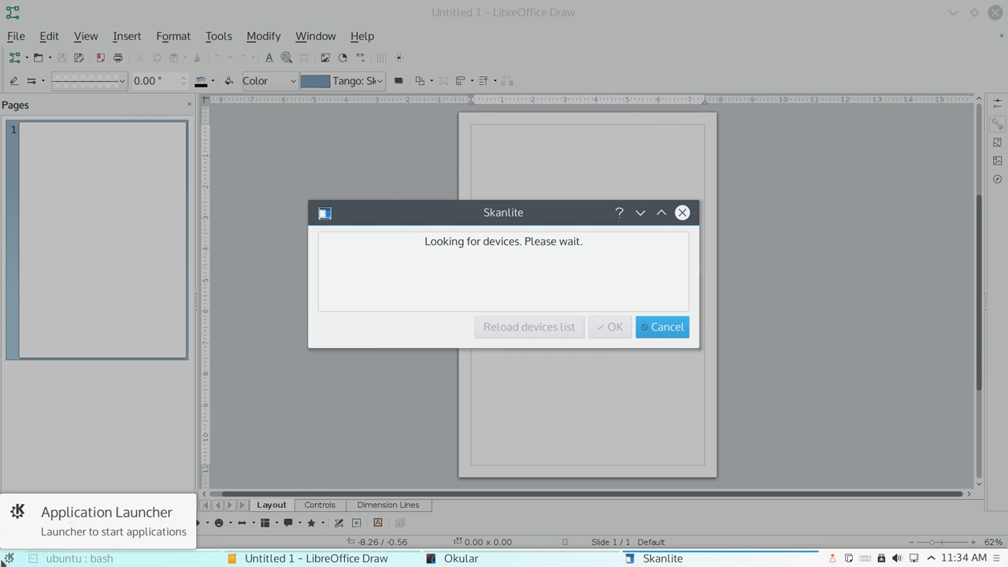
Step: Launch the Gwenview image viewer from the Graphics applications
click(11, 558)
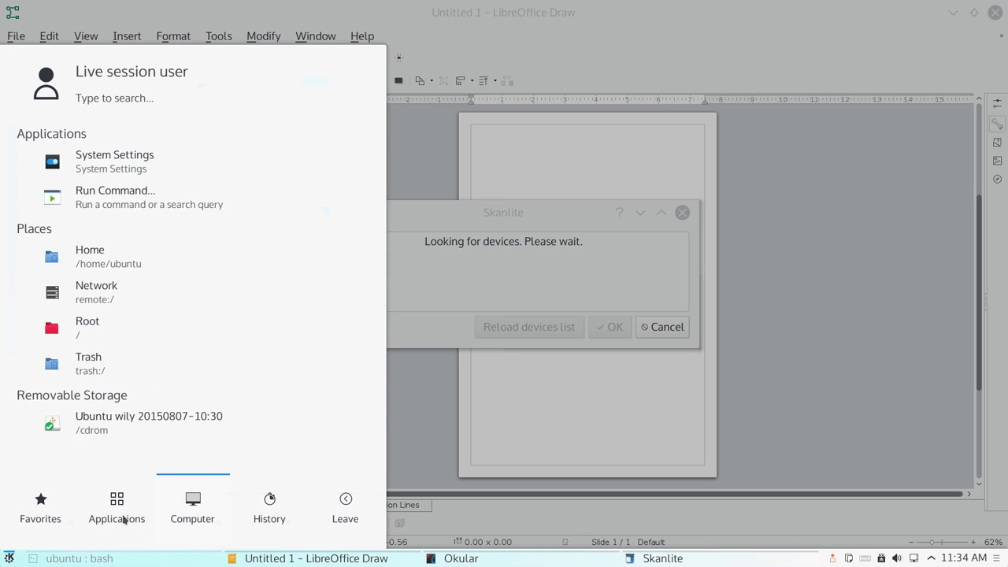
mouse_move(122, 504)
click(124, 206)
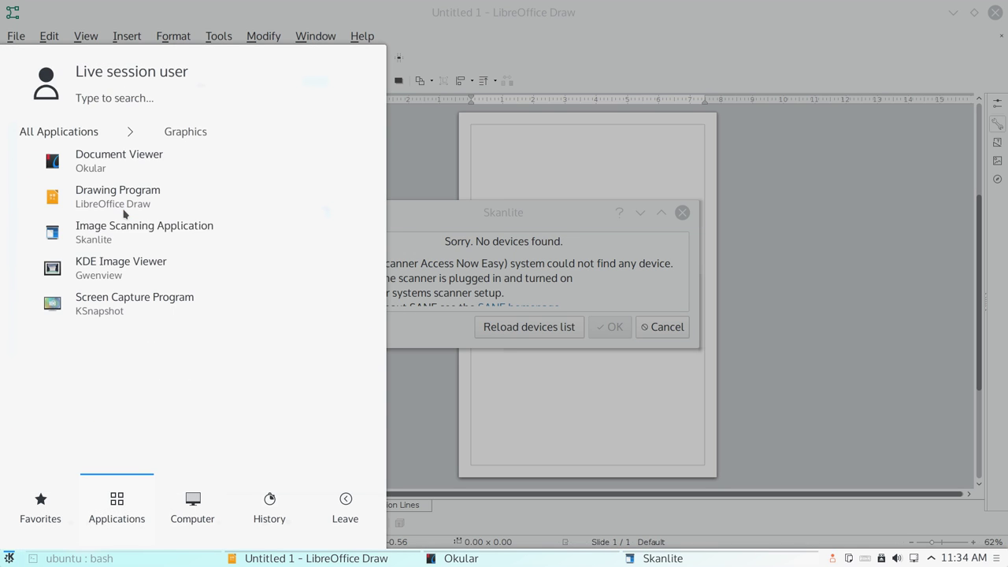
click(136, 262)
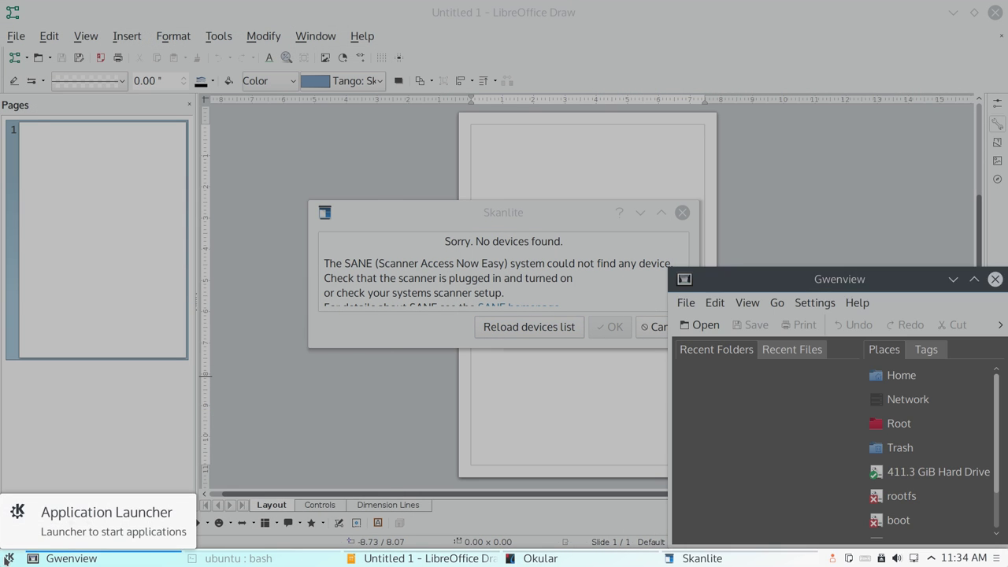
Step: Open a second window of the Gwenview image viewer from the Graphics applications
click(10, 558)
click(117, 509)
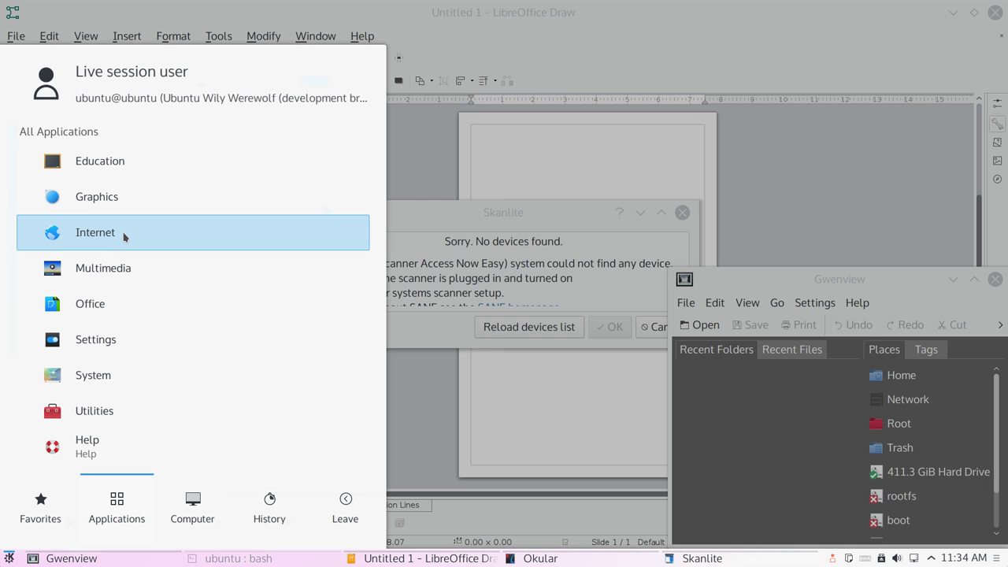
click(122, 203)
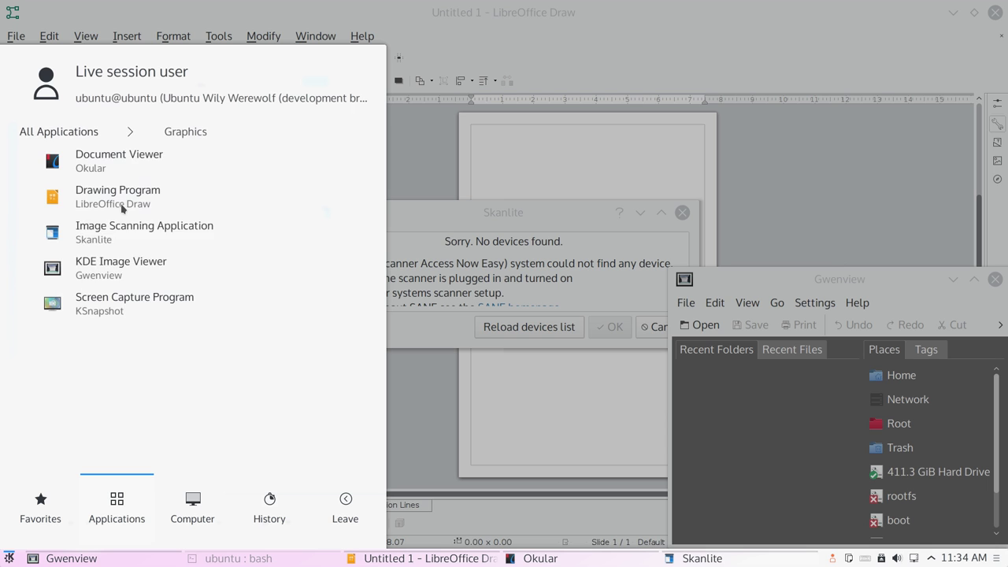
click(133, 266)
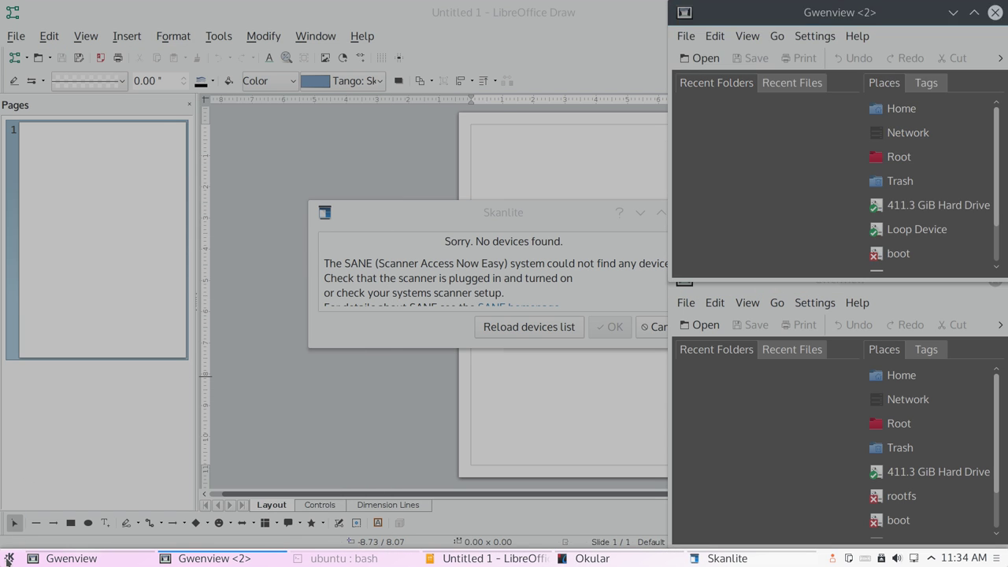
Step: Launch the KSnapshot screen capture program from the Graphics applications
click(9, 558)
click(105, 520)
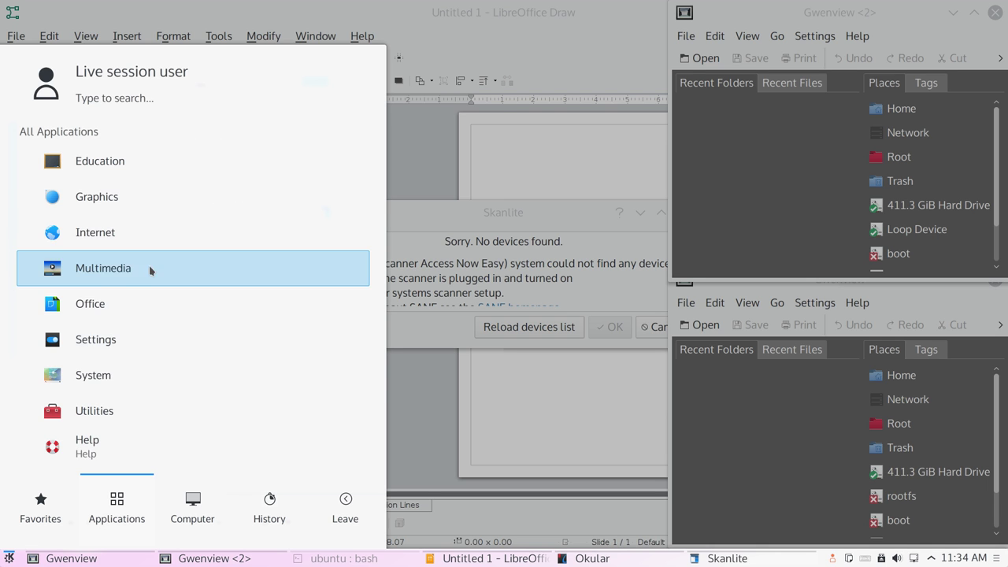
click(151, 204)
click(140, 302)
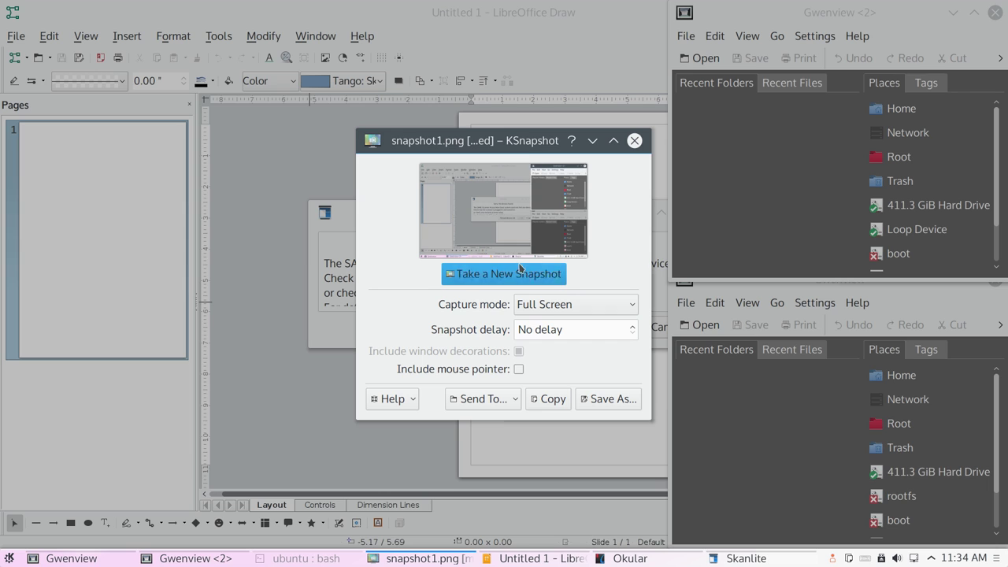
Step: Review the available capture modes and set the capture mode to Section of Window
click(588, 306)
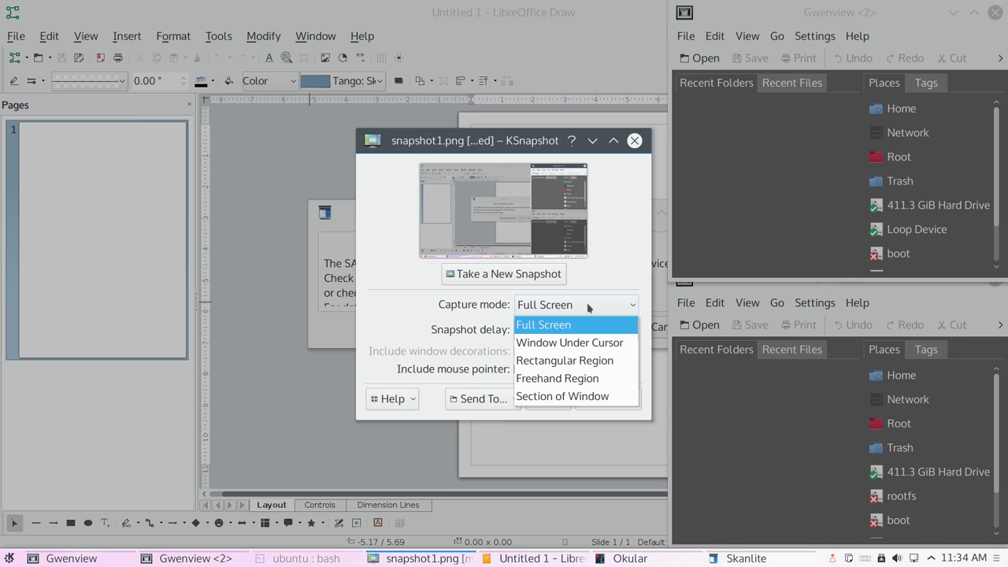
click(588, 306)
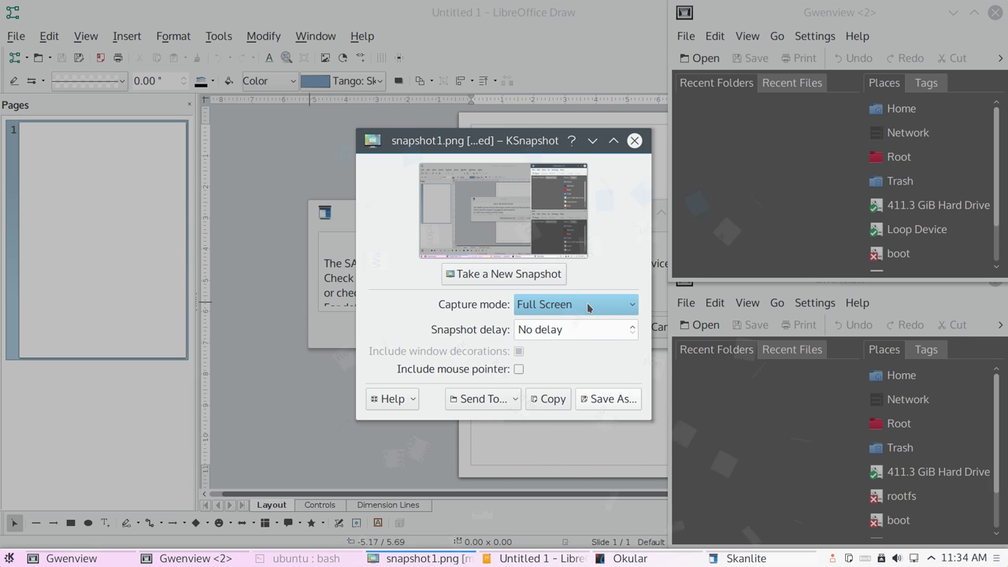
click(587, 306)
click(571, 398)
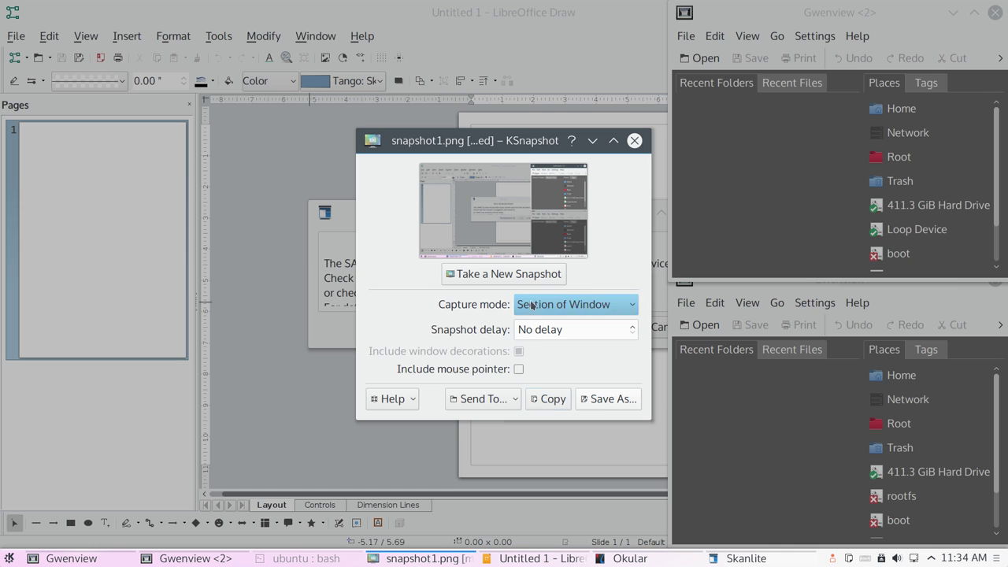
Step: Try to save the captured screenshot as snapshot1.png in the Trash
click(604, 408)
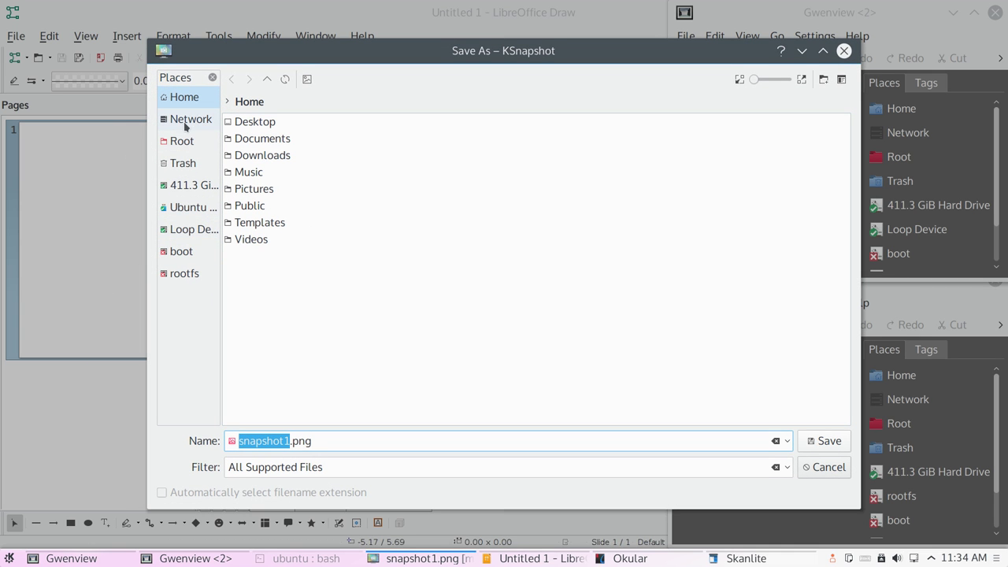
click(195, 166)
click(821, 440)
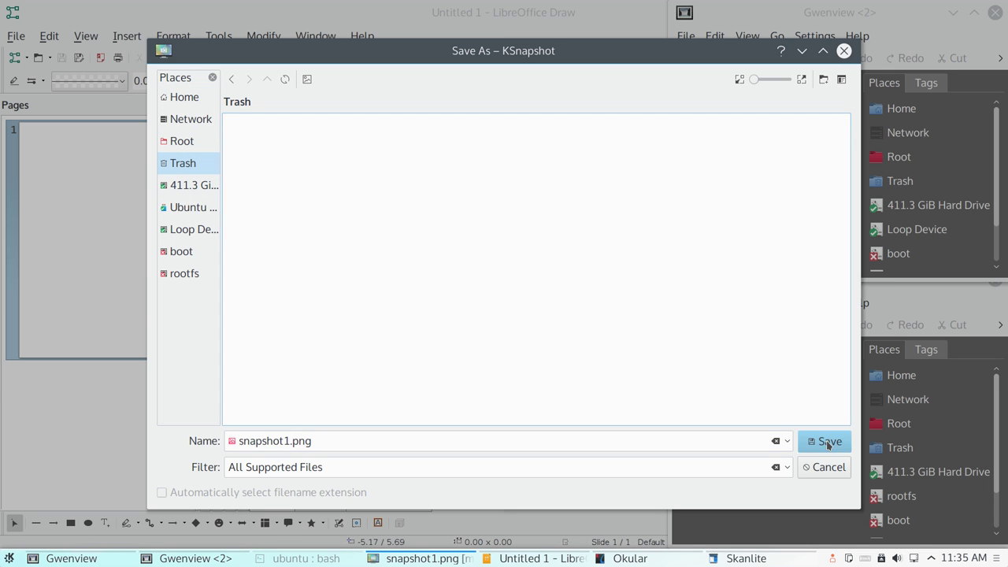
click(590, 305)
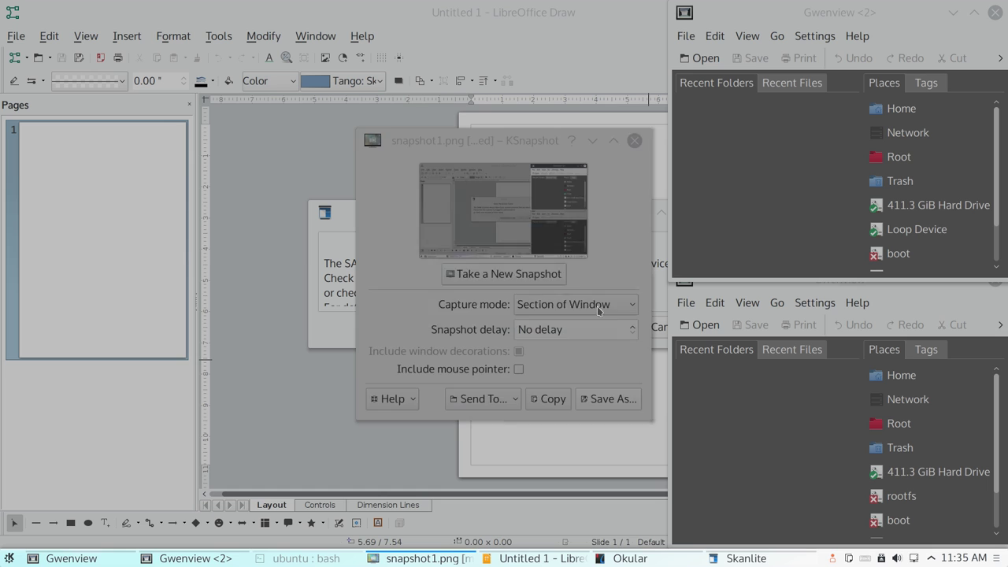
Step: Save the screenshot as snapshot1.png in the tmp folder under Root, and save it again there as snapshot2.png
click(635, 402)
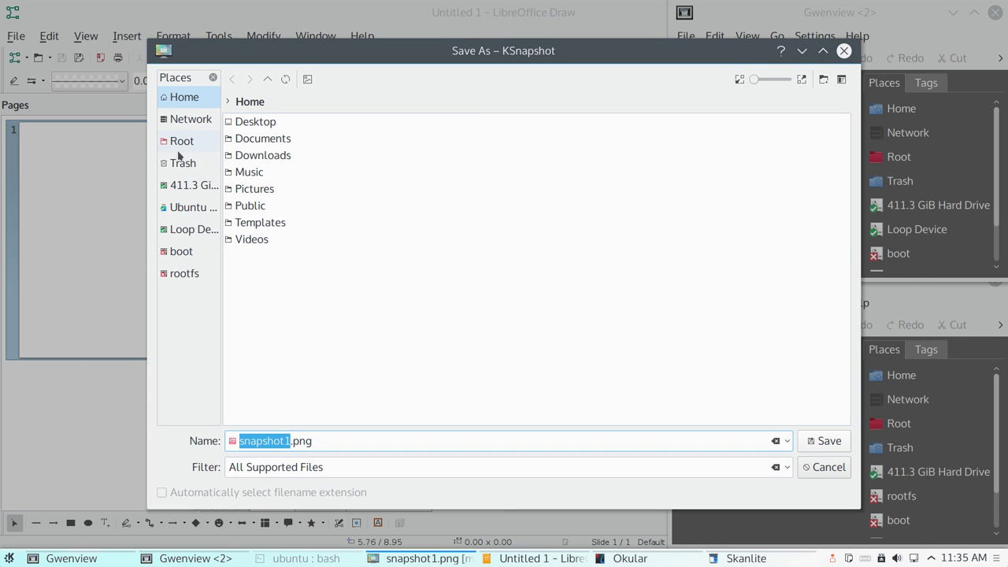
click(179, 145)
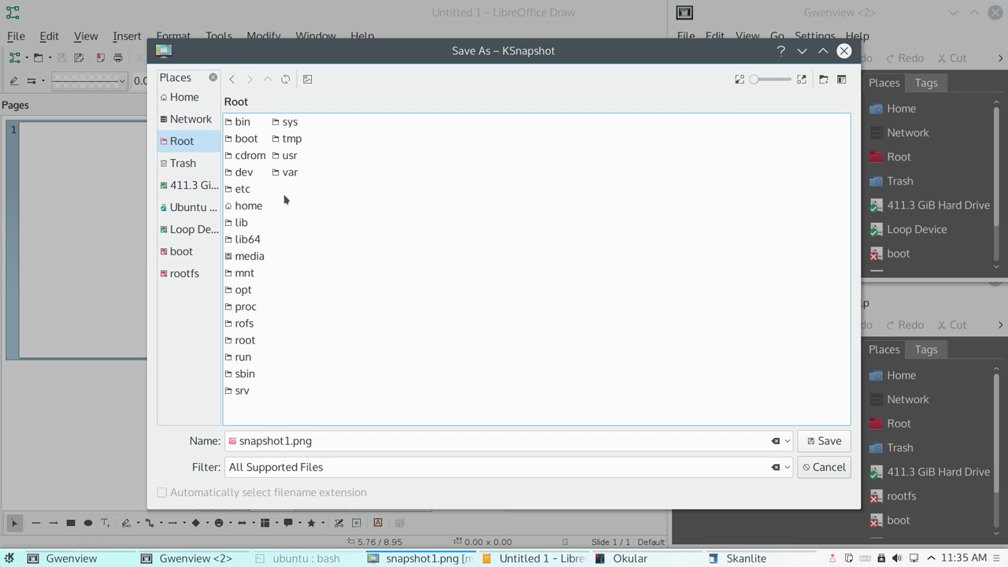
click(292, 139)
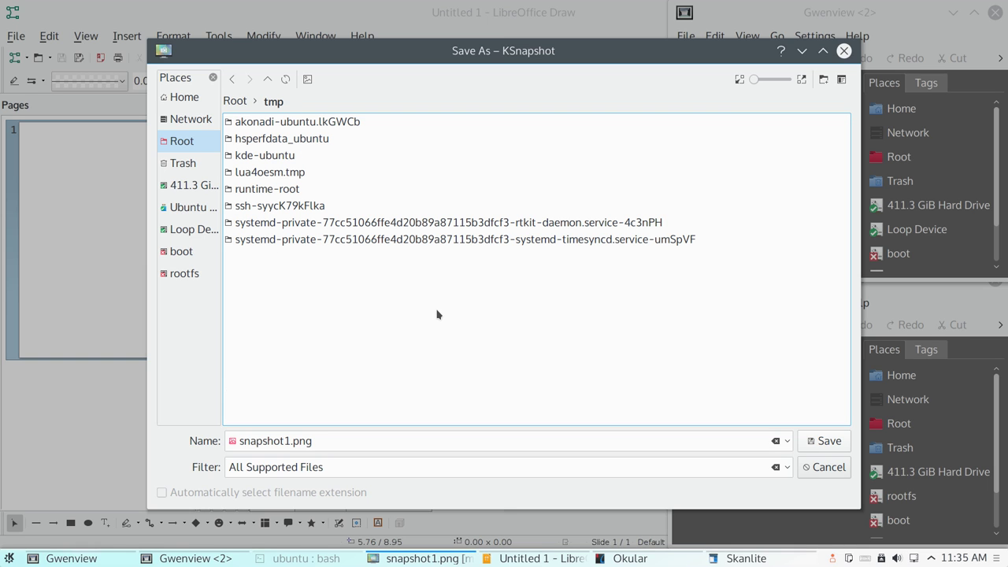
click(833, 443)
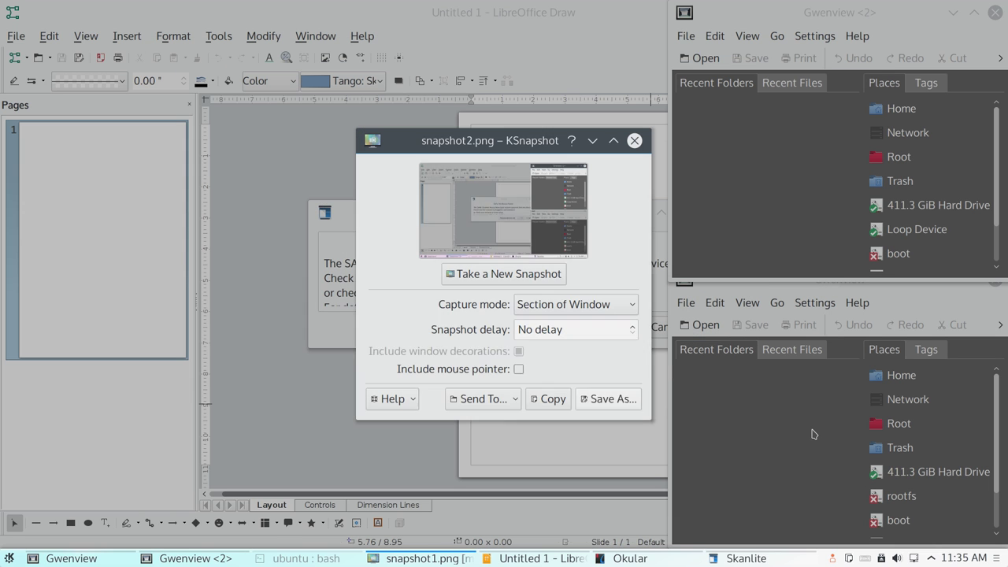
click(630, 405)
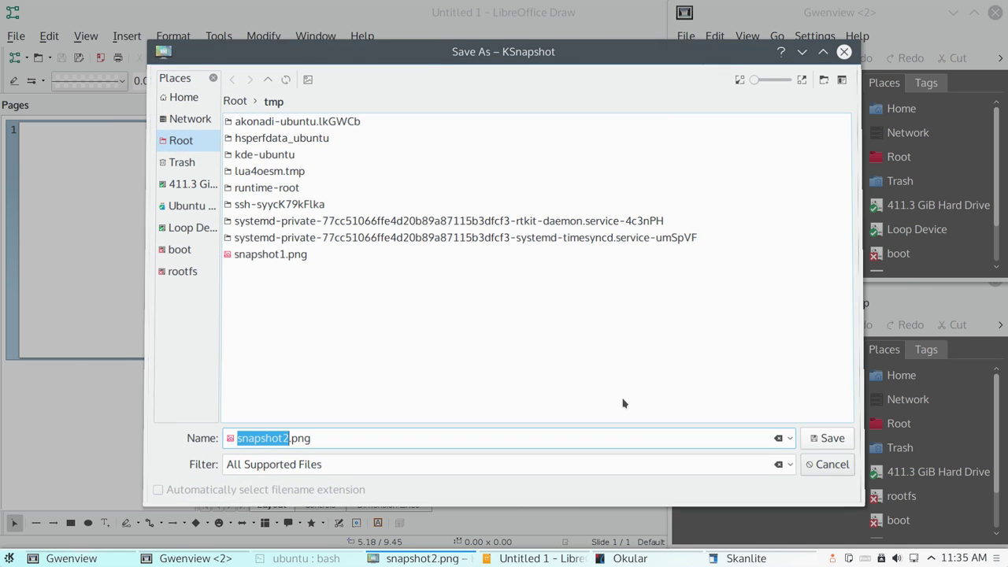
click(810, 442)
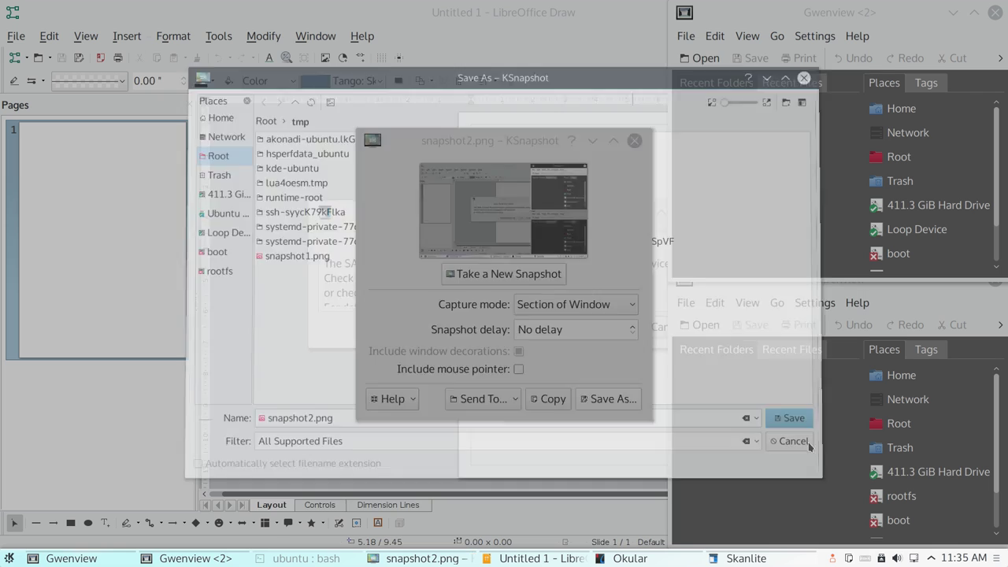
Step: Switch to LibreOffice Draw and draw a diagonal line across the page, plus an arrow line about 4.70 wide running left from its lower end
drag(214, 168, 527, 307)
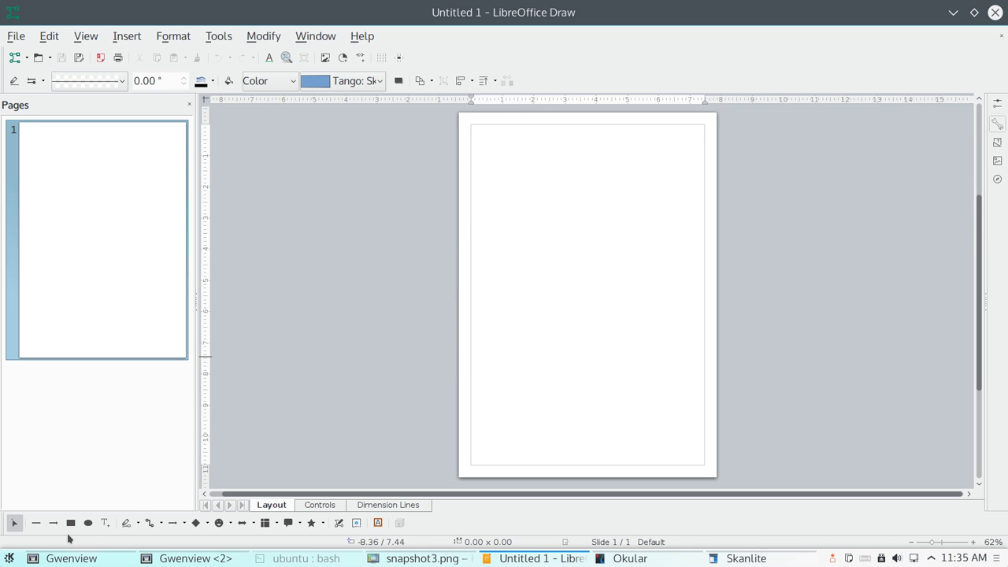
click(36, 523)
drag(505, 185, 653, 367)
click(53, 523)
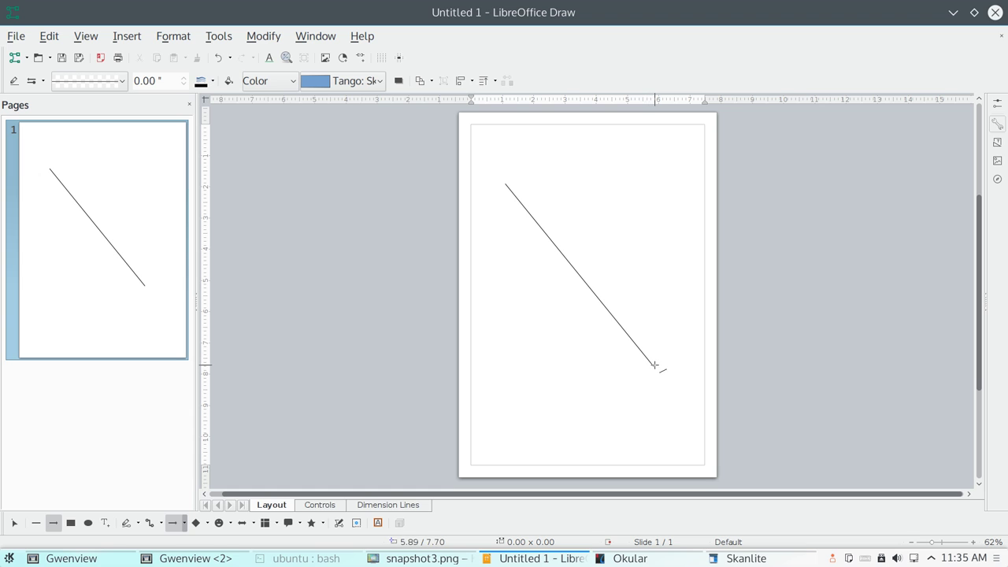
drag(653, 366, 506, 371)
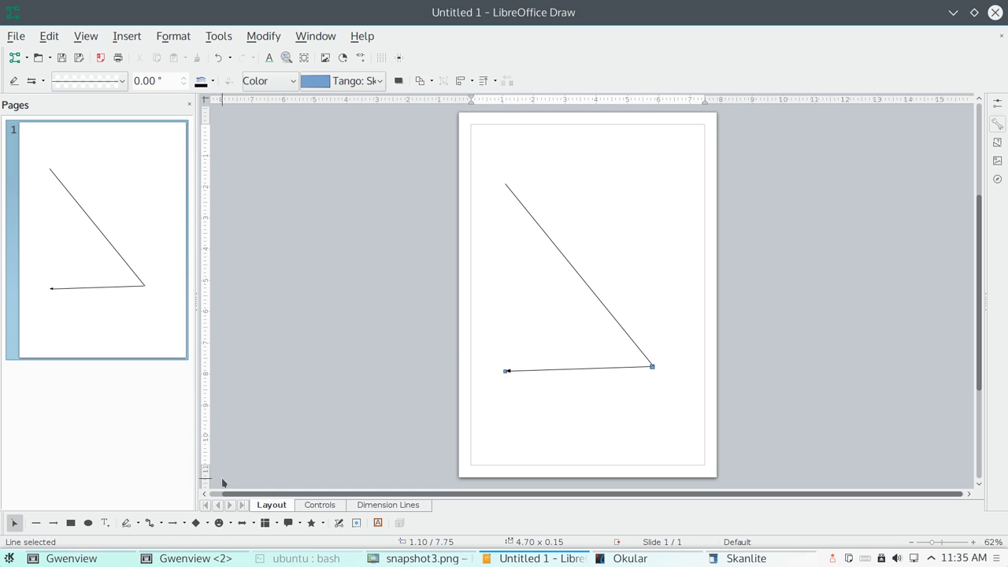
Step: Add an elbow connector from the arrow's tip up to the diagonal line's upper end, and move the connector and arrow up and right
click(161, 523)
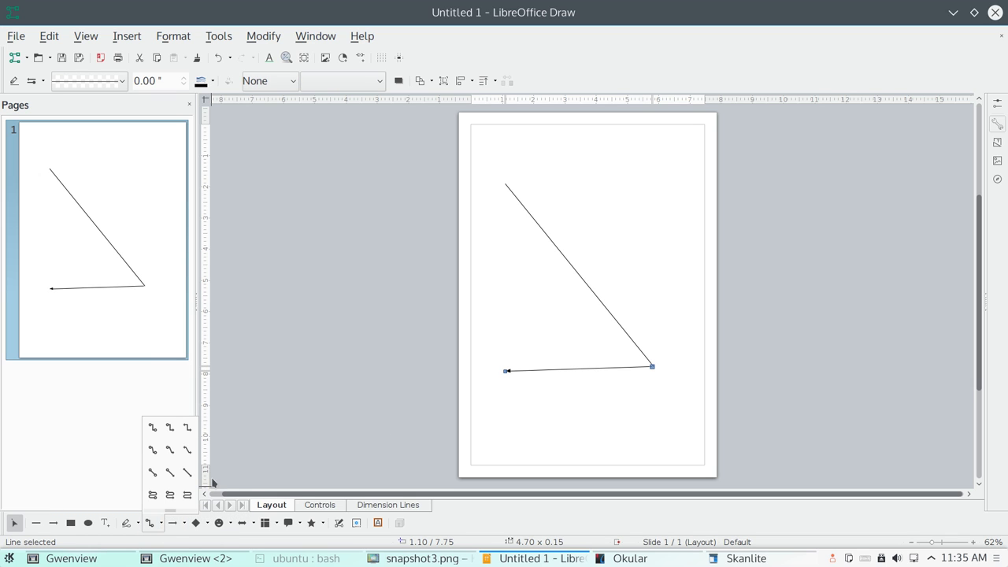
click(153, 427)
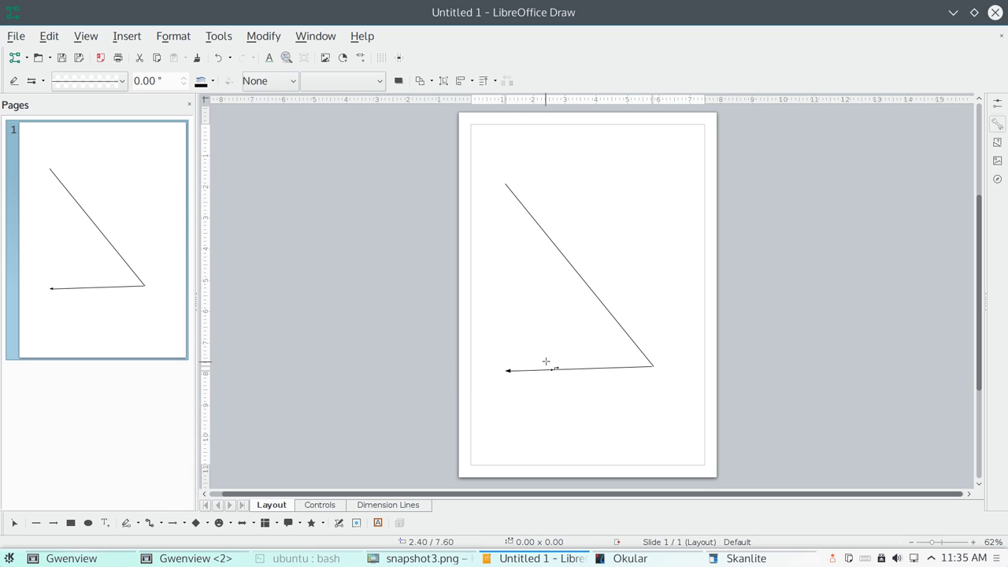
mouse_move(507, 370)
mouse_down()
mouse_move(490, 332)
mouse_move(491, 232)
mouse_move(507, 185)
mouse_up()
drag(506, 276, 518, 167)
drag(508, 371, 556, 310)
click(557, 339)
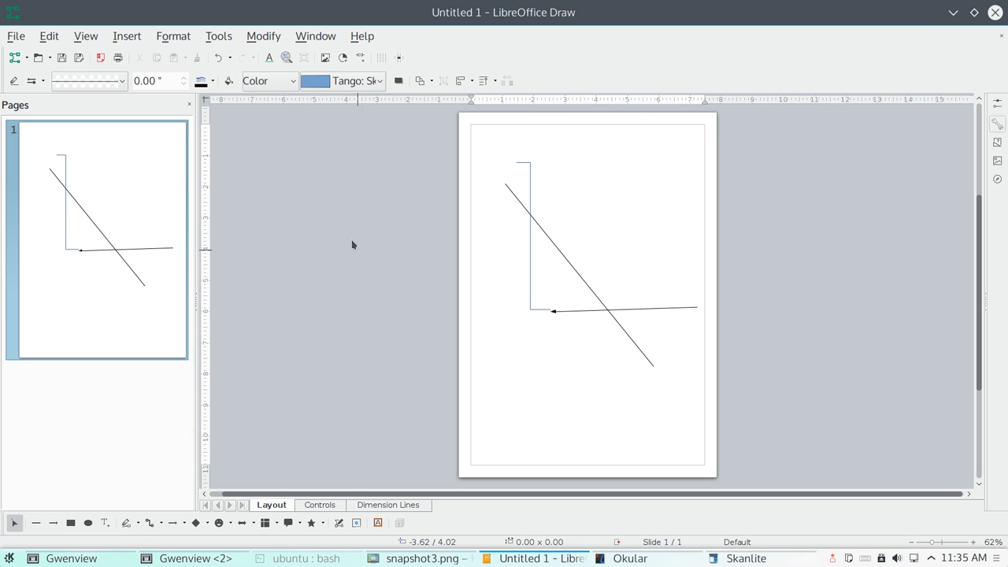
Step: View the LibreOffice version and build information, and close it
click(362, 36)
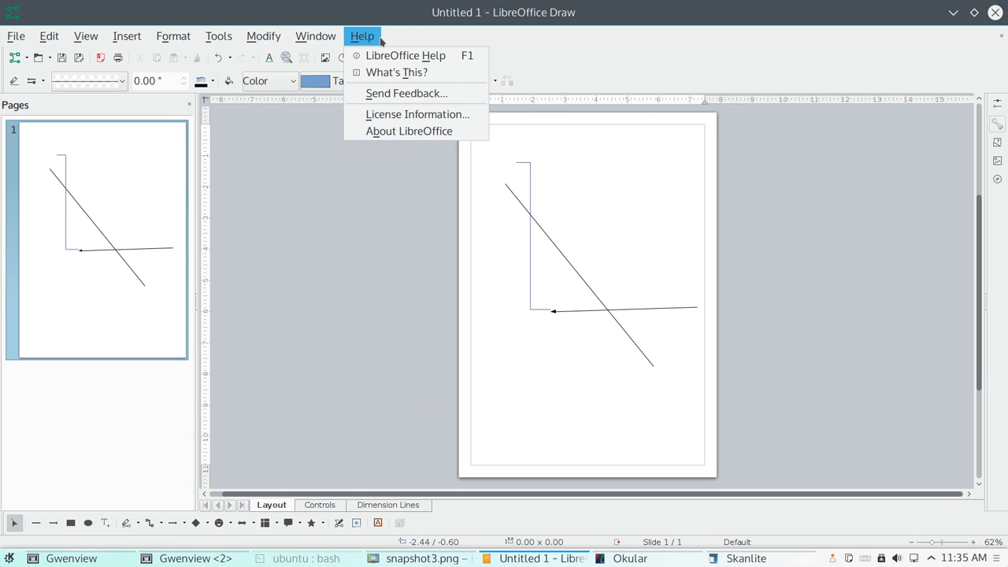
click(414, 136)
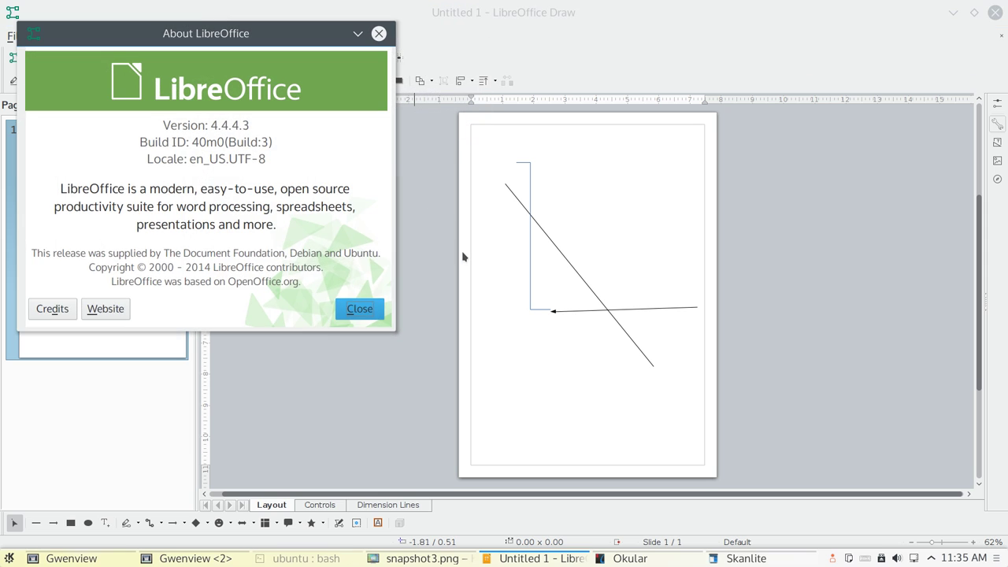
click(358, 309)
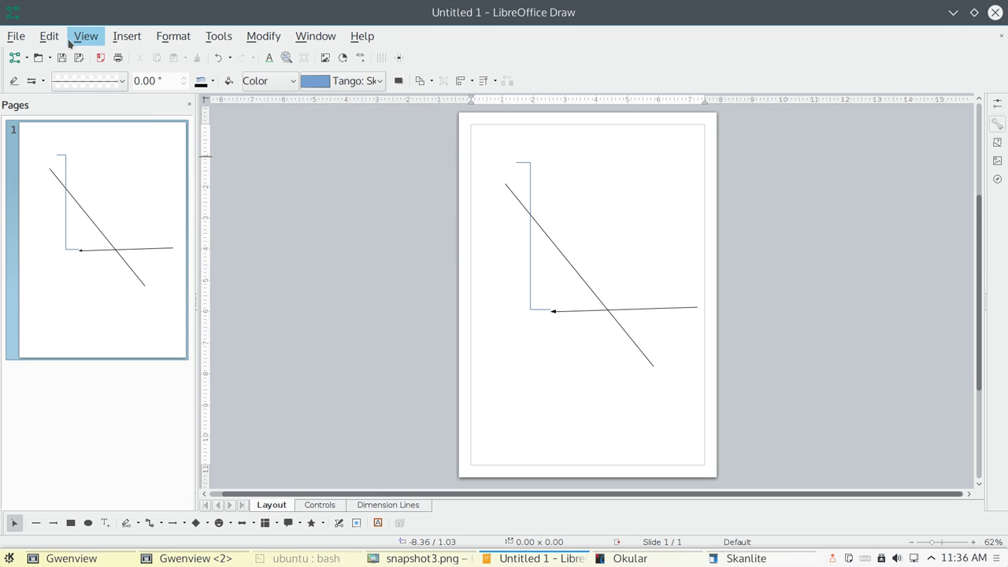
Step: Exit LibreOffice without saving the changes to the Untitled 1 drawing
click(15, 37)
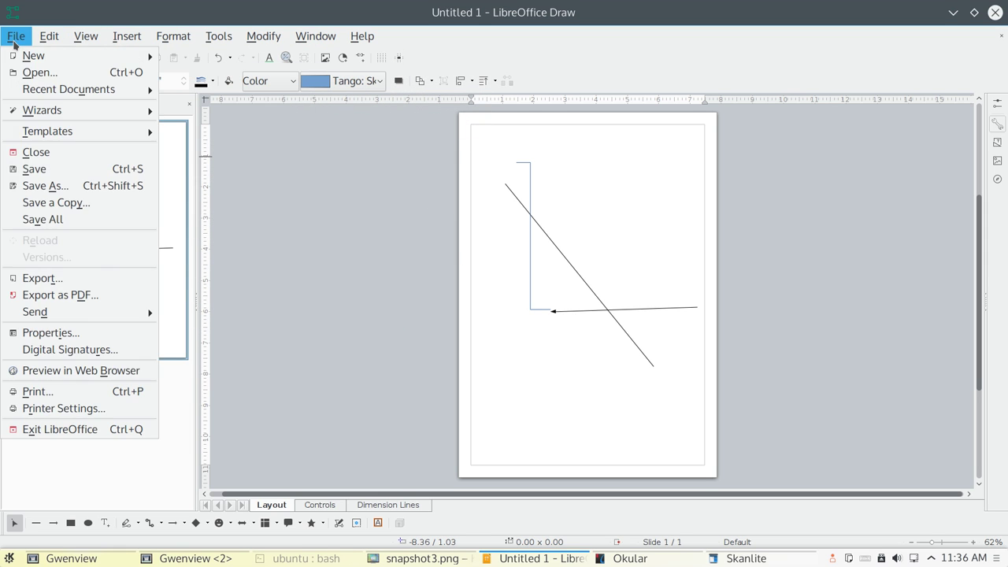
click(90, 431)
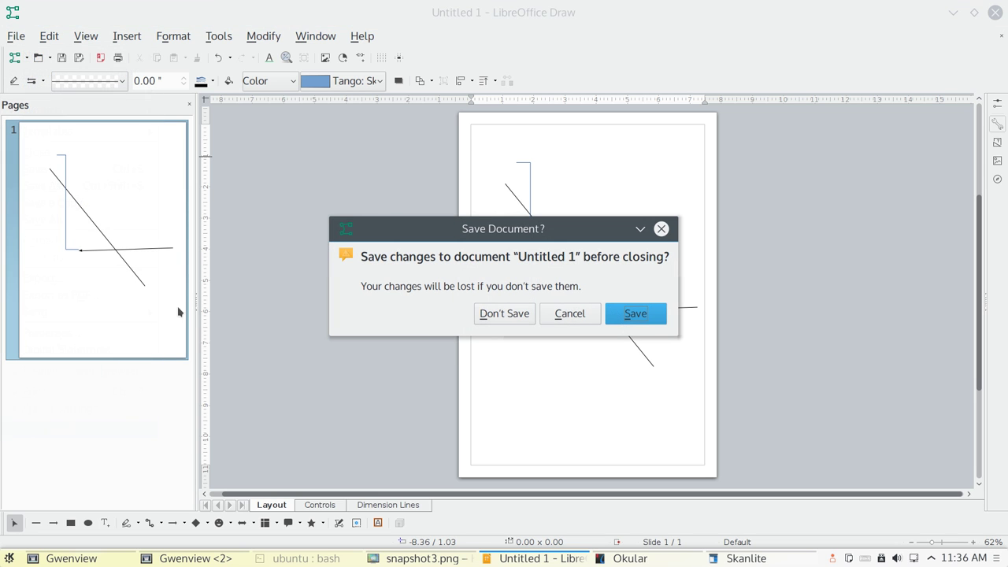
click(508, 315)
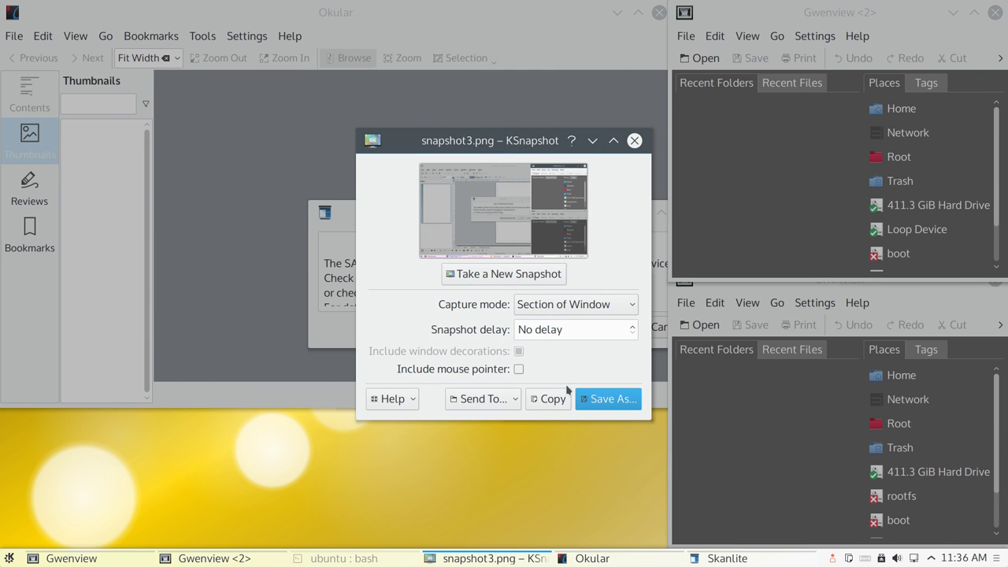
Step: Close KSnapshot and quit the lower of the two Gwenview windows
click(634, 141)
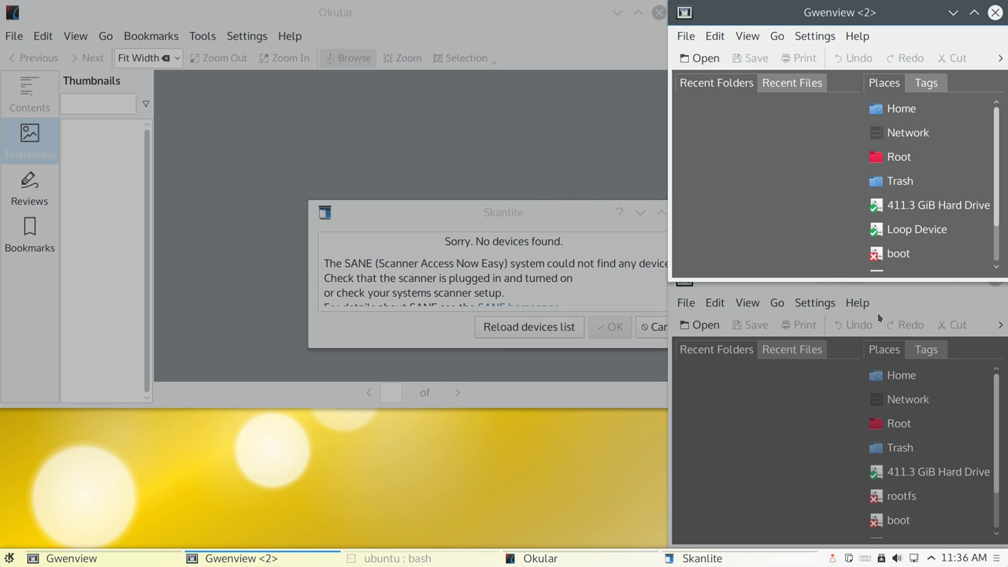
click(719, 392)
click(685, 303)
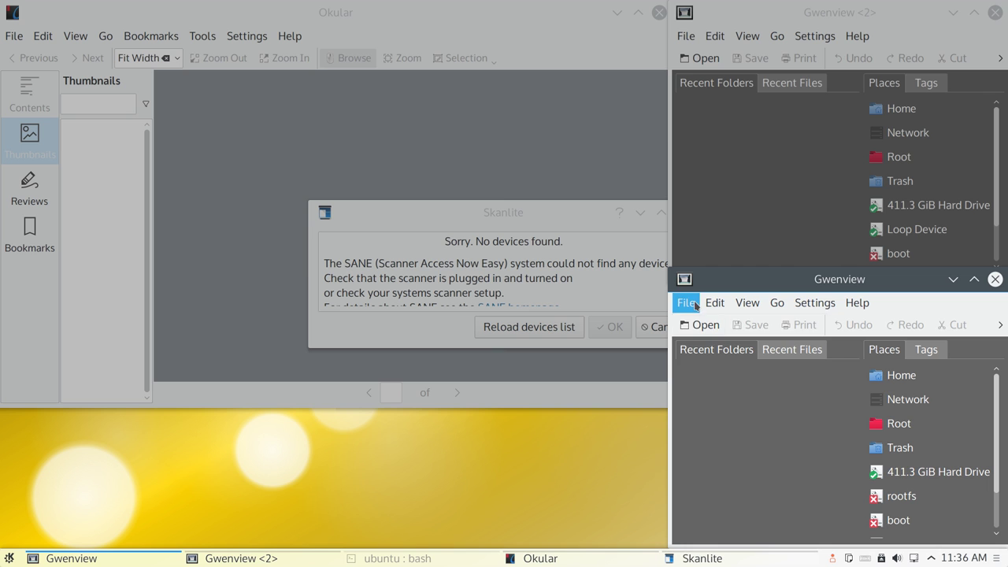
click(735, 422)
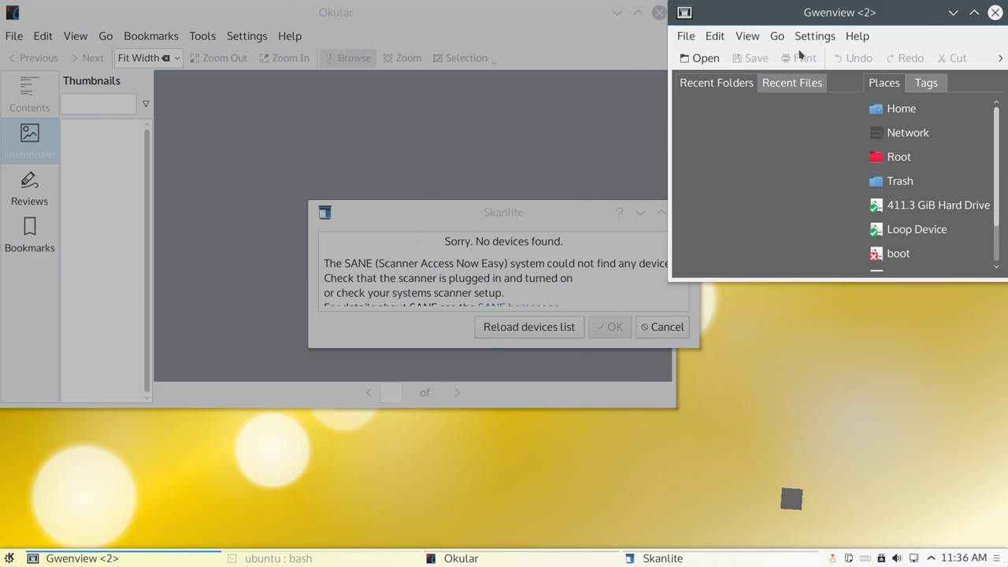
Step: Maximize the remaining Gwenview window and open snapshot1.png from the tmp folder under Root
double_click(793, 22)
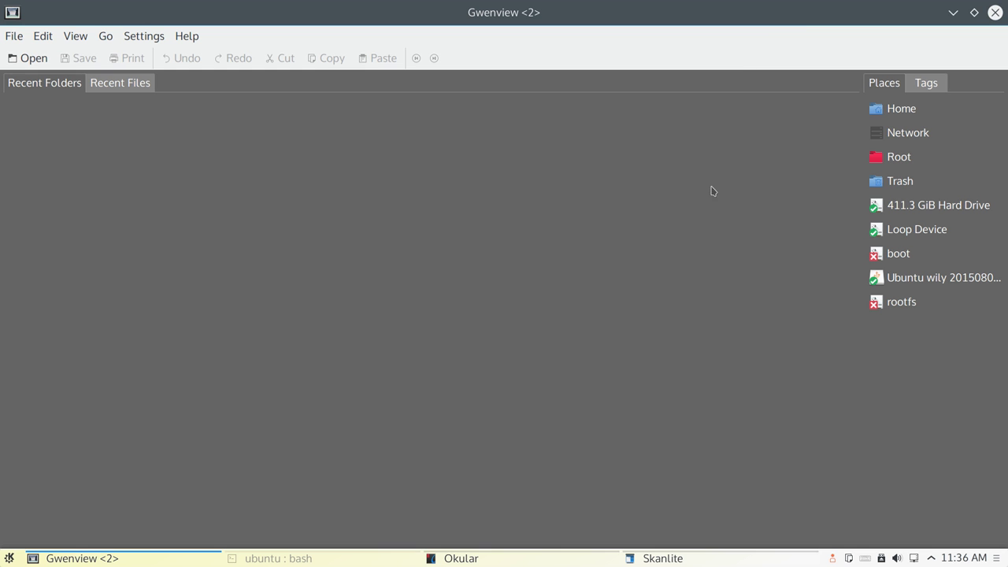
click(896, 159)
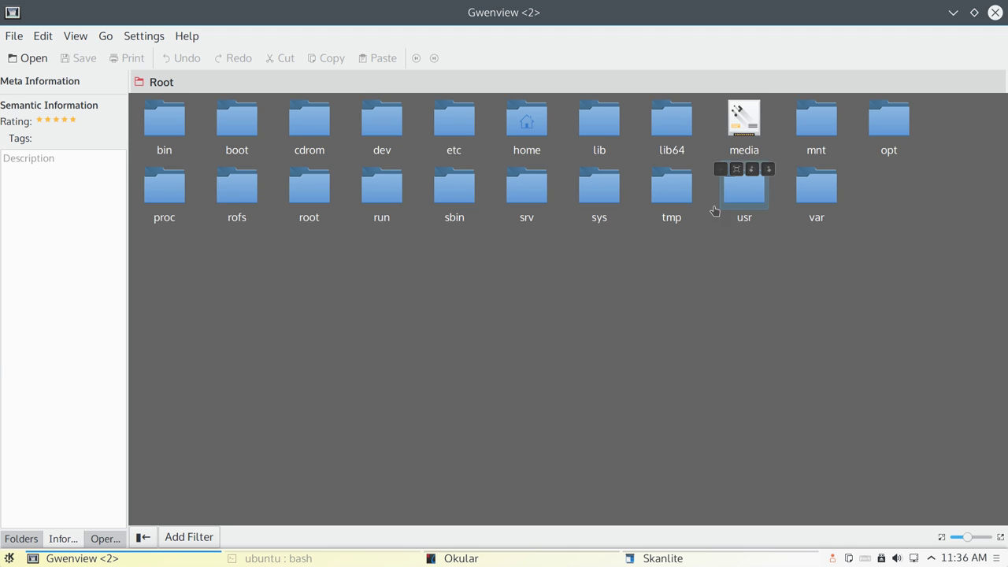
click(686, 197)
click(676, 136)
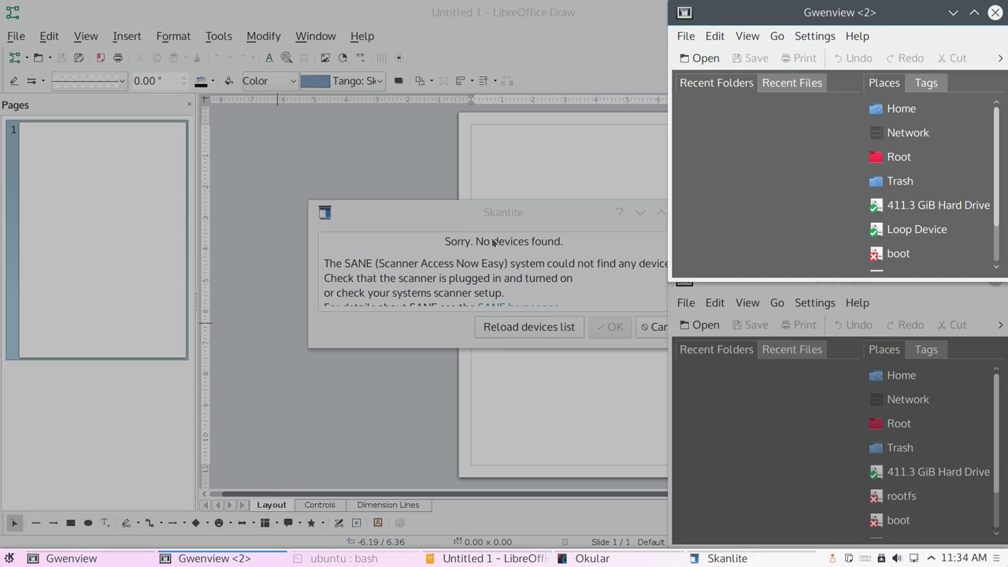
Step: Leave the full-screen view of snapshot1.png, try restoring the Gwenview window to its smaller size, and maximize it again
key(Escape)
double_click(405, 20)
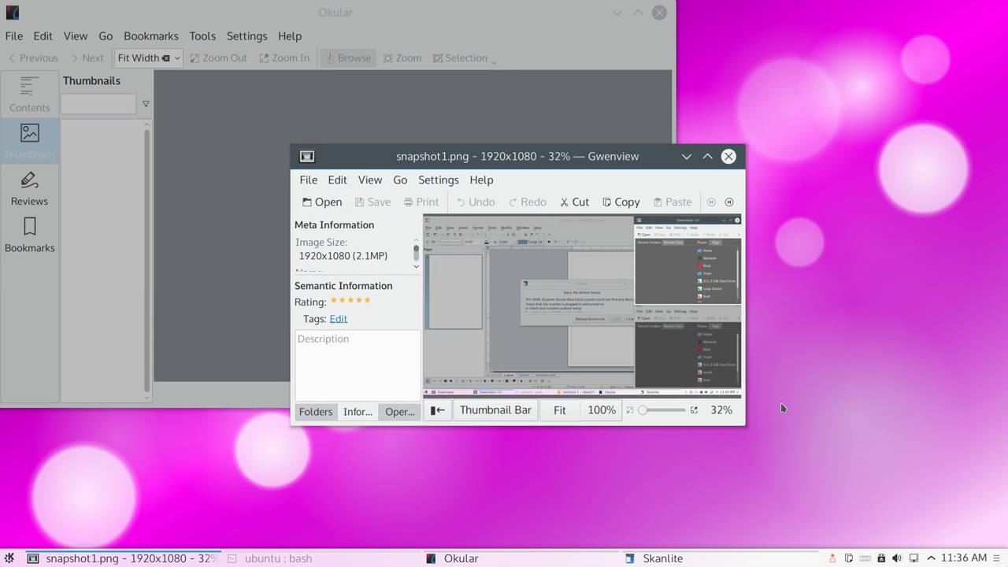
click(781, 402)
click(520, 308)
double_click(526, 166)
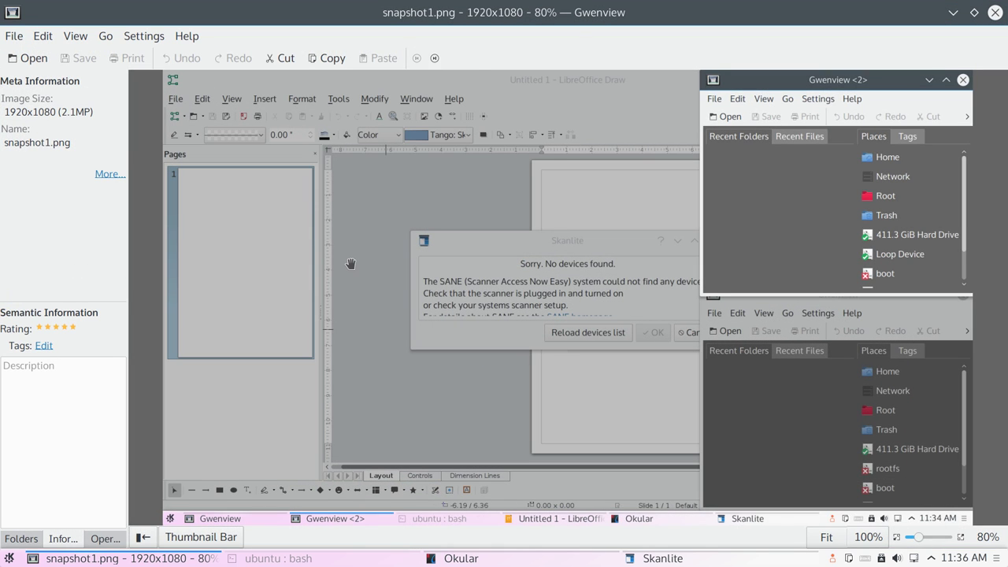
Step: Show the thumbnail bar below the image and switch the sidebar through Folders and Information to the image Operations
click(178, 539)
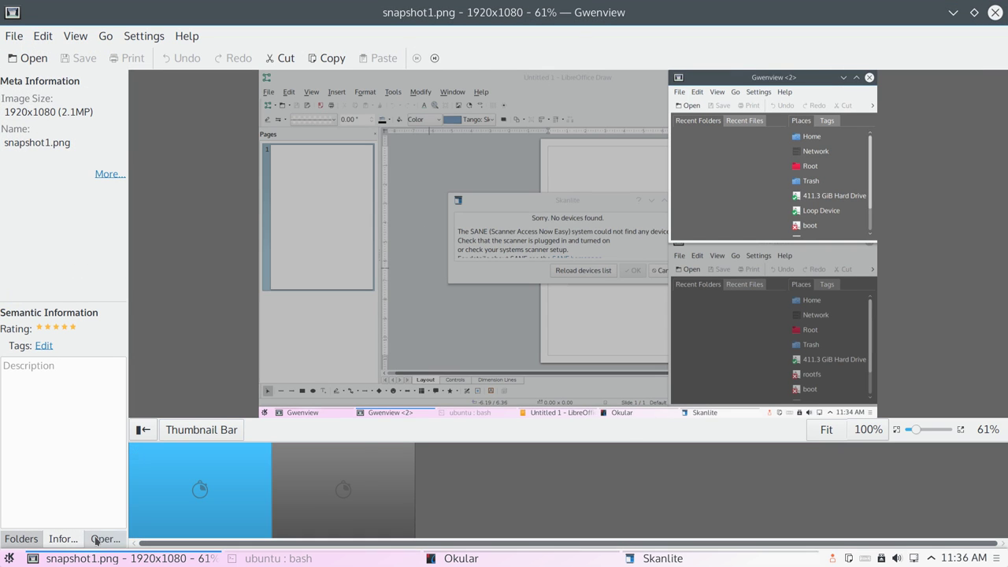
click(22, 538)
click(62, 539)
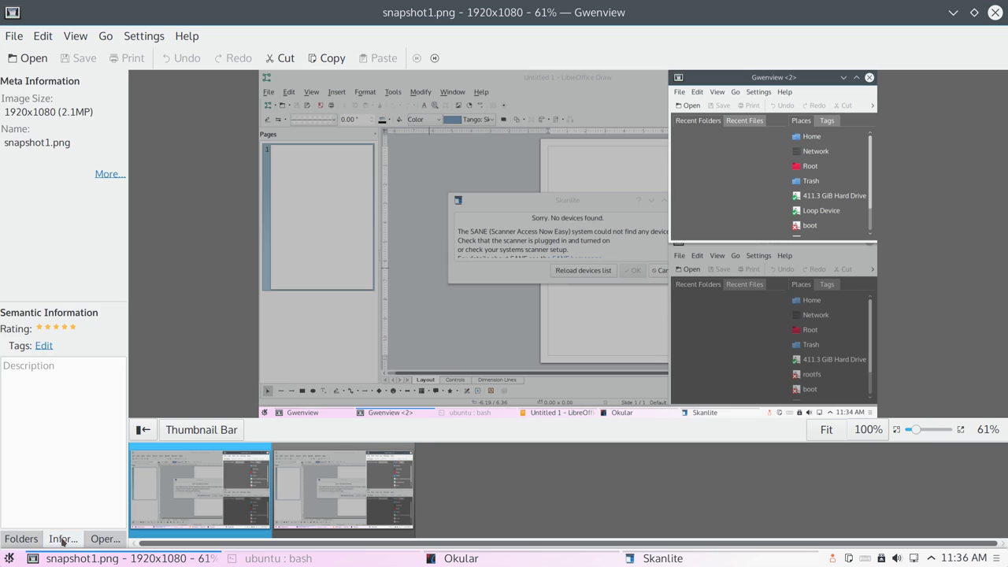
click(105, 539)
click(194, 37)
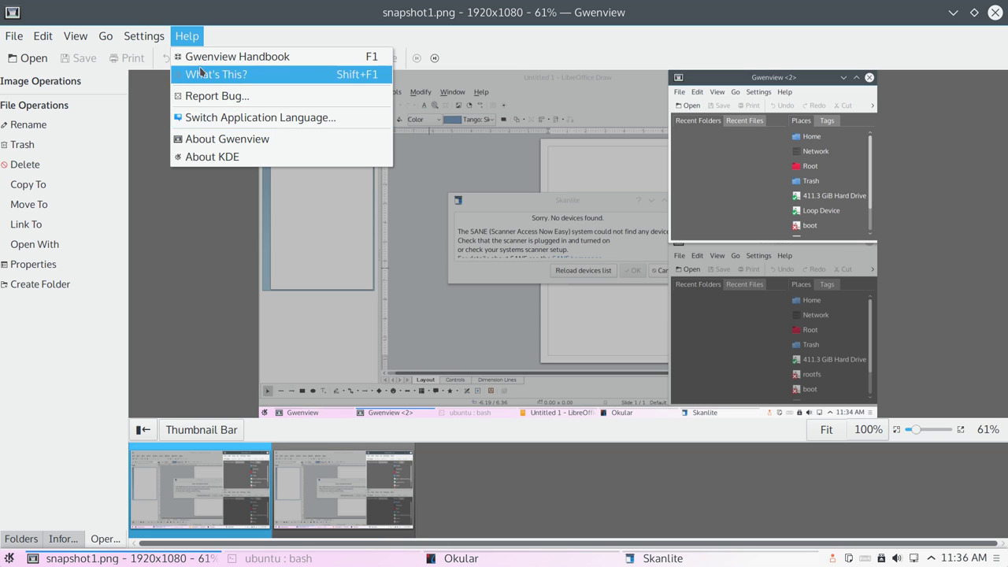
mouse_move(135, 40)
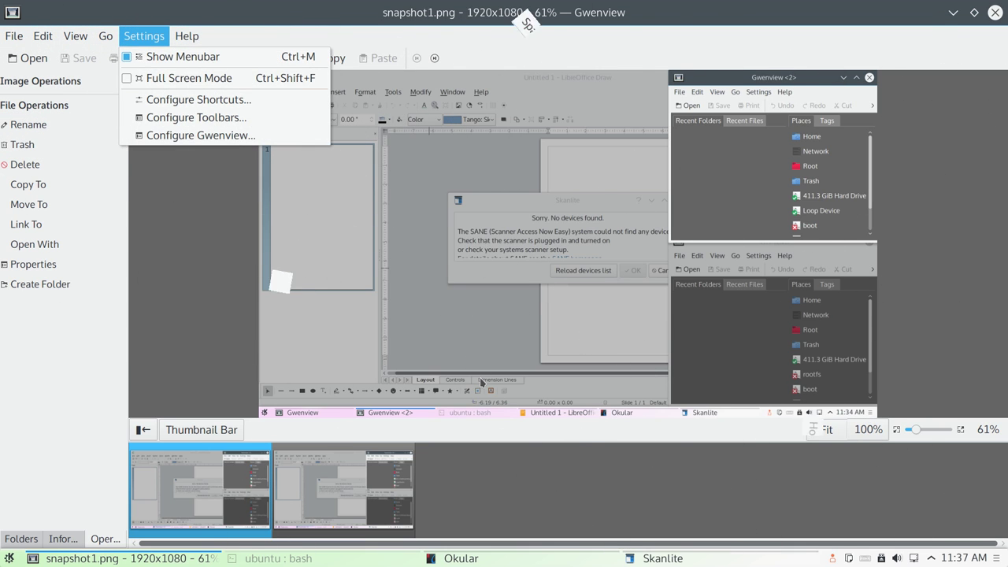
key(Escape)
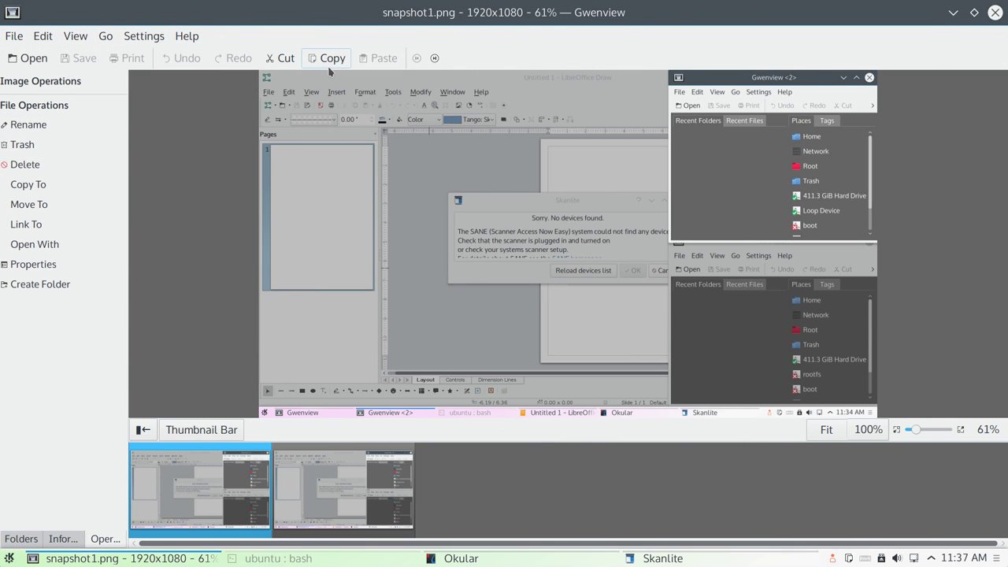
Step: Open Gwenview's About KDE information, review the bug reporting, joining and support sections, and close it
click(187, 36)
click(267, 158)
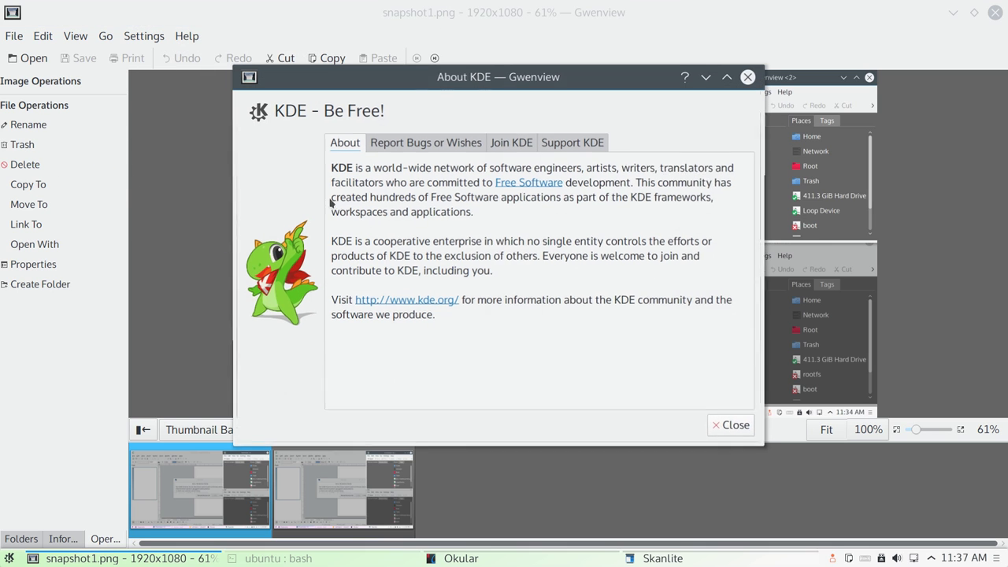
click(386, 143)
click(512, 142)
click(573, 142)
click(512, 143)
click(426, 143)
click(347, 144)
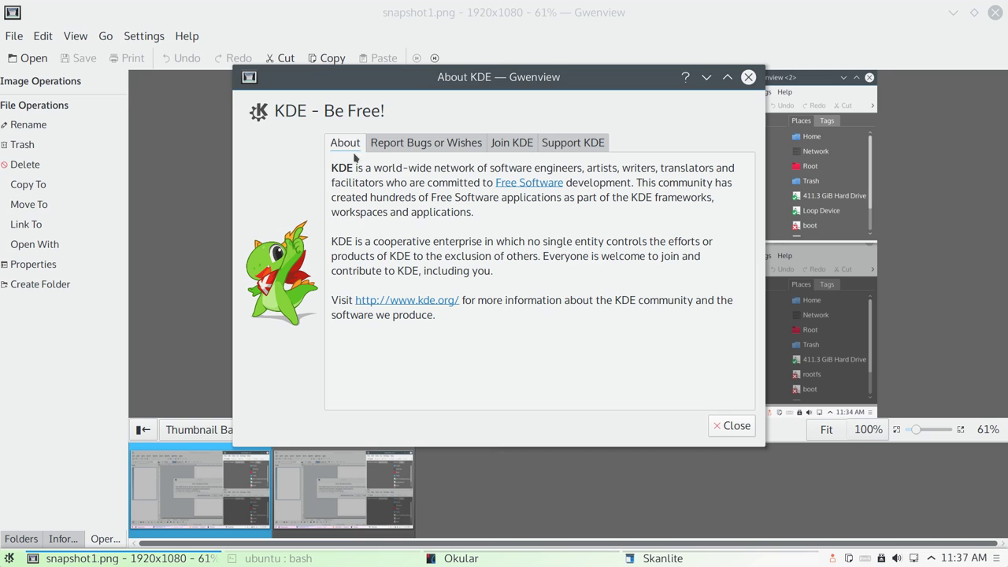
click(727, 424)
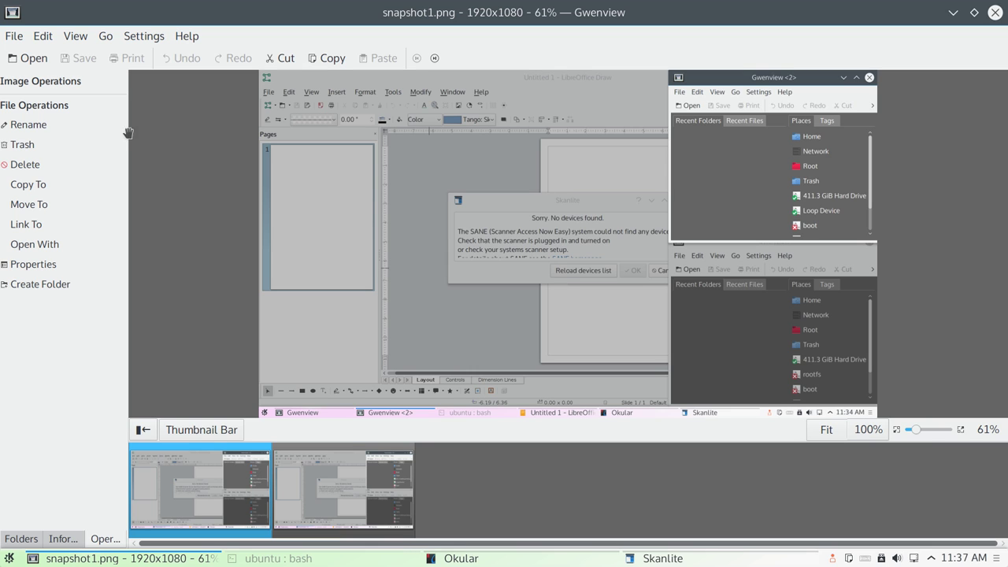
click(30, 209)
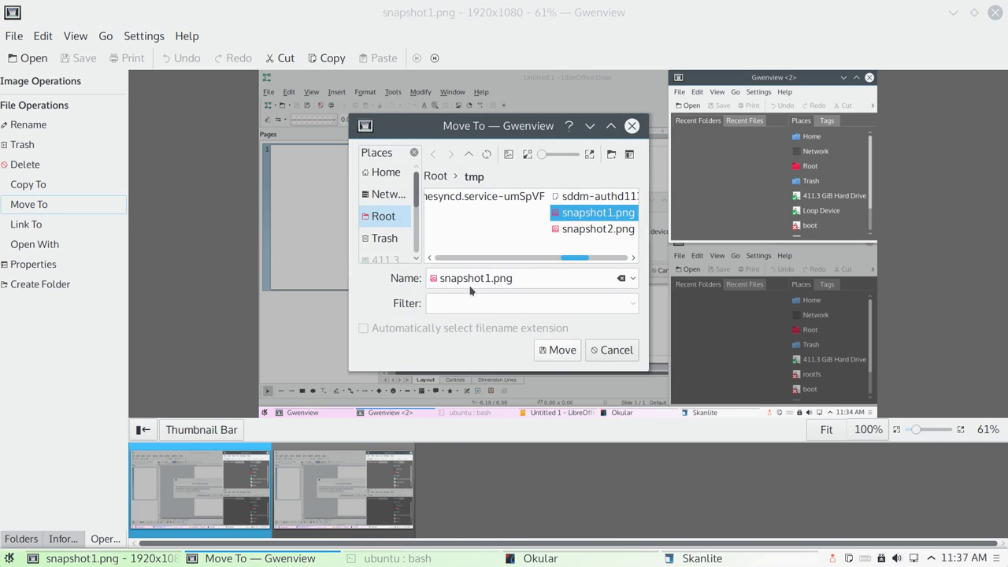
double_click(522, 128)
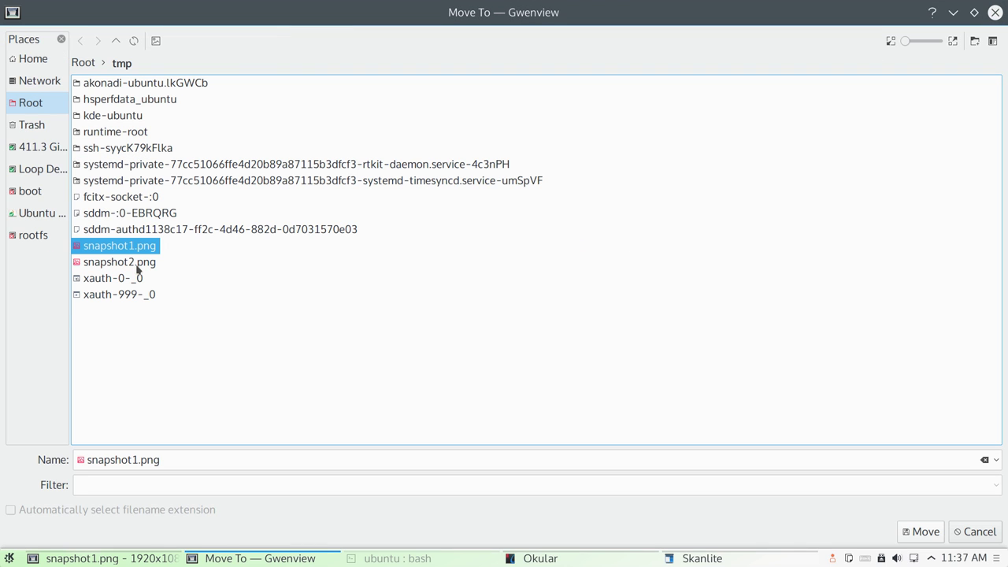
ctrl+click(140, 264)
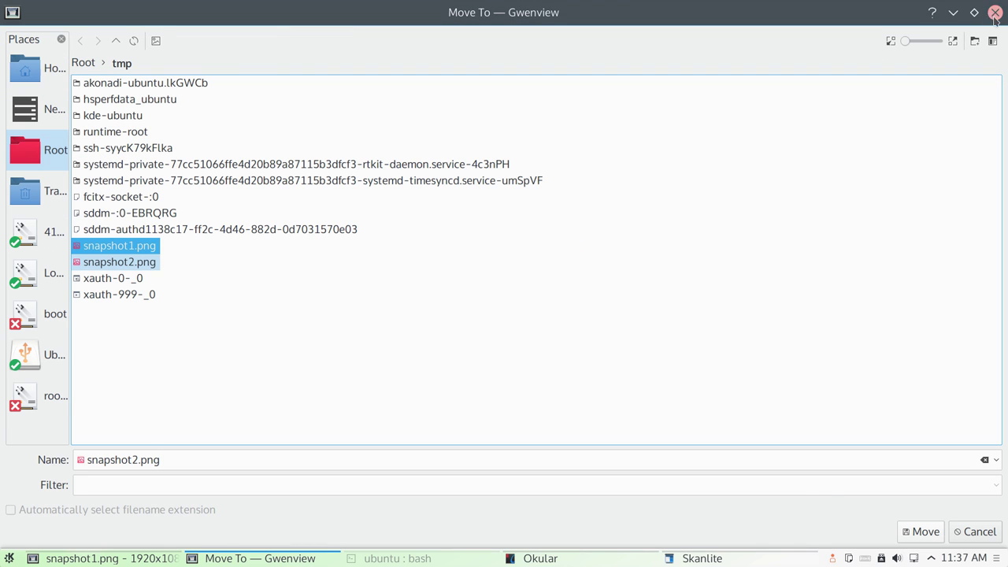
Step: Close the Move To dialog and Gwenview, and cancel the Skanlite scanner device dialog
click(995, 12)
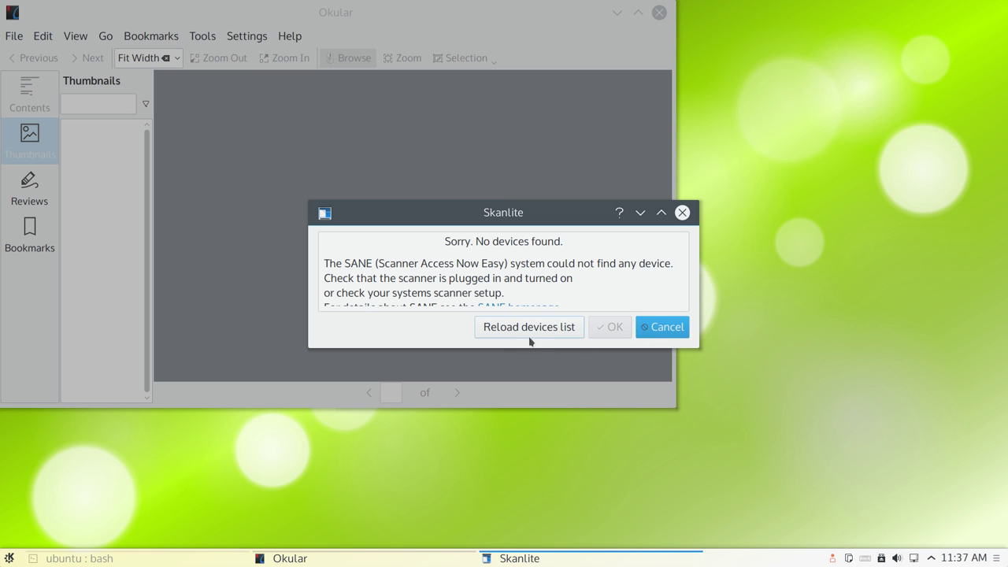
click(661, 327)
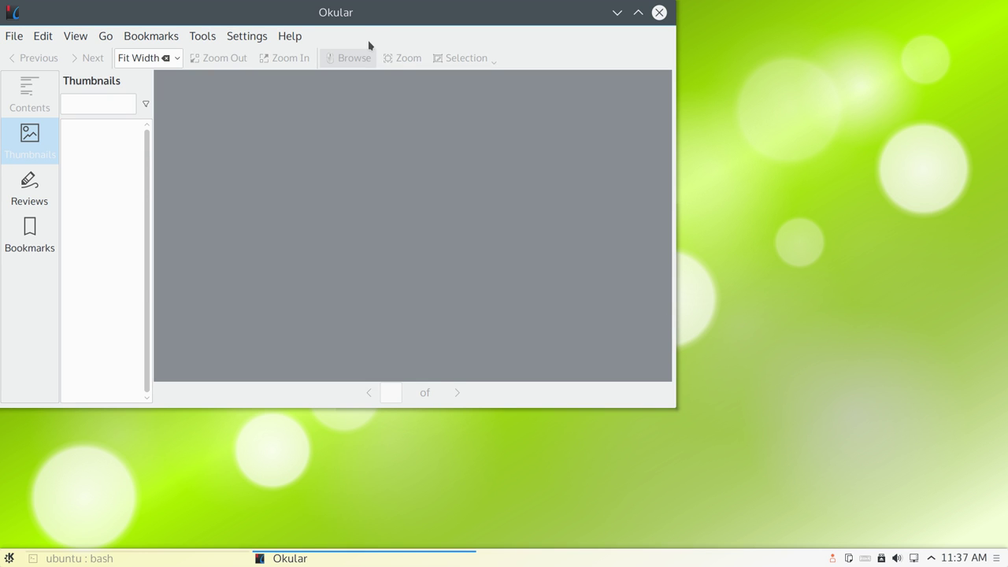
Step: Move the Okular window toward the middle of the desktop and open its About KDE information
drag(364, 17, 576, 62)
click(502, 82)
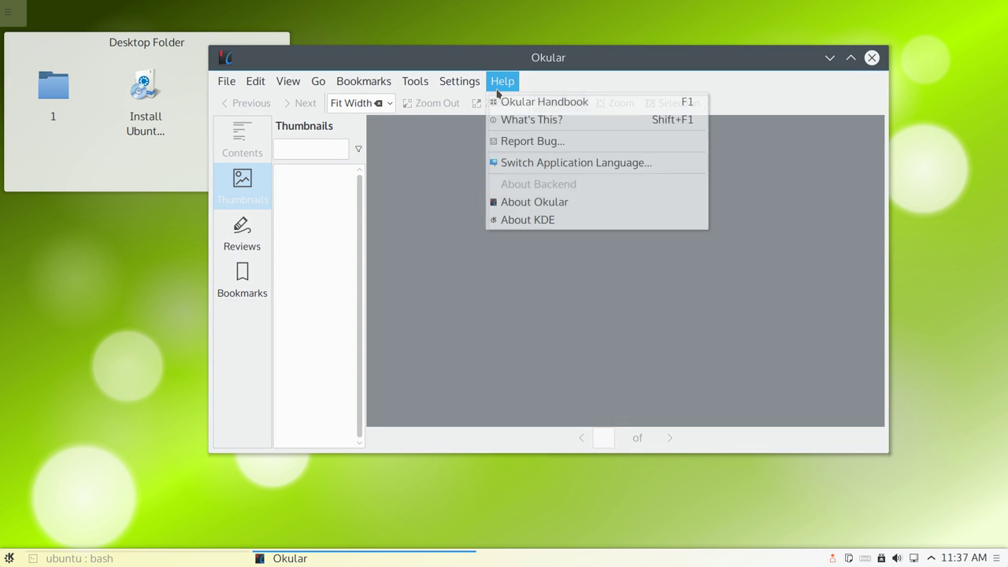
click(548, 220)
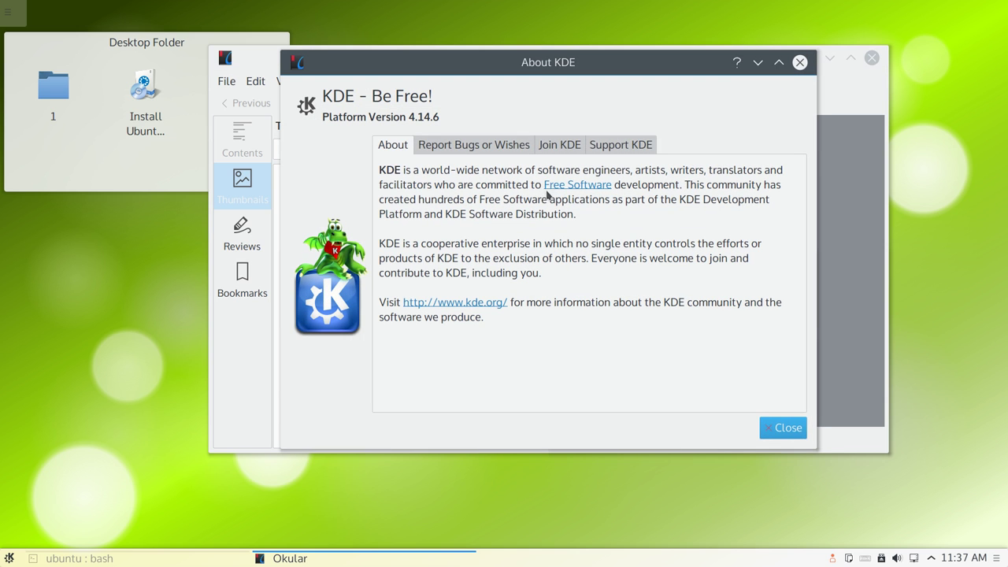
Step: Close the About KDE information, open the About Okular information, review its authors, thanks and about sections, and close it
click(776, 428)
click(514, 91)
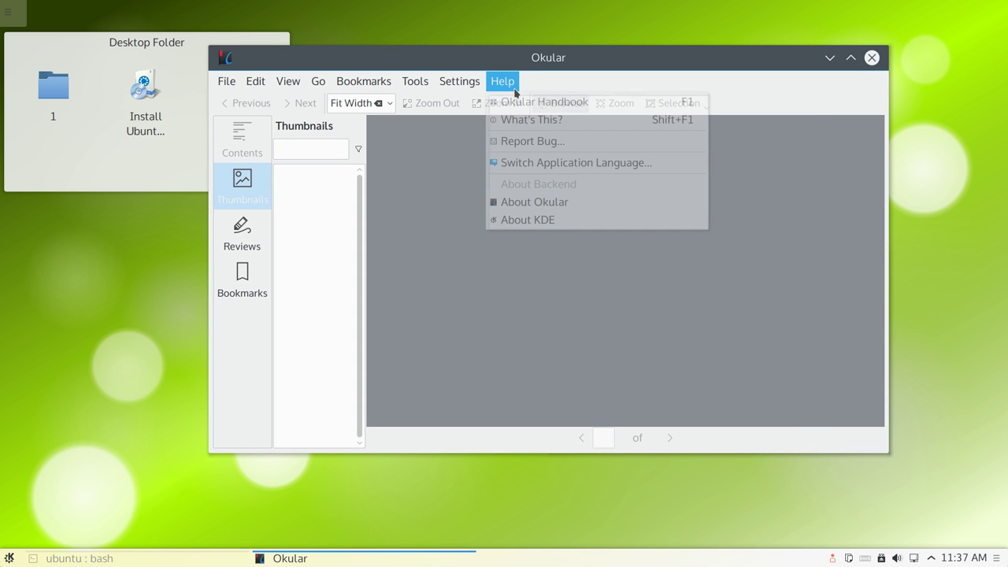
click(521, 203)
click(496, 203)
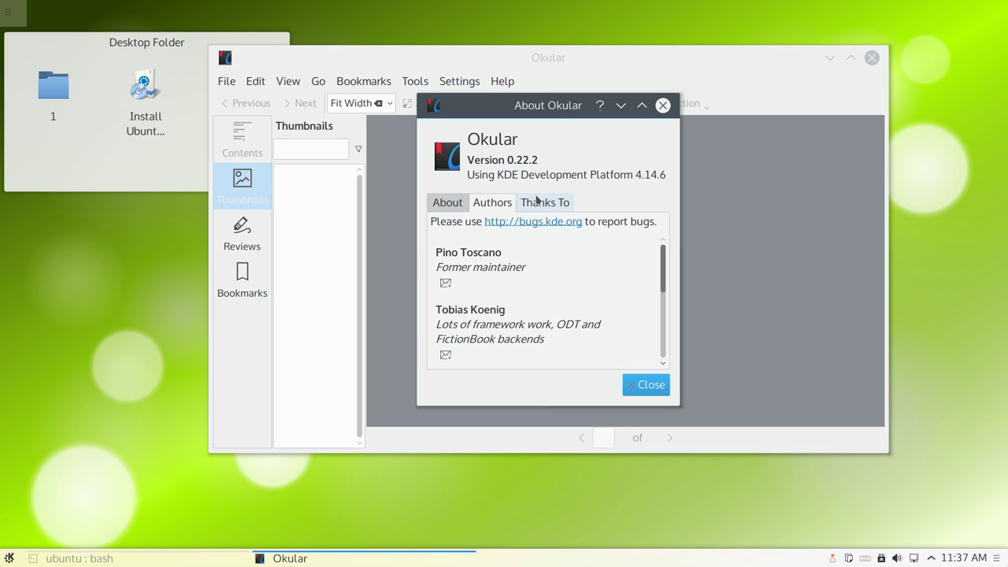
click(539, 202)
click(487, 202)
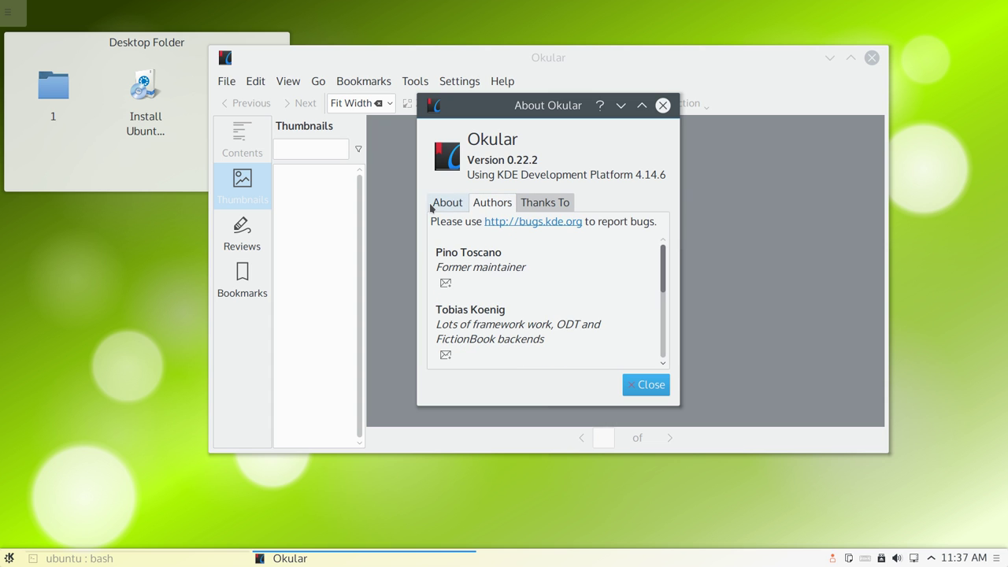
click(431, 206)
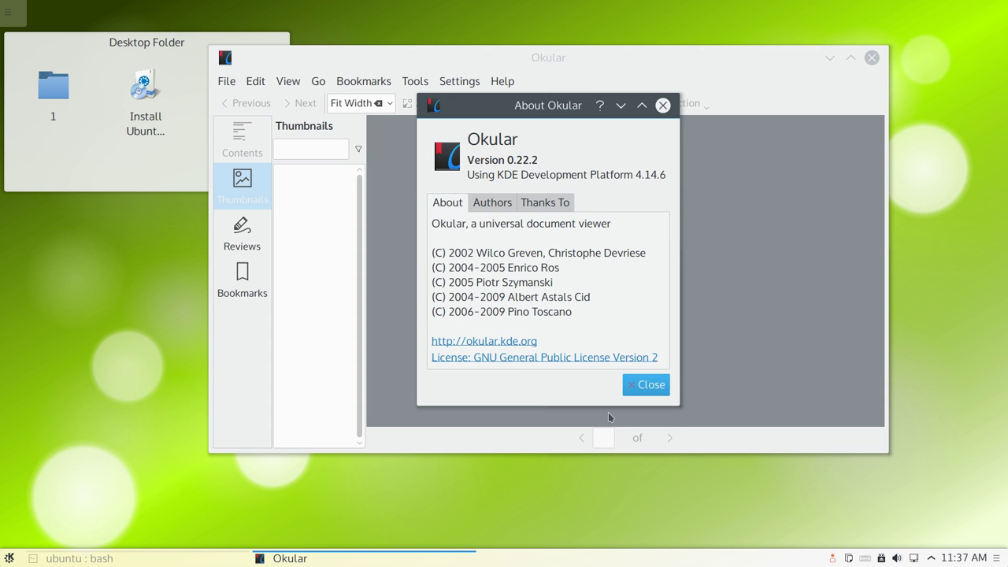
click(640, 382)
Step: Switch Okular's sidebar to Reviews, then Bookmarks, and return it to Reviews
click(240, 235)
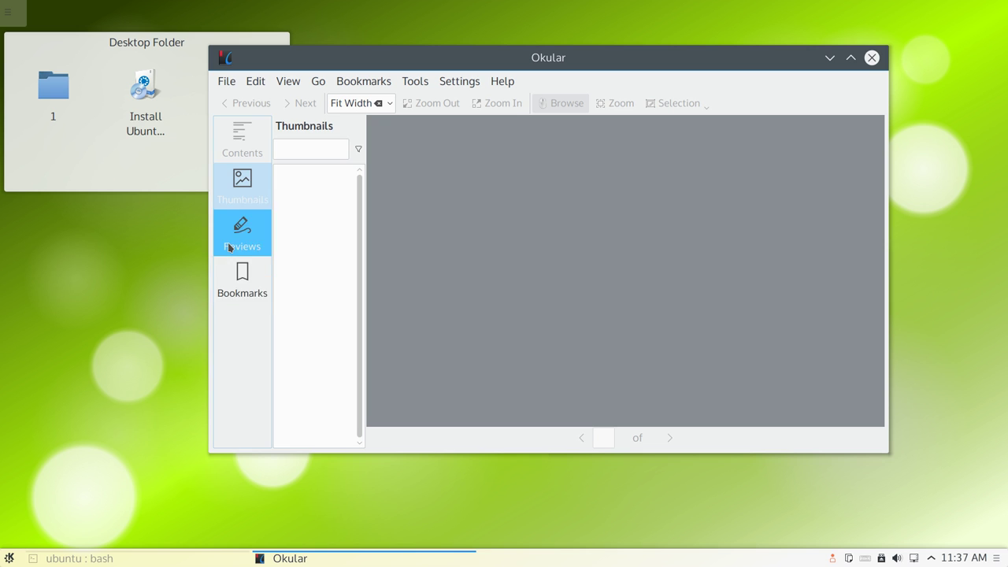
click(232, 293)
click(242, 232)
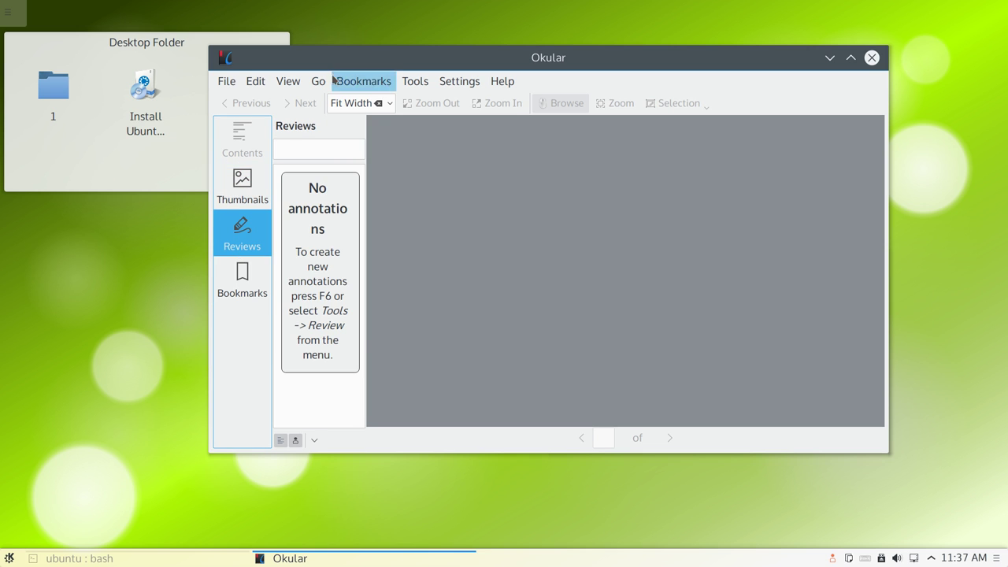
Step: Examine Okular's available commands, from file, editing and view through bookmarks, tools, settings and help
click(229, 82)
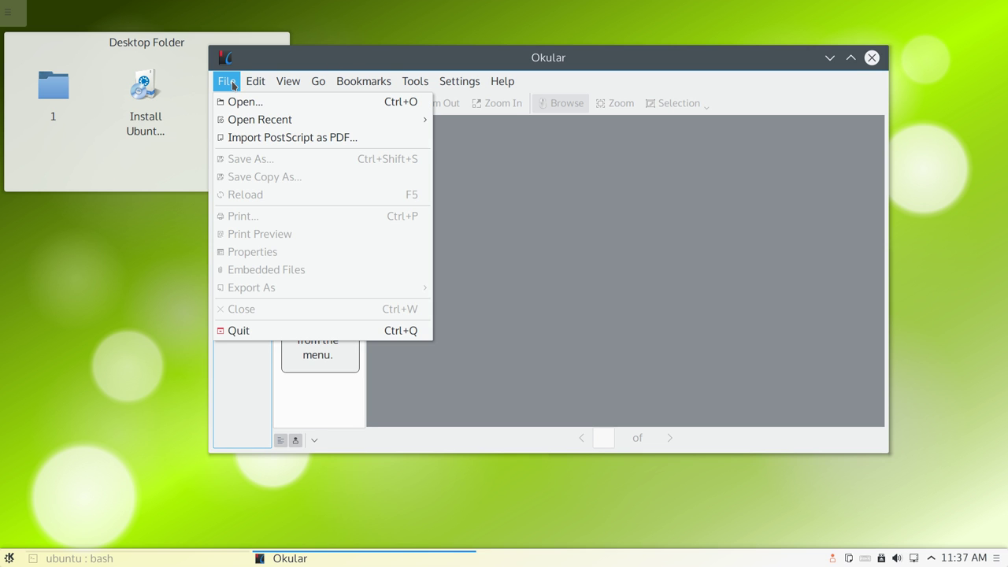
key(Right)
key(Right)
key(Right)
key(Right)
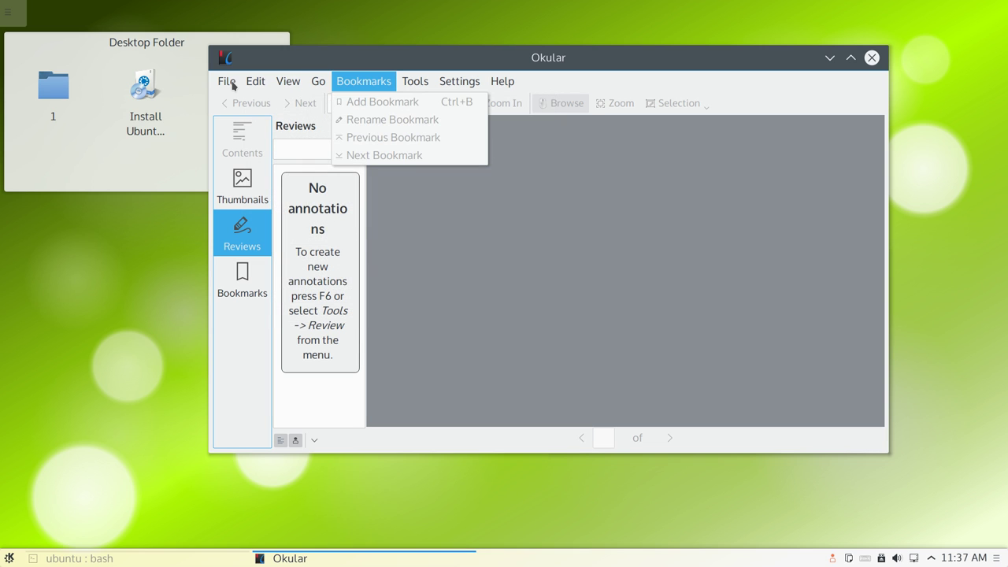
key(Right)
key(Right)
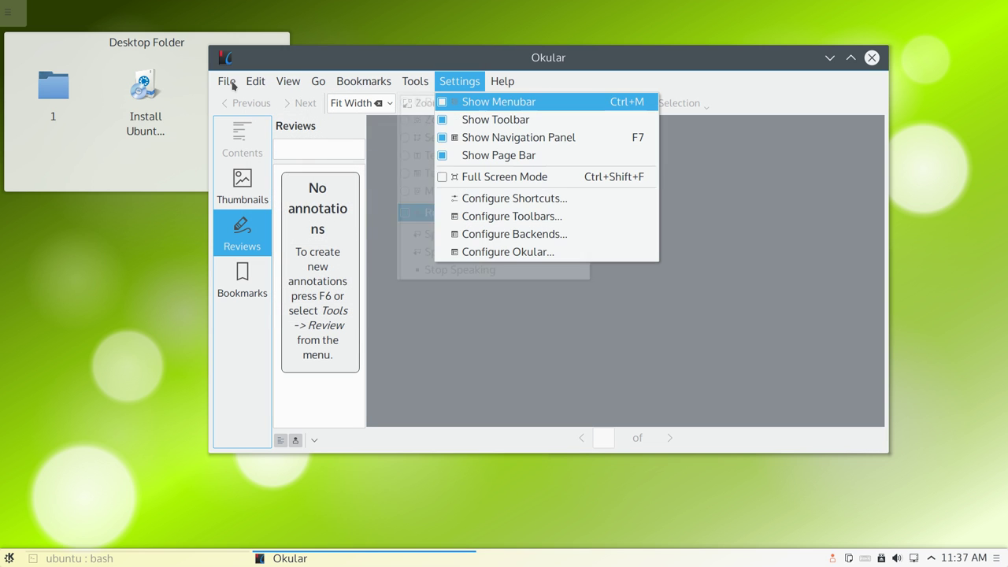
key(Down)
key(Down)
key(Down)
key(Right)
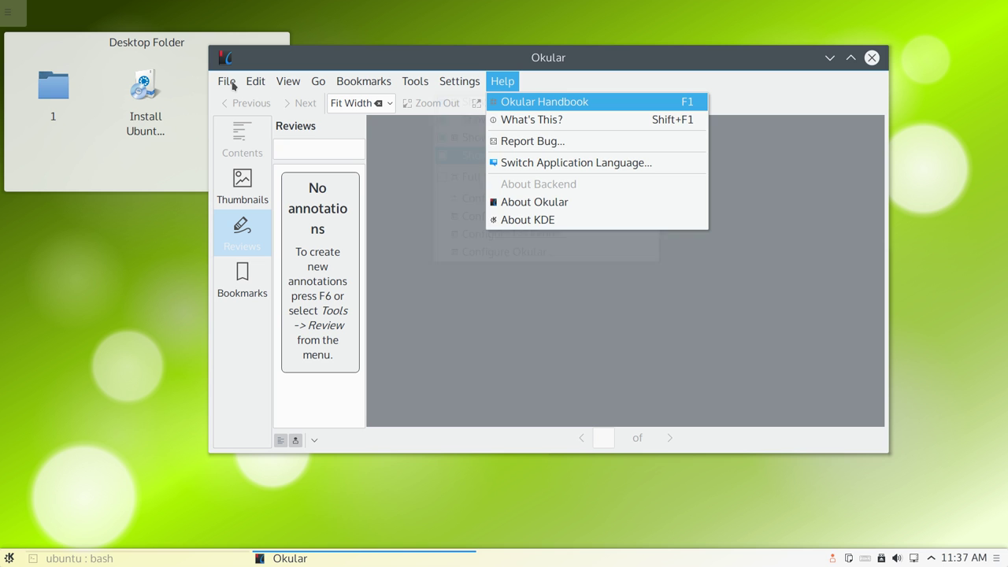
key(Left)
key(Left)
key(Left)
key(Left)
key(Left)
key(Left)
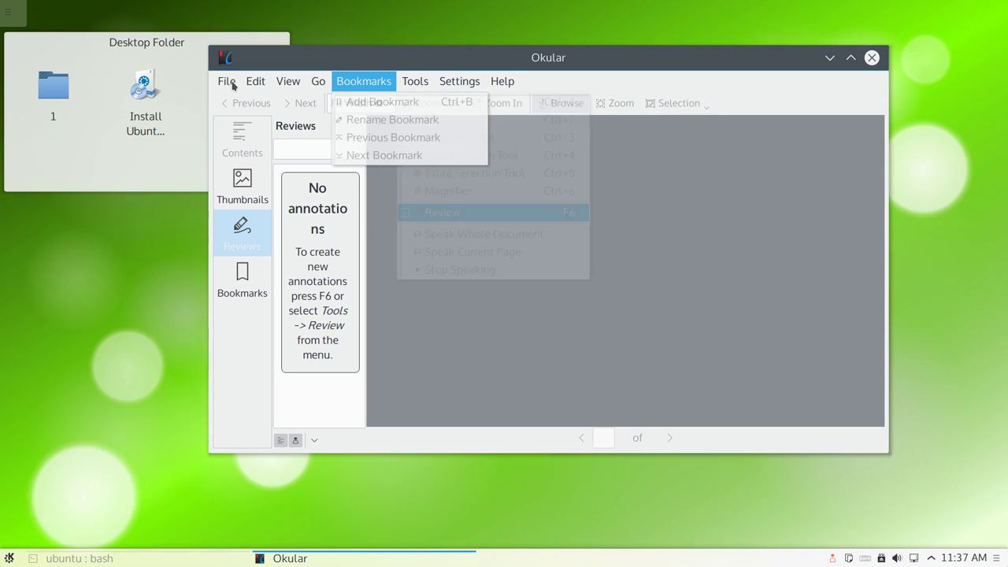
key(Left)
key(Right)
key(Right)
key(Right)
key(Right)
key(Right)
key(Right)
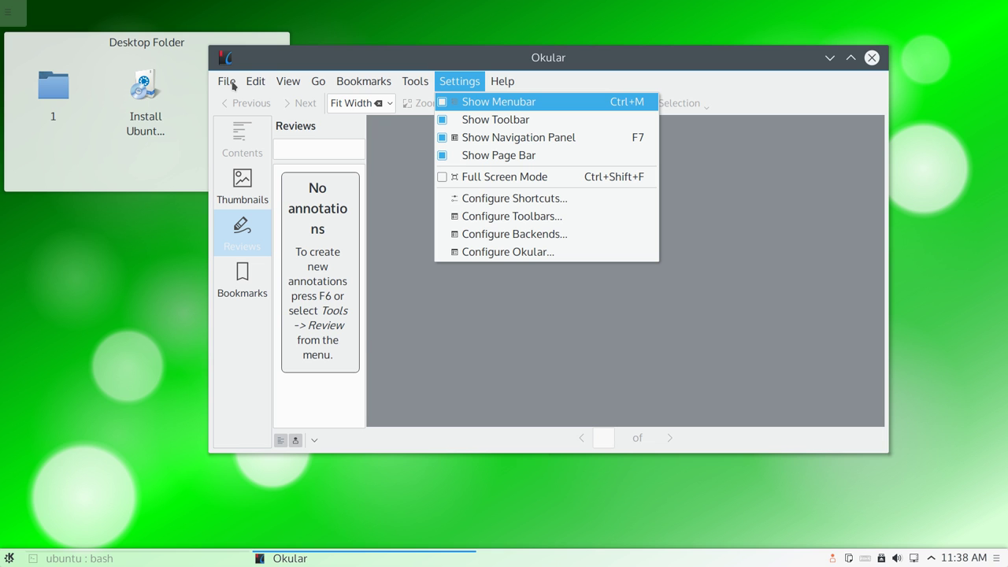
Step: Open Okular's configuration, review the General, Accessibility, Performance, Presentation, Annotations and Editor pages, and cancel without changing anything
mouse_move(256, 79)
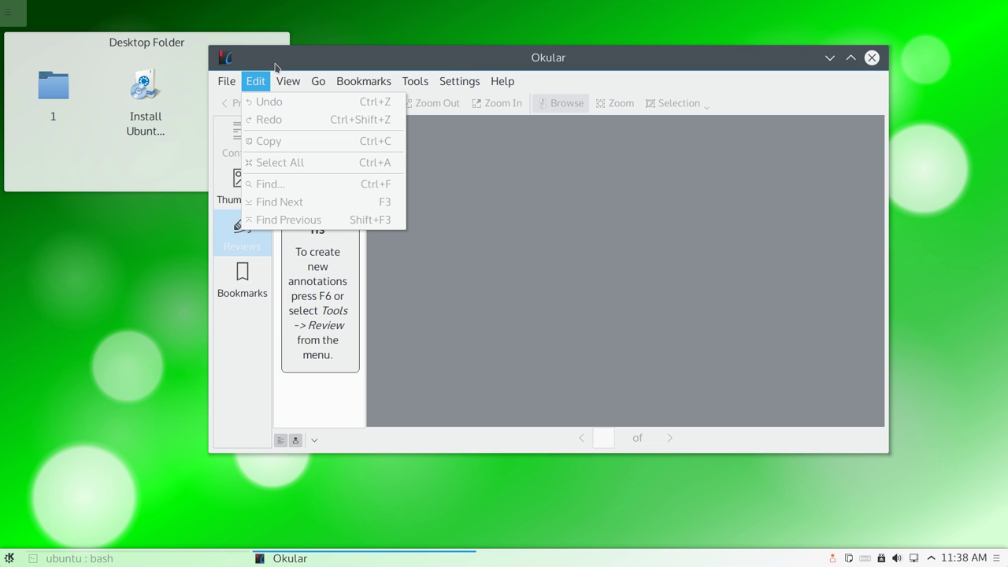
mouse_move(457, 80)
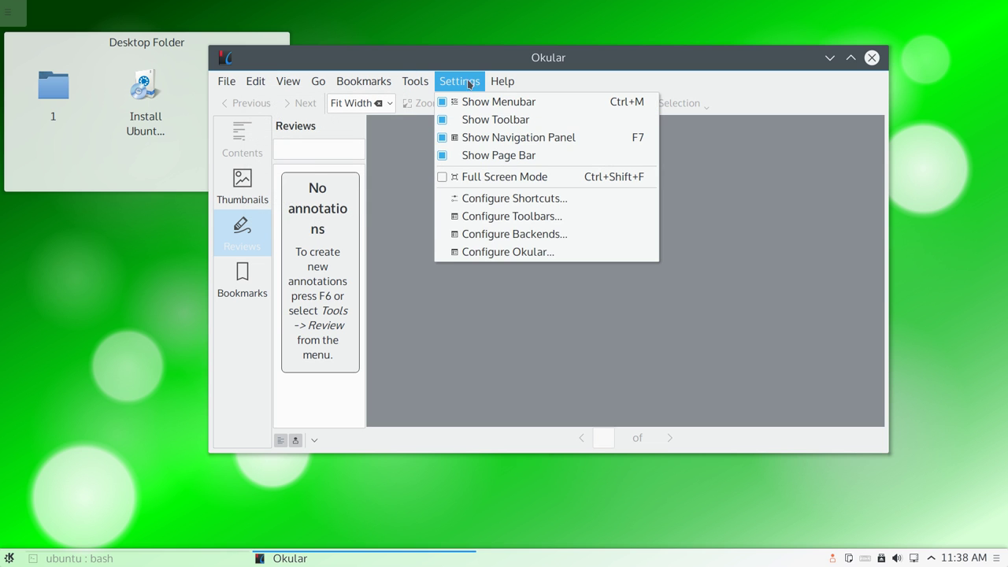
click(457, 252)
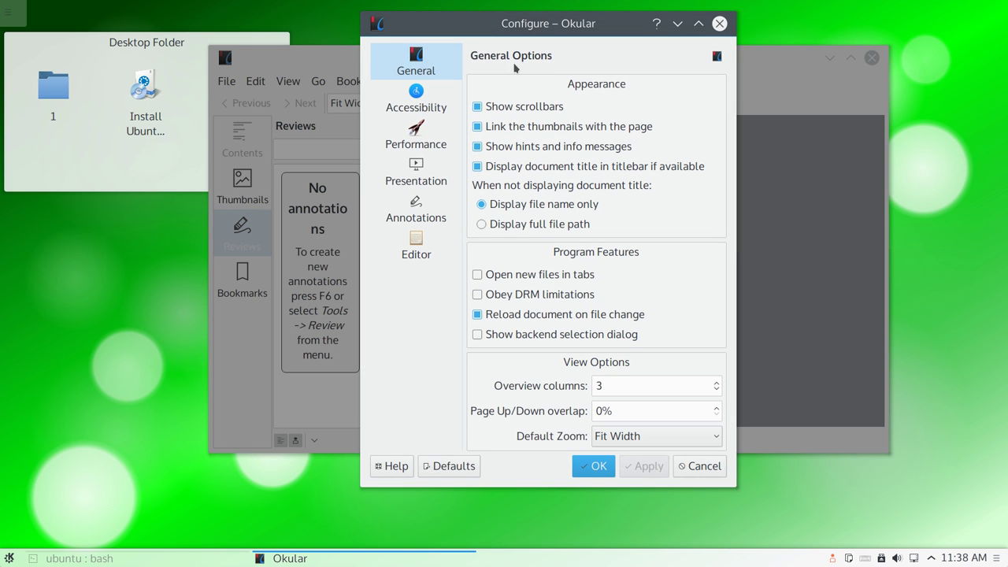
click(422, 103)
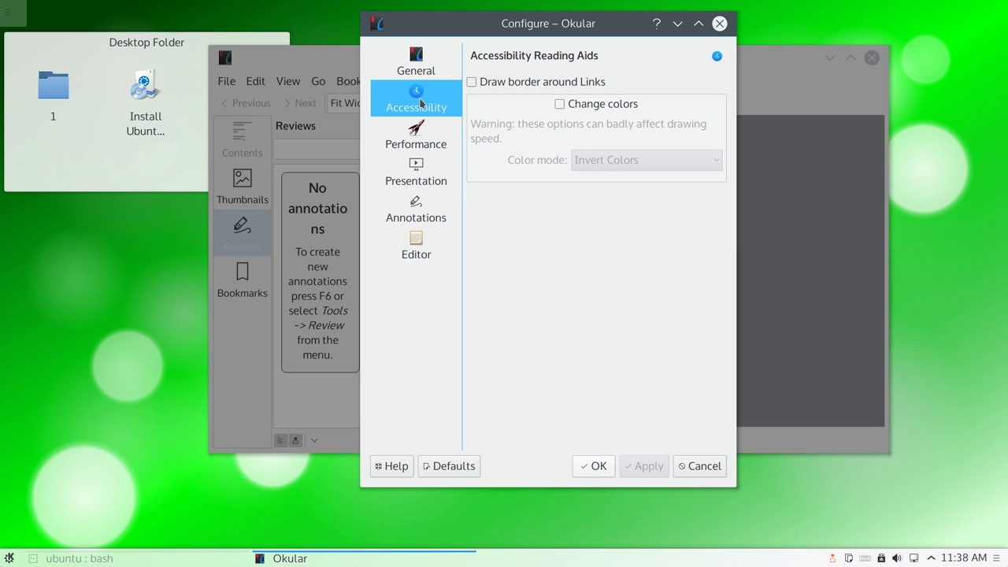
click(418, 134)
click(410, 175)
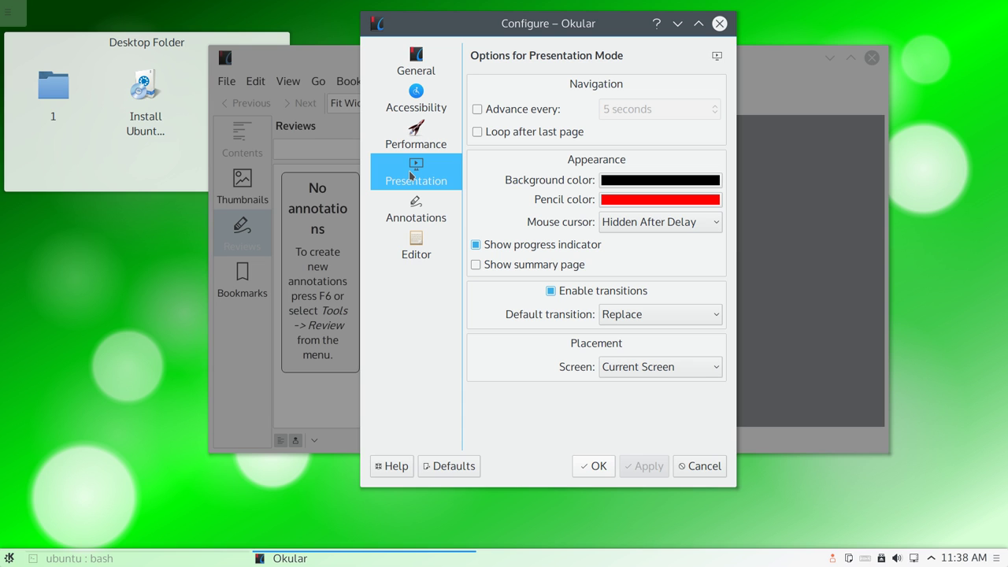
click(403, 209)
click(410, 249)
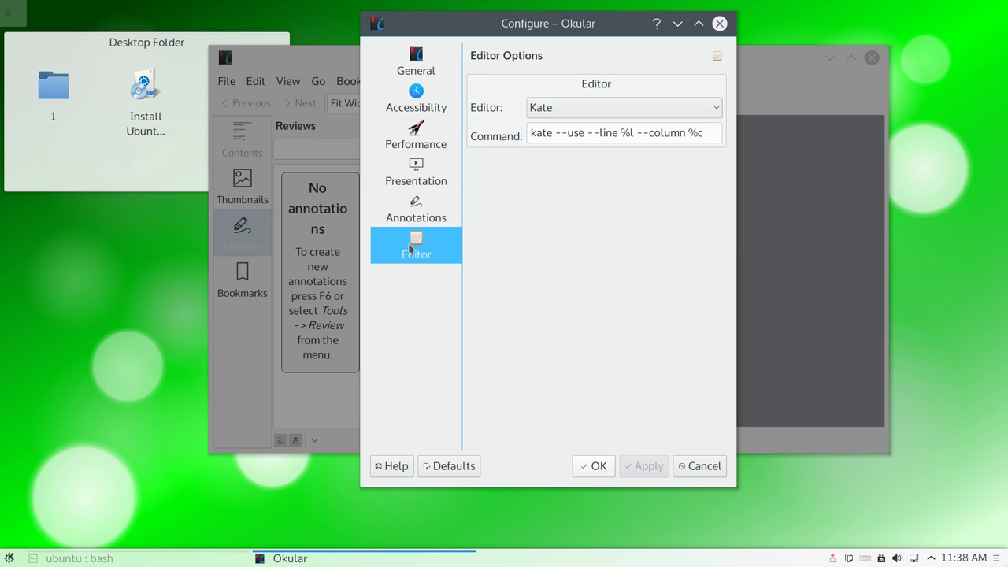
click(414, 220)
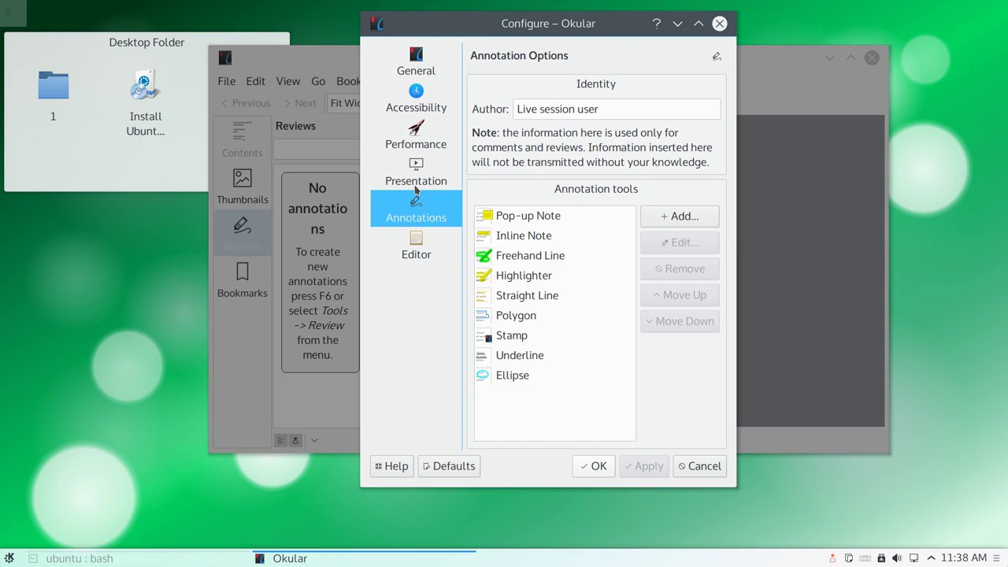
click(416, 173)
click(416, 136)
click(419, 60)
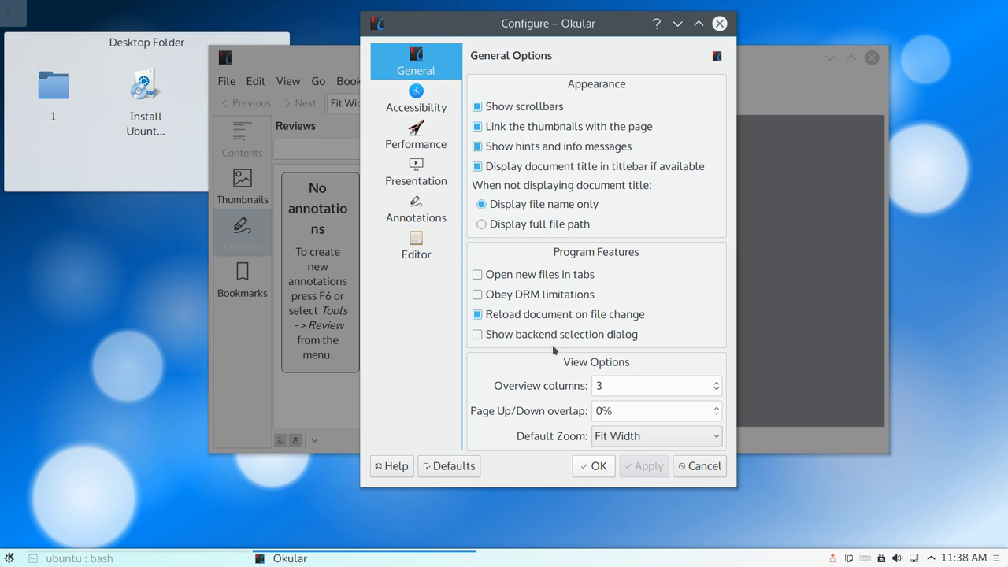
click(679, 468)
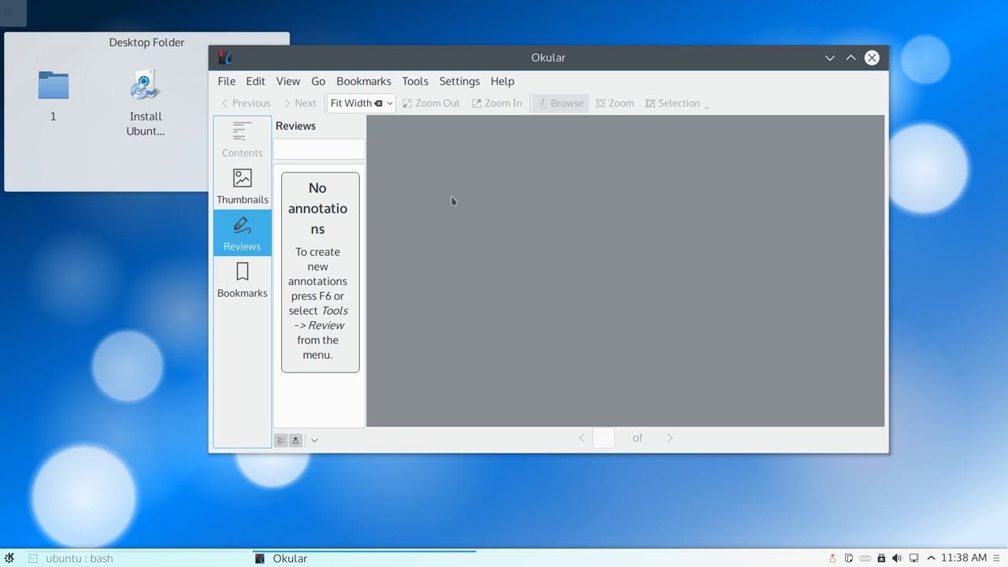
Step: Reopen Okular's configuration, go through all its pages from General to Editor and back, and close it
click(457, 82)
click(513, 252)
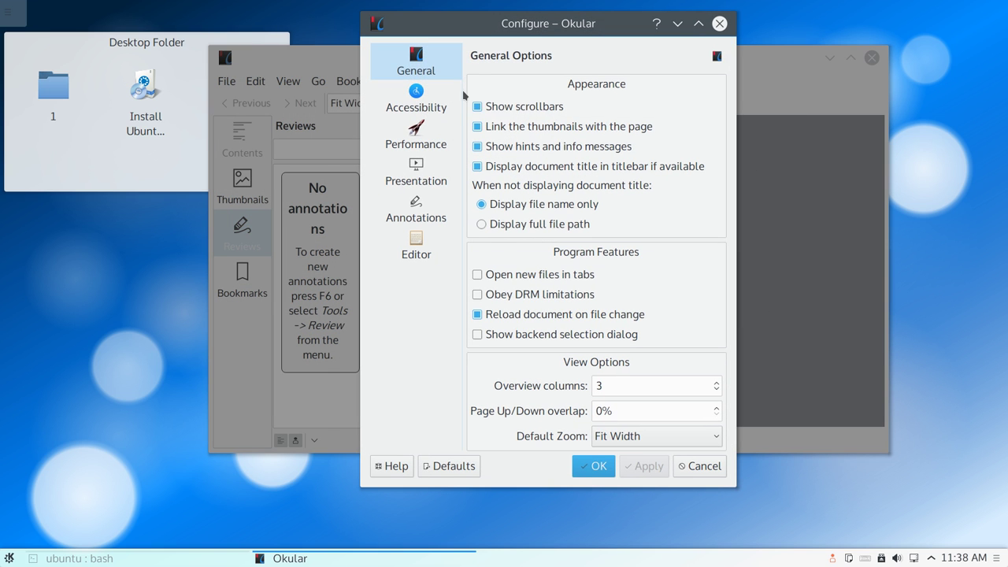
click(423, 104)
click(425, 160)
click(418, 134)
click(417, 209)
click(423, 250)
click(428, 198)
click(417, 172)
click(418, 135)
click(418, 99)
click(418, 63)
click(719, 24)
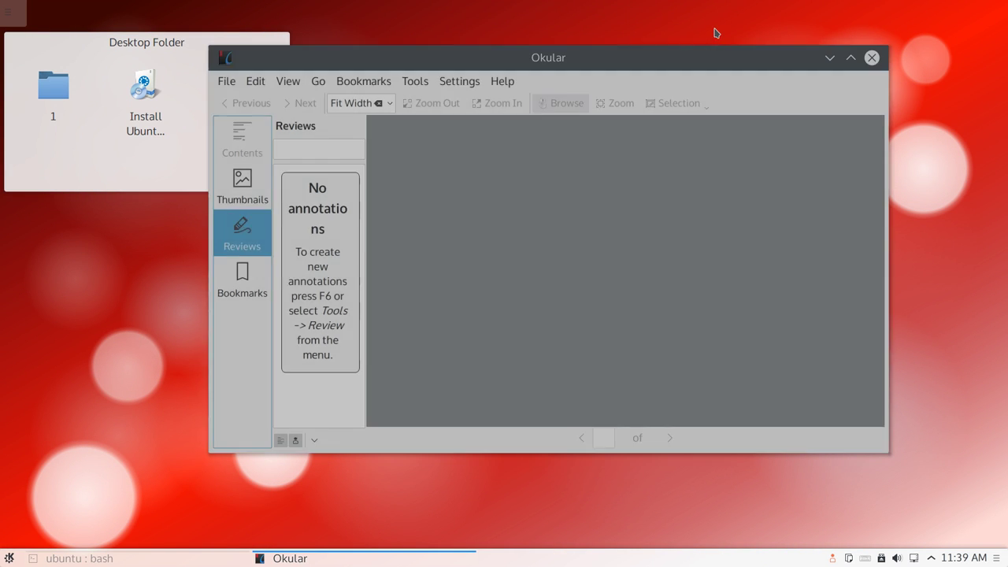
Step: Quit Okular and launch the BitTorrent client KTorrent from the Internet applications
key(ctrl+q)
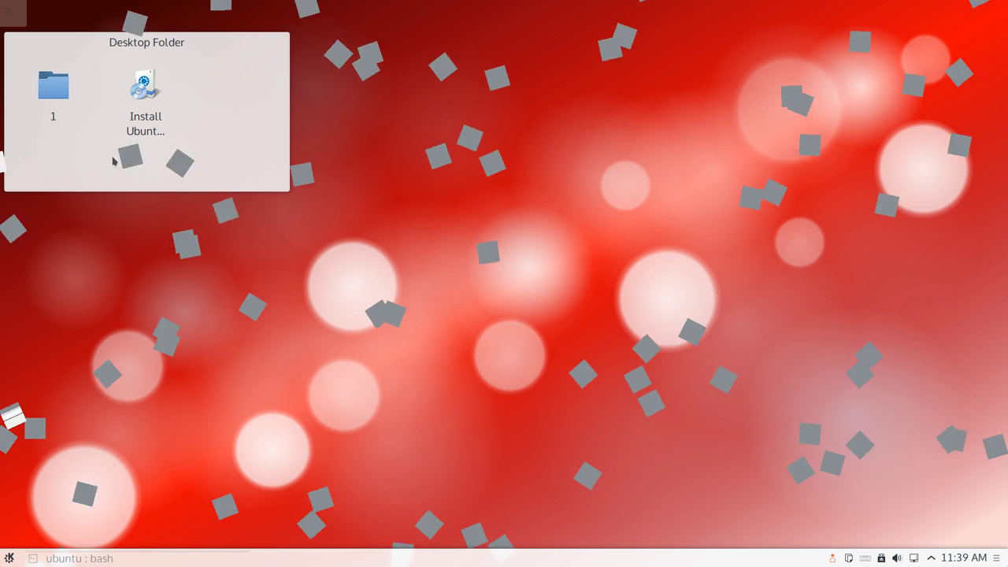
click(8, 558)
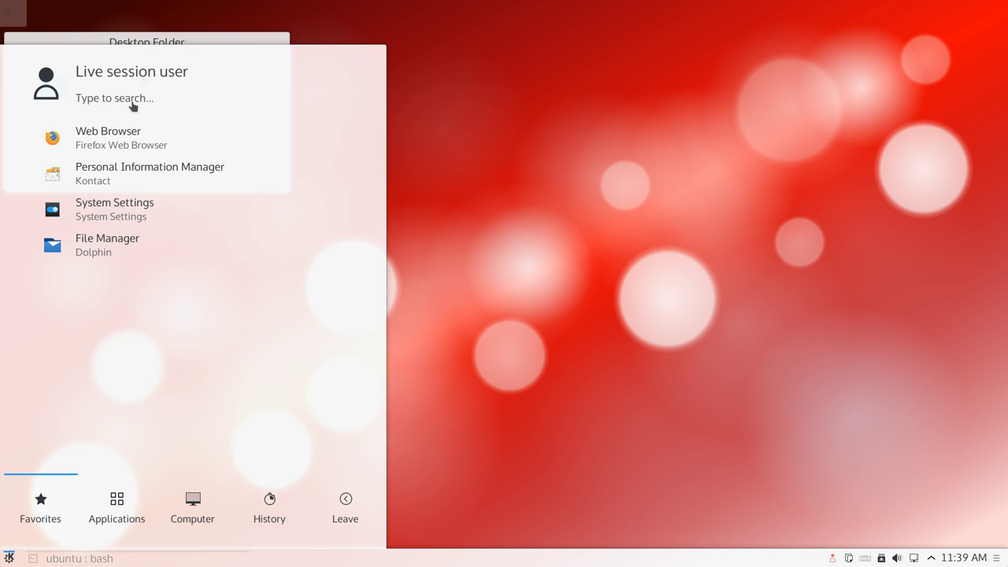
click(118, 511)
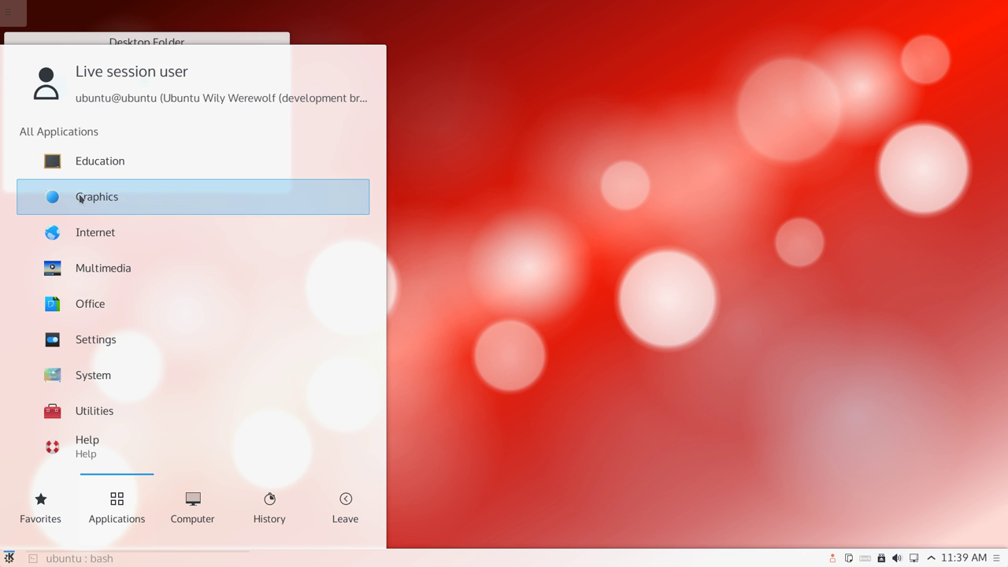
click(79, 230)
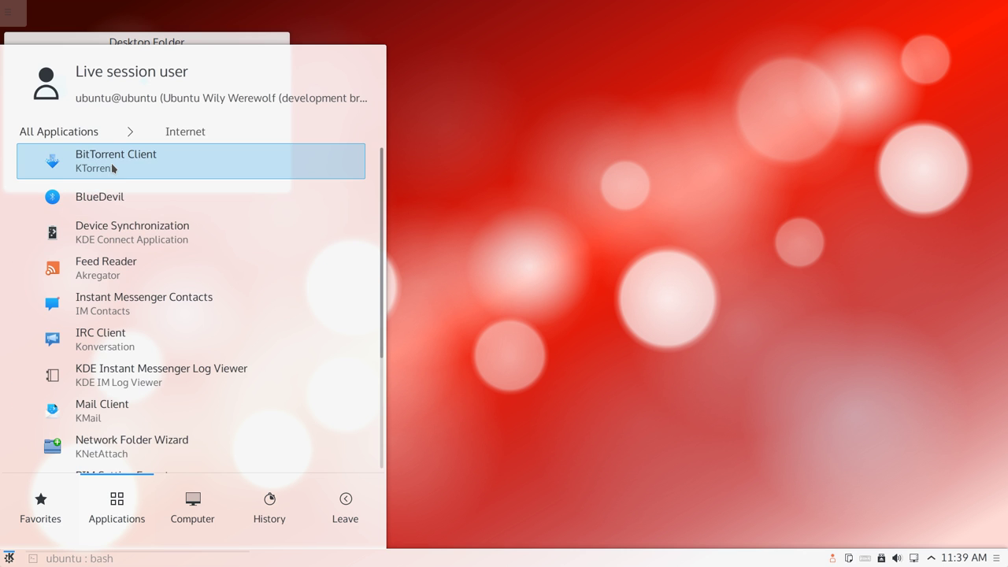
click(112, 168)
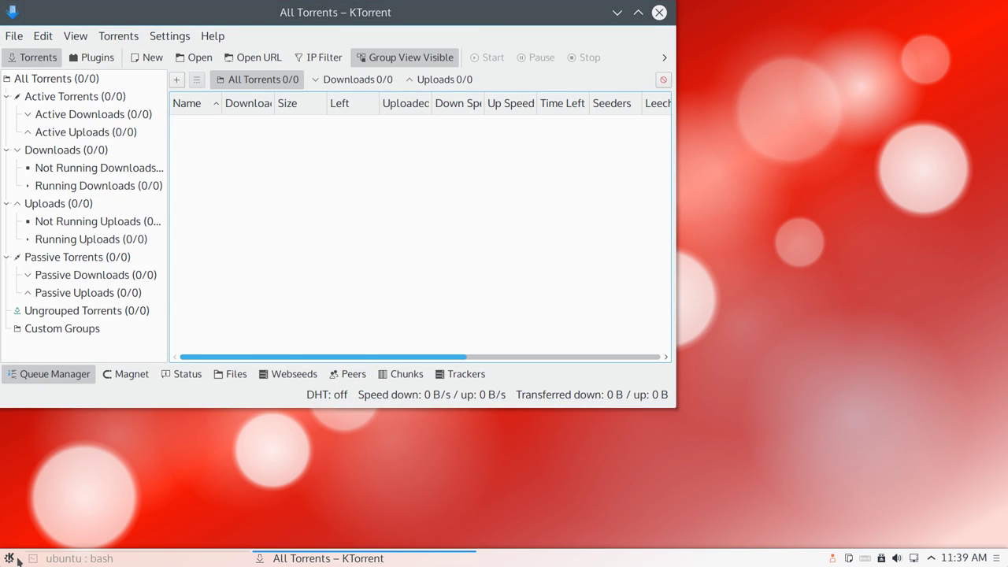
Step: Launch BlueDevil from the Internet applications
click(16, 559)
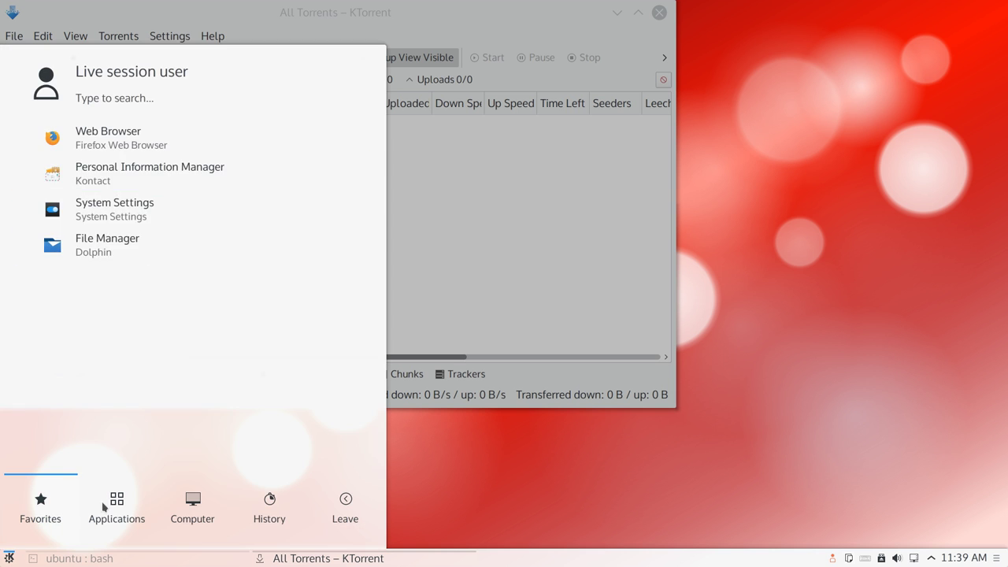
click(116, 504)
click(111, 230)
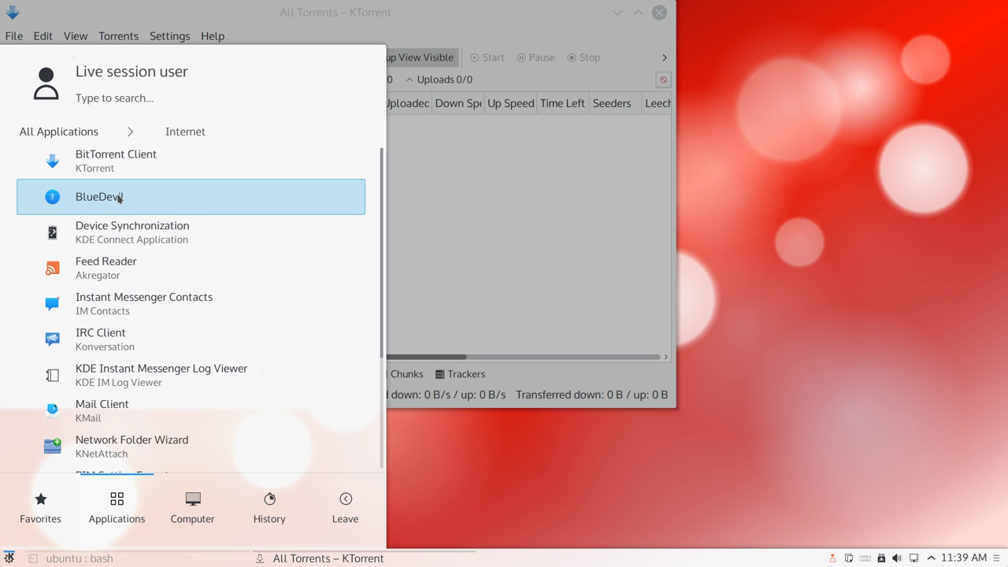
click(122, 199)
Step: Launch the Device Synchronization application KDE Connect from the Internet applications
click(9, 559)
click(116, 504)
click(120, 232)
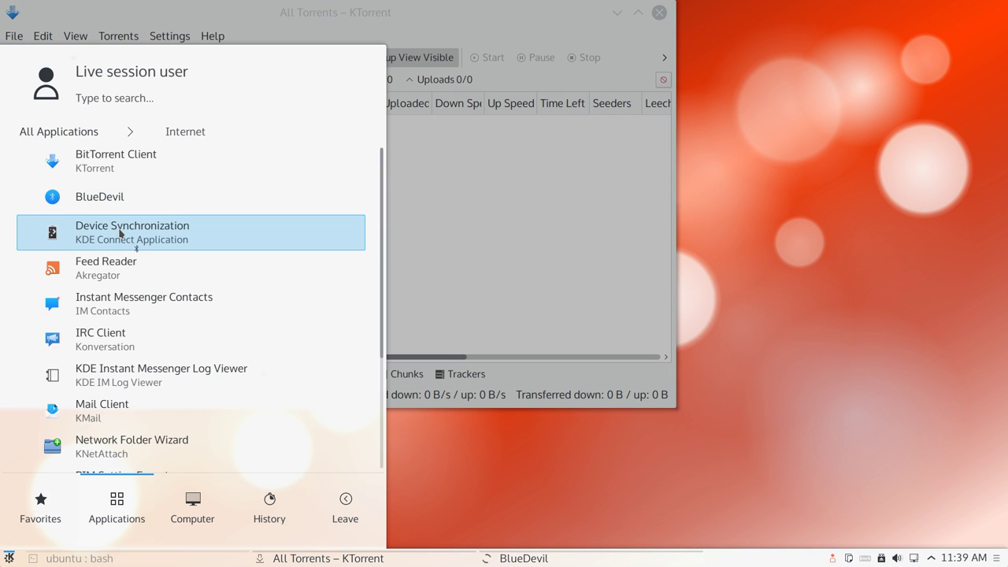
click(121, 234)
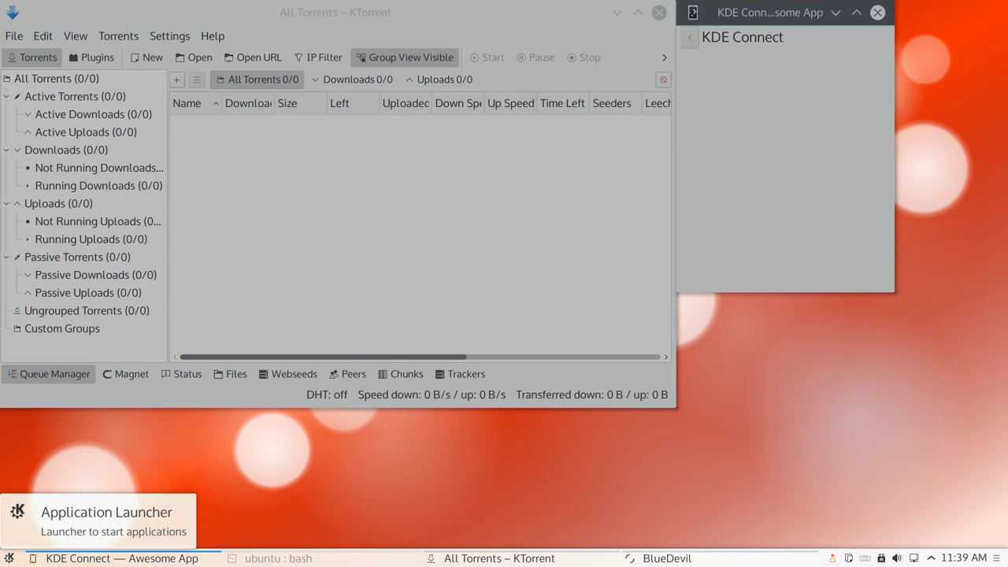
Step: Launch the feed reader Akregator from the Internet applications
click(9, 558)
click(130, 517)
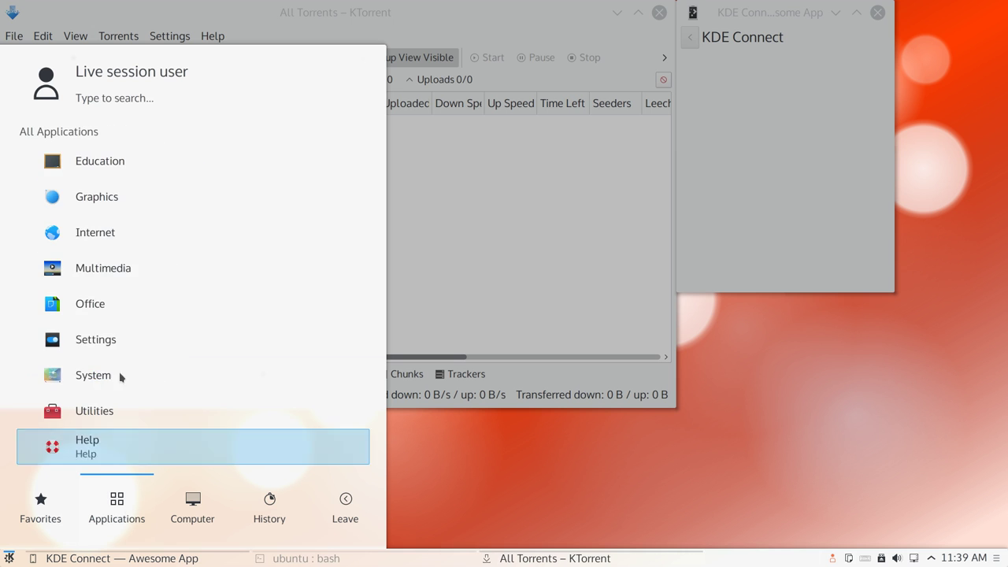
click(112, 241)
click(139, 274)
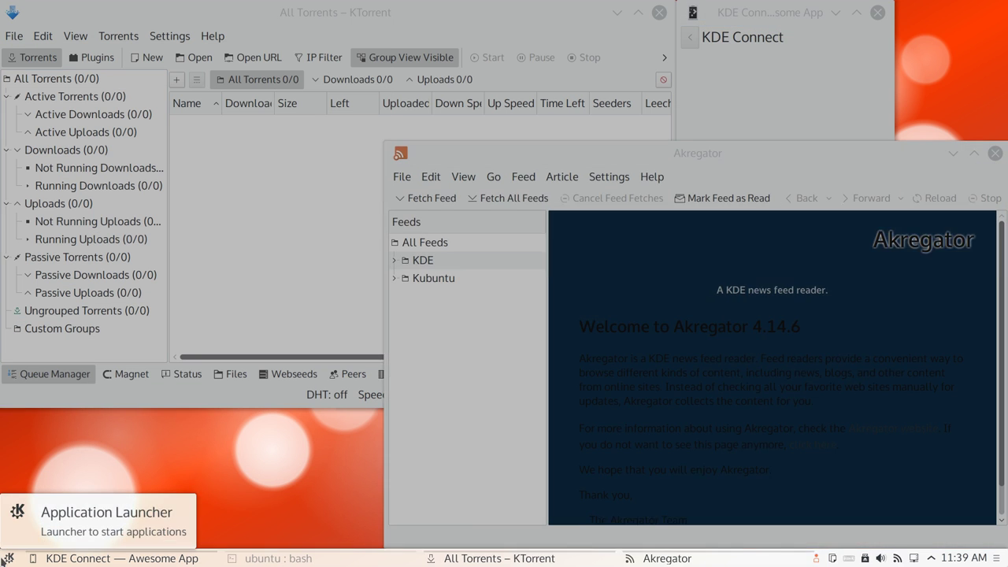
Step: Launch the Instant Messenger Contacts application from the Internet applications
click(8, 557)
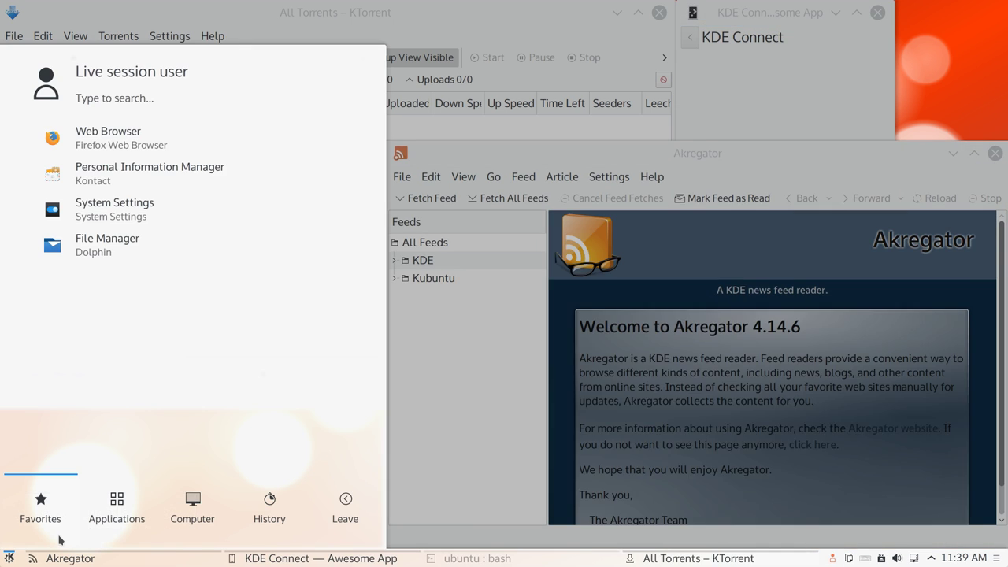
click(99, 519)
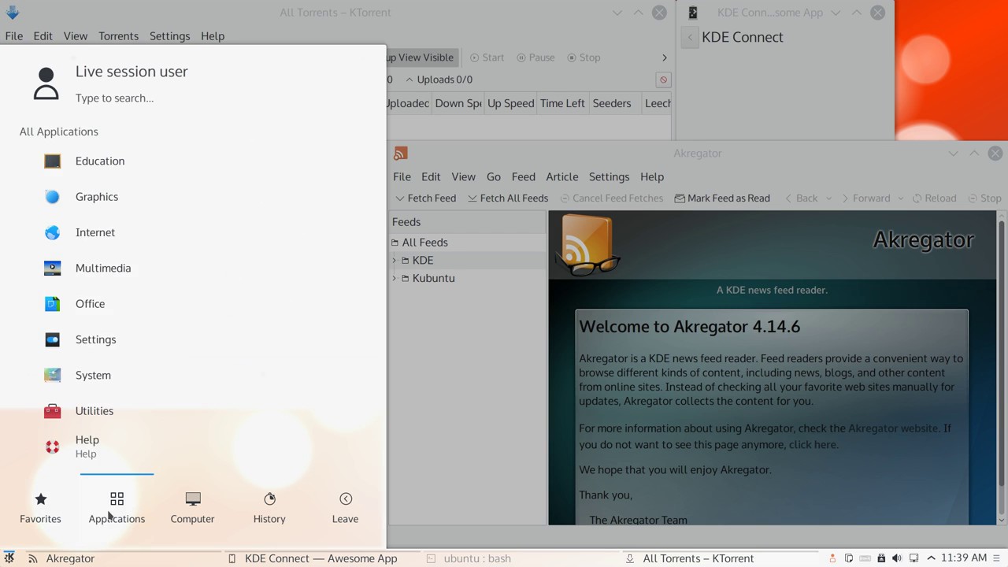
click(166, 233)
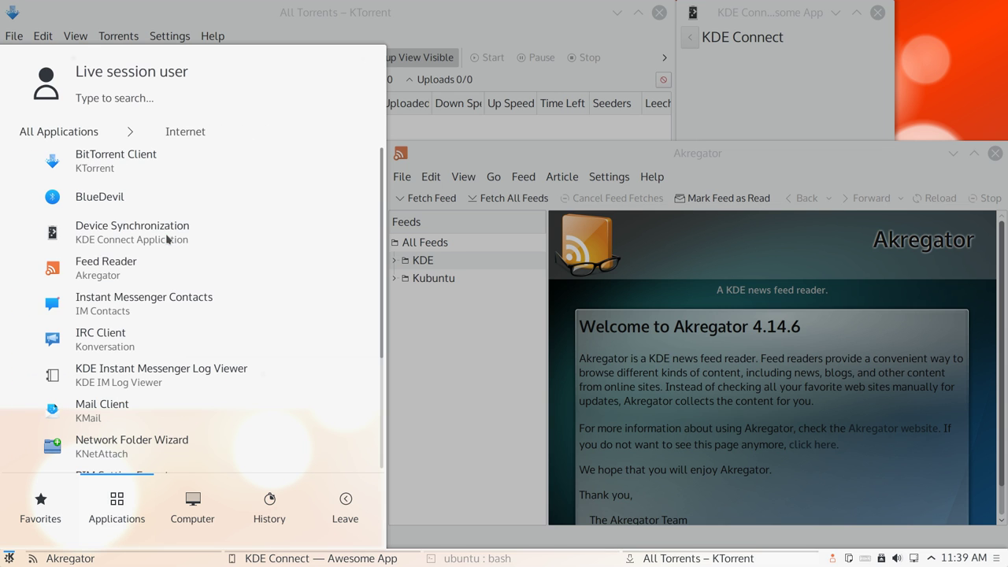
click(167, 301)
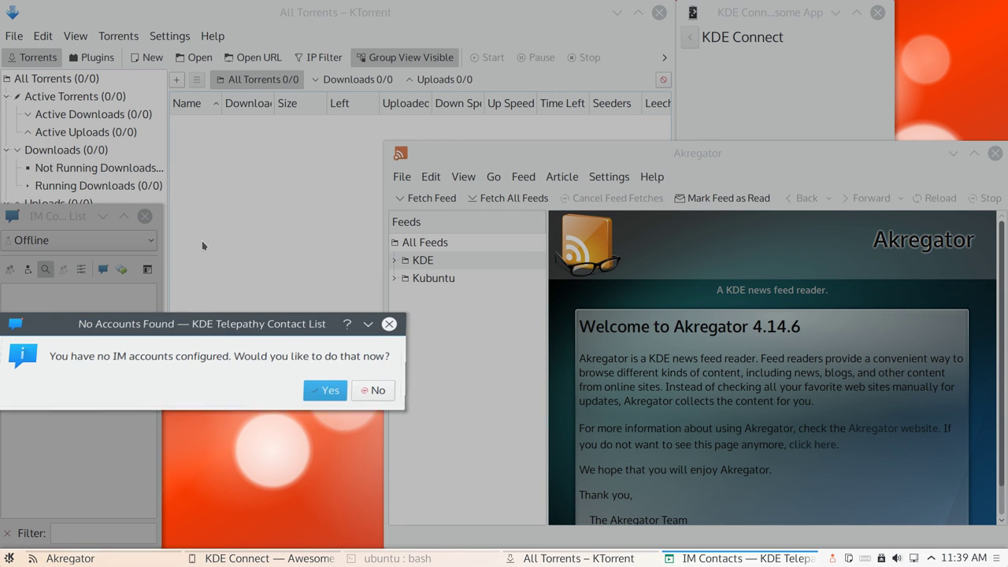
Step: Agree to configure IM accounts and look through the account types offered for a new online account
click(330, 409)
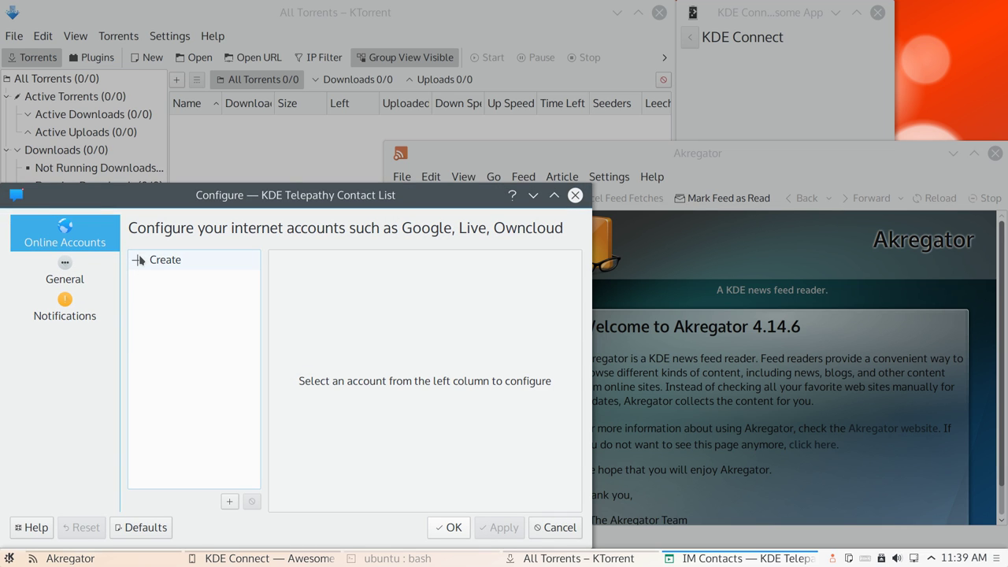
click(145, 262)
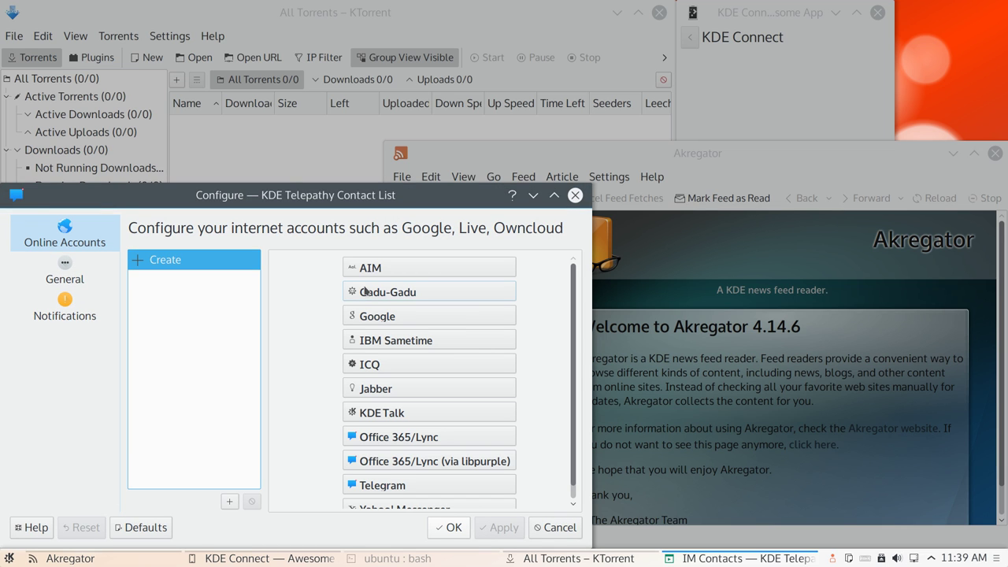
scroll(367, 296, down, 1)
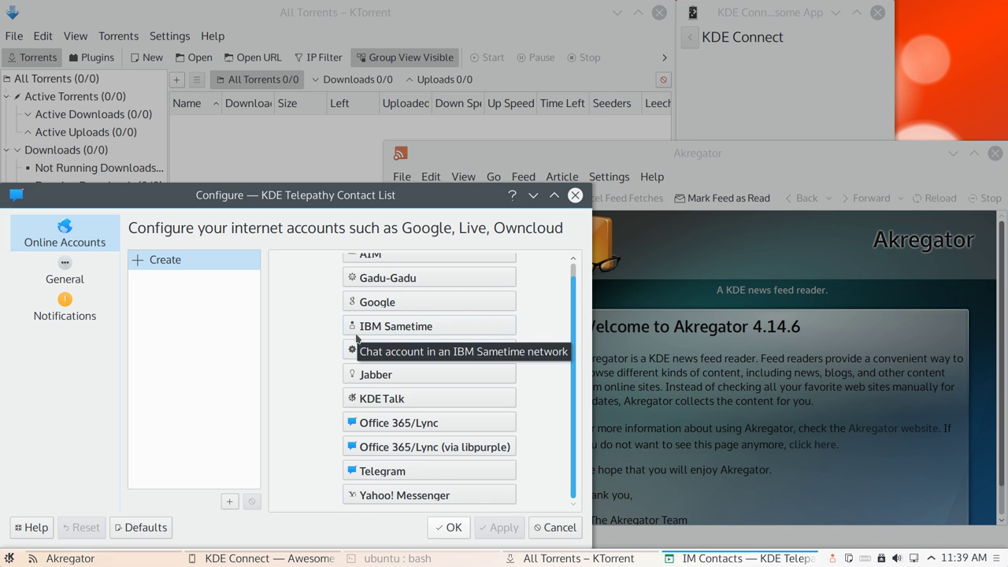
scroll(390, 331, up, 1)
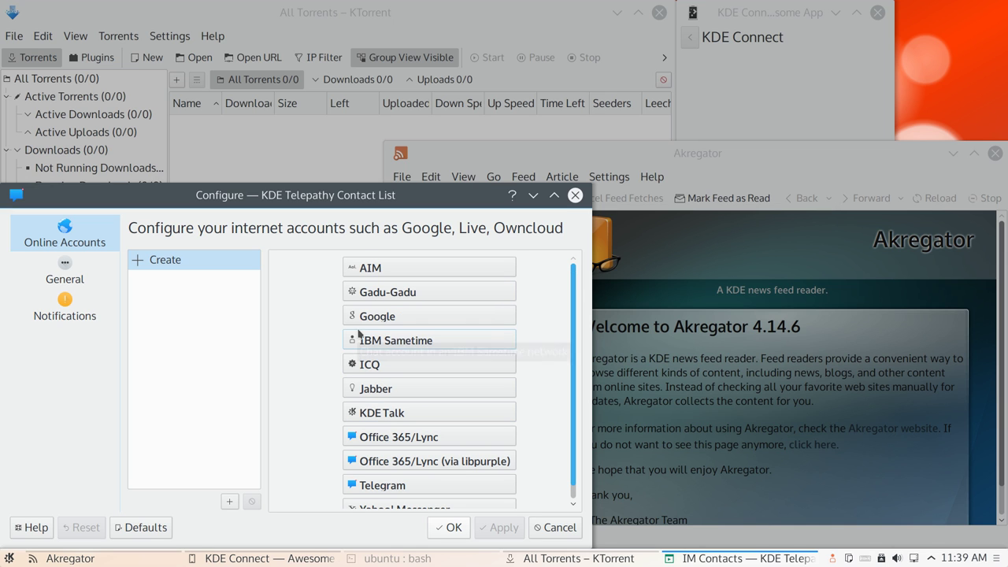
Step: Examine the fields of the new Gadu-Gadu account form, leaving without creating an account
click(393, 292)
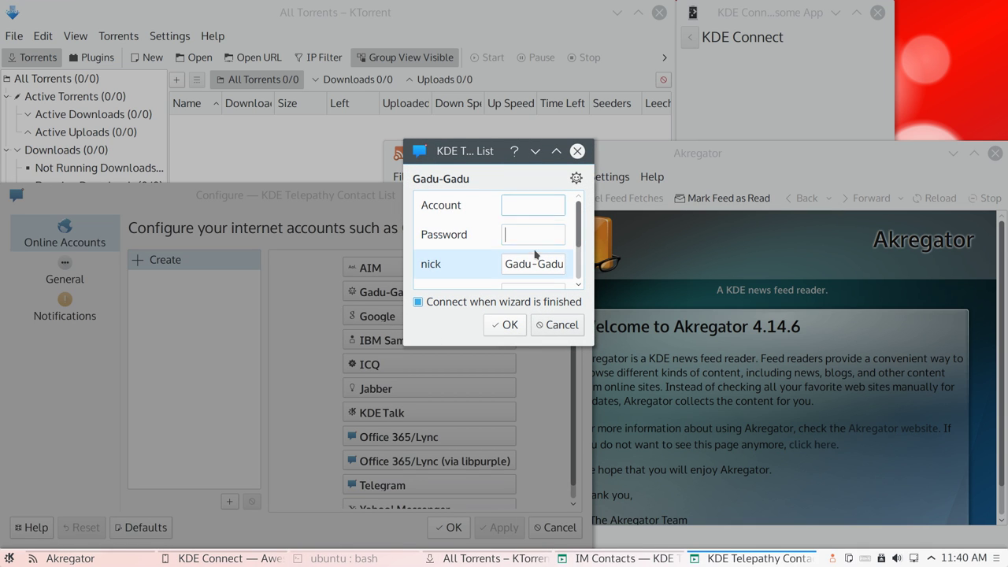
scroll(534, 260, down, 1)
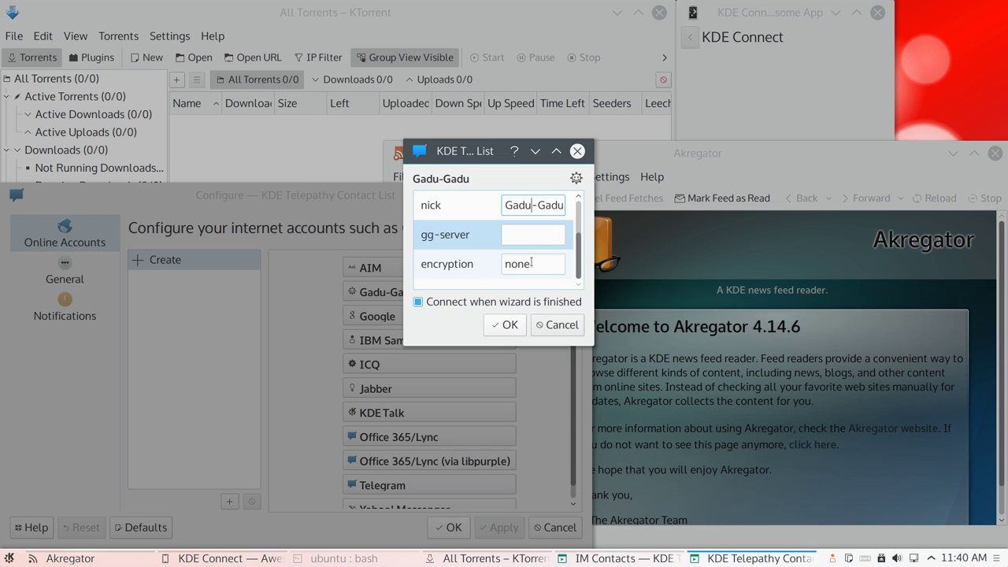
scroll(520, 256, up, 1)
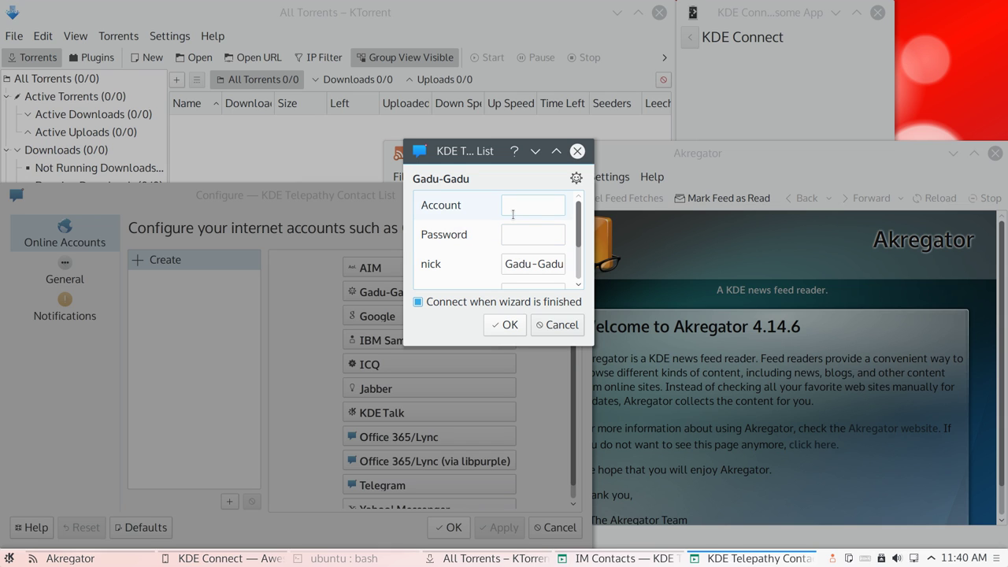
scroll(513, 215, down, 1)
scroll(508, 208, up, 1)
click(545, 327)
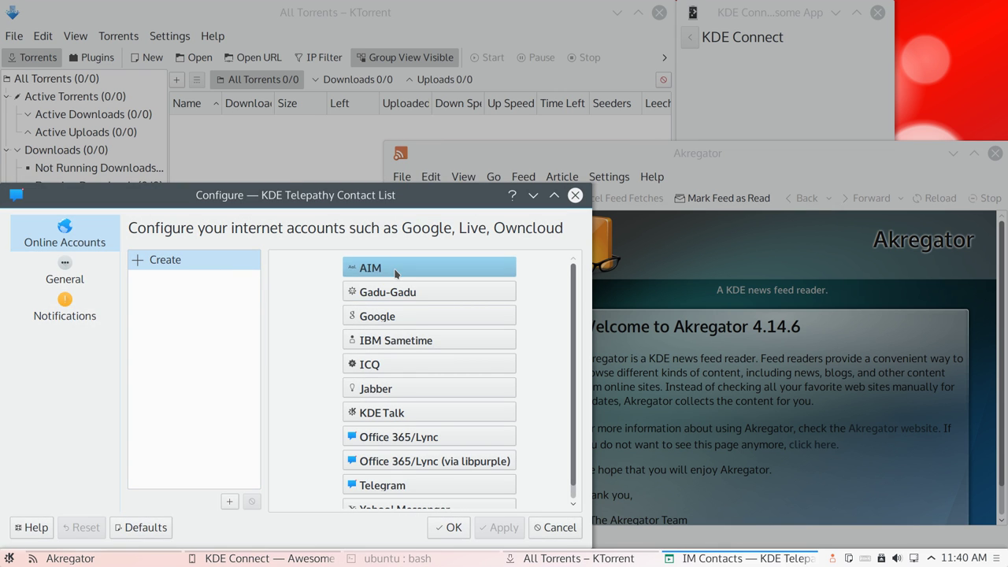
Step: View the AIM account form and revisit the Gadu-Gadu one, cancelling both
click(397, 274)
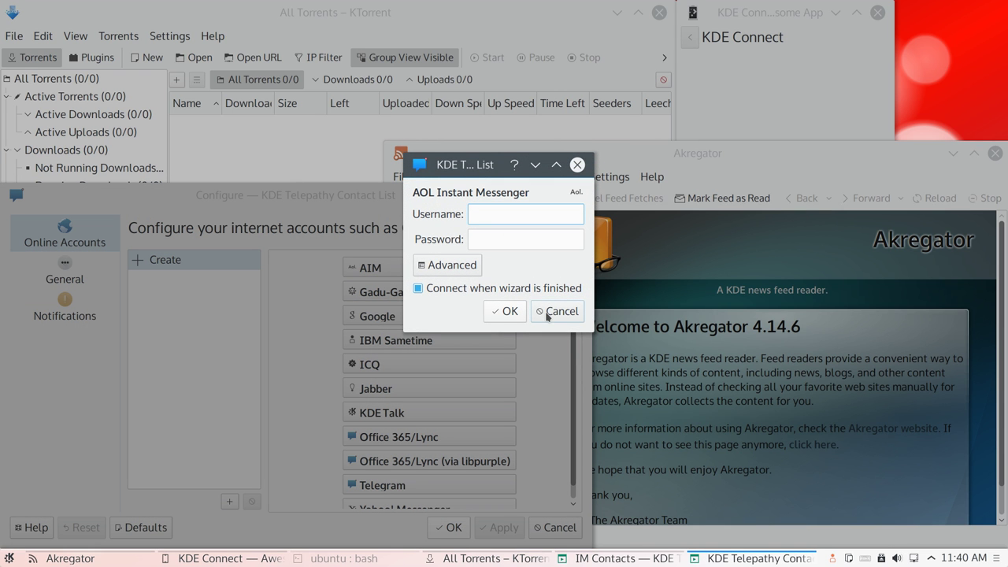
click(547, 314)
click(430, 292)
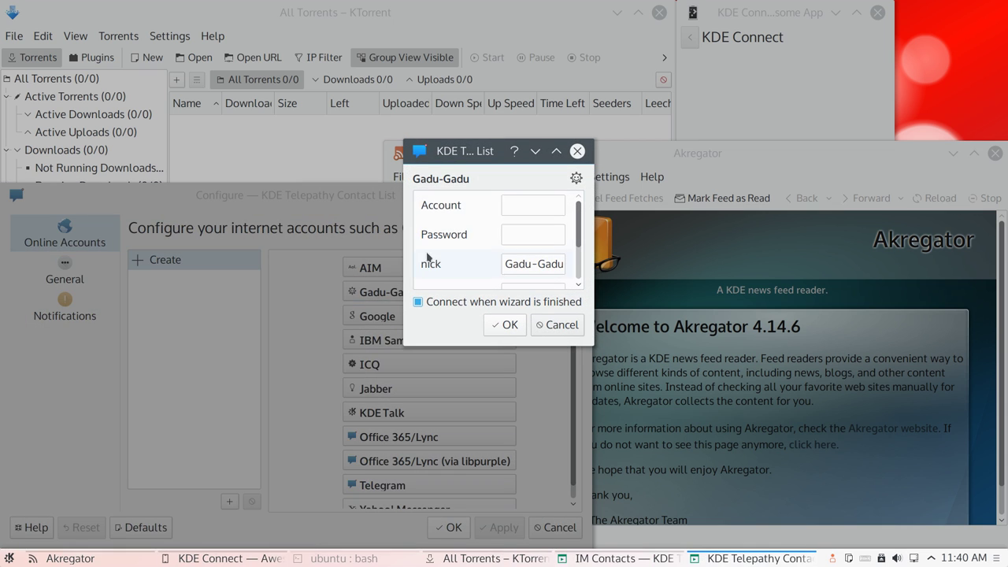
click(518, 205)
click(522, 234)
scroll(530, 264, down, 1)
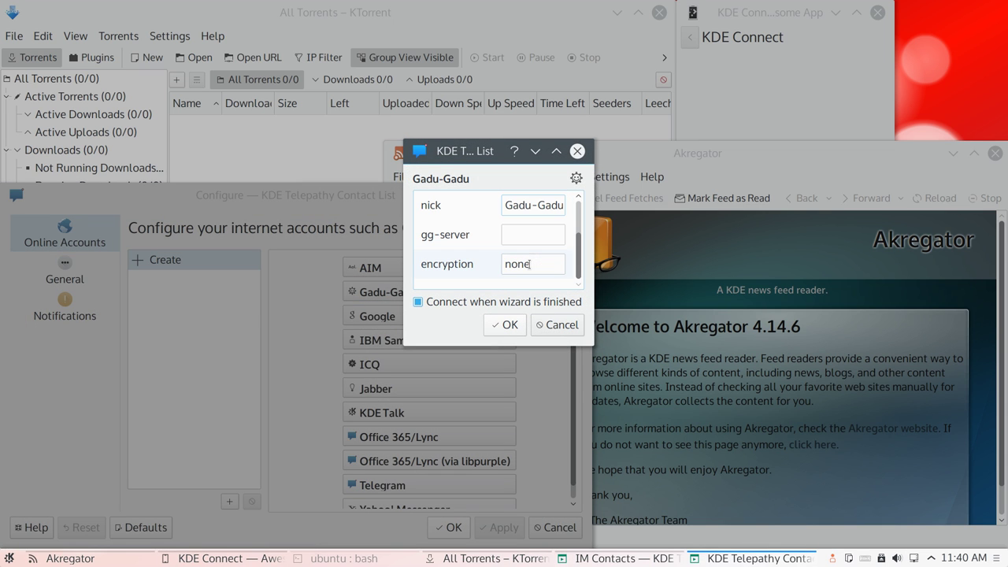
click(552, 323)
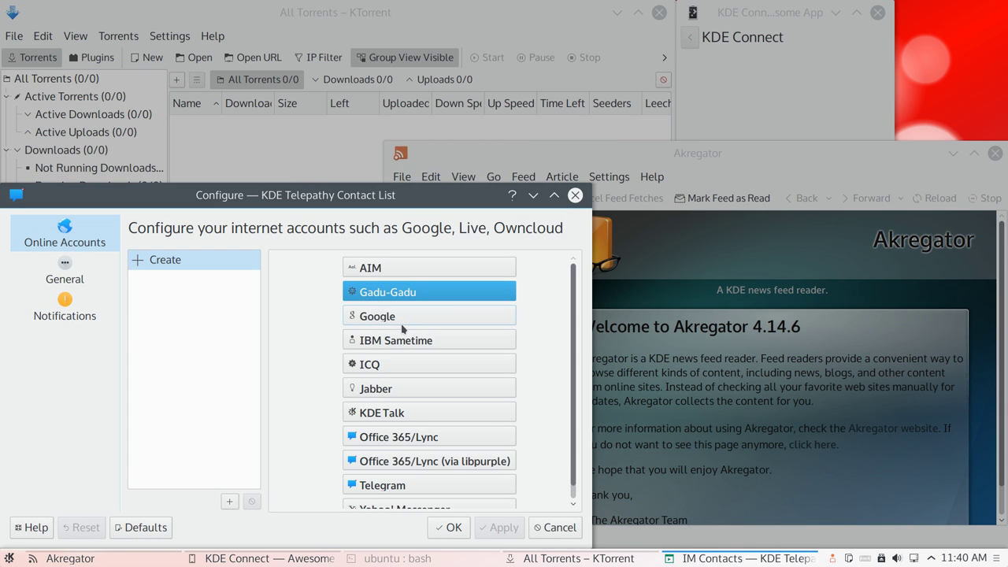
Step: View the Notifications, General and Online Accounts settings of the contact list and close the configuration
click(69, 297)
click(64, 272)
click(65, 233)
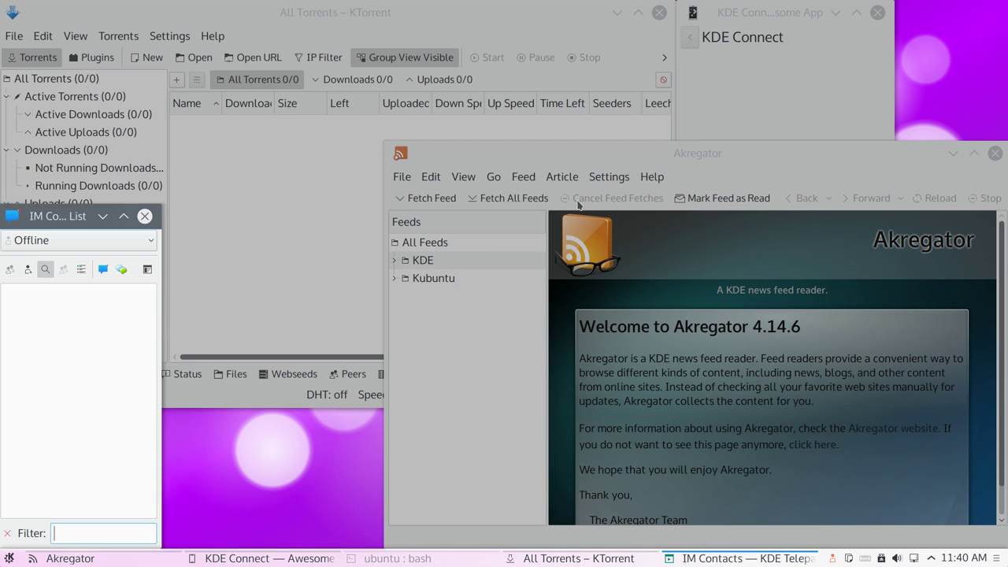
click(575, 196)
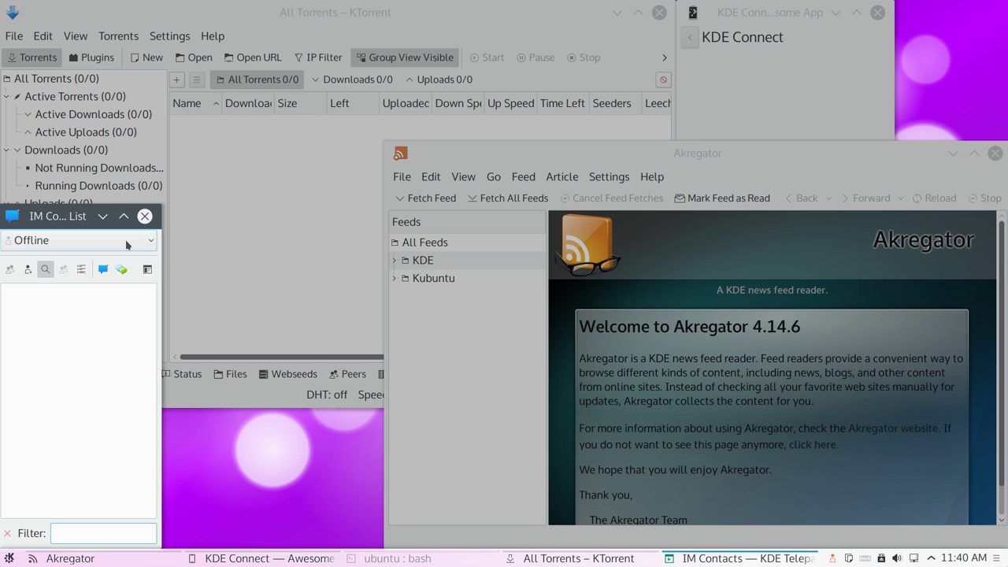
Step: Look through the contact list options and read the About KDE pages on reporting bugs, joining and supporting KDE
click(147, 269)
mouse_move(186, 309)
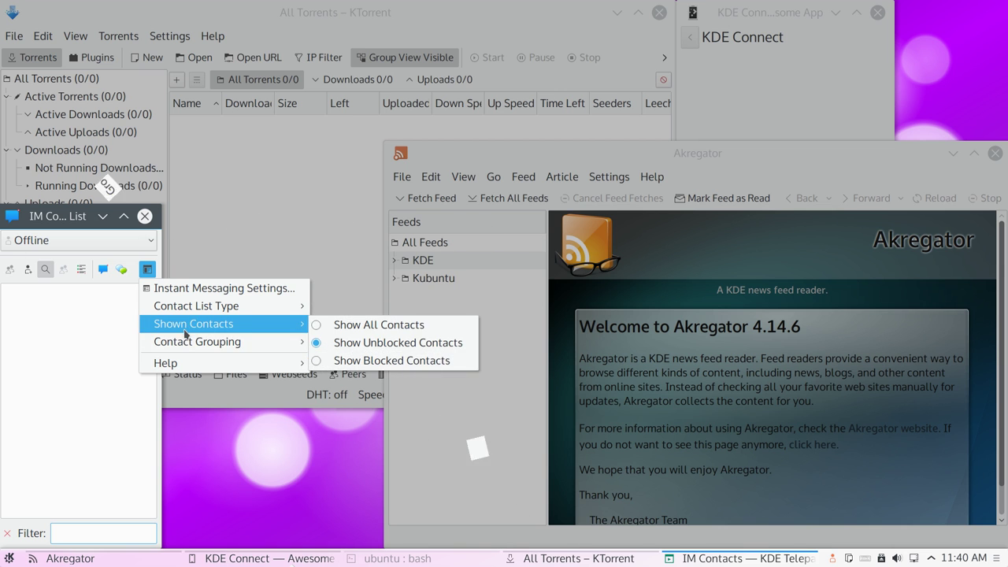
mouse_move(186, 344)
mouse_move(165, 363)
click(347, 466)
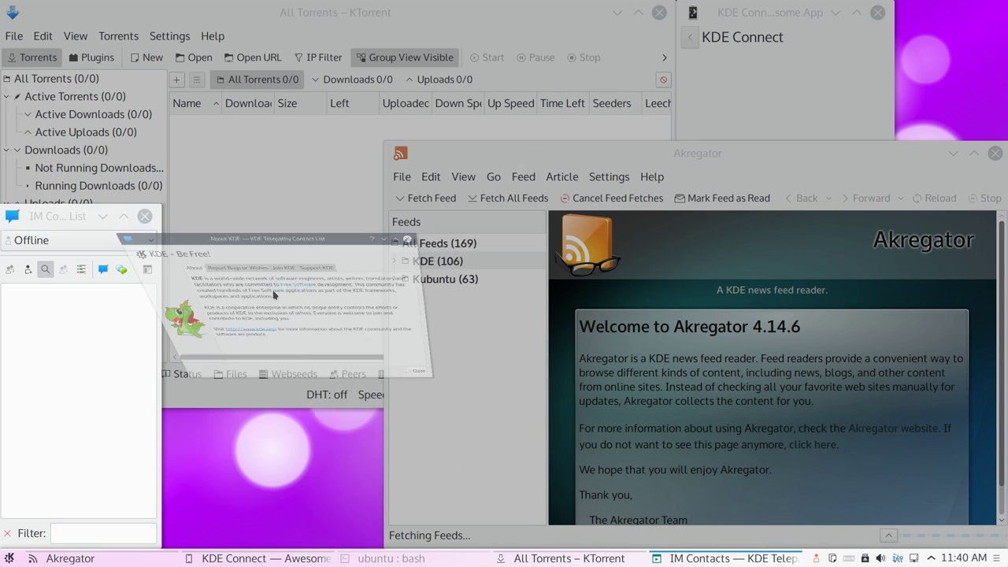
click(223, 228)
click(296, 229)
click(343, 230)
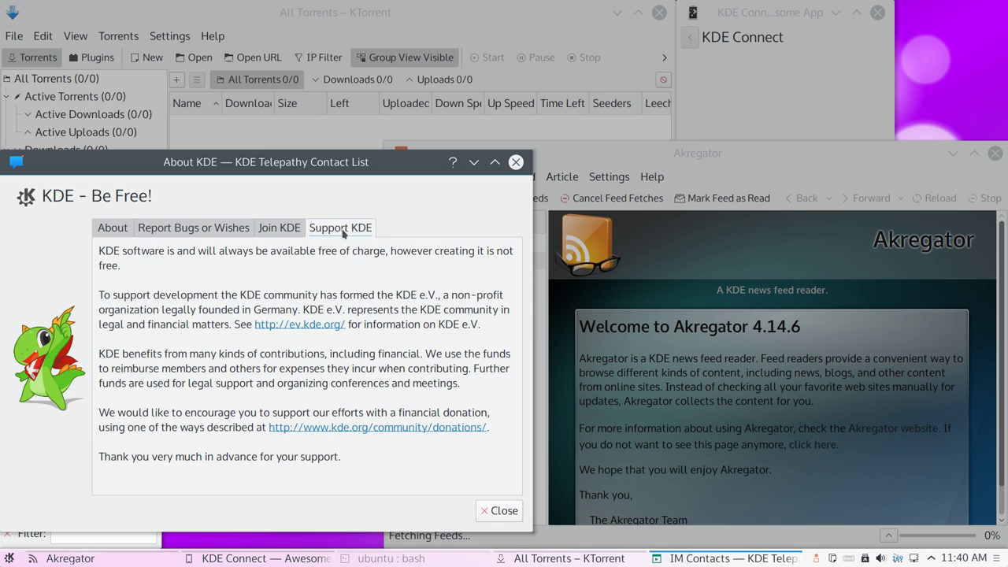
click(499, 511)
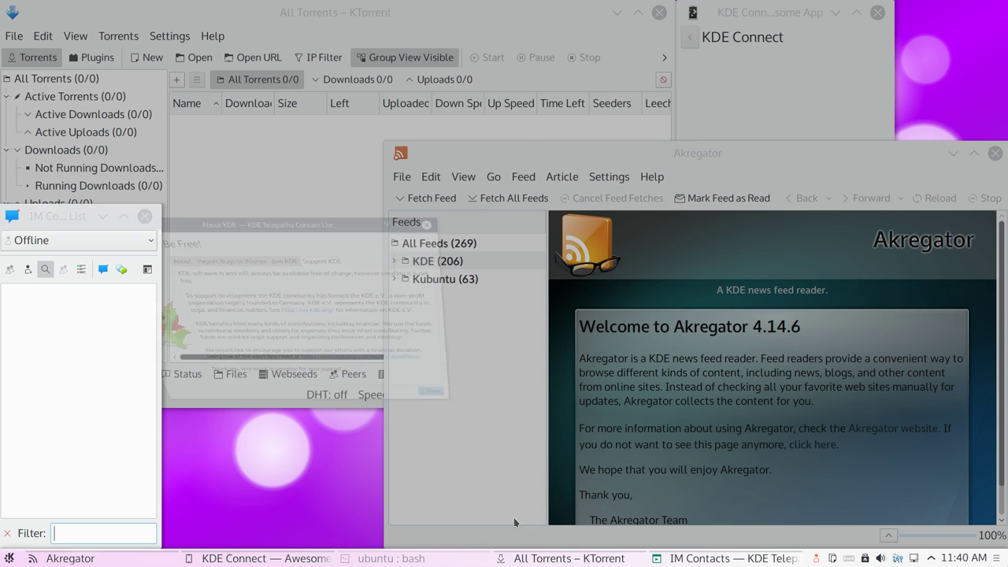
Step: Reopen the About KDE information from the contact list, review all of its pages once more and close it
click(46, 270)
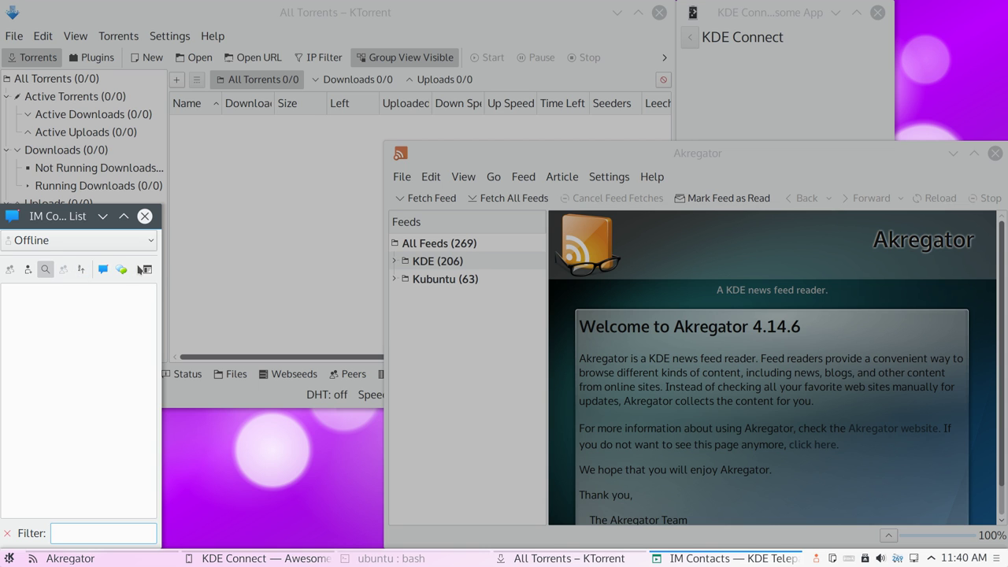
click(146, 270)
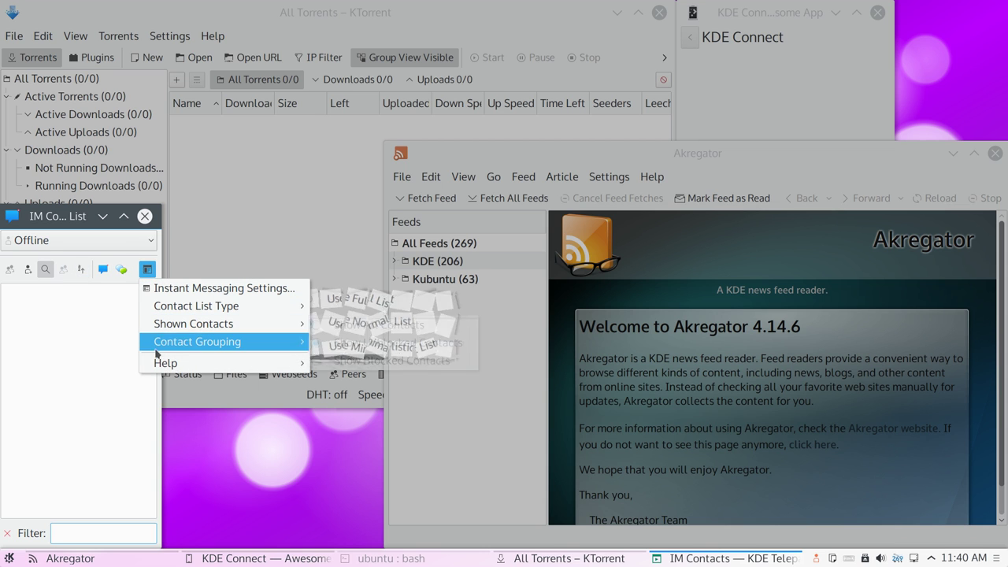
mouse_move(161, 362)
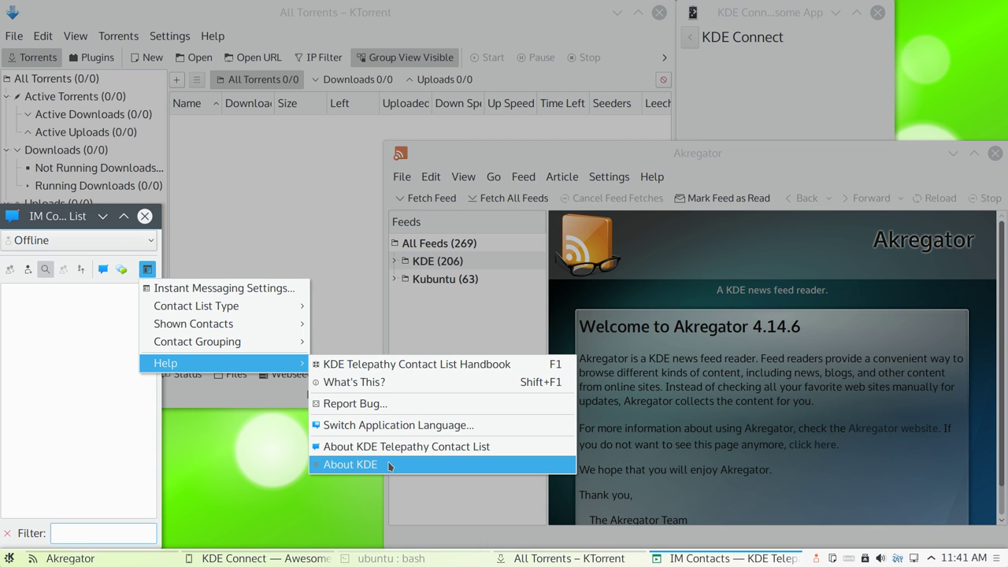
click(390, 466)
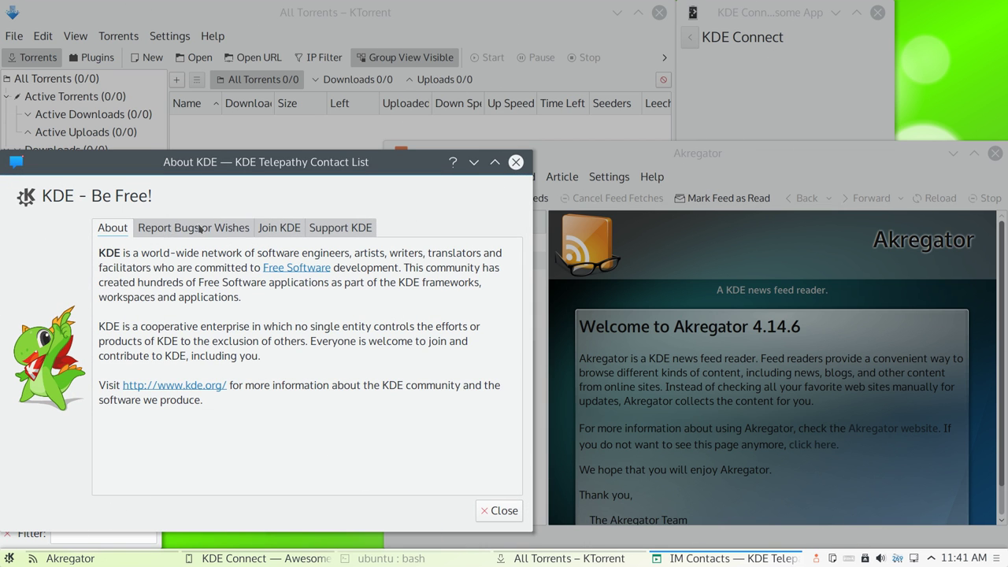
click(176, 234)
click(288, 228)
click(340, 227)
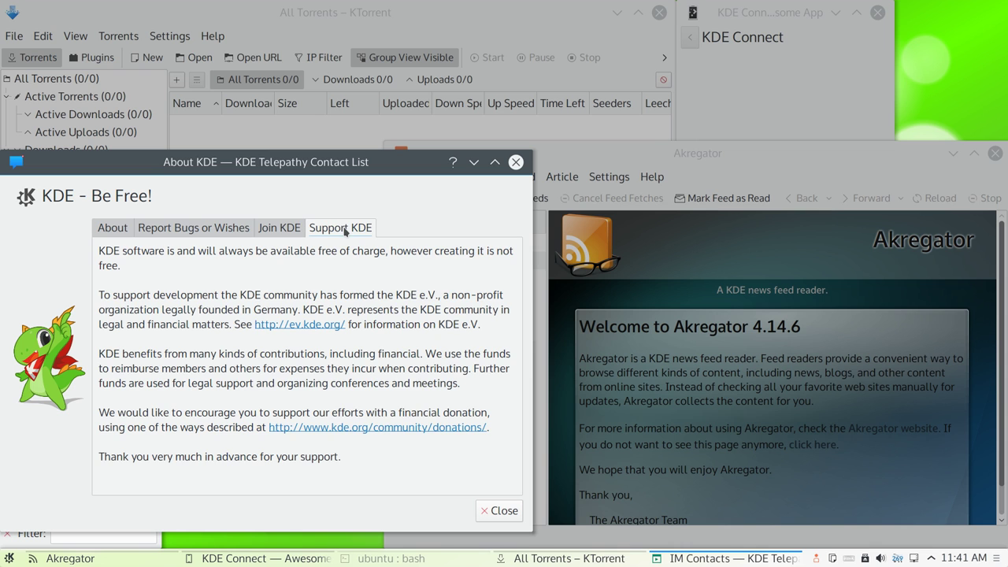
click(291, 228)
click(197, 231)
click(109, 230)
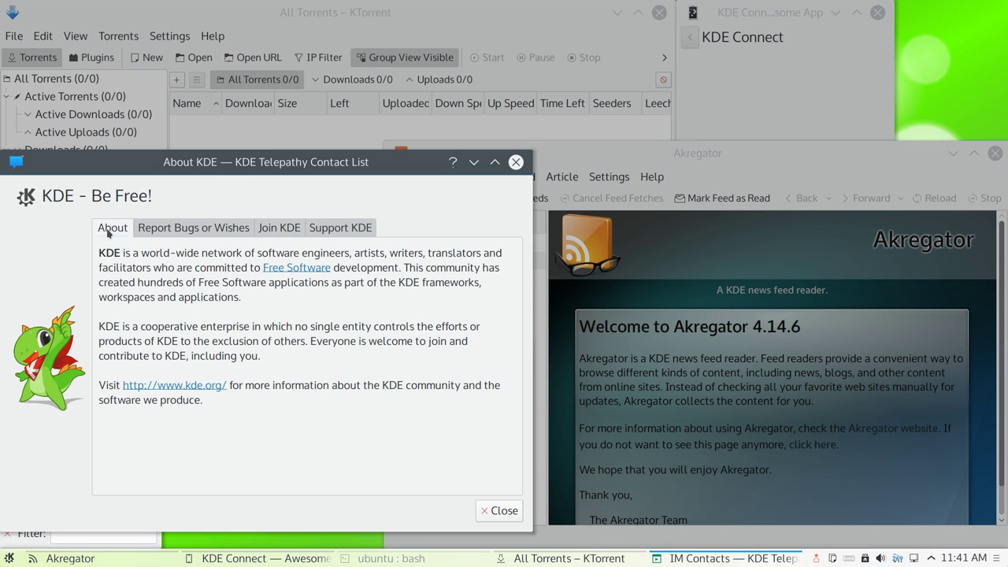
click(500, 510)
Step: Move the IM contact list window away from the screen edge and dismiss the form for adding a contact
drag(94, 220, 274, 243)
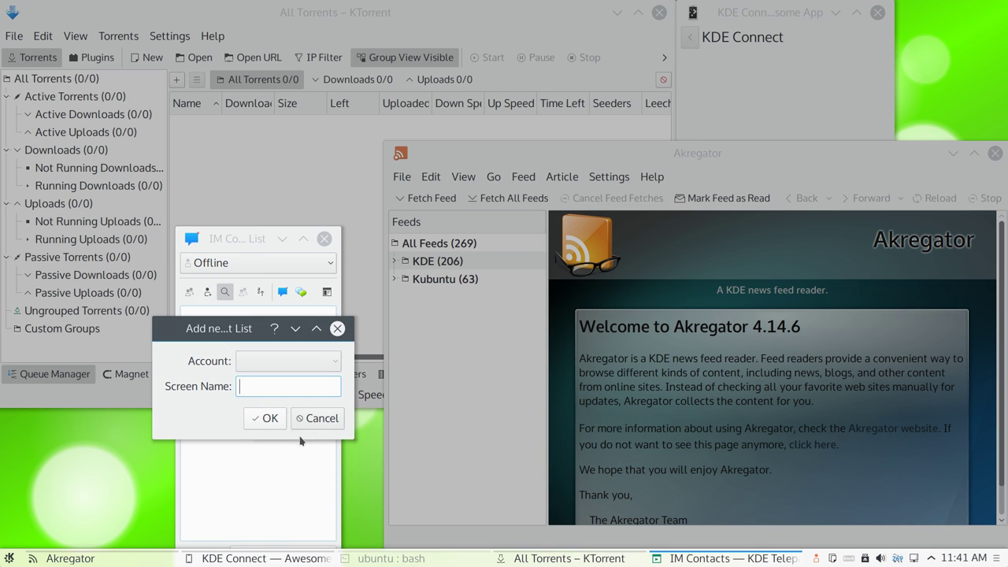
click(317, 420)
Step: Examine the contact list type, shown contacts, grouping and help options, and check the presence status choices
click(327, 293)
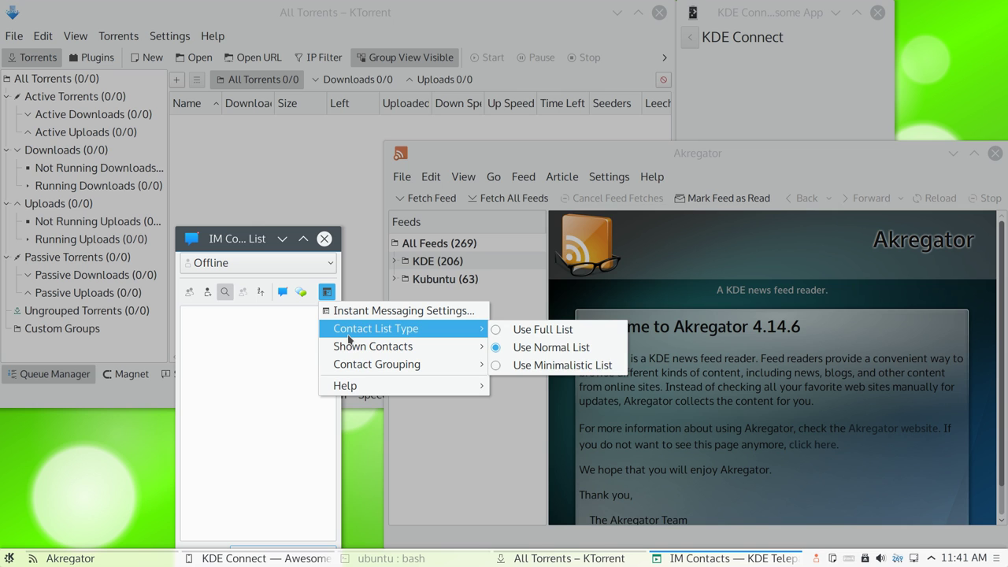
mouse_move(355, 363)
mouse_move(354, 389)
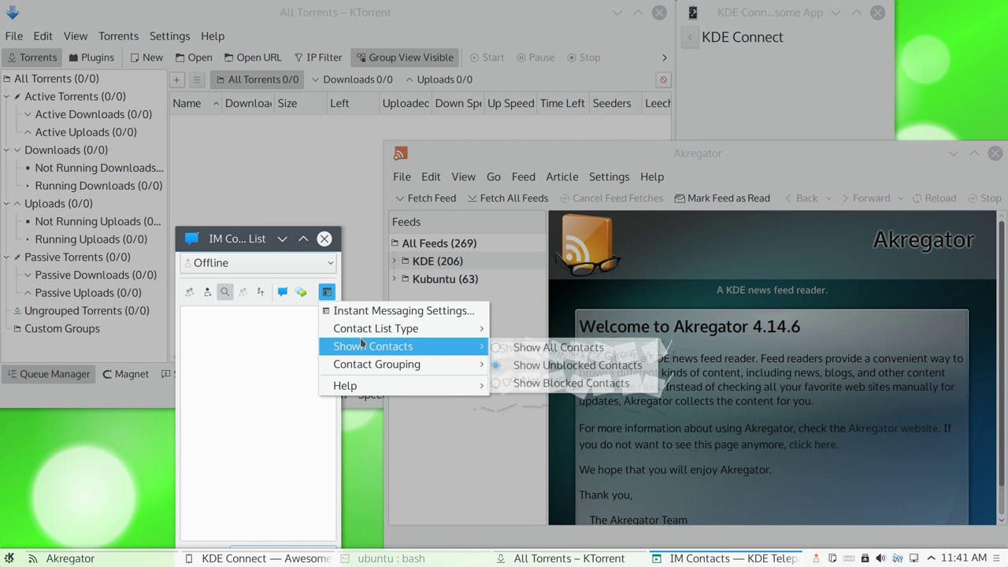
click(212, 267)
click(225, 288)
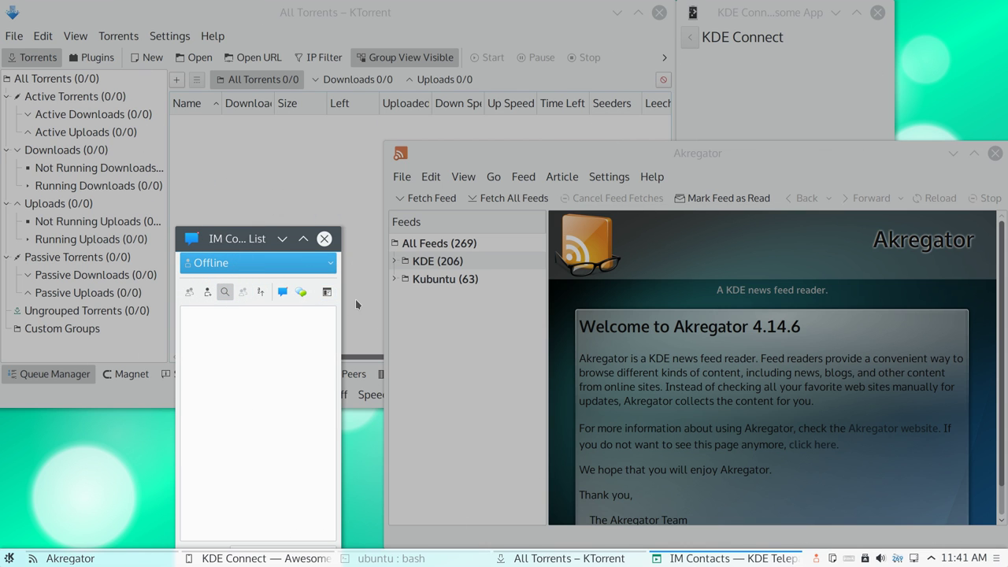
Step: Move the IM contact list window higher so it fits on screen, and view the add-contact form without adding anyone
drag(250, 237, 243, 108)
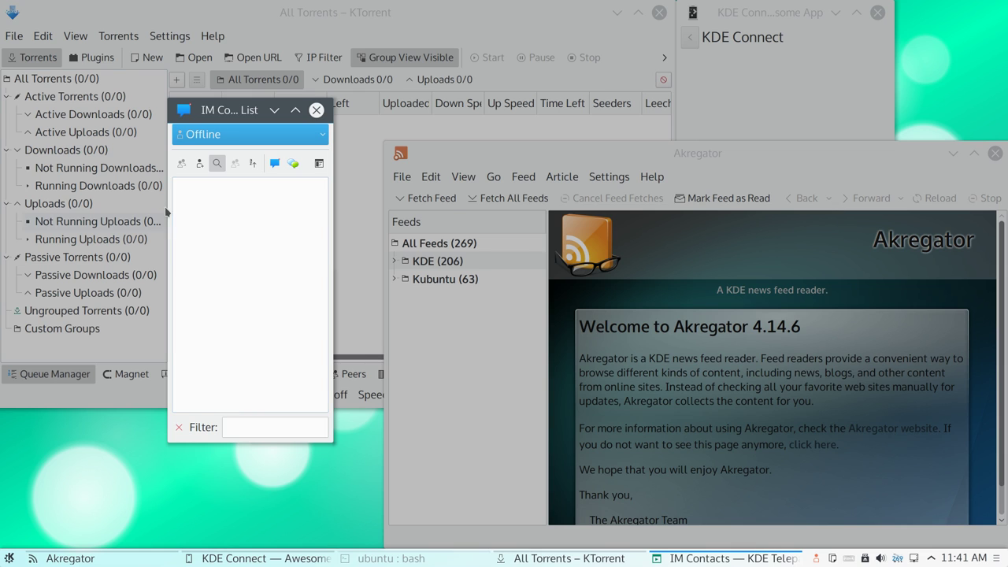
click(200, 163)
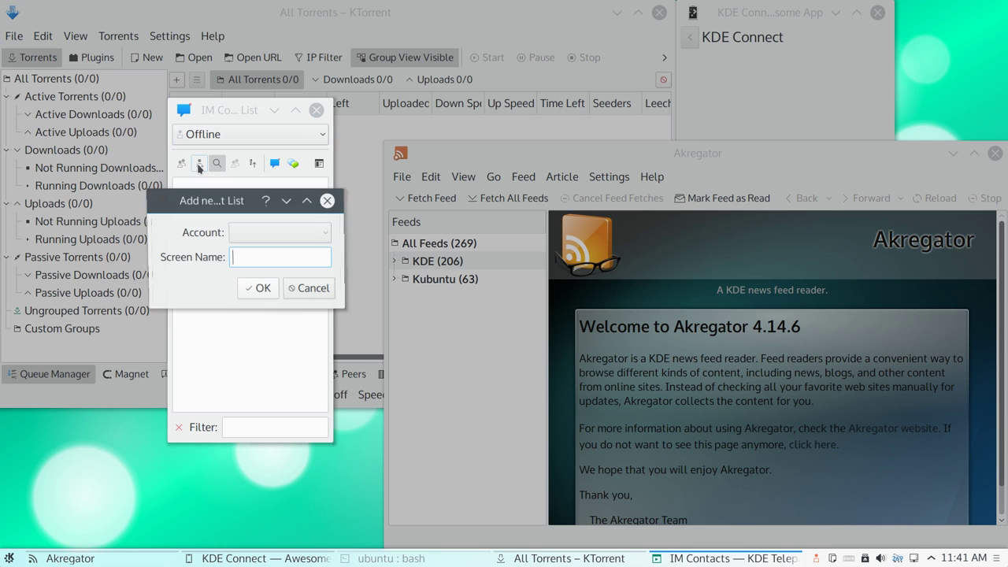
click(301, 290)
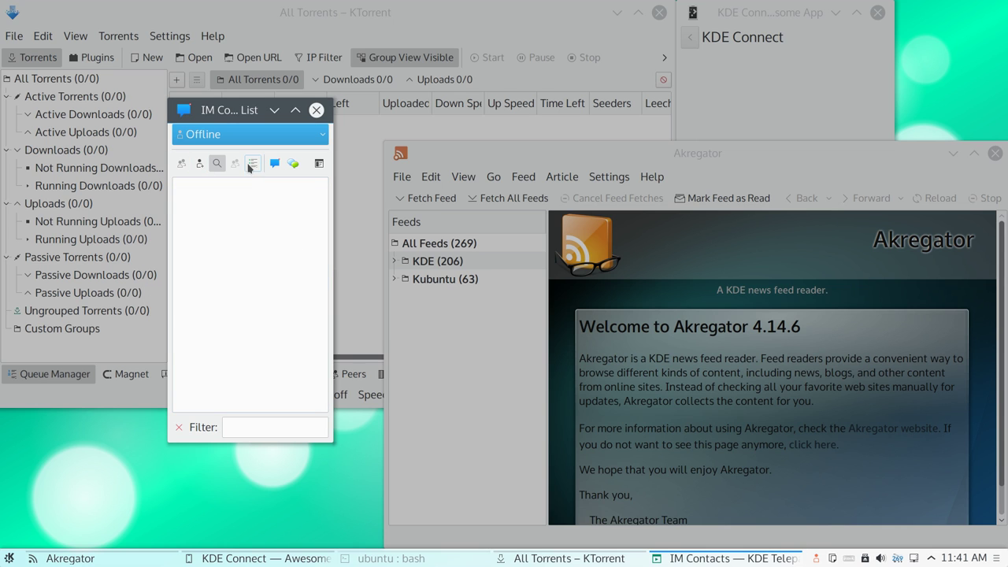
Step: View the forms for starting a chat and joining a chat room, dismissing both without entering anything
click(274, 164)
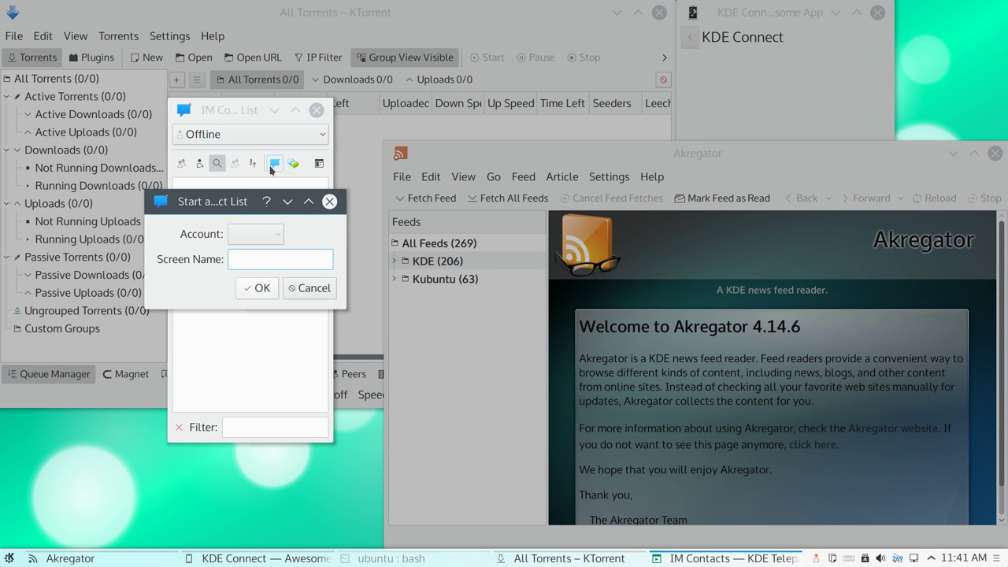
click(304, 288)
click(293, 163)
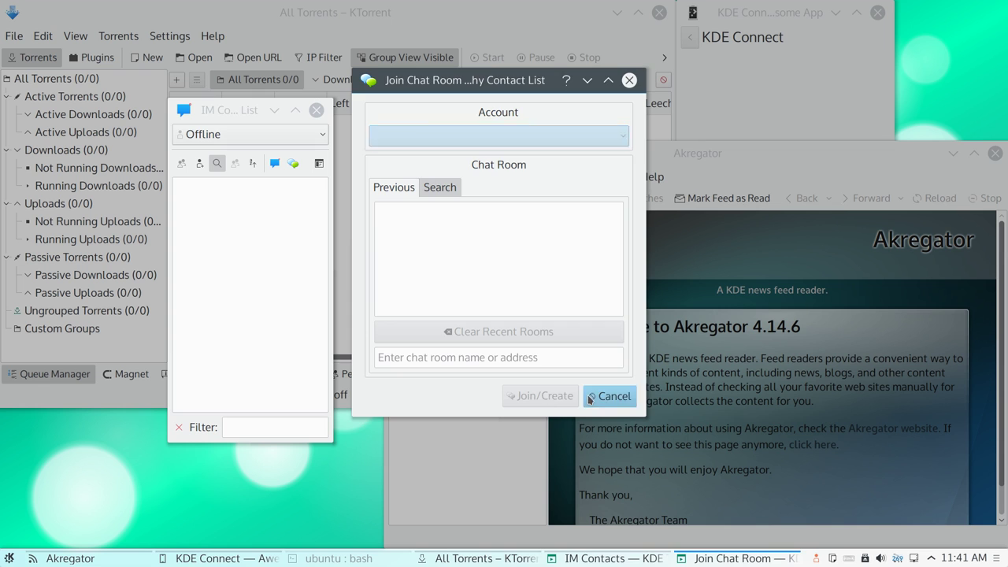
click(611, 396)
Step: Review the about, version and author pages for KDE Telepathy Contact List, then close them and the contact list window
click(321, 163)
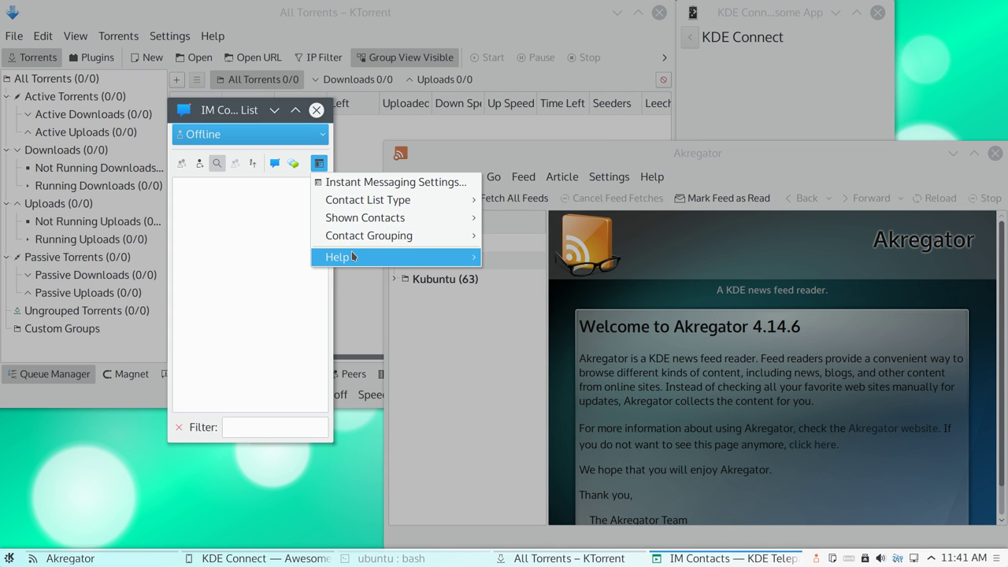
mouse_move(352, 256)
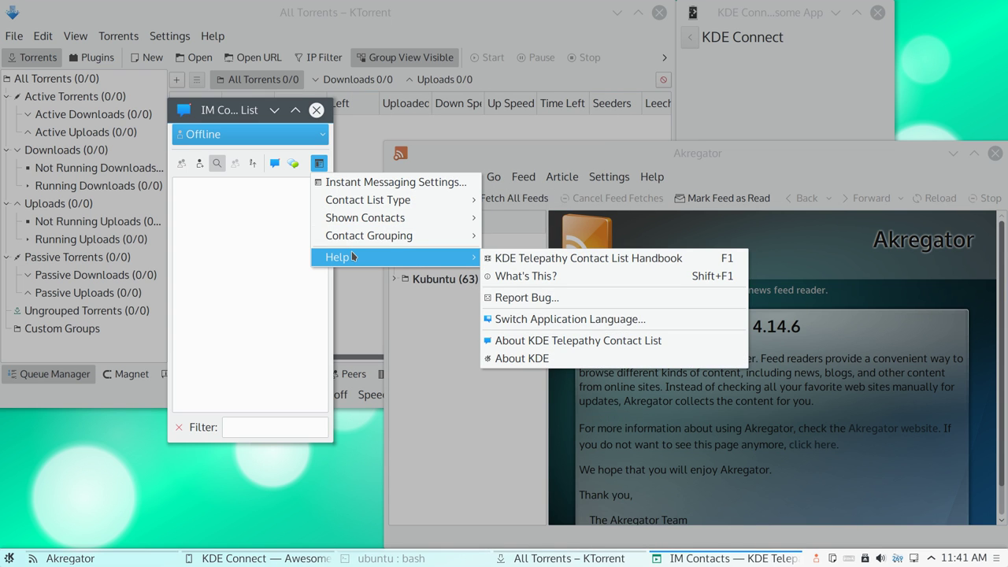
click(522, 340)
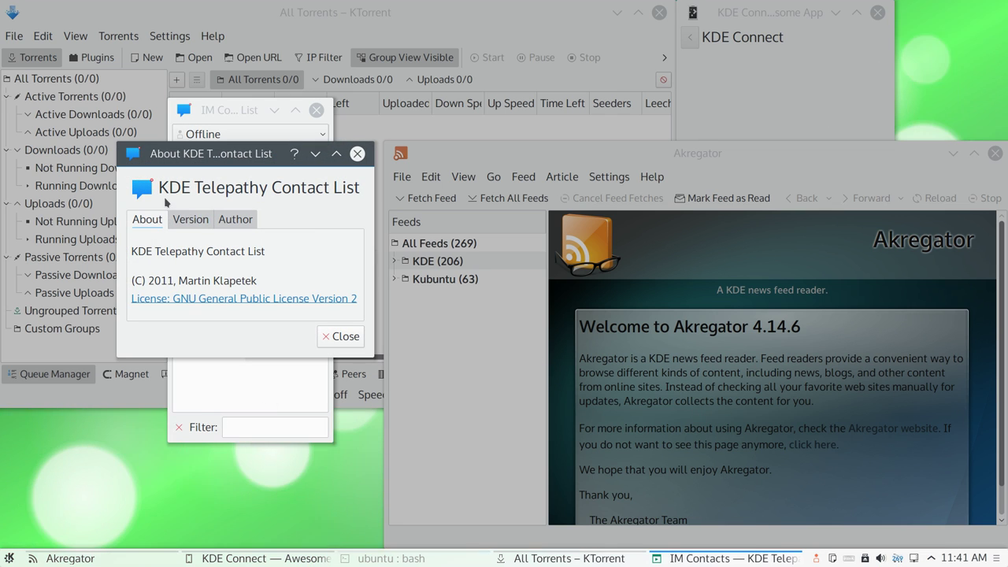
click(183, 220)
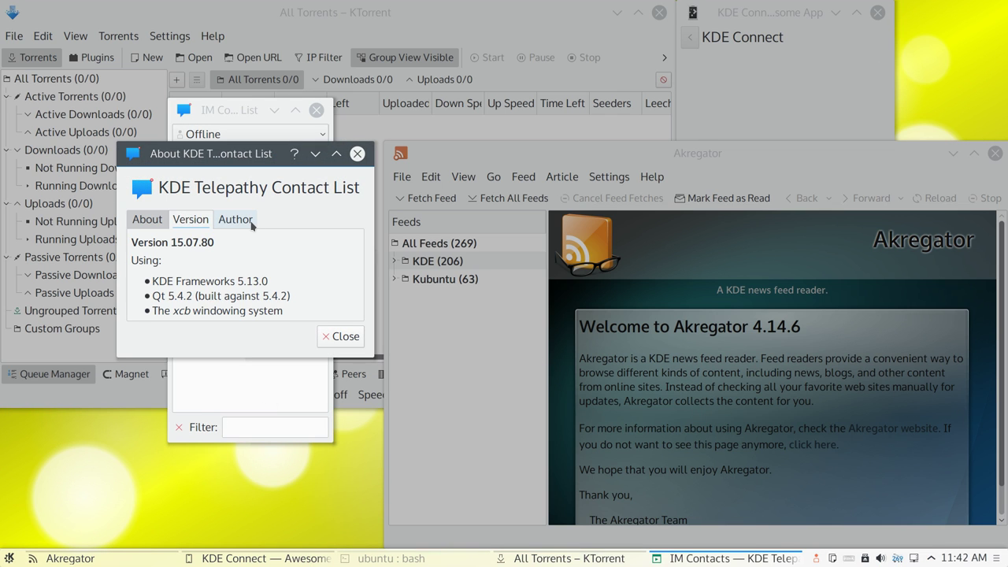
click(249, 223)
click(147, 219)
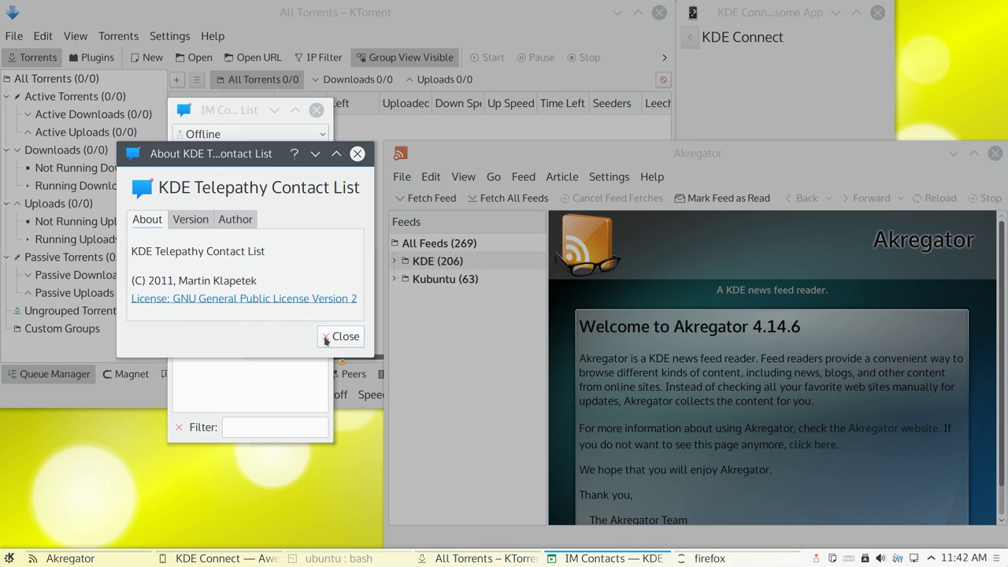
click(357, 154)
click(316, 110)
Step: Review the About Akregator pages and close them, along with the browser window showing the KDE Bugtracking System
click(652, 177)
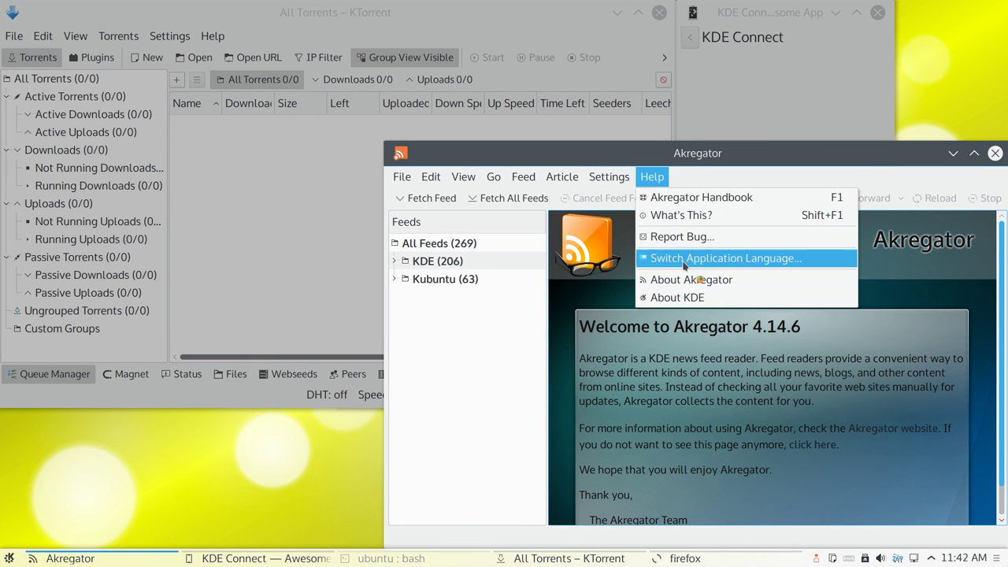
click(656, 278)
click(642, 327)
click(693, 327)
click(642, 327)
click(597, 327)
click(796, 451)
click(198, 289)
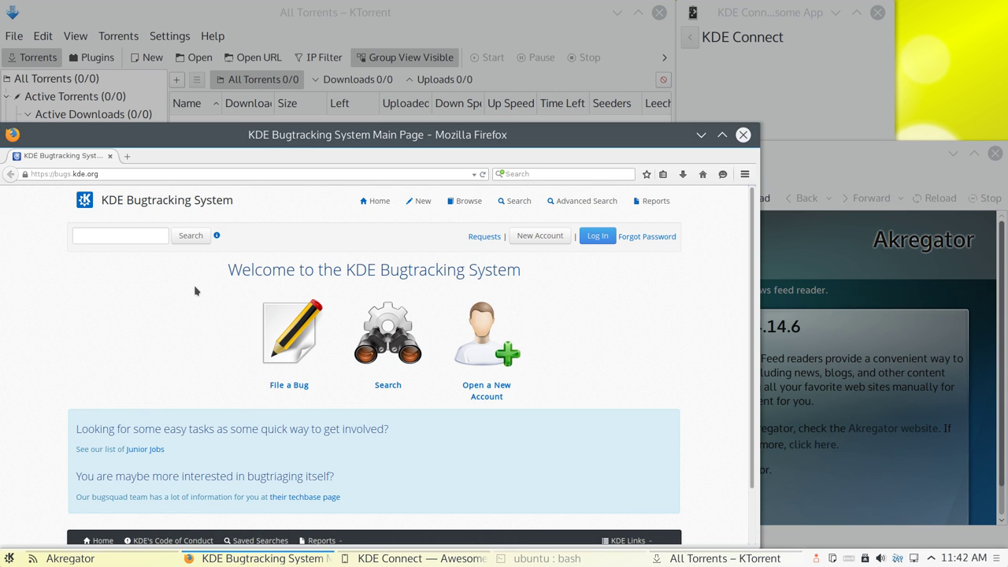
key(alt+F4)
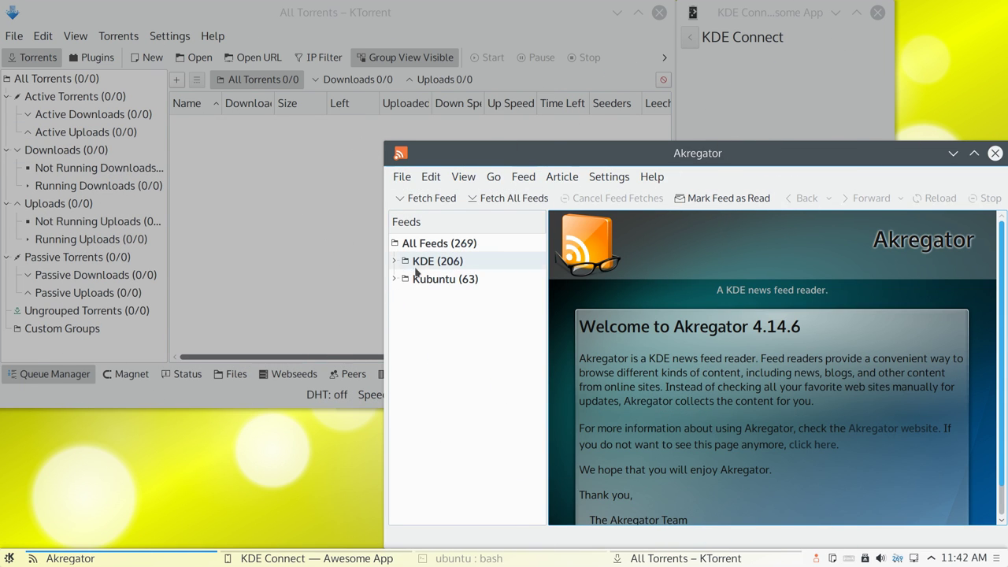
Step: Expand the KDE feed folder, select the KDE Dot News feed and maximize the Akregator window
click(393, 263)
click(436, 281)
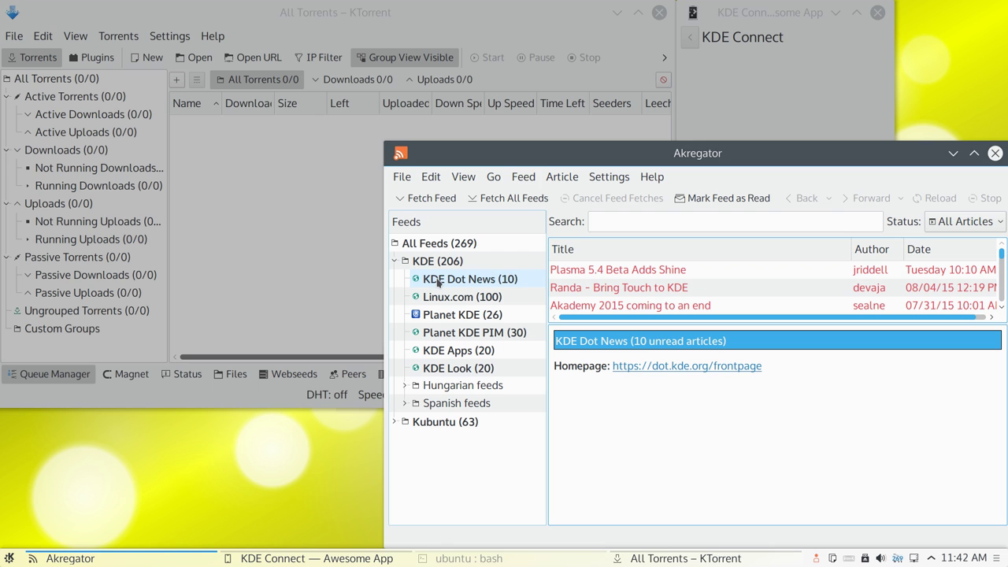
drag(542, 156, 374, 86)
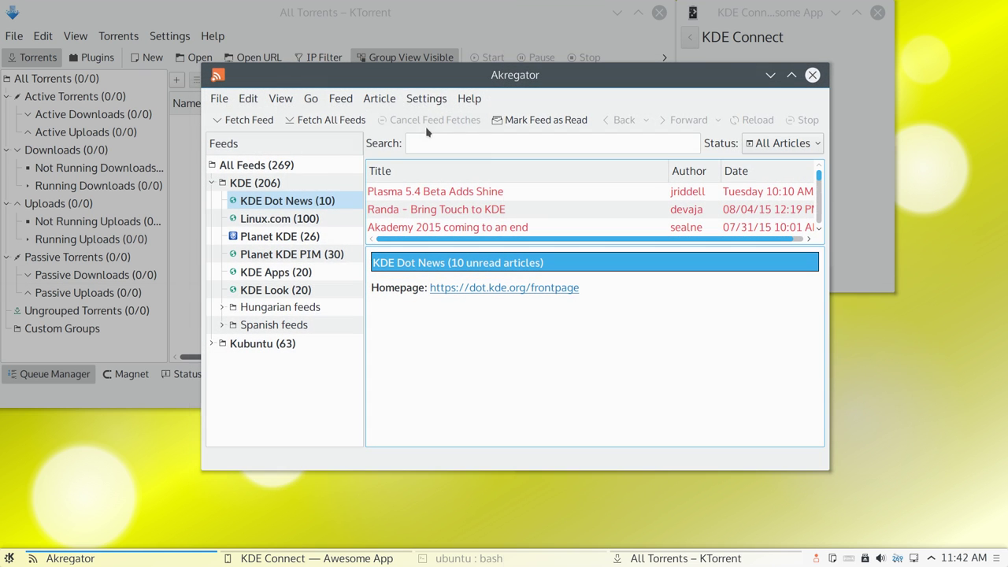
double_click(434, 82)
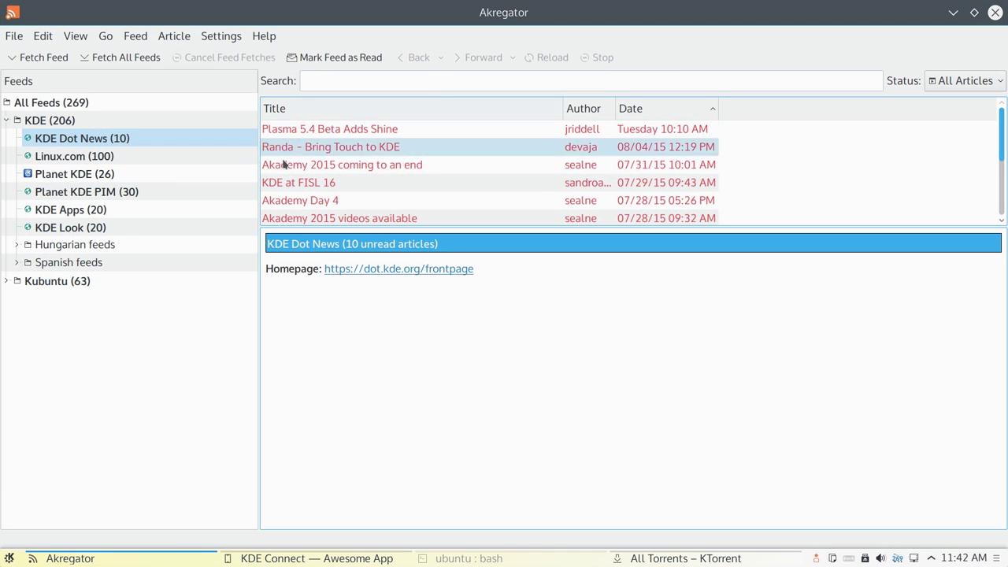
Step: Open the article "Plasma 5.4 Beta Adds Shine" and skim through its text
click(339, 130)
scroll(421, 381, down, 5)
scroll(421, 381, down, 15)
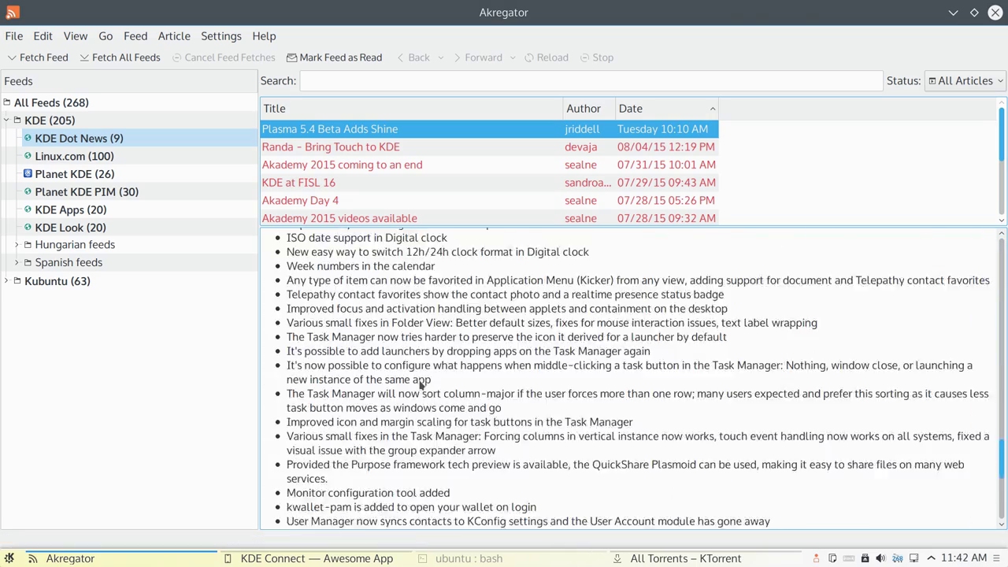
scroll(392, 349, up, 10)
scroll(389, 345, up, 10)
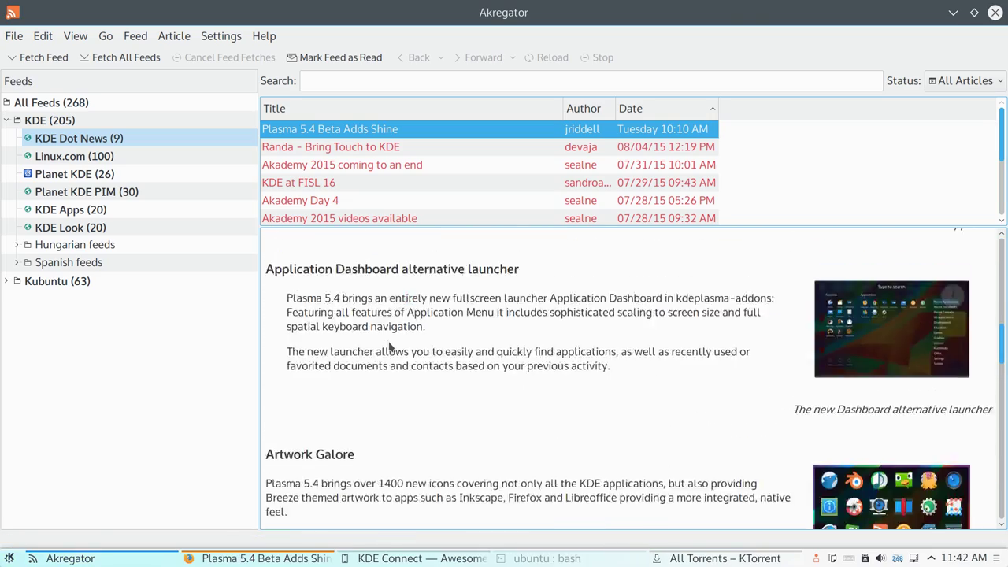
Step: Open the article "Randa - Bring Touch to KDE" and read through it to the end
click(392, 146)
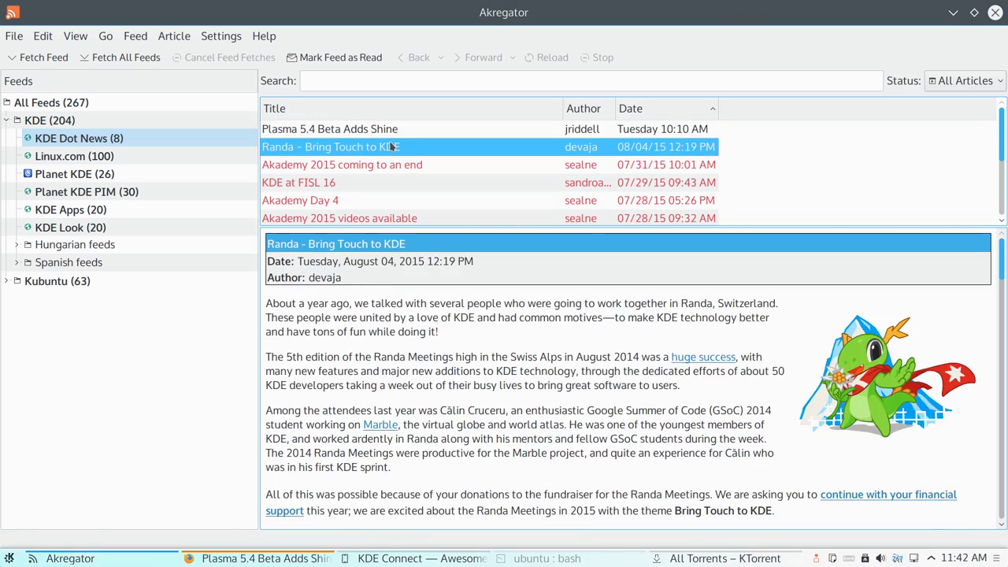
scroll(436, 307, down, 6)
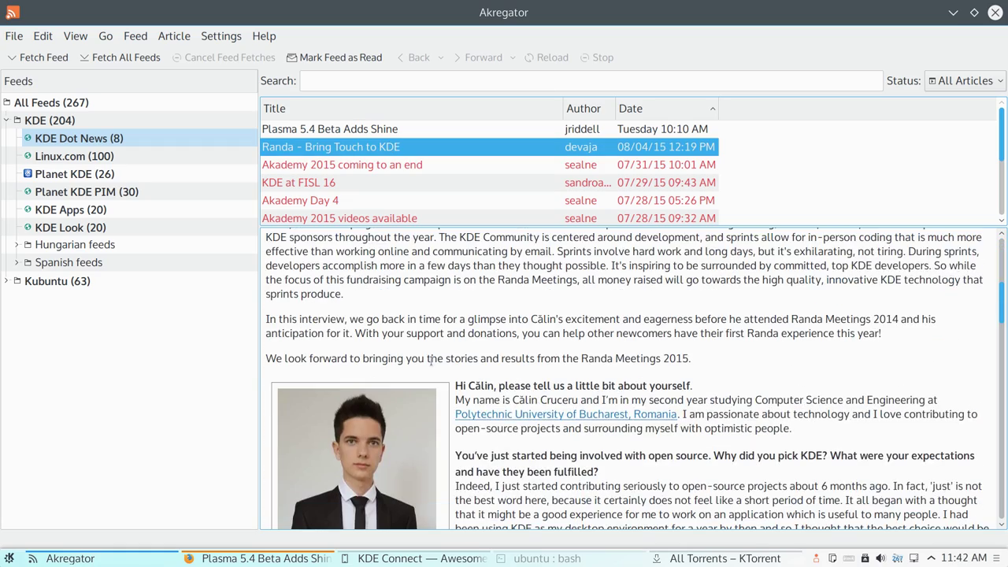
scroll(425, 349, down, 10)
scroll(420, 340, up, 7)
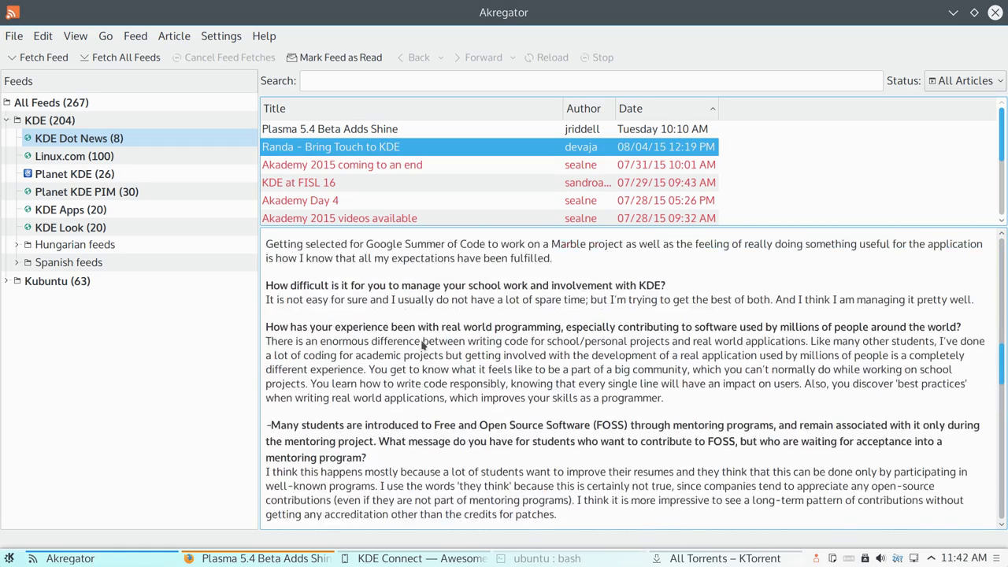
scroll(422, 345, up, 2)
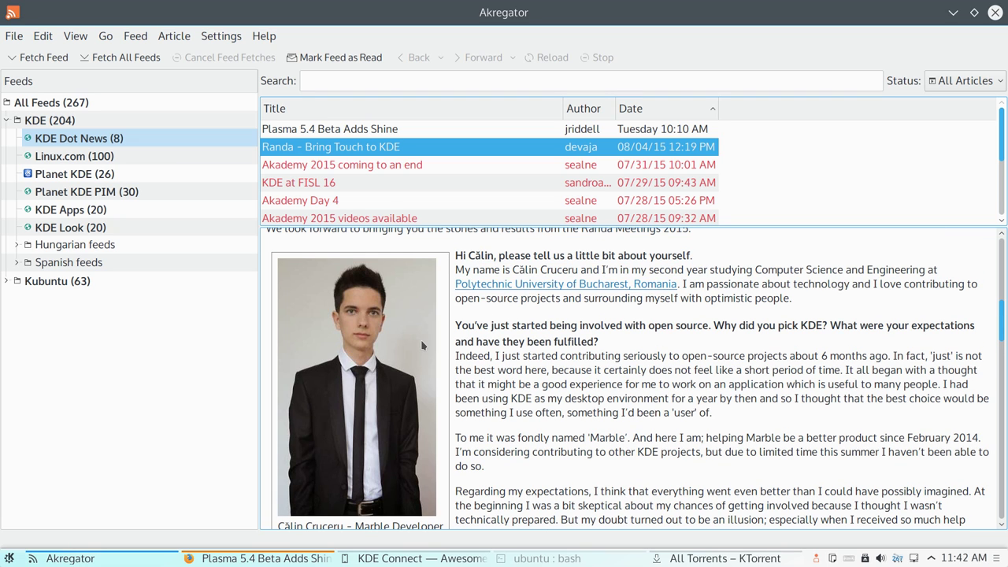
scroll(421, 340, down, 15)
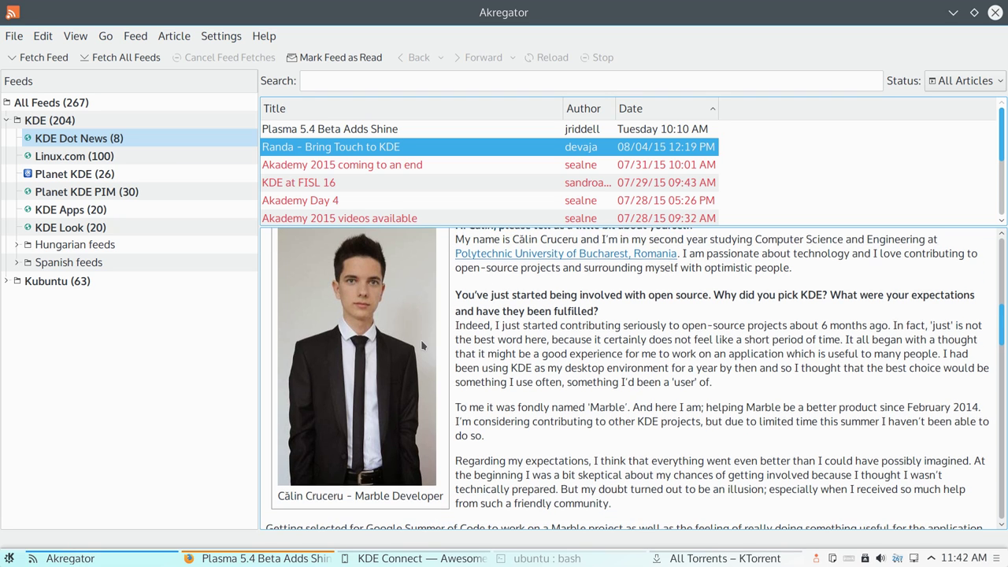
scroll(422, 345, down, 8)
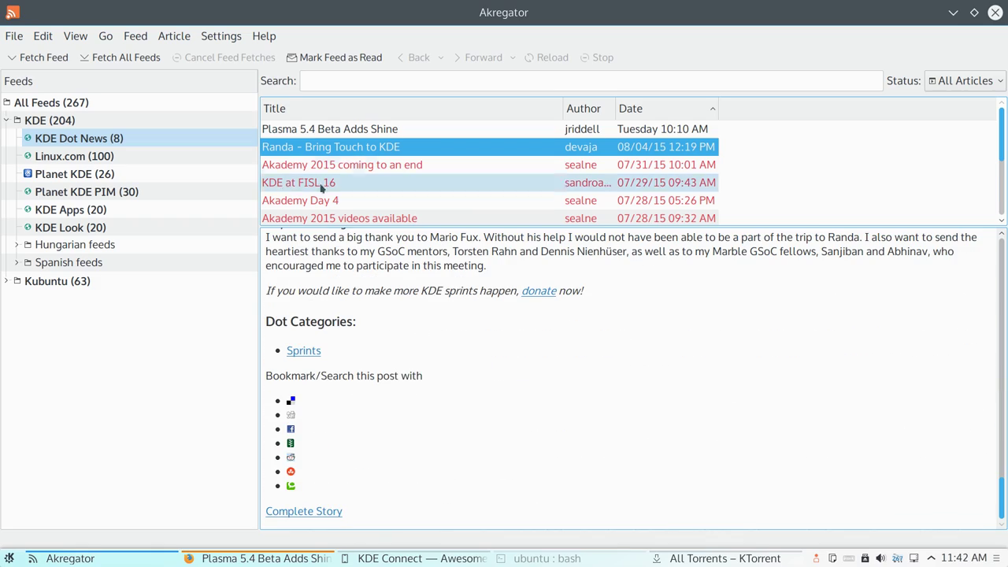
Step: Browse several Linux.com feed articles, including those on Tails 1.5, Kali Linux 2.0 and Bodhi Linux 3.1.0, and quit Akregator
click(55, 159)
click(390, 203)
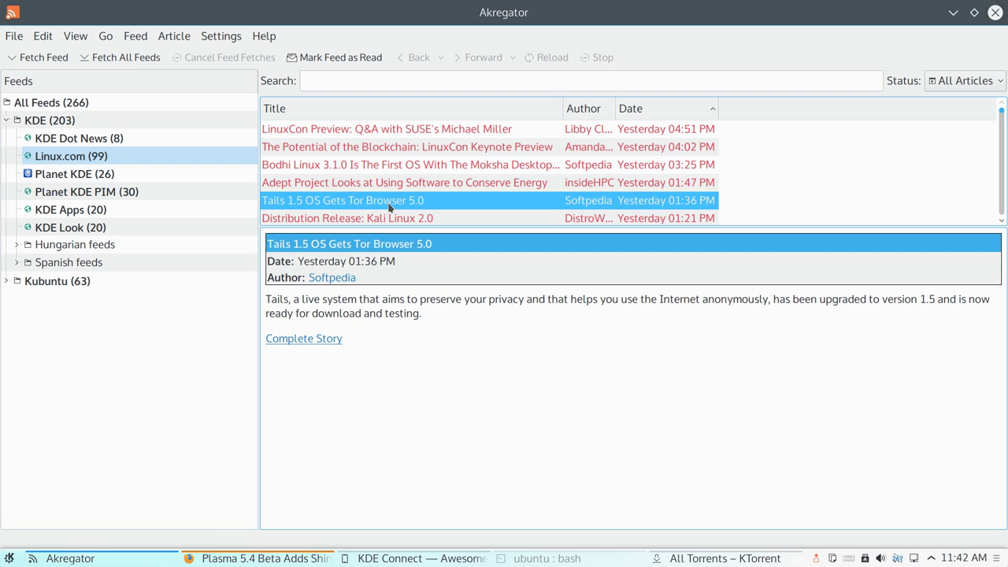
click(376, 219)
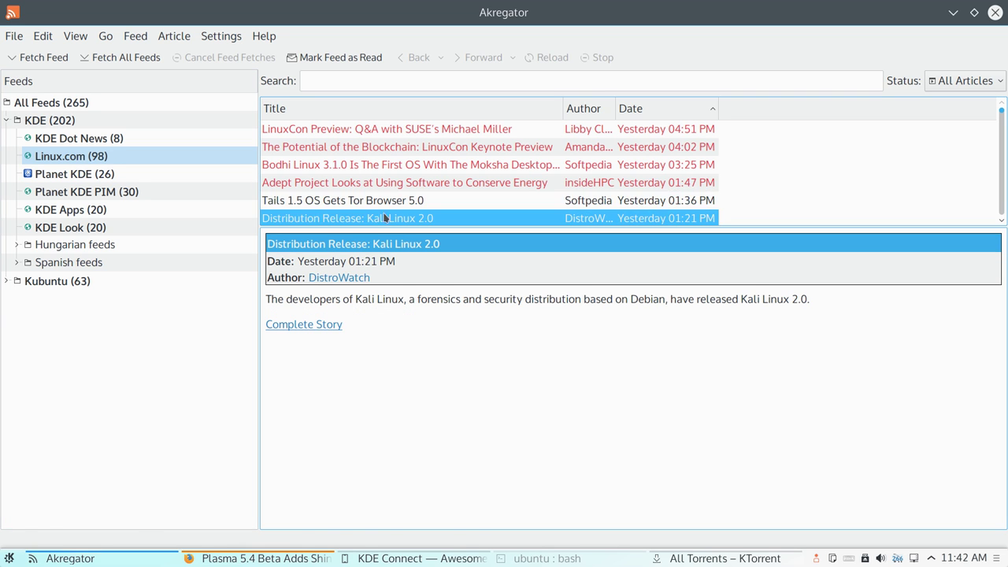
click(387, 195)
click(387, 197)
click(387, 219)
click(371, 129)
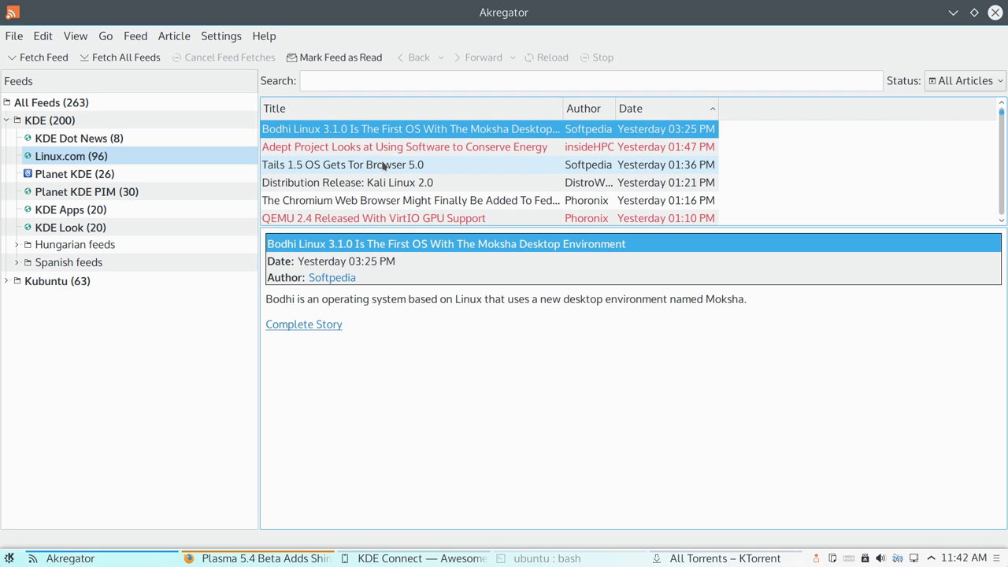
key(ctrl+q)
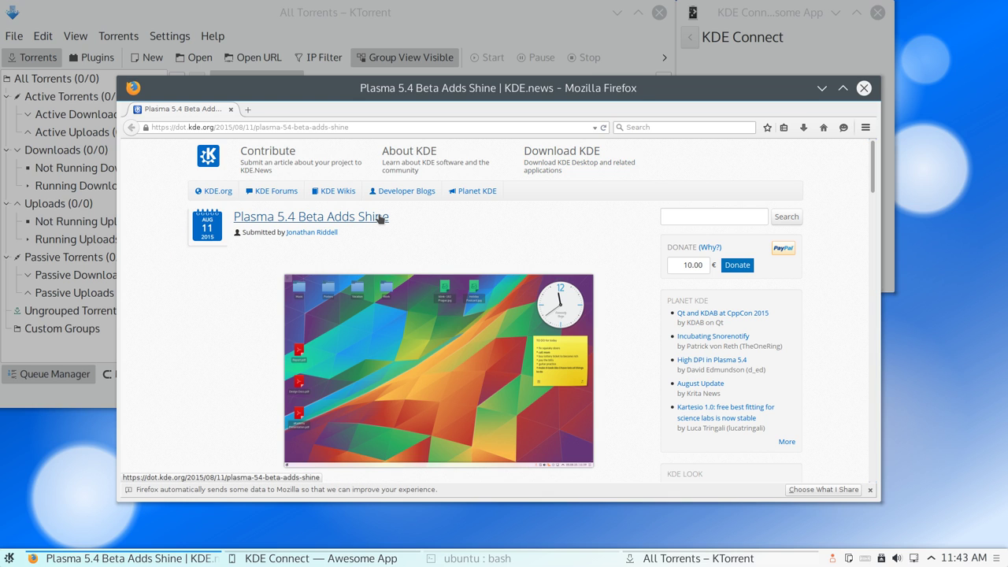
Step: Read the Plasma 5.4 Beta Adds Shine page through to its comments in Firefox, then close the browser window
scroll(378, 248, down, 10)
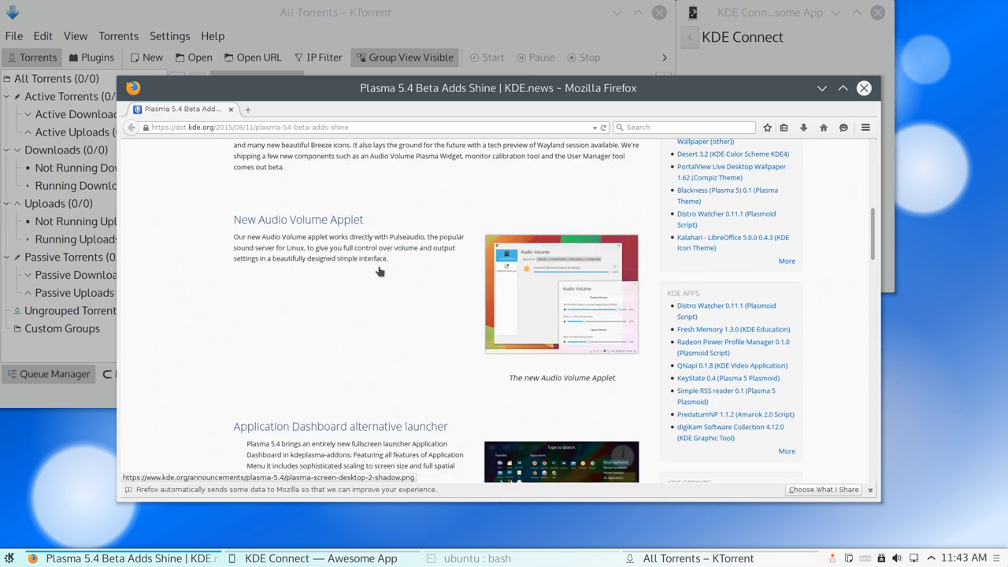
scroll(379, 271, down, 5)
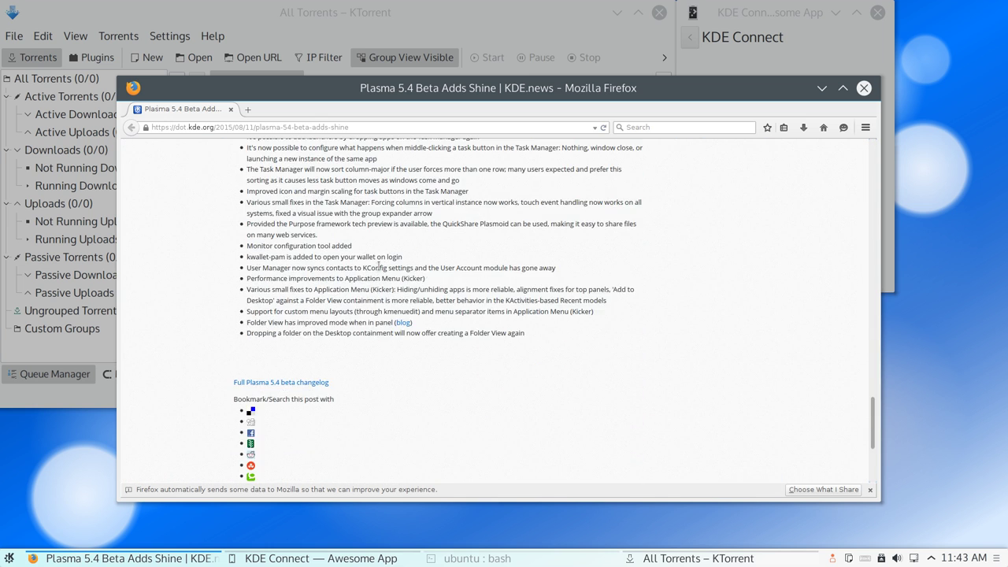
scroll(379, 268, down, 4)
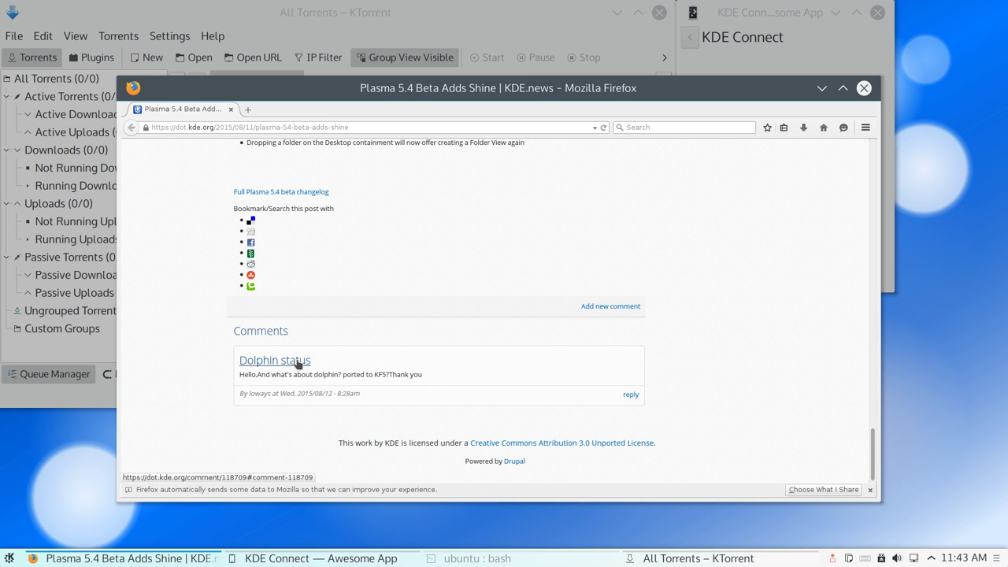
scroll(497, 339, up, 15)
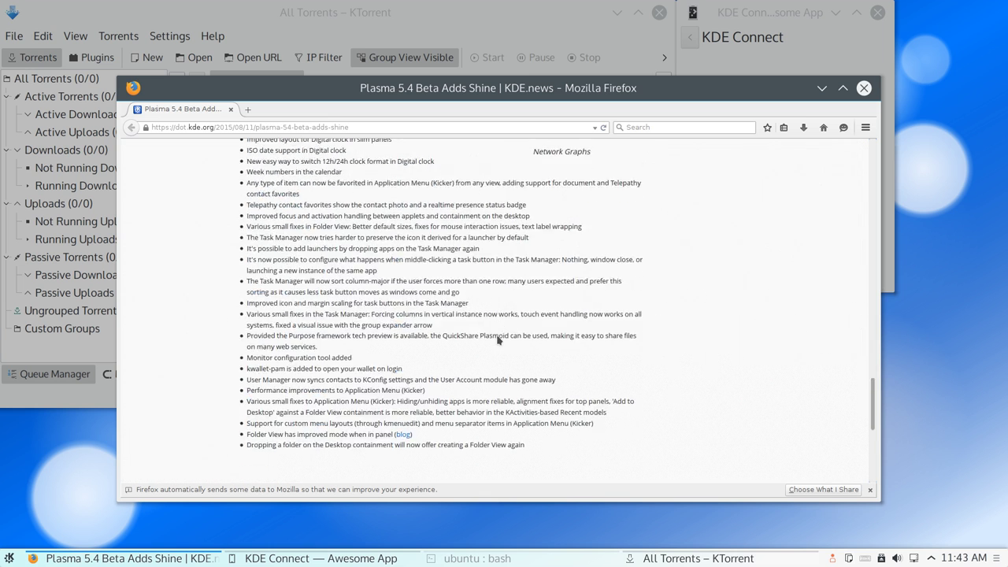
scroll(497, 340, up, 20)
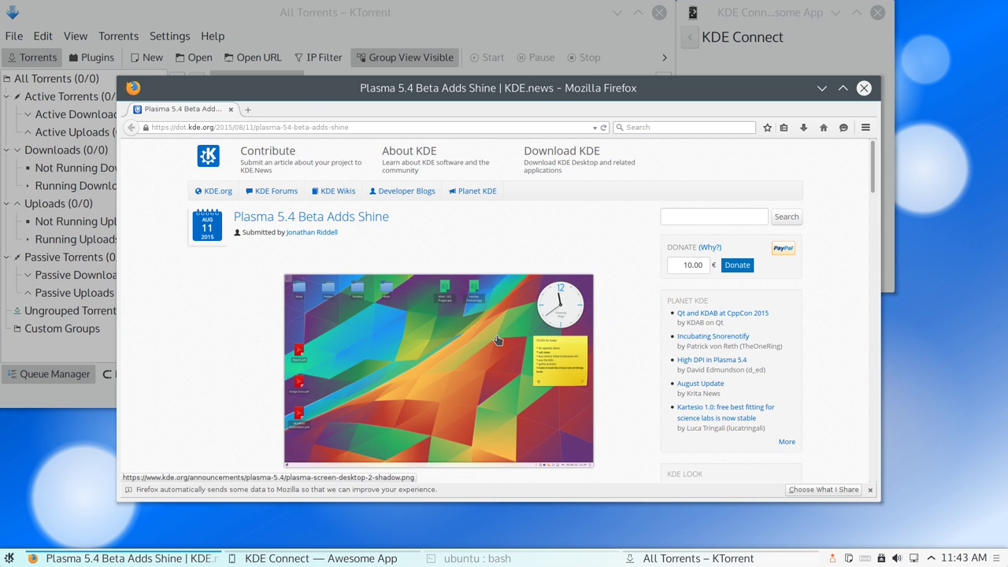
click(864, 87)
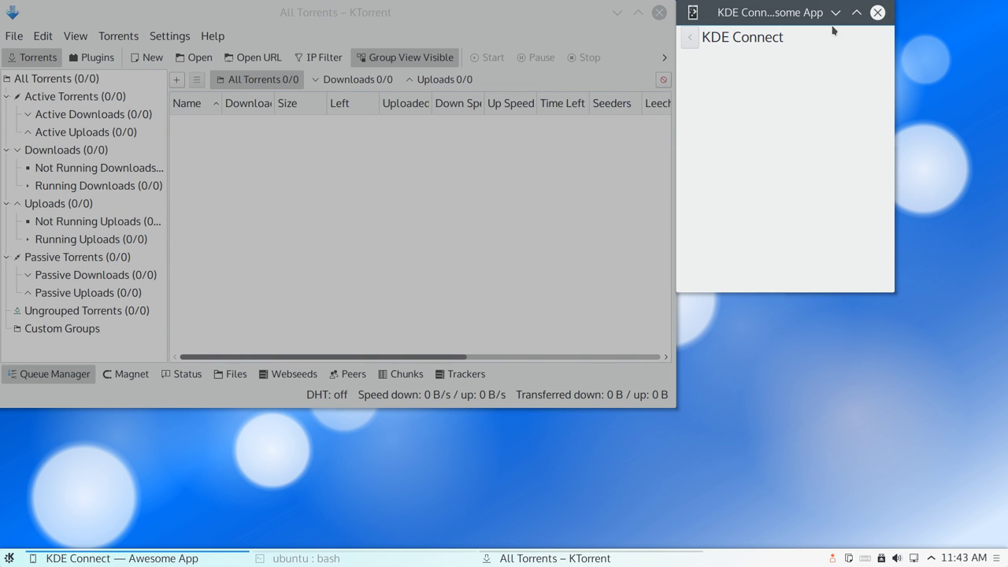
Step: Maximize KDE Connect briefly, minimize it, and check the Downloads, Uploads and All Torrents views in KTorrent
click(858, 14)
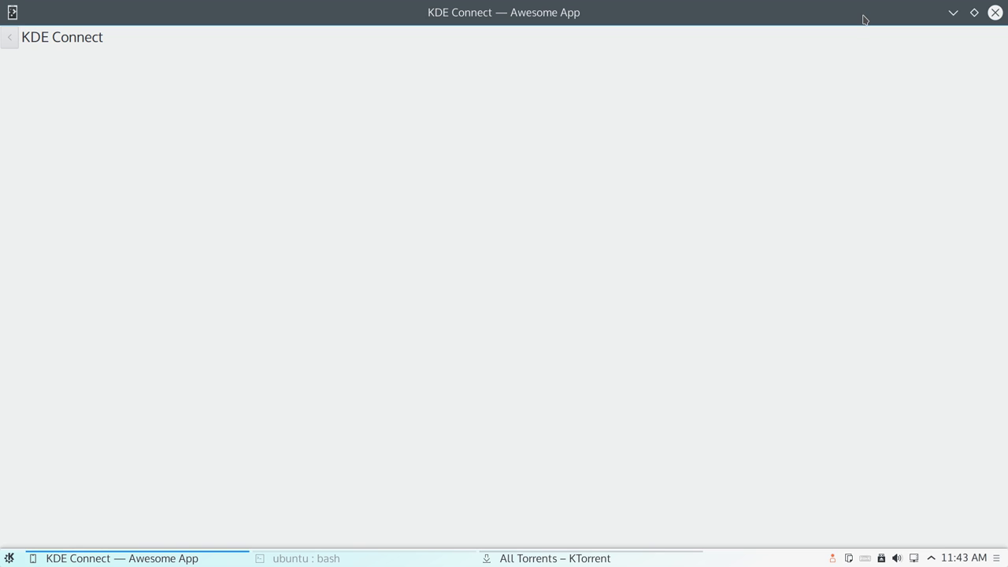
click(953, 14)
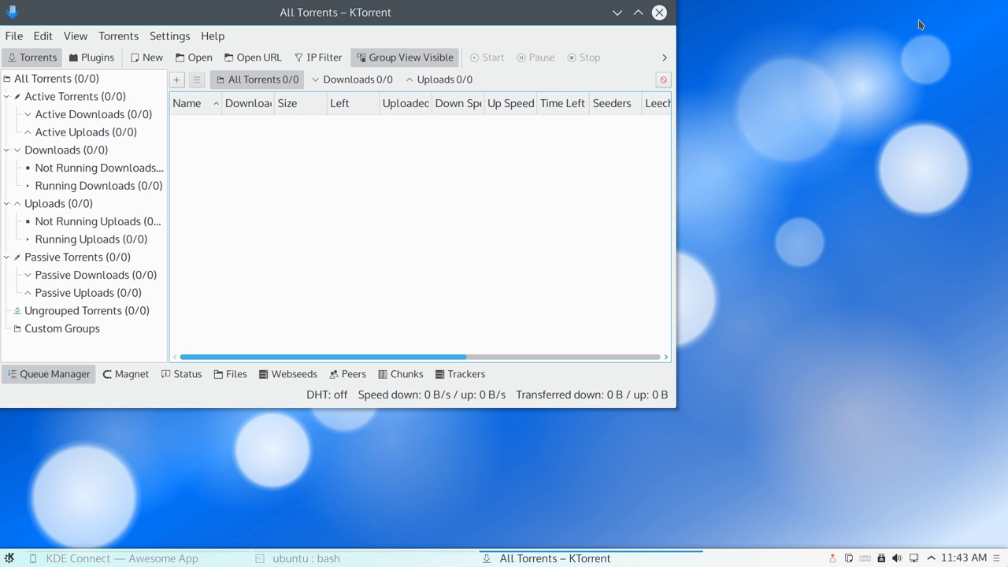
click(383, 85)
click(448, 87)
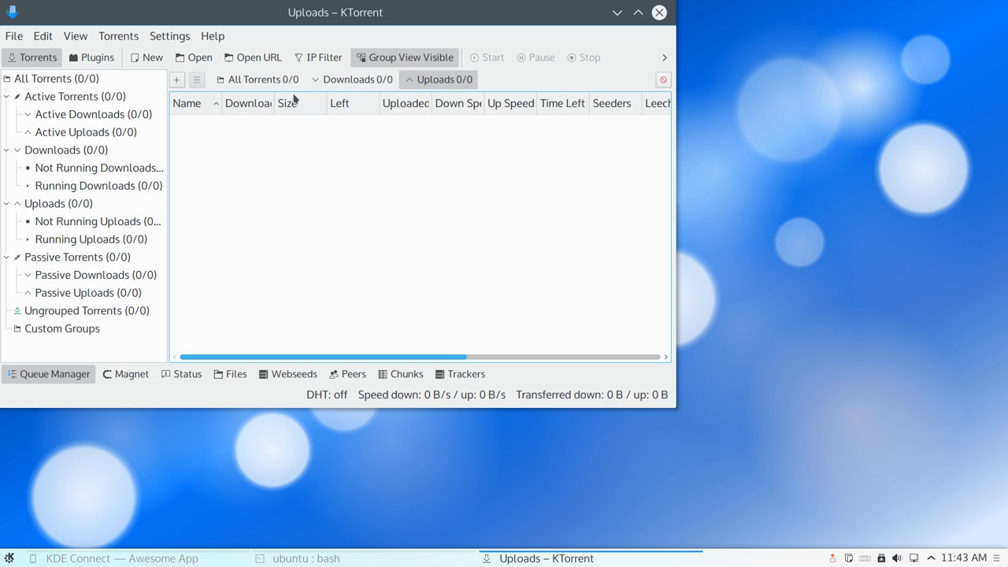
click(378, 80)
click(264, 80)
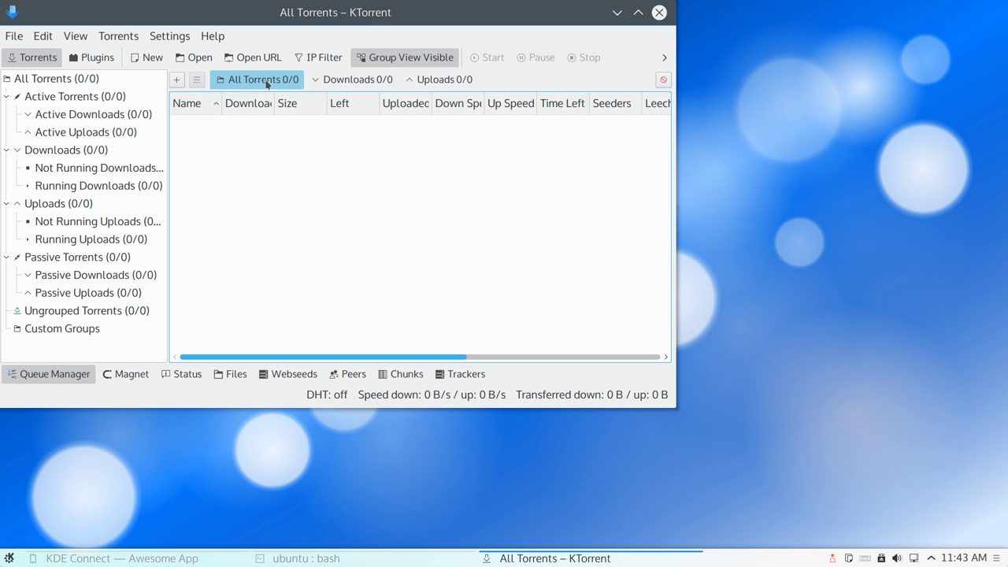
Step: Look at KTorrent's IP filter list, close it, and browse the available plugins down to Zeroconf
click(323, 59)
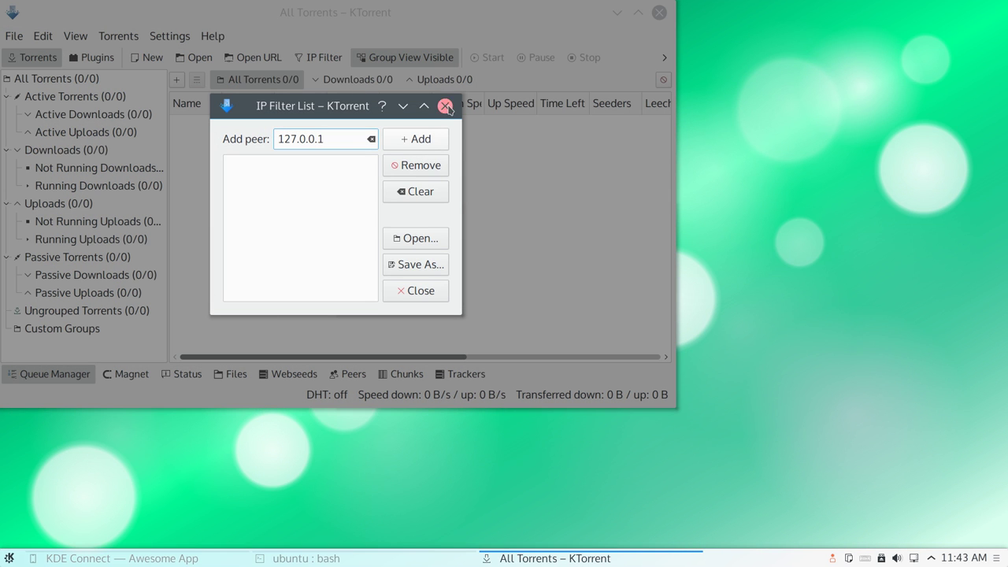
click(446, 106)
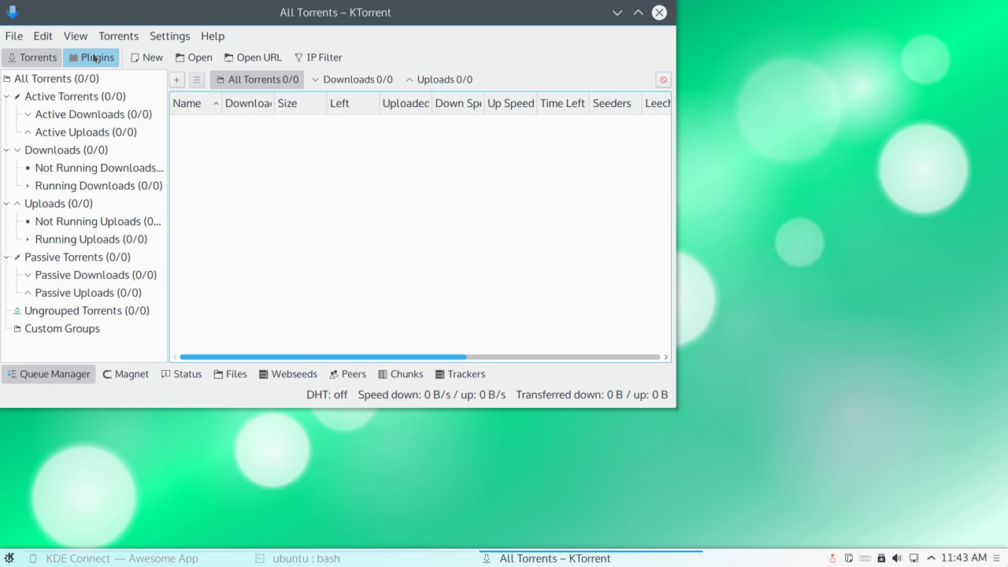
click(94, 58)
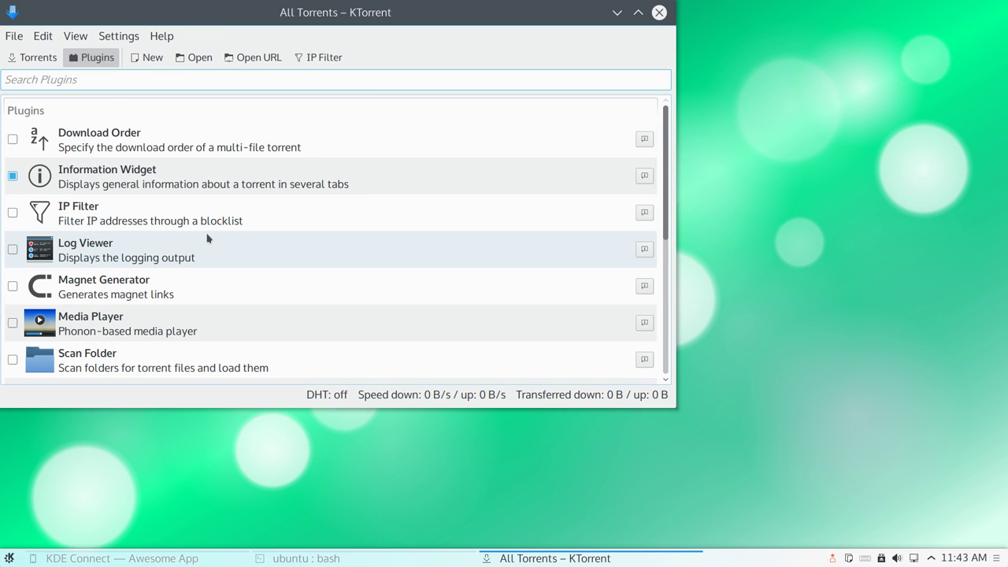
scroll(209, 238, down, 5)
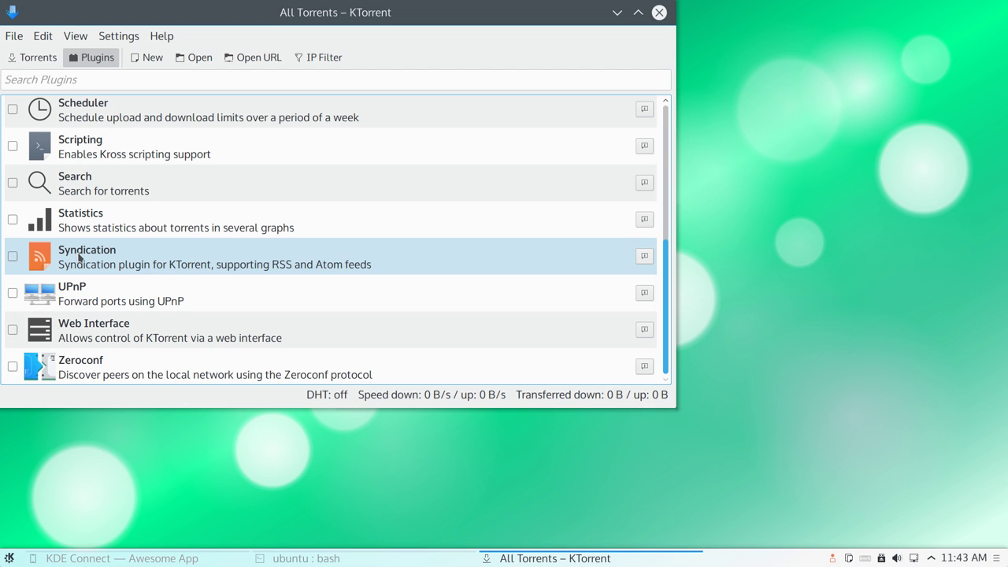
click(90, 235)
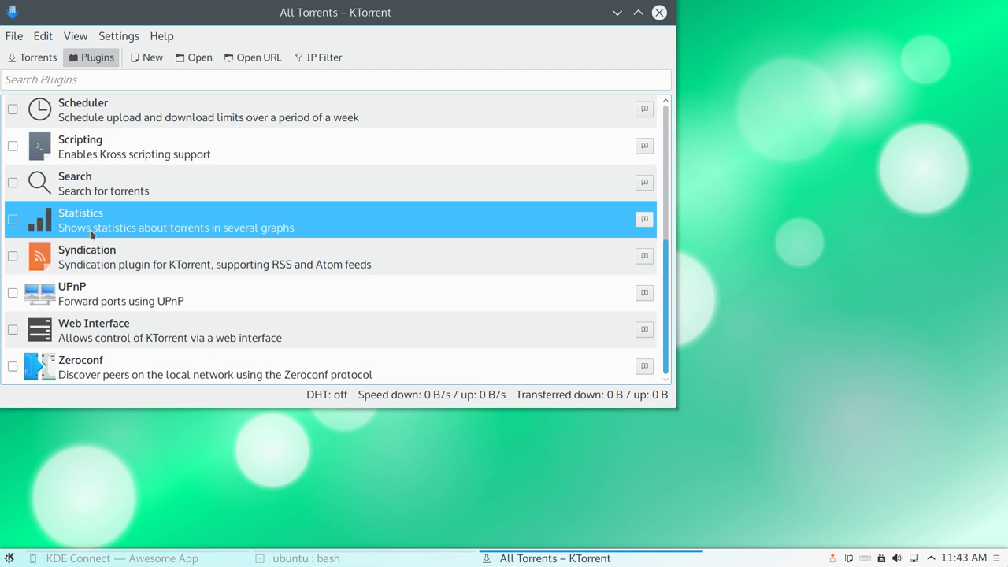
Step: Inspect the Open Silently file dialog and cancel it without choosing a torrent
click(162, 36)
mouse_move(17, 39)
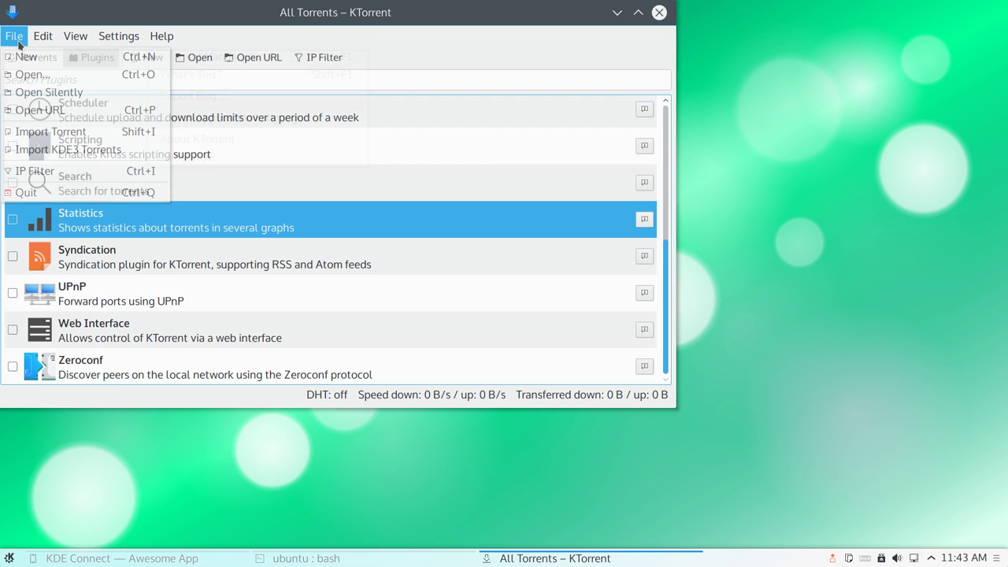
click(33, 95)
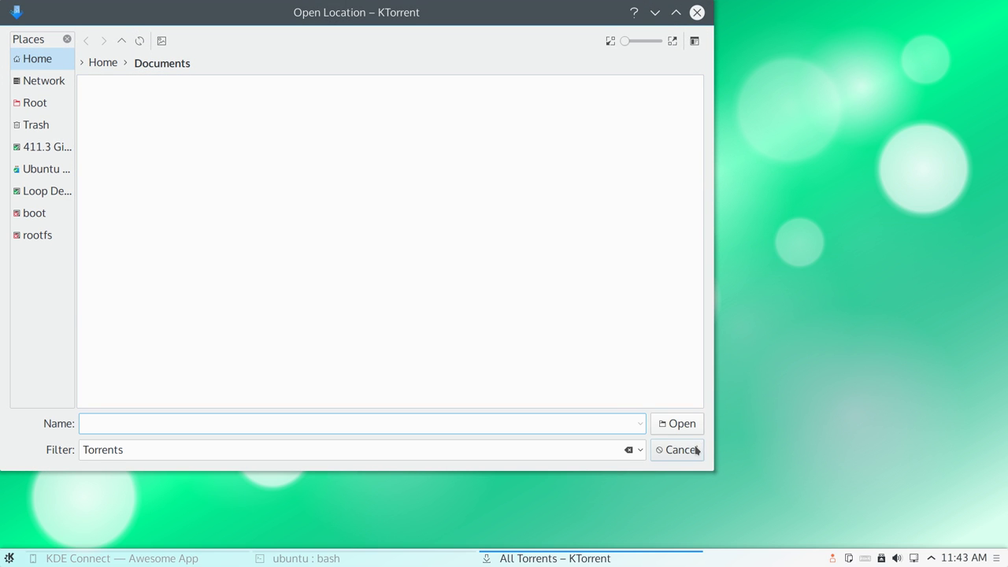
click(679, 450)
Step: Add the peer 127.0.0.1 twice to the IP filter list and close the list
click(14, 36)
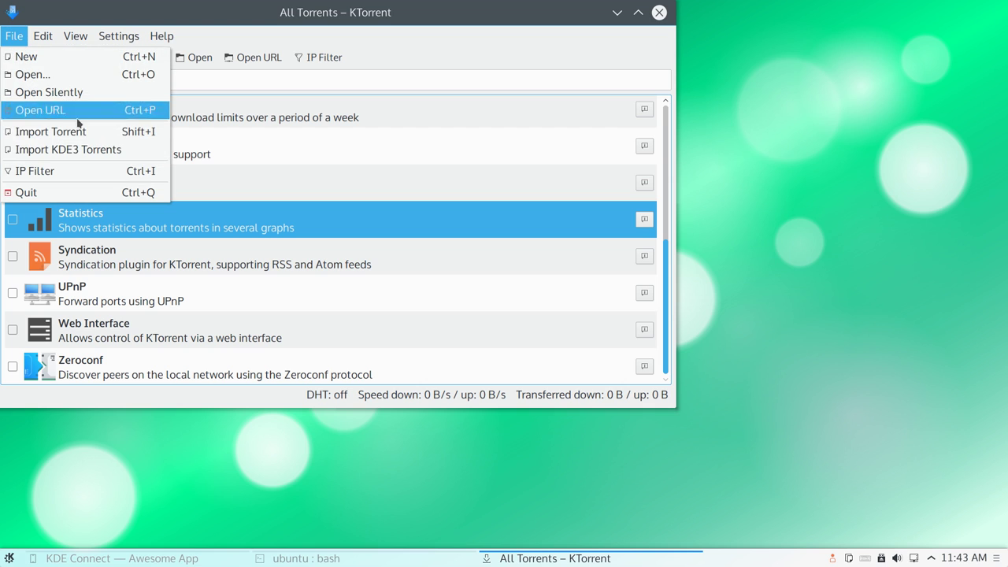
click(94, 171)
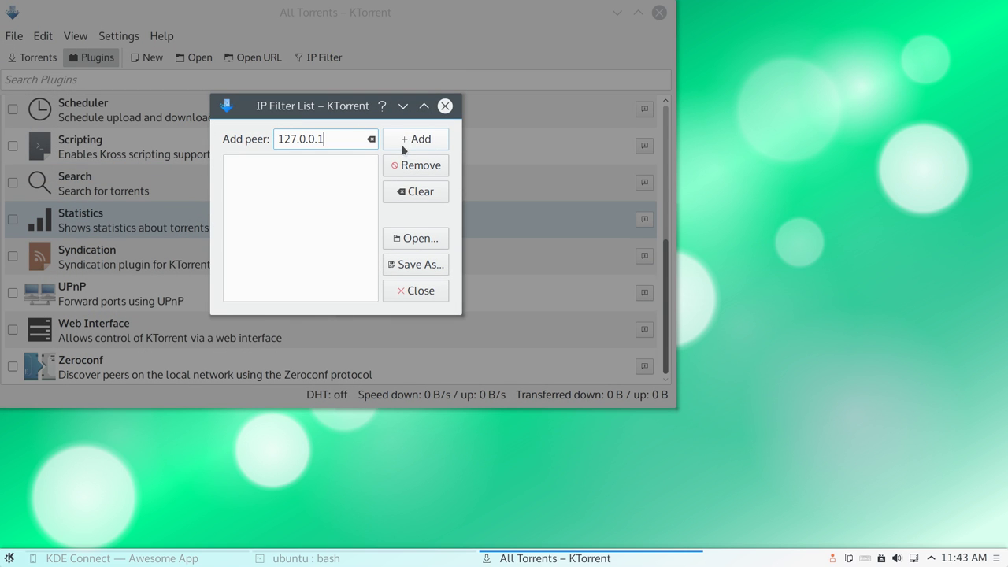
click(411, 148)
click(411, 149)
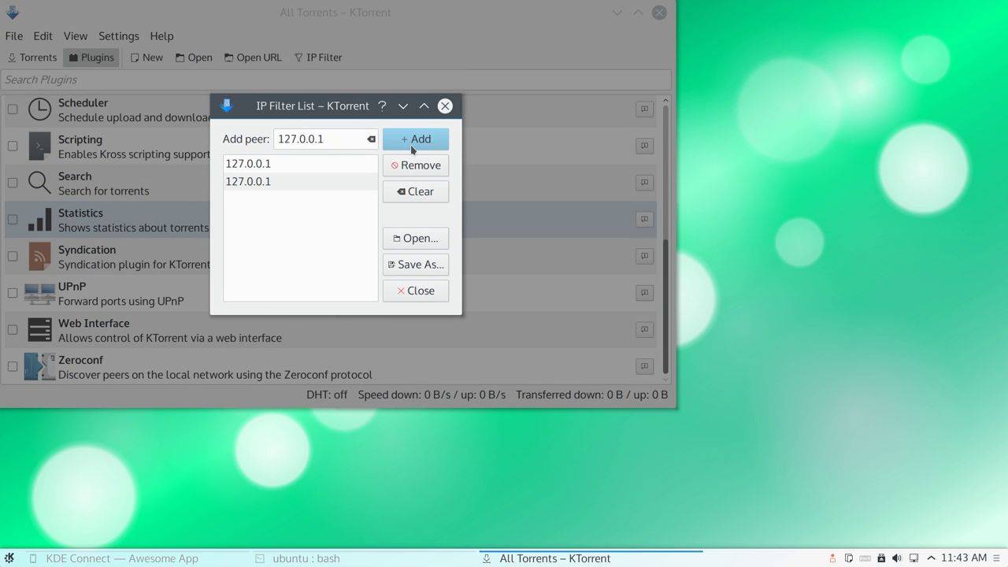
click(328, 139)
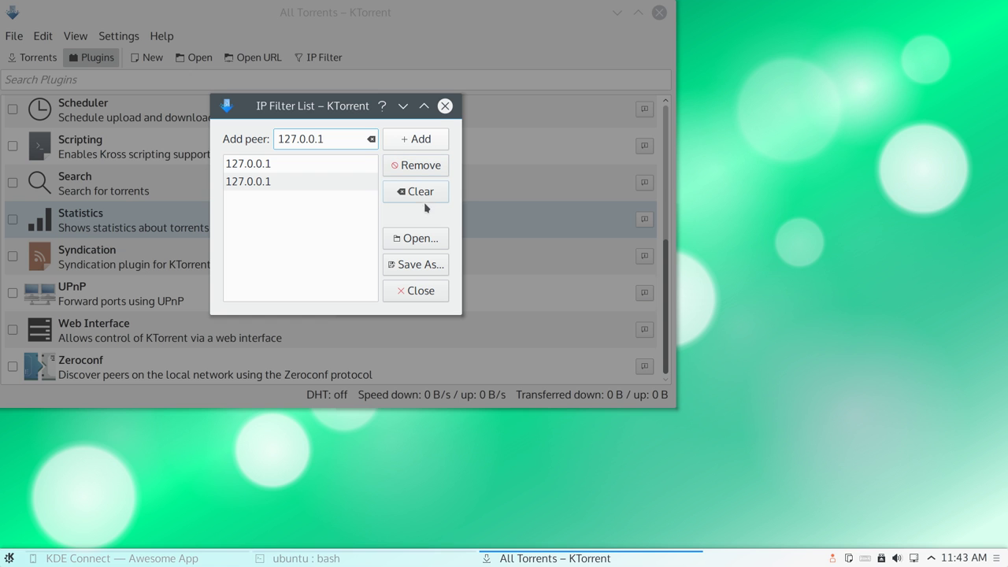
click(424, 290)
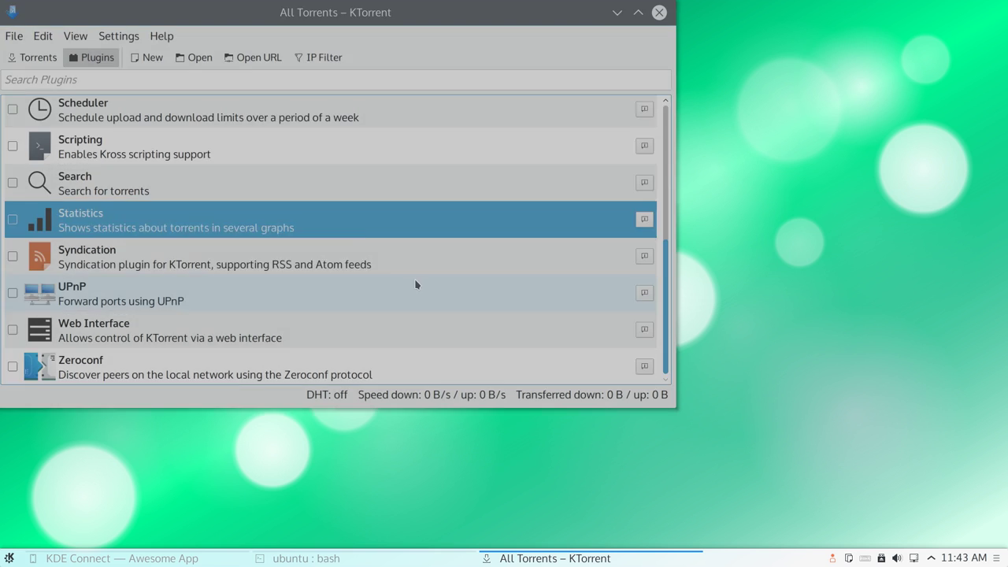
Step: Review the options for creating a new torrent and cancel the dialog
click(150, 58)
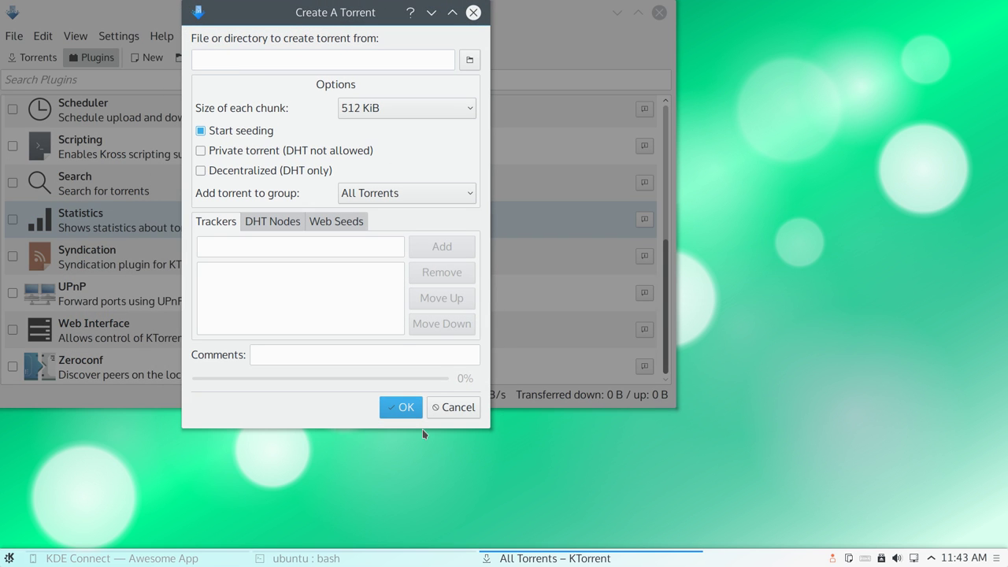
click(438, 407)
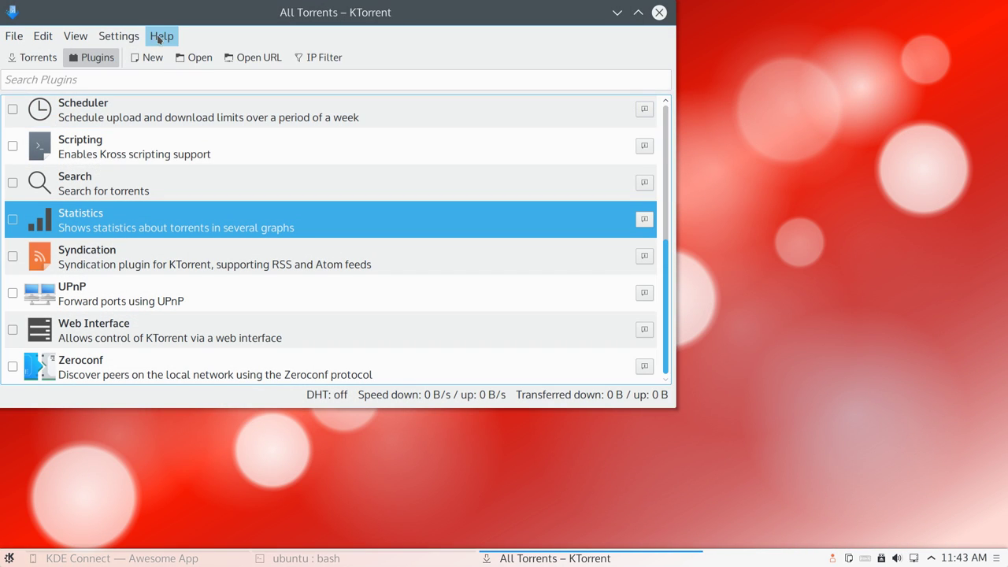
Step: Move the KTorrent window away from the screen corner, return to the torrent list, and close KTorrent
drag(136, 12, 355, 107)
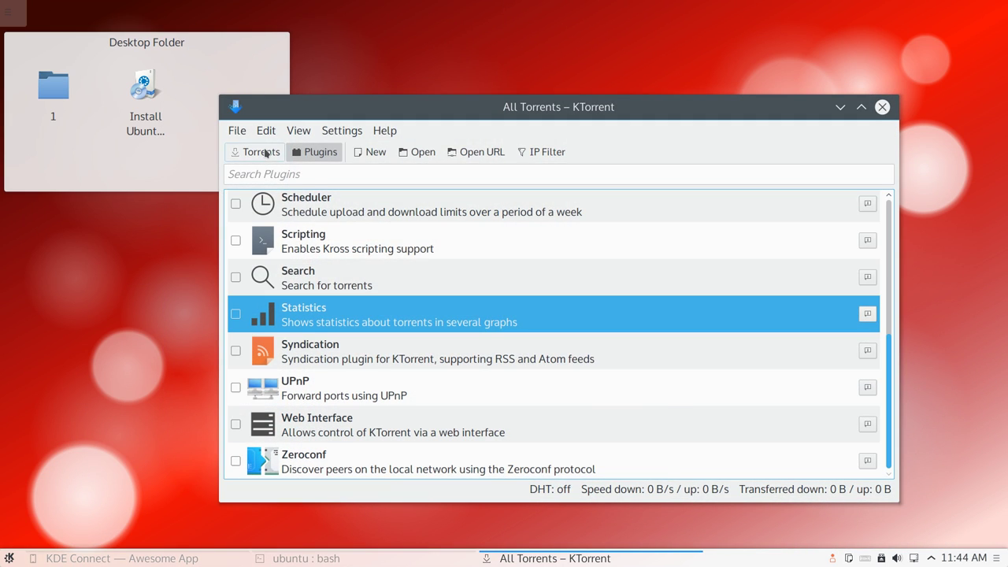
click(264, 152)
click(266, 130)
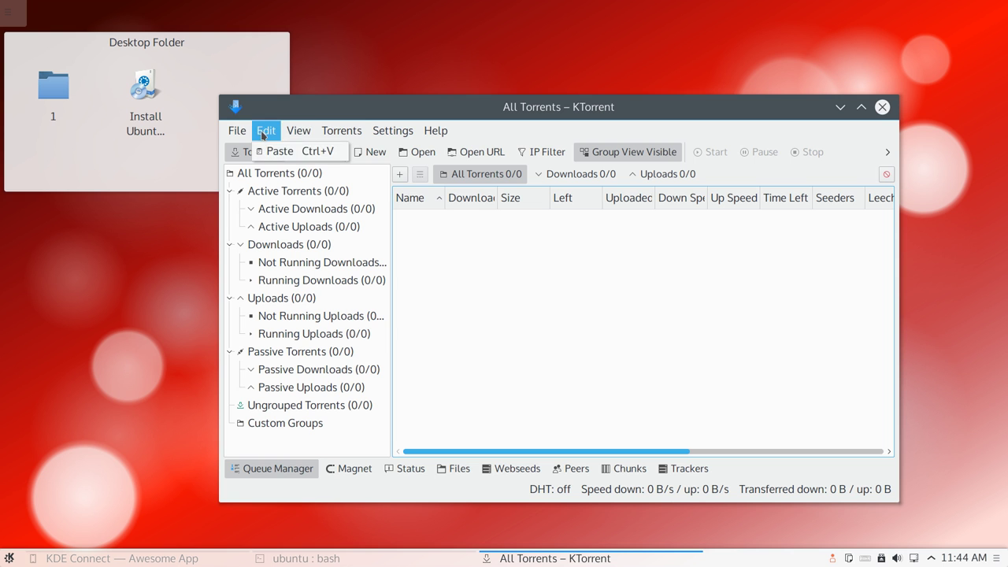
click(342, 130)
click(862, 104)
click(882, 106)
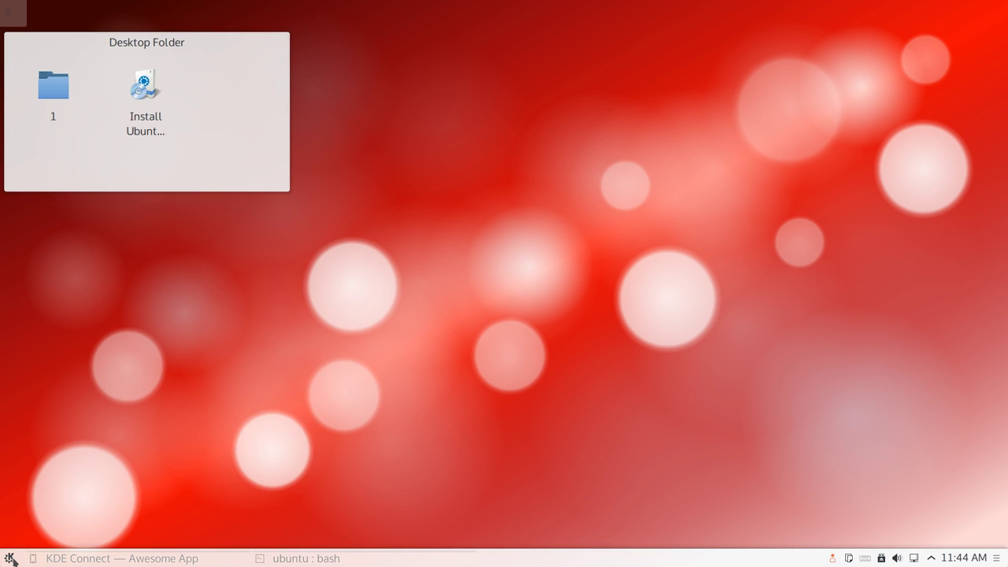
Step: Launch the Konversation IRC client from the Internet applications
click(11, 558)
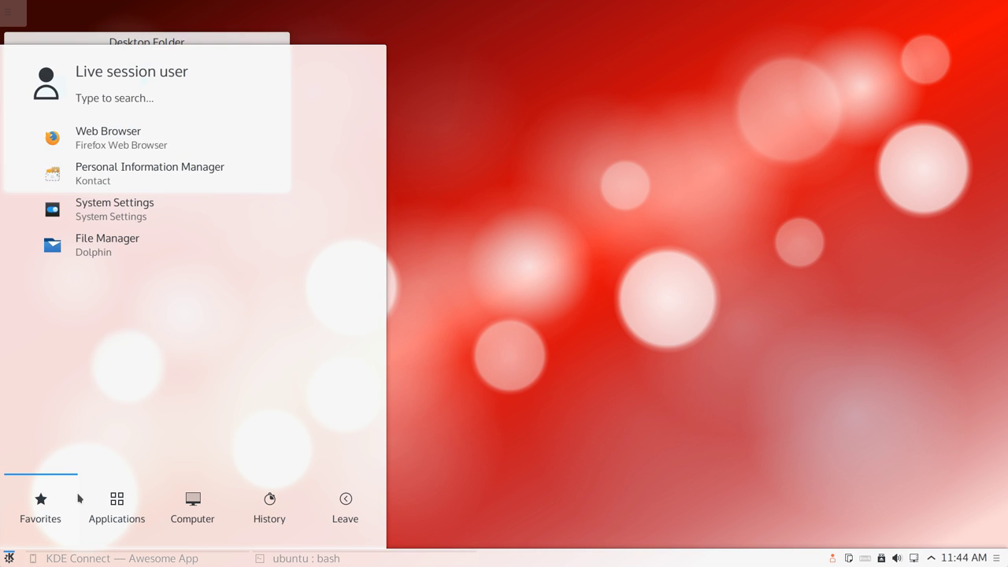
click(122, 508)
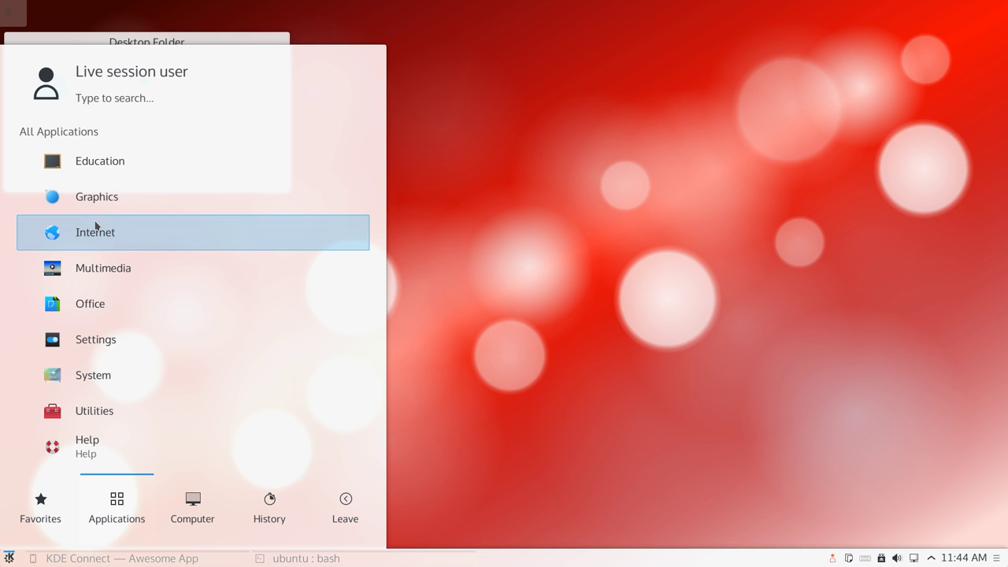
click(96, 226)
scroll(165, 308, down, 1)
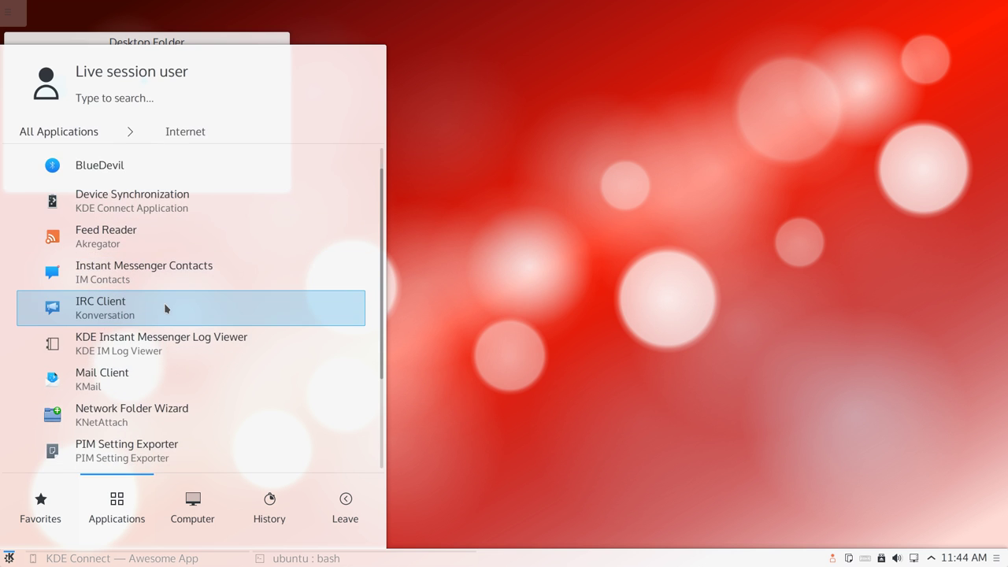
scroll(166, 308, down, 4)
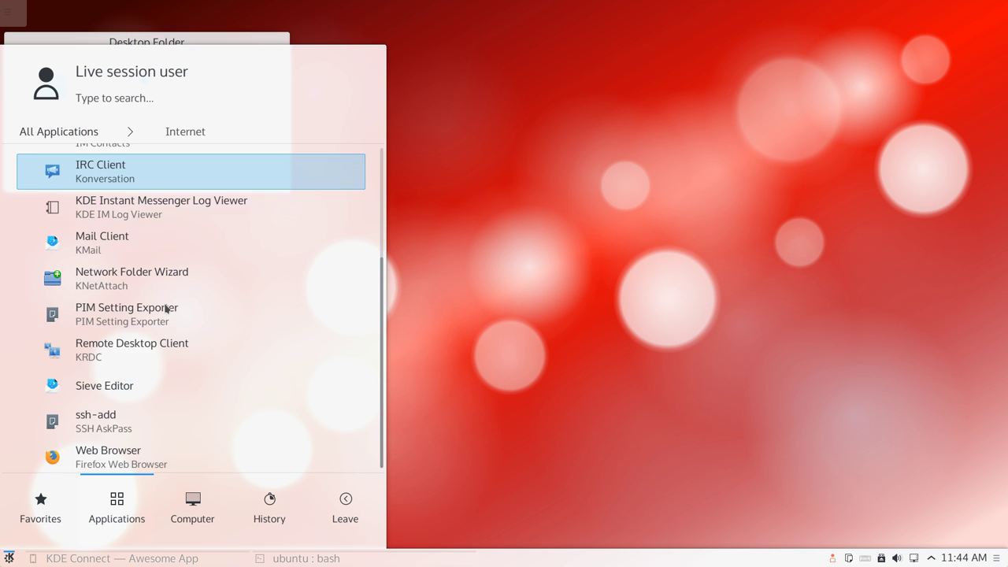
click(128, 167)
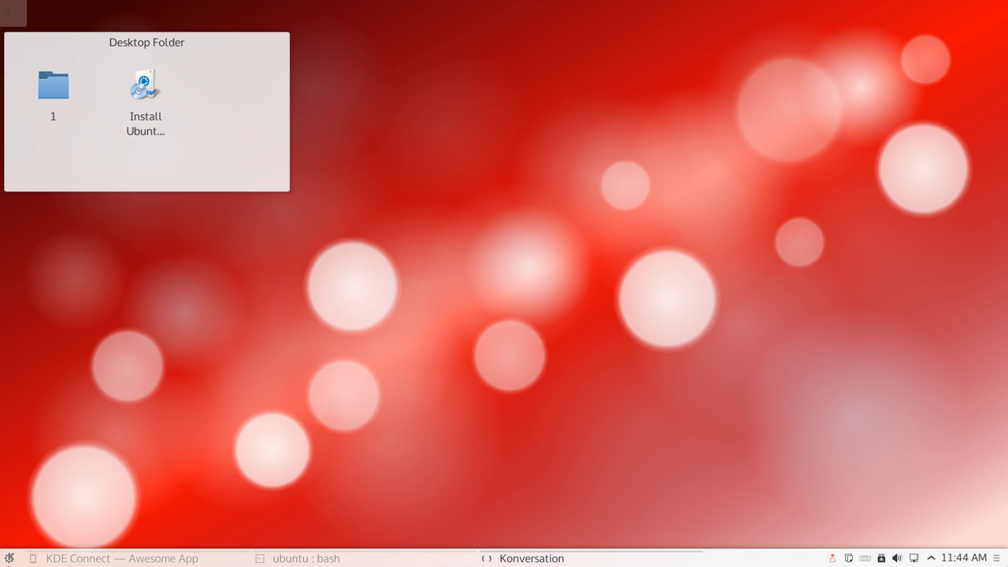
Step: Launch KDE IM Log Viewer from the Internet applications
click(9, 558)
mouse_move(119, 522)
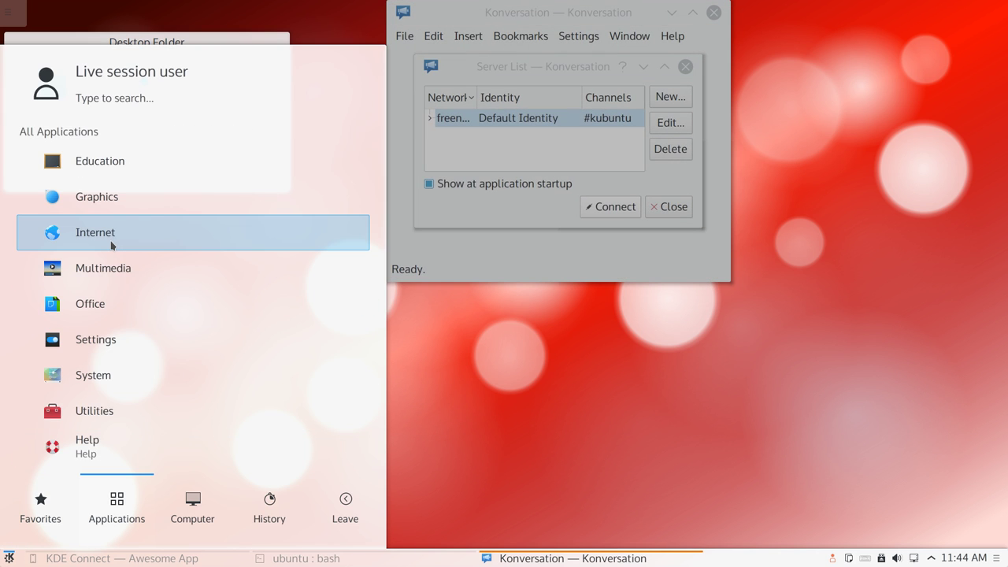
click(111, 245)
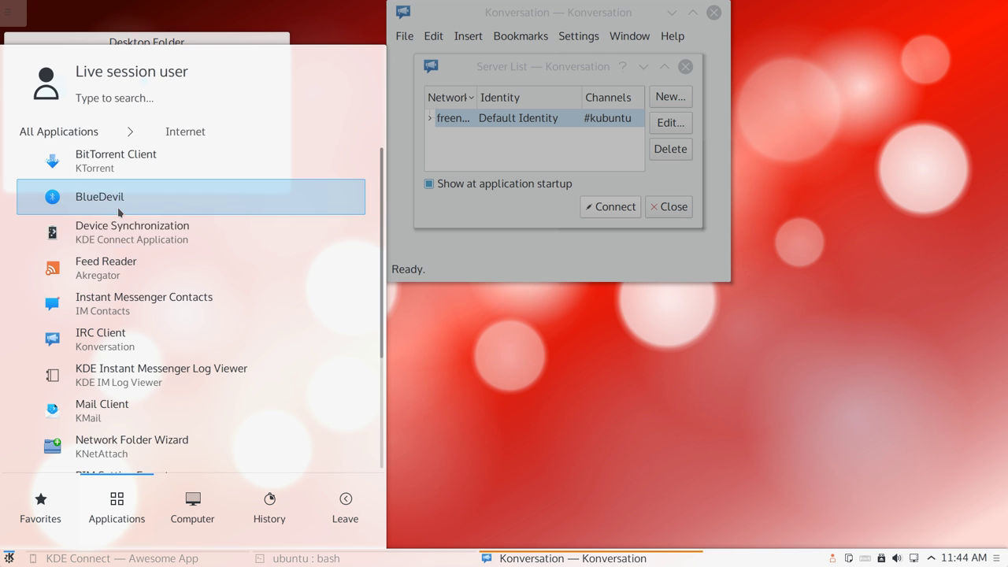
scroll(144, 338, down, 1)
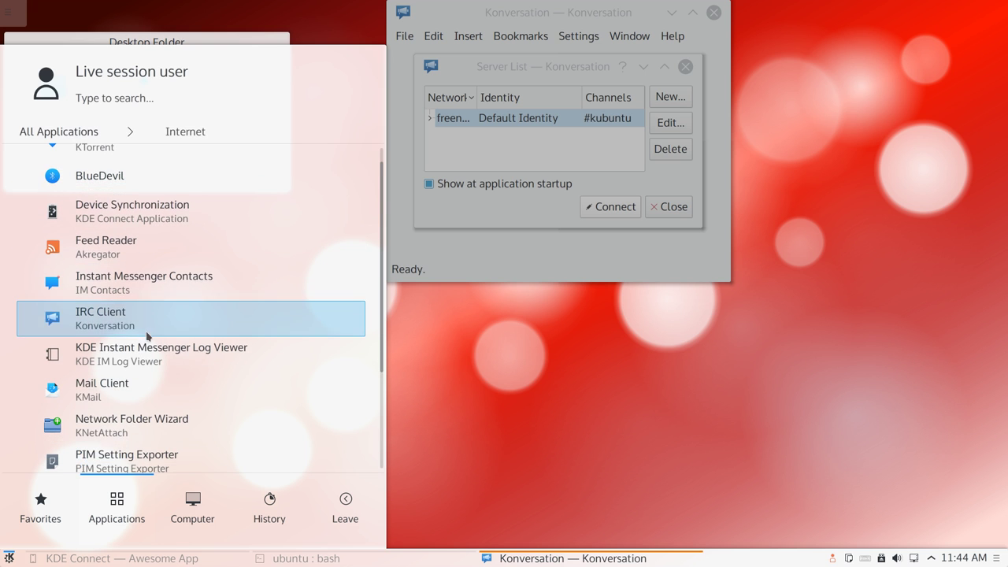
click(149, 353)
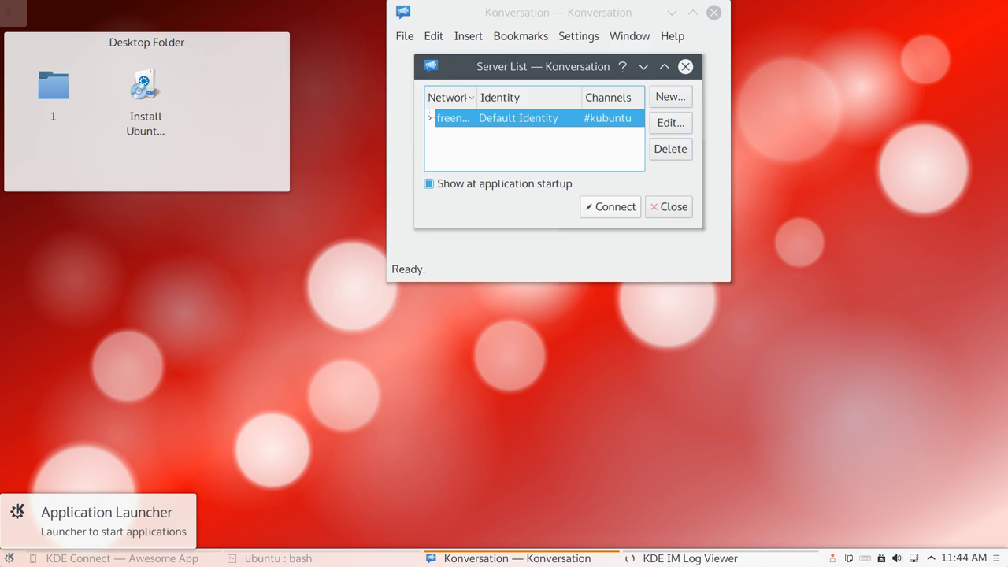
Step: Launch a second instance of KDE IM Log Viewer from the Internet applications
click(9, 558)
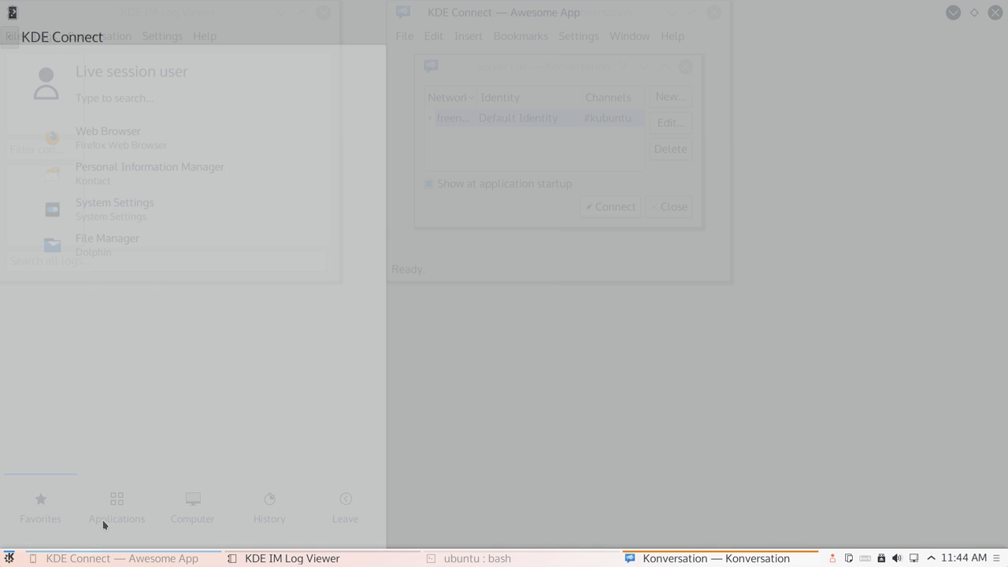
click(118, 514)
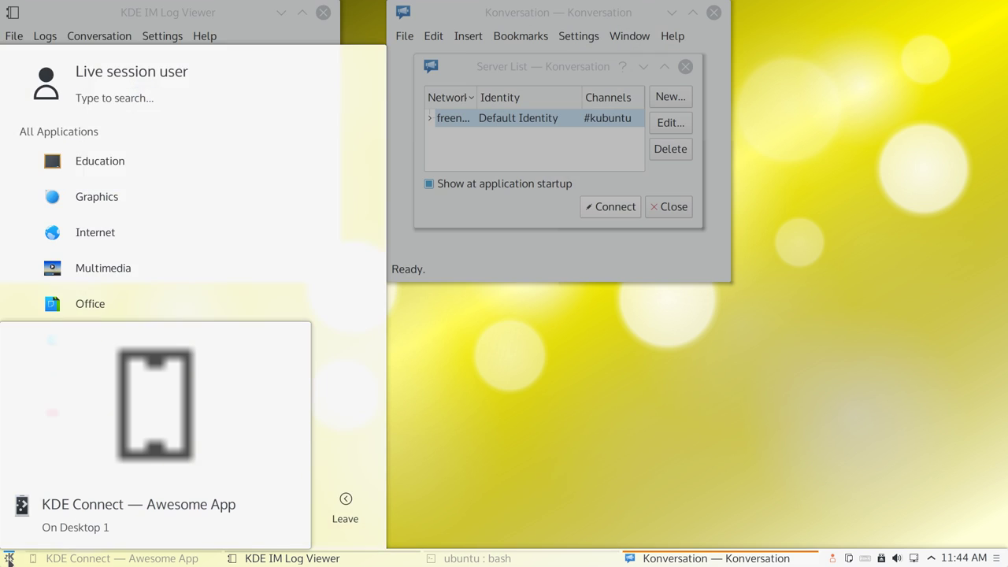
click(9, 559)
click(9, 560)
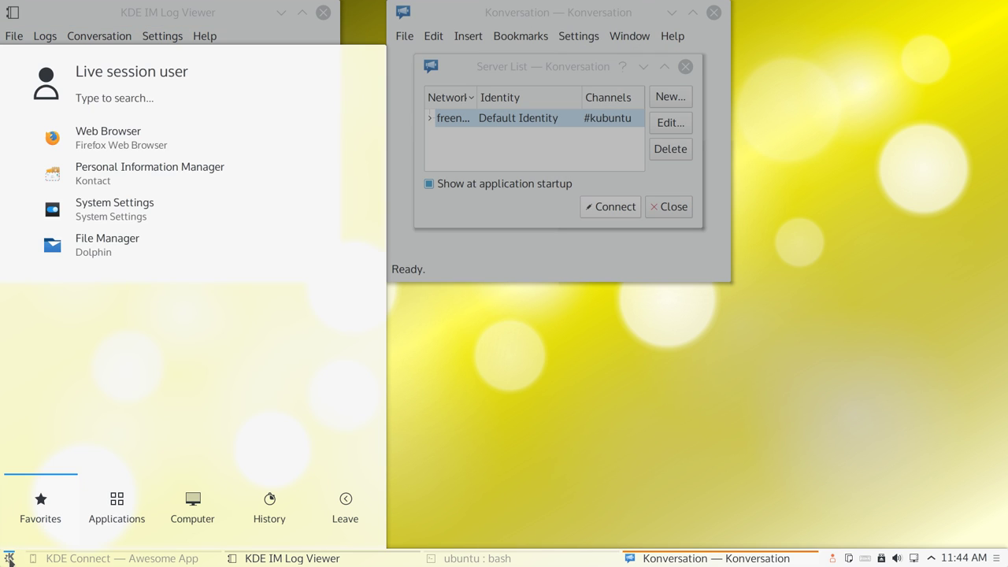
click(105, 522)
click(118, 228)
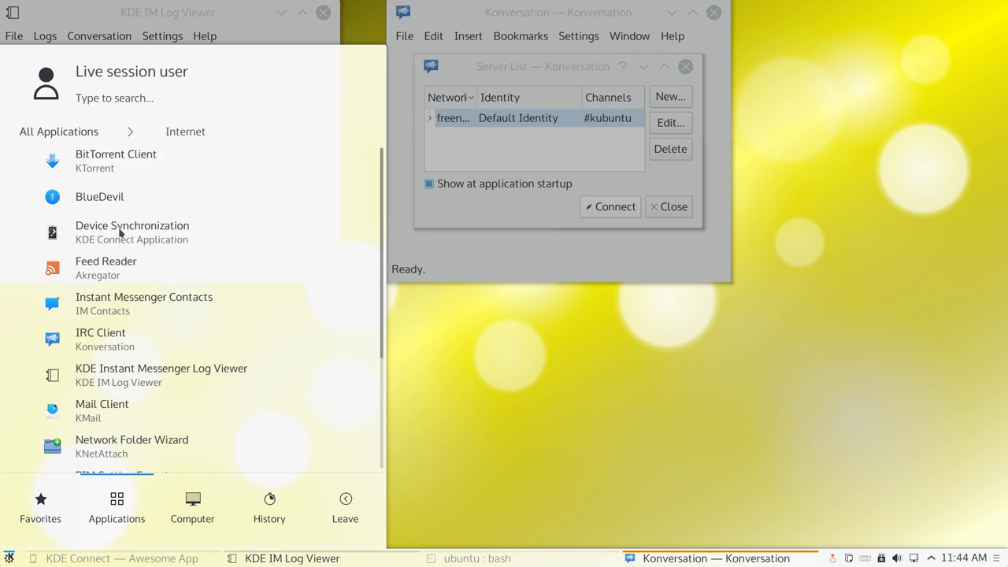
scroll(142, 363, down, 2)
scroll(147, 364, down, 3)
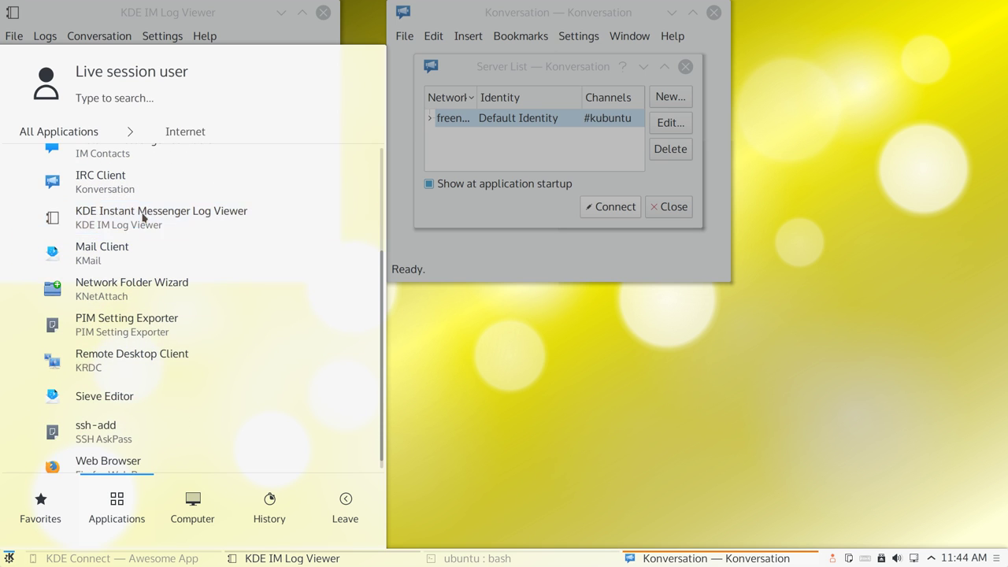
click(143, 217)
Step: Launch the KMail mail client from the Internet applications
click(9, 558)
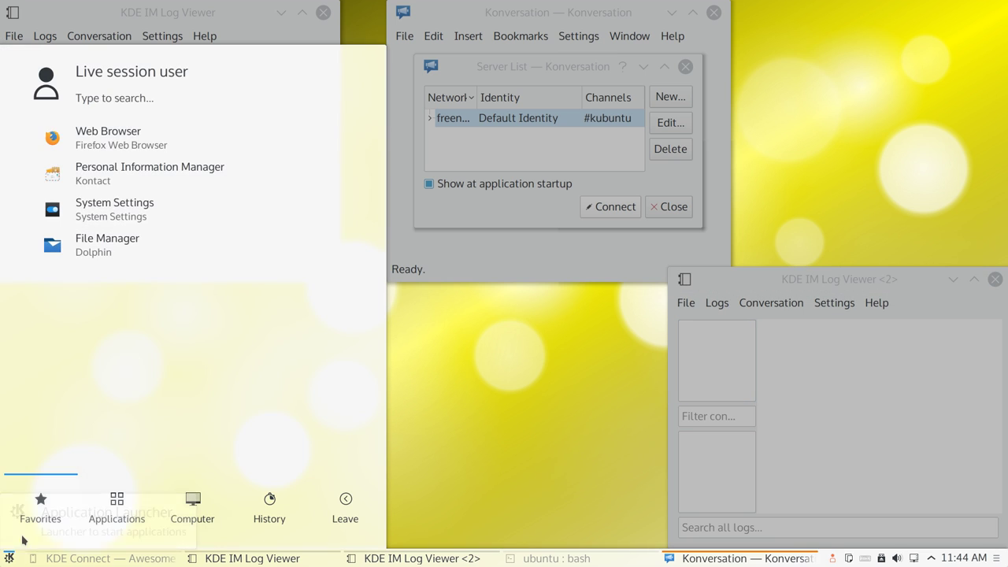
click(103, 516)
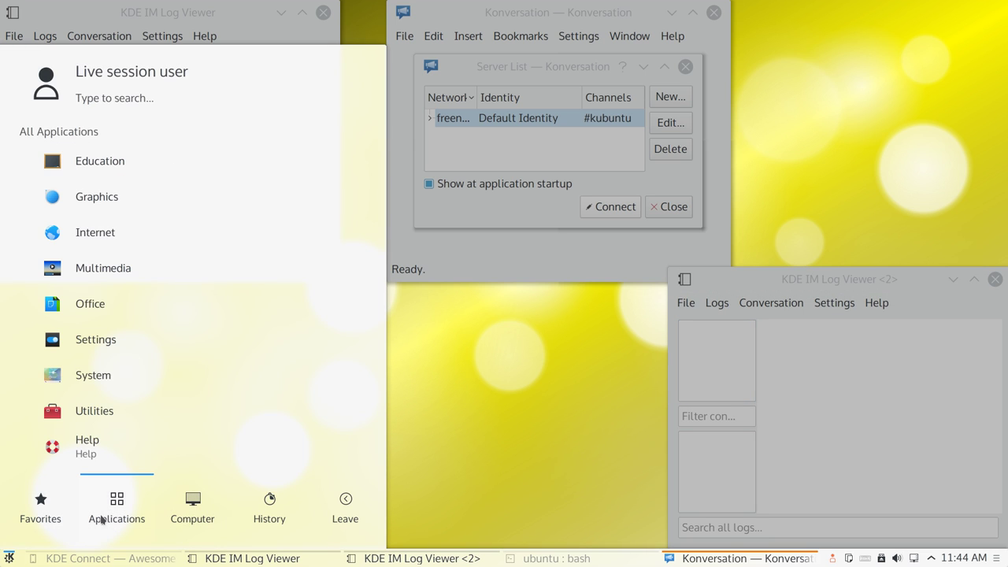
click(150, 234)
scroll(185, 284, down, 2)
scroll(186, 290, down, 2)
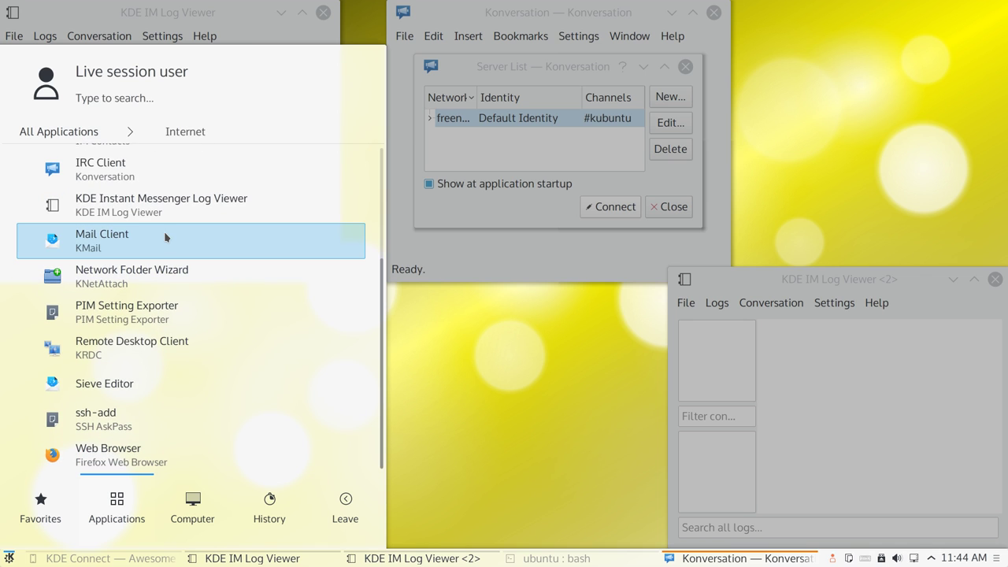
click(166, 237)
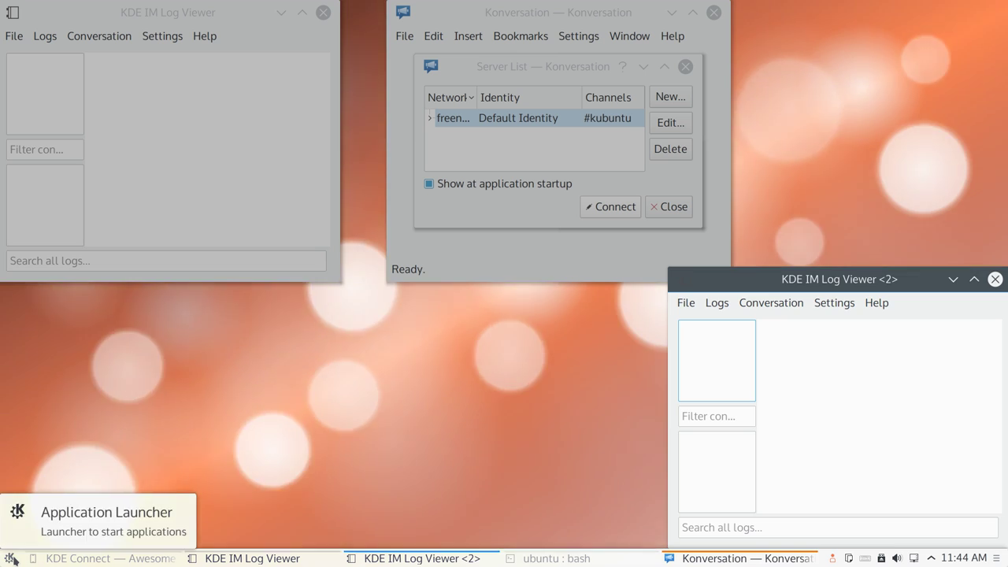
Step: Launch the Network Folder Wizard (KNetAttach) from the Internet applications
click(9, 558)
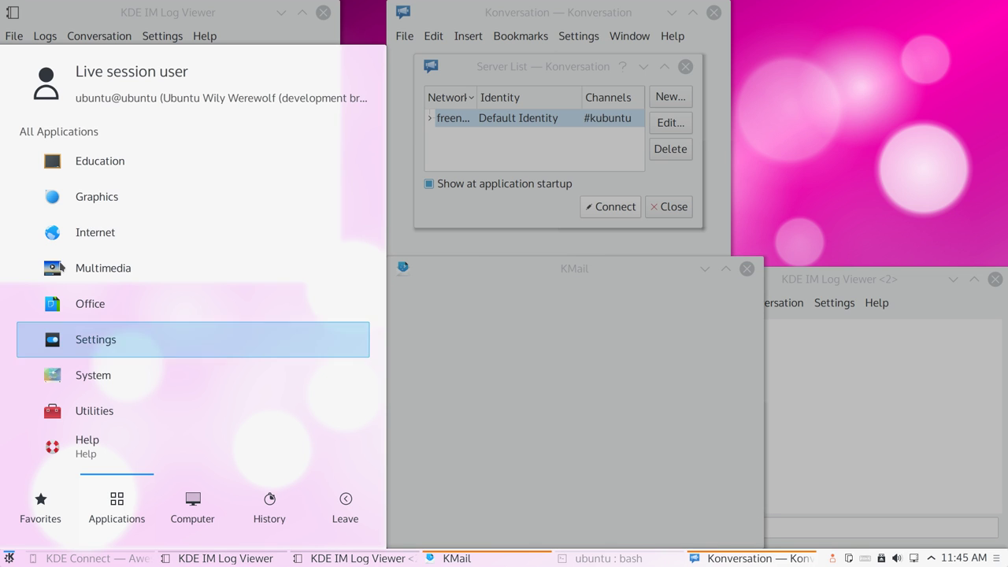
click(140, 231)
scroll(178, 318, down, 4)
scroll(178, 318, down, 3)
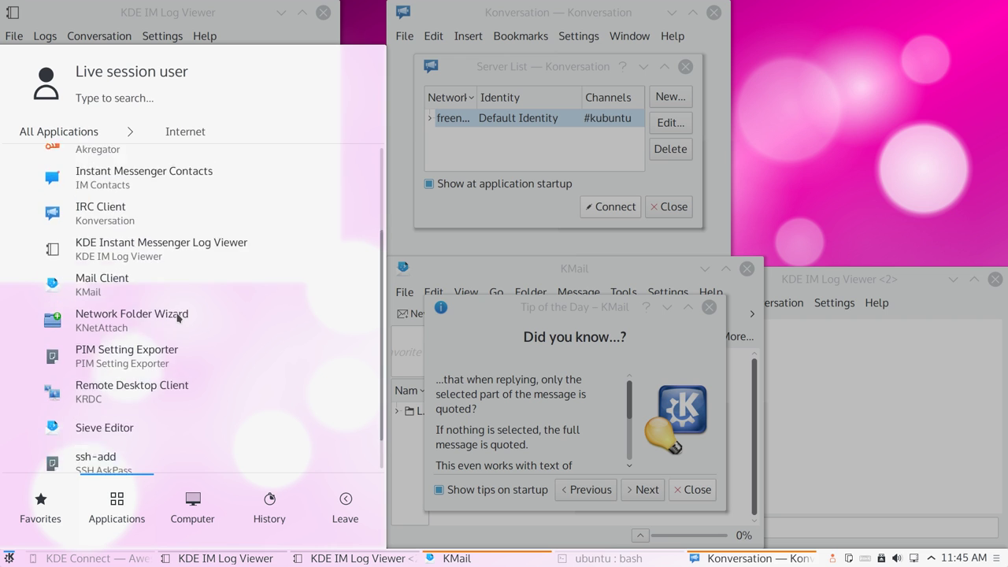
click(153, 323)
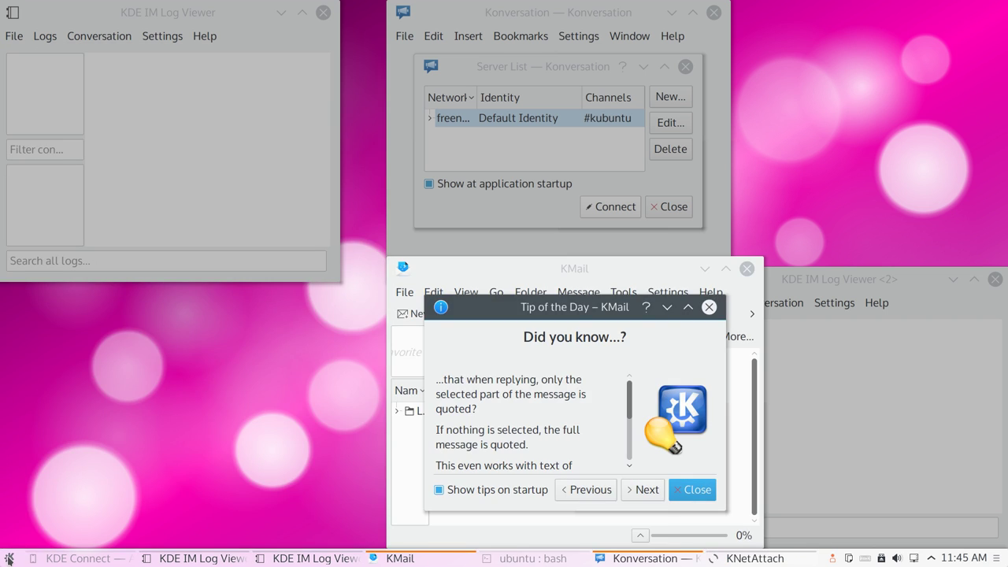
Step: Launch the KRDC remote desktop client from the Internet applications
click(9, 558)
click(126, 516)
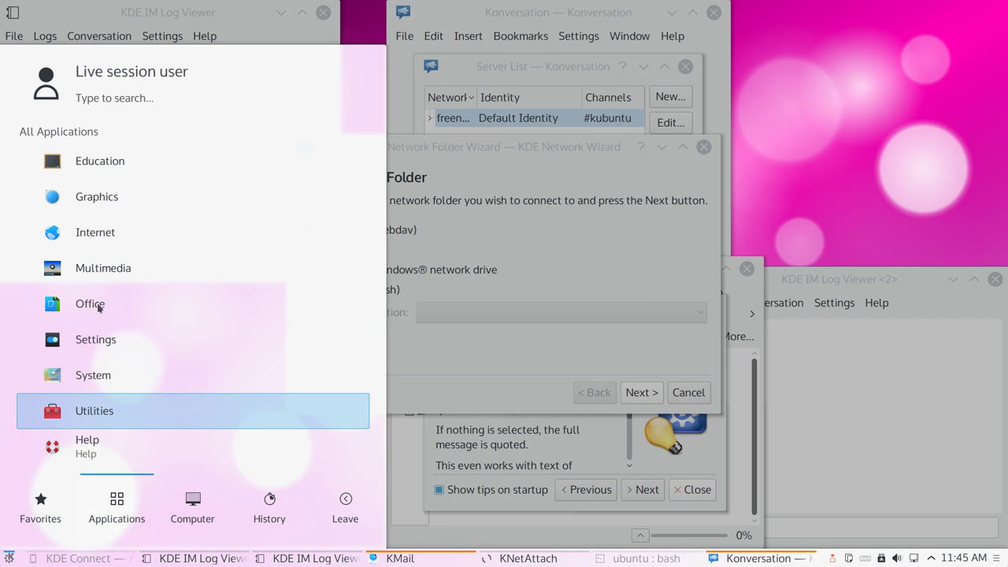
click(119, 230)
scroll(142, 319, down, 5)
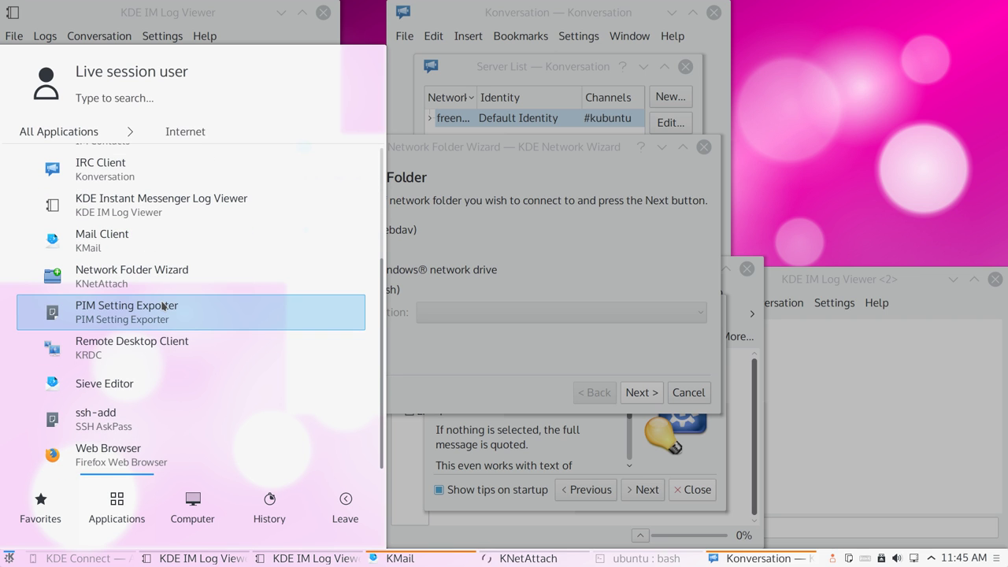
click(146, 347)
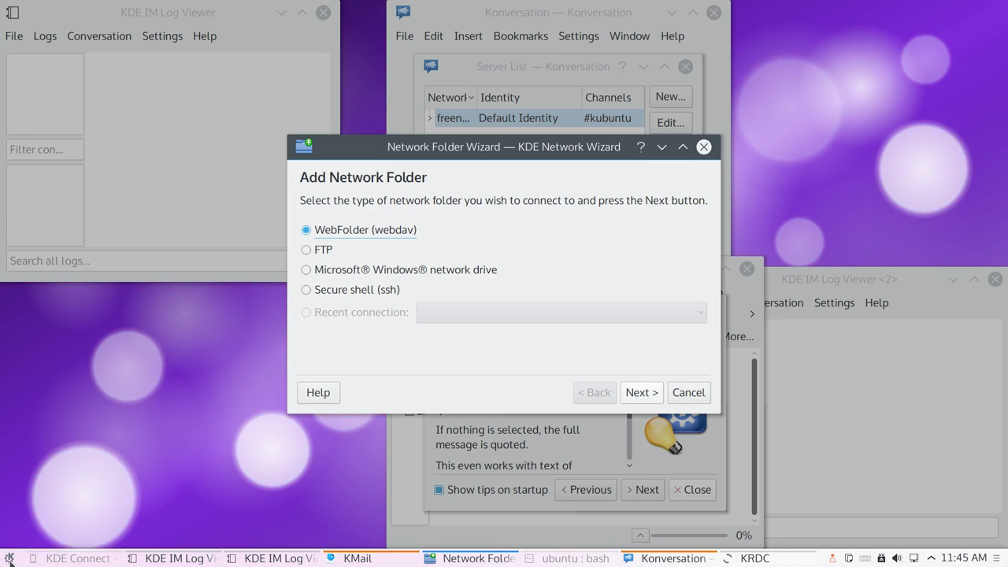
Step: Launch a second instance of the KRDC remote desktop client from the Internet applications
click(9, 558)
click(117, 510)
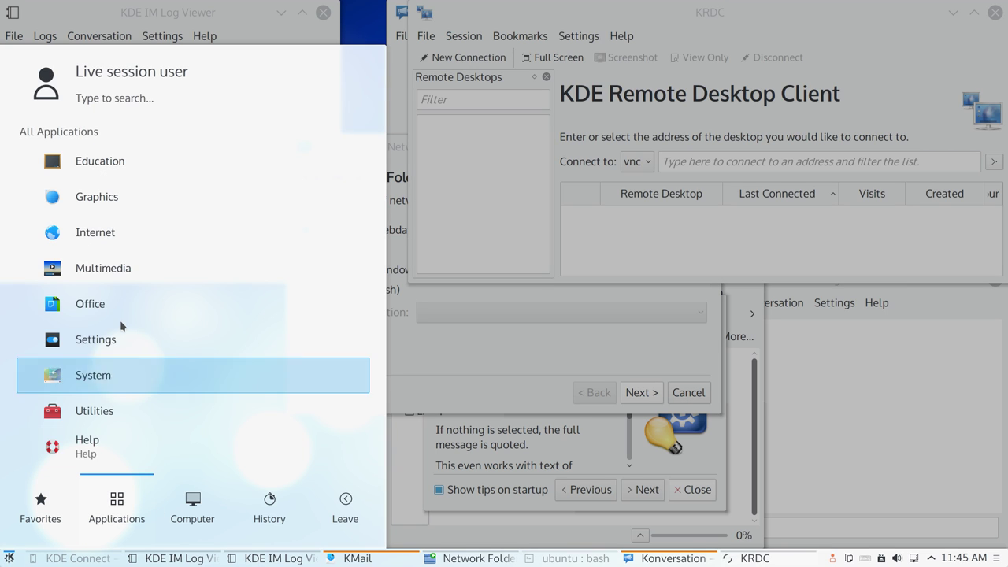
click(115, 228)
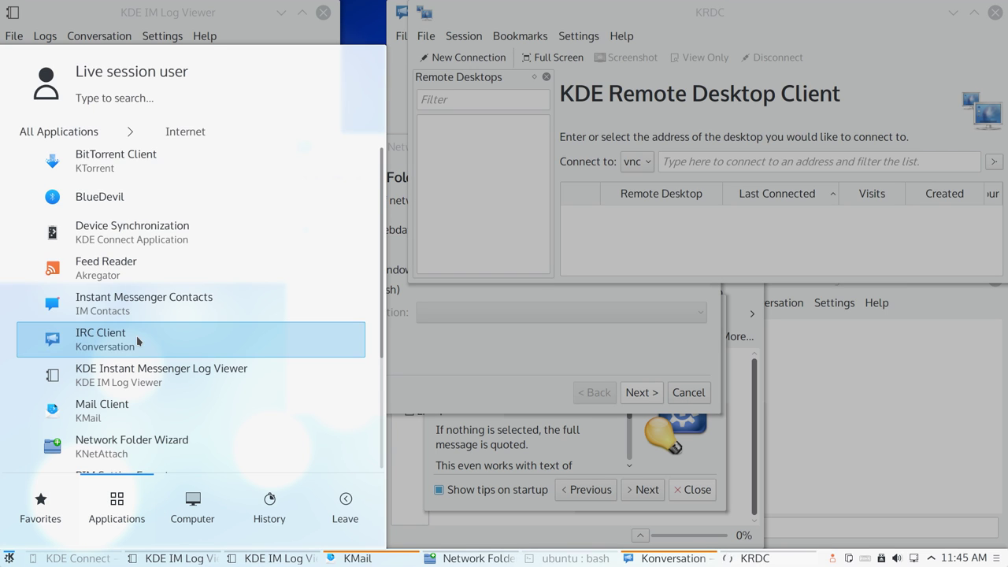
scroll(137, 339, down, 5)
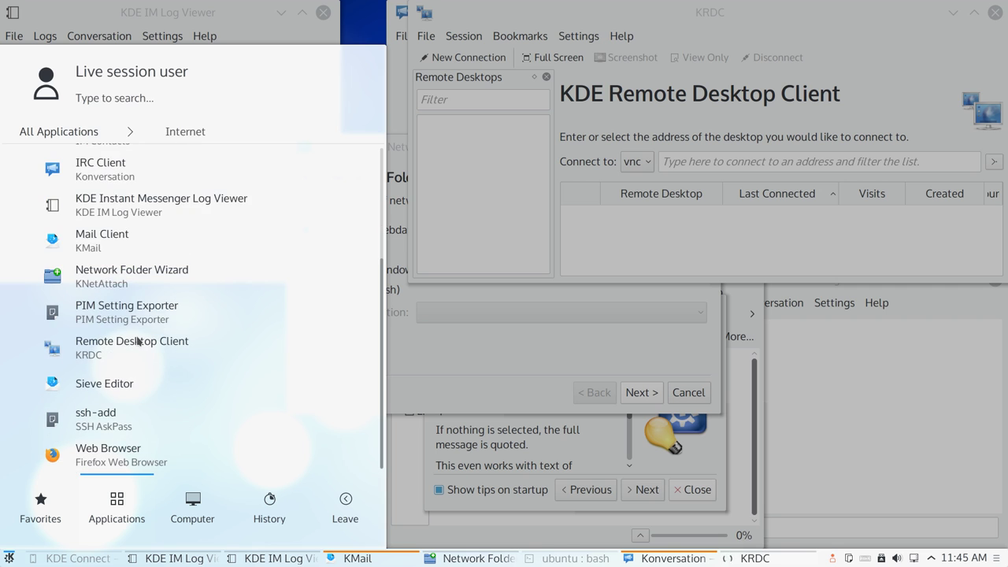
click(138, 344)
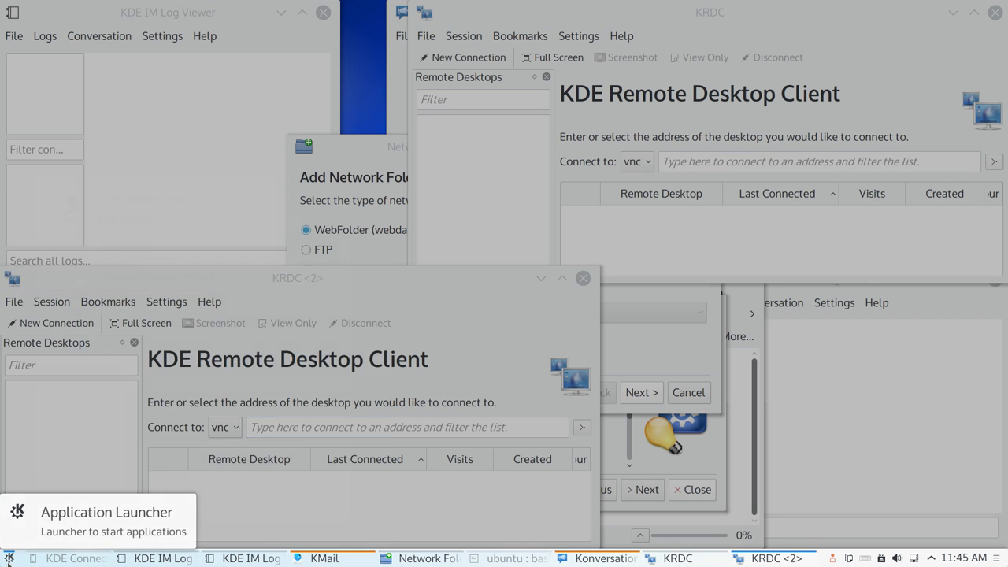
Step: Launch Sieve Editor from the Internet applications and move its window toward the middle of the desktop
click(9, 557)
click(121, 508)
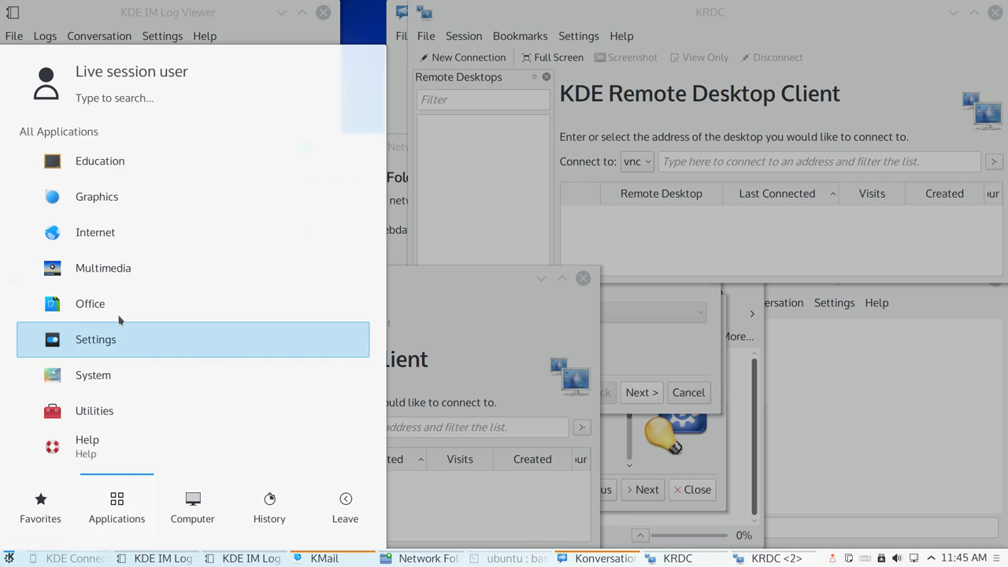
click(111, 247)
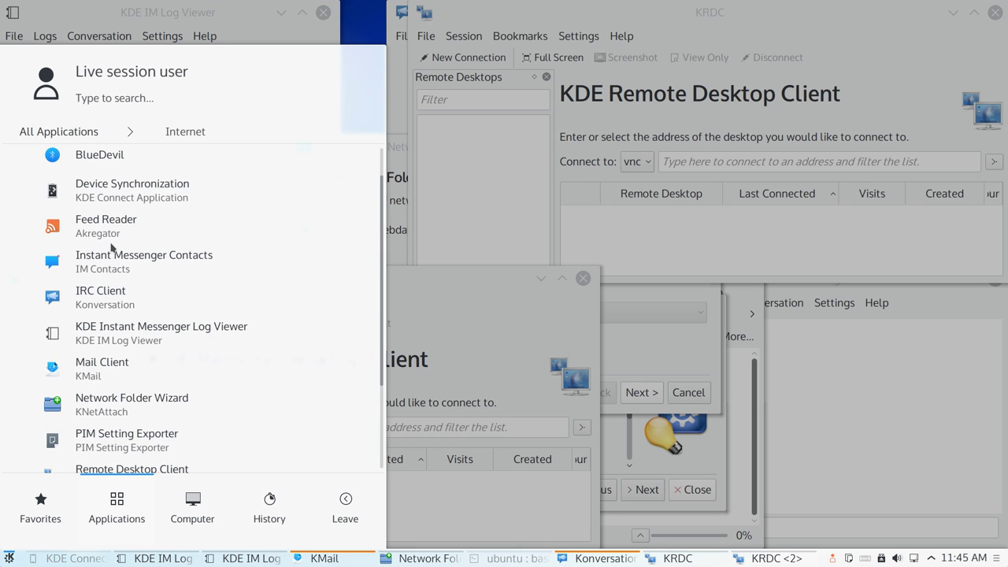
scroll(126, 236, down, 3)
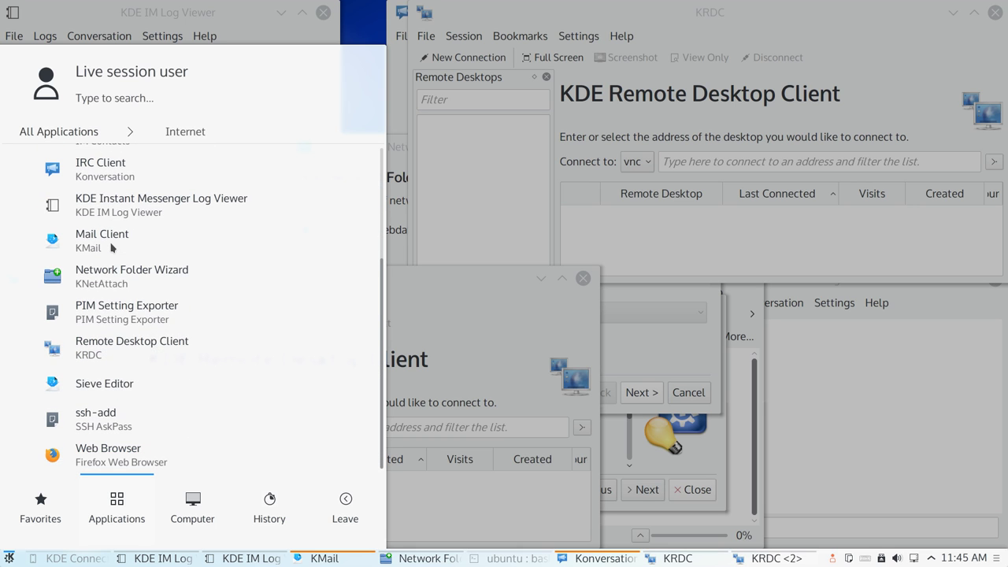
click(158, 383)
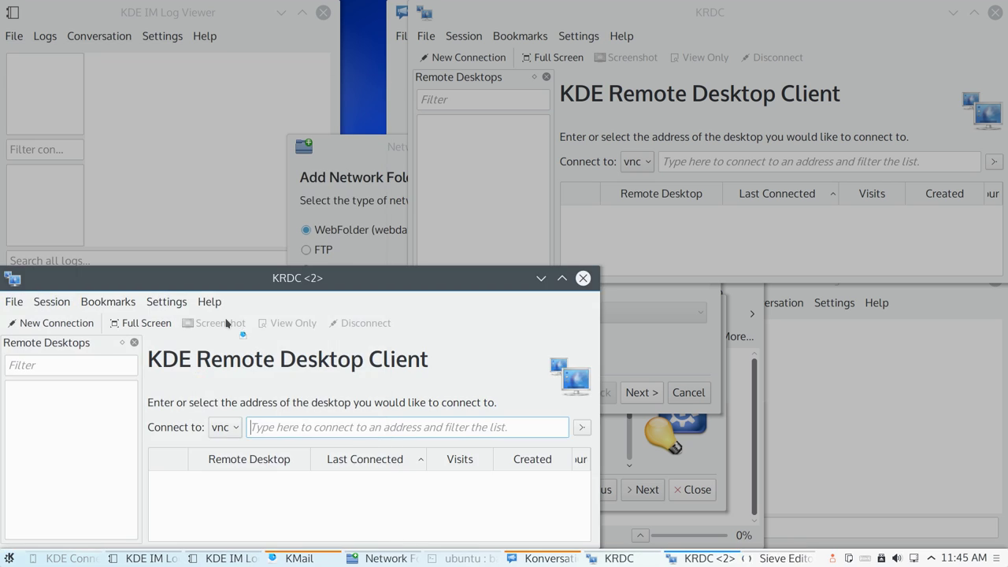
drag(164, 18, 459, 78)
Step: Examine the About Sieve Editor information twice, checking both the general and the author details, and close it
click(426, 96)
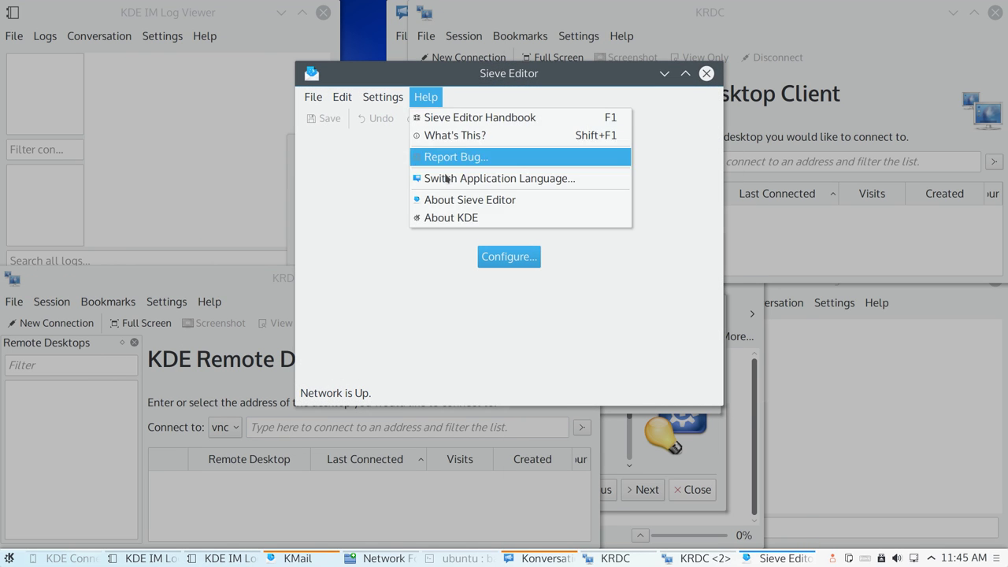
click(466, 200)
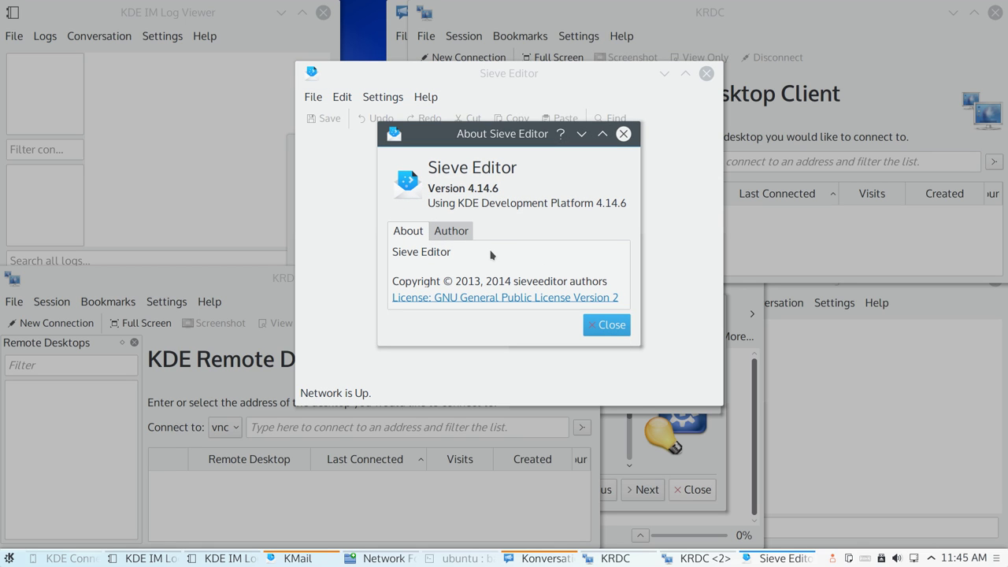
click(453, 230)
click(408, 230)
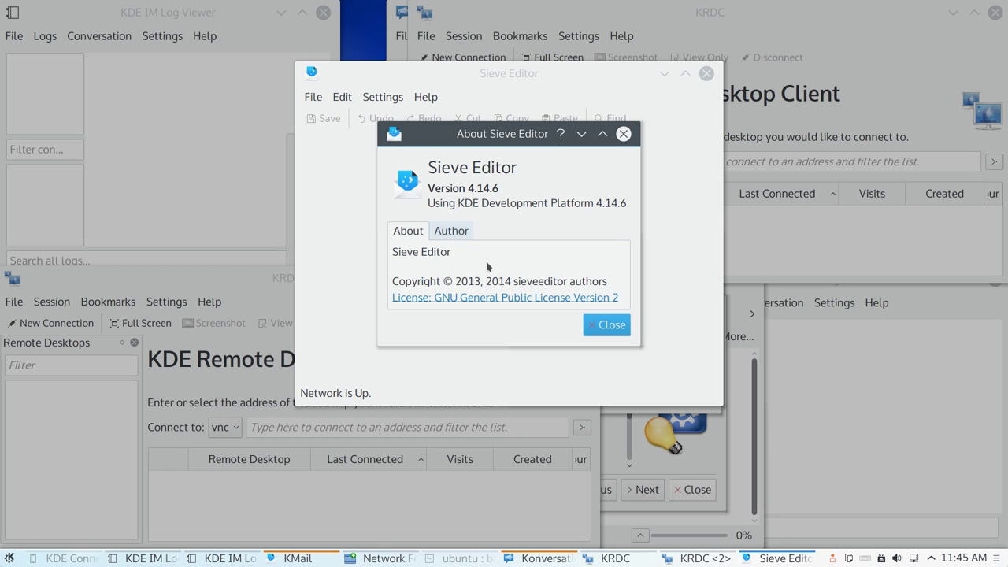
click(608, 325)
click(425, 97)
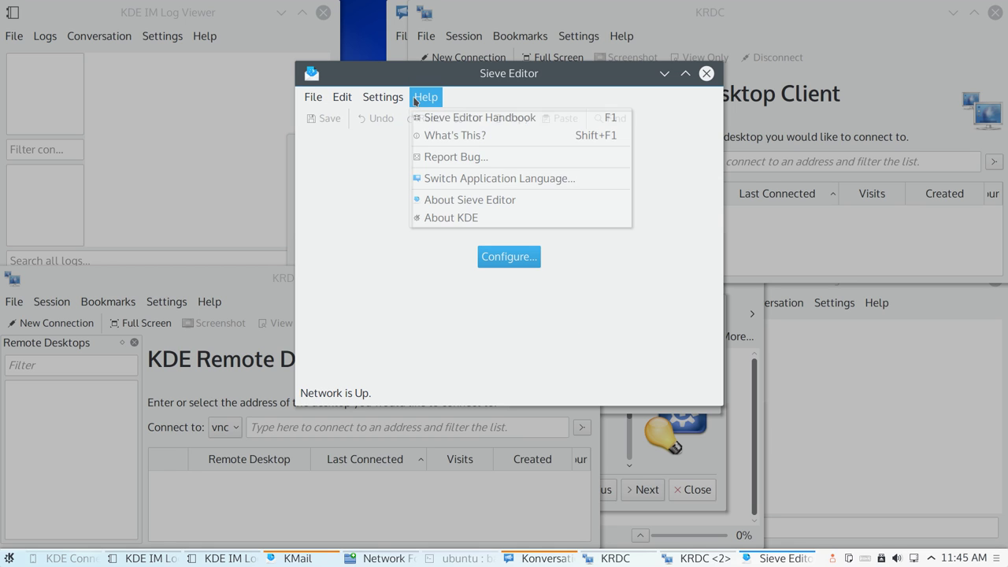
click(441, 208)
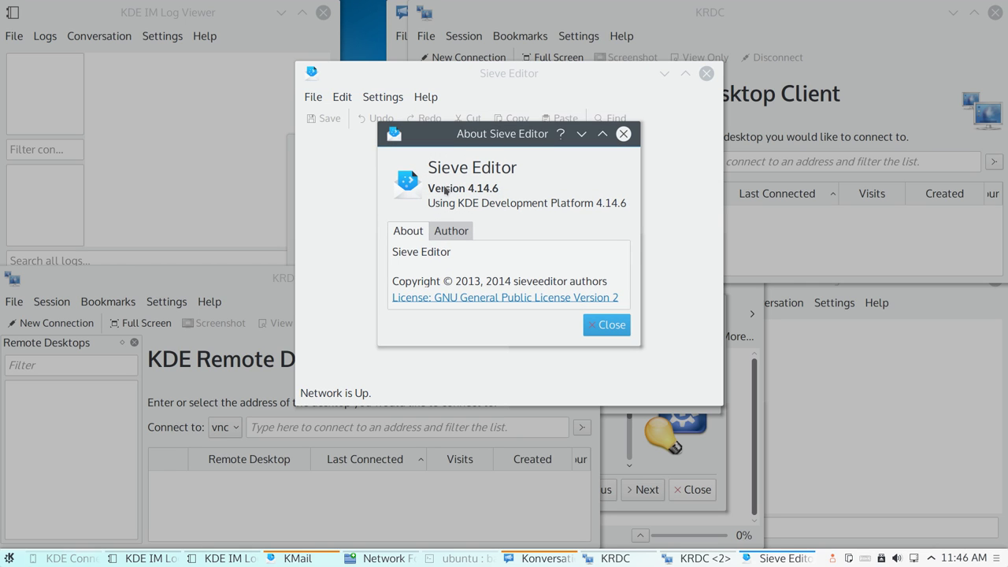
click(452, 230)
click(408, 230)
click(616, 325)
Step: Look through Sieve Editor's settings, editing and file commands, and refresh the script list
click(384, 96)
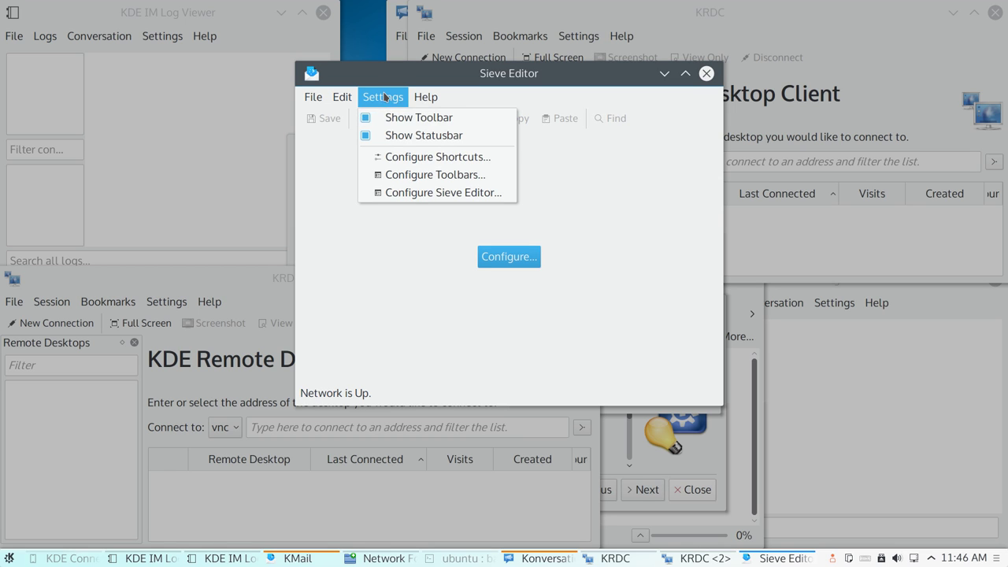
mouse_move(345, 92)
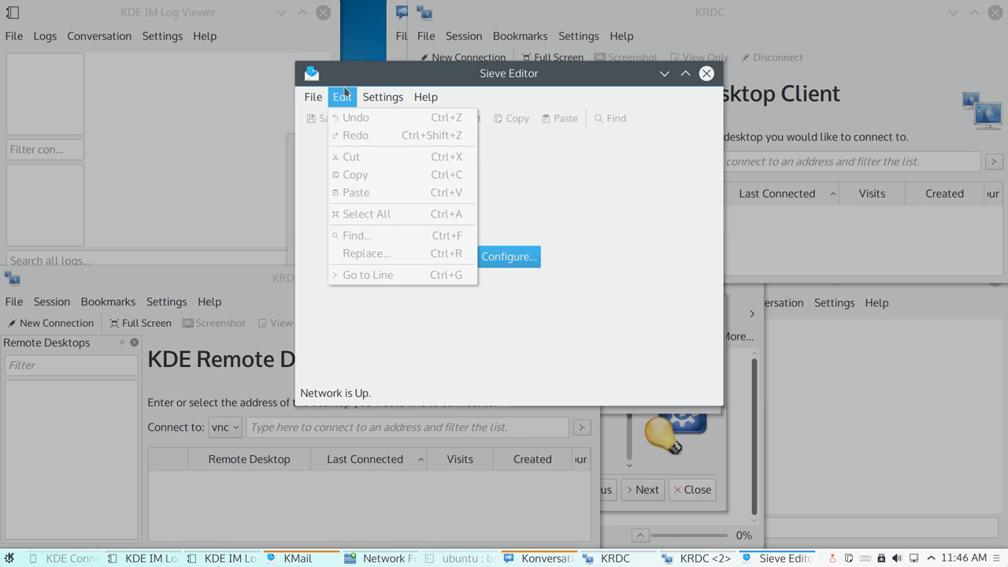
mouse_move(319, 102)
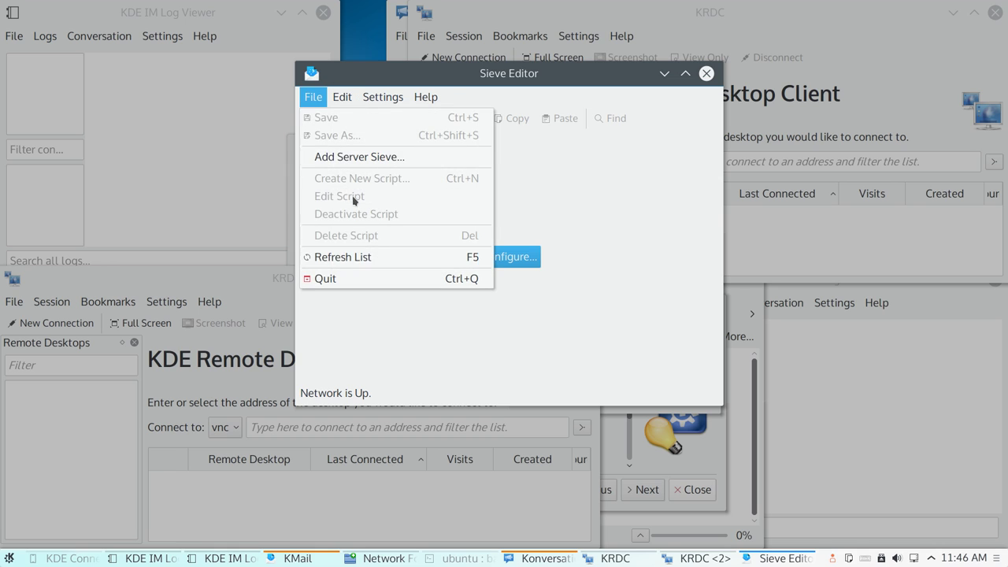
click(371, 264)
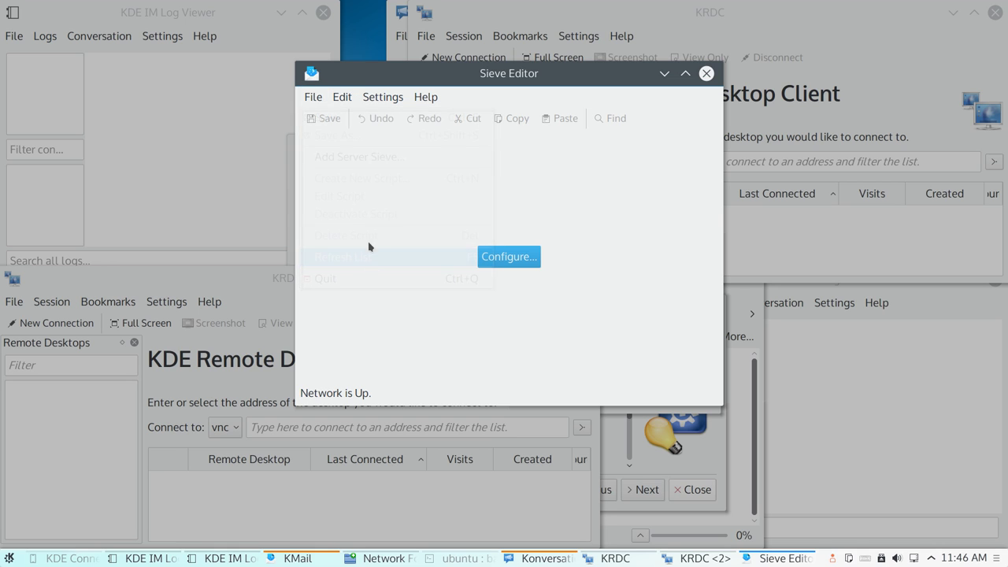
Step: Examine the Add Server Sieve form and cancel it without adding a server
click(315, 99)
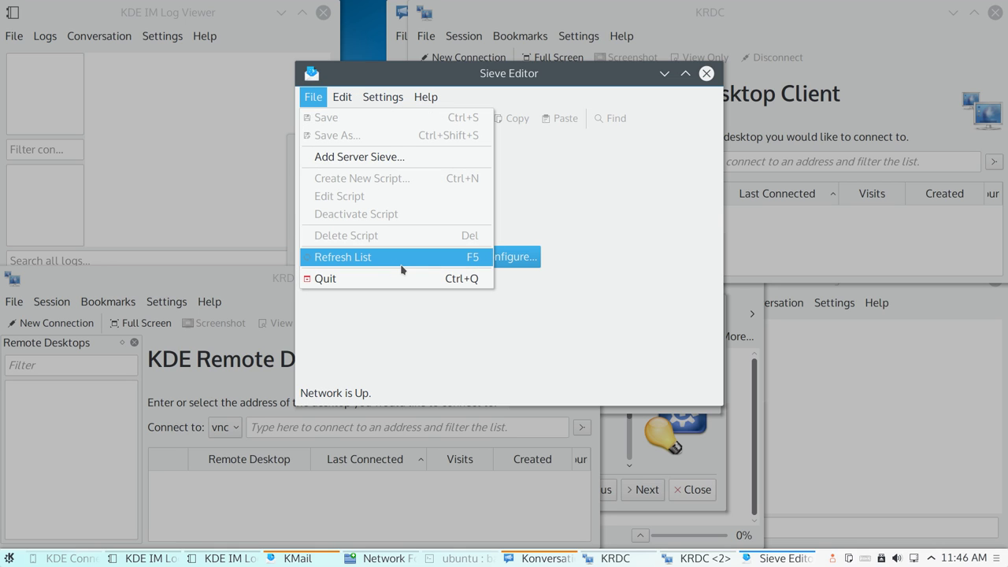
click(407, 156)
click(515, 195)
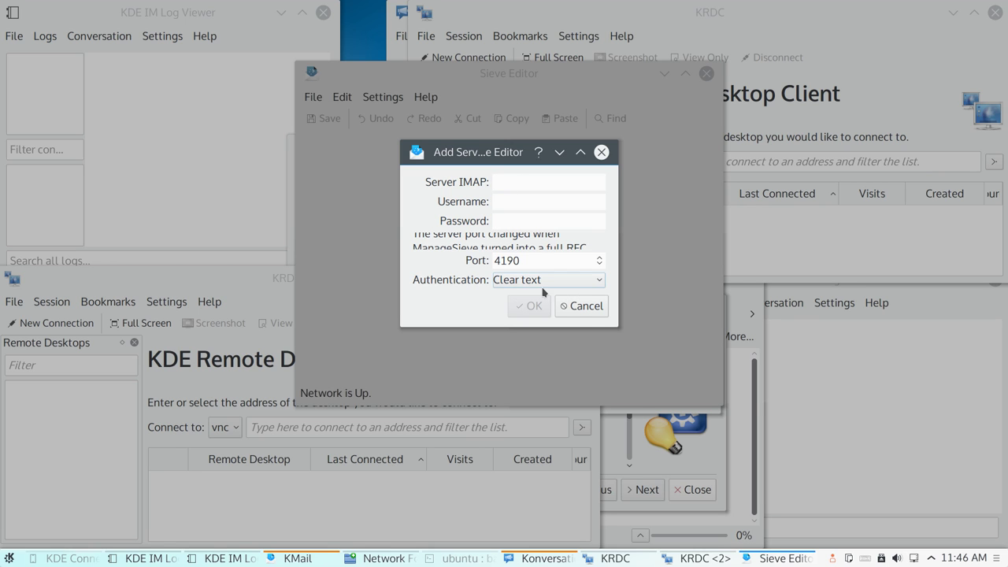
click(583, 307)
Step: Examine the About KDE information on reporting bugs, joining KDE and supporting KDE, and close it
click(393, 102)
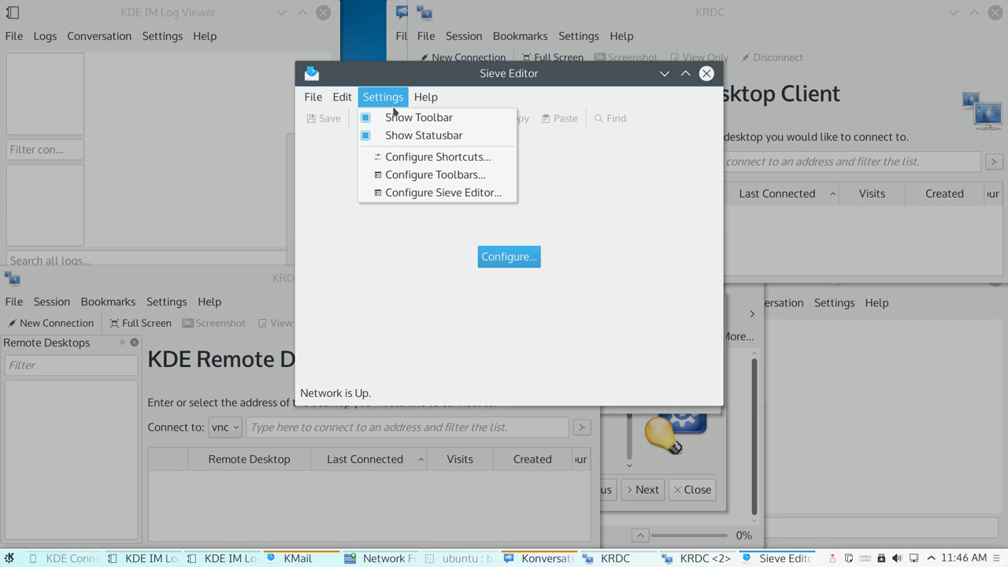
mouse_move(341, 106)
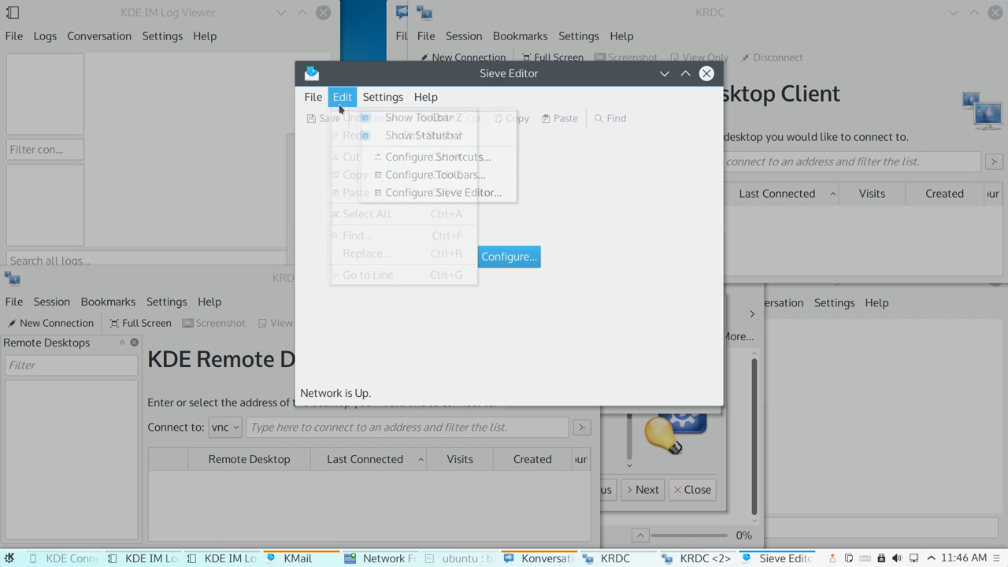
mouse_move(425, 97)
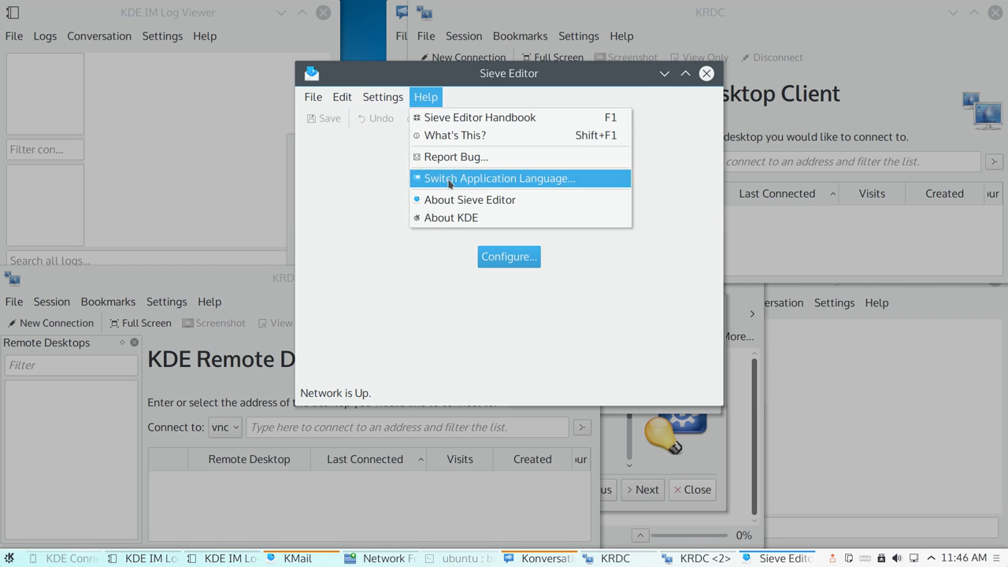
click(455, 218)
click(429, 129)
click(520, 128)
click(613, 130)
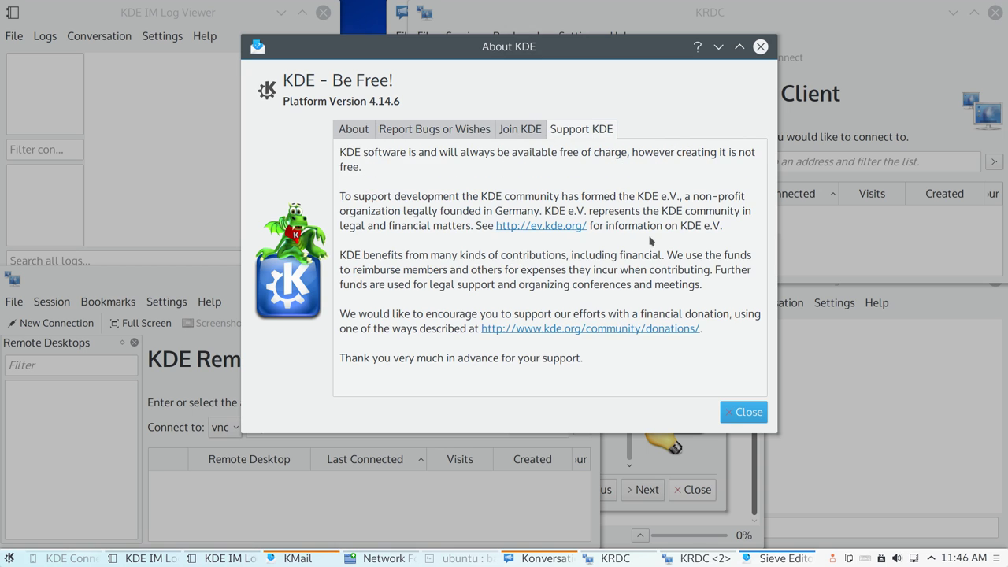
click(745, 412)
Step: Reopen and cancel the Add Server Sieve form, and close Sieve Editor
click(340, 101)
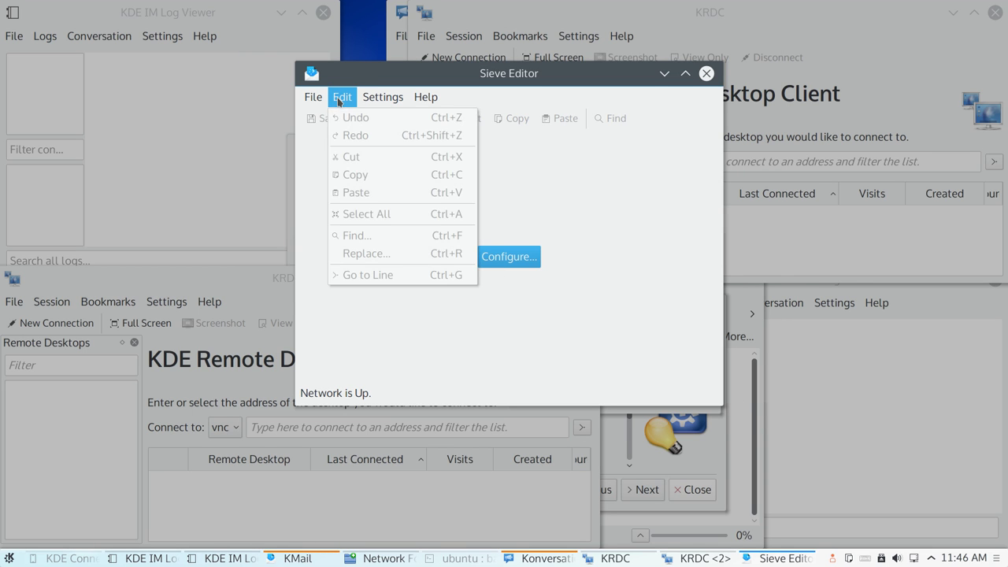
mouse_move(319, 104)
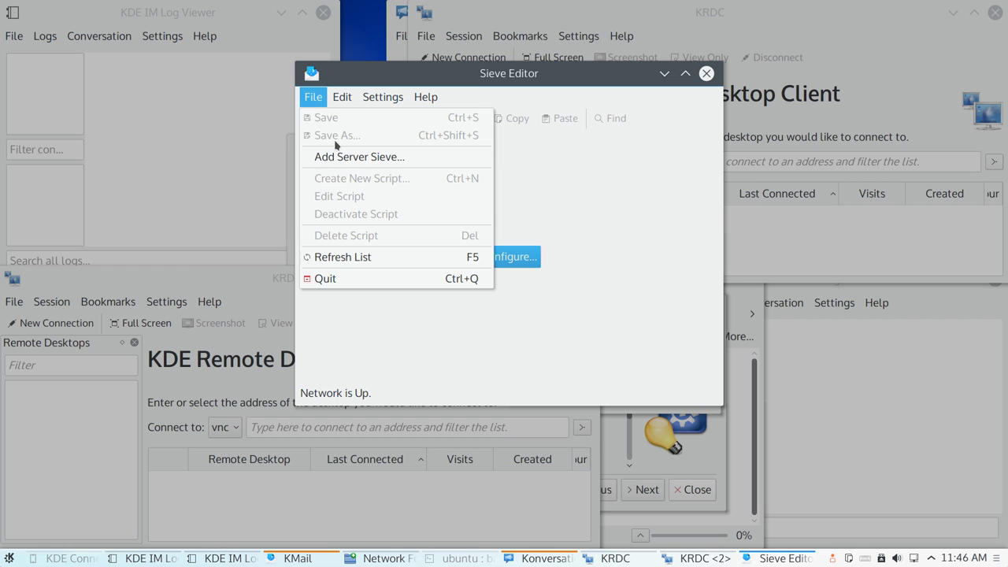
click(347, 157)
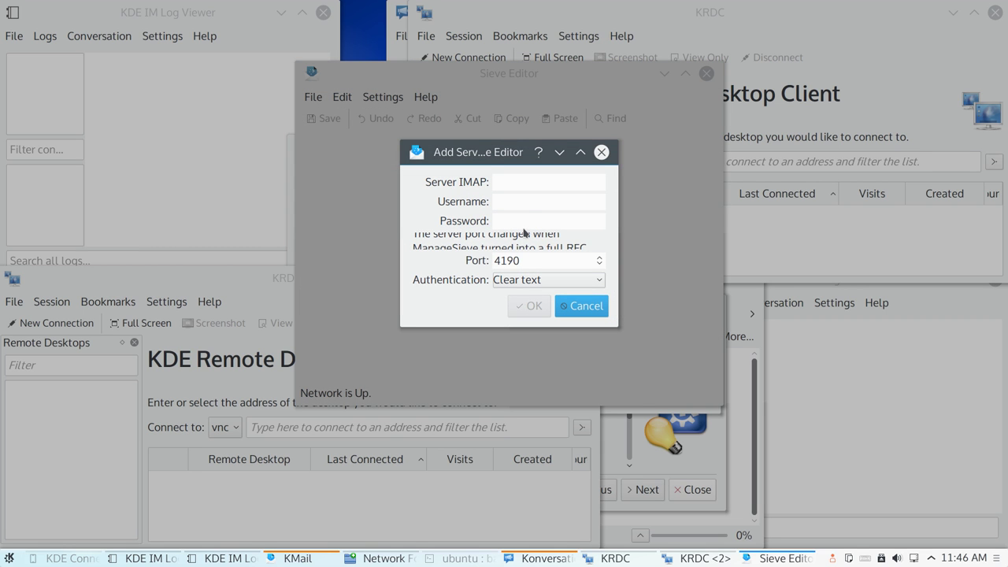
click(581, 306)
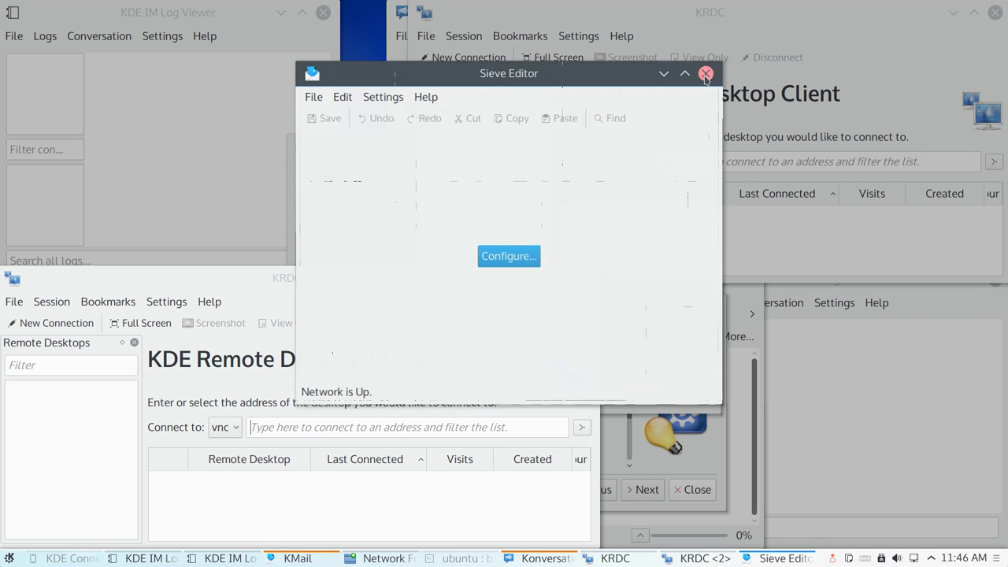
click(706, 73)
Step: Move the second KRDC window toward the middle of the desktop and check its connection protocols, keeping vnc
drag(245, 279, 453, 156)
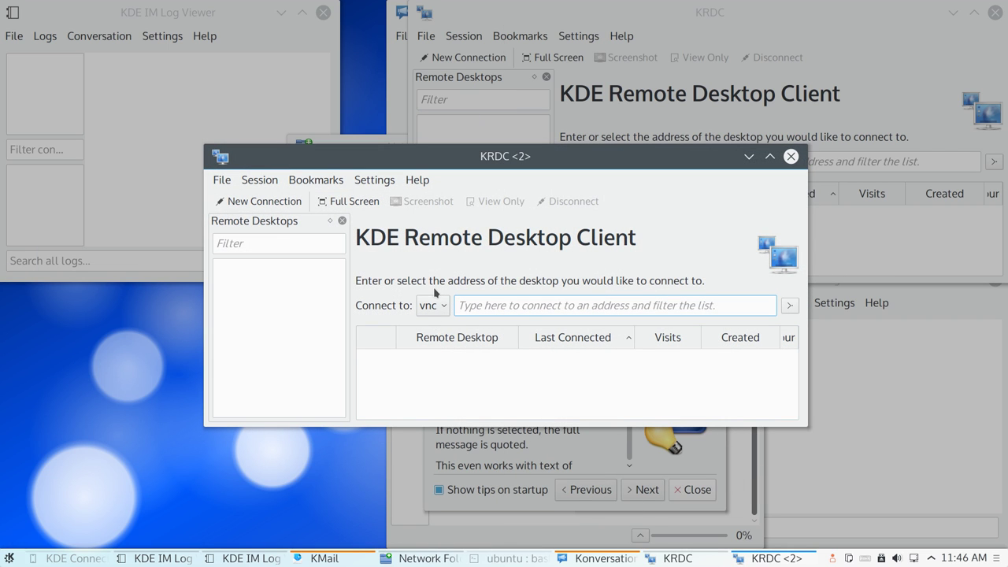
click(426, 314)
click(430, 341)
click(434, 312)
click(432, 328)
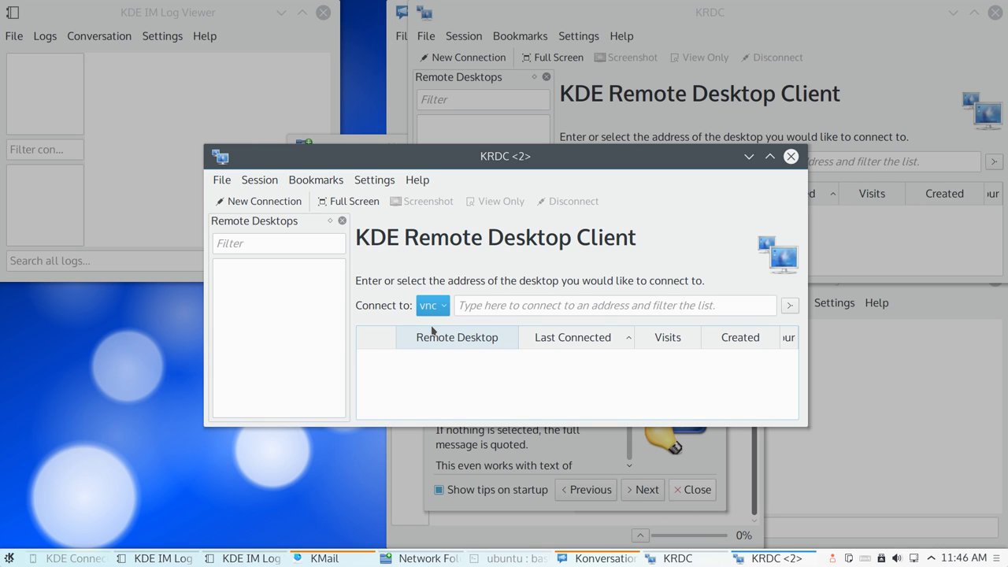
Step: Set the second KRDC window's connection protocol to rdp, try connecting with a blank address, and dismiss the message
click(433, 312)
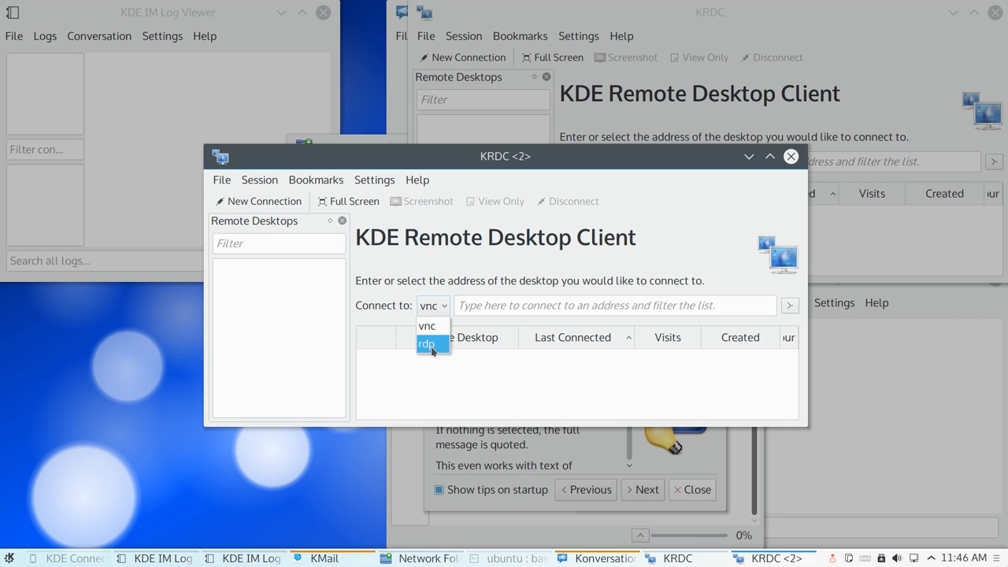
click(431, 342)
click(791, 305)
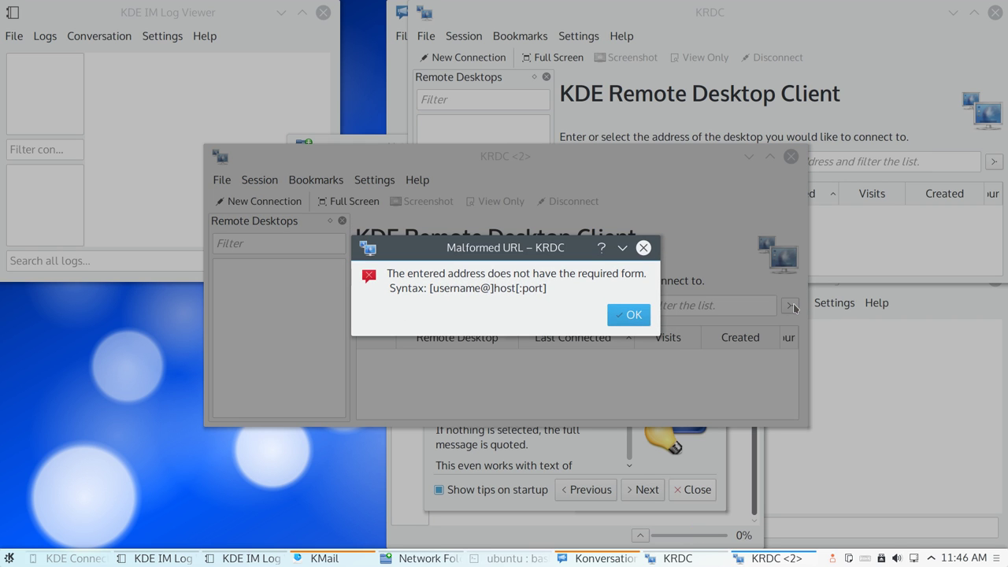
click(617, 318)
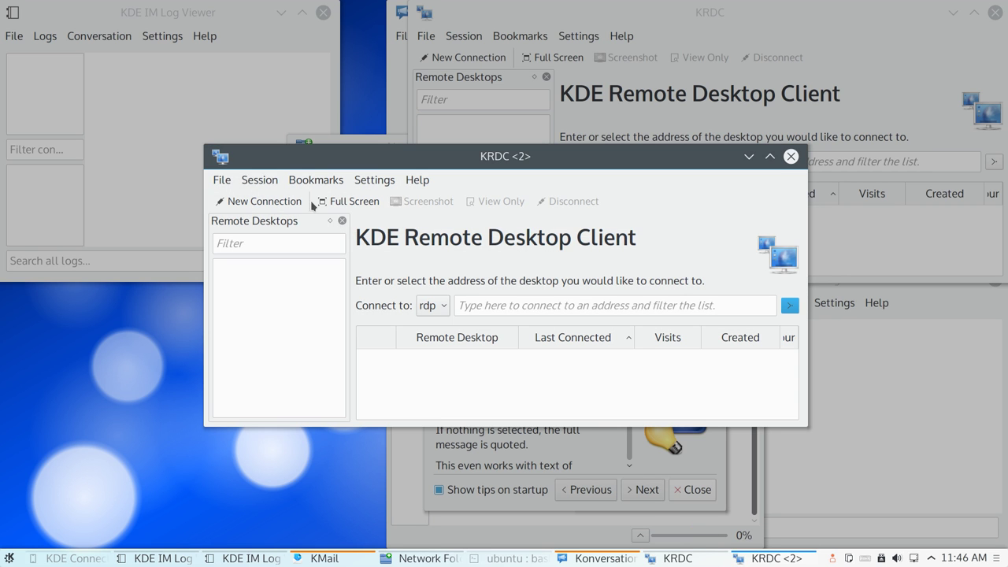
Step: Start a new connection in the second KRDC window, leaving the address blank
click(231, 183)
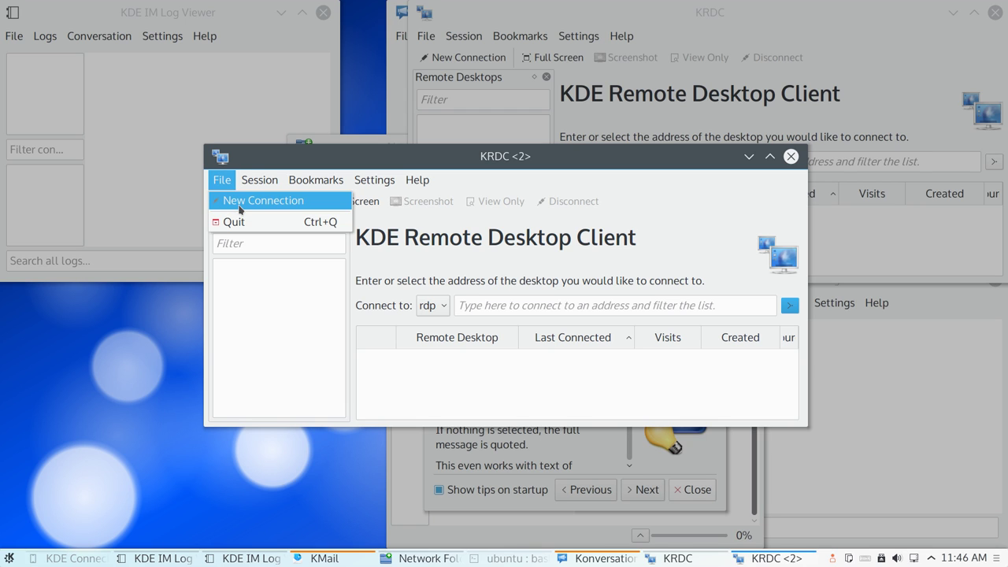
click(243, 202)
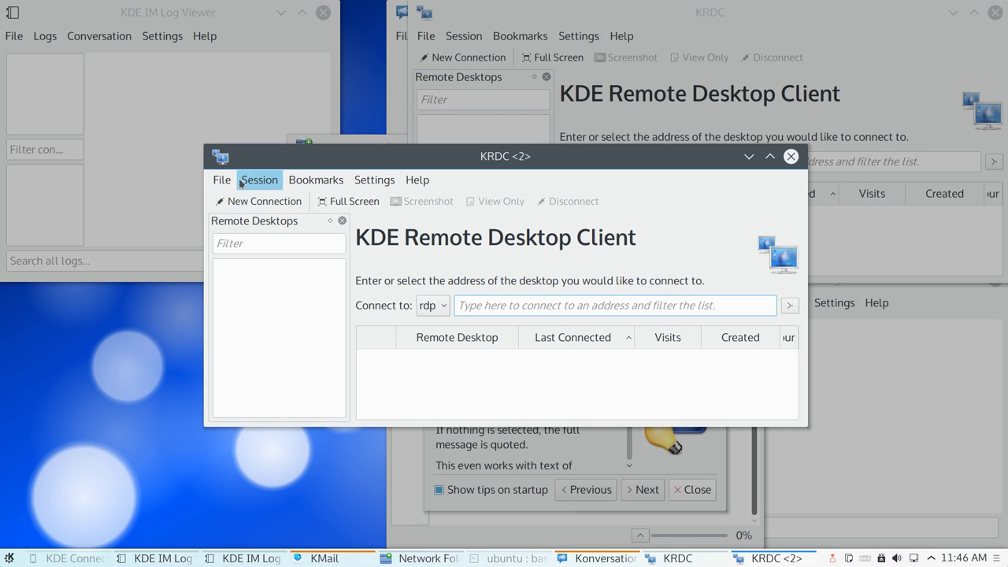
click(226, 207)
Step: Look through KRDC's commands, then examine the About KRDC authors and acknowledgements and close the dialog
click(259, 180)
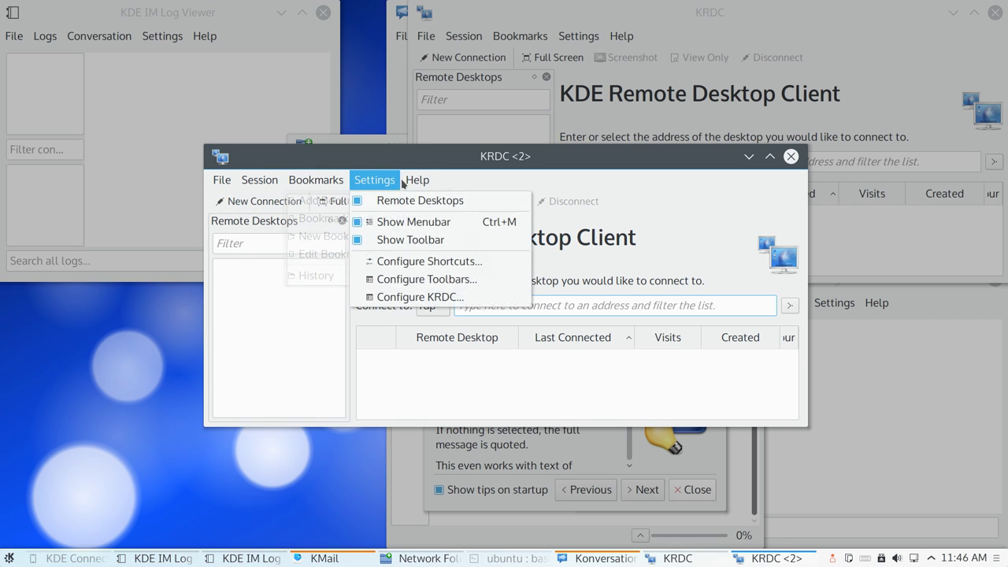
mouse_move(418, 180)
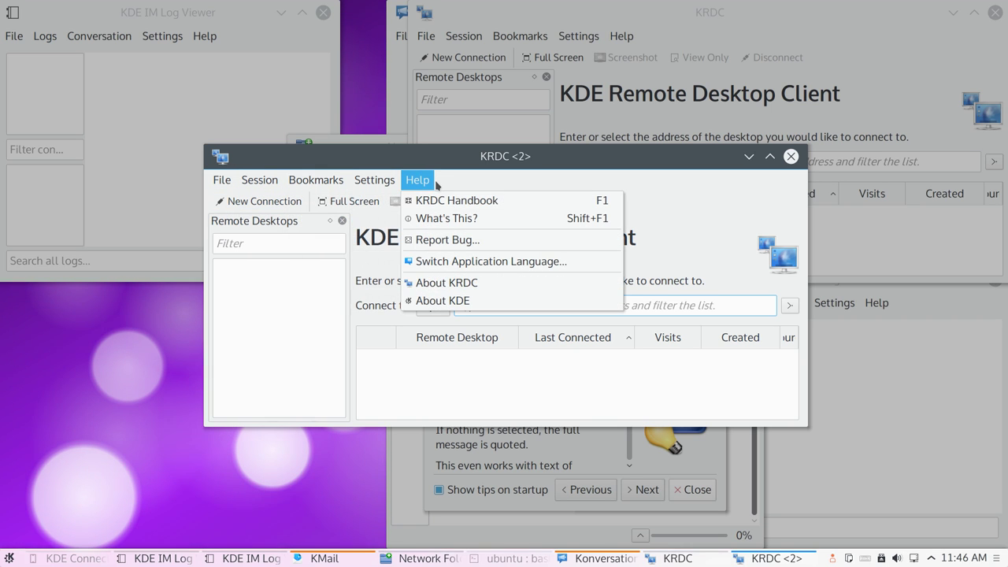
click(439, 283)
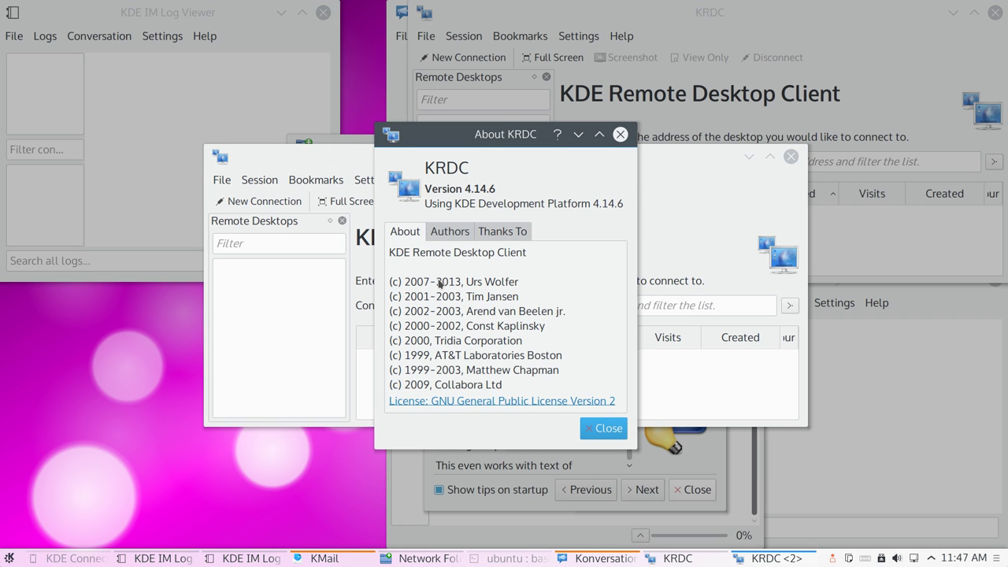
click(449, 231)
click(496, 232)
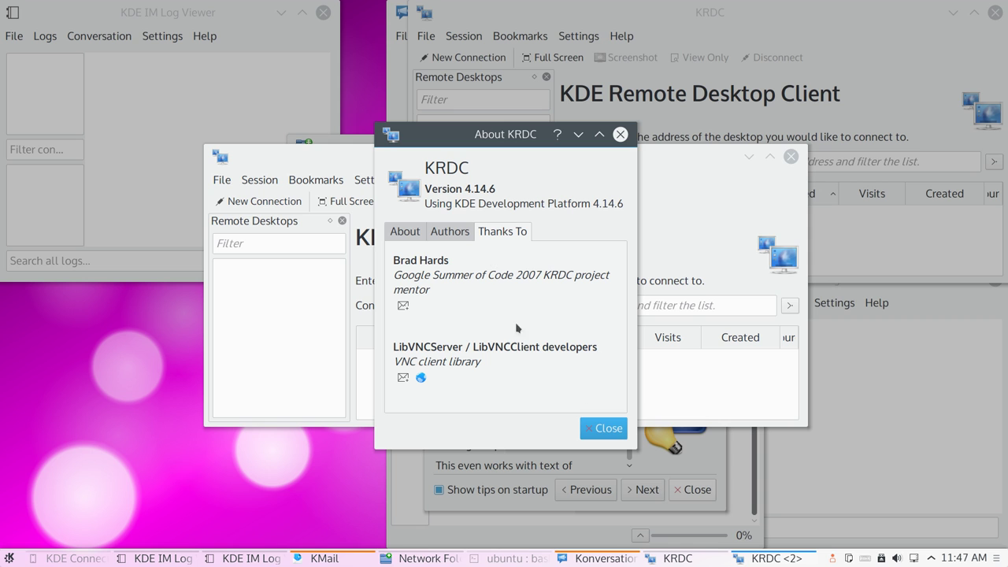
click(603, 428)
Step: Quit both KRDC windows
key(ctrl+q)
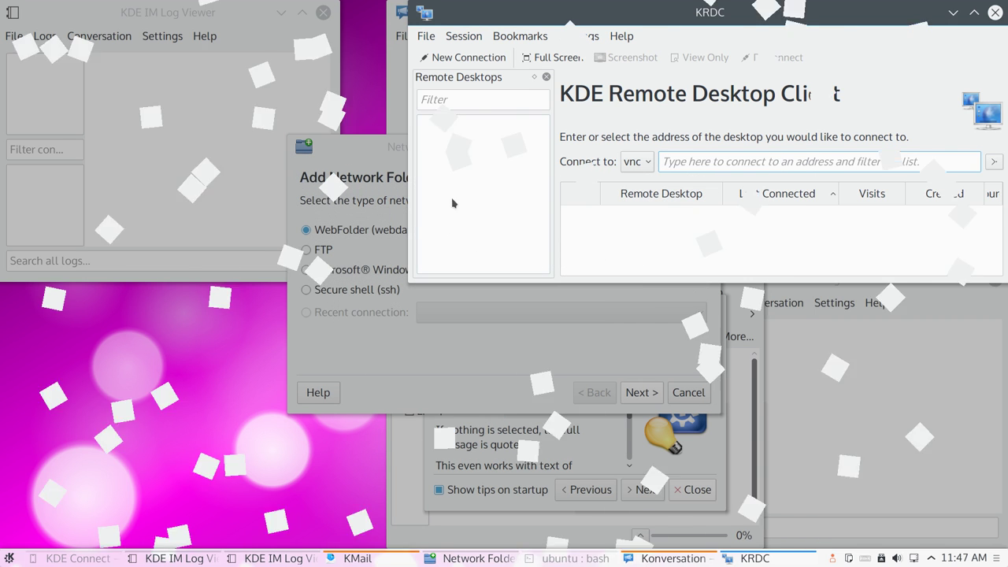
key(ctrl+q)
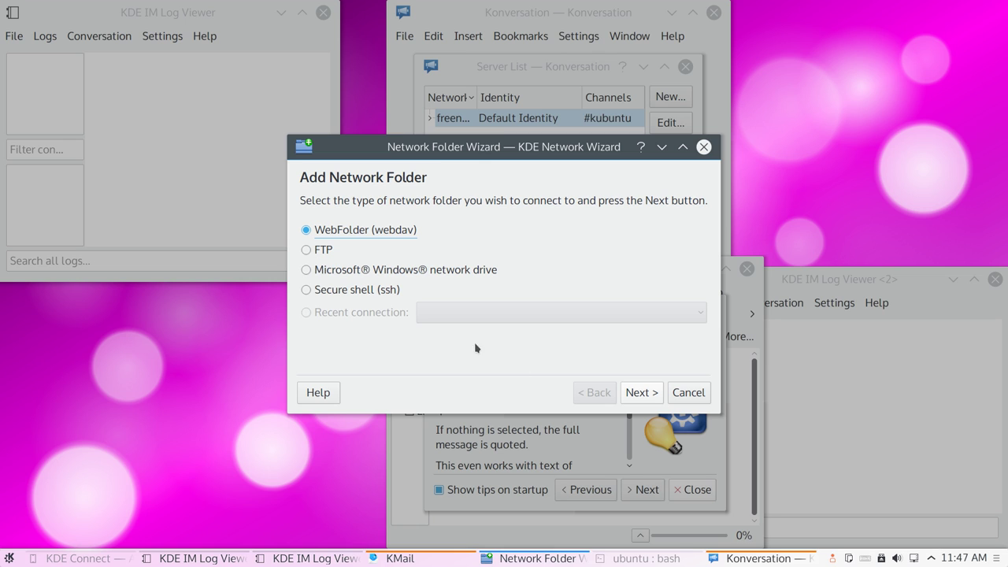
Step: Try to save and connect a WebFolder with its name and server left blank, and cancel the Network Folder Wizard
click(638, 393)
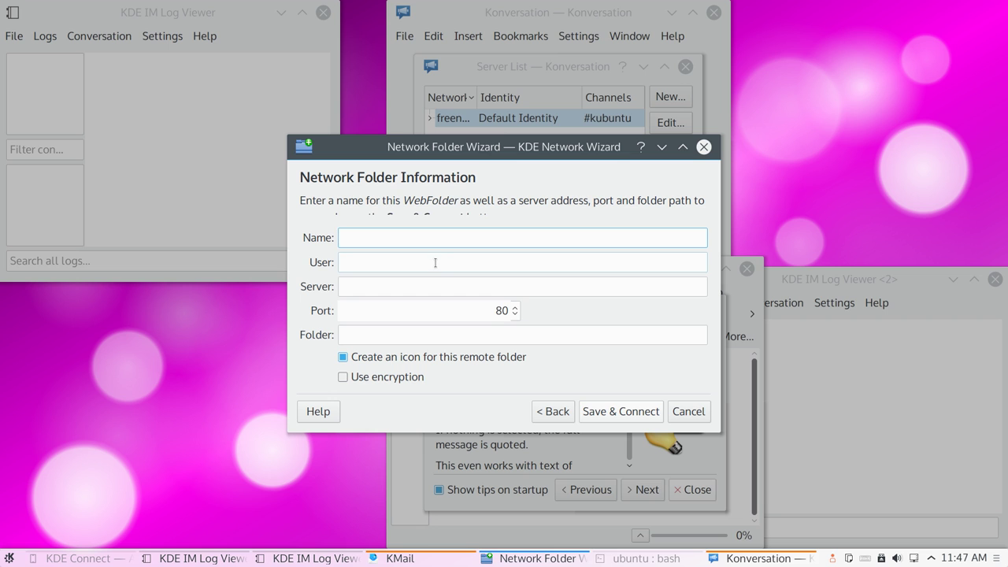
click(621, 411)
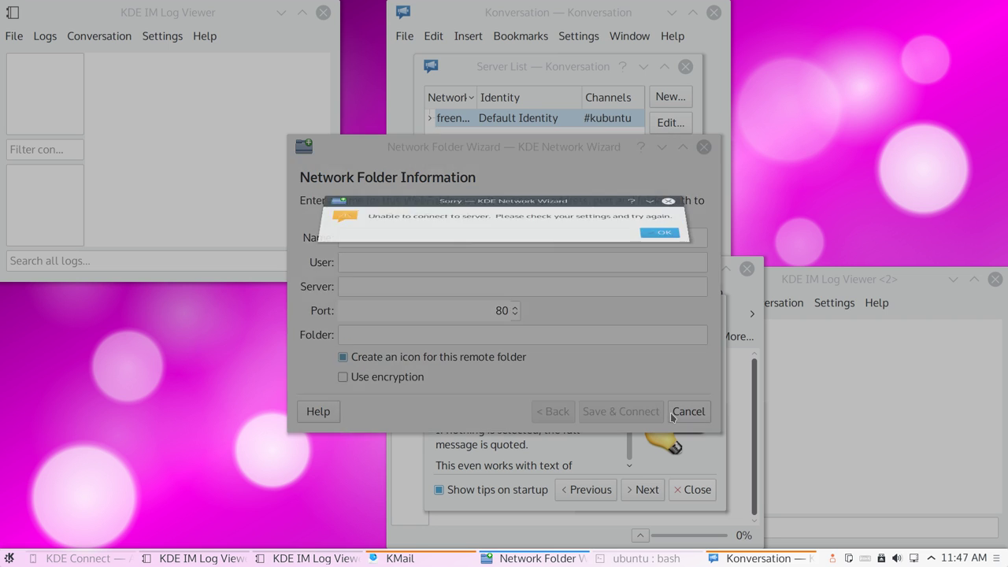
click(677, 314)
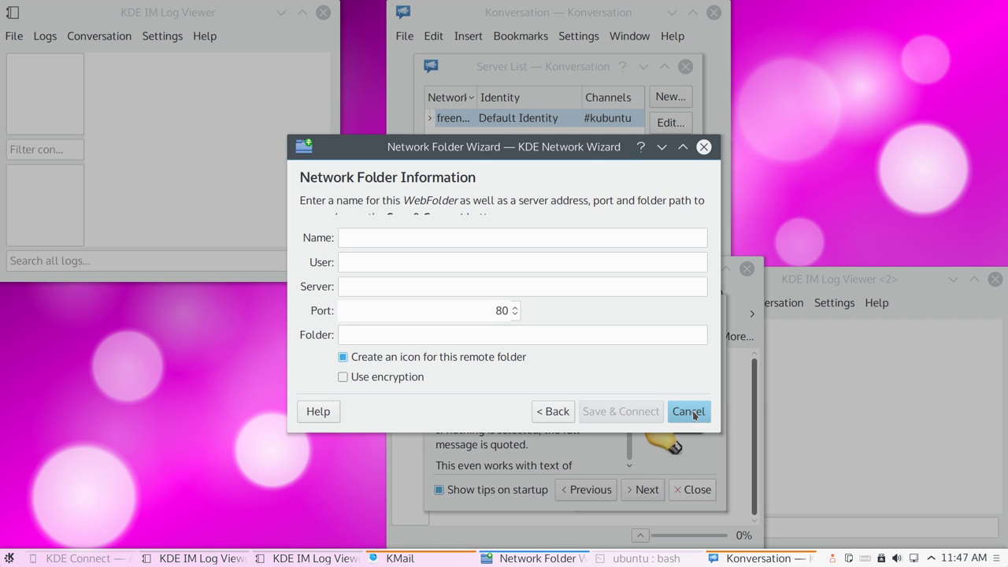
click(688, 411)
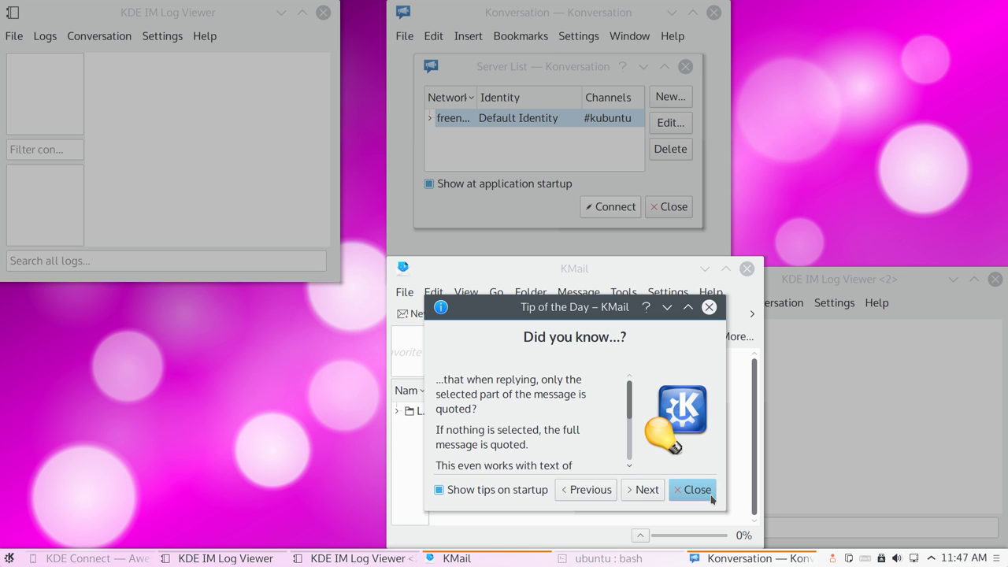
Step: Dismiss KMail's Tip of the Day and move the KMail window toward the middle of the desktop
click(704, 494)
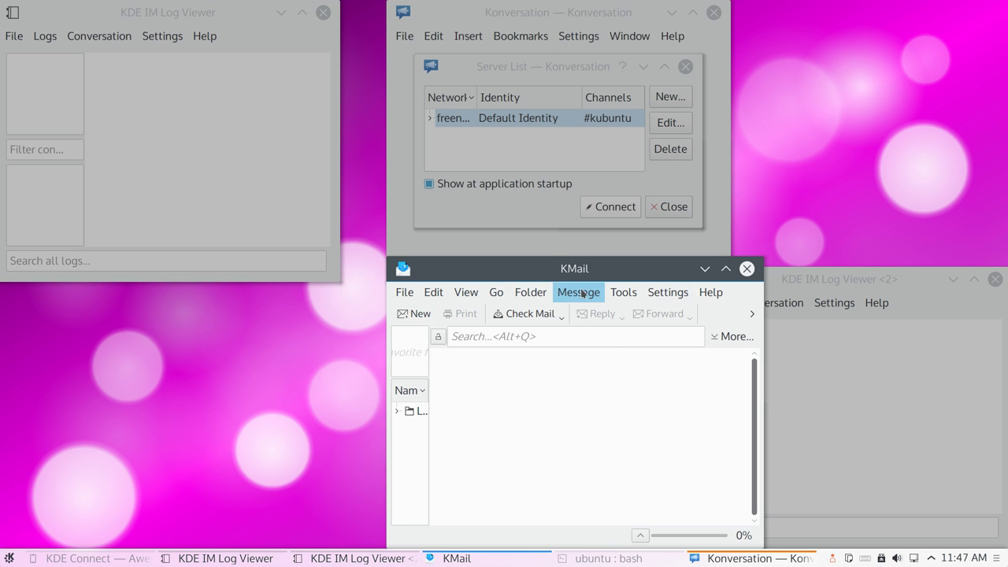
drag(581, 274, 462, 171)
Step: Look through KMail's file, editing, view and navigation commands
key(alt+f)
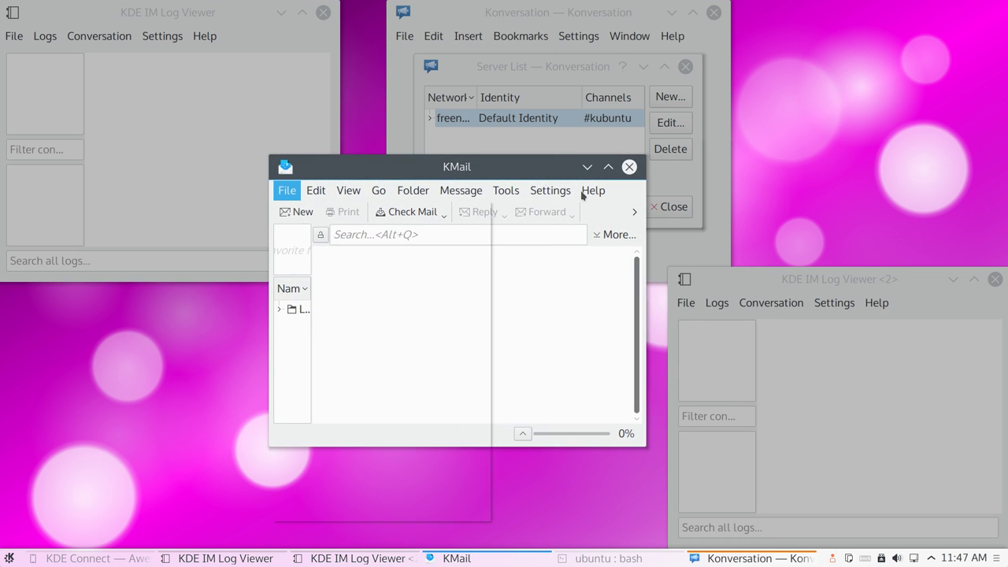
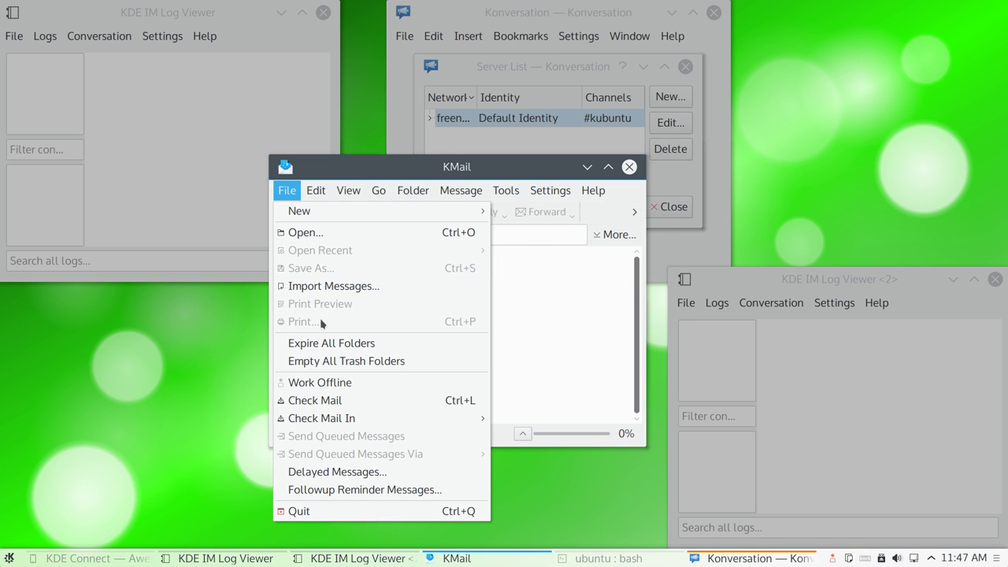
key(Right)
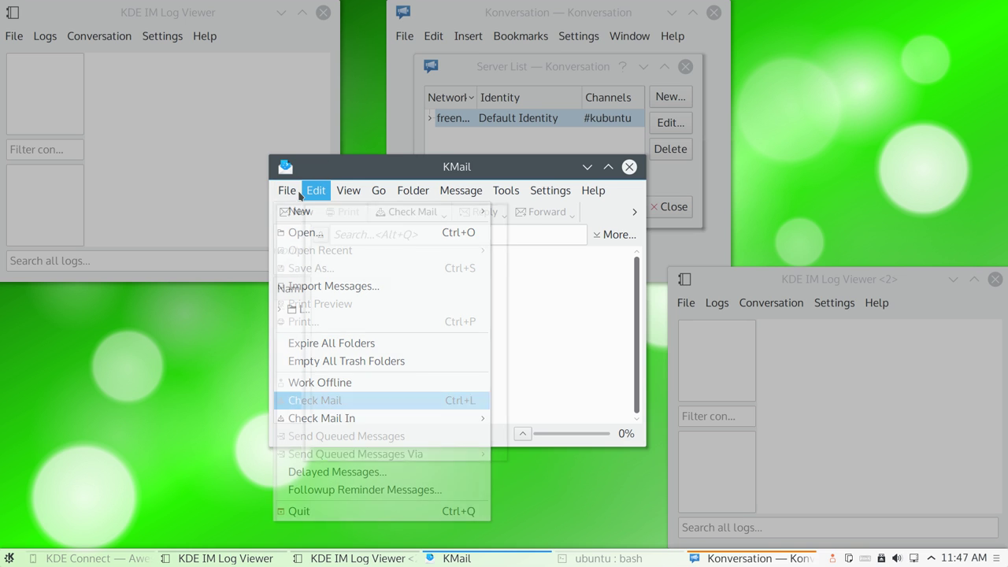
key(Right)
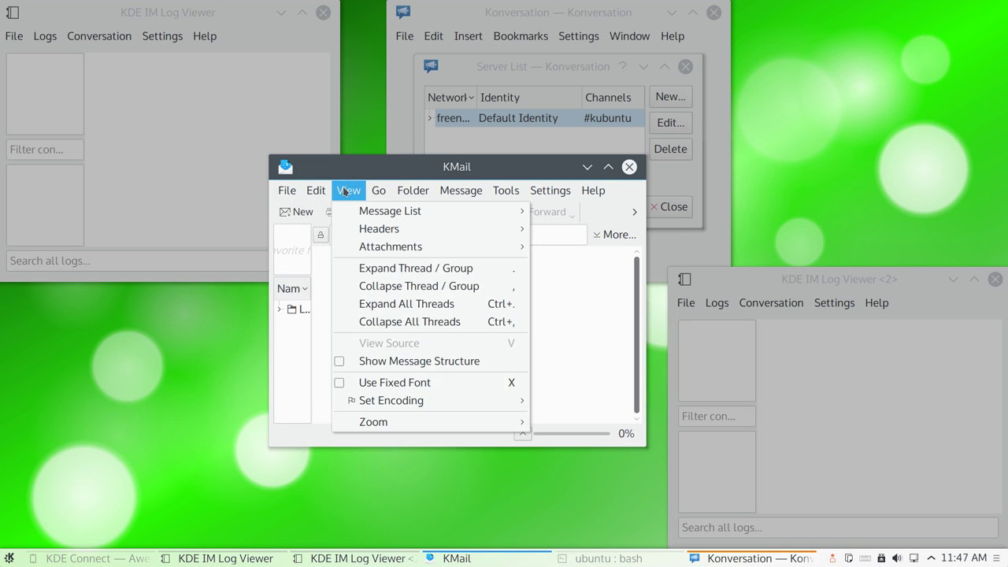
key(Right)
key(Right)
Step: Examine the authors and acknowledgements in the About KMail information and close it
click(595, 190)
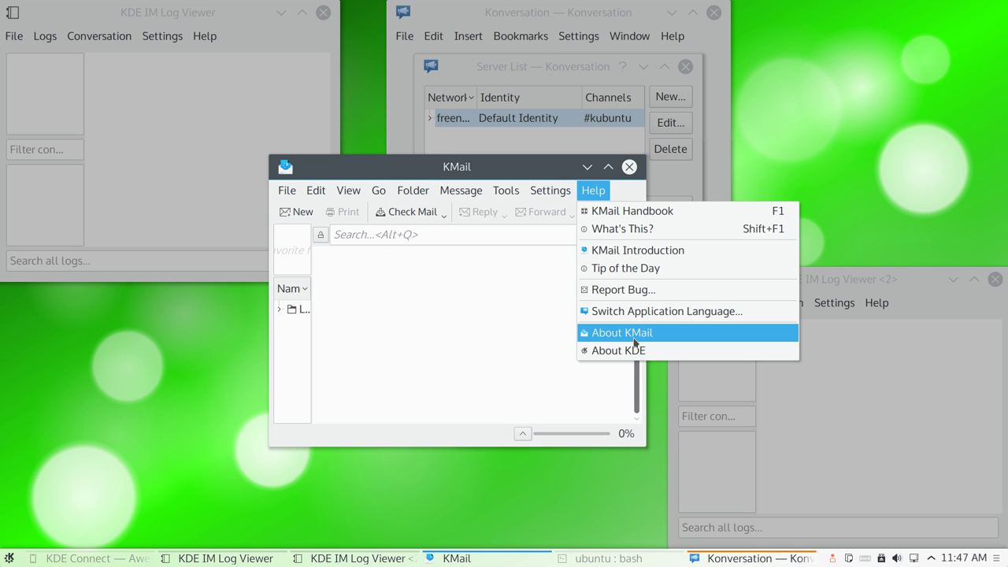
key(Escape)
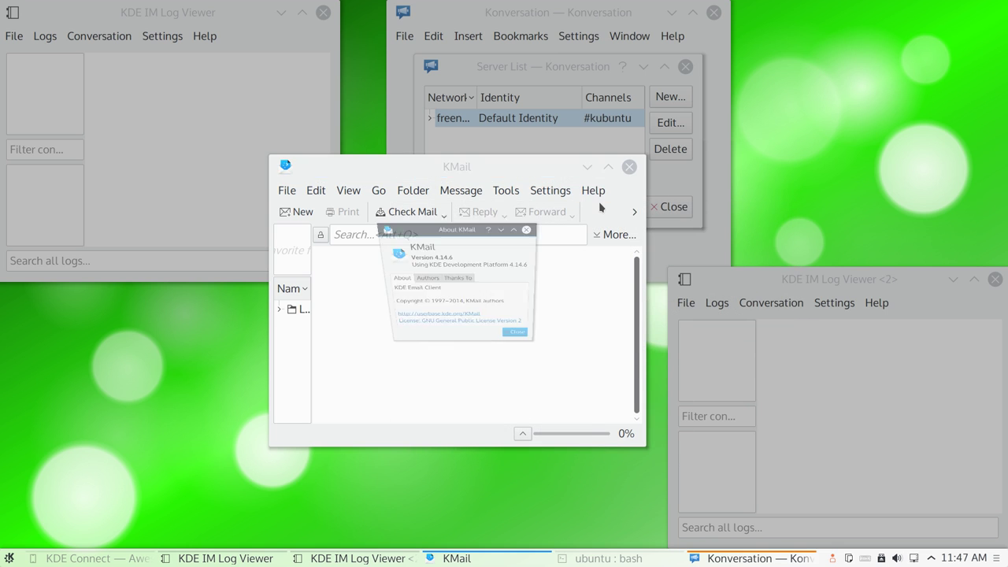
click(405, 283)
click(451, 284)
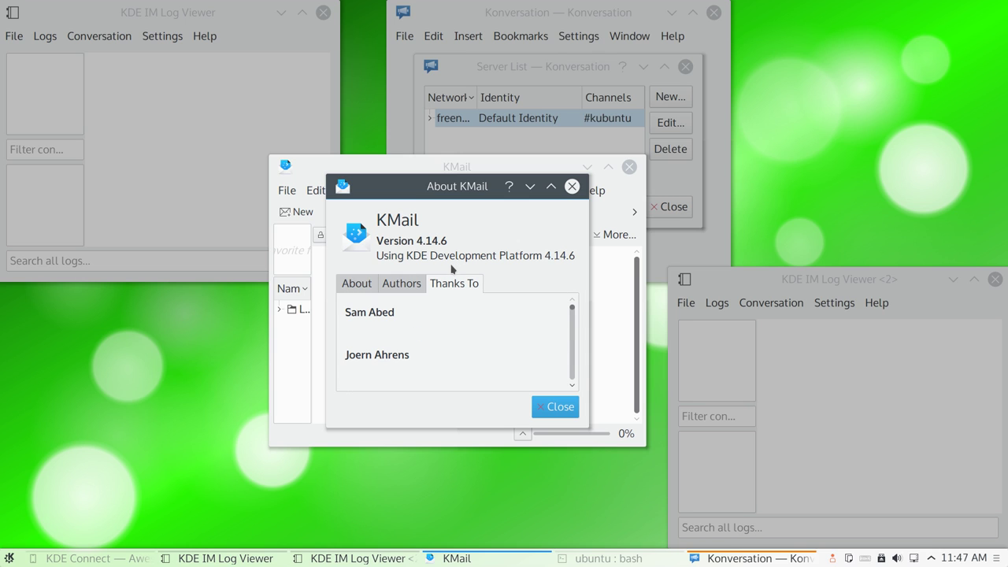
click(555, 406)
Step: Examine KMail's About KDE information, including reporting bugs, joining and supporting KDE, and close it
click(591, 197)
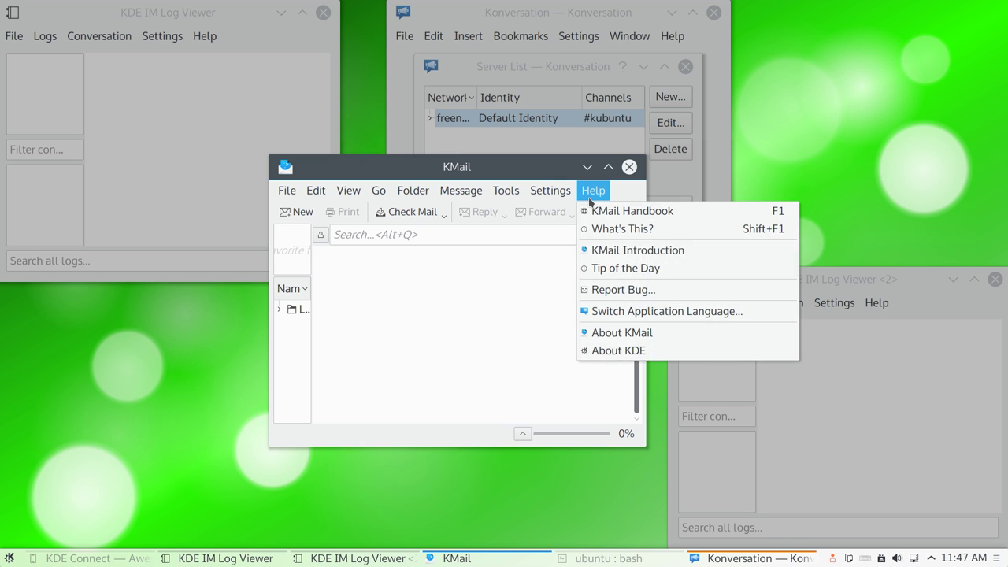
click(630, 349)
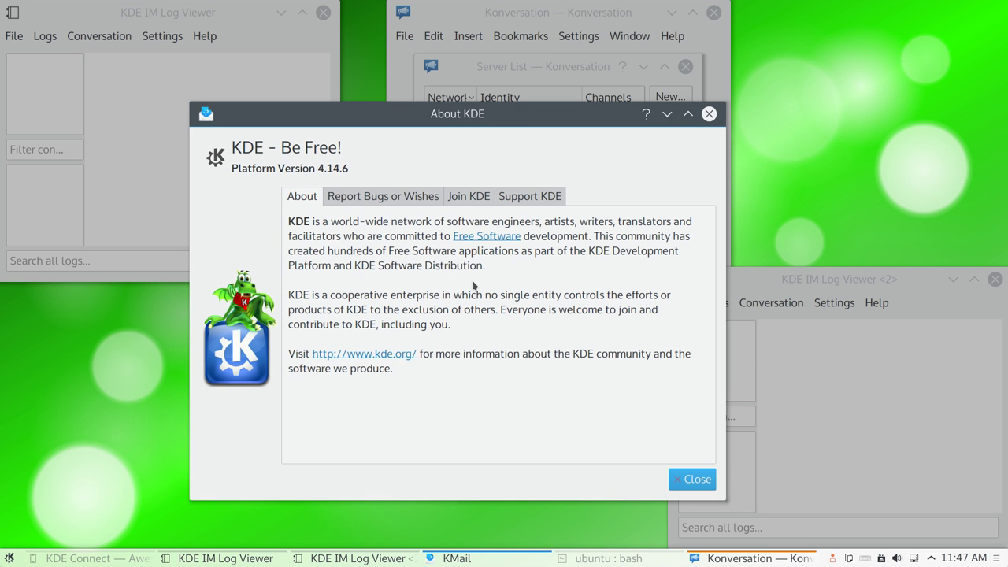
click(357, 203)
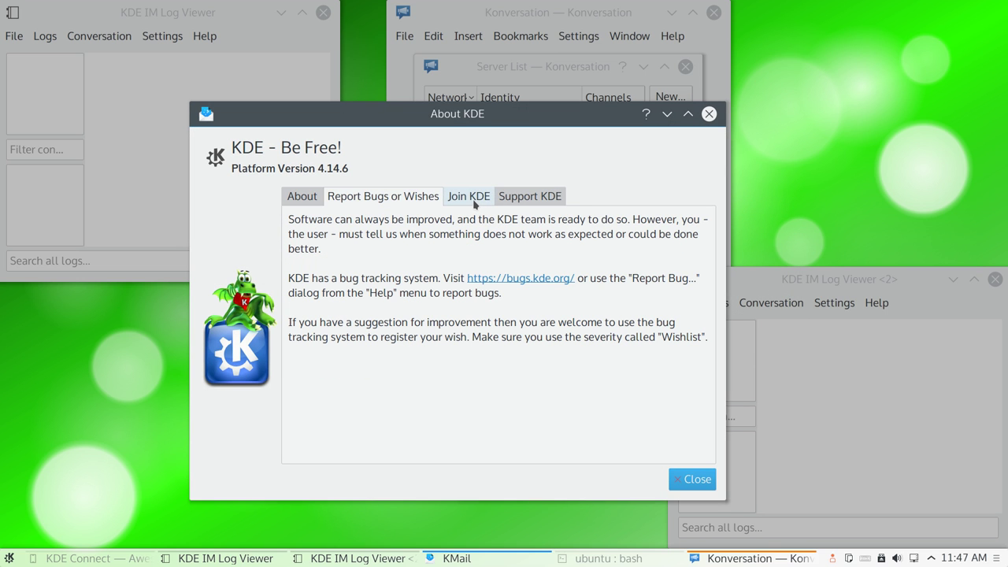
click(474, 203)
click(513, 203)
click(472, 202)
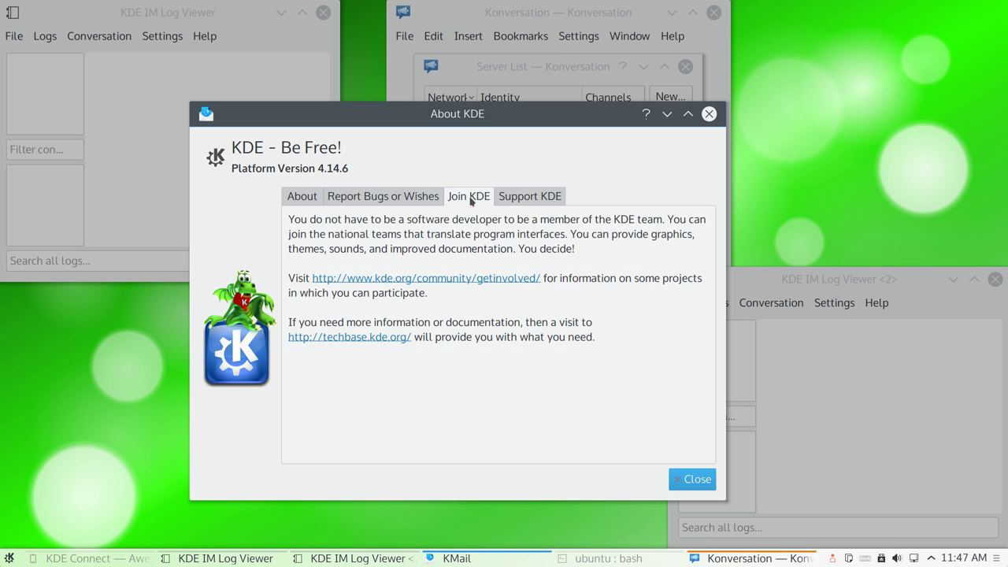
click(417, 203)
click(287, 202)
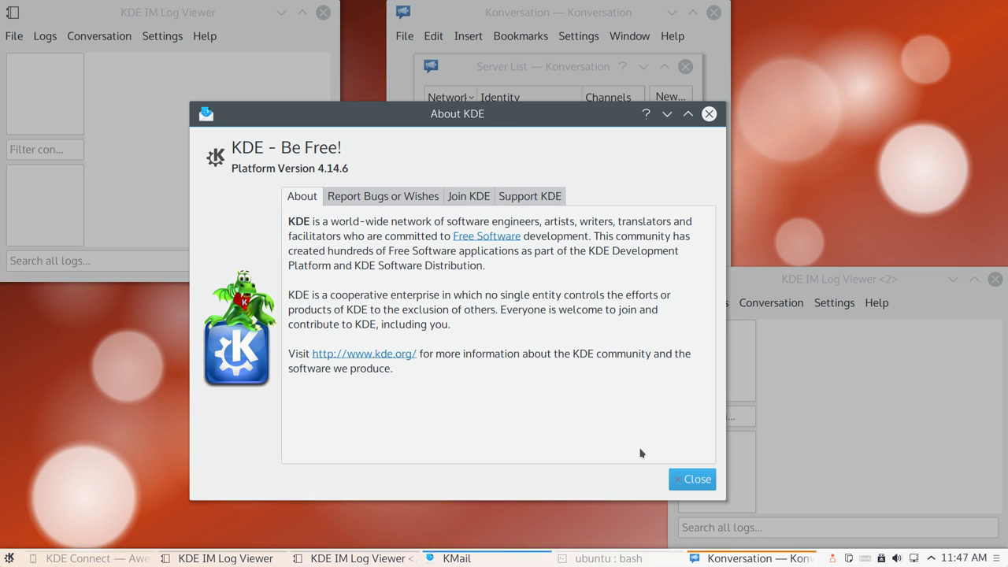
click(679, 478)
Step: Look through KMail's commands once more and quit KMail
click(314, 193)
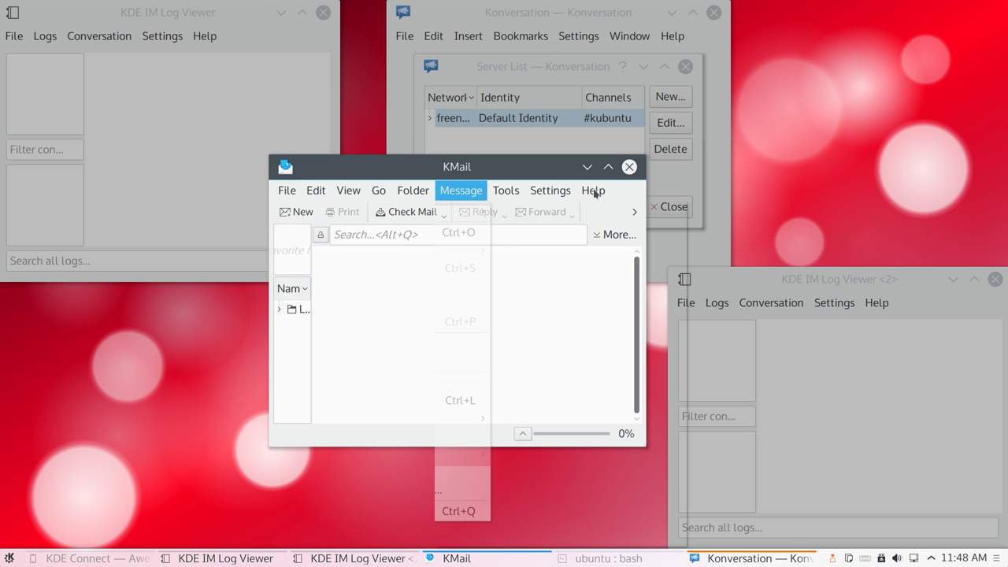
click(407, 351)
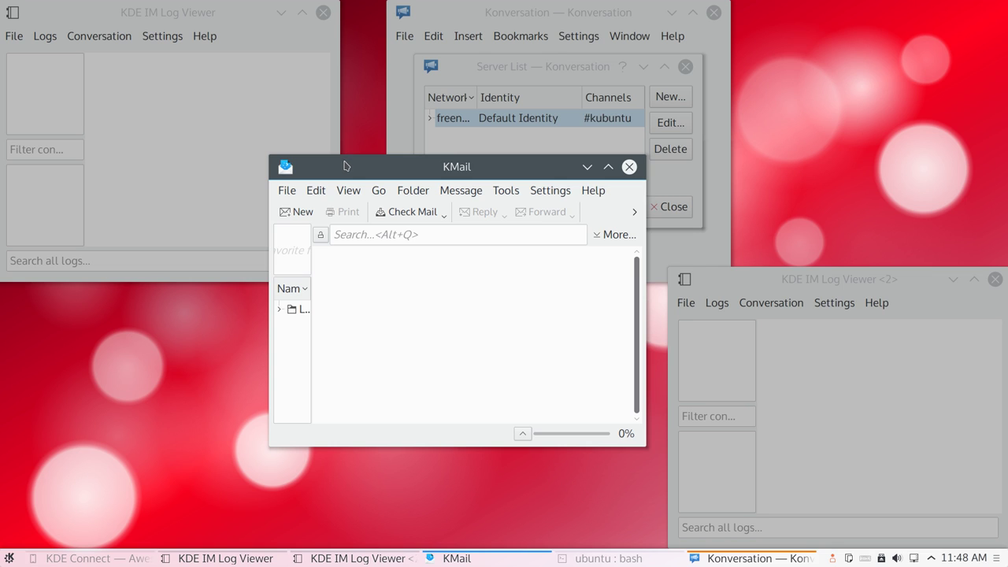
click(285, 187)
click(300, 511)
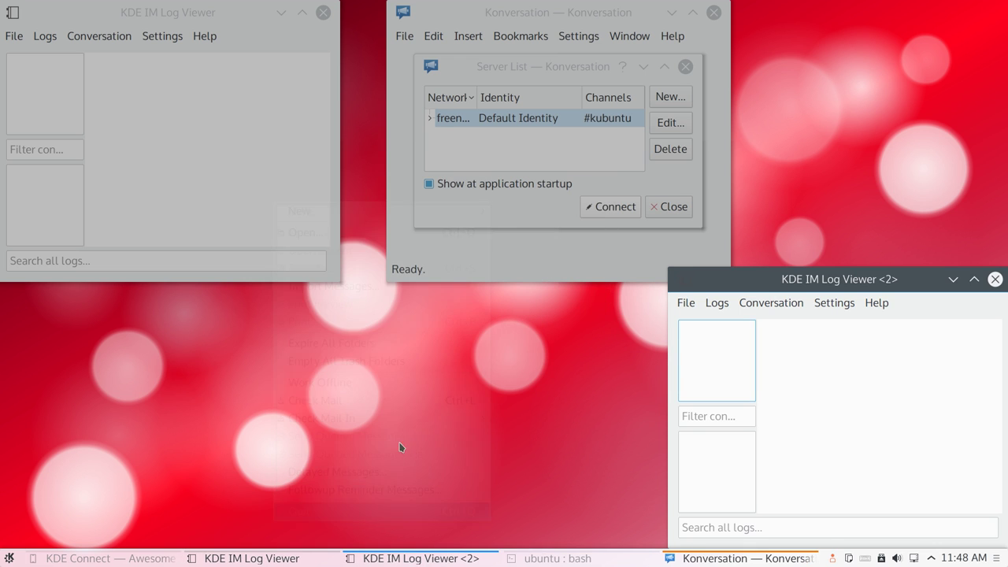
Step: Look through the file, log, conversation, settings and help commands of the second KDE IM Log Viewer window
click(720, 306)
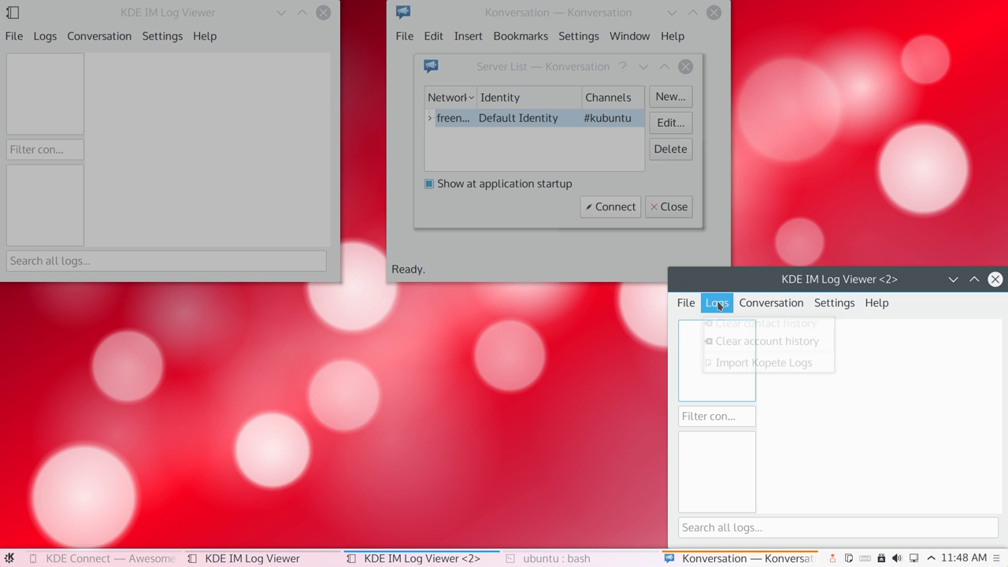
mouse_move(675, 306)
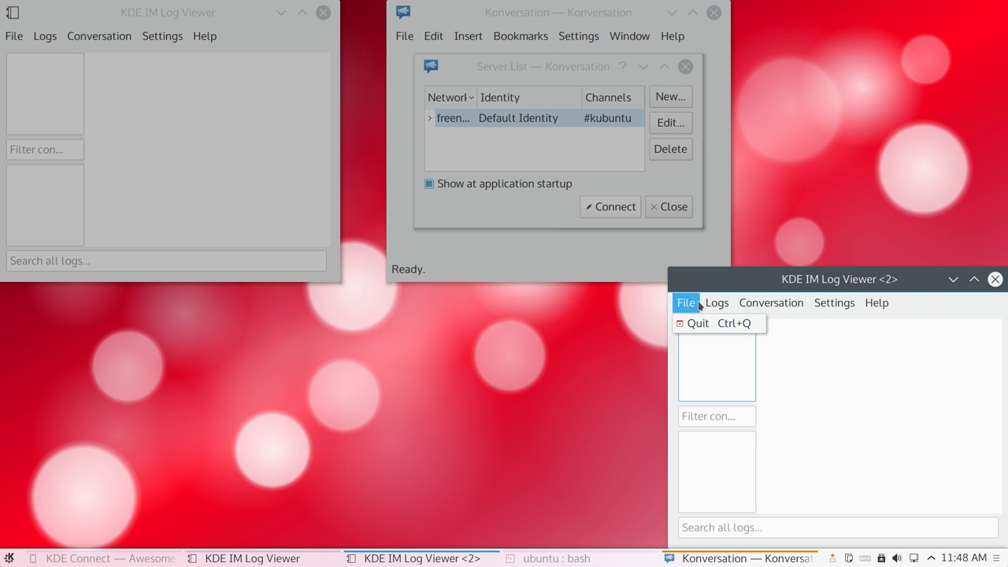
mouse_move(777, 303)
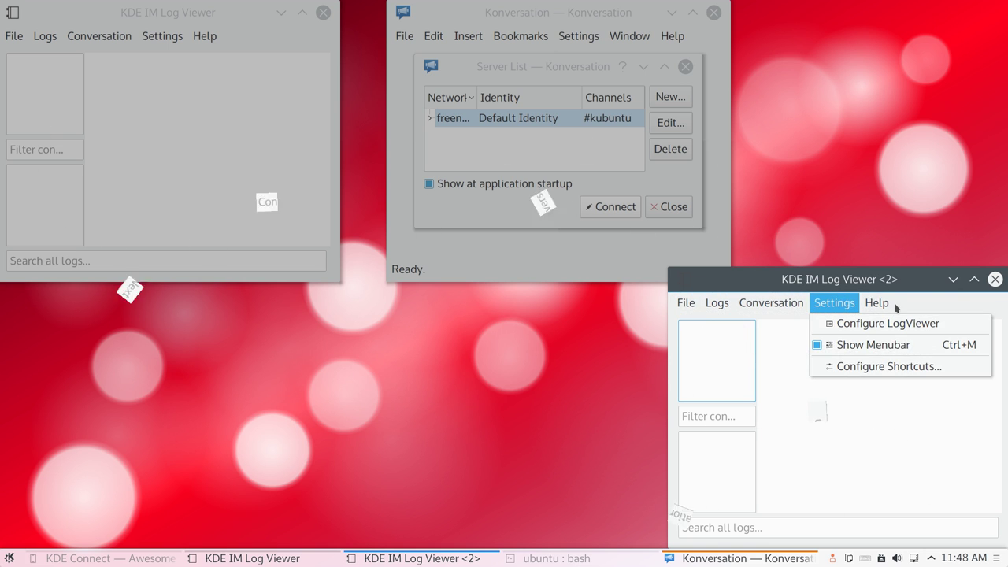
mouse_move(877, 304)
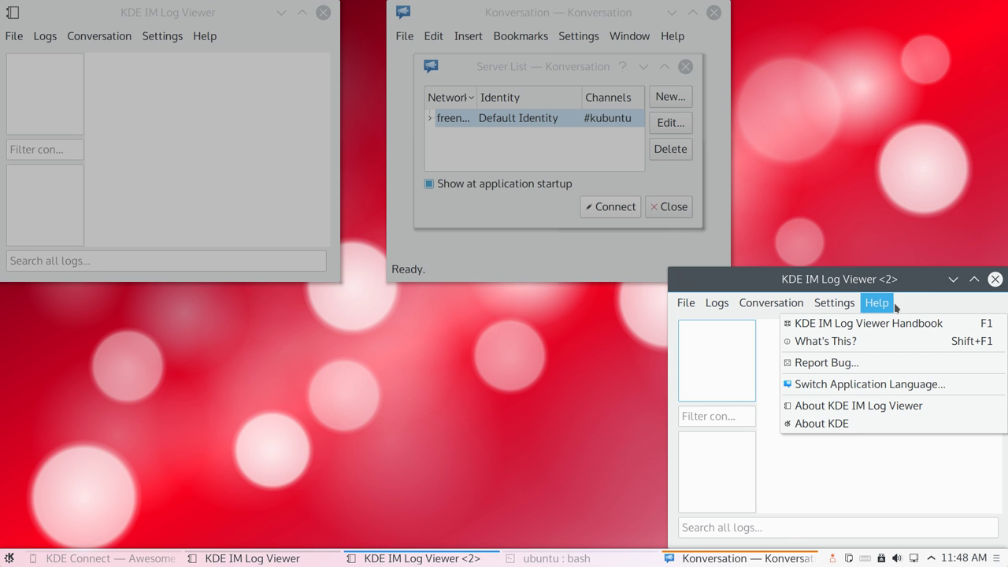
Step: Examine the second Log Viewer window's About KDE information, covering bug reports, joining and supporting KDE, and close it
click(869, 425)
click(721, 227)
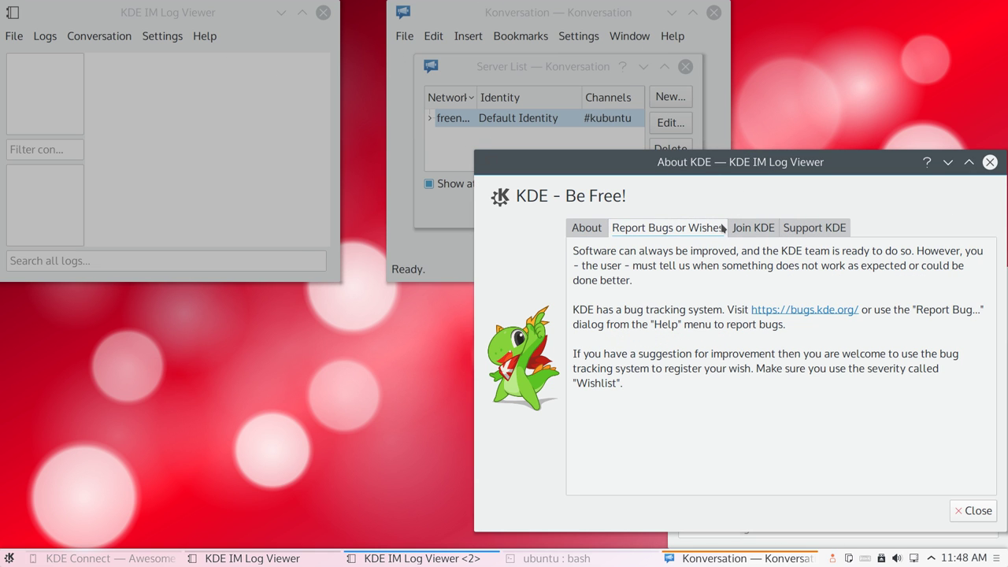
click(788, 227)
click(720, 228)
click(761, 228)
click(813, 228)
click(761, 228)
click(670, 227)
click(590, 228)
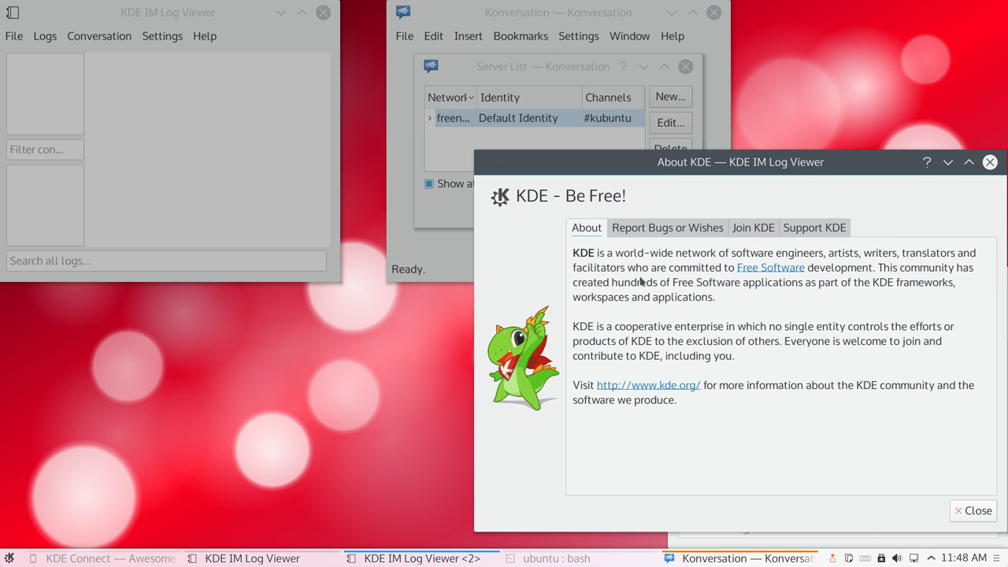
click(973, 511)
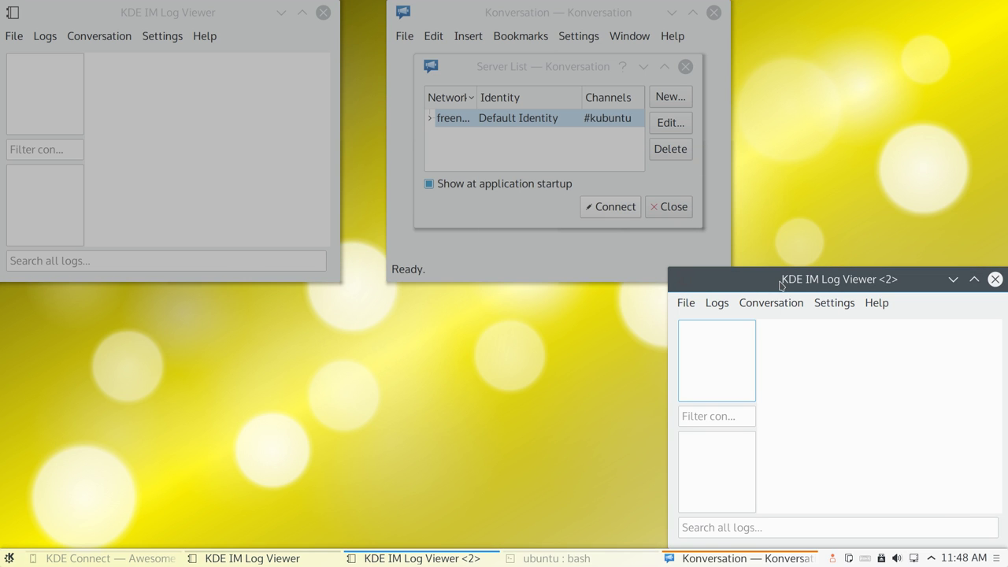
Step: Close the second KDE IM Log Viewer window and maximize the remaining one
drag(781, 285, 473, 228)
click(691, 221)
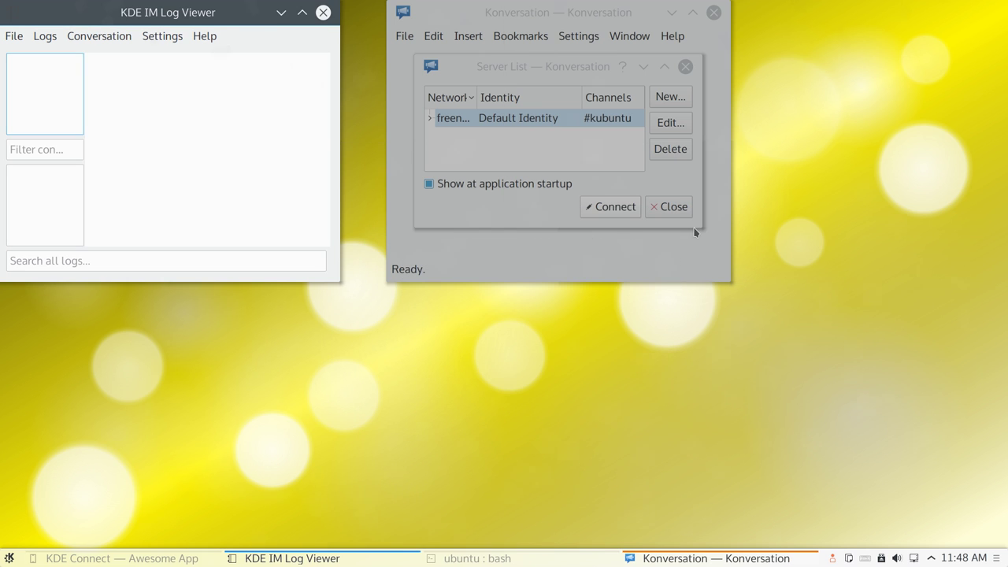
double_click(174, 13)
Step: Examine the About KDE information in the maximized Log Viewer, including bug reporting, joining and supporting KDE, and close it
click(206, 37)
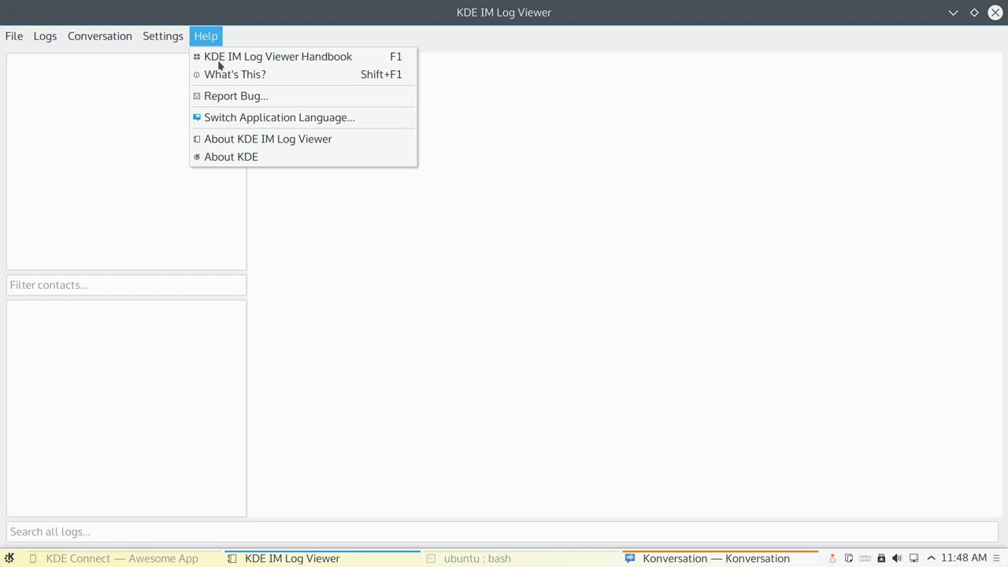
click(287, 155)
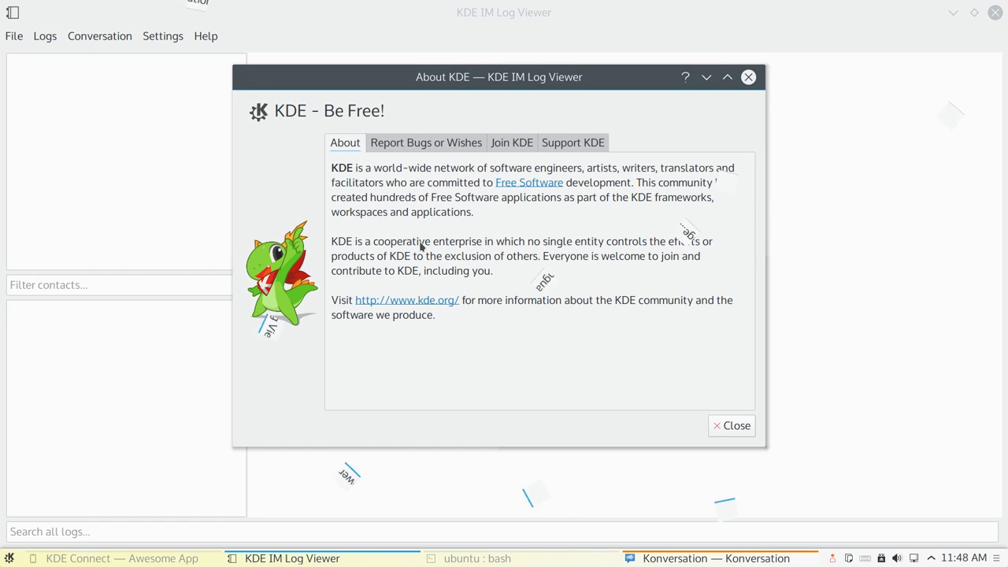
click(425, 142)
click(516, 145)
click(575, 145)
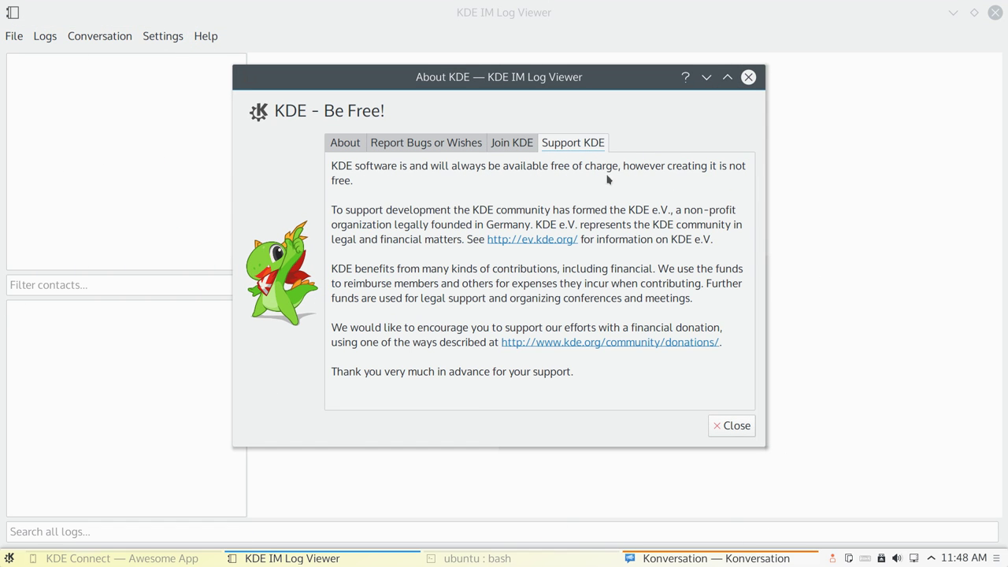
click(741, 427)
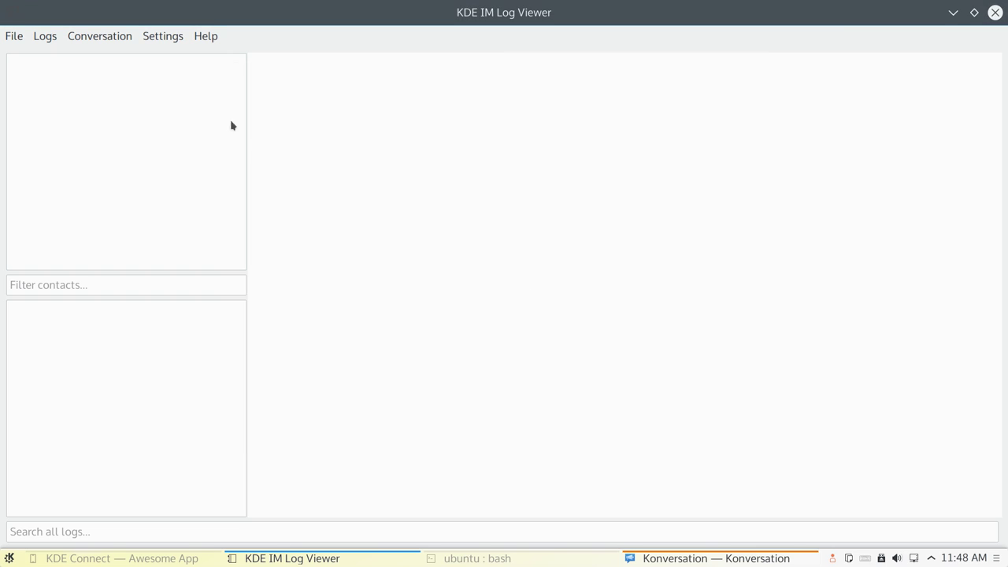
Step: Look through the maximized Log Viewer's file, log, conversation and settings commands
click(18, 36)
mouse_move(45, 36)
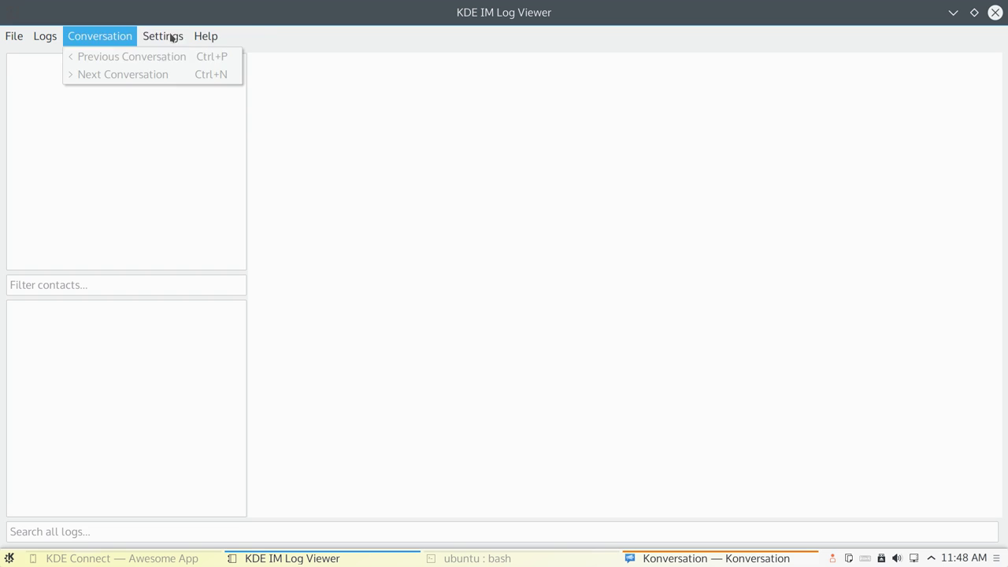
mouse_move(192, 37)
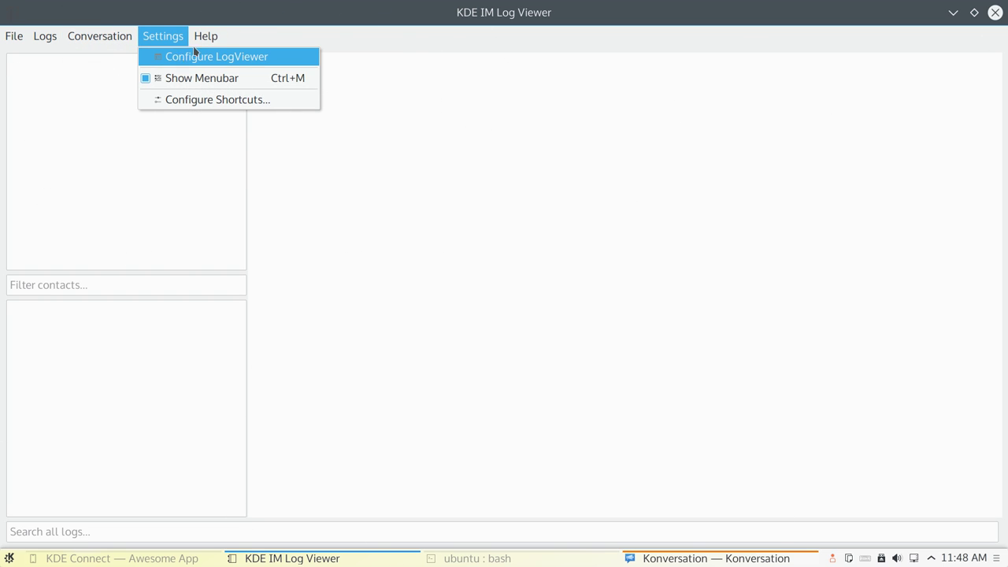
Step: Examine the Log Viewer configuration: chat window appearance for normal and group chats, and the LogViewer Behavior options
click(212, 99)
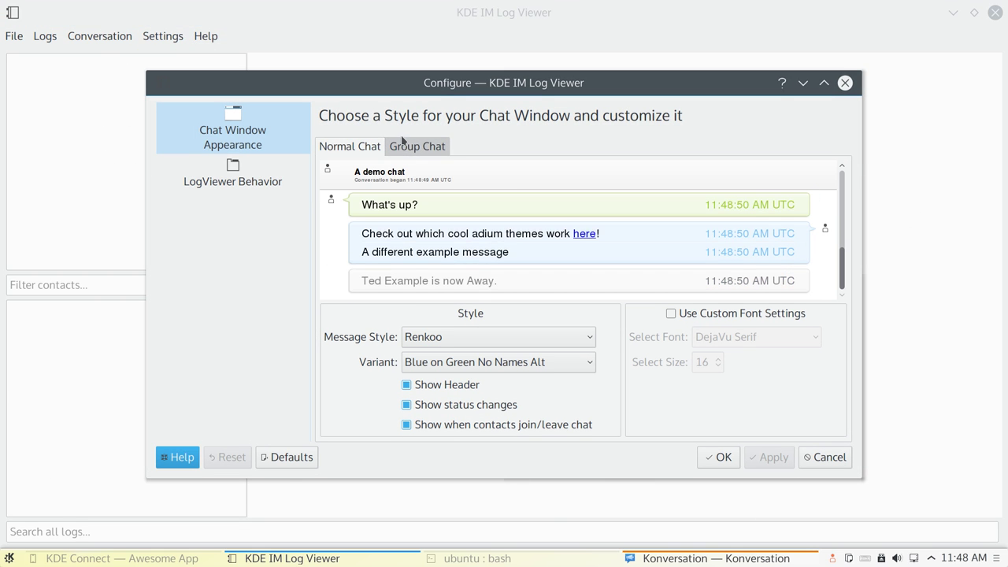
click(409, 147)
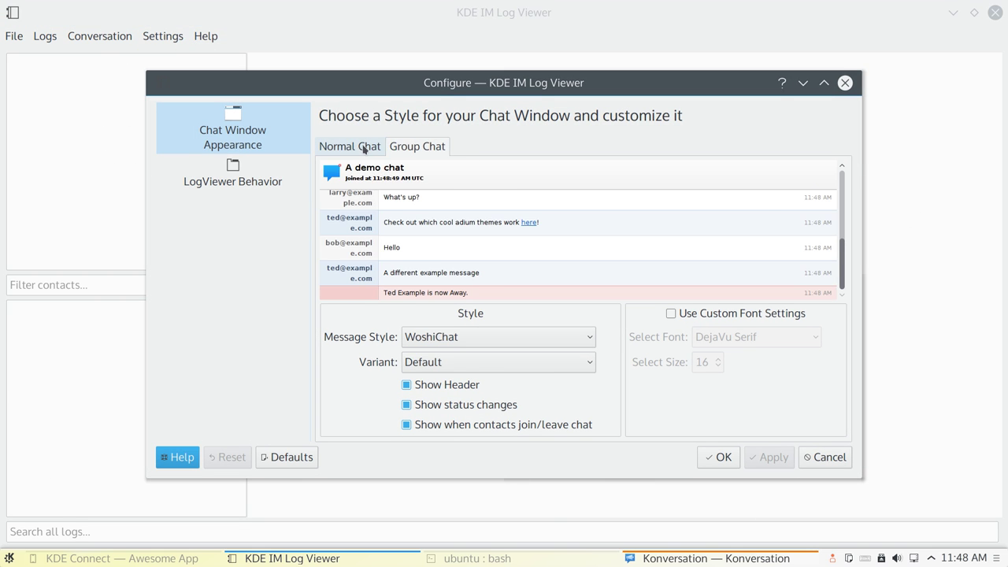
click(364, 148)
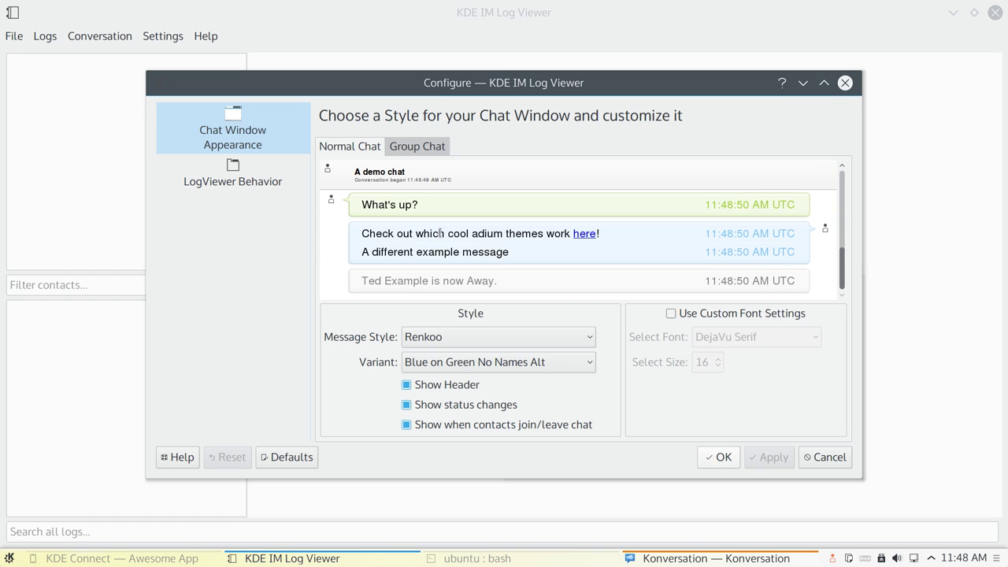
click(255, 193)
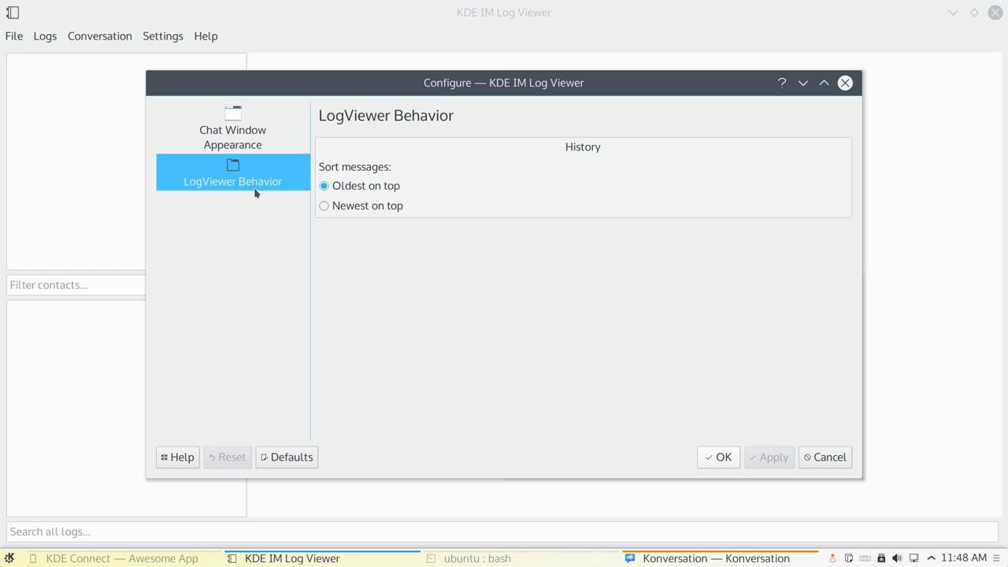
Step: Review the chat window appearance settings for normal and group chats, and close the configuration without applying changes
click(255, 145)
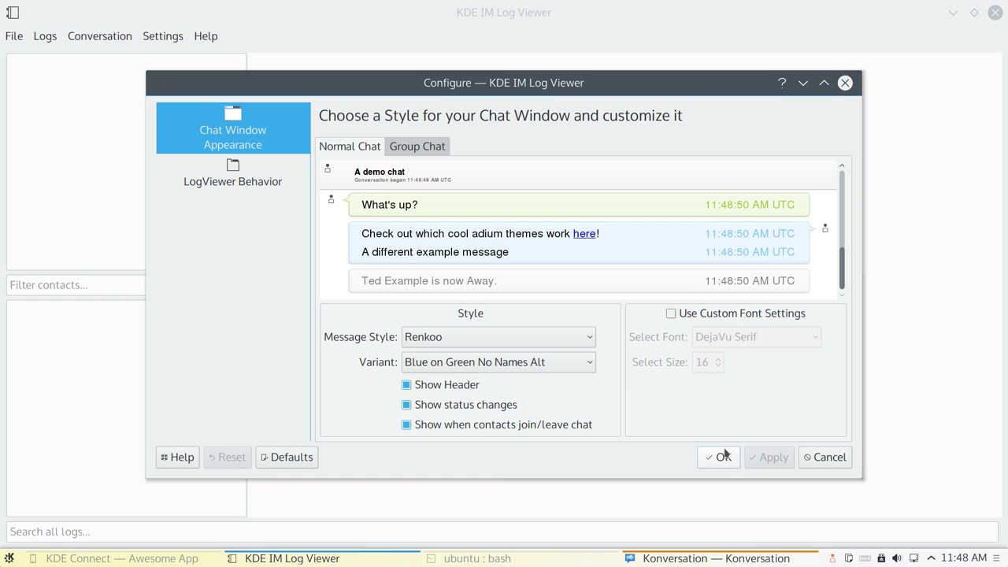
click(408, 153)
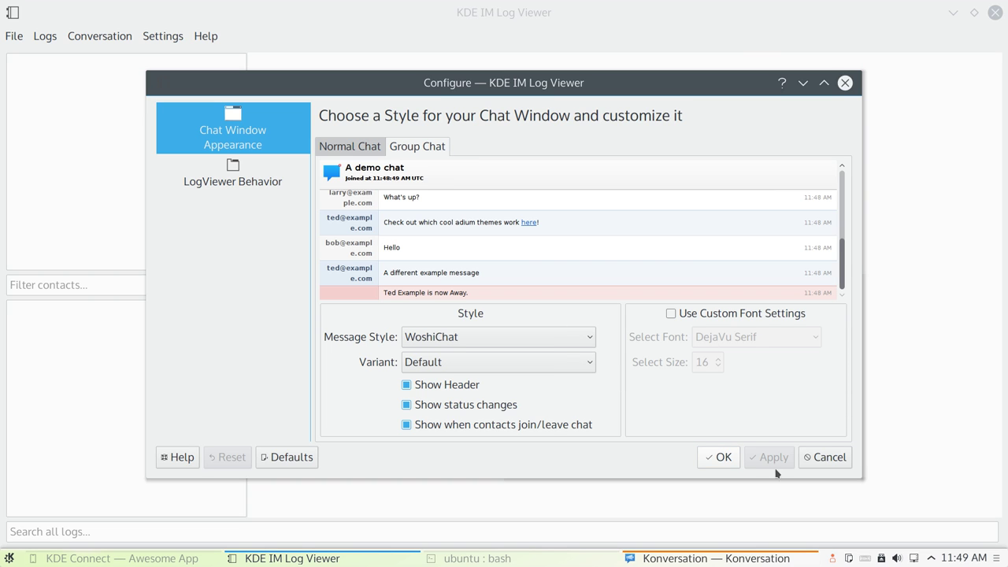
click(825, 458)
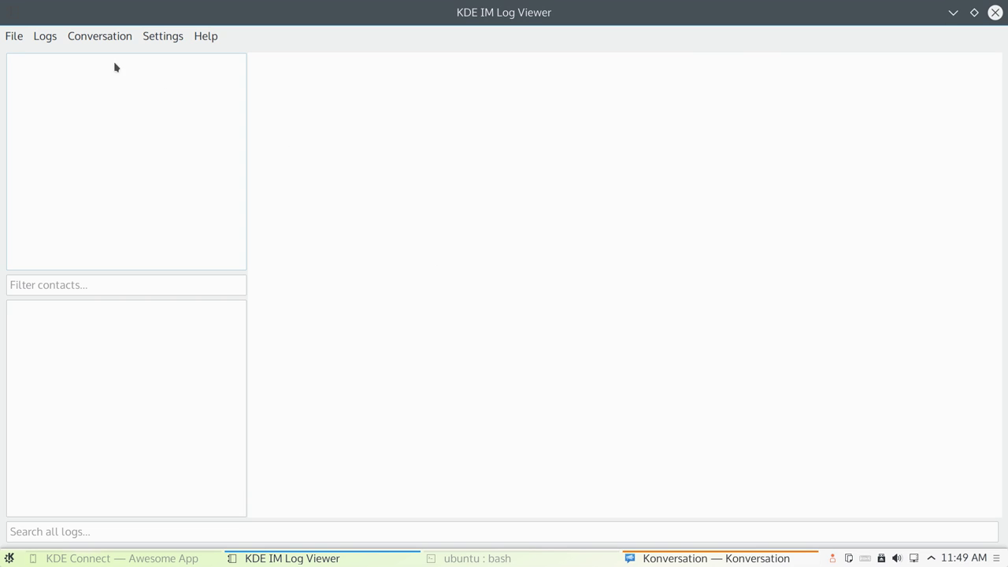
Step: Quit KDE IM Log Viewer
click(6, 40)
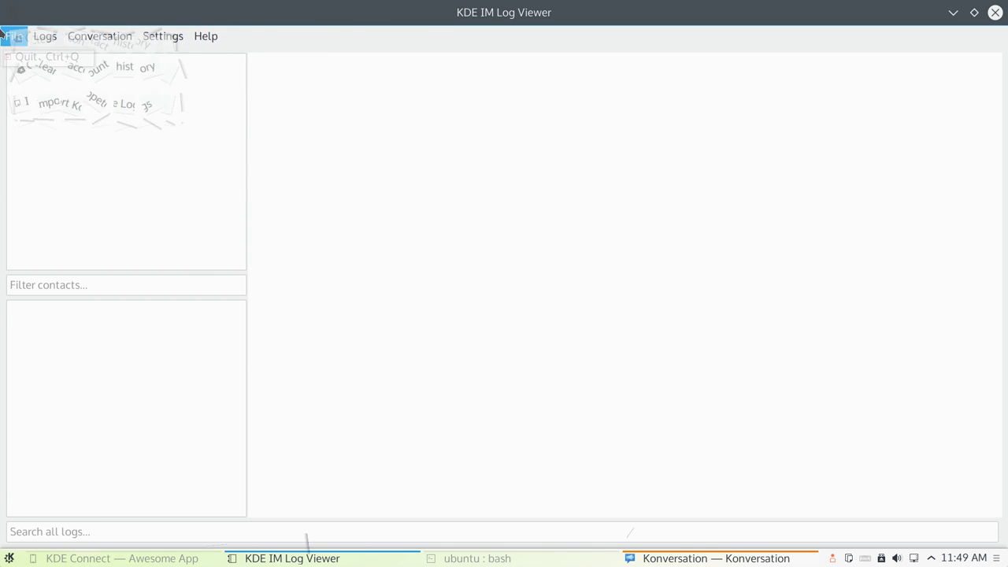
click(11, 58)
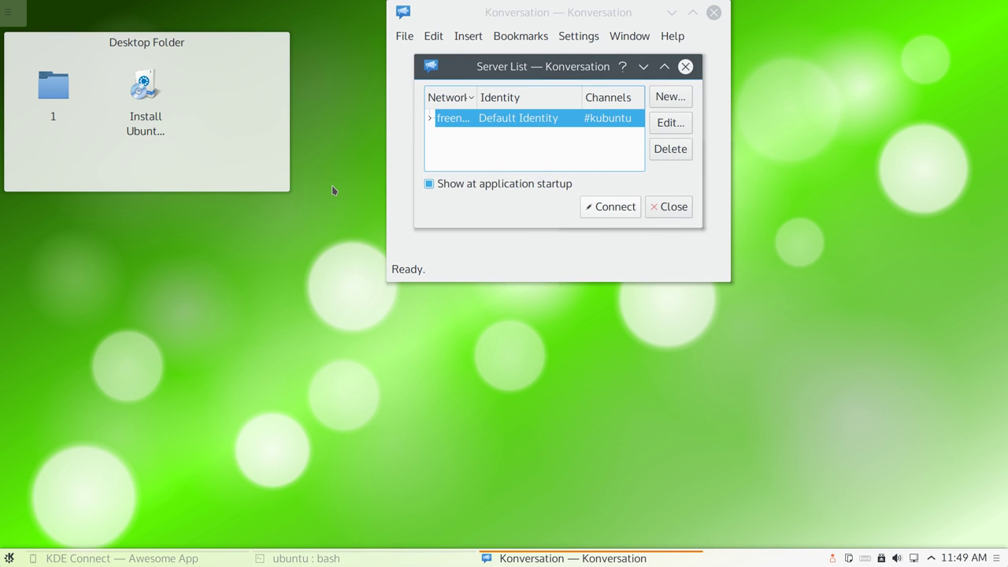
Step: Move the Server List dialog clear of the Konversation window, connect to freenode and maximize the main window
drag(499, 63, 444, 364)
click(564, 517)
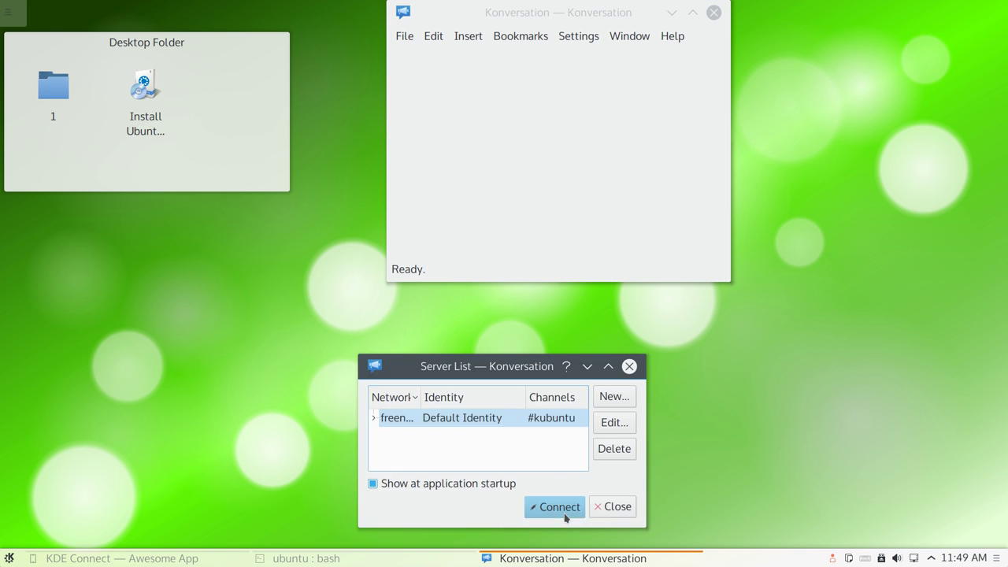
double_click(510, 11)
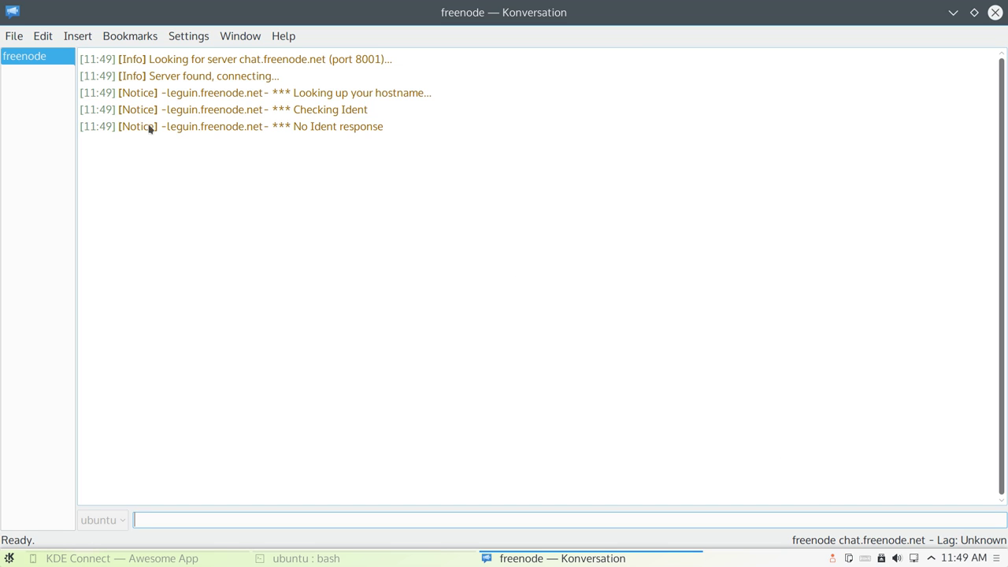
Step: Look through the commands available in Konversation, from its file operations to its help options
click(119, 48)
mouse_move(279, 37)
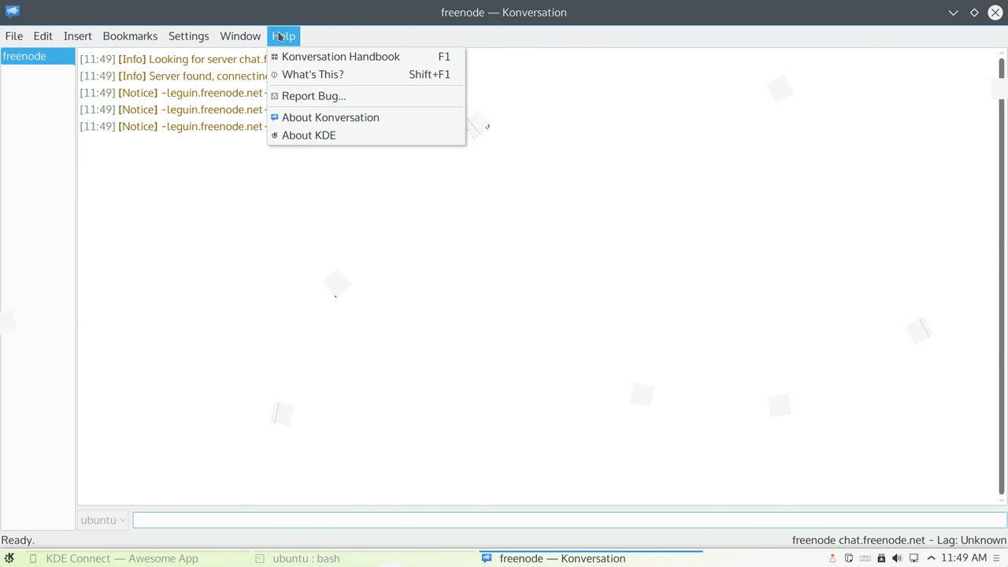
click(11, 35)
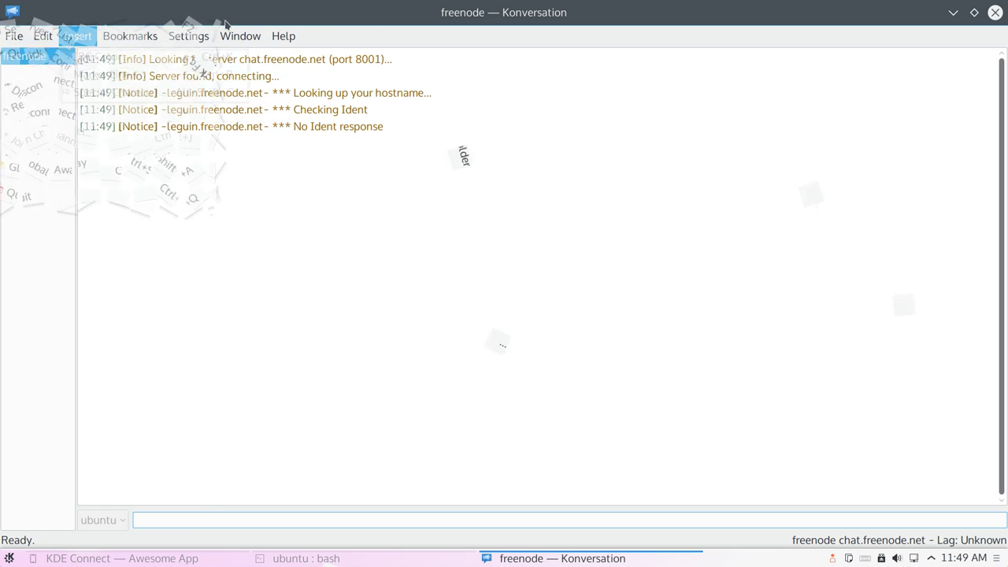
mouse_move(284, 36)
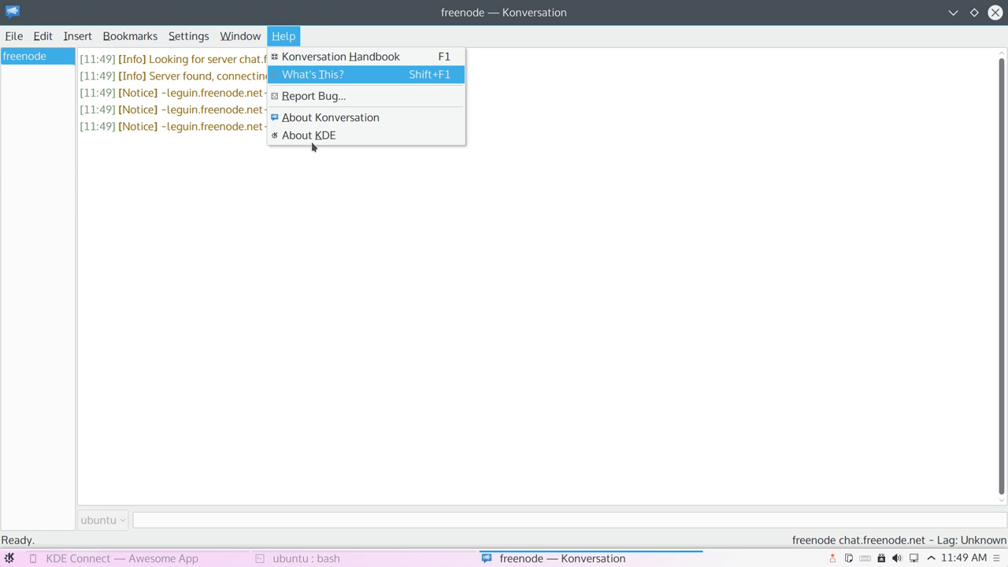
key(alt+Tab)
key(alt+Tab)
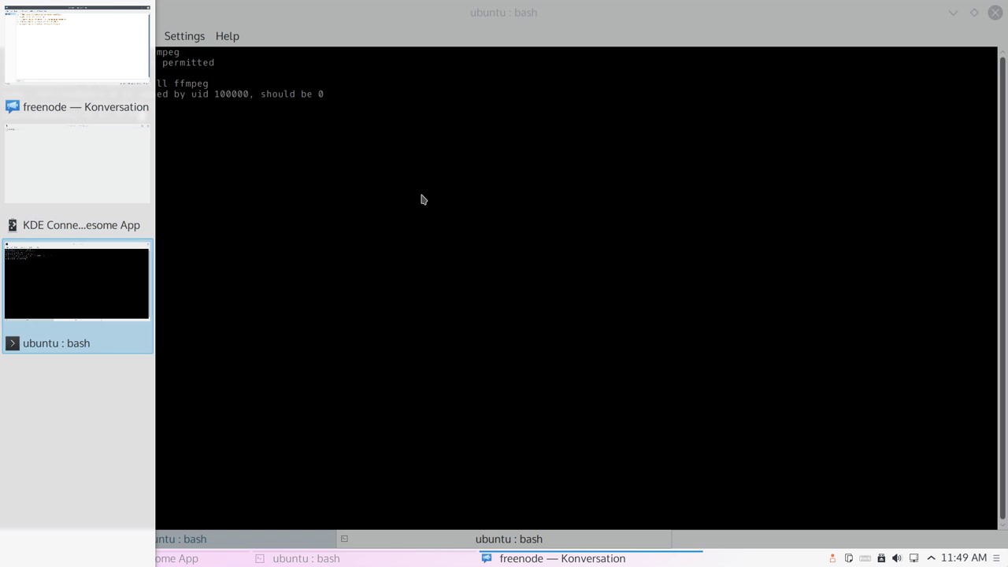
key(alt+Tab)
key(alt+Tab)
key(alt+Tab)
key(alt+Tab)
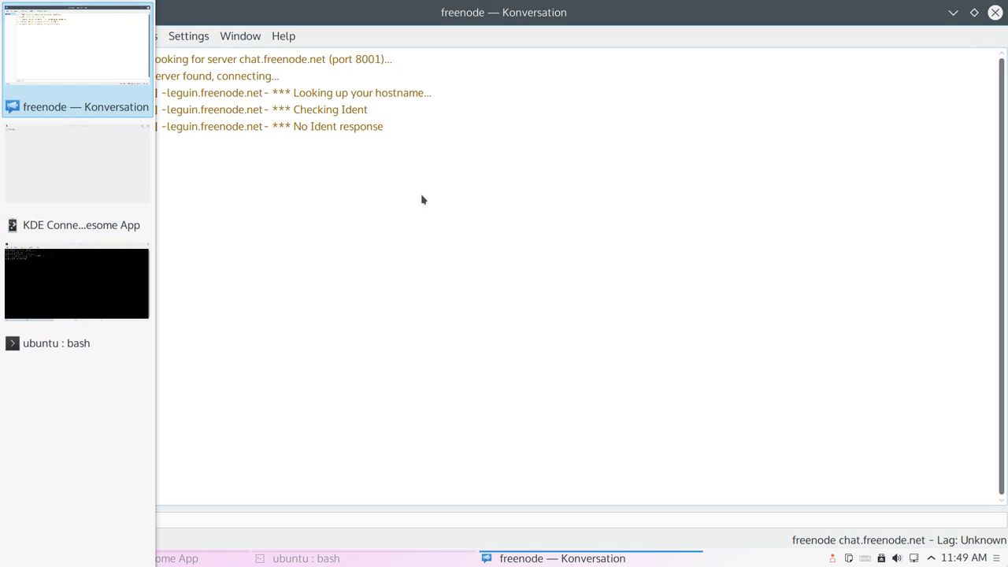
key(alt+Tab)
key(alt+Tab)
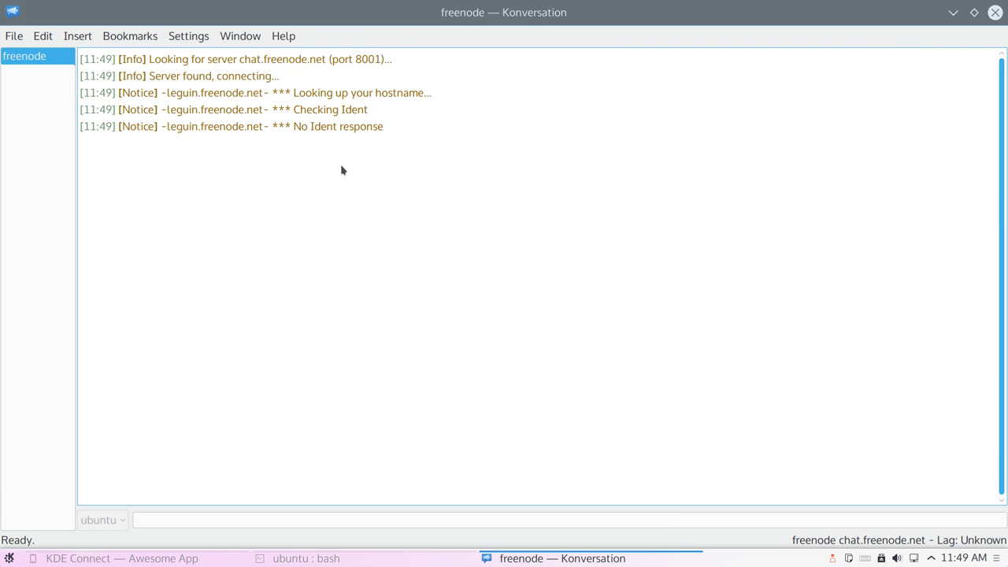
Step: Quit Konversation and confirm the exit
key(ctrl+q)
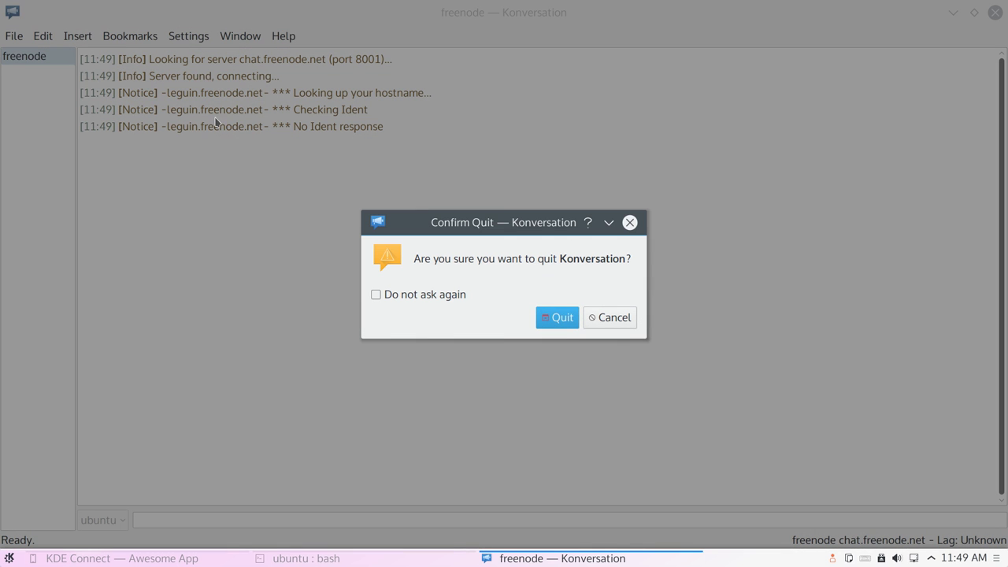
click(543, 318)
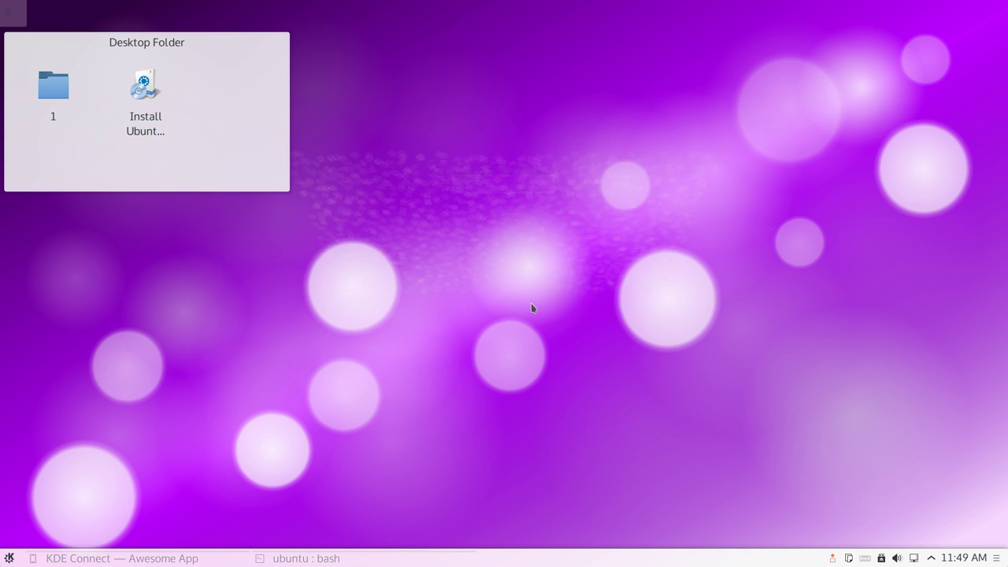
Step: Launch the Amarok audio player from the Multimedia applications
click(7, 559)
mouse_move(69, 558)
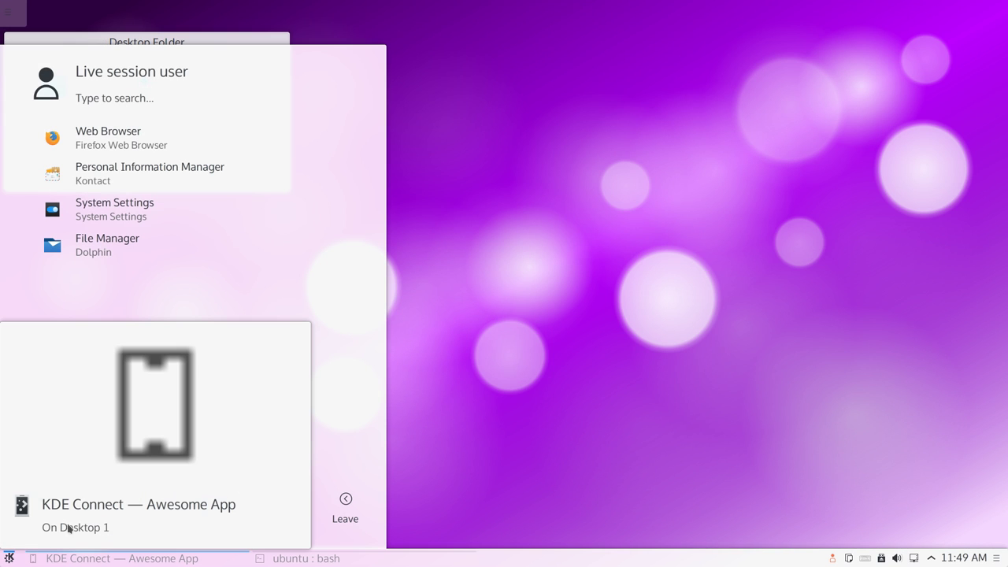
click(69, 558)
click(9, 558)
click(111, 520)
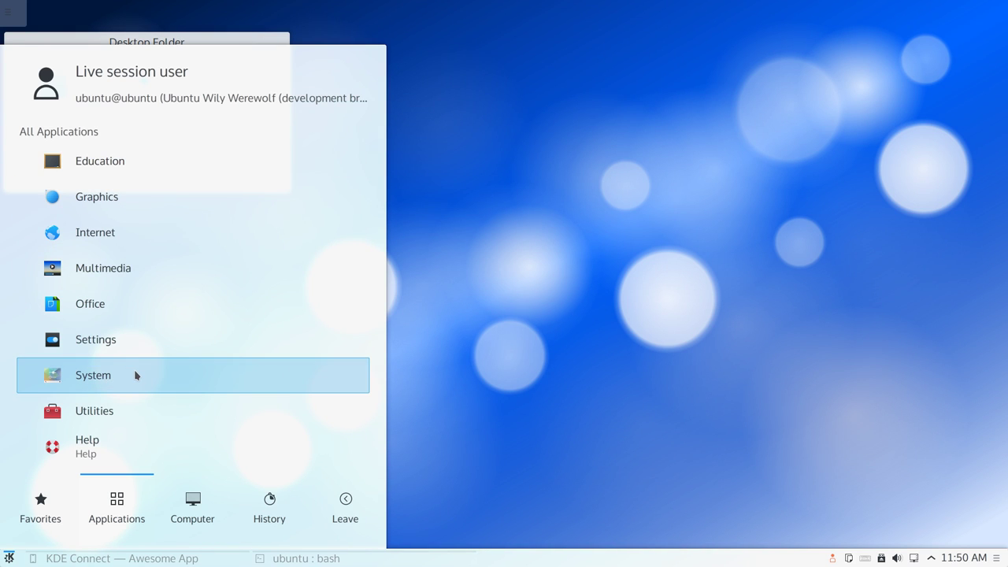
click(117, 276)
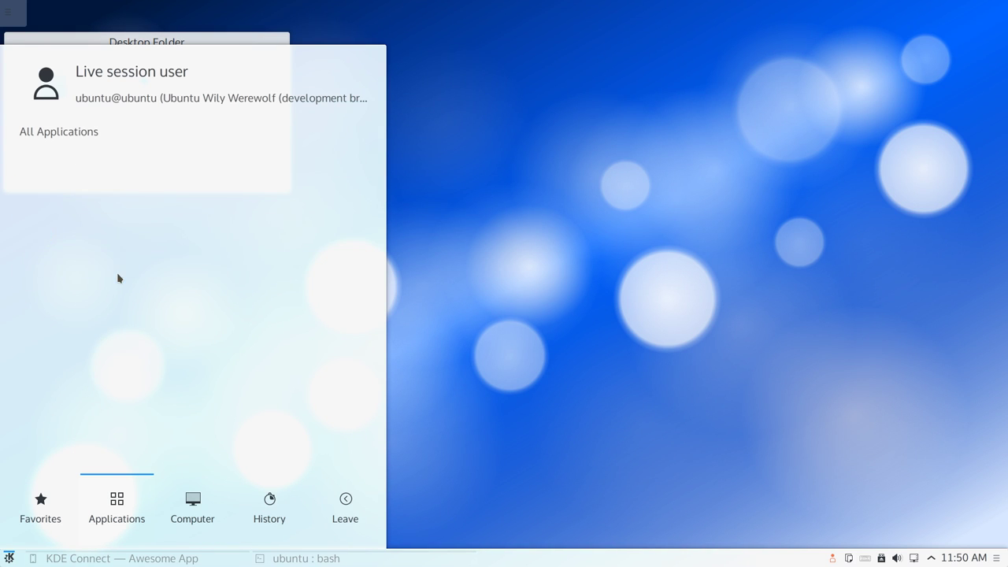
click(119, 169)
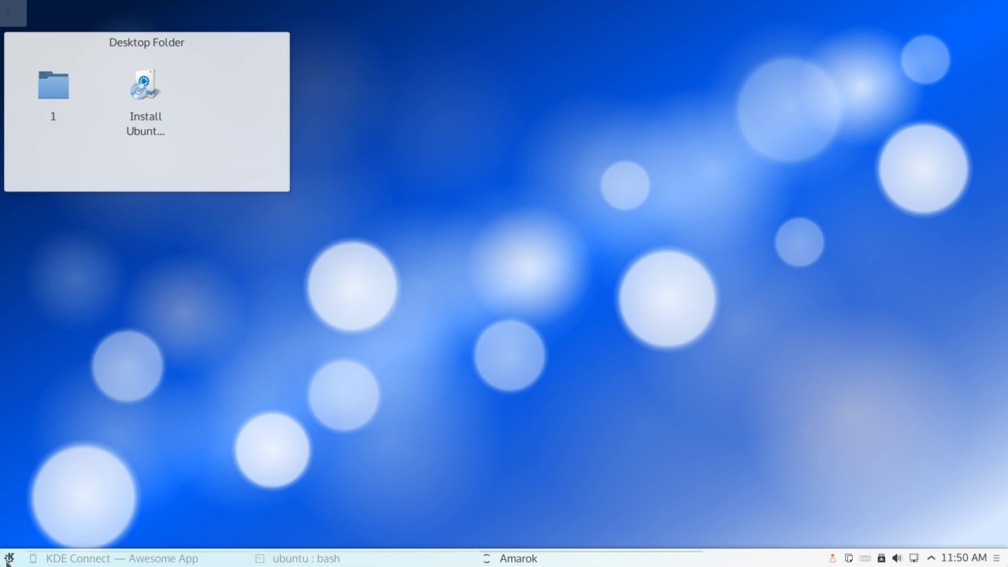
Step: Launch the K3b disk burning program from the Multimedia applications
click(9, 557)
click(114, 510)
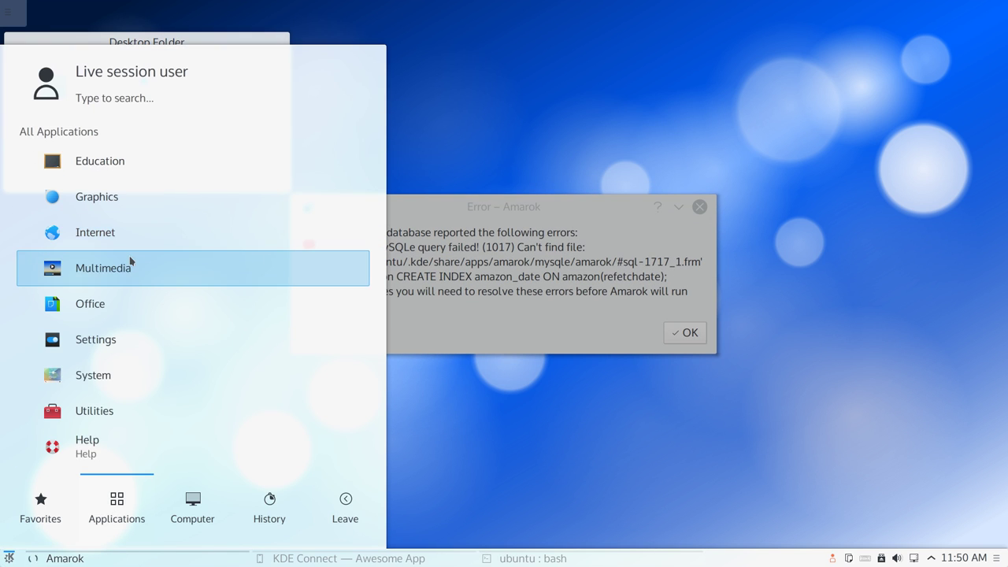
click(129, 264)
click(121, 202)
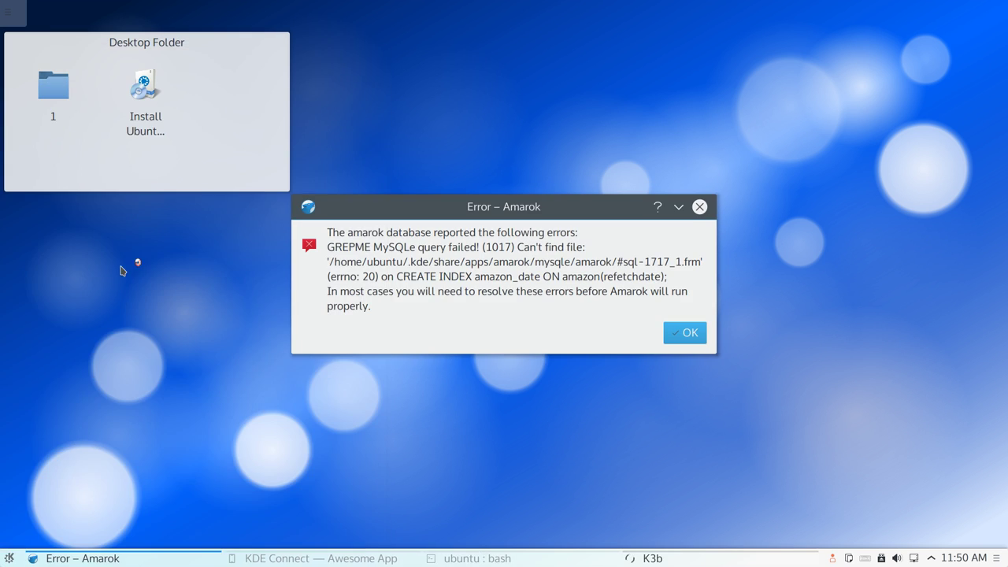
Step: Dismiss the Amarok database error and launch the KMix sound mixer from the Multimedia applications
click(691, 333)
click(9, 558)
click(116, 510)
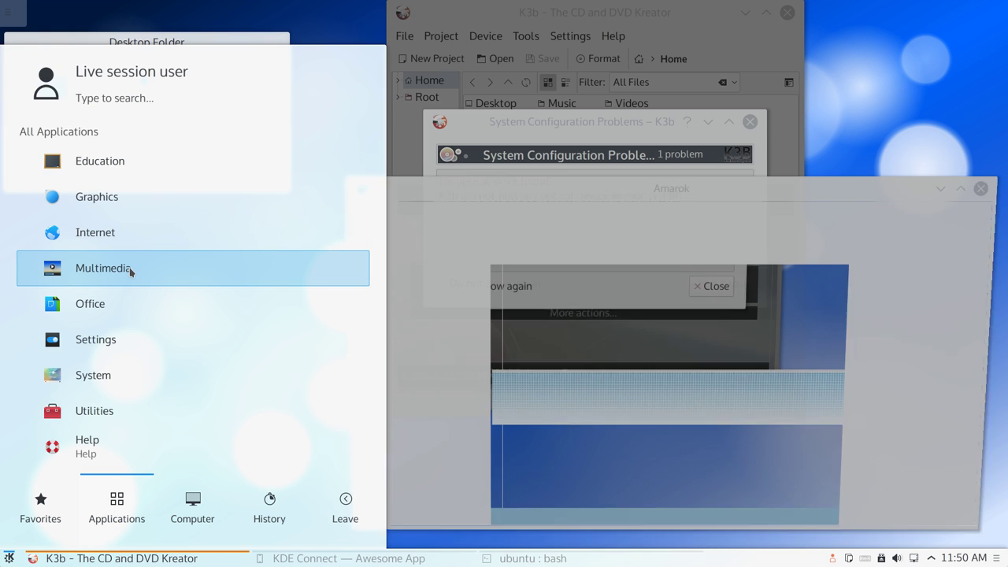
click(130, 266)
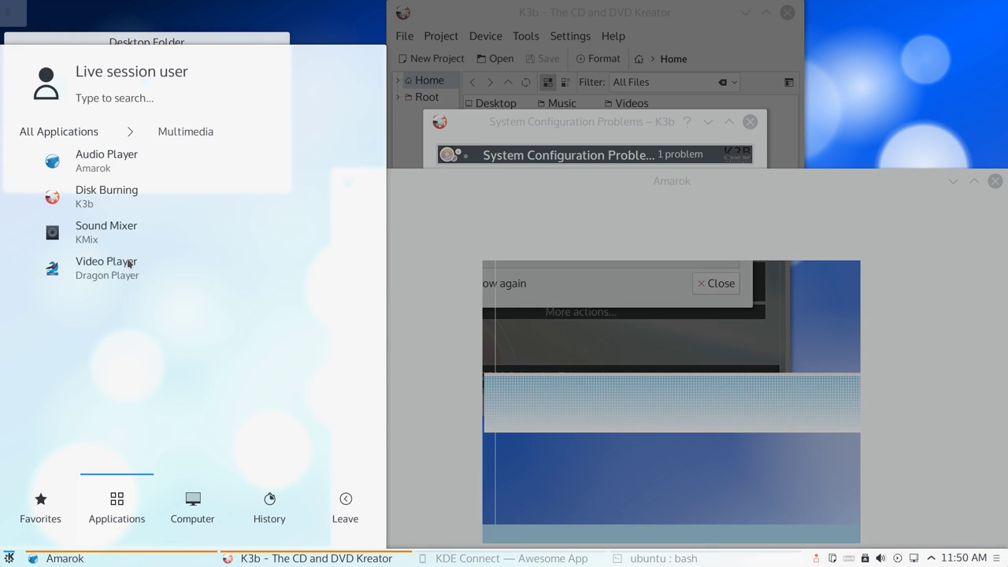
click(133, 247)
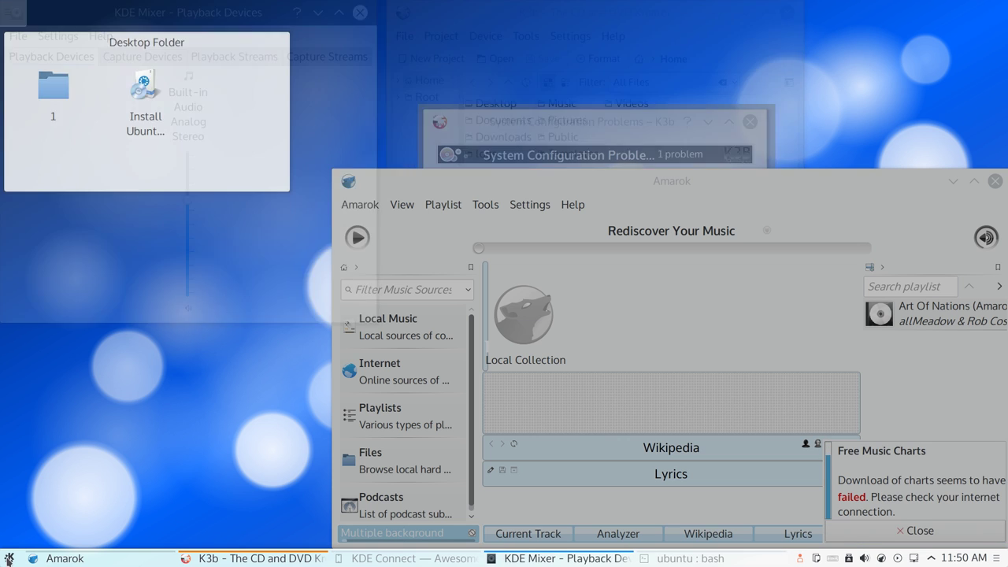
Step: Launch the Dragon Player video player from the Multimedia applications and move its window clear of the mixer
click(9, 558)
click(117, 510)
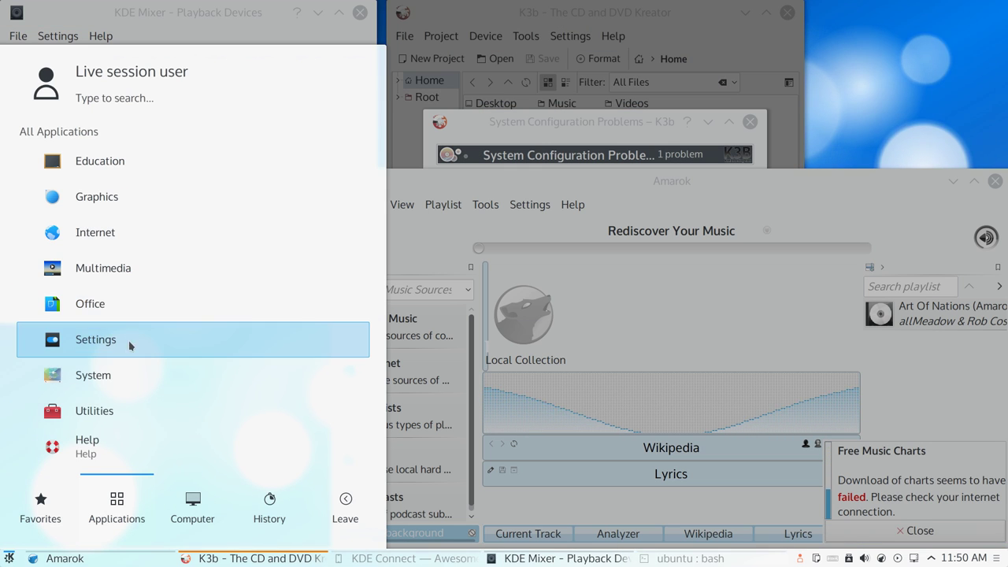
click(152, 268)
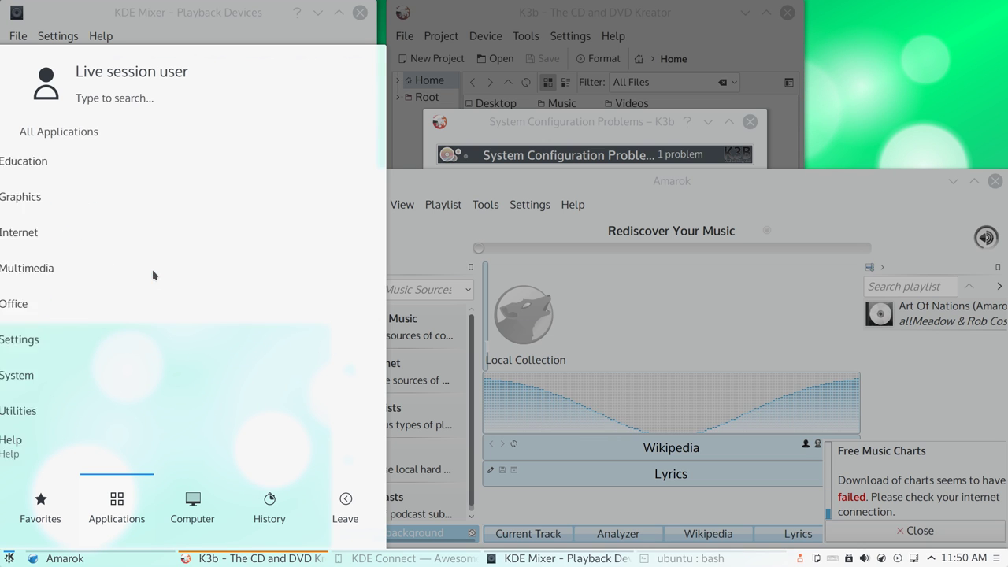
click(136, 275)
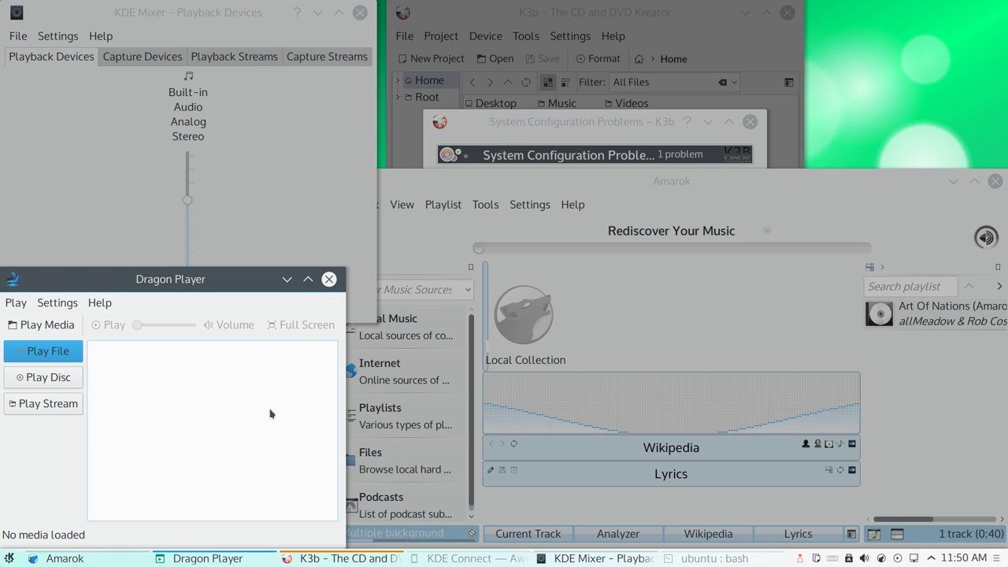
drag(197, 279, 461, 159)
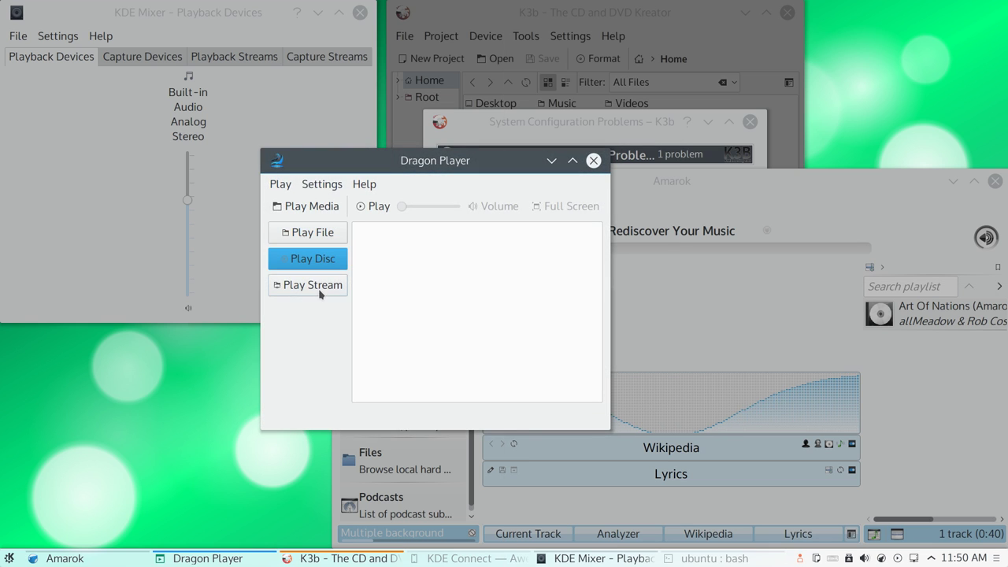
Step: Check Dragon Player's stream entry prompt and file selection dialog, closing each without choosing any media
click(318, 287)
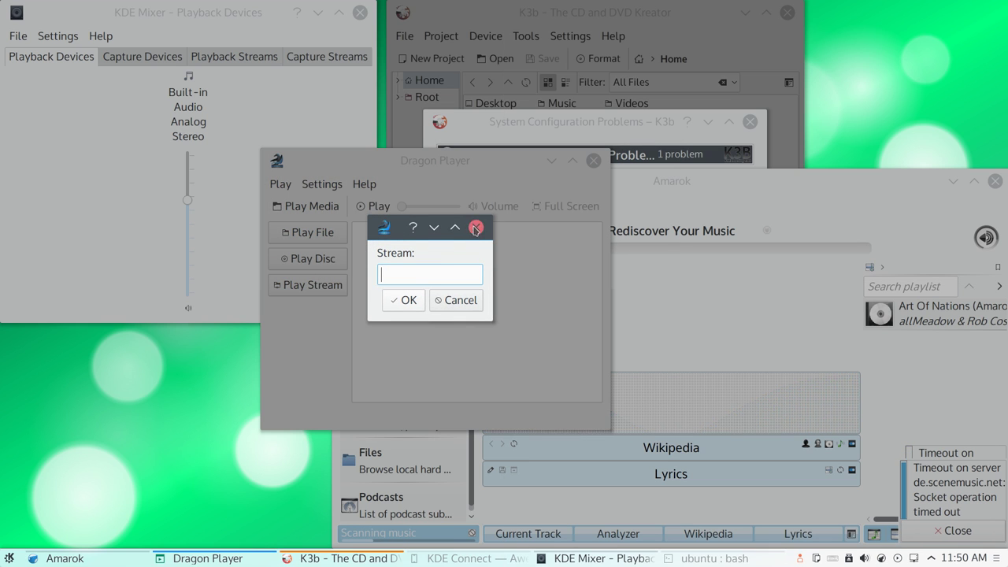
click(475, 229)
click(307, 233)
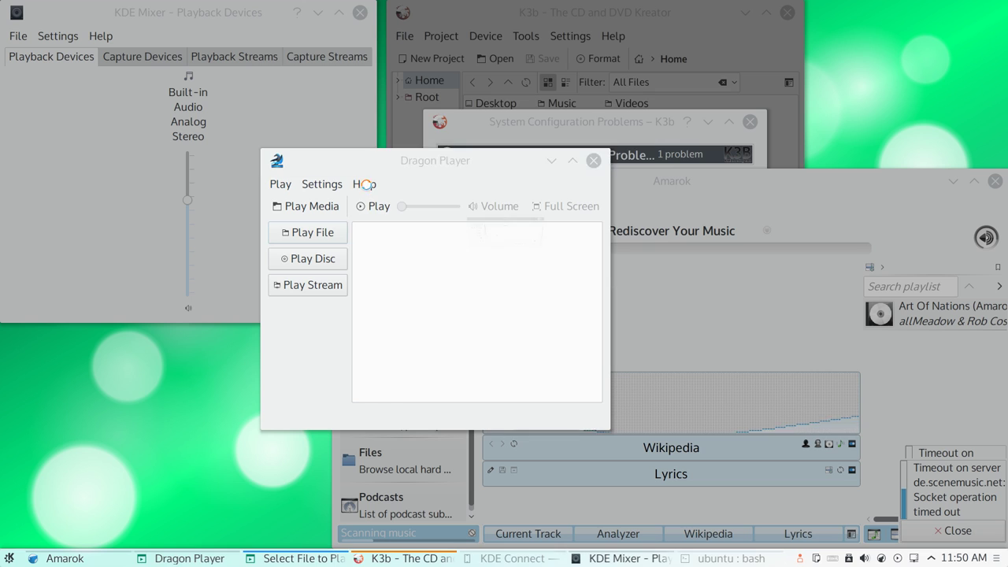
click(462, 191)
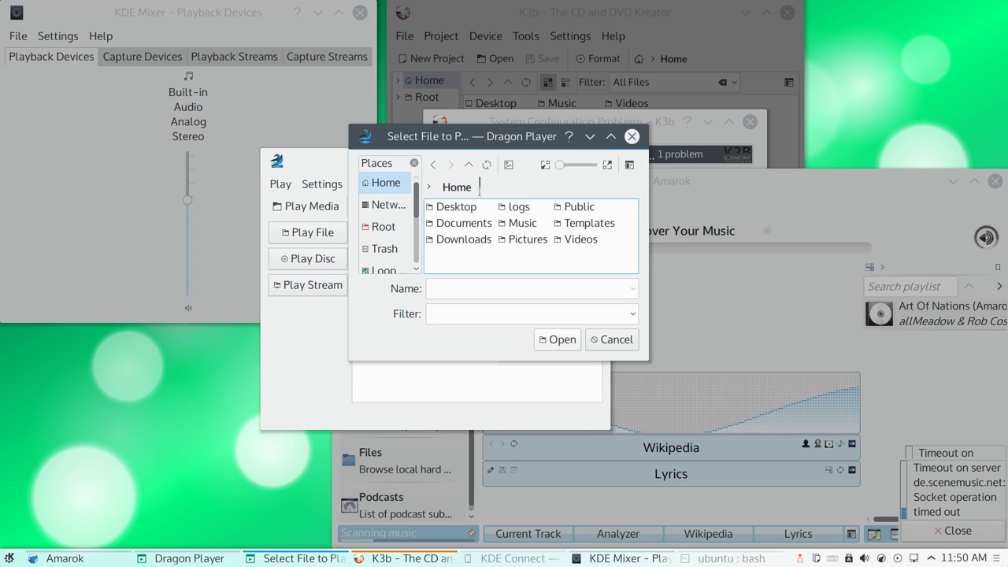
click(633, 137)
Step: Look through Dragon Player's playback commands and settings options without changing anything
click(322, 183)
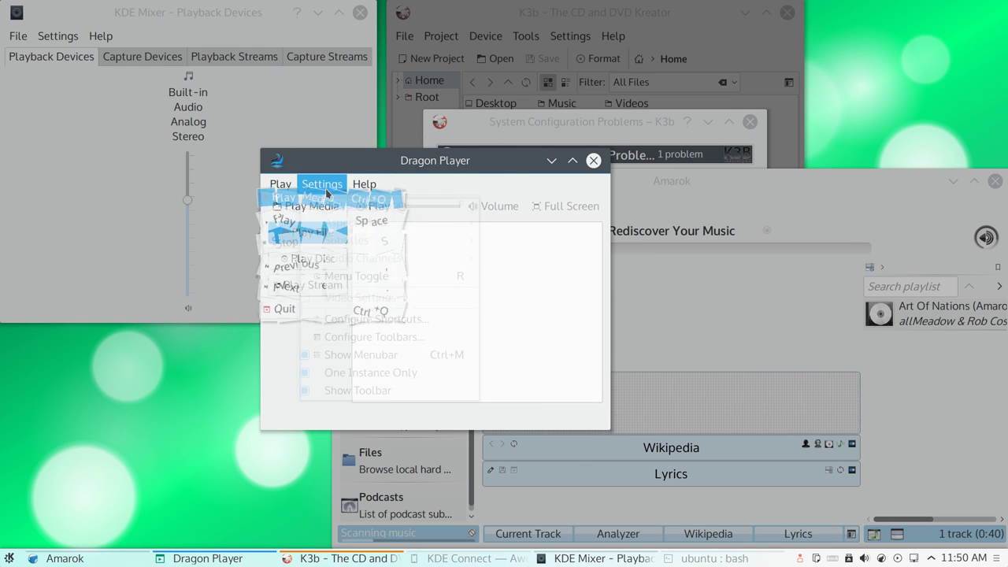
click(386, 281)
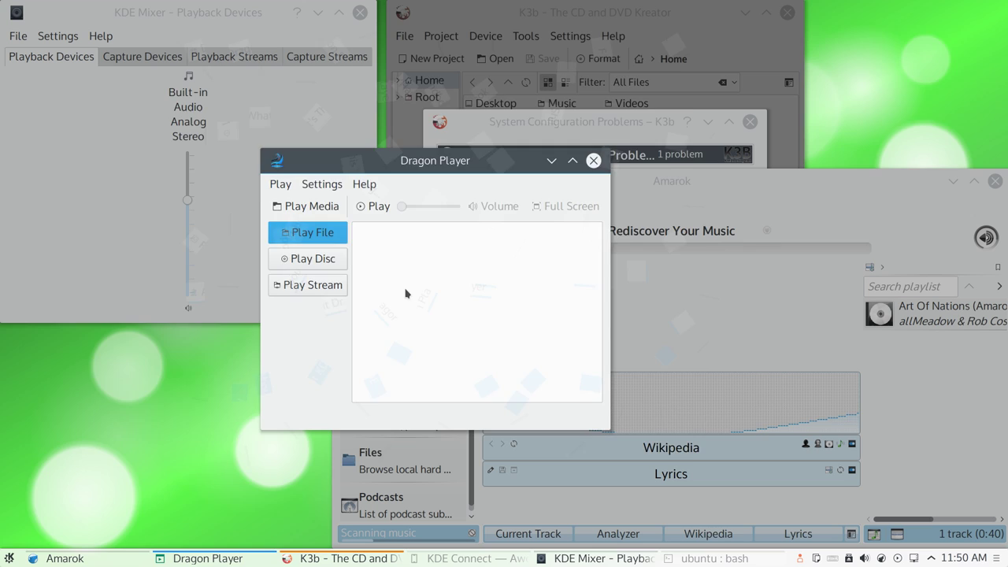
click(653, 443)
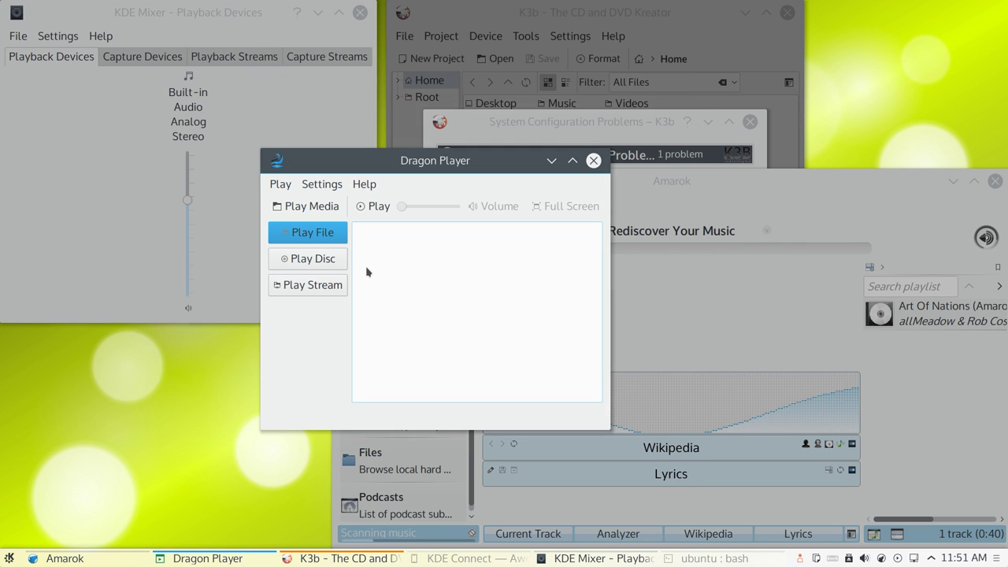
Step: Open Dragon Player's file selection dialog, cancel it, and return to the media source choices
click(325, 235)
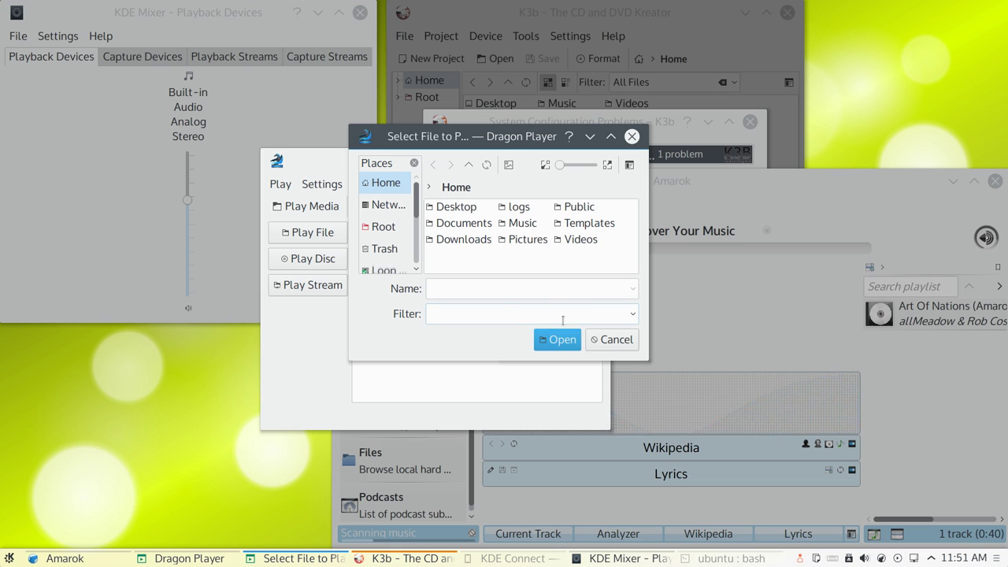
click(612, 339)
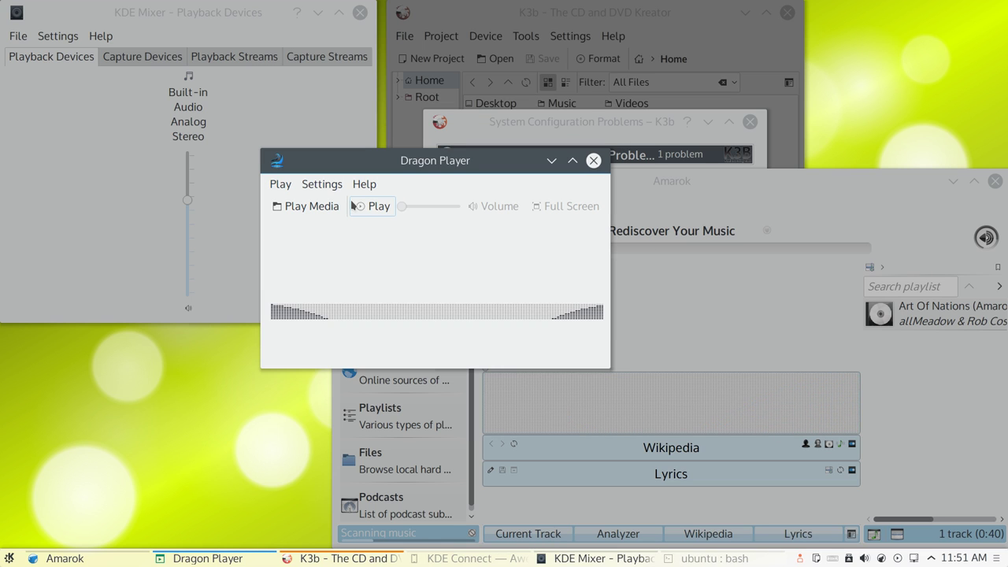
click(334, 208)
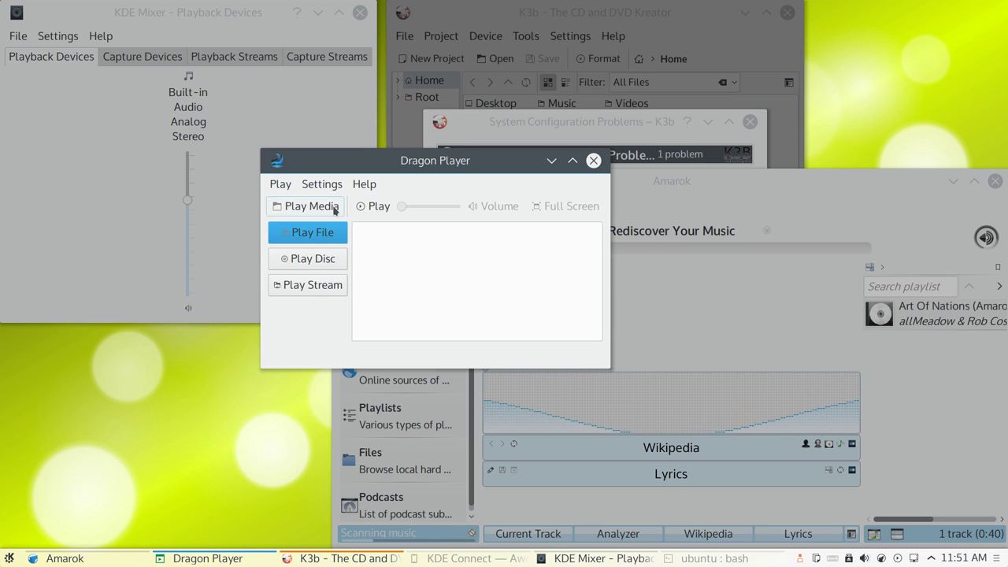
Step: View the About KDE information from Dragon Player, check its sections, and close it
click(364, 184)
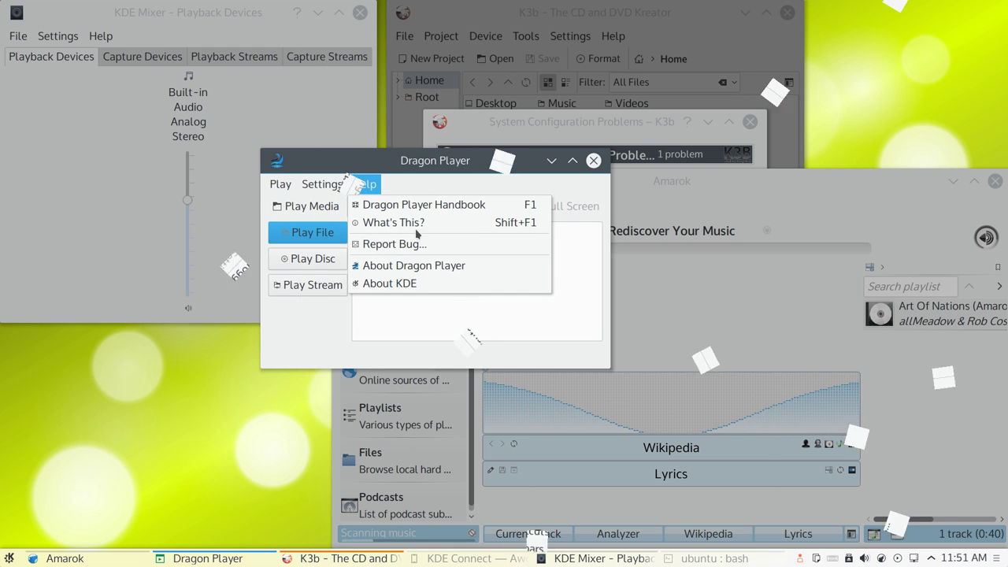
click(423, 291)
click(357, 124)
click(445, 124)
click(473, 128)
click(660, 407)
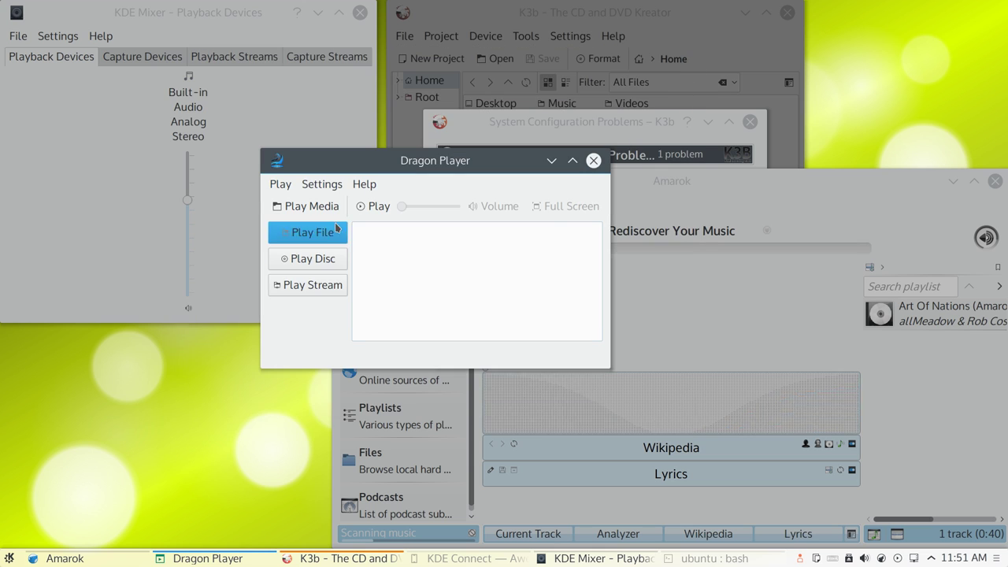
Step: Close Dragon Player
click(356, 192)
mouse_move(322, 184)
click(592, 161)
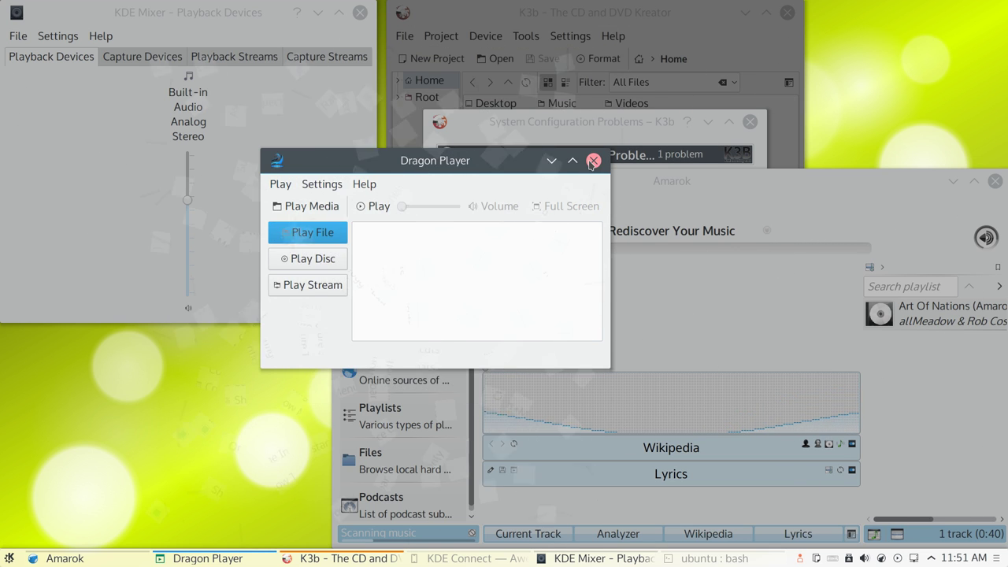
click(592, 161)
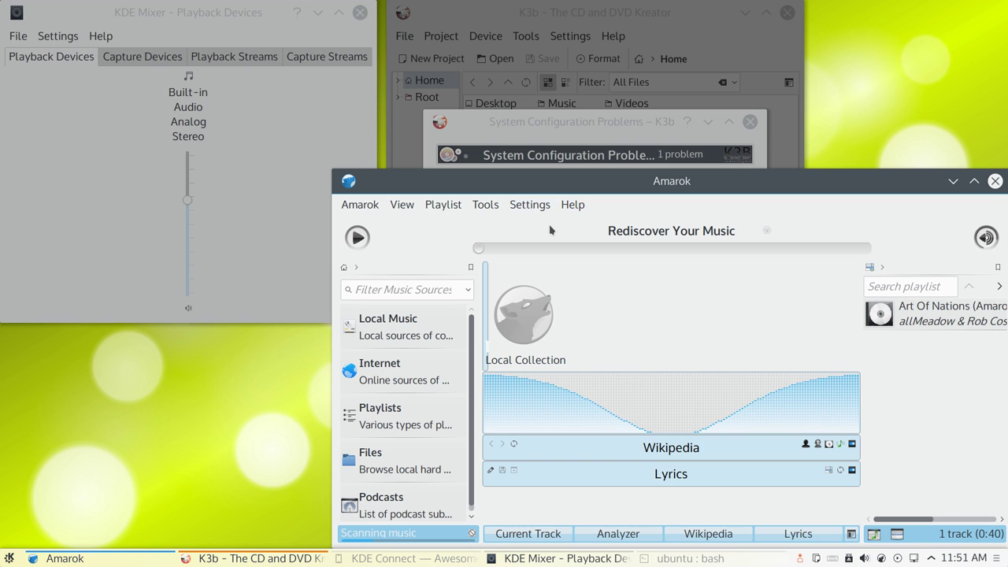
Step: Highlight Amarok's Local Music, Playlists and Files sources and maximize the Amarok window
click(428, 329)
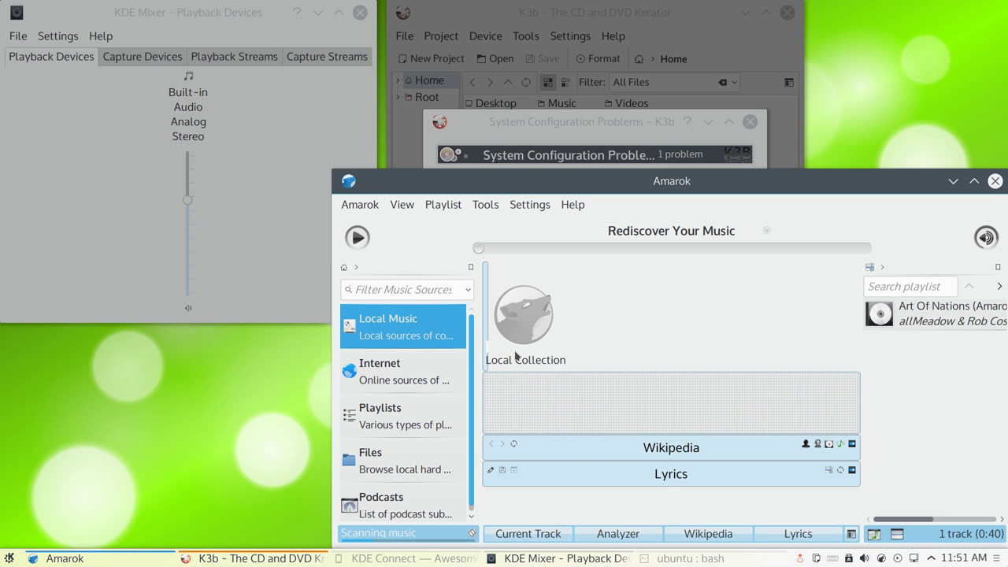
click(412, 408)
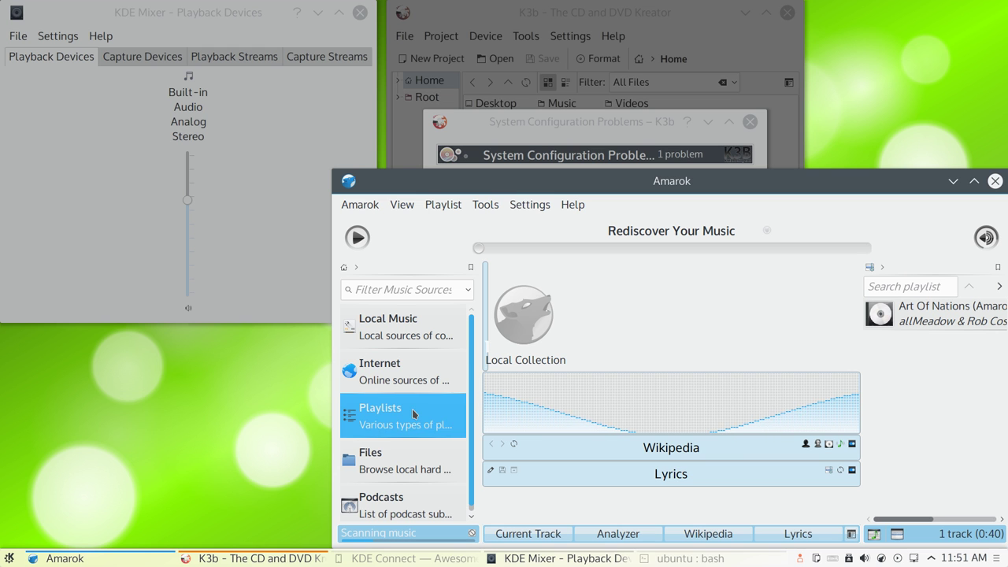
click(386, 455)
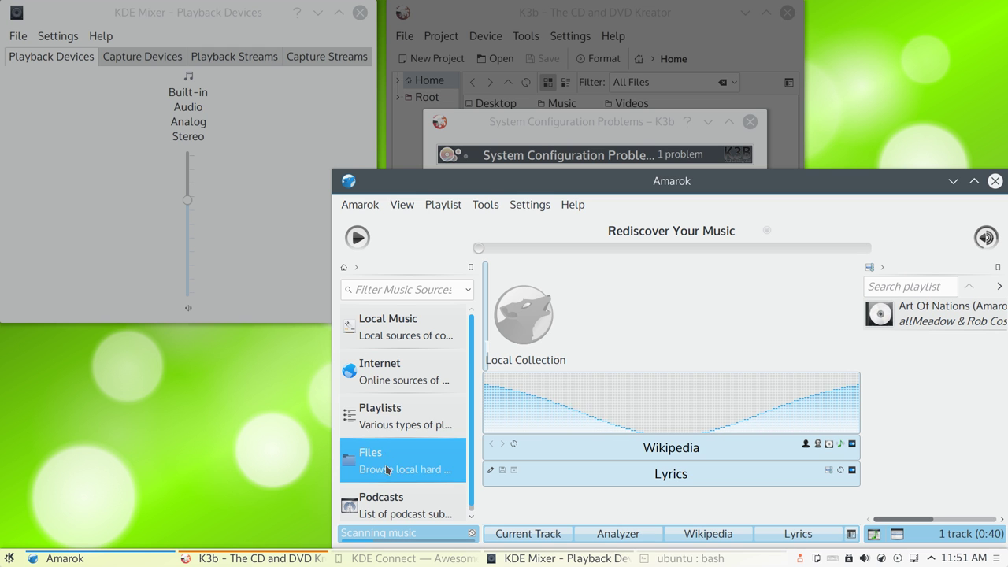
double_click(523, 187)
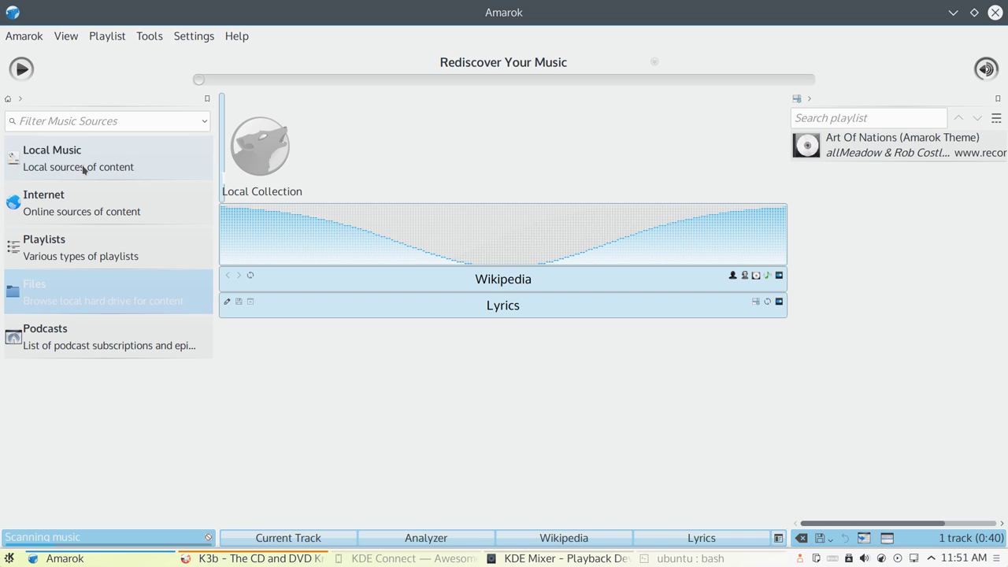
Step: Open the Cool Streams radio list from Amarok's Internet music sources
click(87, 208)
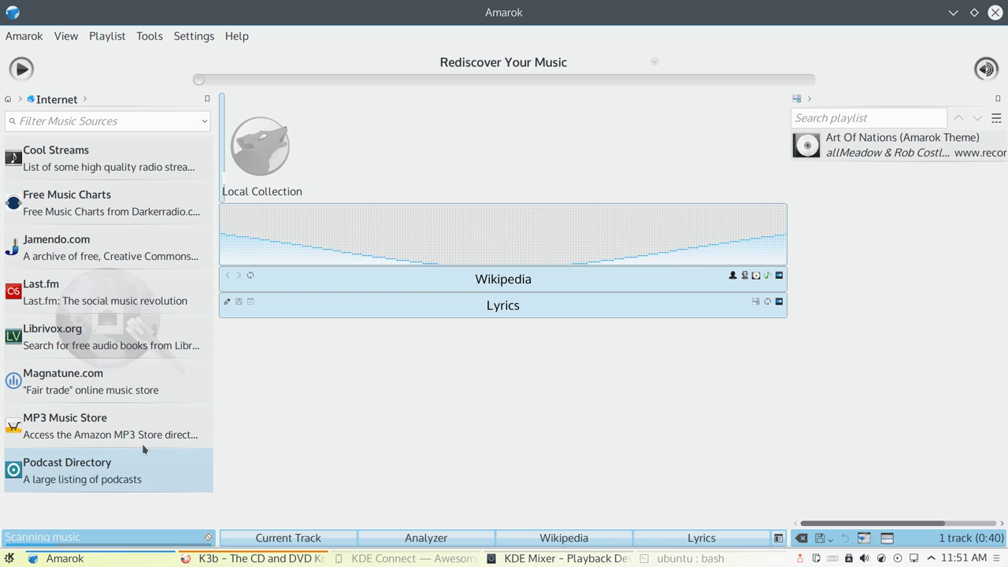
click(97, 162)
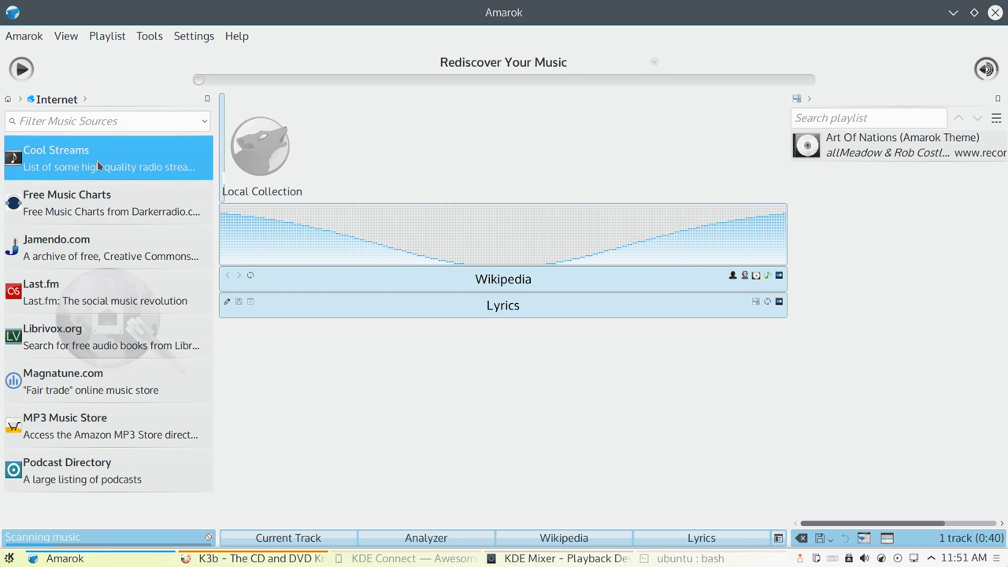
double_click(144, 160)
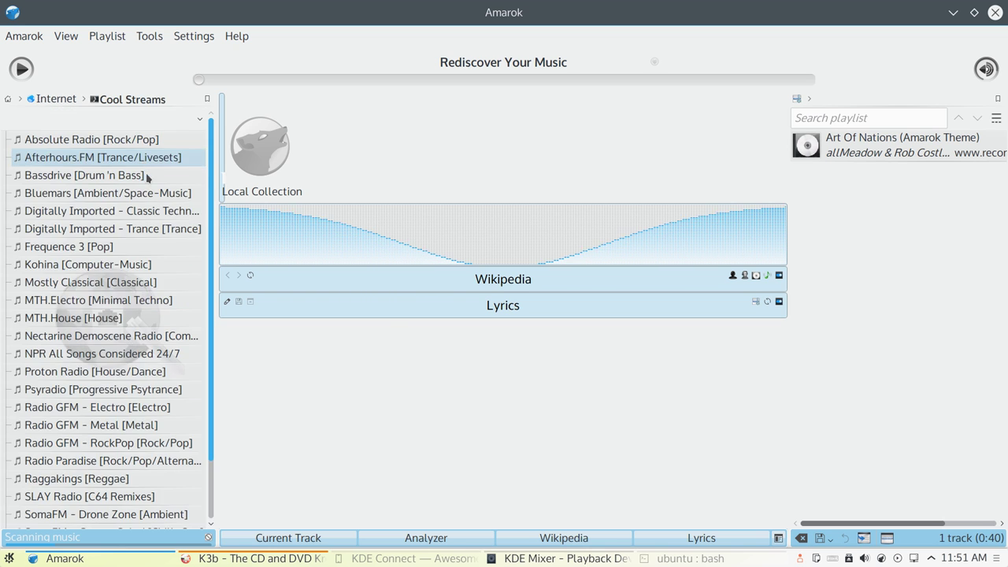
Step: Add the Absolute Radio [Rock/Pop] stream to the playlist and start playing it
double_click(48, 139)
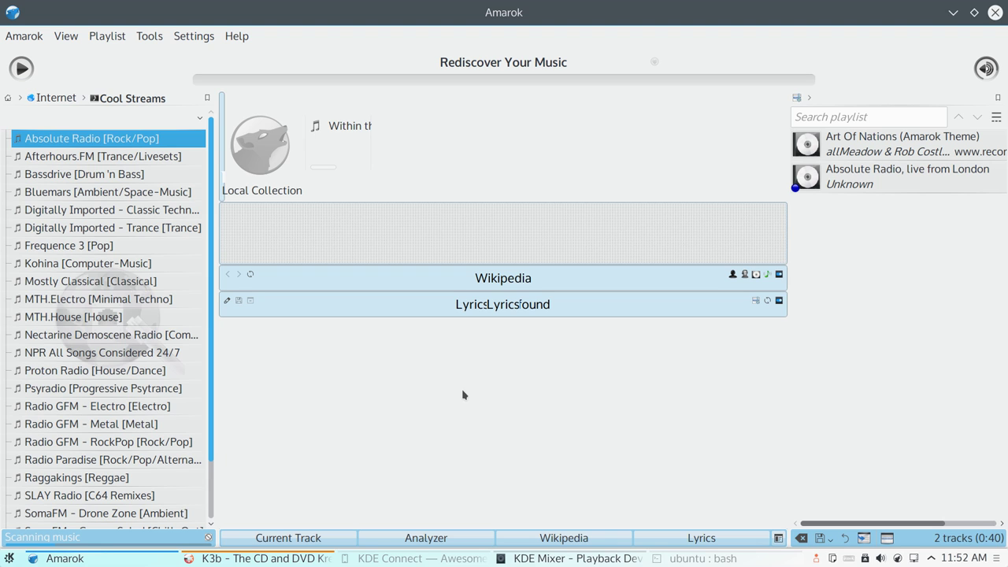
double_click(926, 150)
double_click(848, 186)
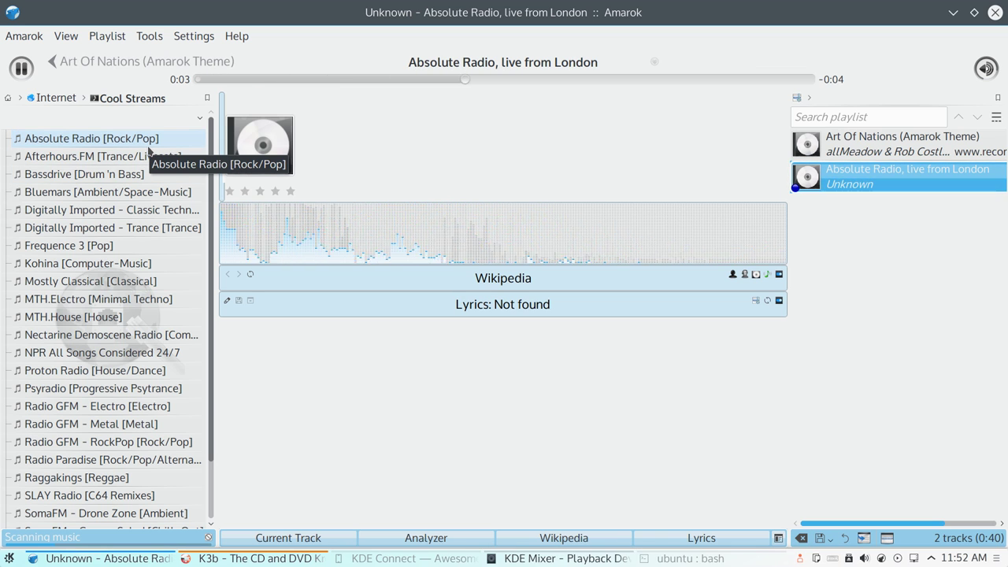
Step: Add the Afterhours.FM and Bassdrive streams to the playlist, restarting Absolute Radio in between
double_click(34, 162)
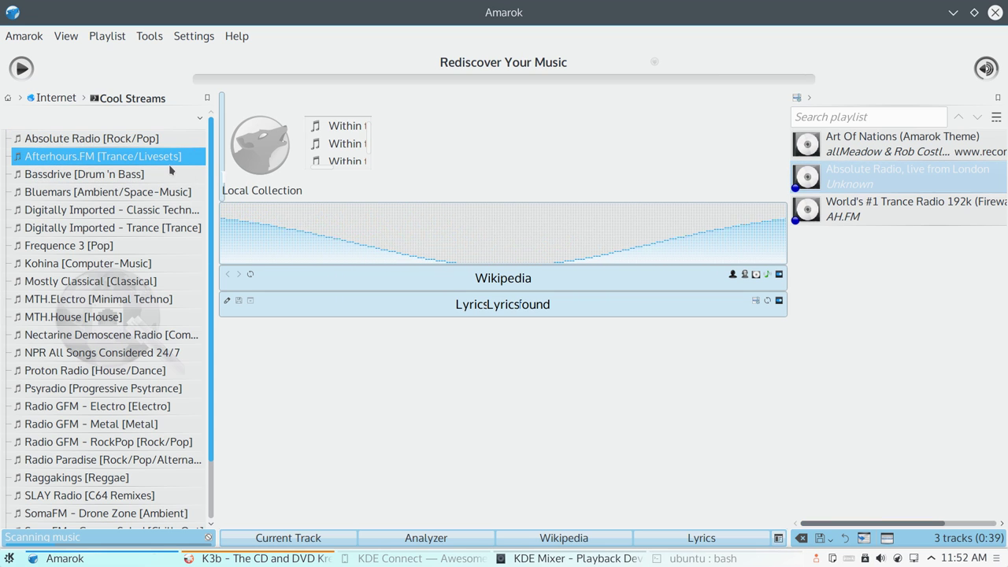
double_click(866, 177)
shift+click(867, 209)
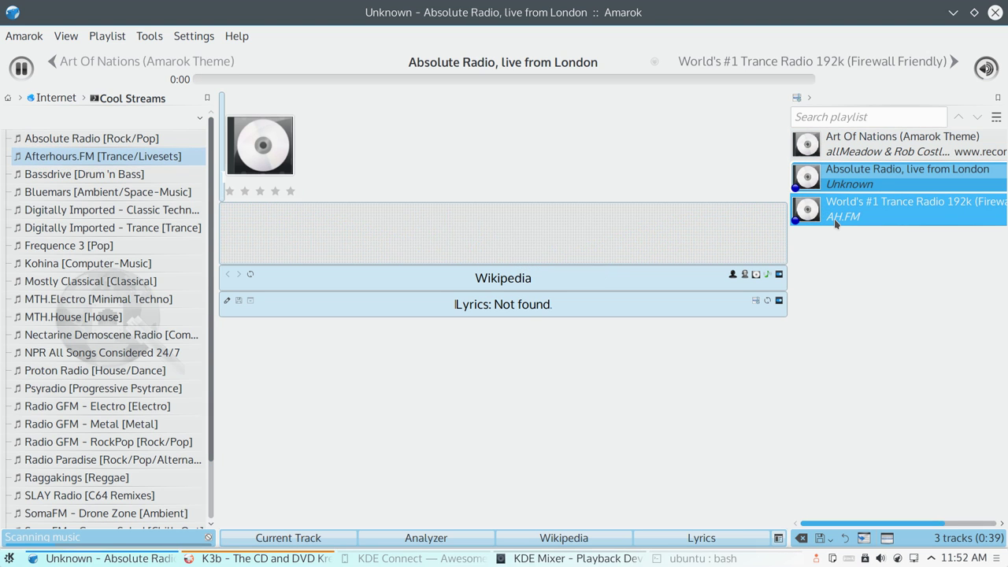
double_click(120, 180)
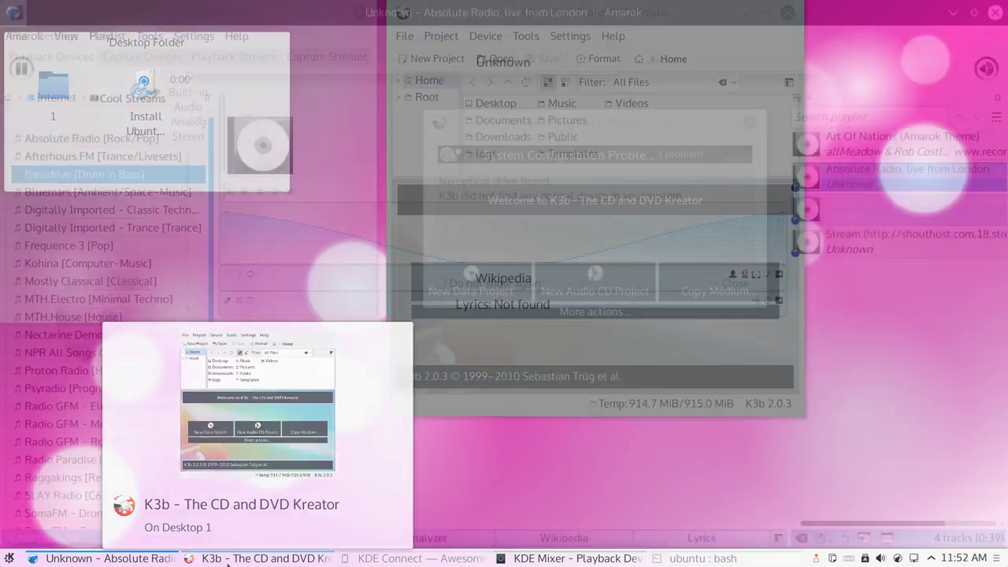
Step: Switch to K3b, dismiss the system configuration problem notice, and look over the home folders, selecting Videos
click(260, 558)
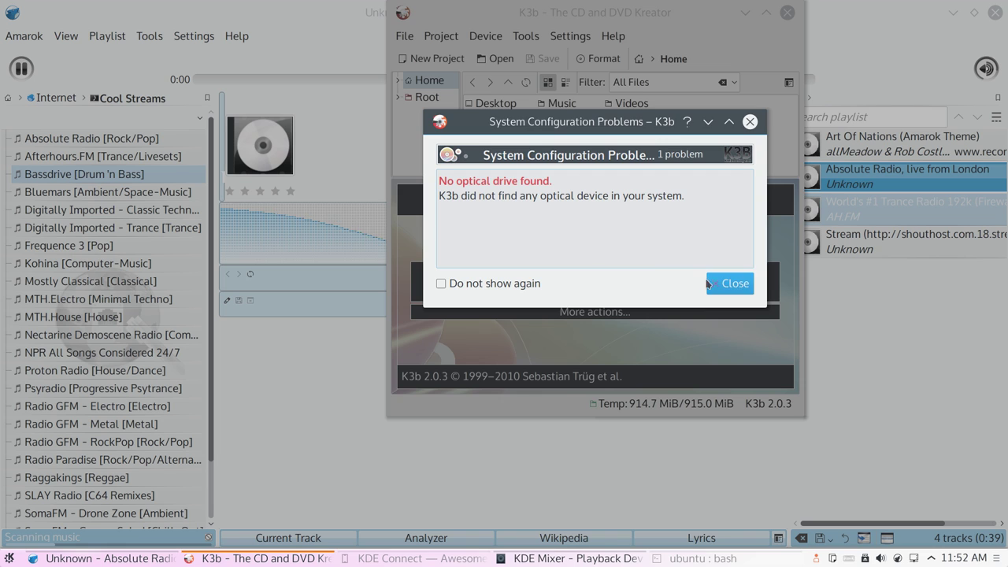
click(731, 283)
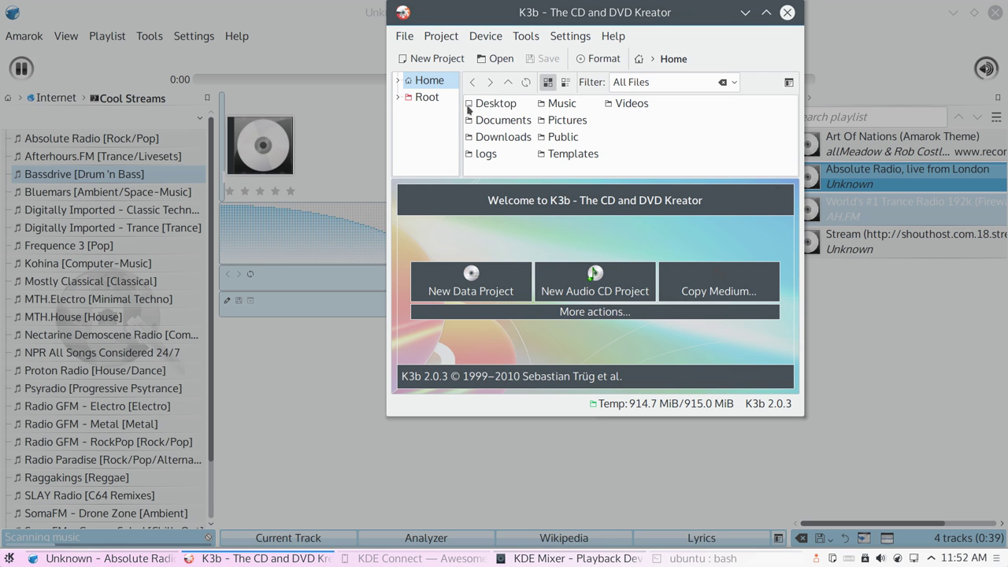
click(477, 107)
click(486, 154)
click(564, 139)
click(569, 103)
click(641, 104)
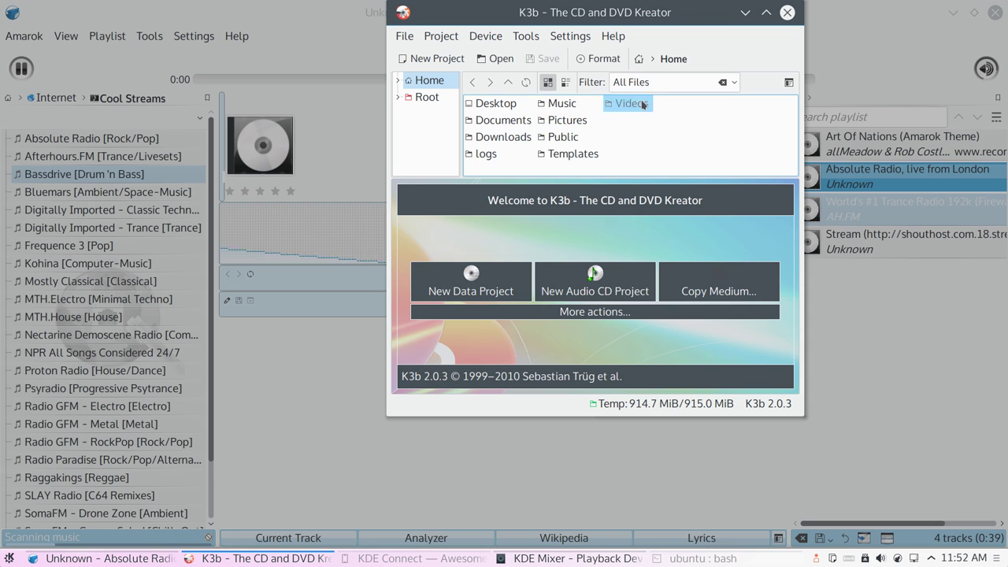
Step: Check K3b's help options and the About KDE information, including the Join KDE and Support KDE sections, and close it
click(614, 37)
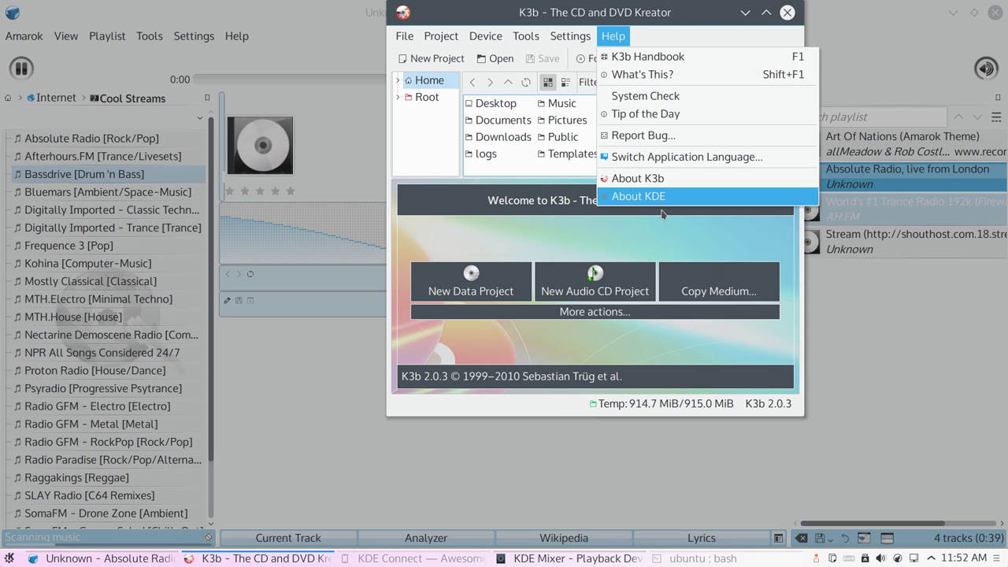
click(501, 223)
click(558, 313)
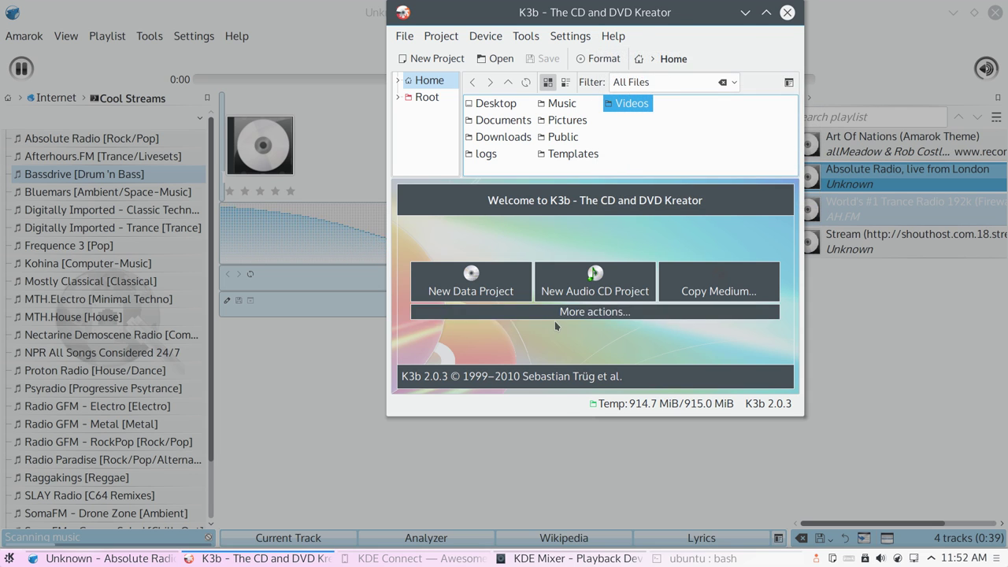
click(621, 44)
click(614, 37)
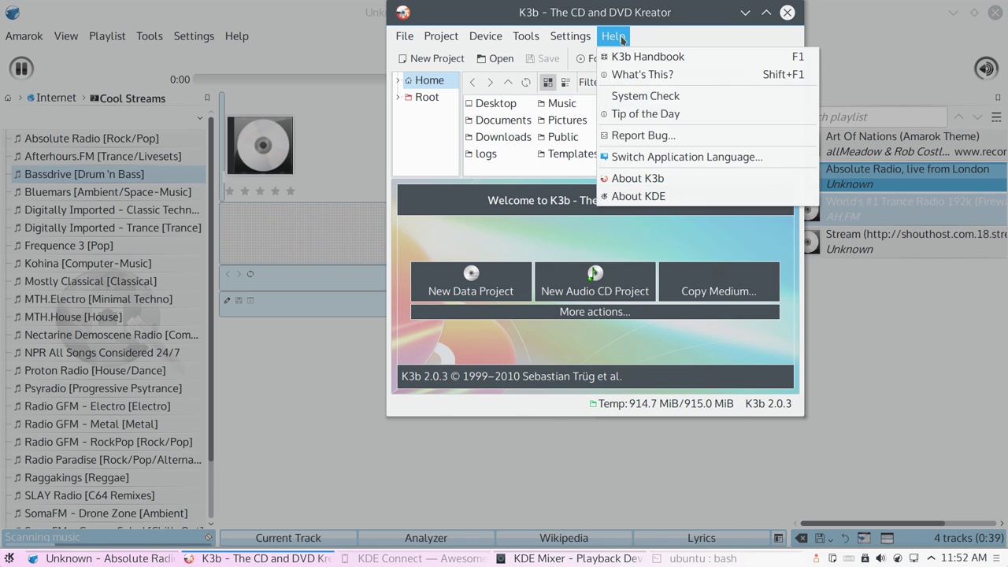
click(647, 195)
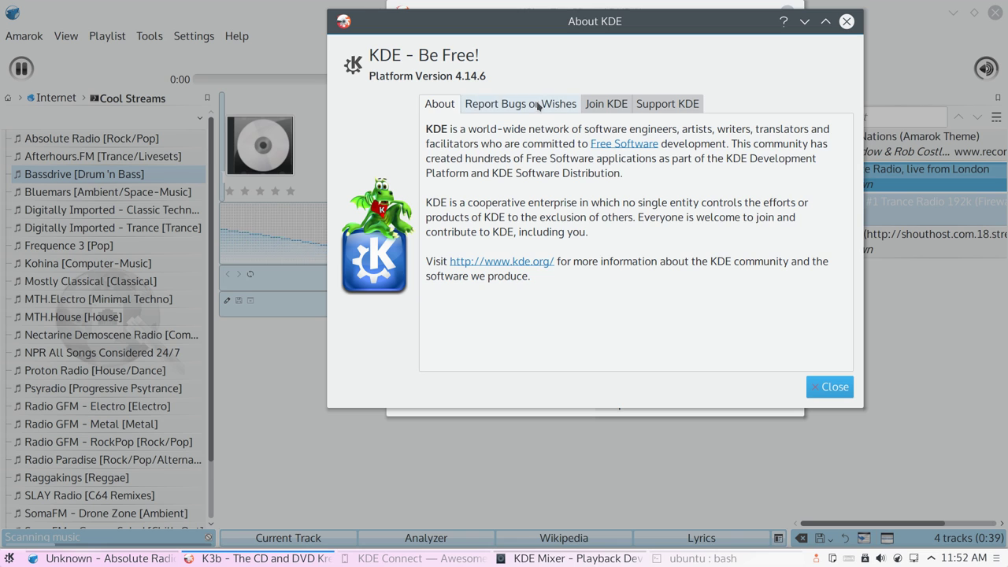
click(606, 104)
click(666, 106)
click(835, 387)
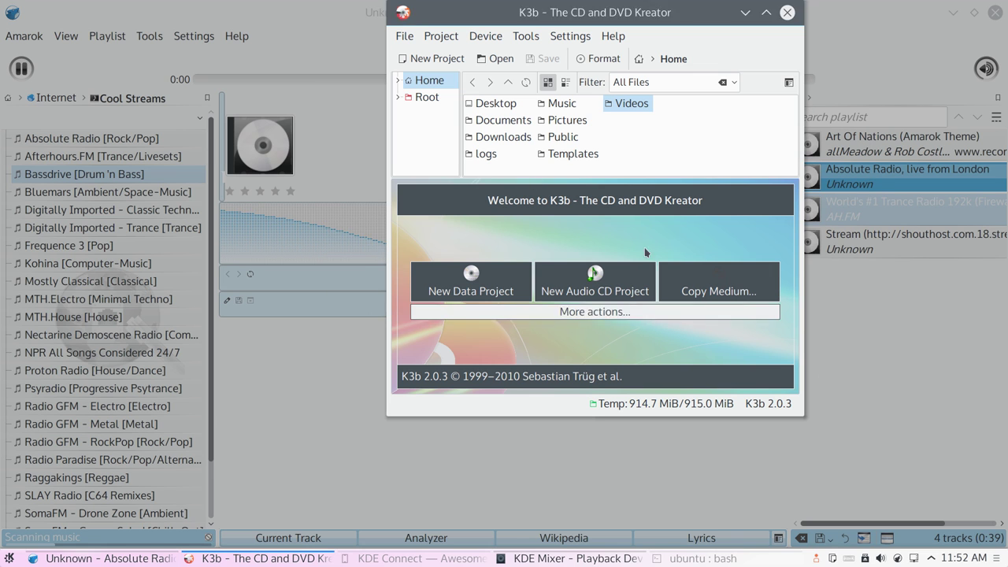
Step: Look through K3b's file, project and help commands and close K3b
click(405, 37)
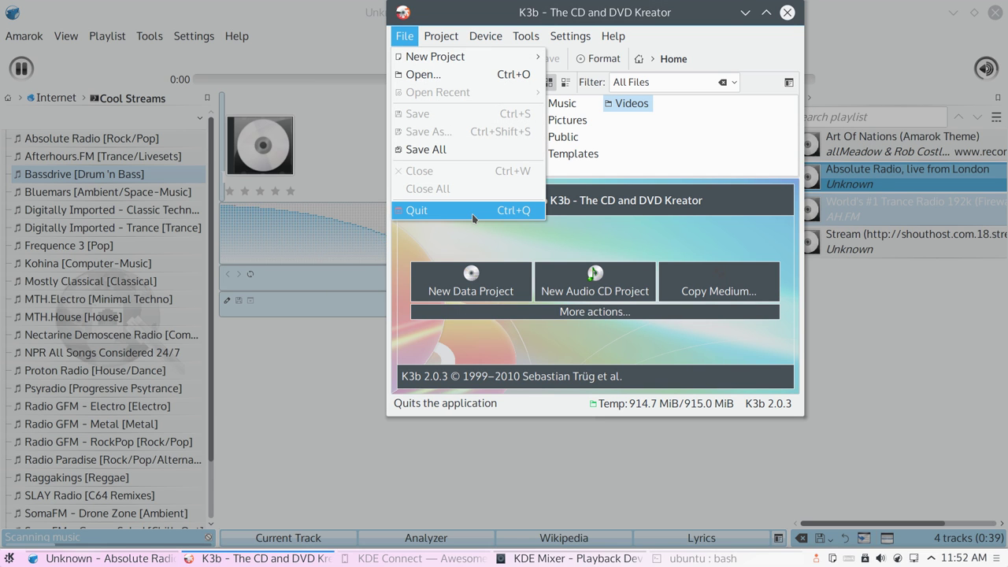
click(593, 241)
click(441, 37)
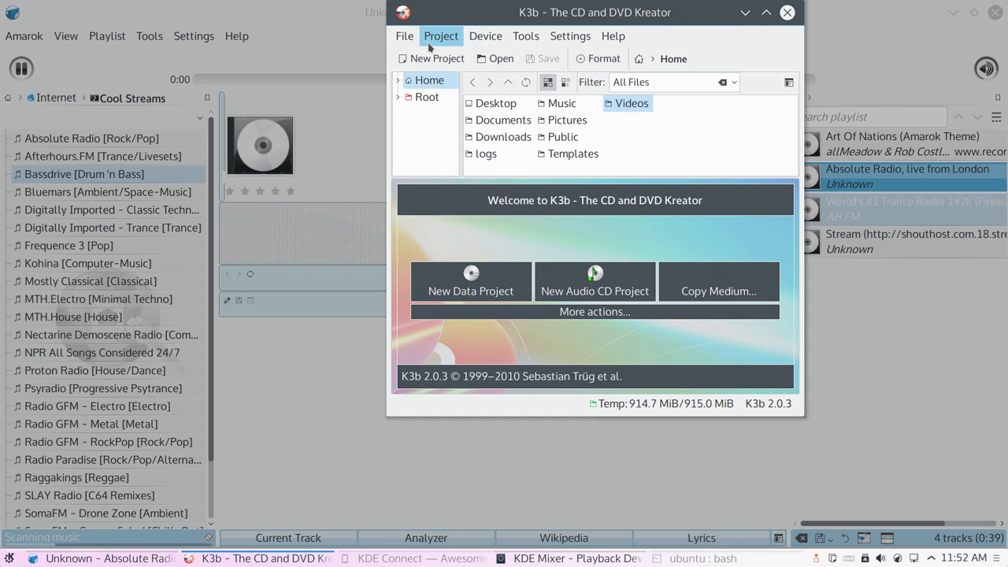
mouse_move(496, 43)
mouse_move(613, 36)
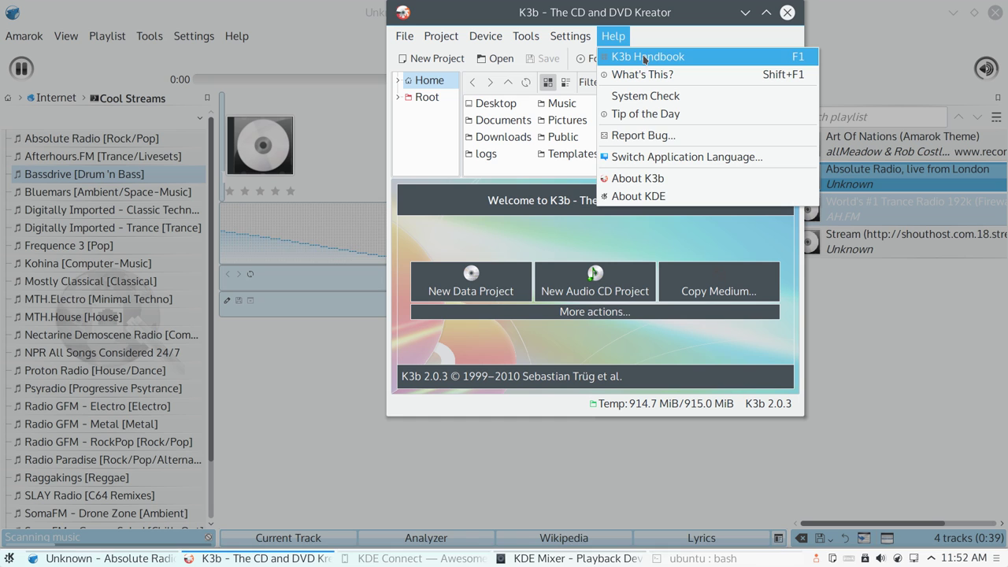
click(646, 236)
click(788, 12)
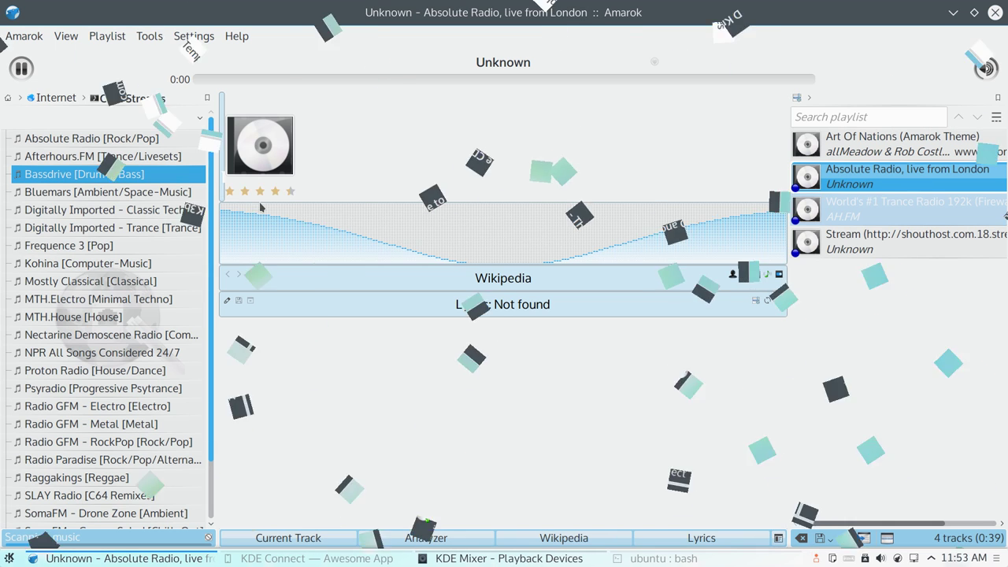
Step: Add the Bluemars [Ambient/Space-Music] and Frequence 3 [Pop] streams to Amarok's playlist
click(43, 197)
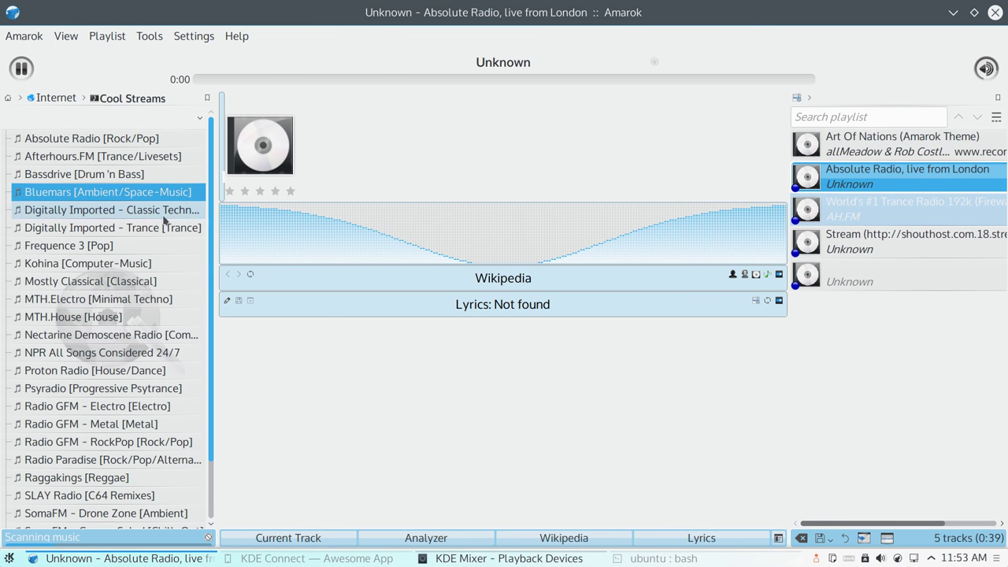
double_click(69, 194)
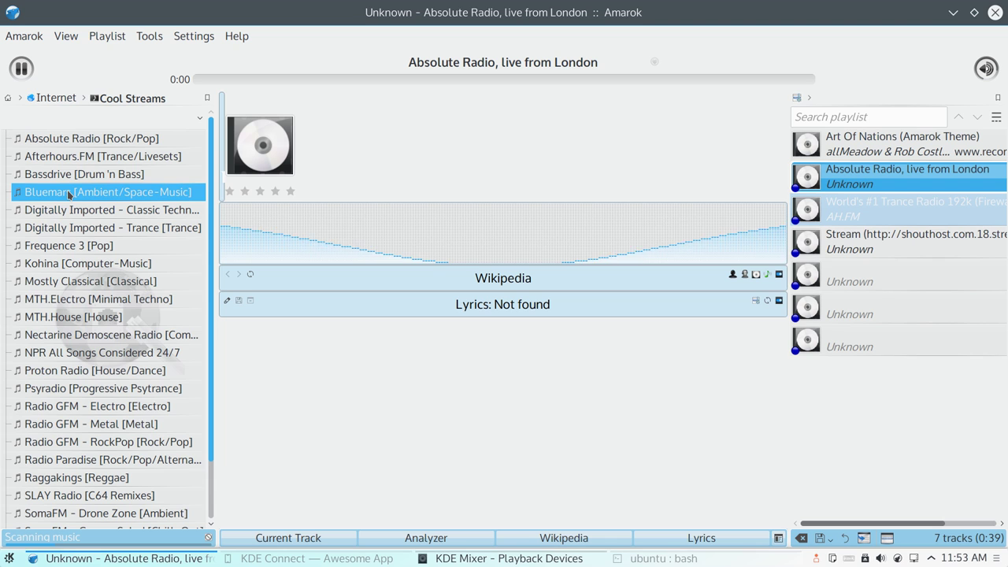
double_click(41, 249)
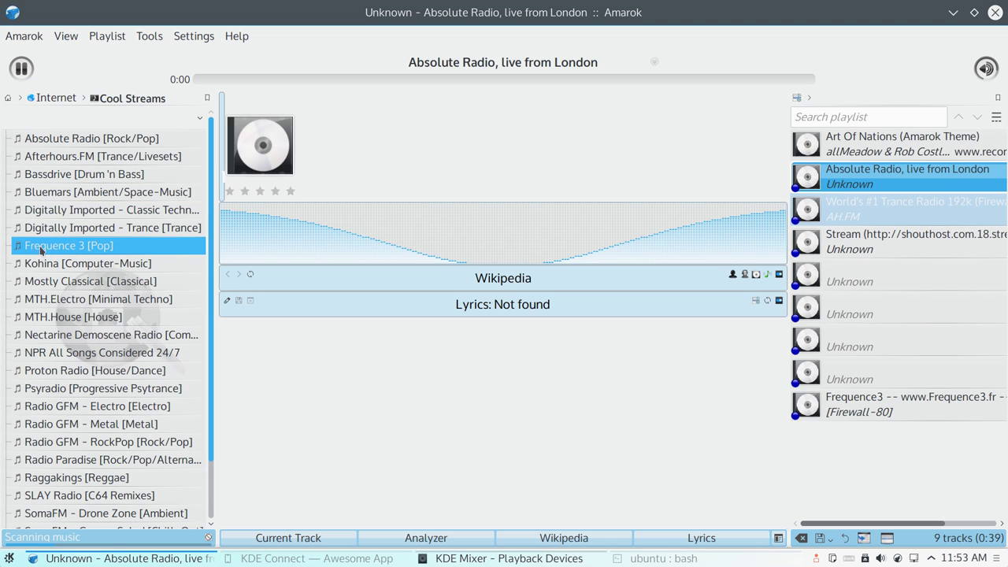
scroll(61, 249, down, 2)
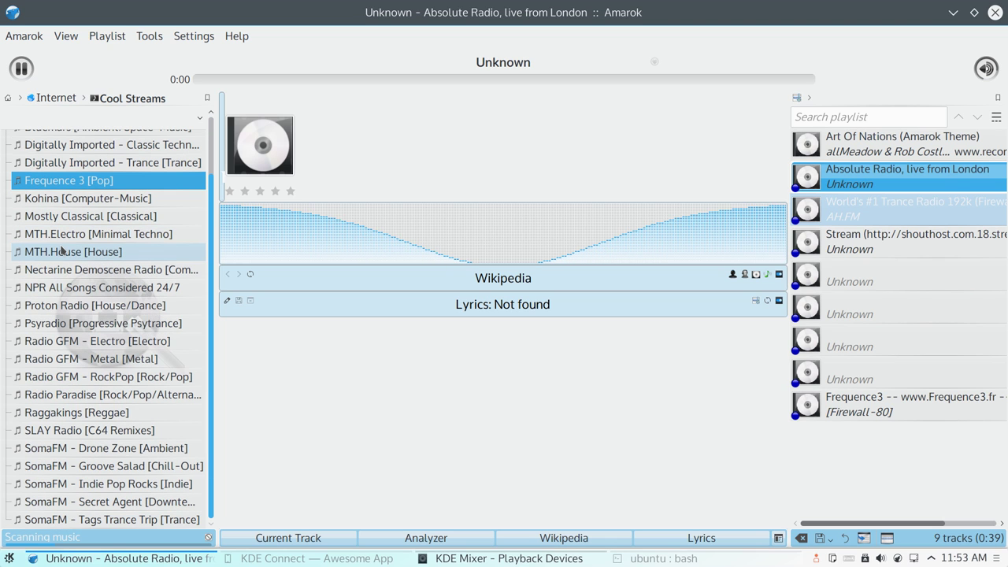
Step: Add the Radio GFM - RockPop and Radio Paradise streams to Amarok's playlist, and add Radio GFM - RockPop a second time
click(83, 381)
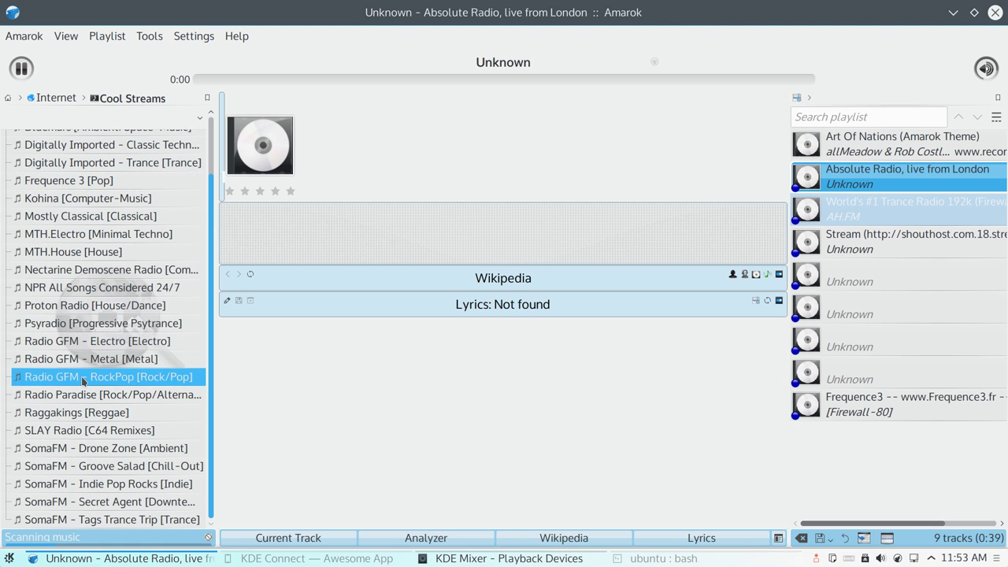
double_click(83, 382)
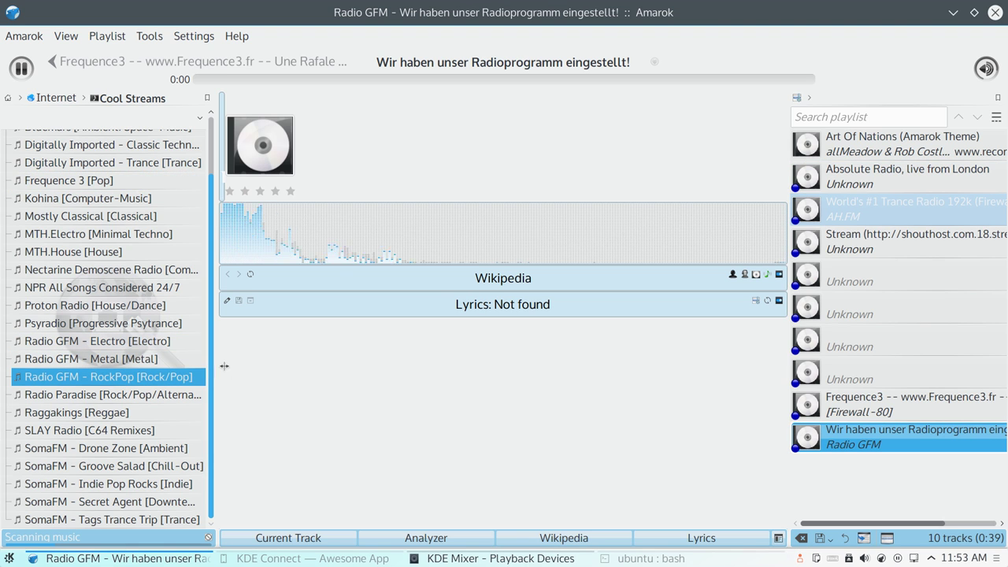
double_click(49, 395)
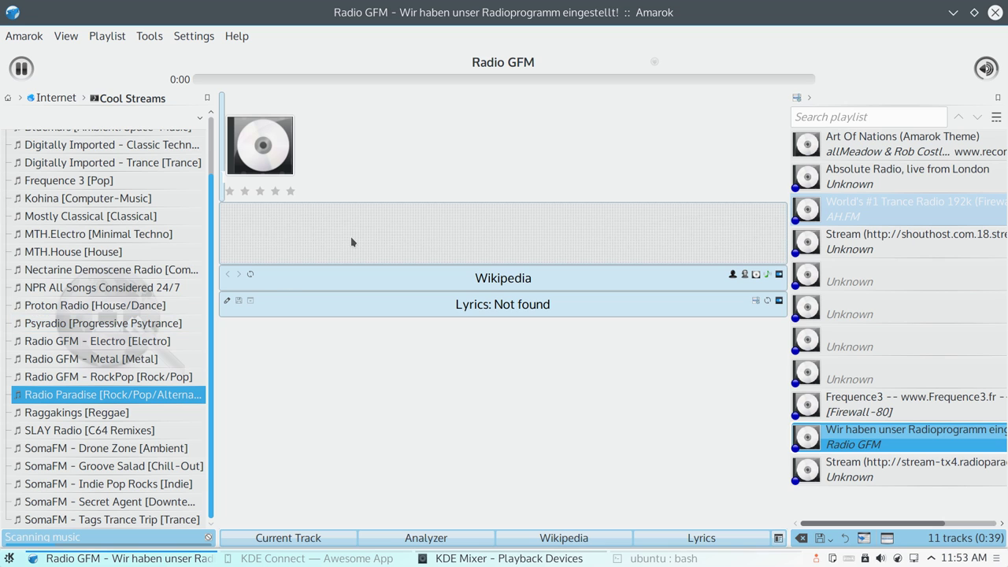
double_click(95, 376)
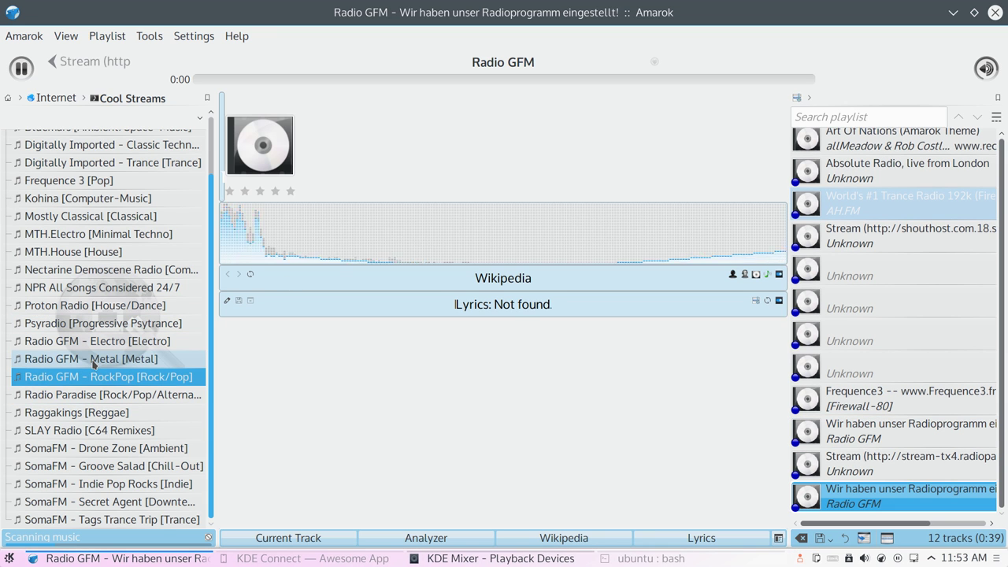
Step: Switch to KDE Mixer and look over its capture devices, playback streams, capture streams and playback devices
key(alt+Tab)
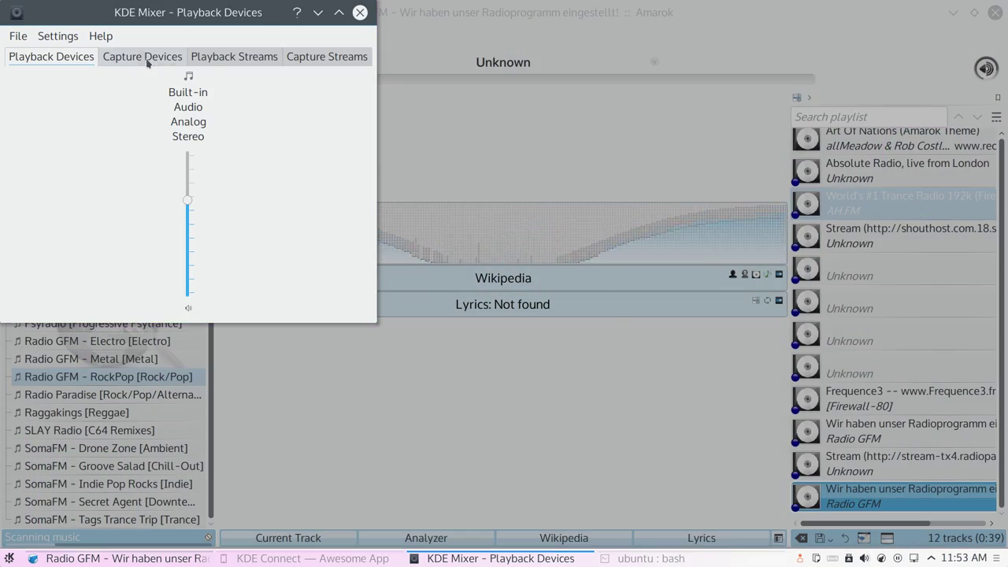
click(147, 61)
click(264, 62)
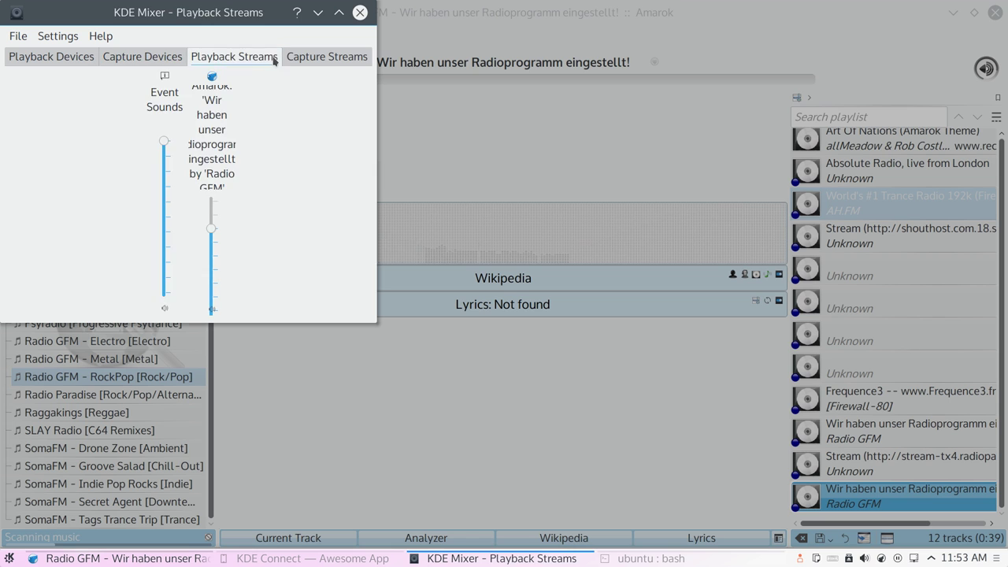
click(304, 59)
click(235, 58)
click(98, 61)
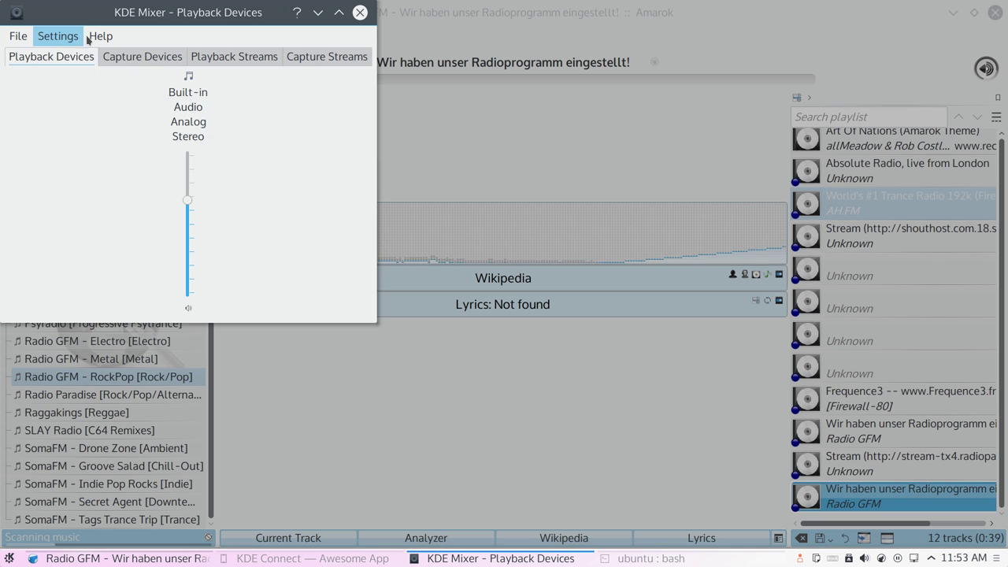
Step: Check the About KMix information and close the mixer
click(100, 36)
click(126, 161)
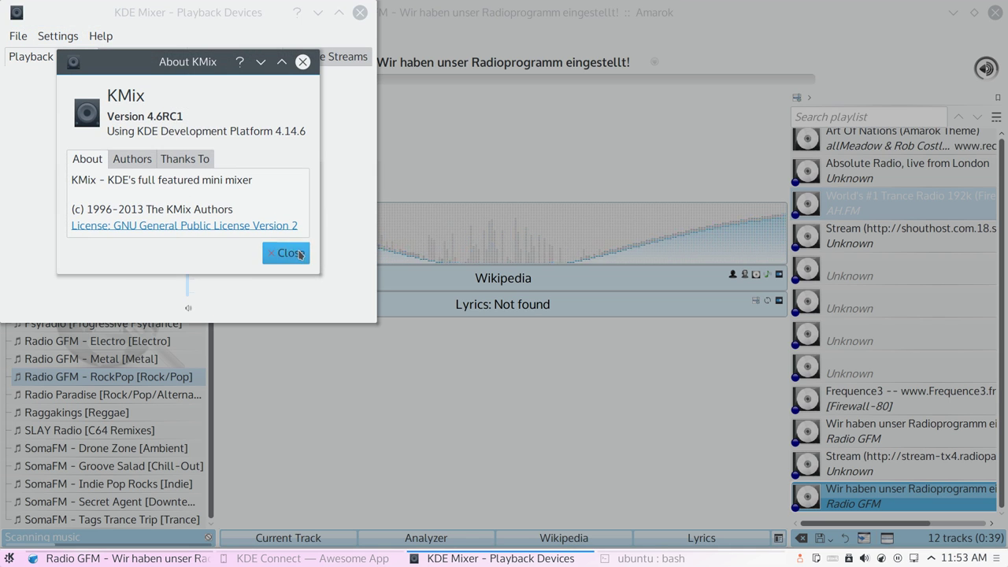
click(290, 253)
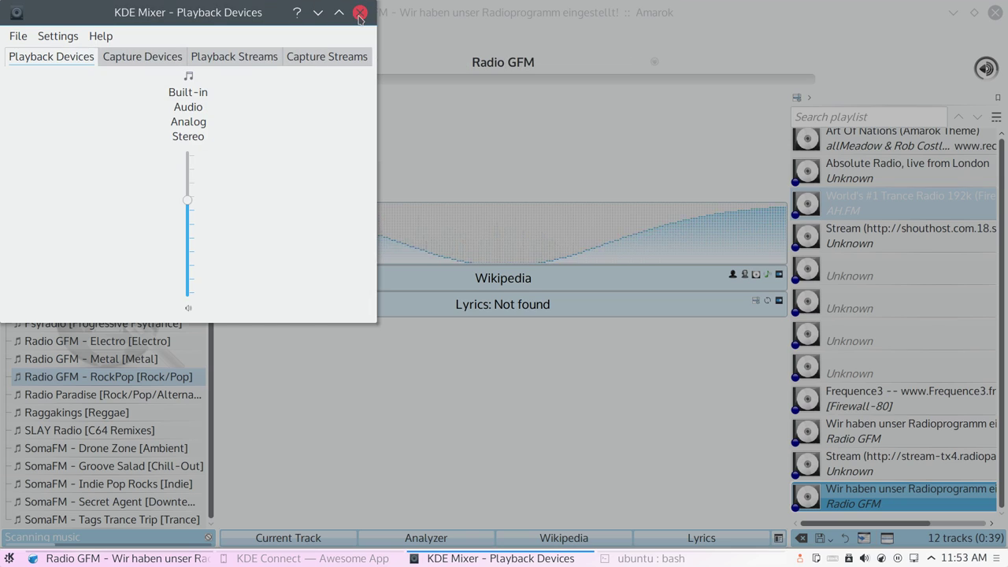
click(360, 14)
Step: Check the About Amarok information, including its authors, donors and contributors, and close it
click(236, 37)
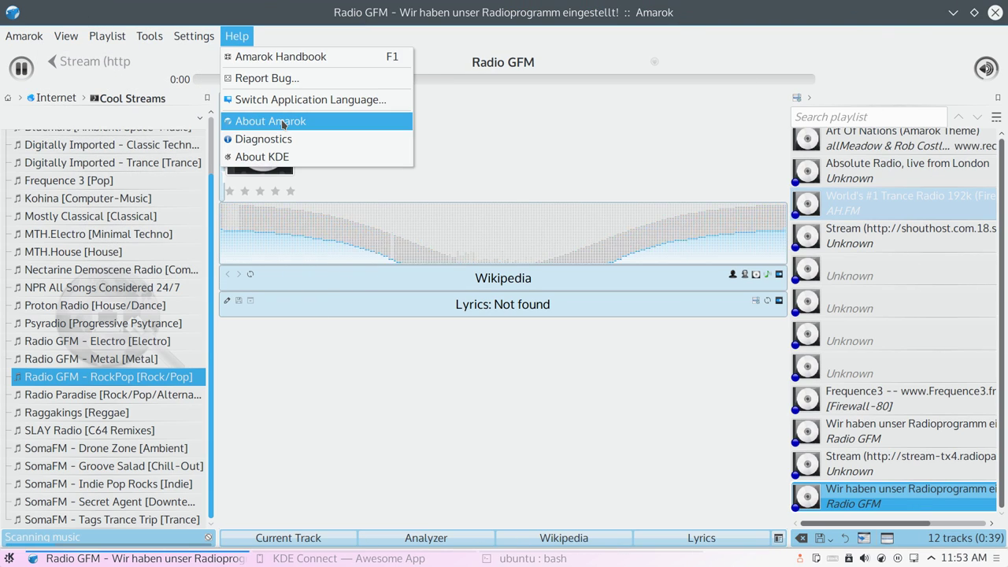
click(282, 122)
click(360, 186)
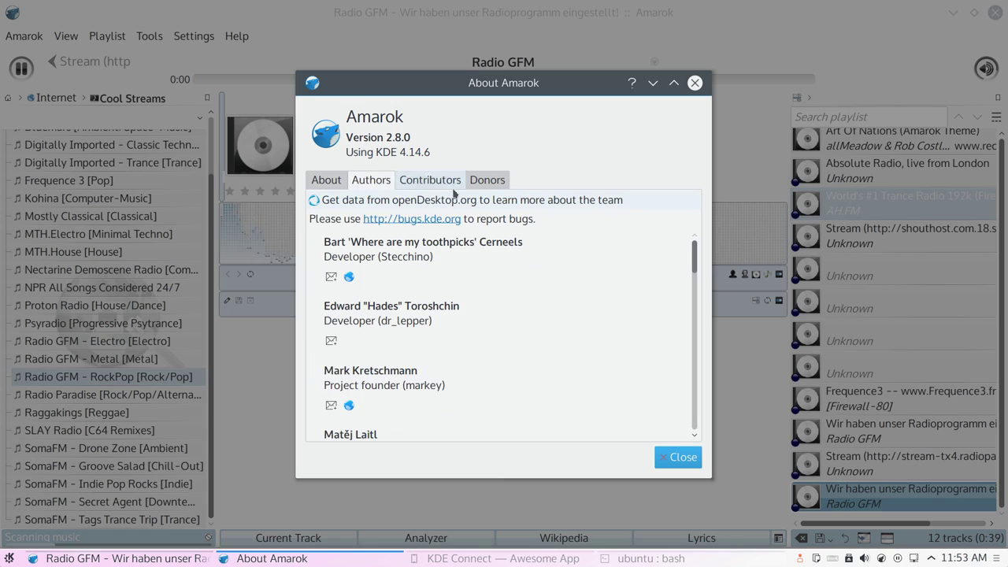
click(486, 180)
click(430, 180)
click(328, 183)
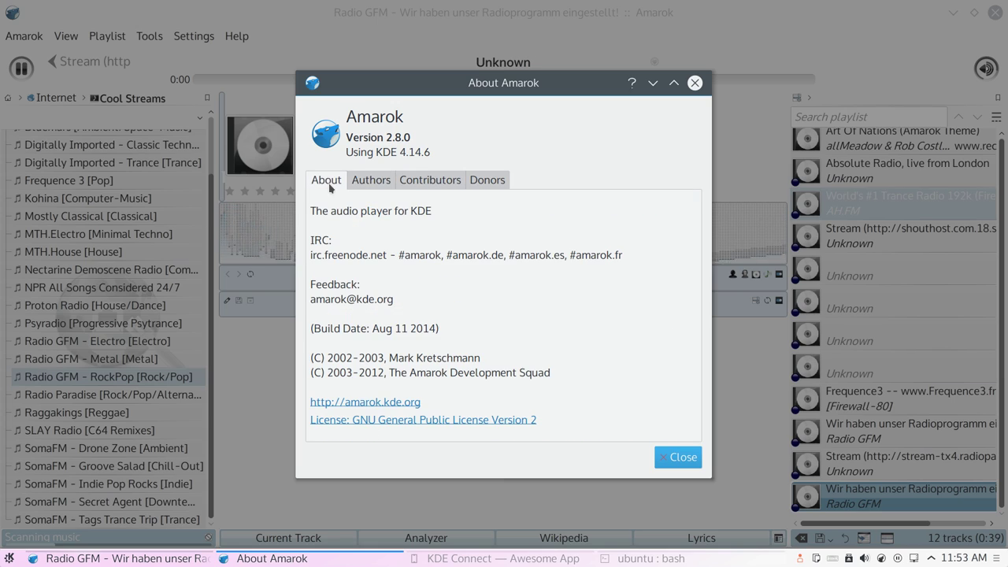
click(664, 459)
click(44, 36)
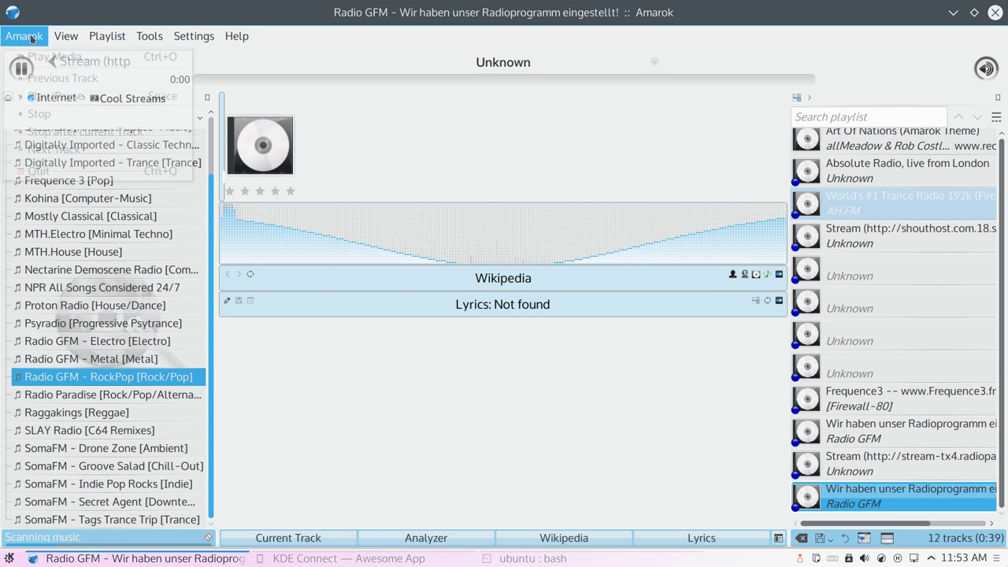
mouse_move(66, 36)
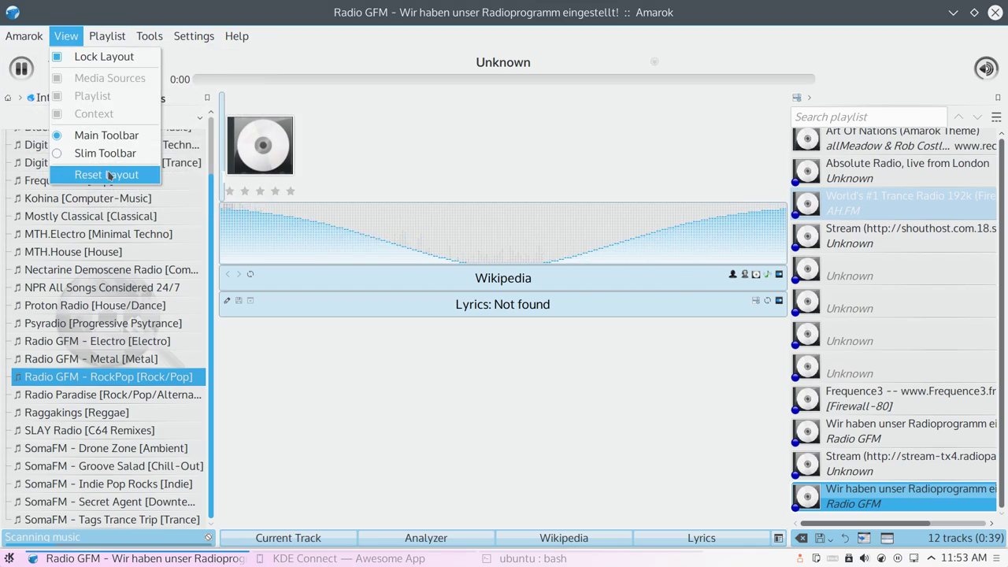
key(alt+Tab)
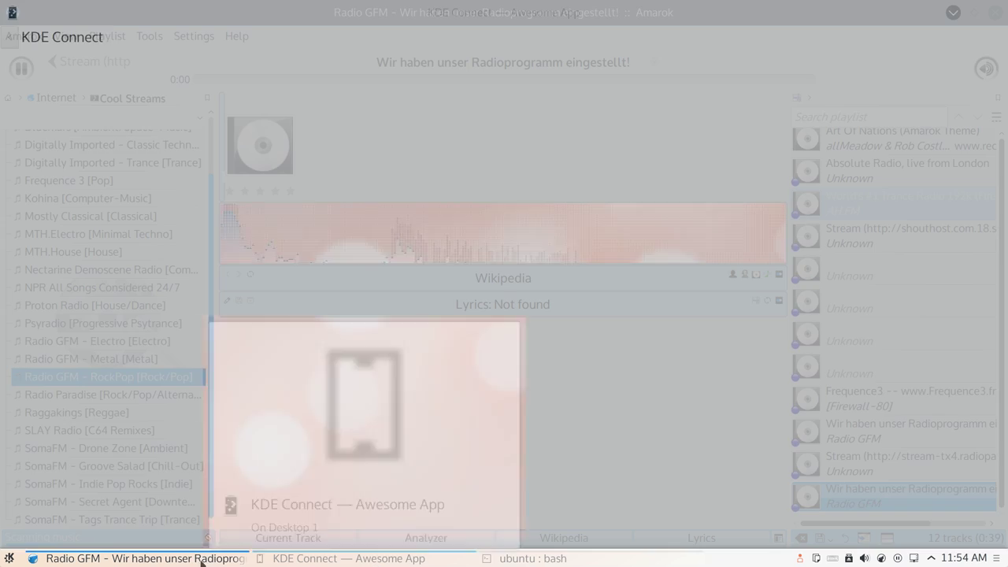
mouse_move(197, 561)
click(9, 559)
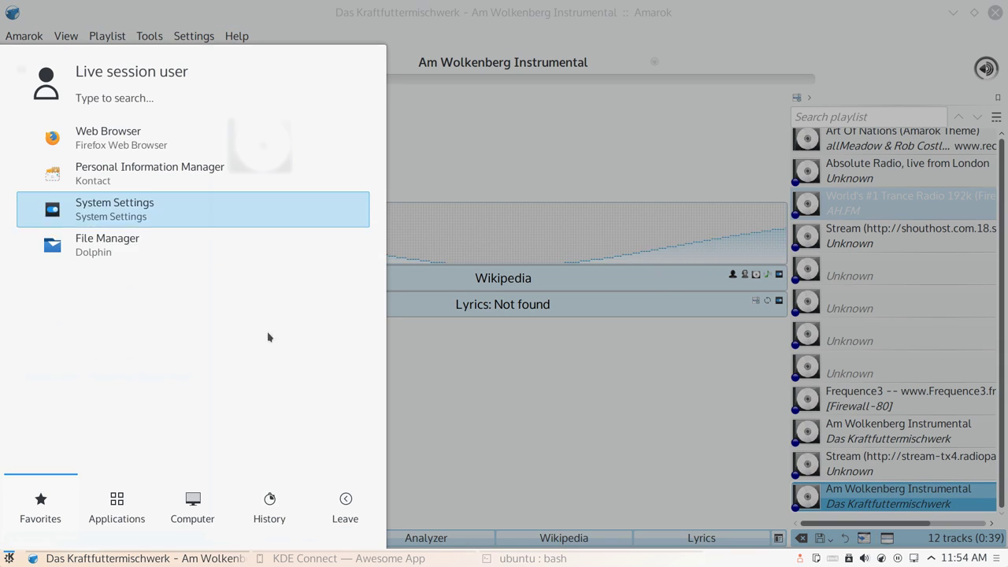
click(452, 392)
Step: Restore Amarok to a smaller window, add the MTH.Electro stream to the playlist, and move the window higher on the desktop
double_click(394, 54)
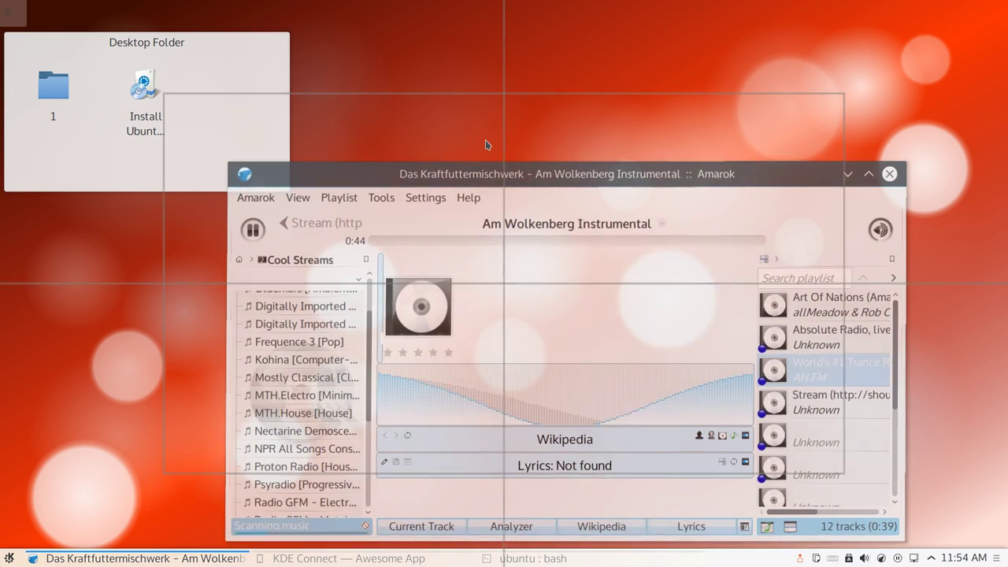
double_click(297, 396)
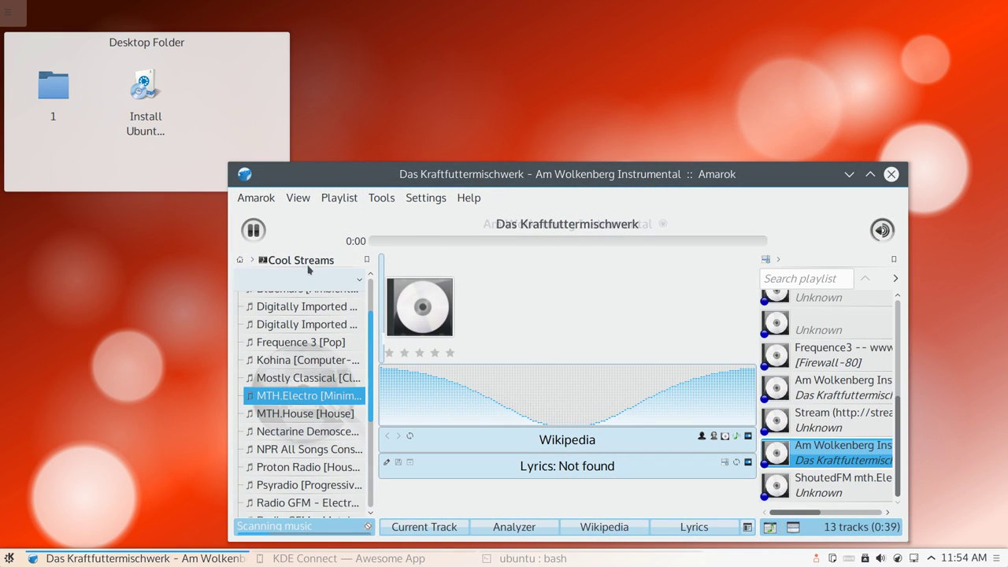
drag(446, 179, 442, 83)
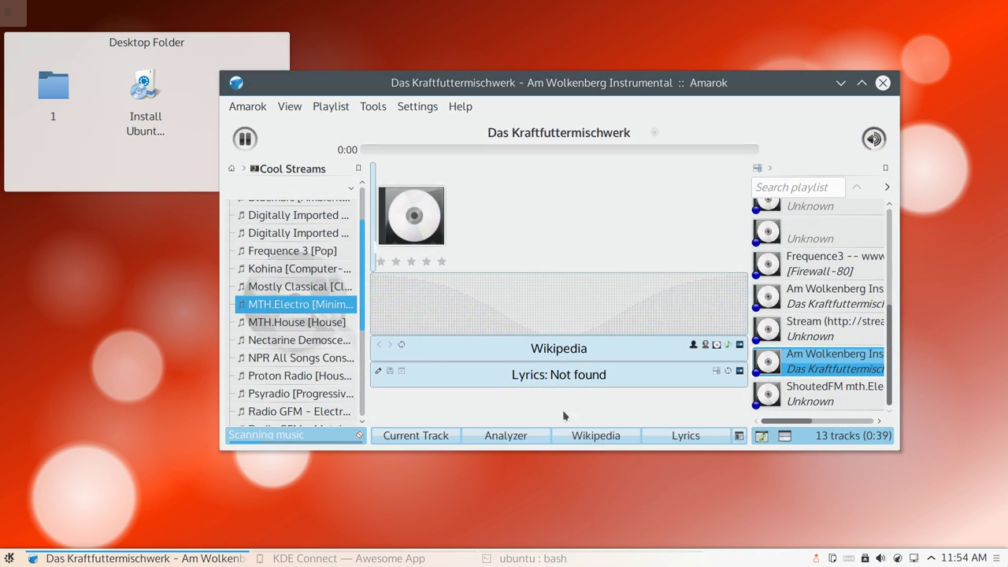
Step: Add the SomaFM Drone Zone, SLAY Radio, SomaFM Indie Pop Rocks and Radio GFM - RockPop streams to the playlist
click(289, 344)
scroll(299, 337, down, 3)
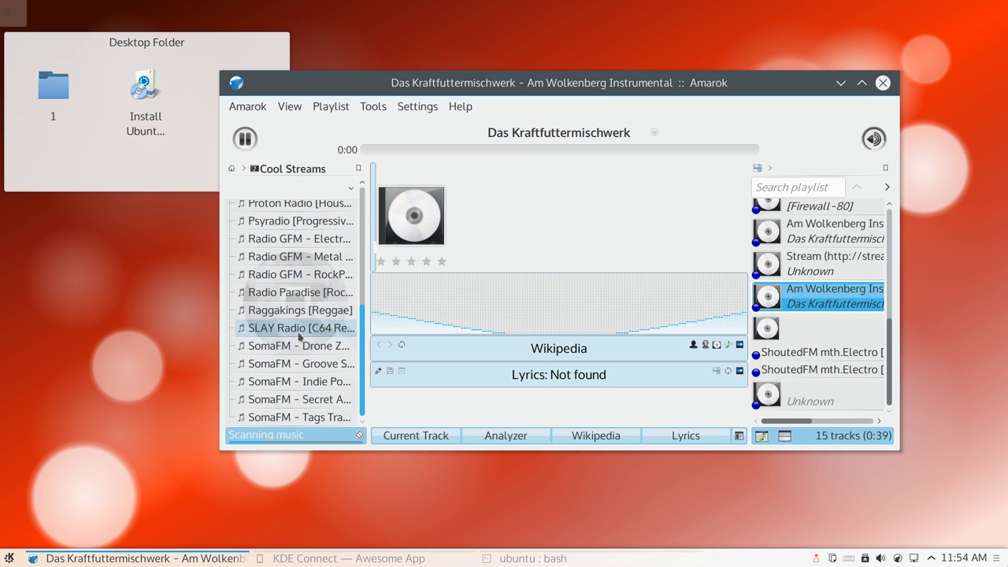
double_click(298, 345)
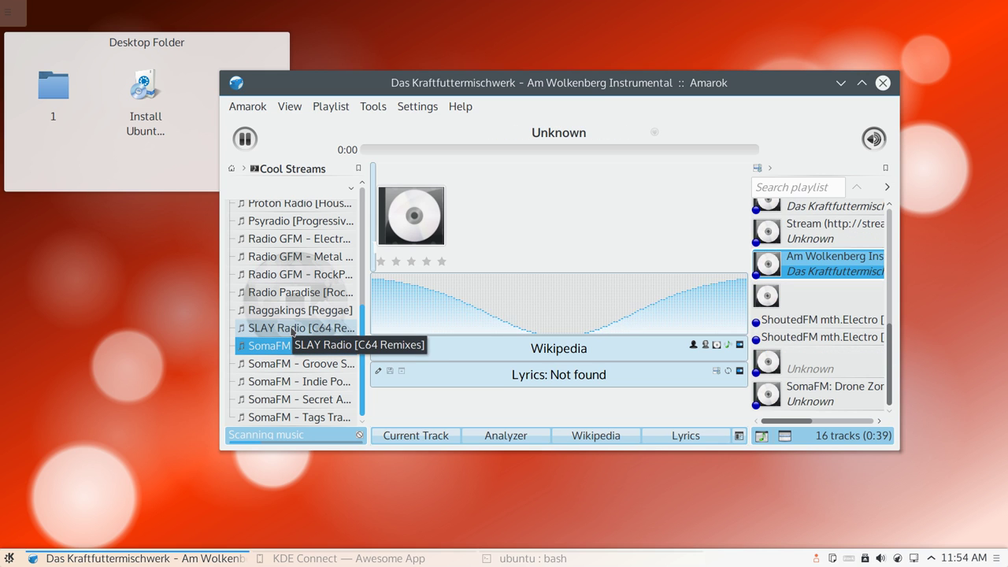
double_click(291, 329)
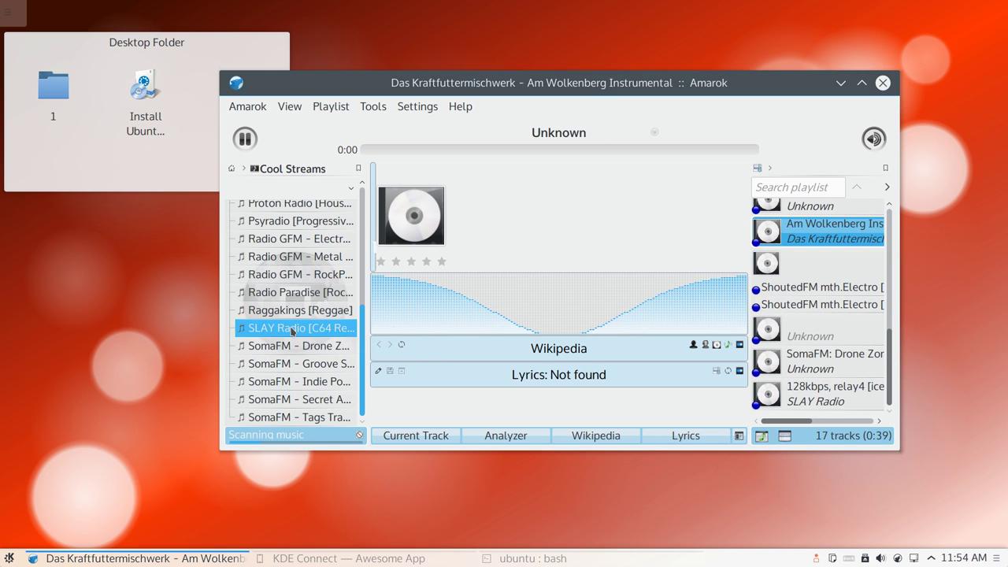
double_click(321, 383)
double_click(308, 282)
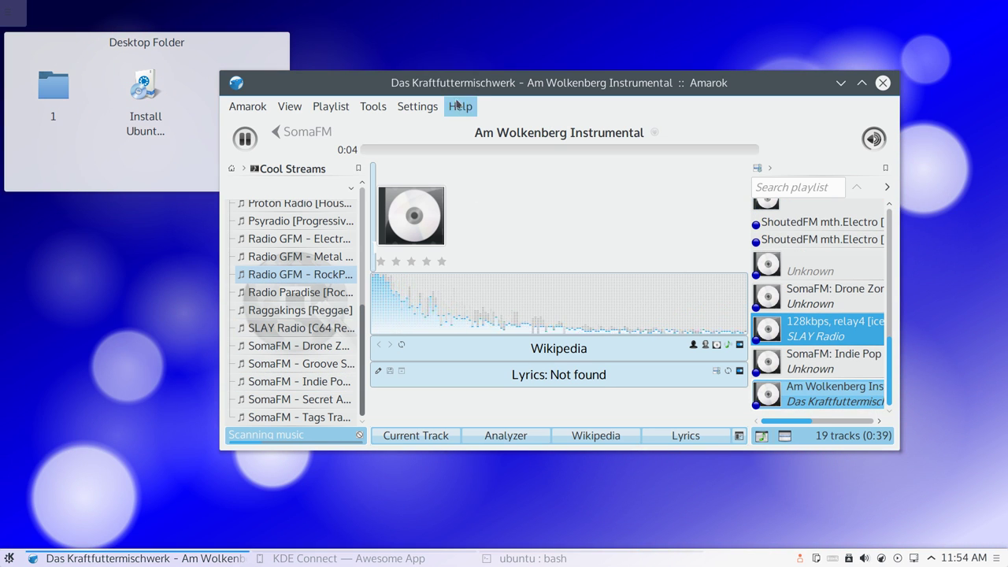
Step: Open Amarok's equalizer, activate it and choose the Dance preset
mouse_move(449, 106)
mouse_down()
mouse_move(431, 453)
mouse_move(443, 103)
mouse_up()
click(412, 104)
mouse_move(367, 104)
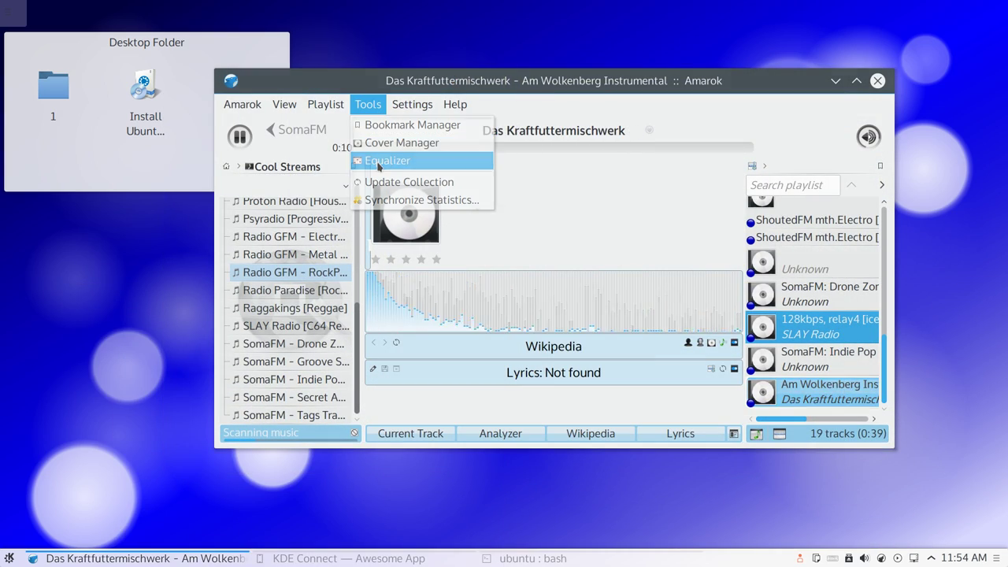
click(381, 160)
click(368, 157)
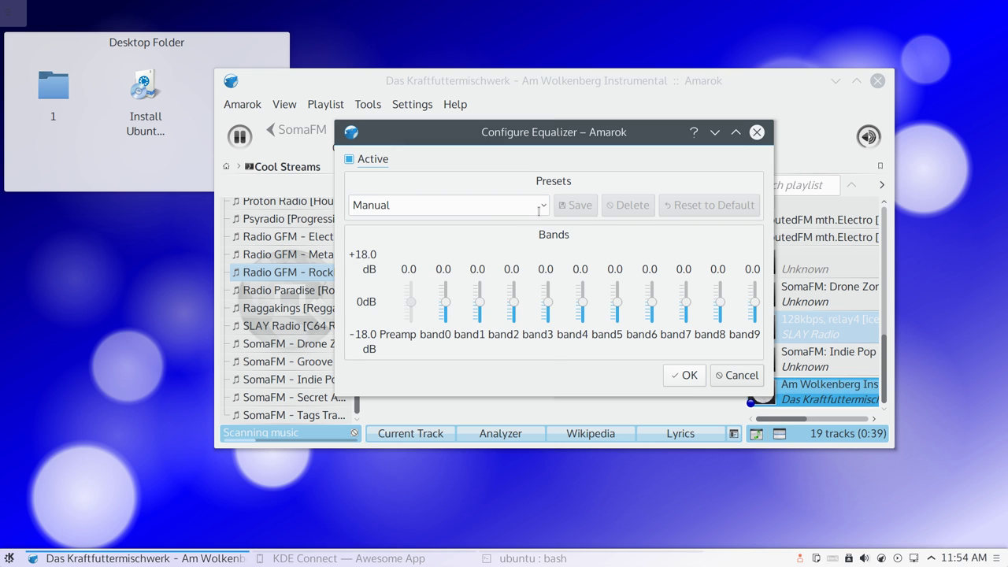
click(539, 206)
click(489, 278)
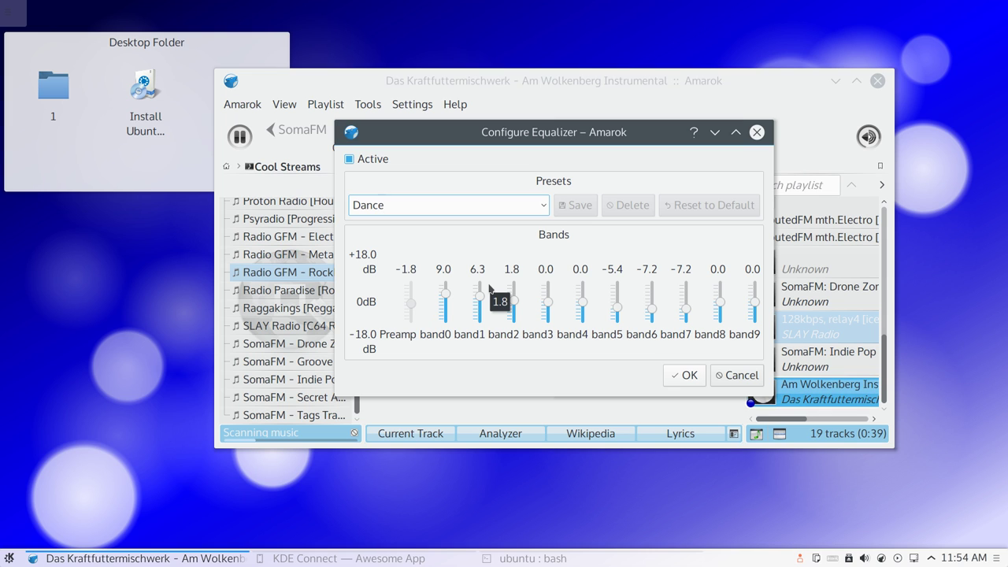
Step: Raise the equalizer's band2 to 2.3 dB, look through the available presets and cancel the equalizer changes
key(XF86AudioLowerVolume)
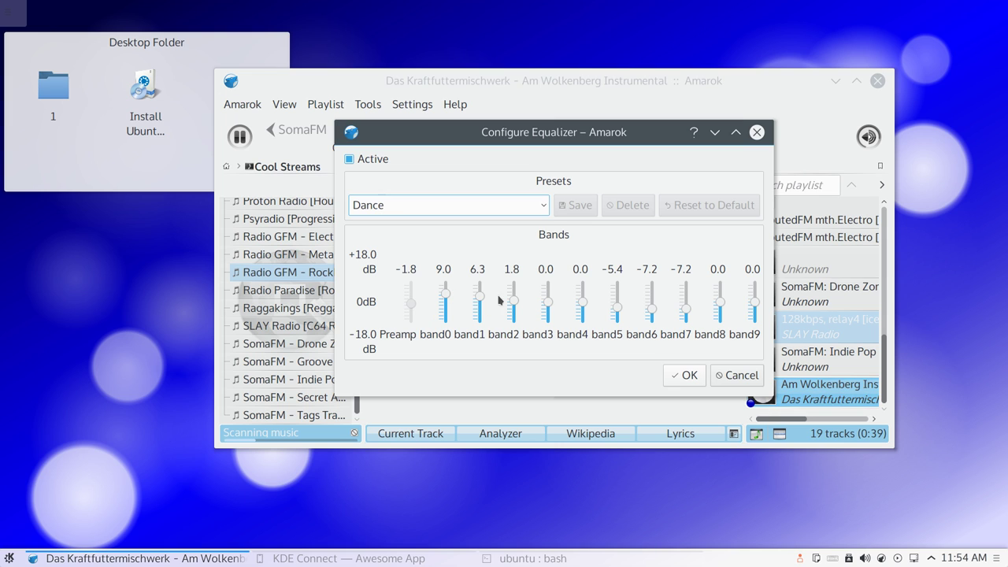
drag(513, 303, 517, 295)
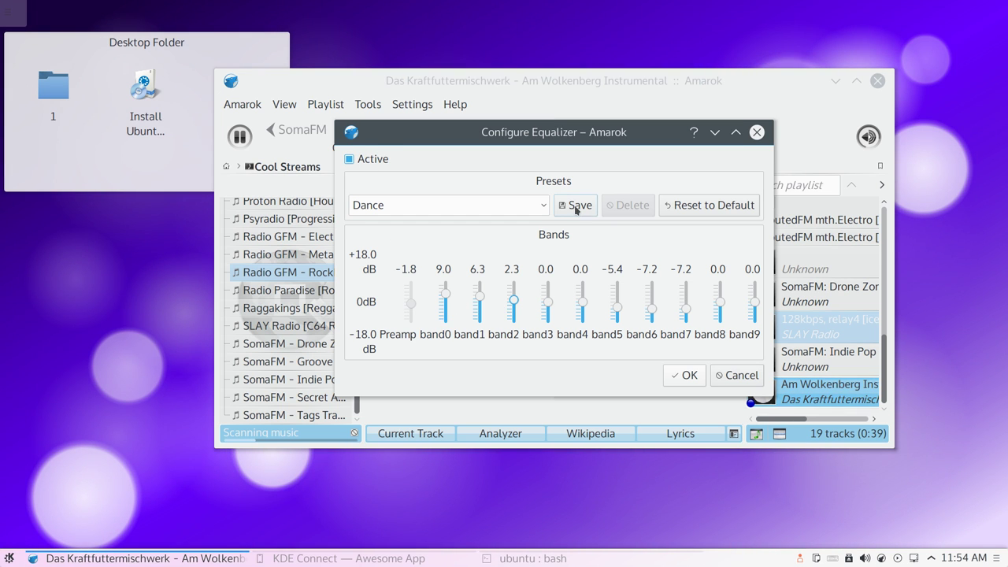
click(547, 208)
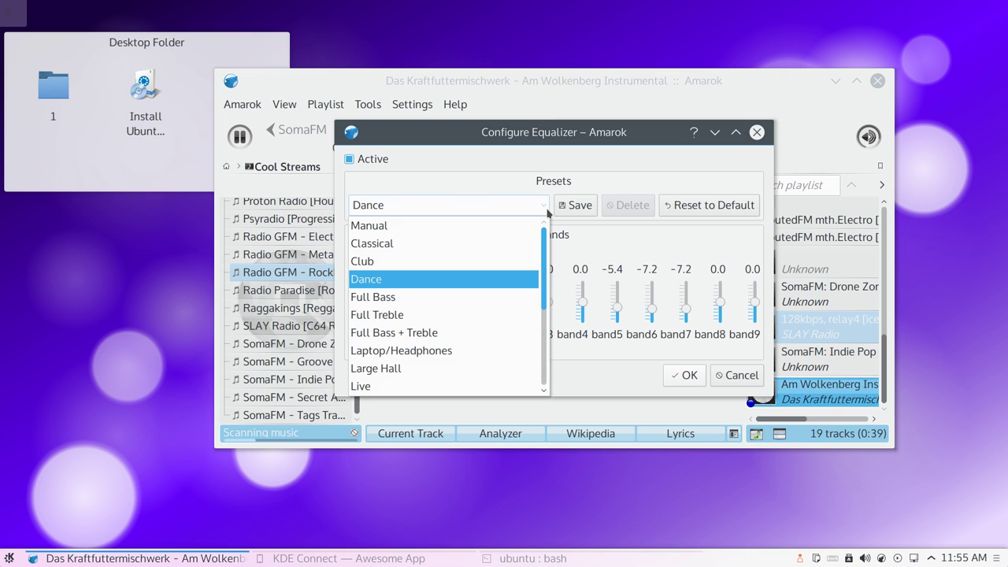
click(547, 211)
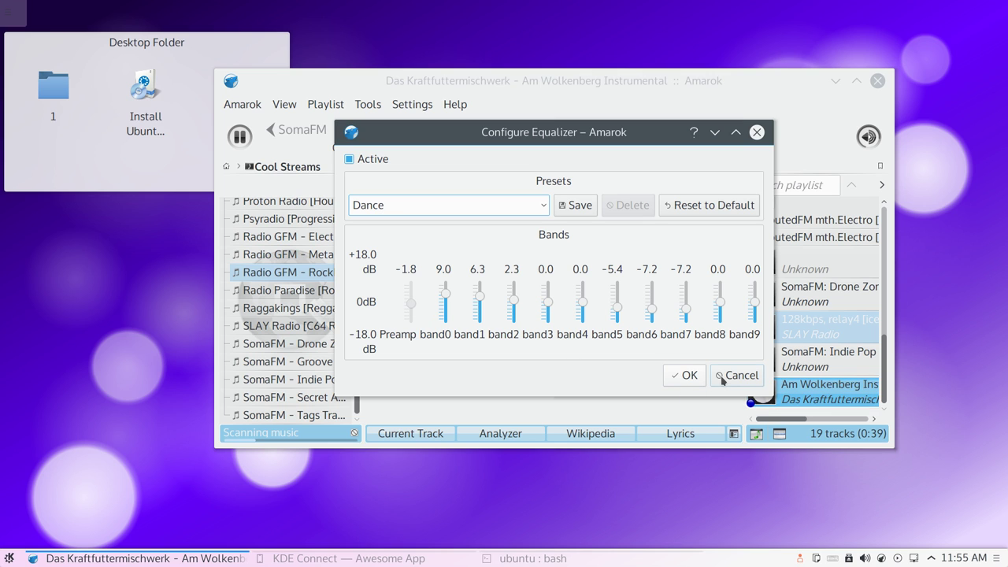
click(545, 209)
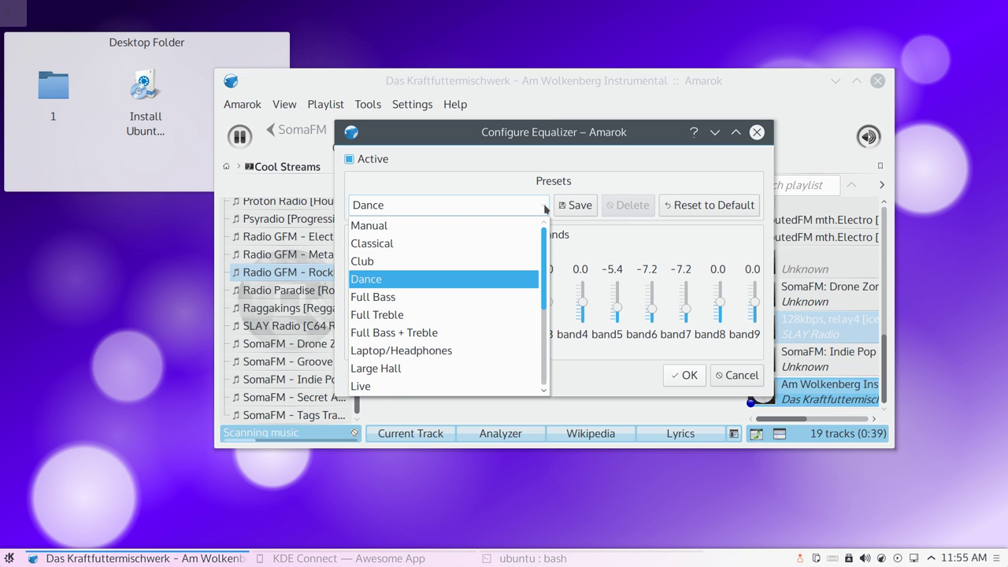
scroll(459, 318, down, 3)
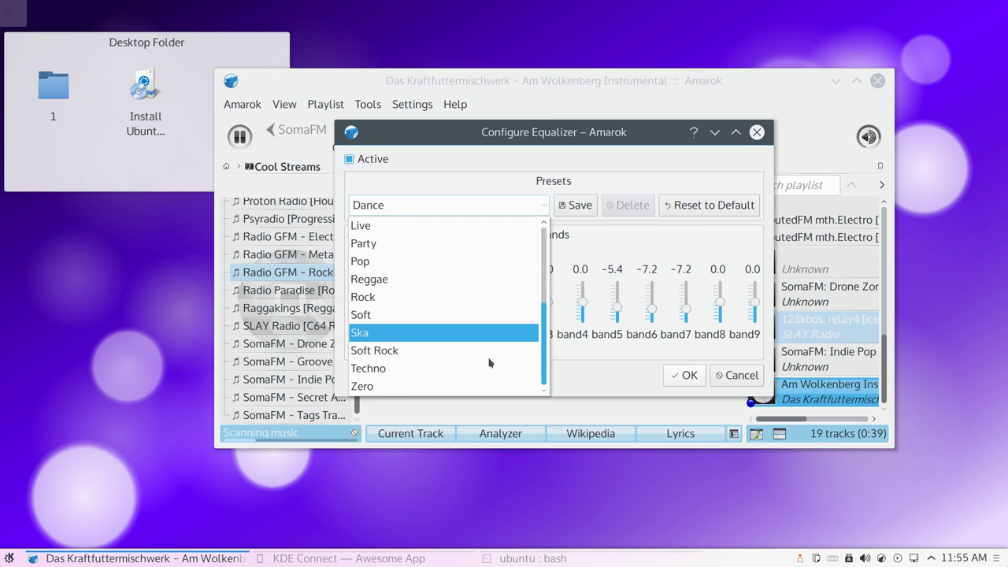
click(585, 403)
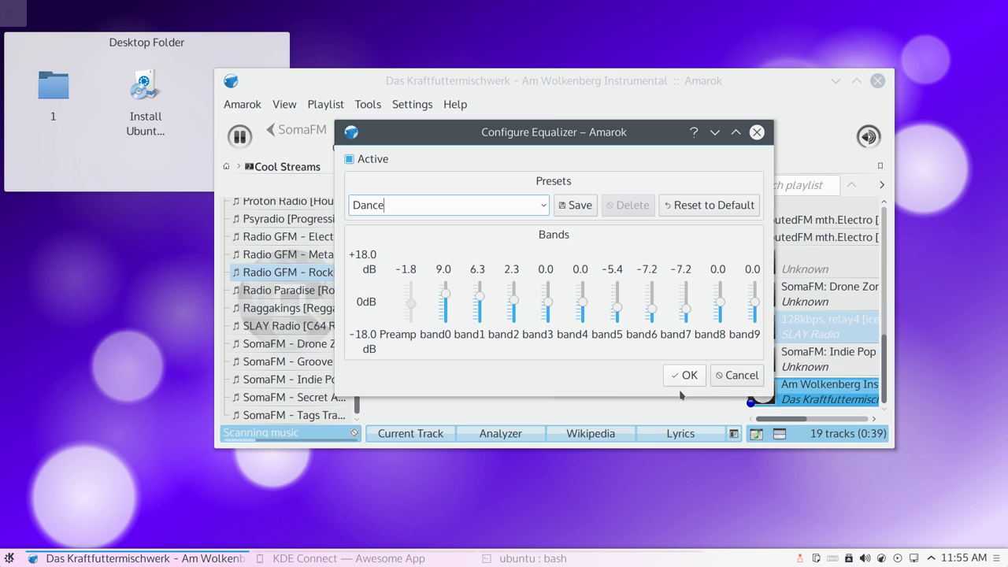
click(727, 379)
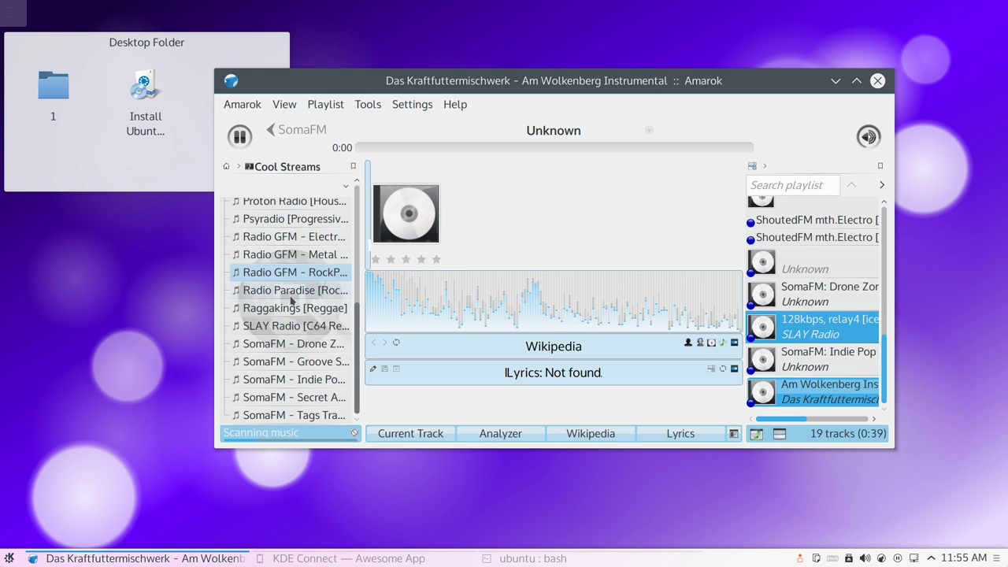
click(325, 104)
mouse_move(368, 104)
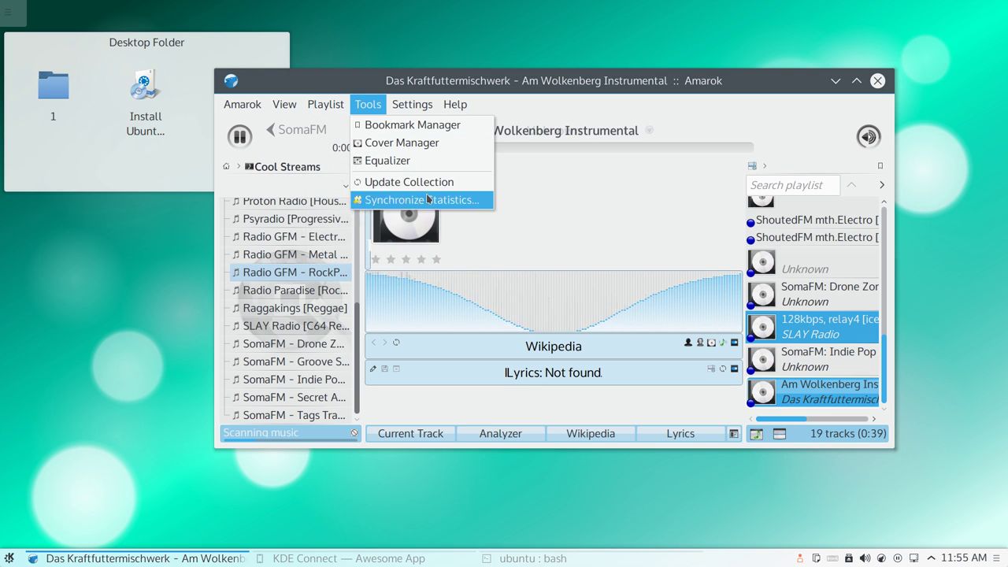
Step: Reopen Amarok's equalizer, activate it, choose the Full Bass preset and apply the settings
click(418, 162)
click(349, 159)
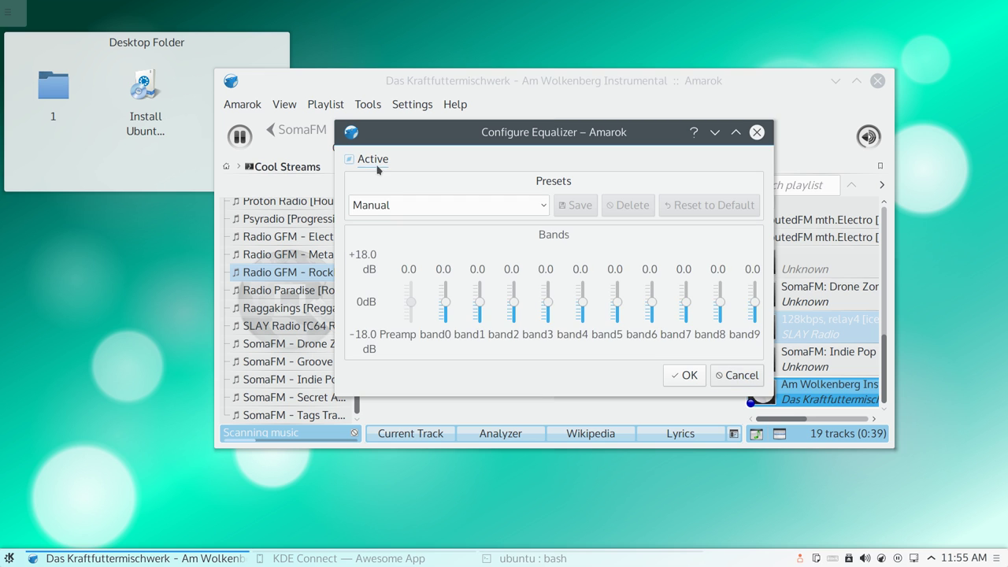
click(548, 205)
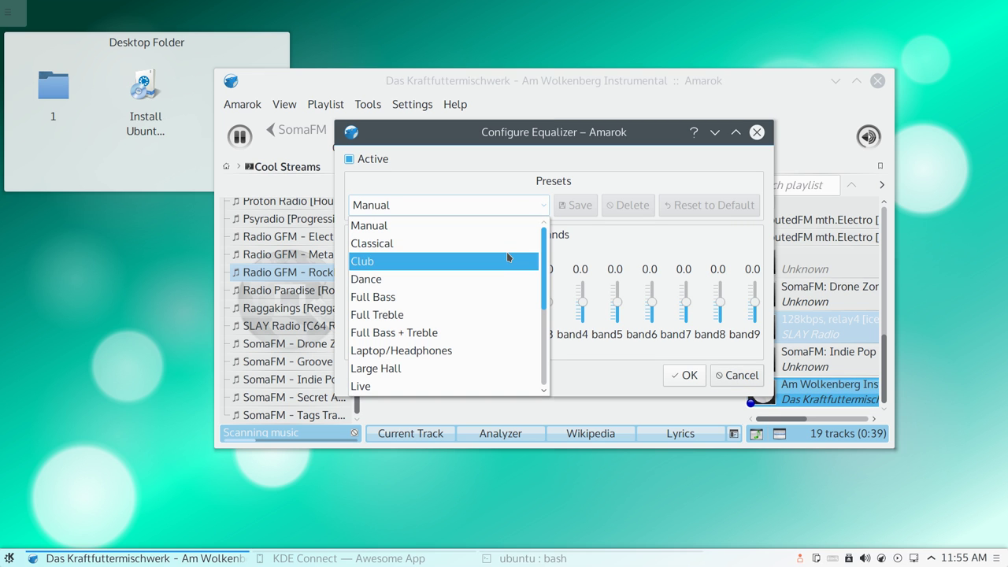
click(500, 298)
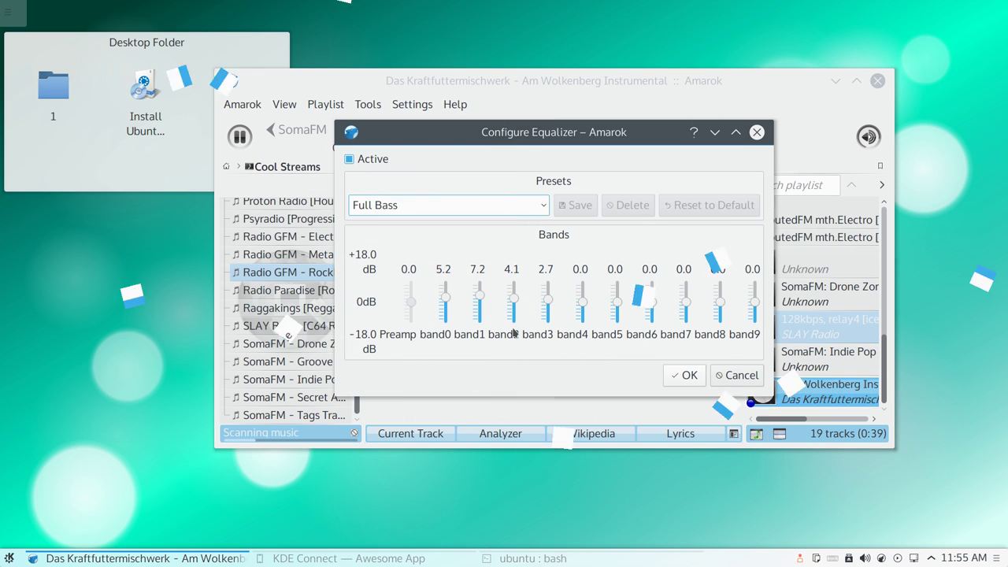
click(687, 376)
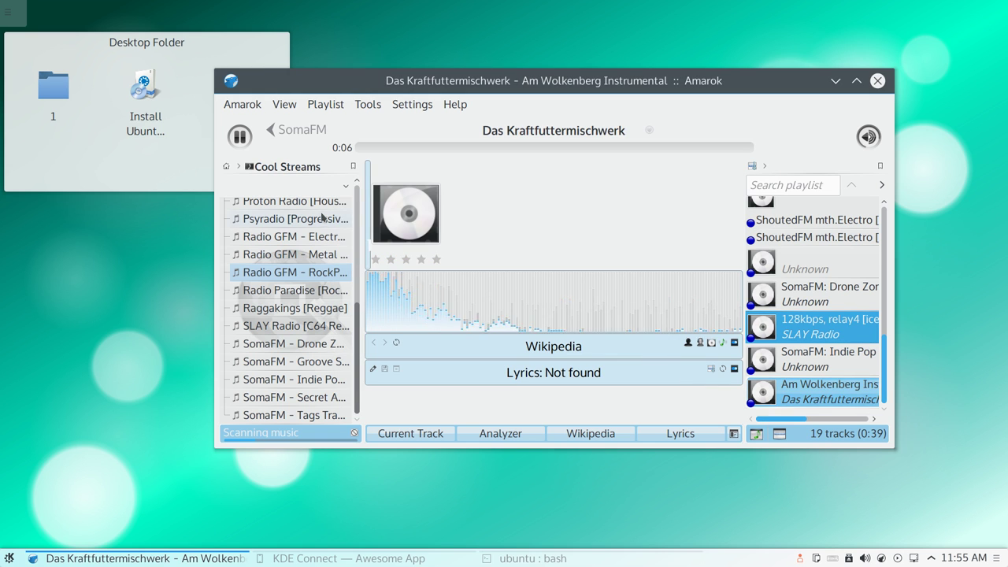
Step: Look through Amarok's commands and browse the Network, Root, Trash, hard drive and Home places in the Play Media dialog, then close it
click(469, 110)
mouse_move(369, 106)
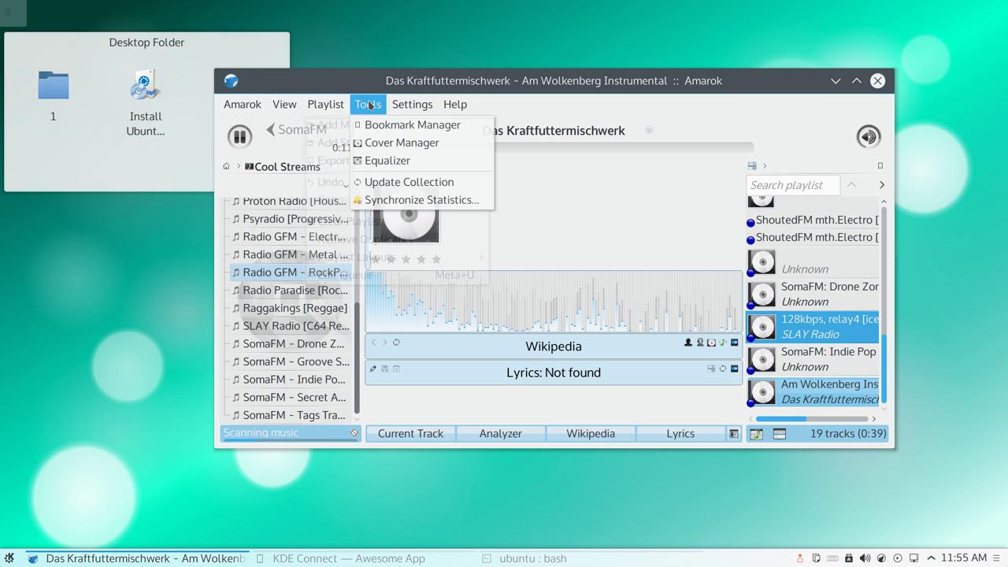
mouse_move(288, 99)
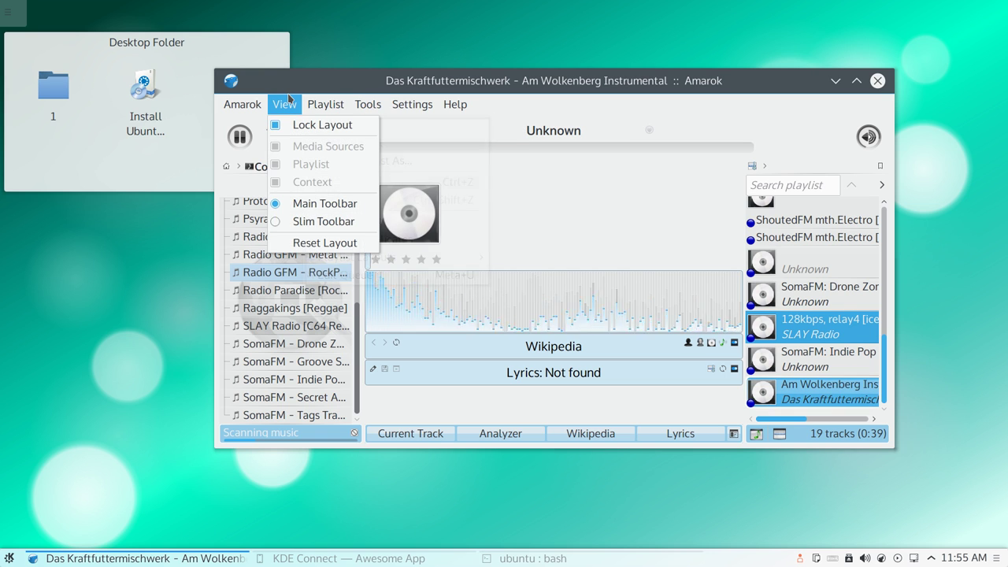
mouse_move(244, 106)
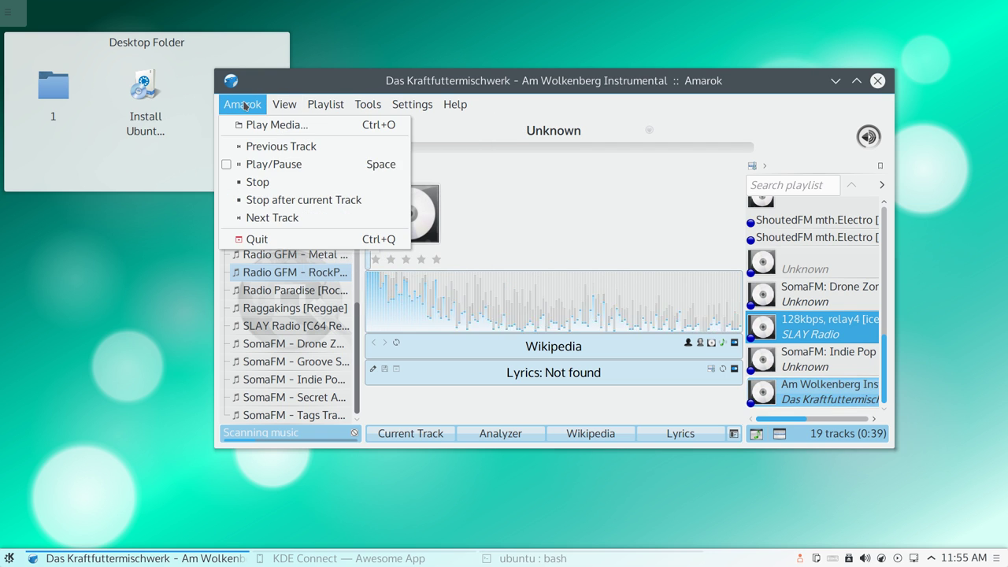
click(280, 128)
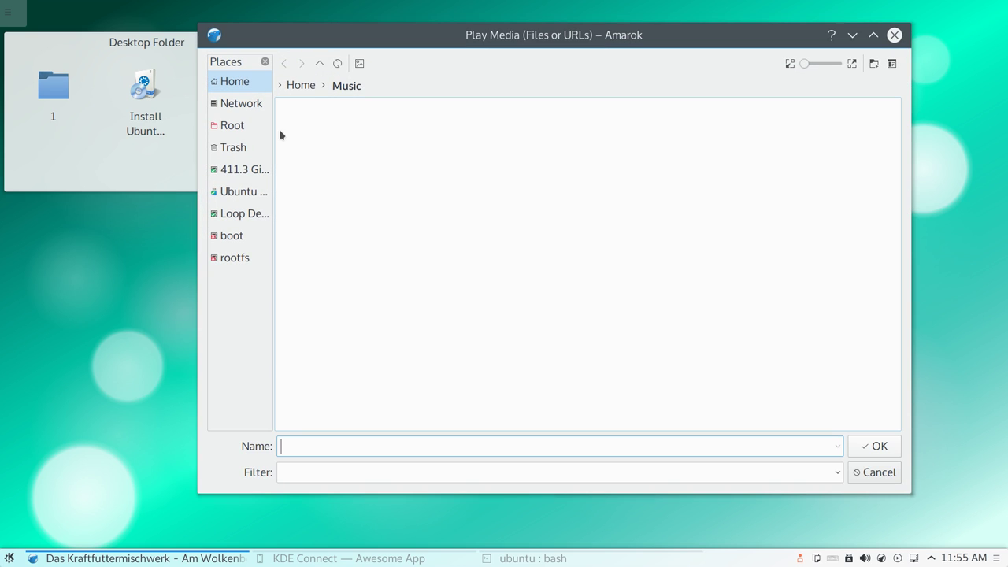
click(240, 104)
click(236, 127)
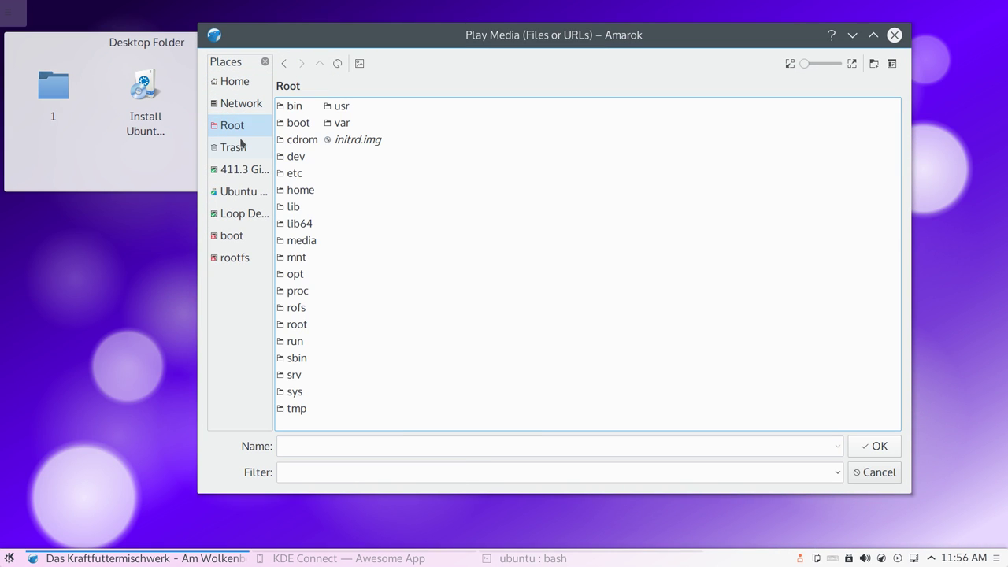
click(242, 145)
click(239, 171)
click(236, 82)
click(897, 39)
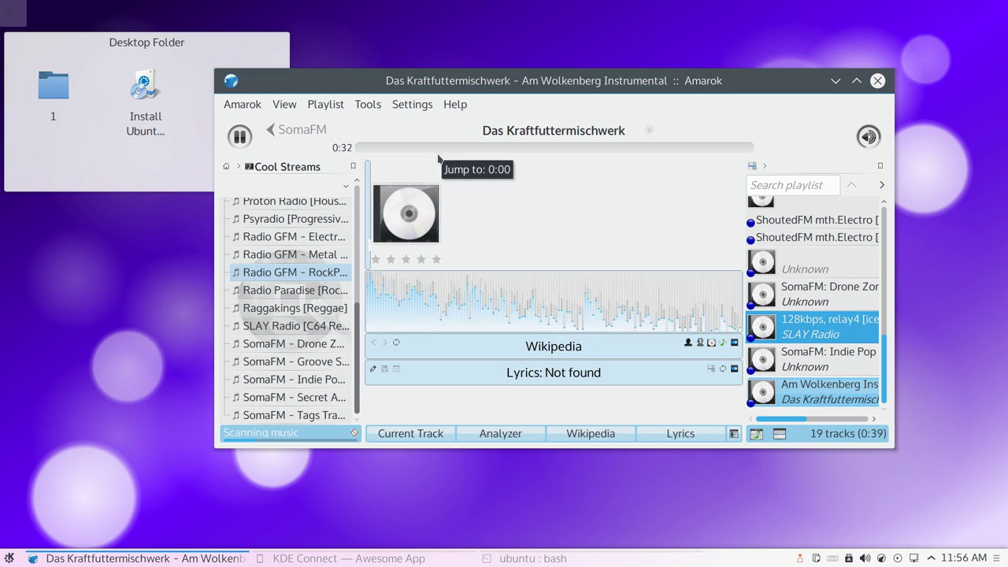
Step: Add the SomaFM Indie Pop Rocks stream to the Amarok playlist once more
double_click(283, 379)
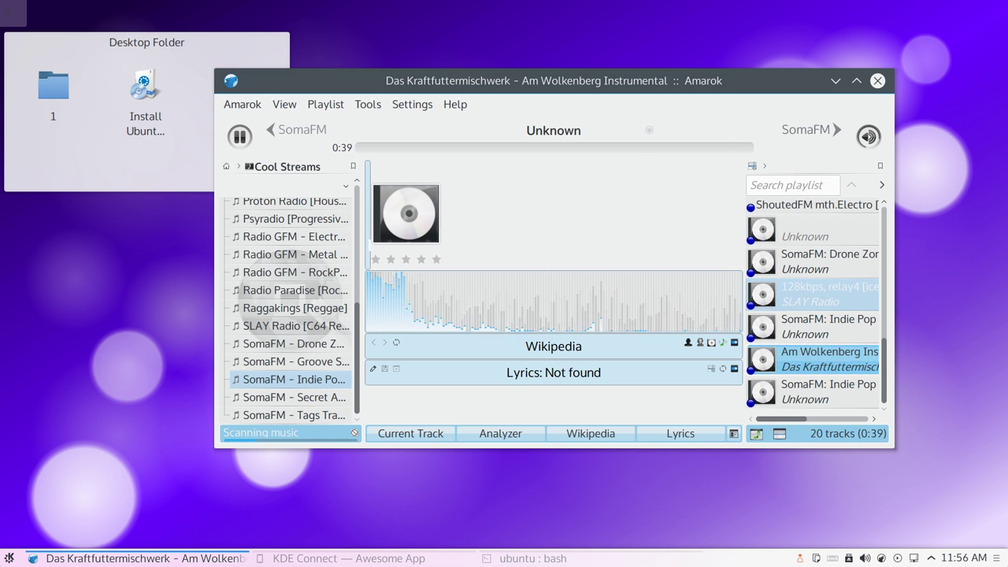
Step: Switch to KDE Connect, restore it to a smaller window and close it
click(315, 559)
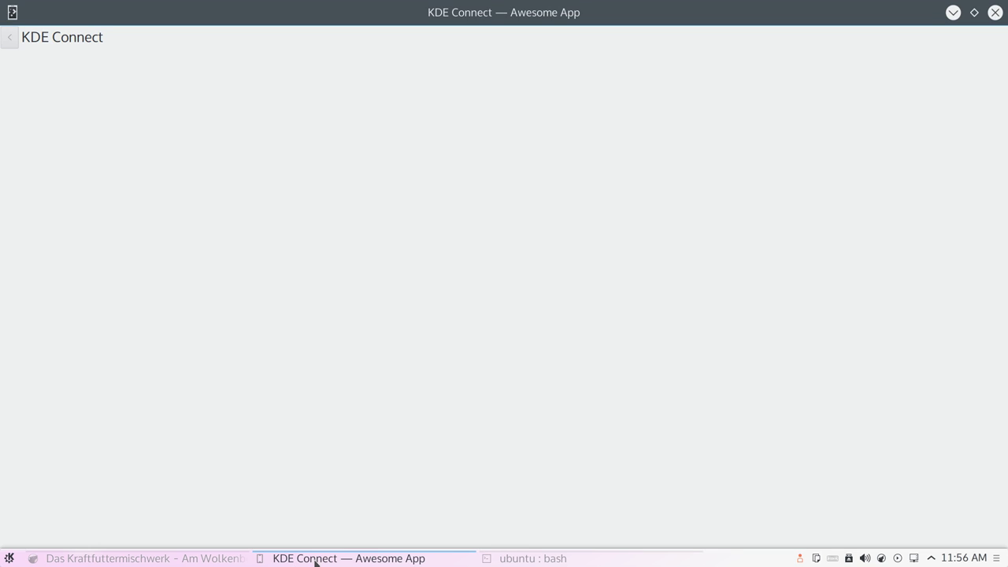
mouse_move(314, 562)
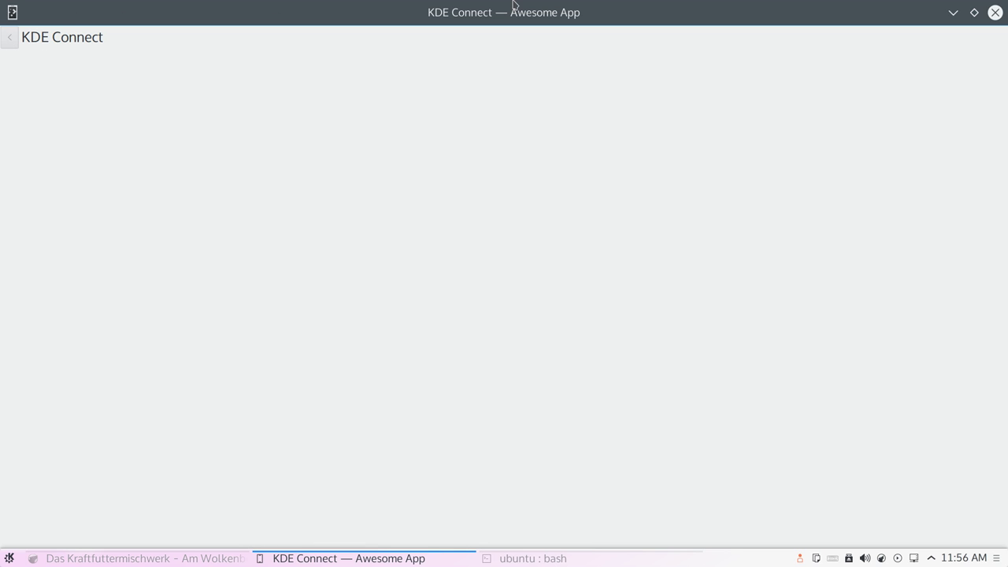
drag(529, 88, 590, 258)
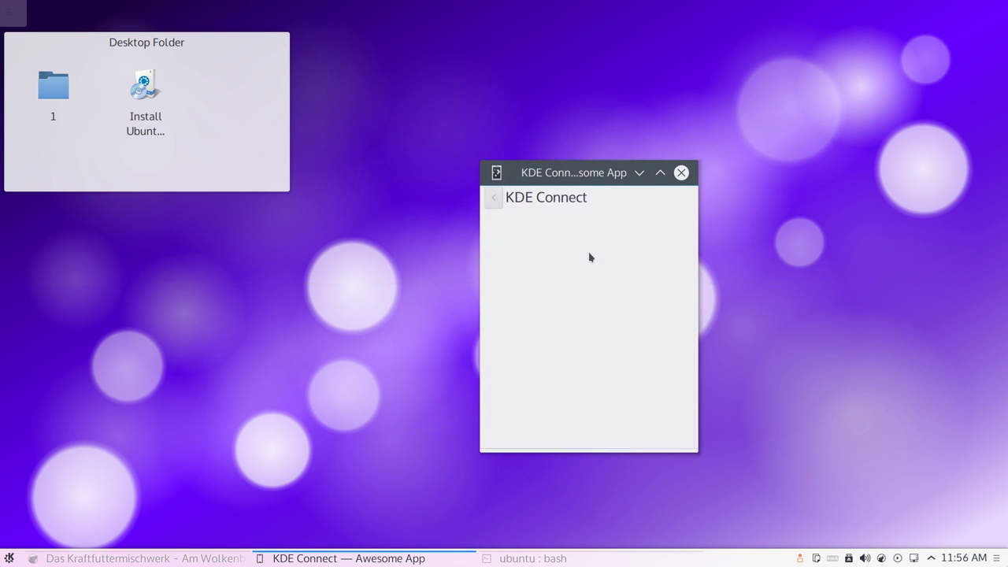
click(691, 177)
Step: Launch the Contact Manager (KAddressBook) from the Office applications
click(84, 561)
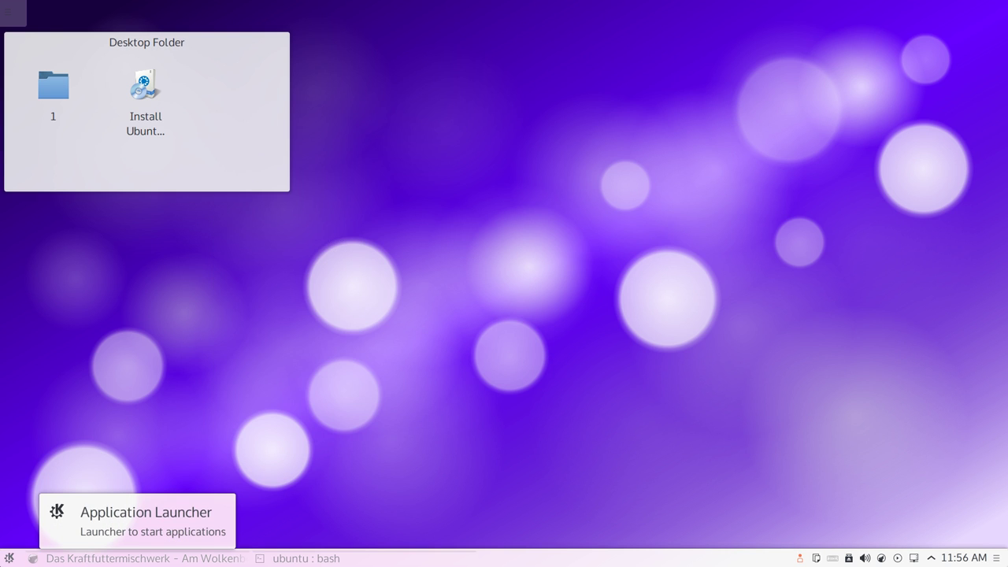
click(10, 555)
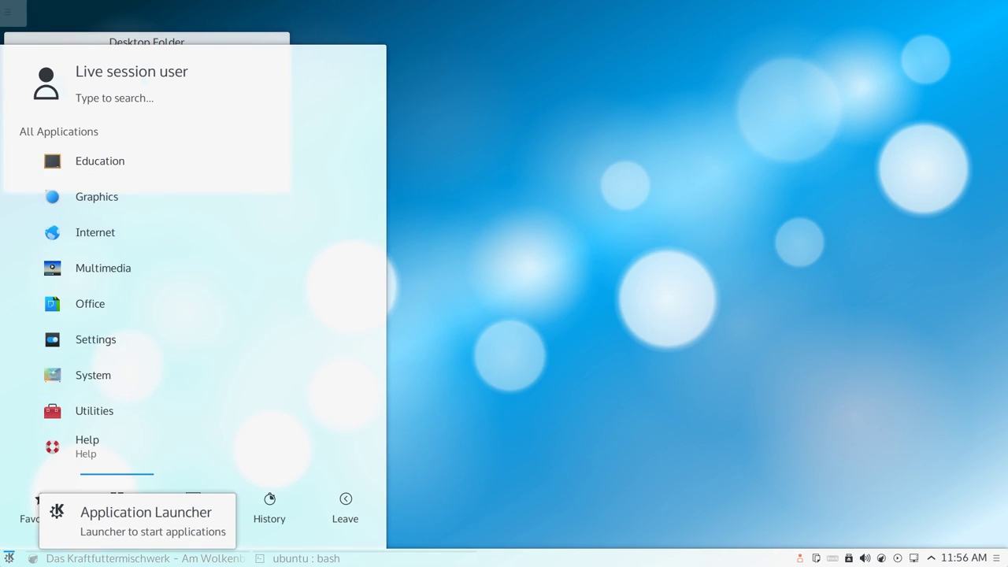
click(303, 558)
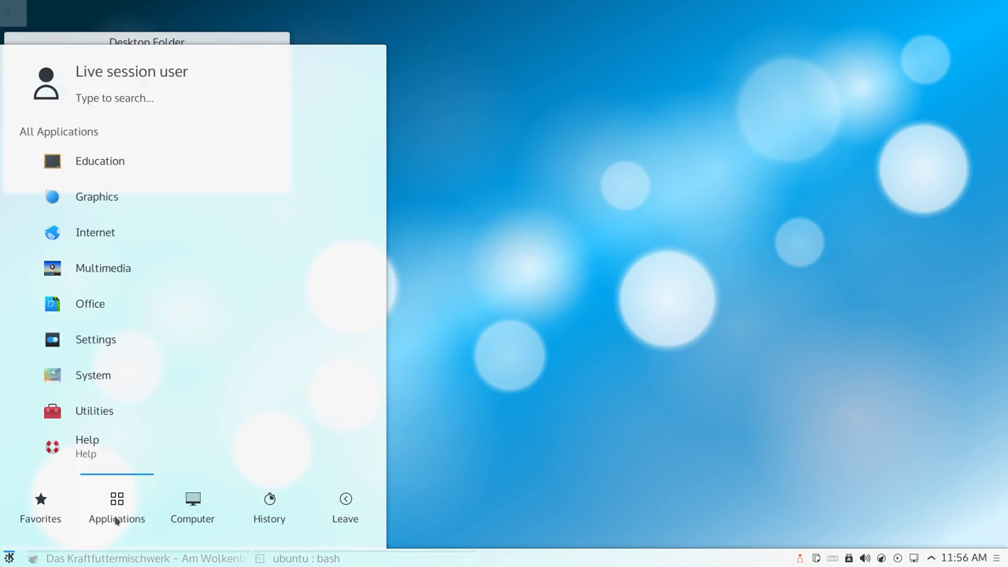
click(113, 315)
click(180, 150)
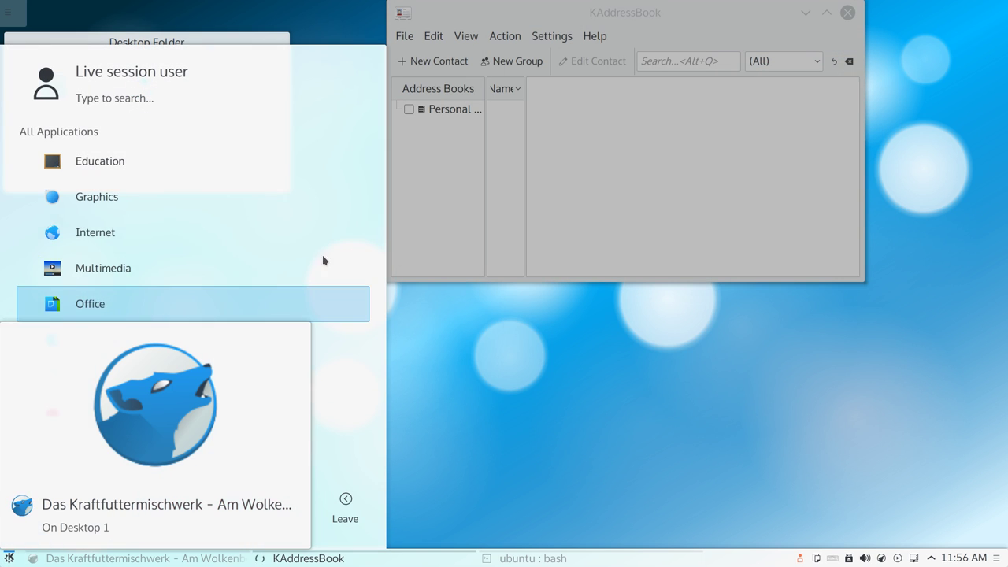
Step: Look through the Office applications and launch the Sieve Editor
click(122, 315)
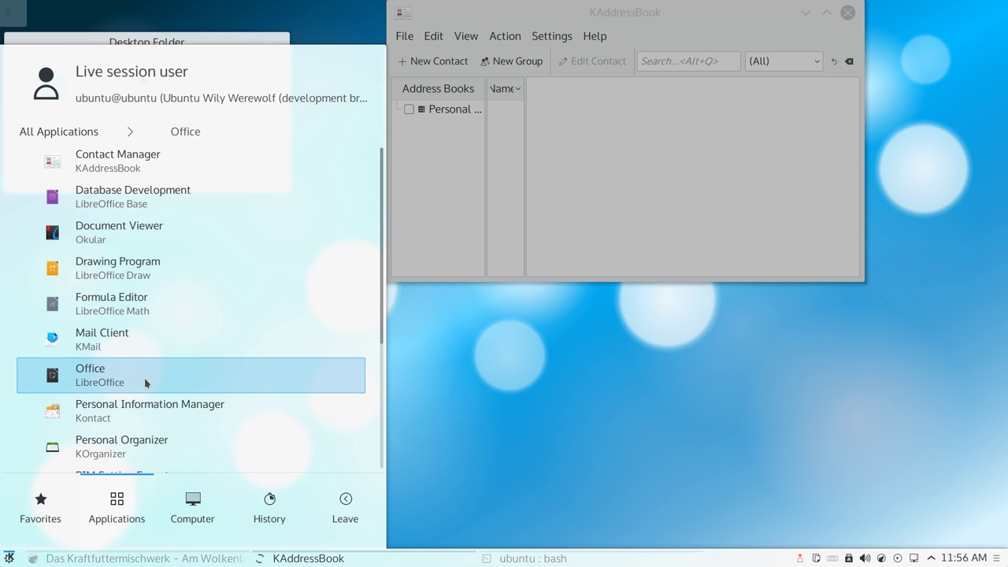
scroll(144, 378, down, 3)
scroll(144, 377, down, 1)
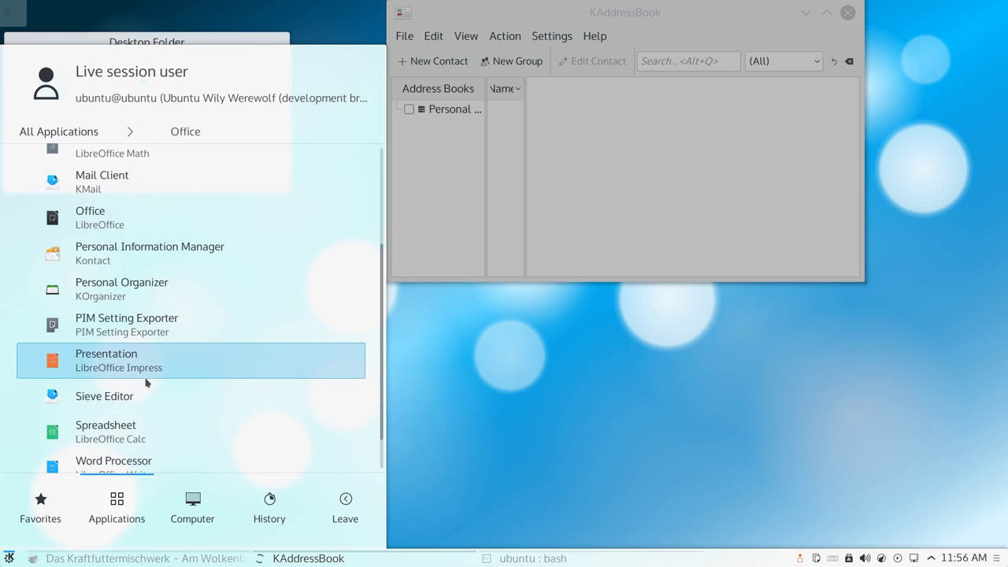
scroll(145, 369, down, 1)
right_click(148, 347)
click(116, 353)
click(113, 349)
Step: Launch the Personal Information Manager (Kontact) from the Office applications
key(super)
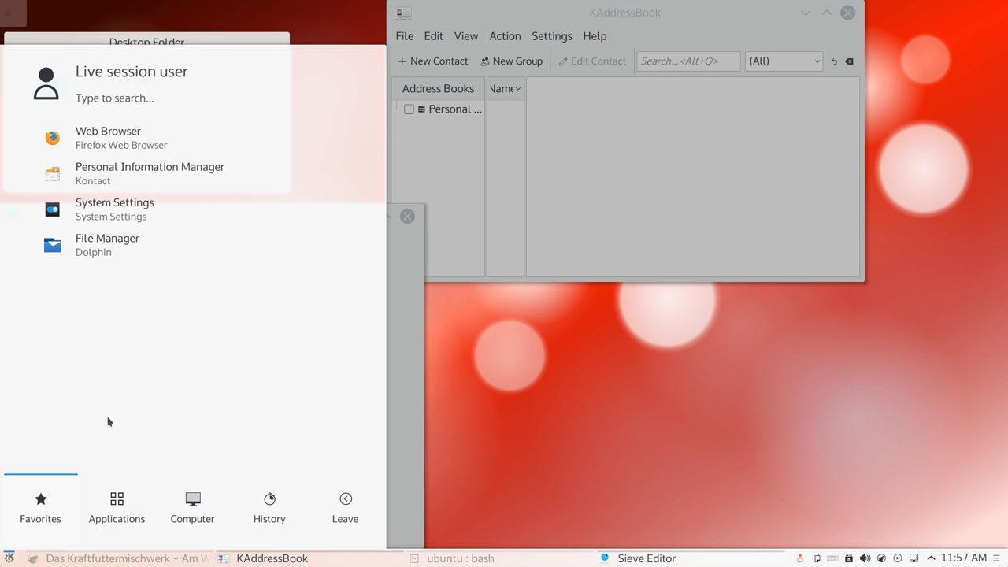
click(122, 504)
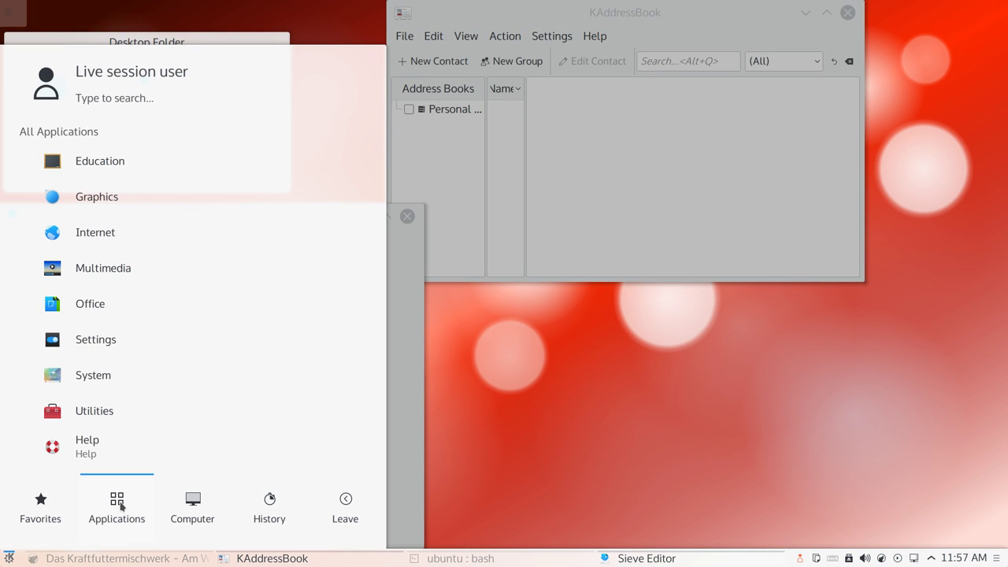
click(124, 307)
scroll(157, 312, down, 5)
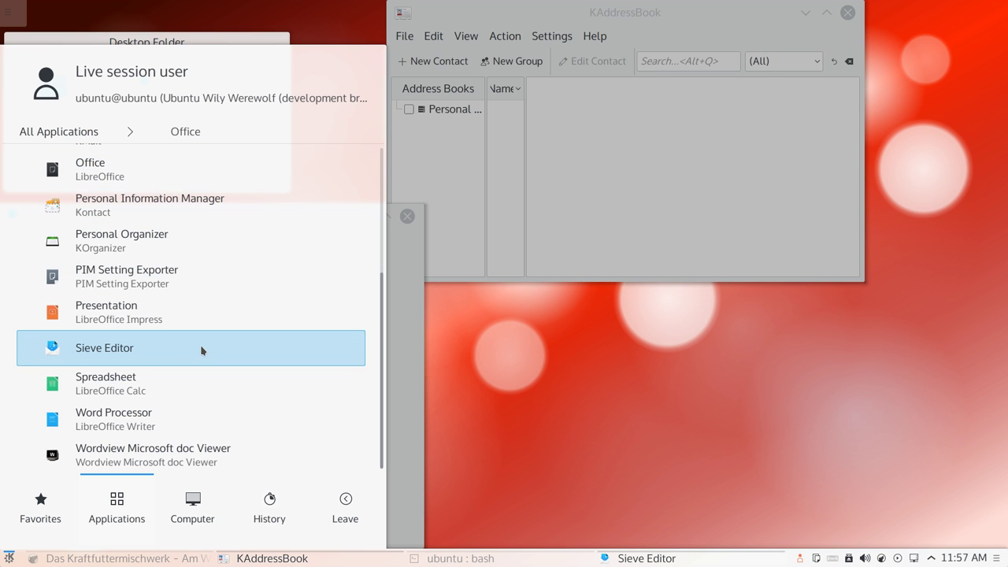
click(181, 221)
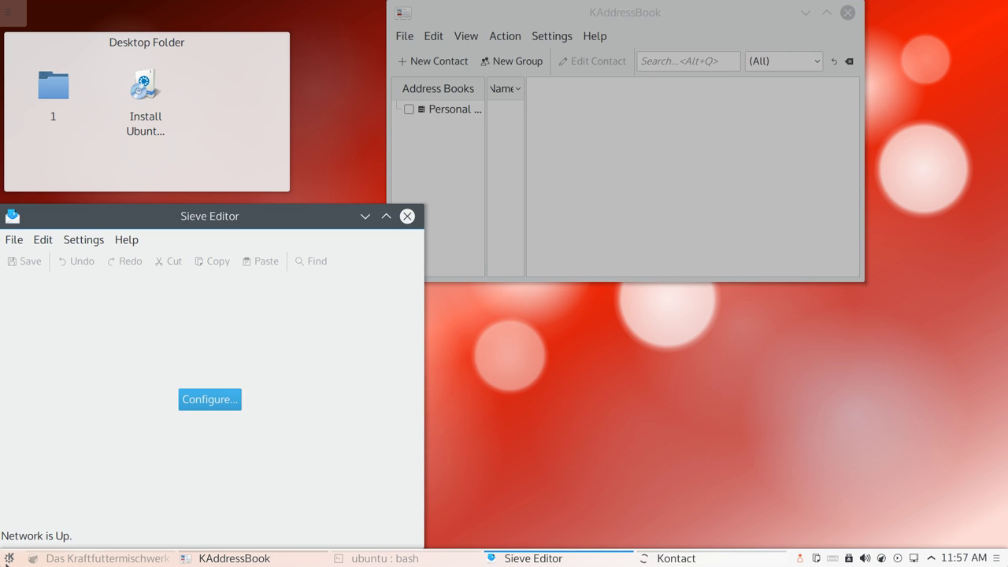
Step: Bring up the Sieve Editor from the Internet applications, then close both the Sieve Editor and Kontact
click(8, 557)
click(135, 232)
scroll(163, 241, down, 3)
scroll(160, 241, down, 1)
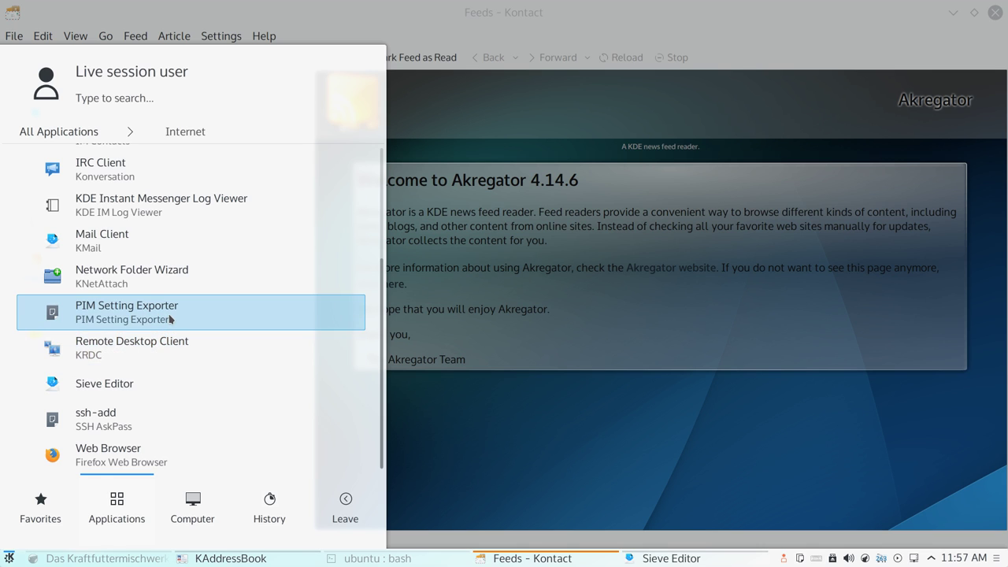
click(162, 400)
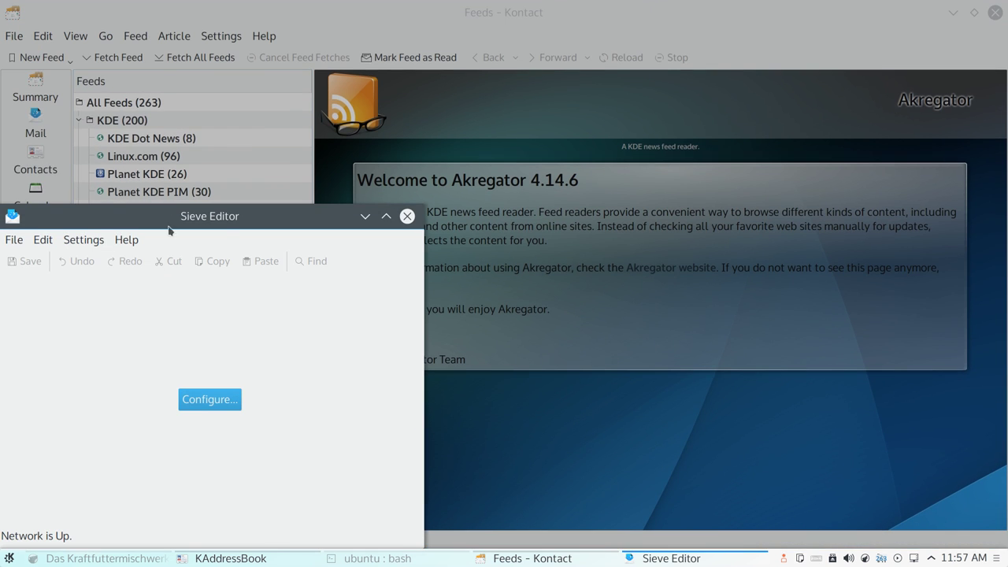
click(407, 216)
click(996, 13)
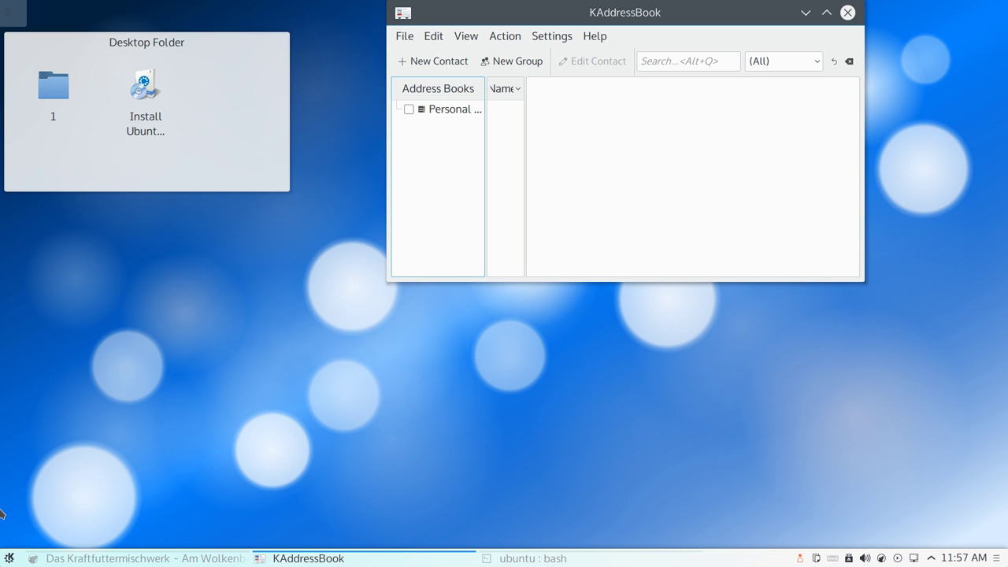
Step: Look through the Office applications and launch the Wordview Microsoft doc Viewer
click(9, 558)
mouse_move(103, 522)
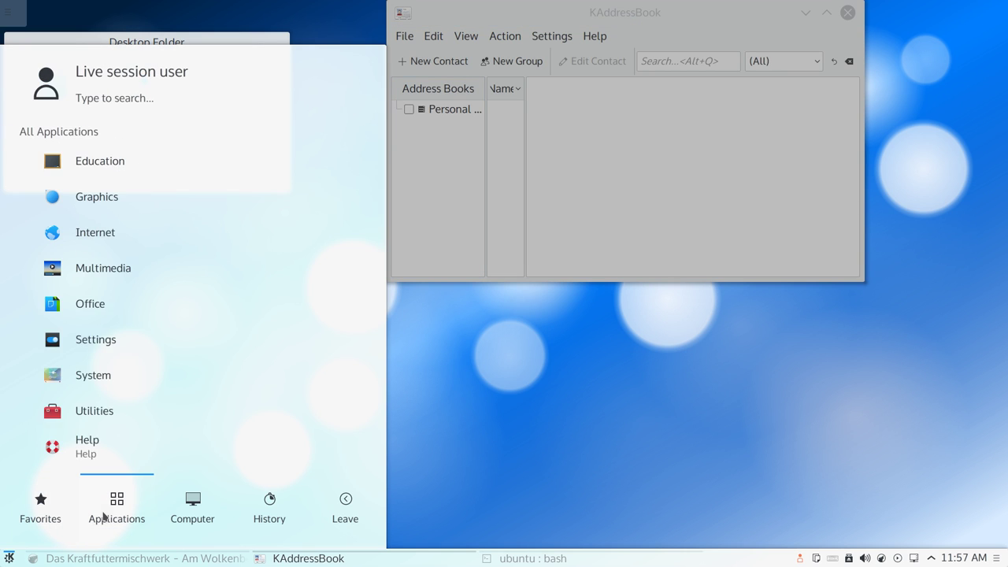
click(103, 303)
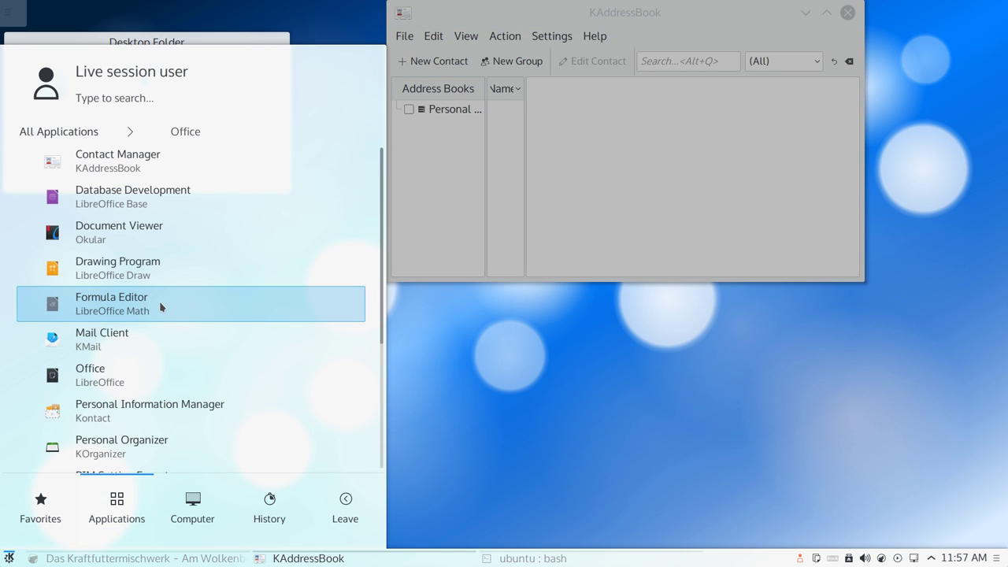
scroll(162, 302, down, 4)
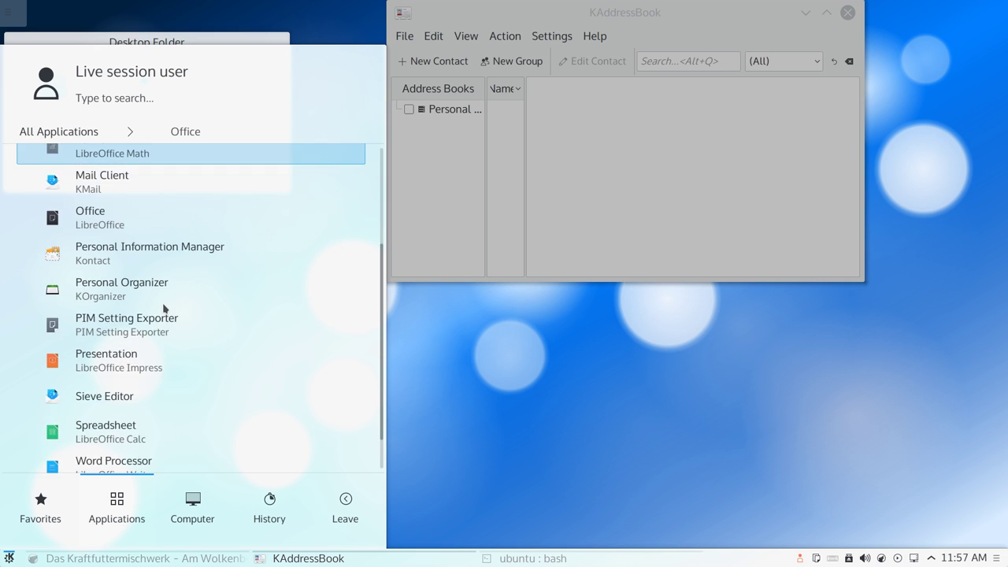
scroll(164, 308, down, 1)
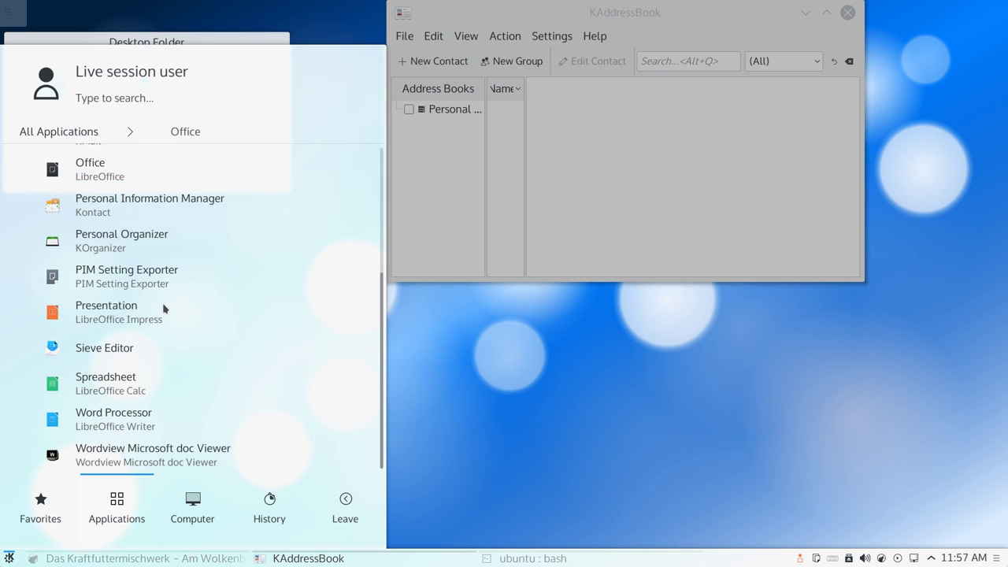
click(225, 464)
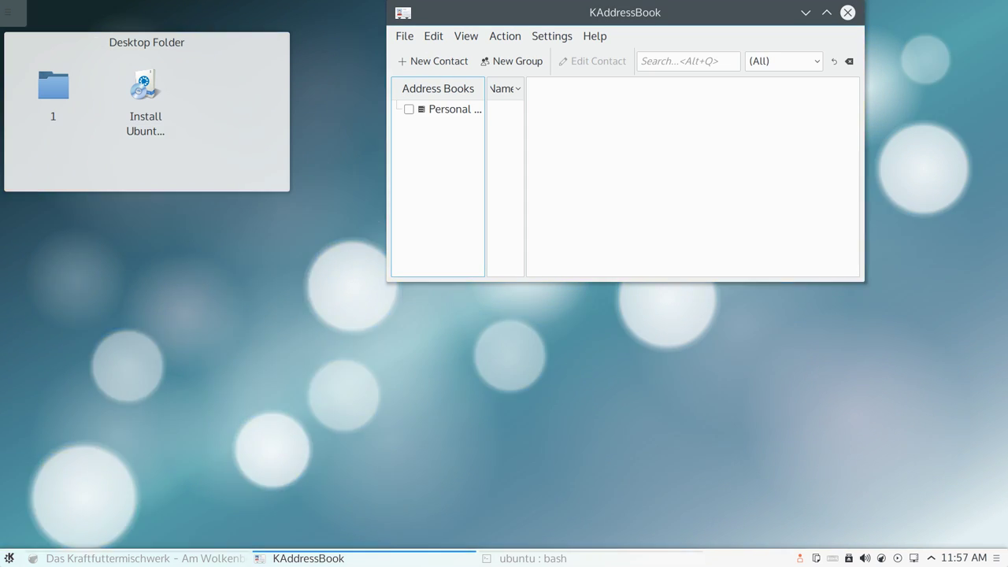
Step: Launch the Input Method Configuration from the Settings applications
click(9, 558)
click(124, 513)
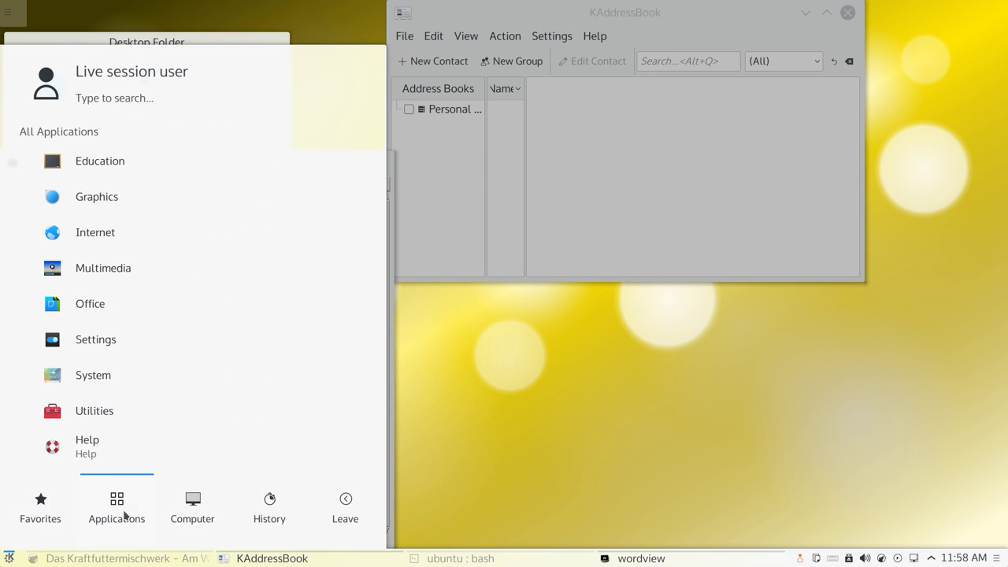
click(134, 339)
click(155, 176)
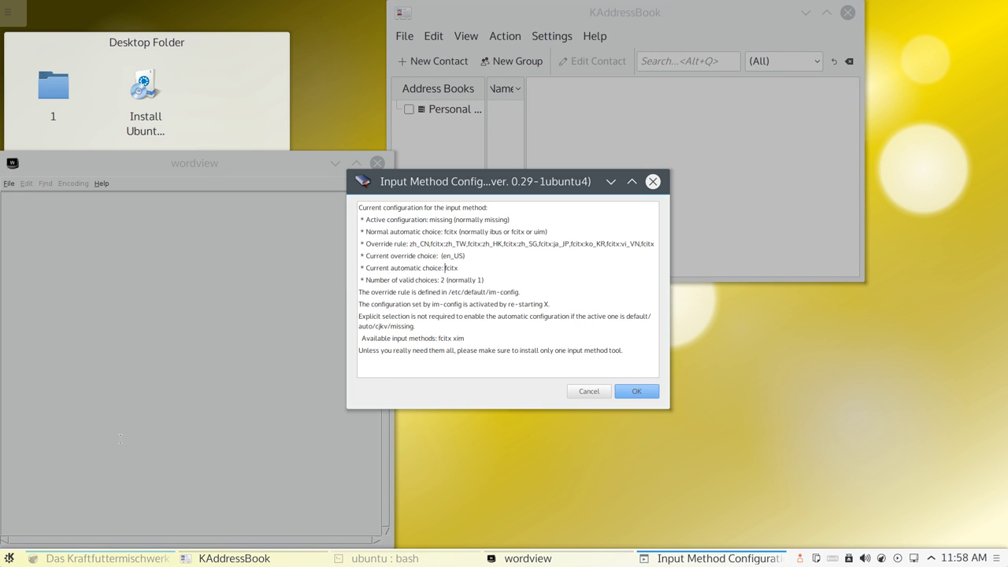
Step: Look through the full list of Office applications, from KAddressBook and the LibreOffice programs to the Wordview document viewer
click(10, 557)
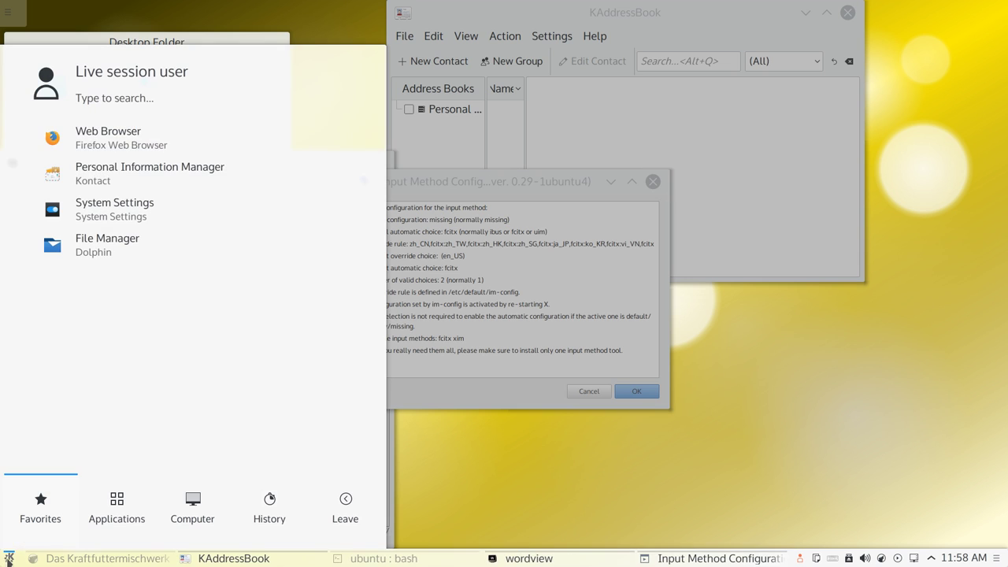
click(118, 523)
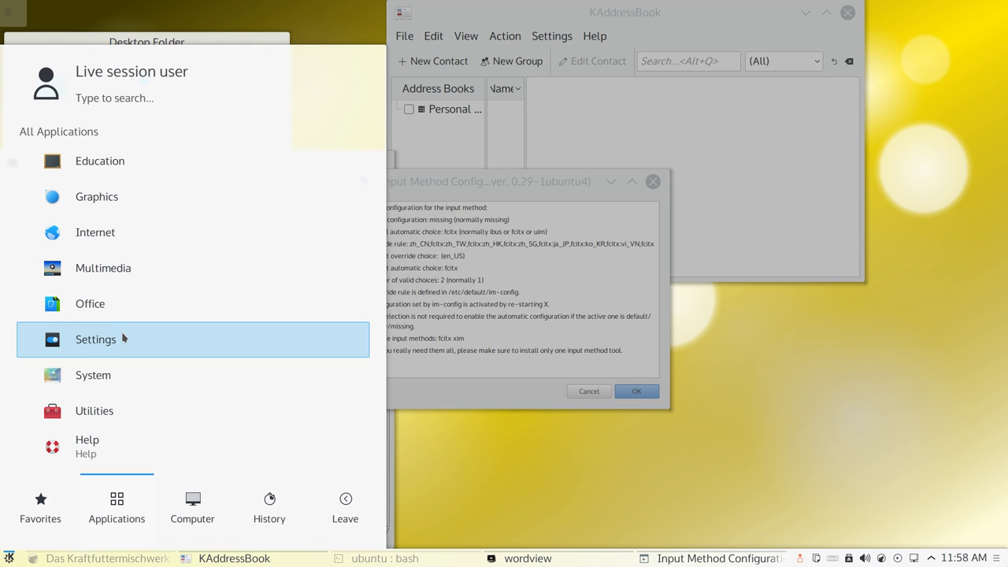
click(119, 309)
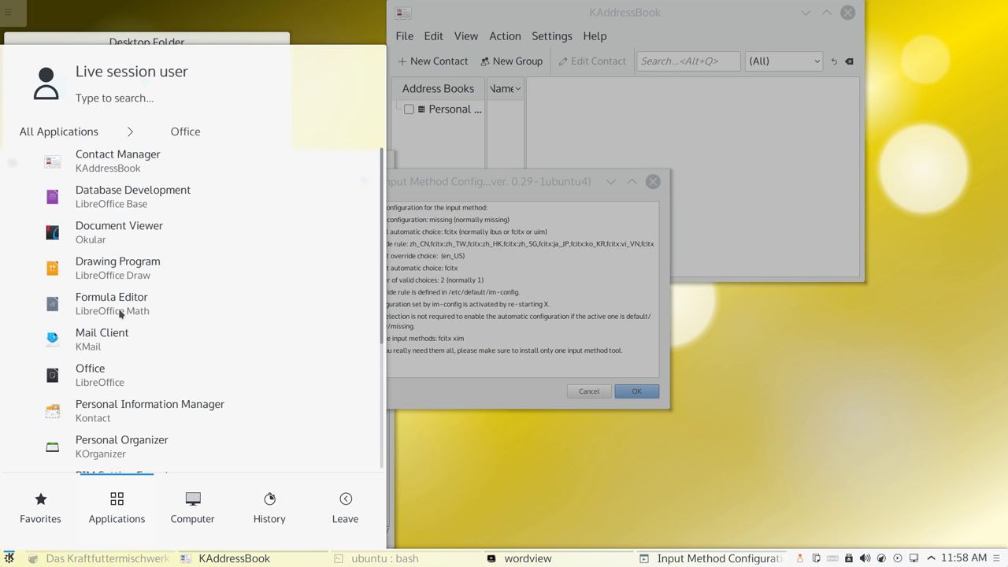
scroll(123, 328, down, 5)
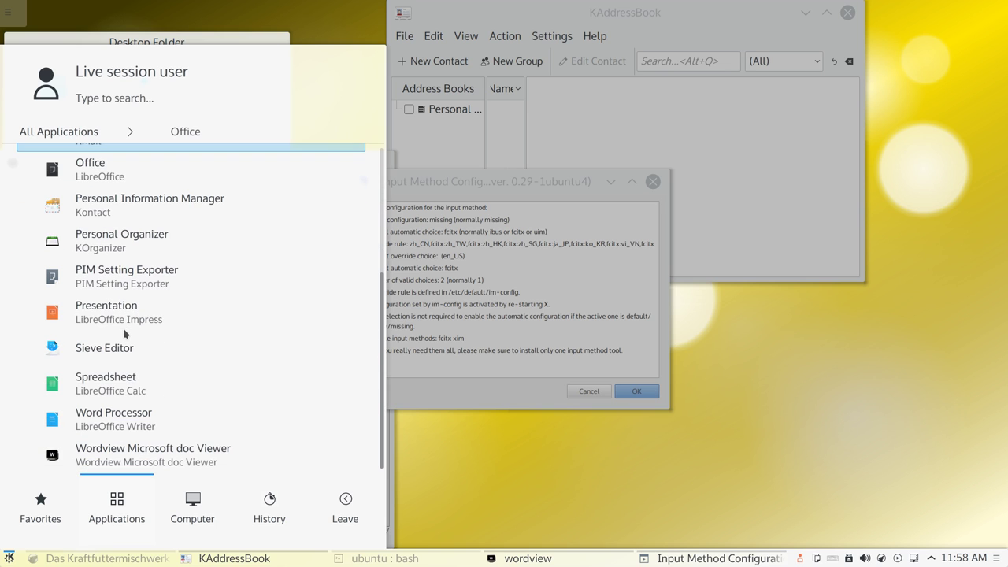
scroll(135, 327, up, 1)
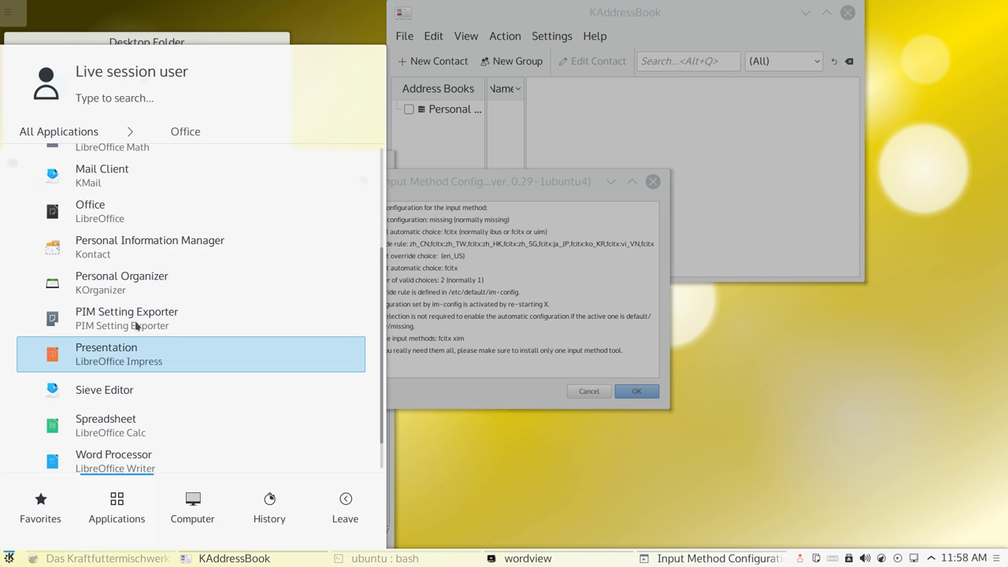
scroll(136, 326, up, 4)
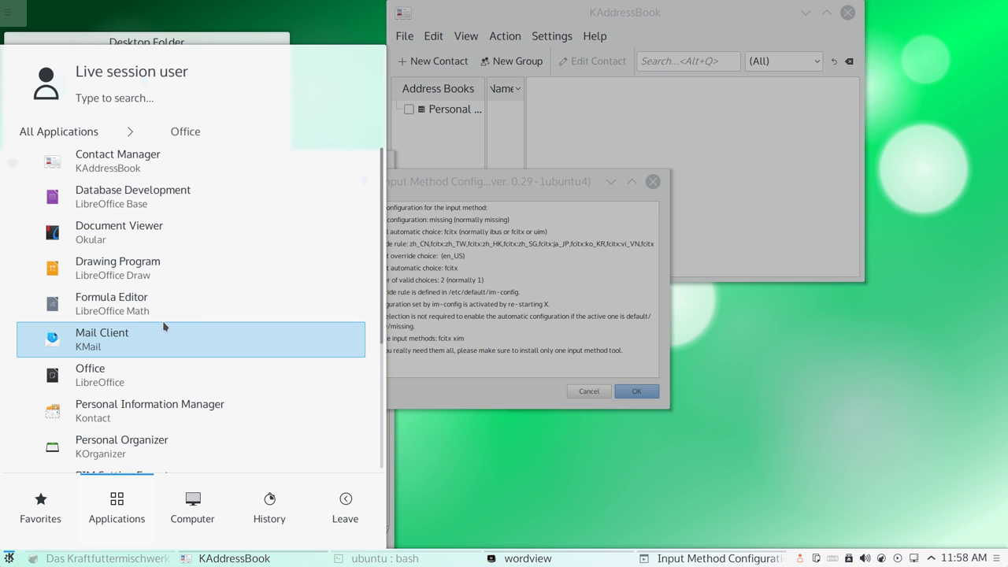
scroll(162, 320, down, 2)
scroll(164, 325, down, 3)
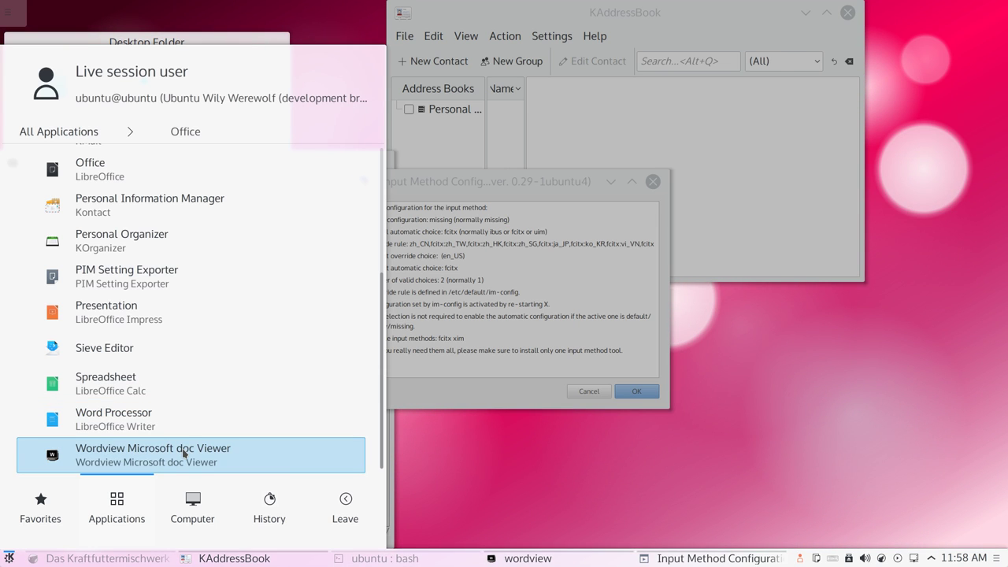
scroll(168, 321, up, 1)
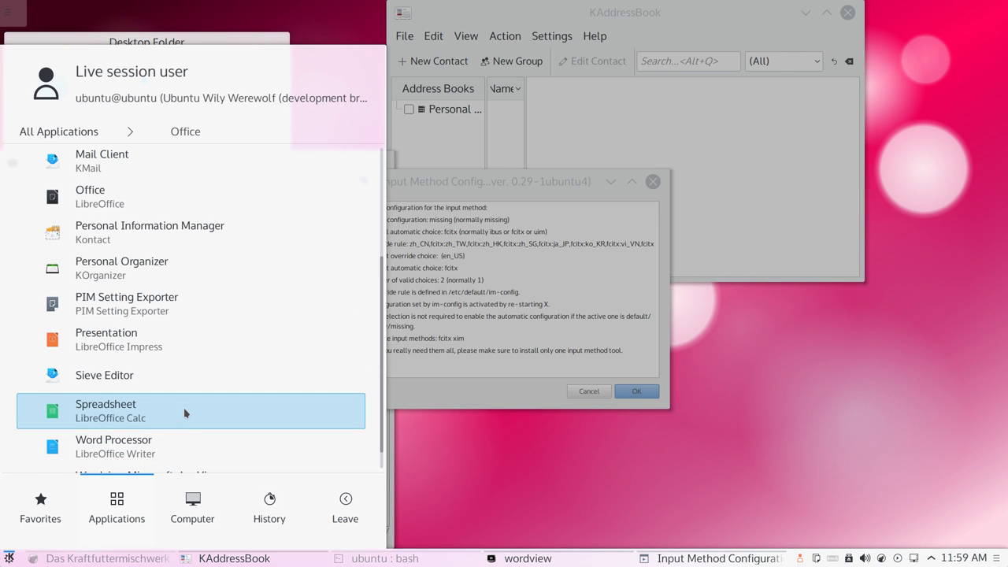
scroll(183, 407, down, 1)
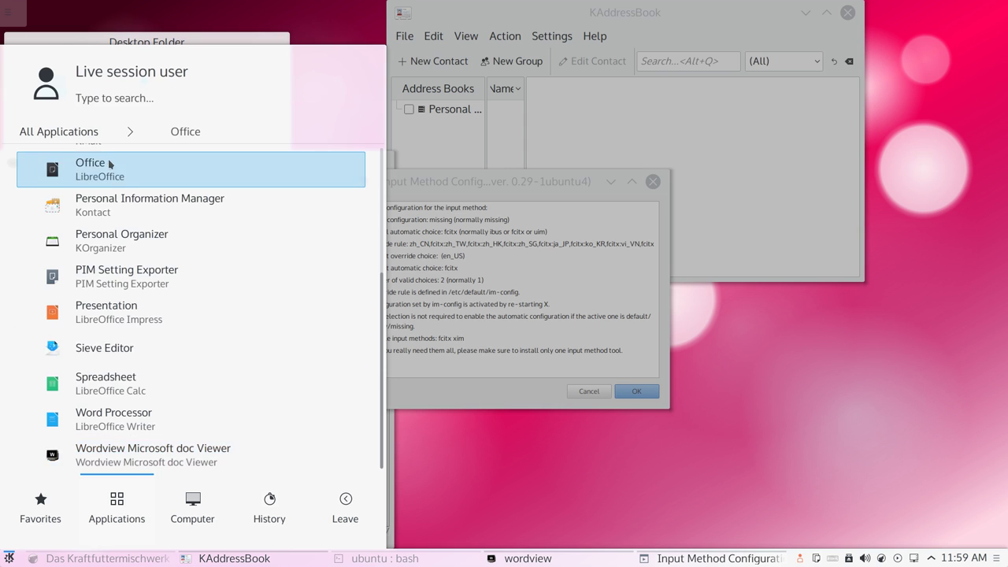
scroll(110, 164, up, 1)
Step: Look through the System applications, including K3b, Dolphin, KInfoCenter, KDE Partition Manager, Muon Discover and KSystemLog
click(99, 132)
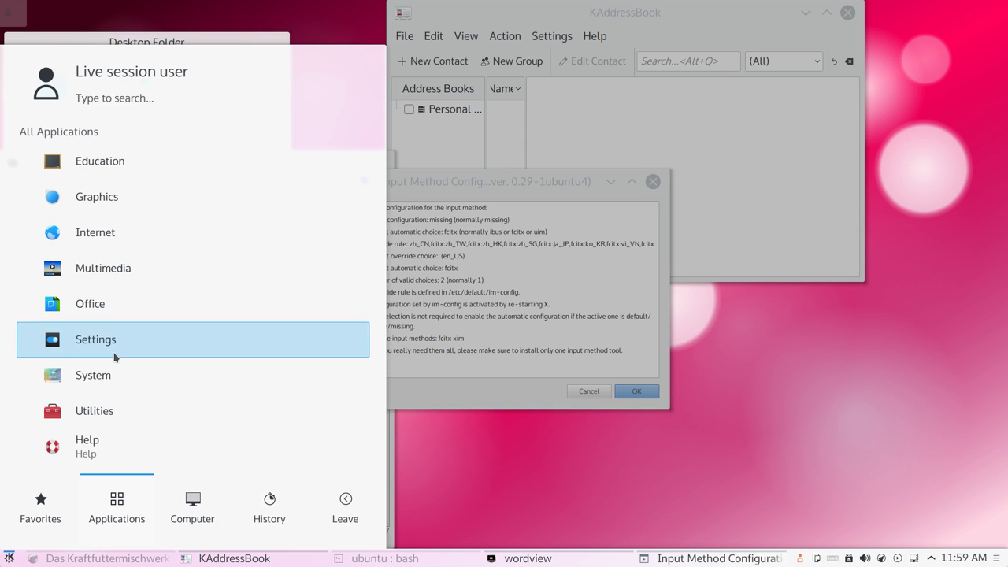
click(108, 376)
scroll(167, 262, down, 1)
scroll(167, 260, down, 3)
scroll(167, 253, up, 2)
scroll(168, 252, up, 3)
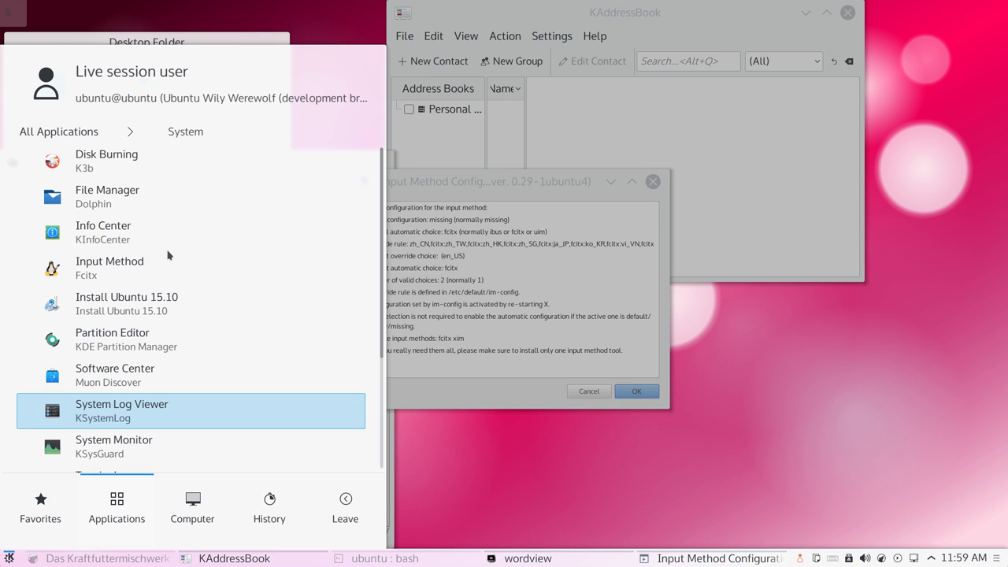
scroll(167, 256, down, 2)
scroll(168, 253, up, 2)
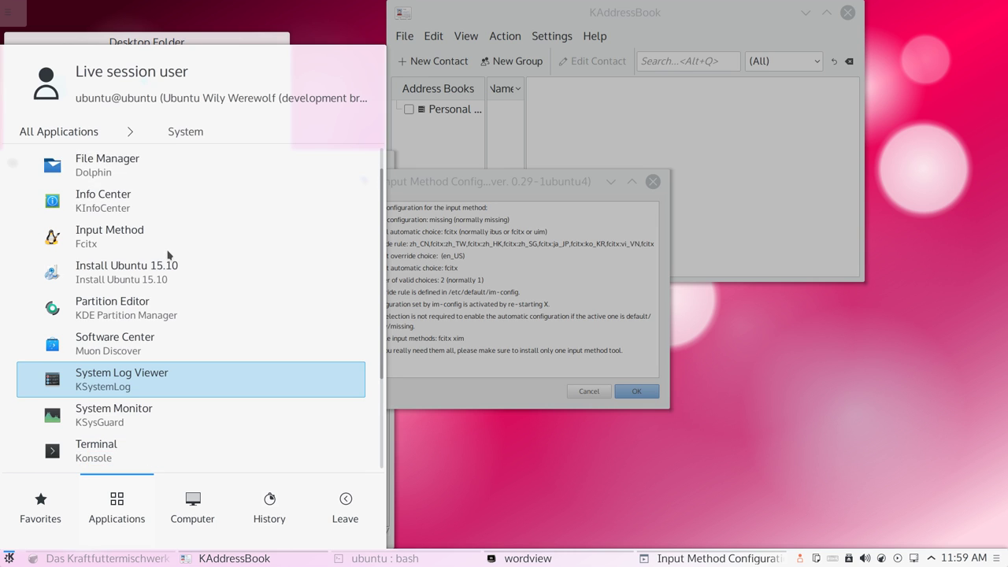
Step: Launch the PIM Setting Exporter from the Office applications
click(59, 132)
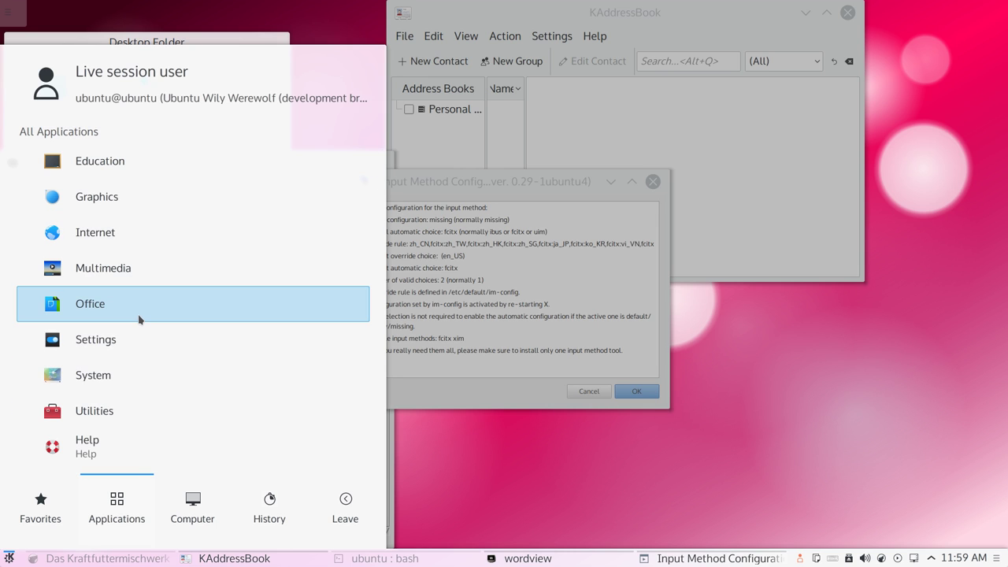
click(139, 319)
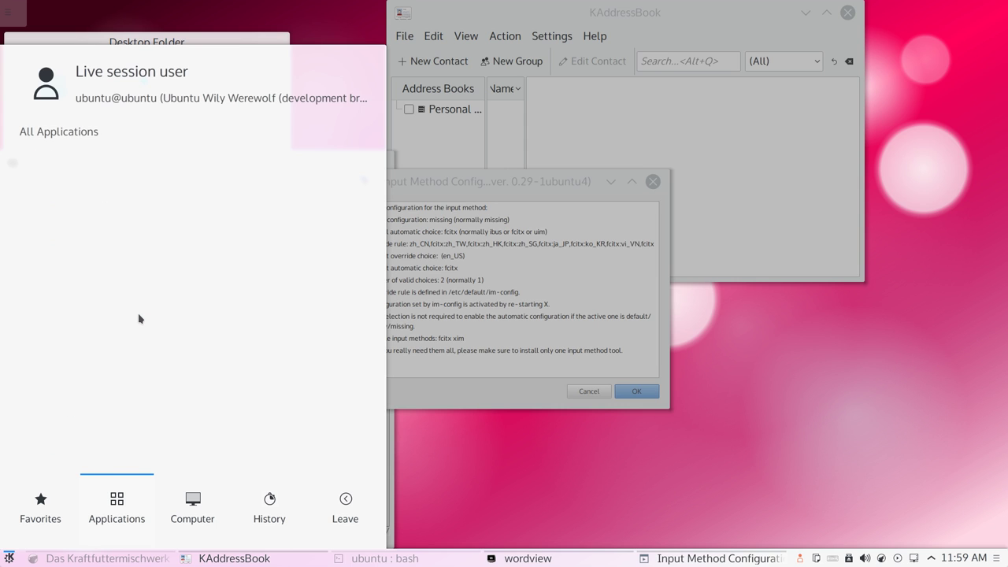
scroll(139, 319, down, 4)
scroll(139, 318, down, 1)
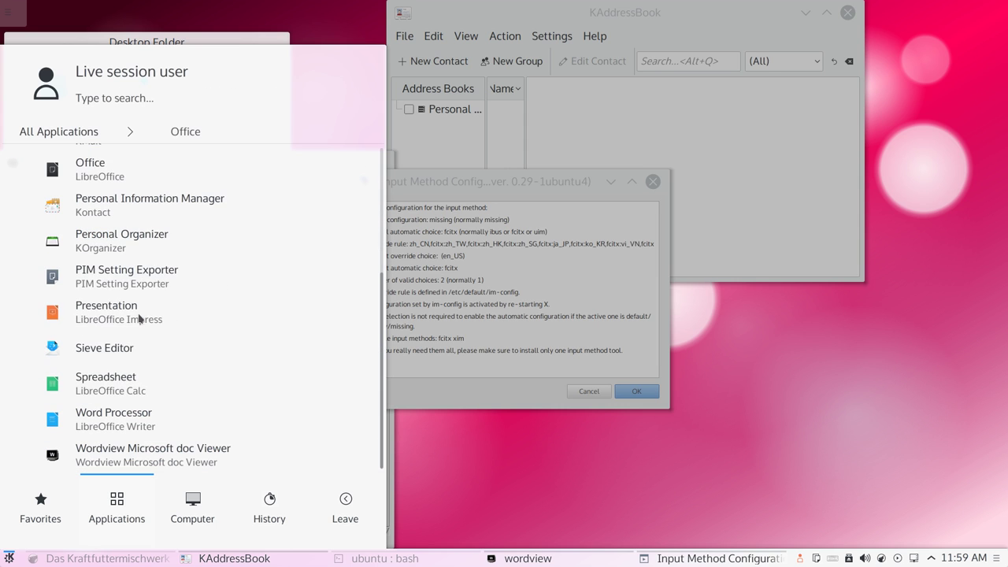
click(149, 272)
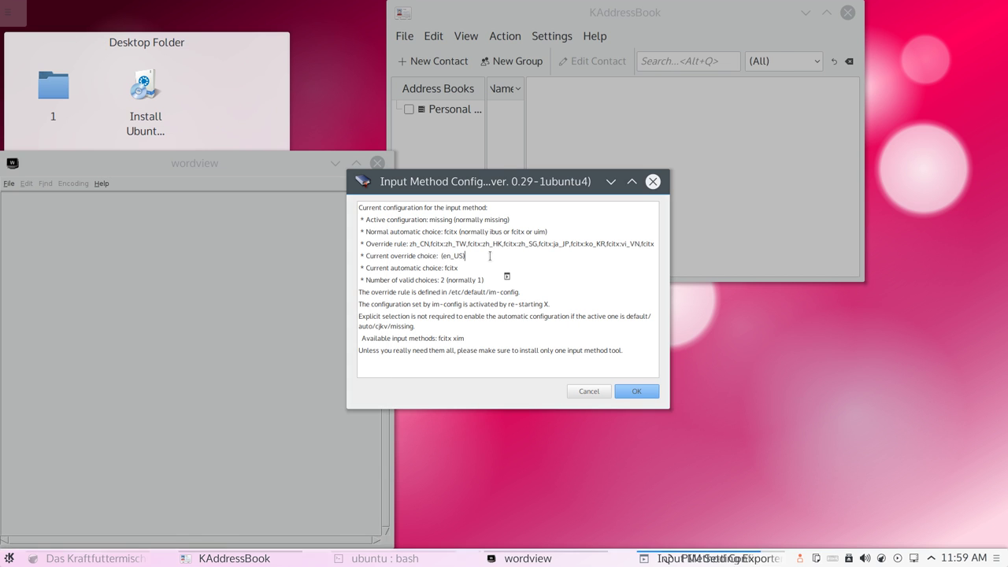
Step: Accept the input method summary and choose to explicitly select the user configuration
click(635, 392)
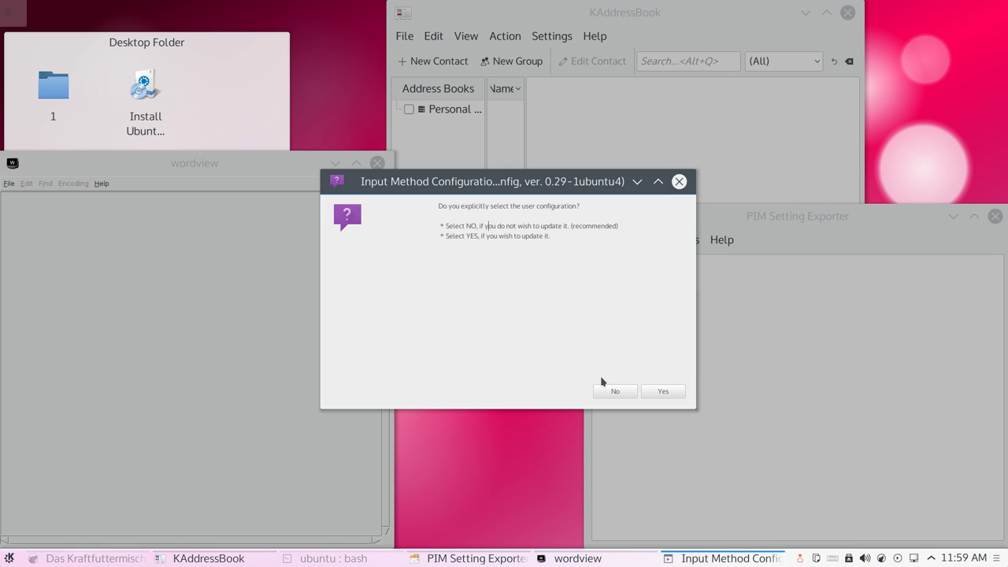
click(661, 392)
Step: Move the PIM Setting Exporter window toward the middle of the desktop, and show its archive structure information before closing that dialog
drag(646, 218, 372, 153)
click(336, 177)
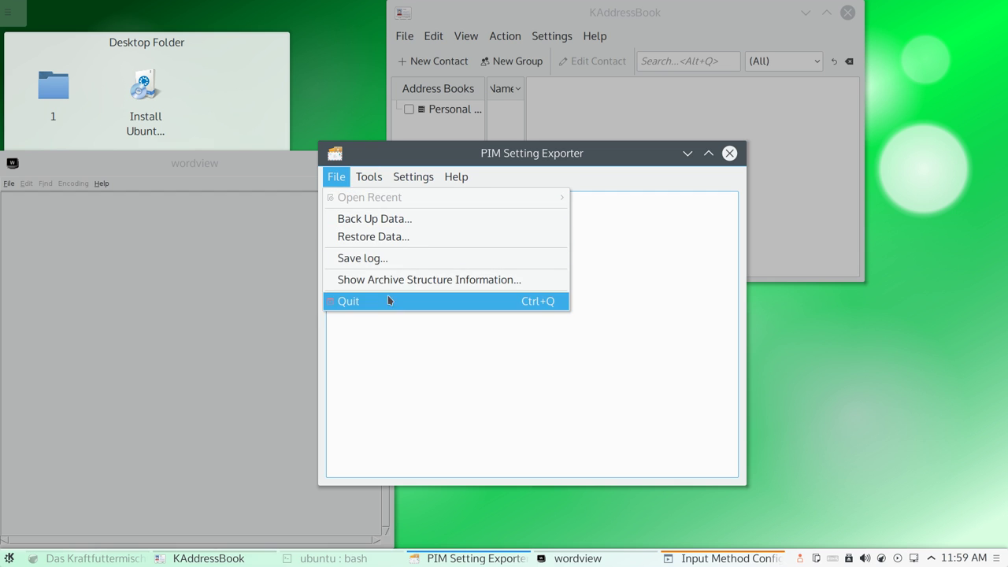
click(391, 279)
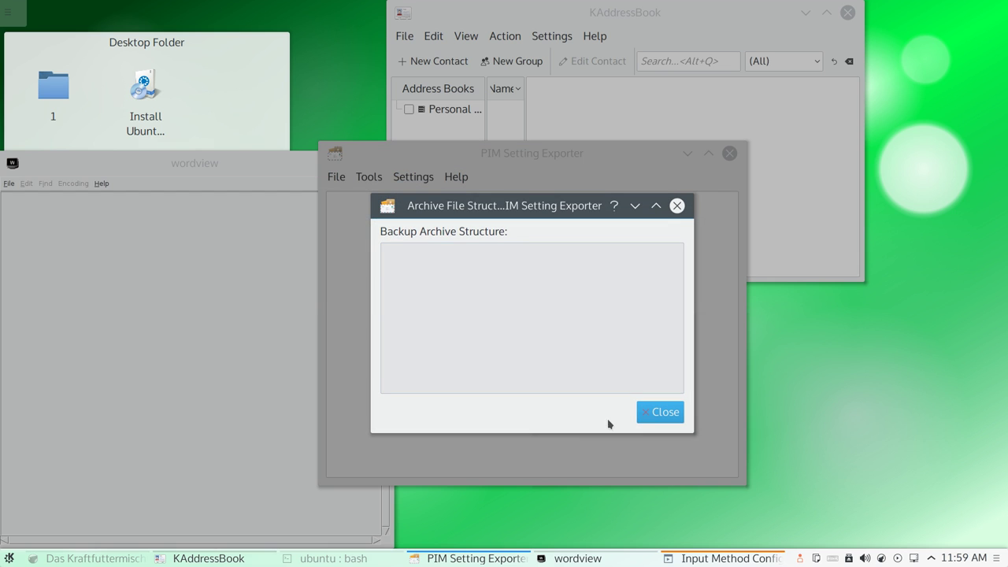
click(660, 413)
Step: Bring up the archive selection for showing archive information, cancel it, and look over the PIM Setting Exporter's settings options
click(370, 176)
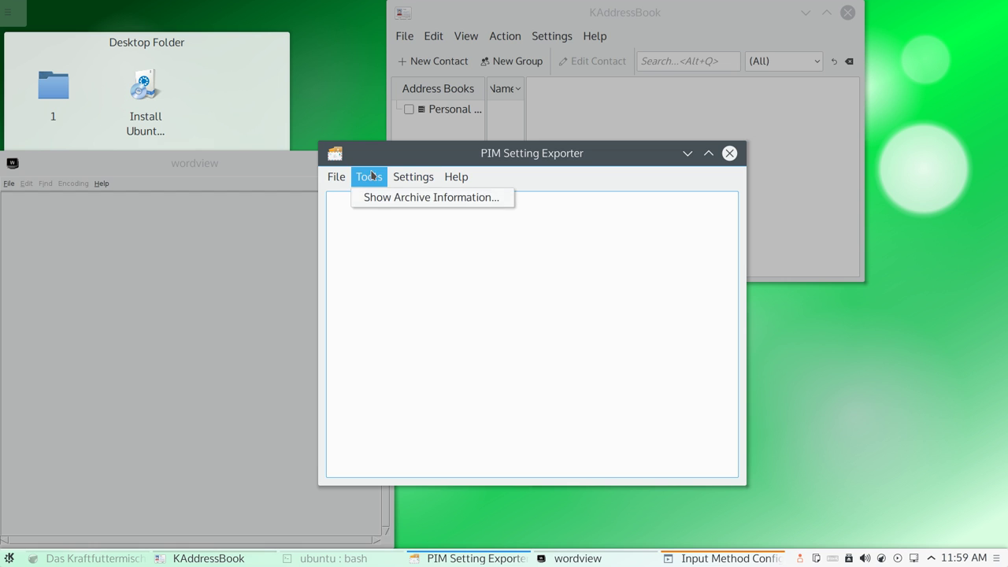
click(380, 196)
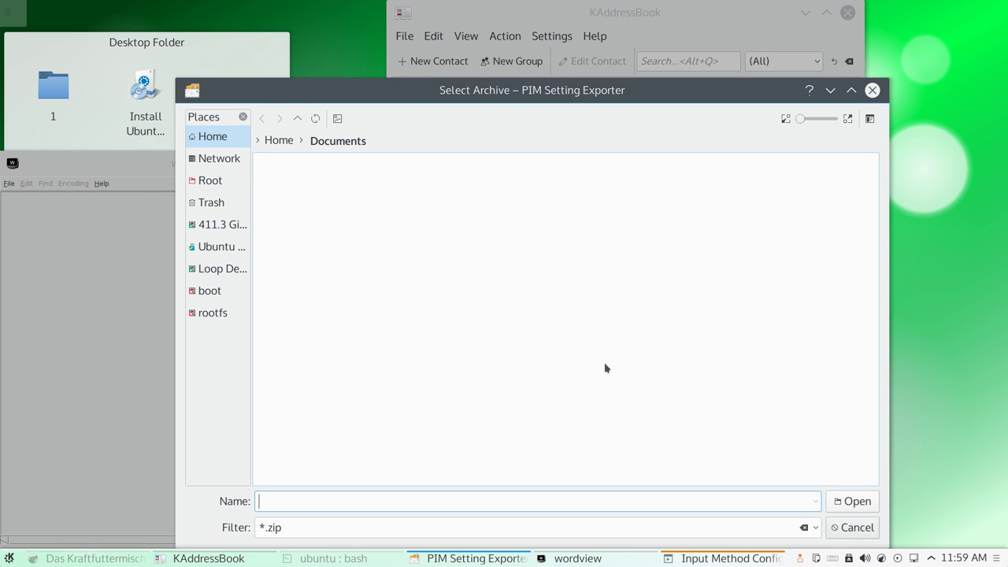
click(854, 528)
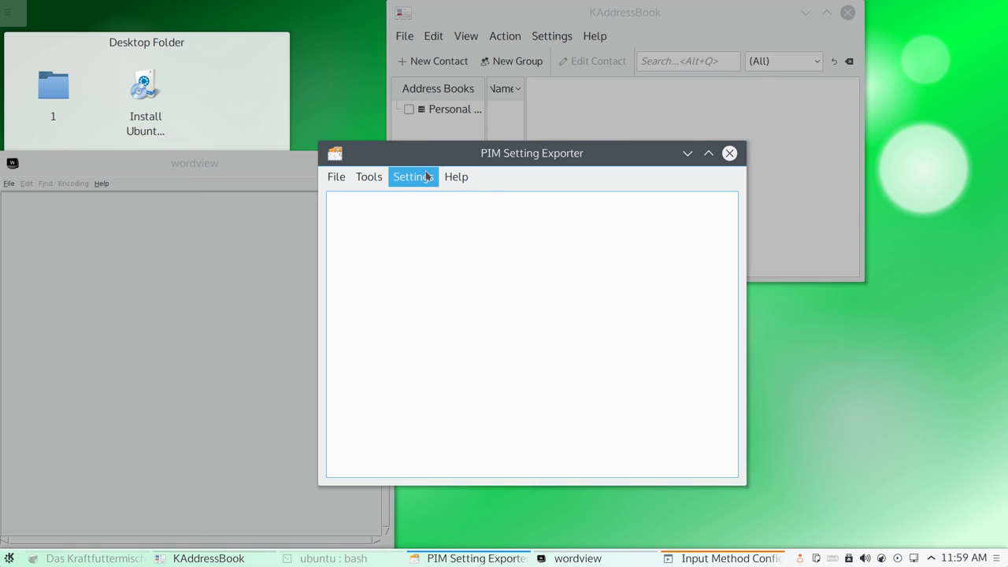
click(426, 176)
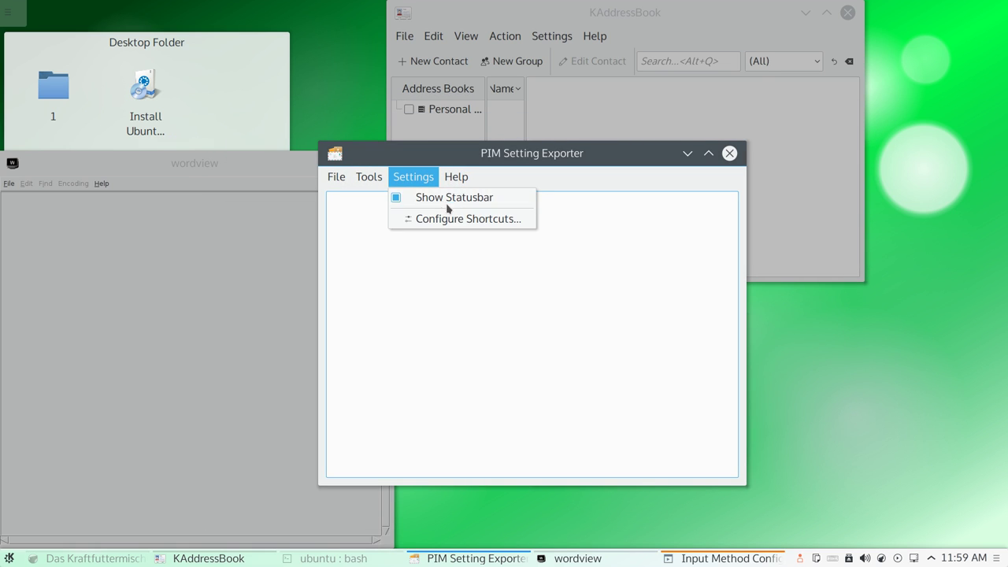
click(446, 204)
Step: View the version, licence and author details in the About dialog of PIM Setting Exporter, and close the dialog
click(452, 183)
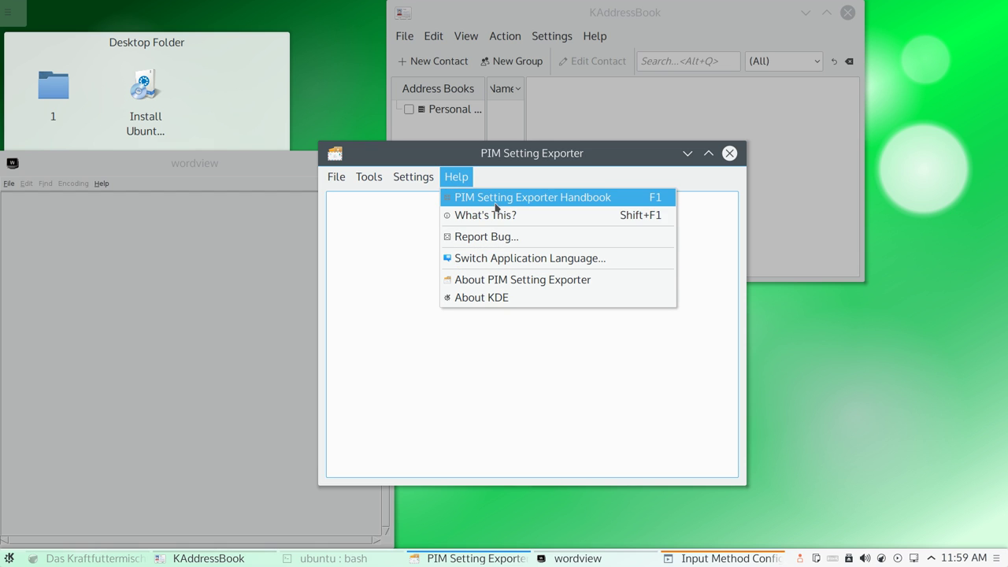
click(479, 278)
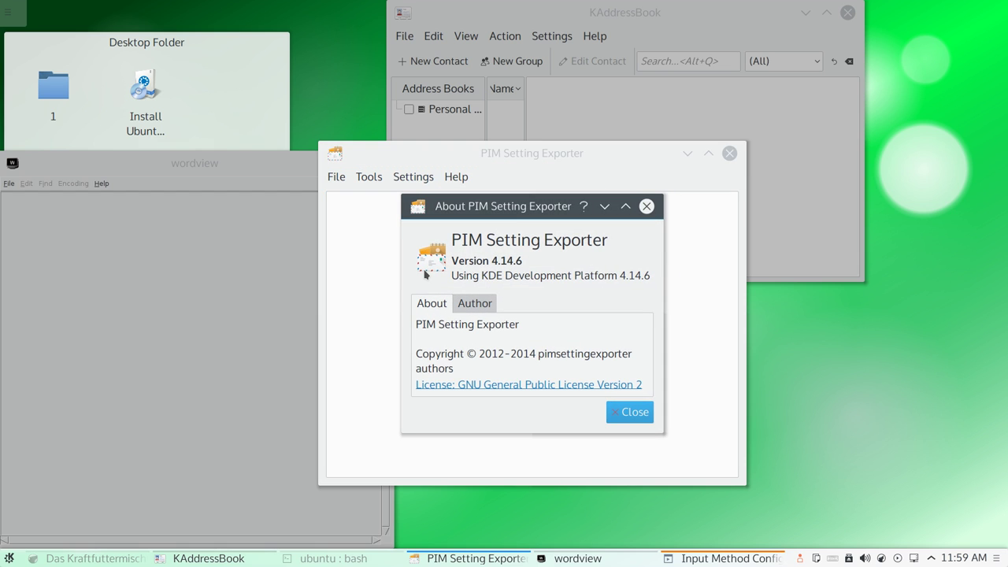
click(473, 304)
click(425, 306)
click(468, 304)
click(623, 412)
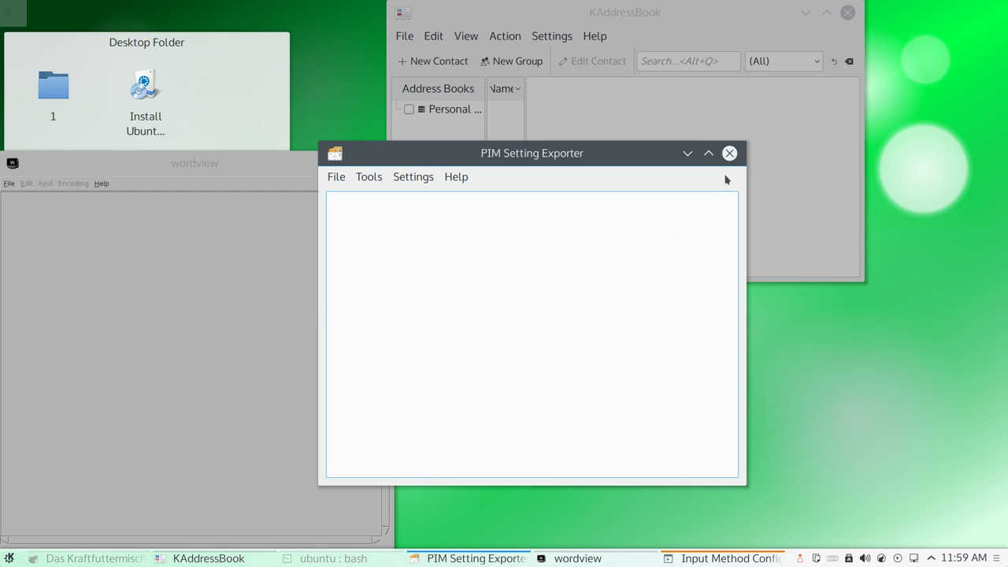
Step: Close the PIM Setting Exporter and the Input Method Configuration without selecting an input method
click(730, 152)
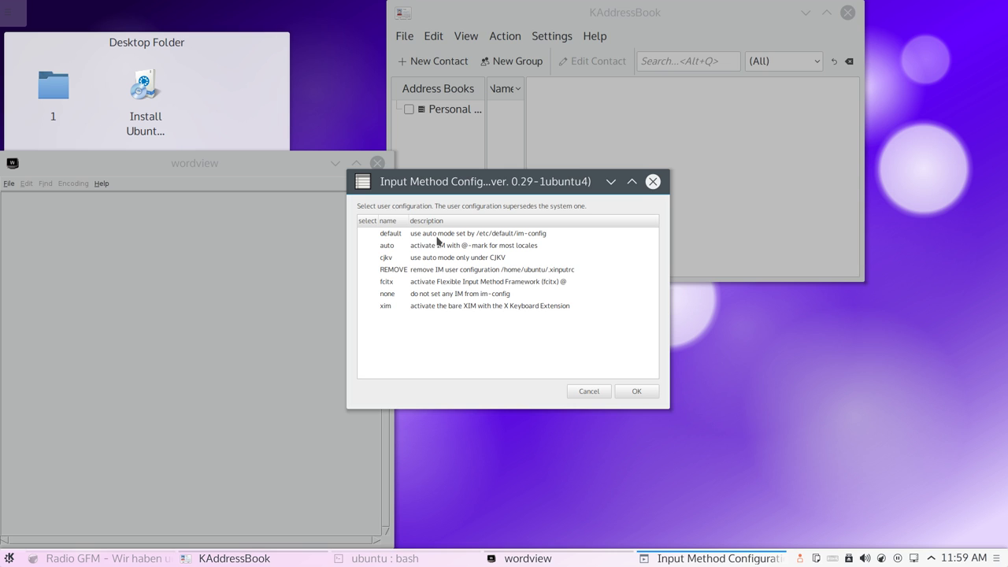
click(653, 181)
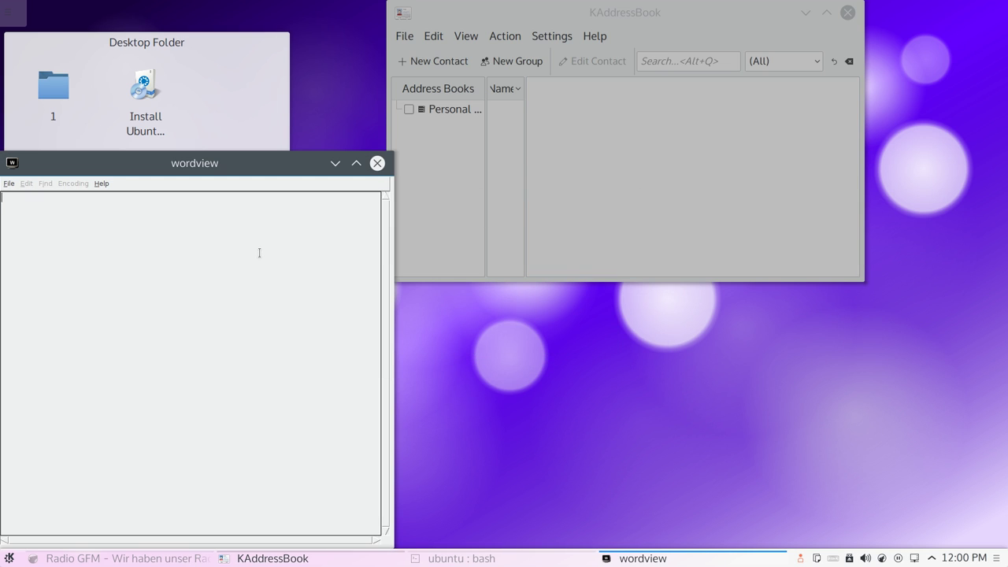
Step: View the About information of Wordview and dismiss it
click(102, 183)
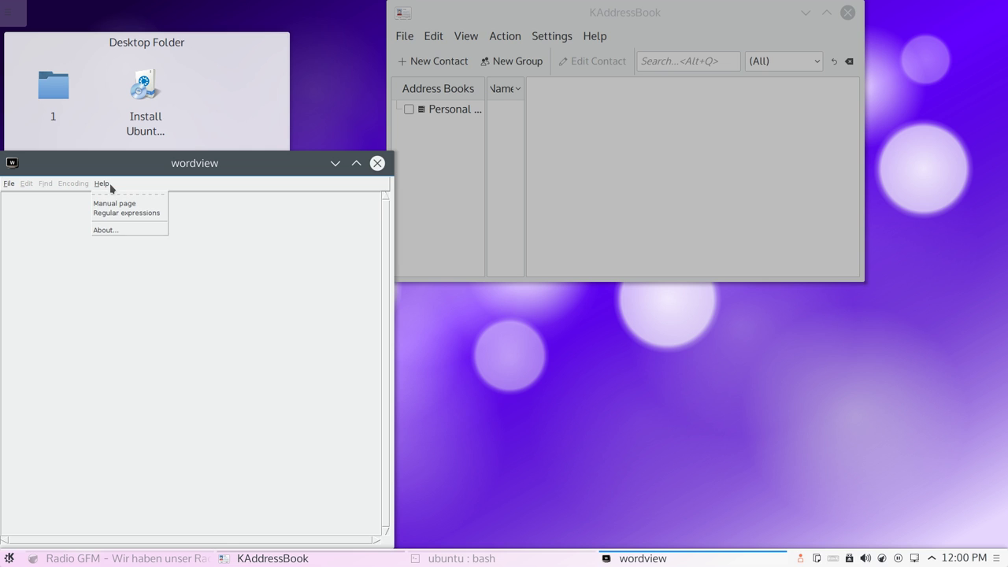
click(116, 229)
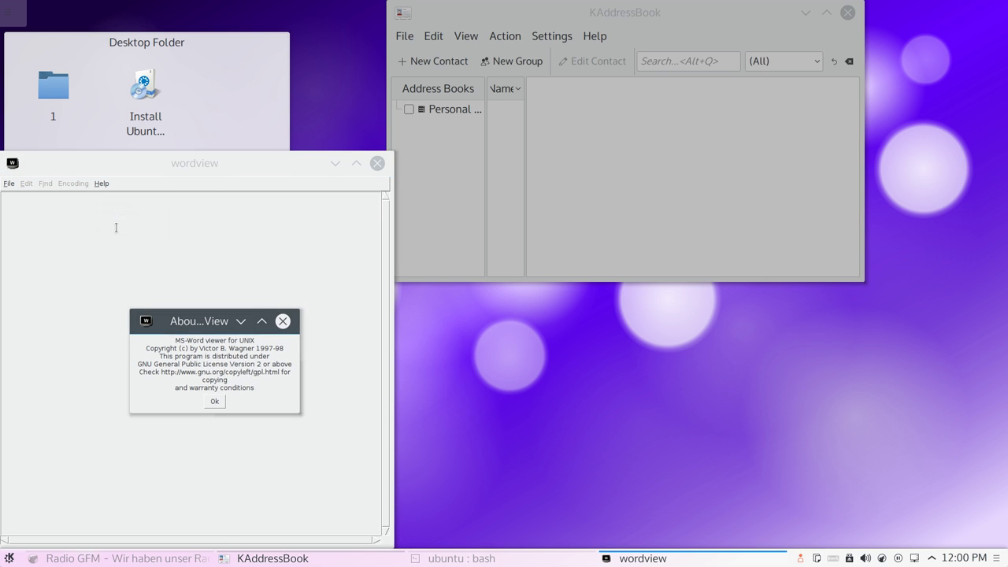
click(212, 403)
Step: Close the Wordview and KAddressBook windows
click(378, 164)
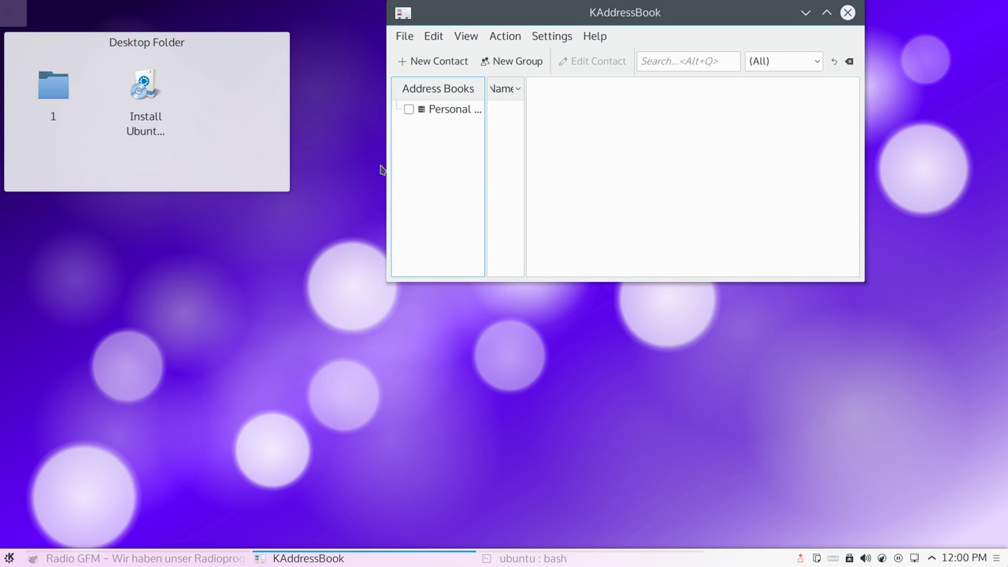
drag(620, 19, 574, 97)
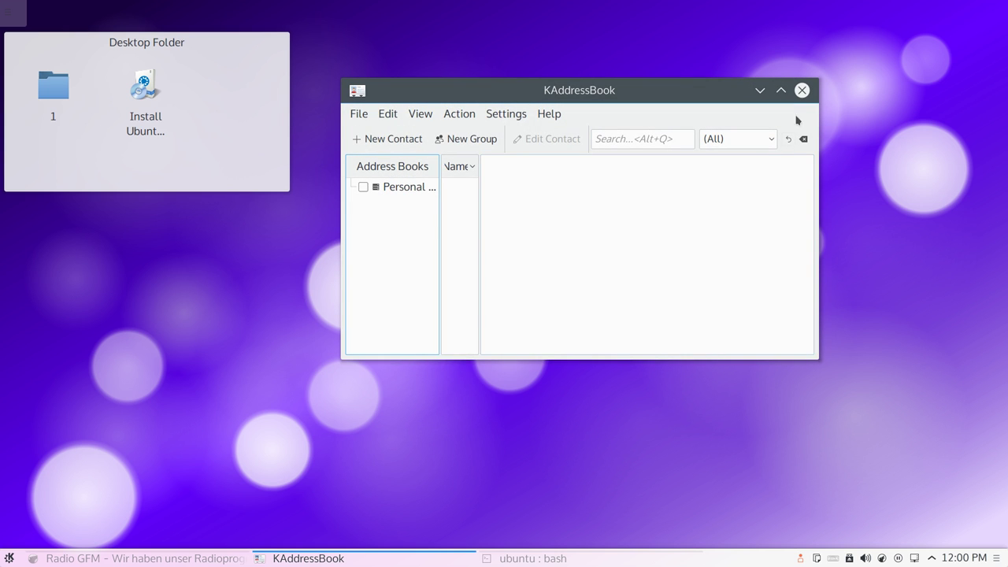
click(802, 90)
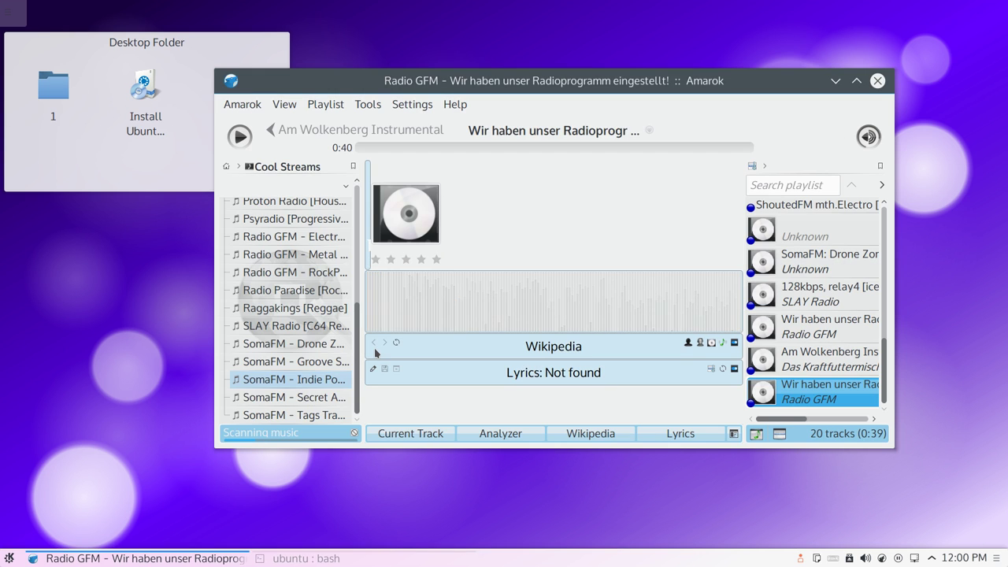
Step: Add the SomaFM Indie Pop and SomaFM Drone Zone streams from Cool Streams to the Amarok playlist
double_click(292, 379)
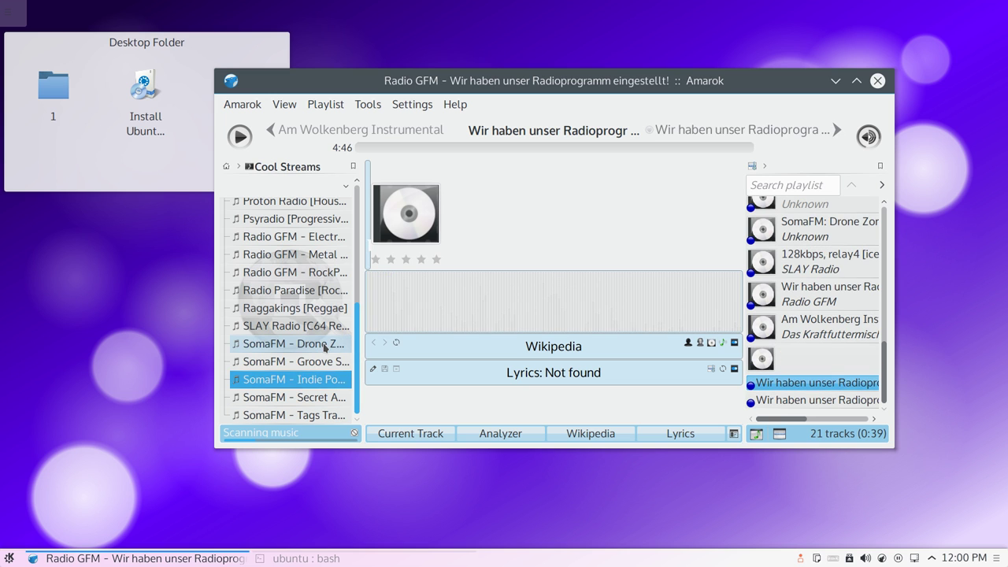
double_click(325, 344)
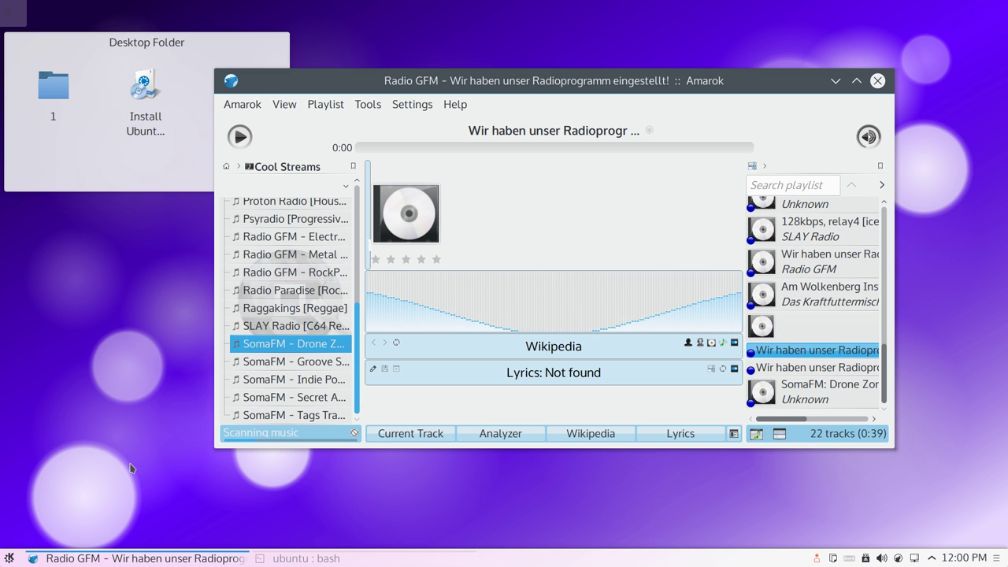
Step: Launch the Info Center (KInfoCenter) from the System applications
key(super)
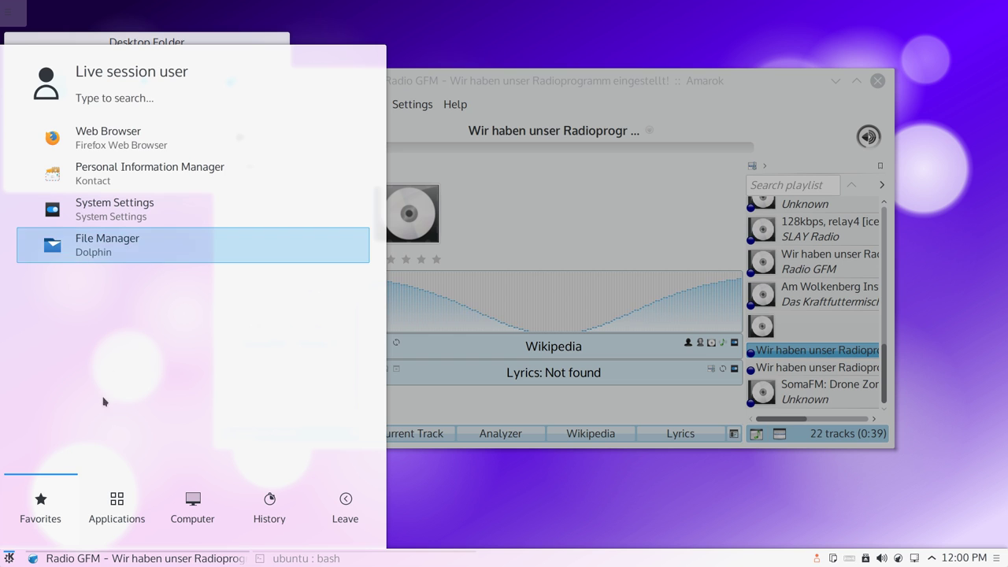
click(134, 534)
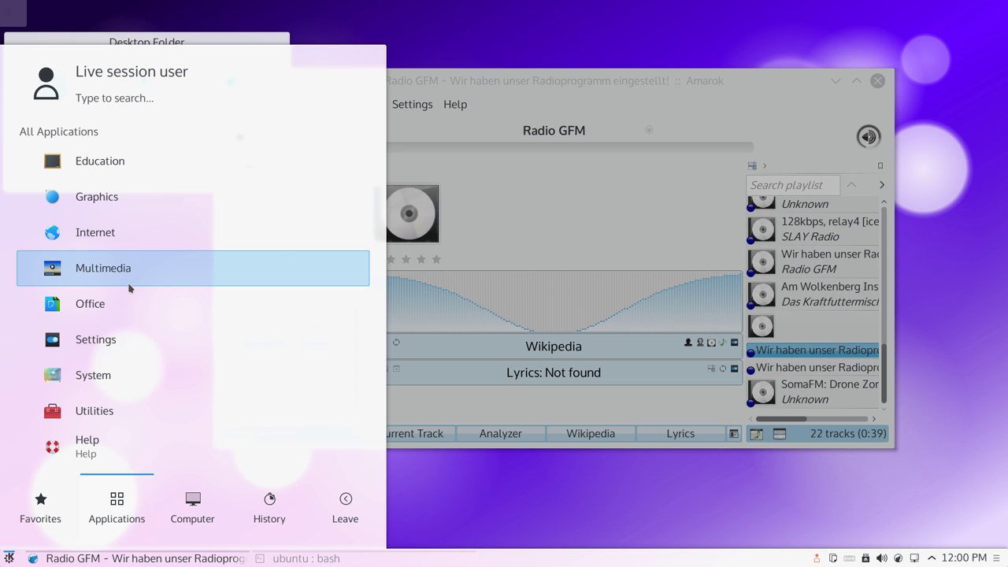
click(116, 348)
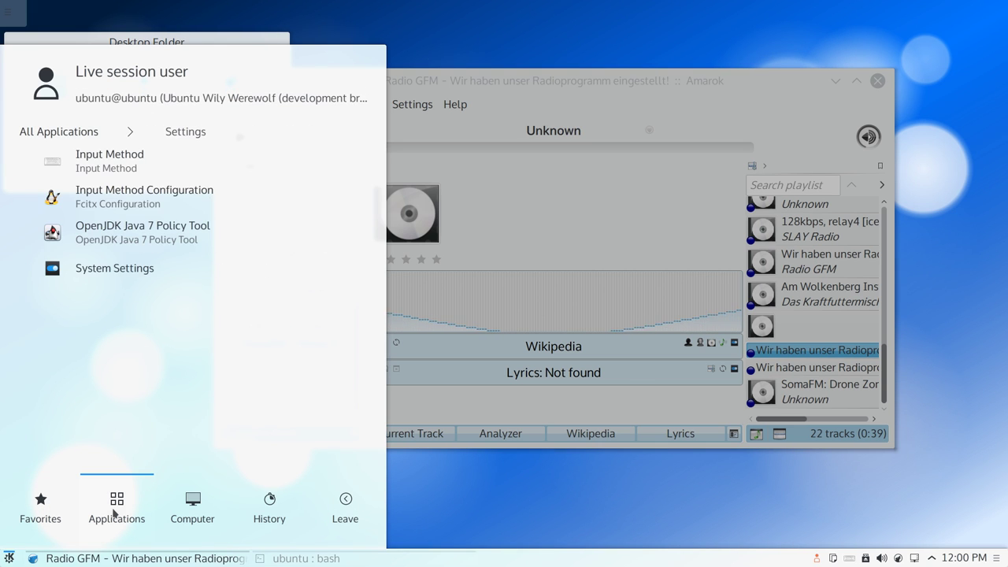
click(86, 132)
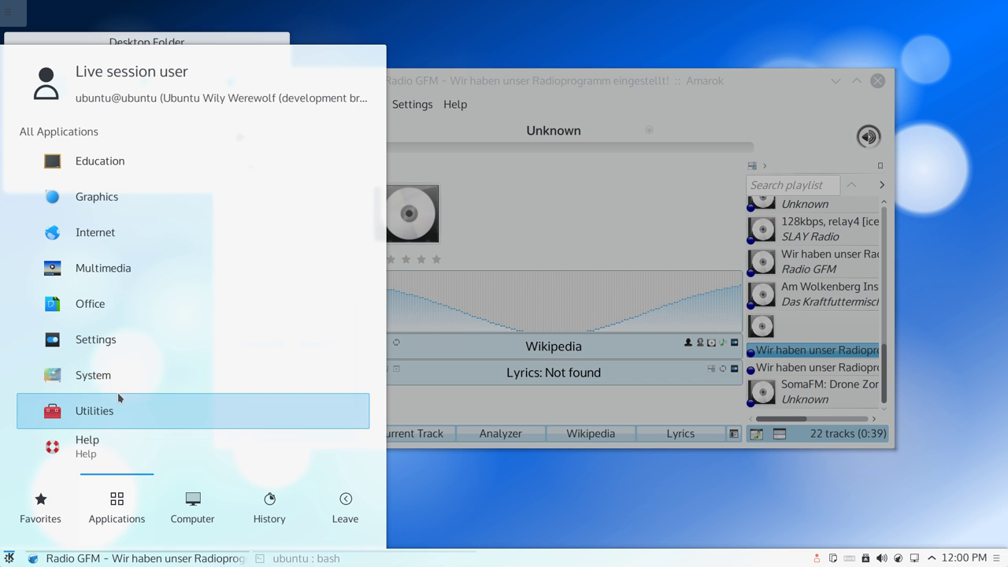
click(122, 378)
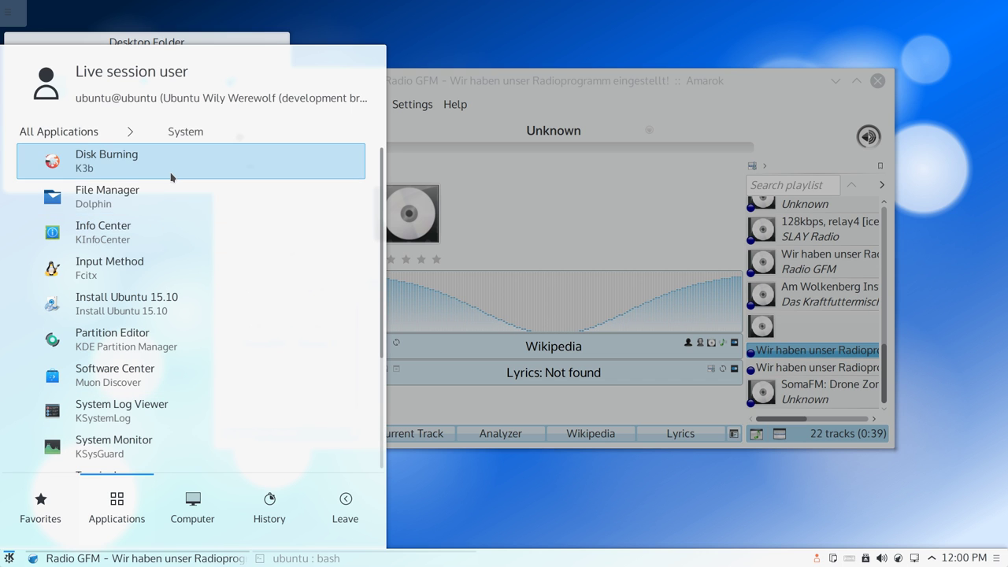
click(142, 232)
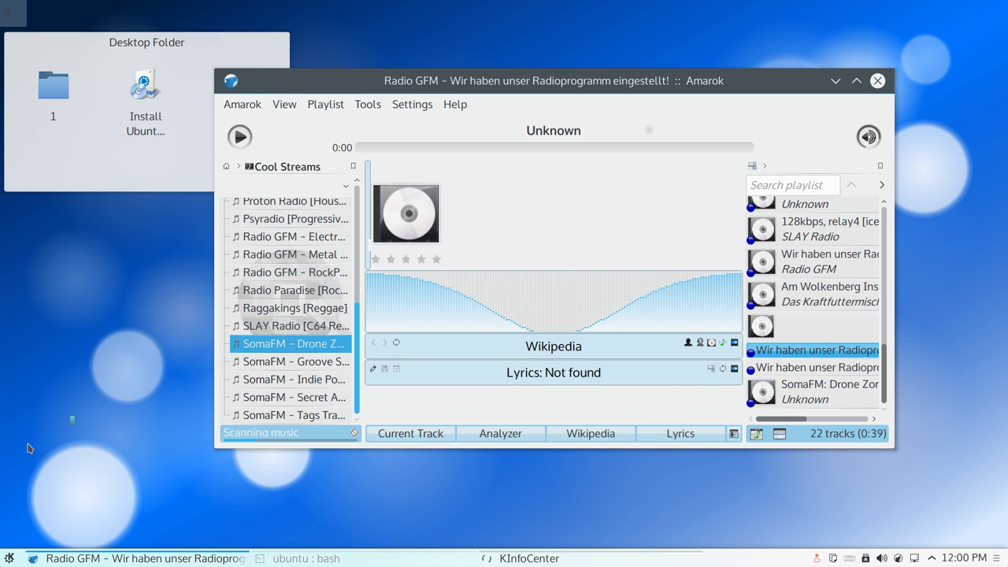
Step: Launch Input Method Configuration from the Settings applications
click(9, 557)
mouse_move(117, 508)
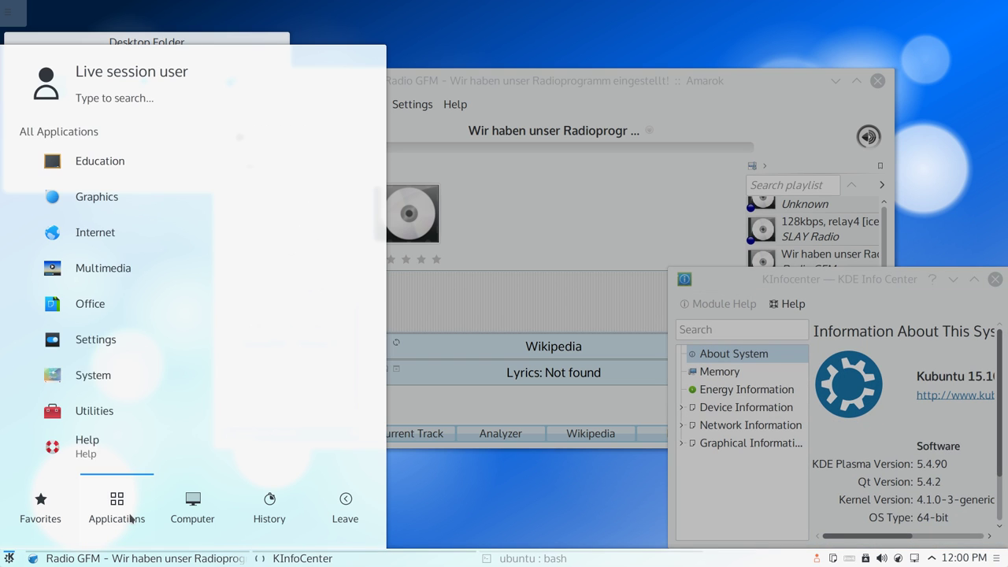
click(114, 346)
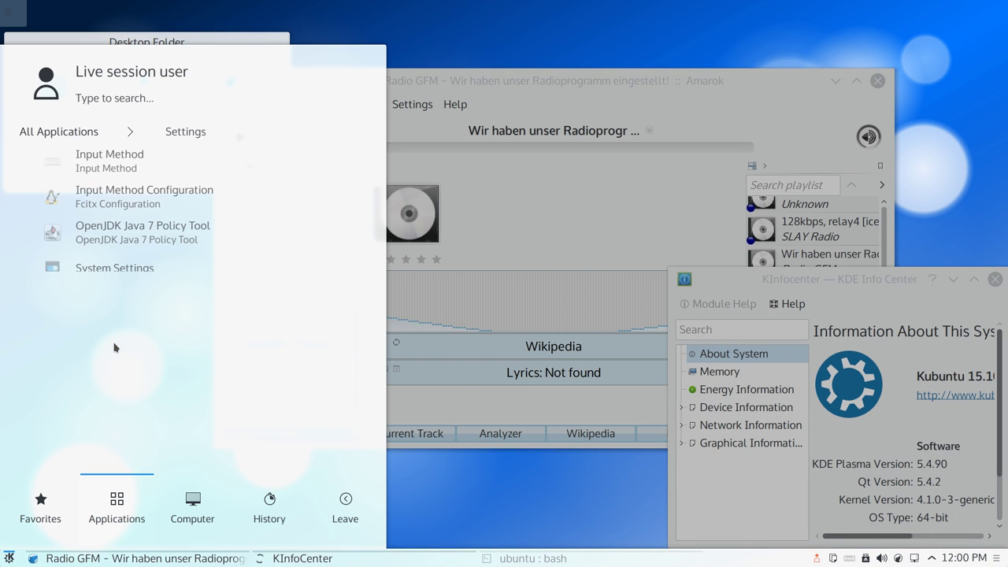
click(53, 132)
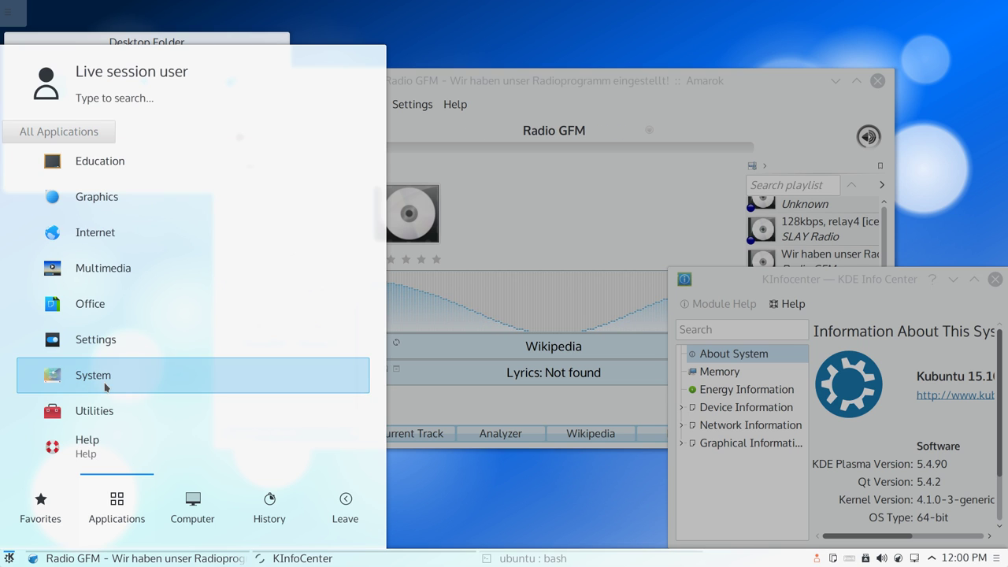
click(105, 347)
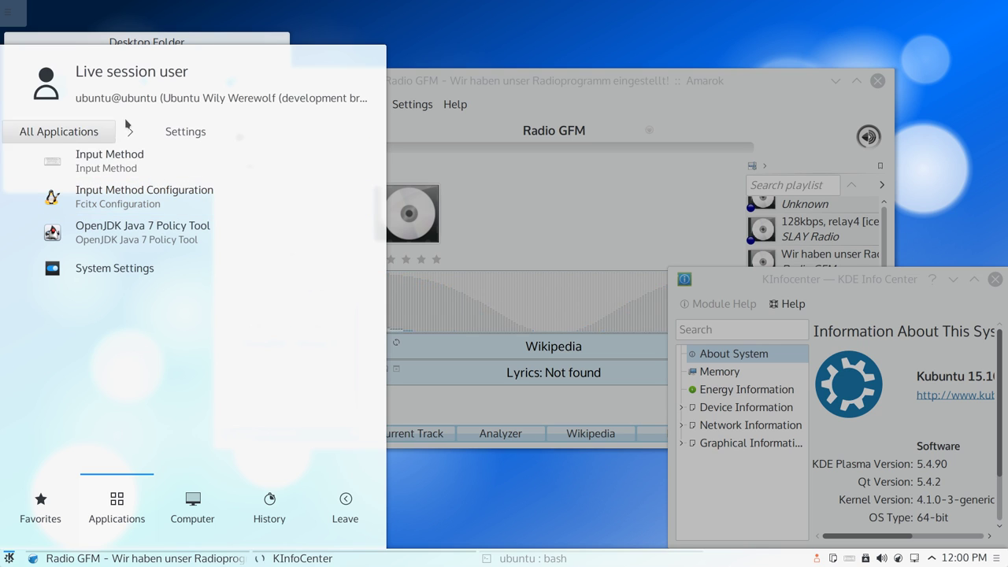
click(71, 132)
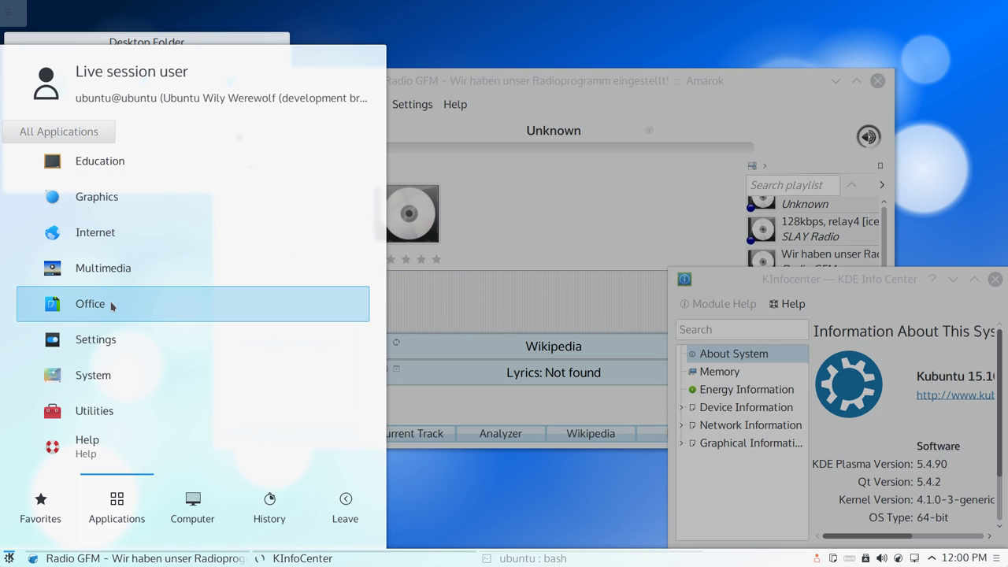
click(110, 346)
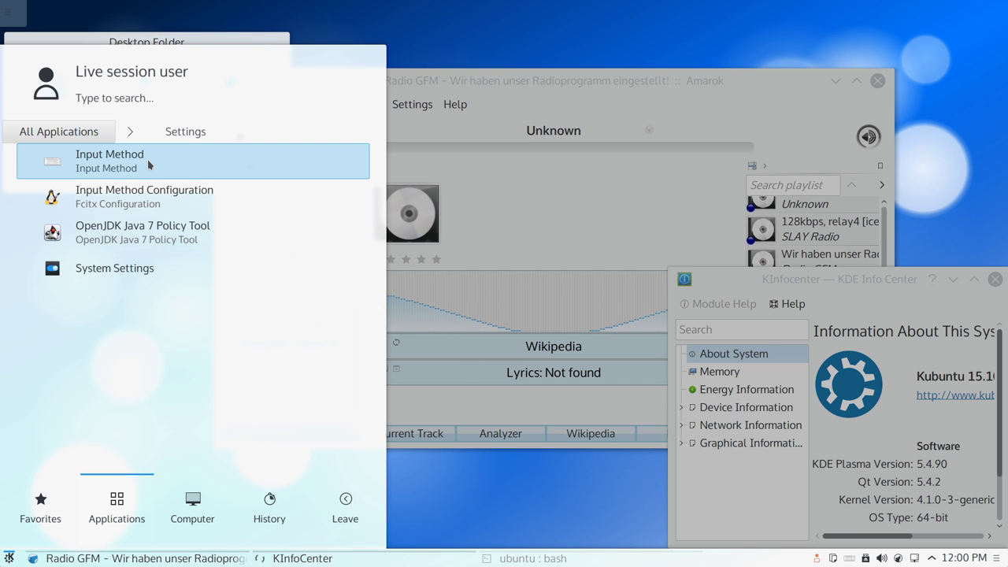
click(184, 211)
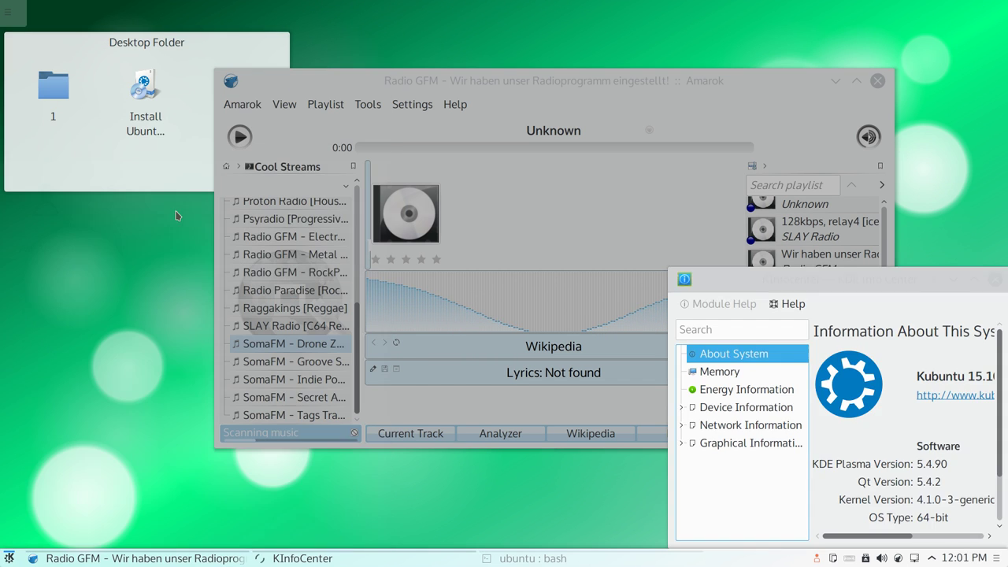
Step: Launch the OpenJDK Java 7 Policy Tool from the Settings applications
key(alt+F1)
key(alt+F1)
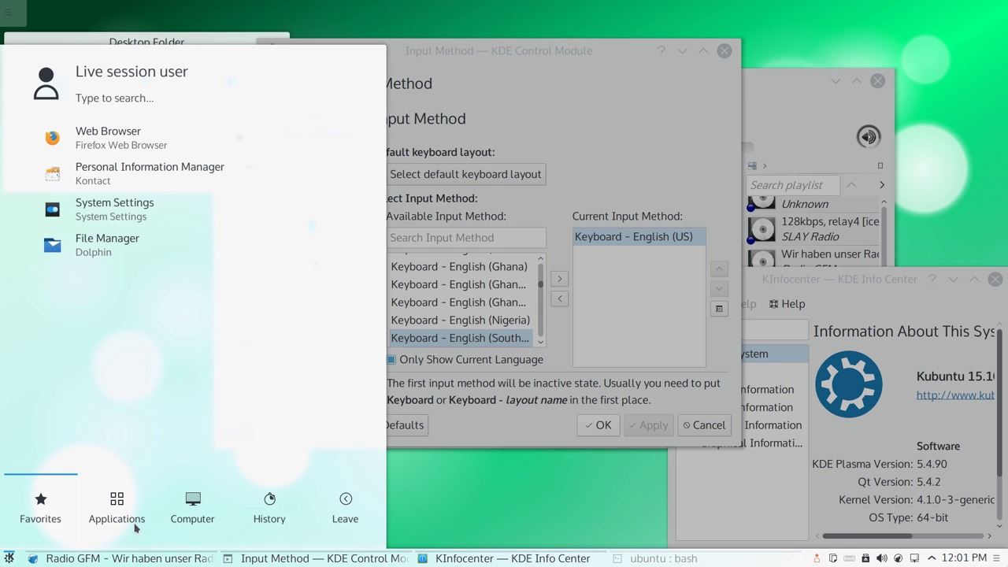
click(134, 524)
click(111, 340)
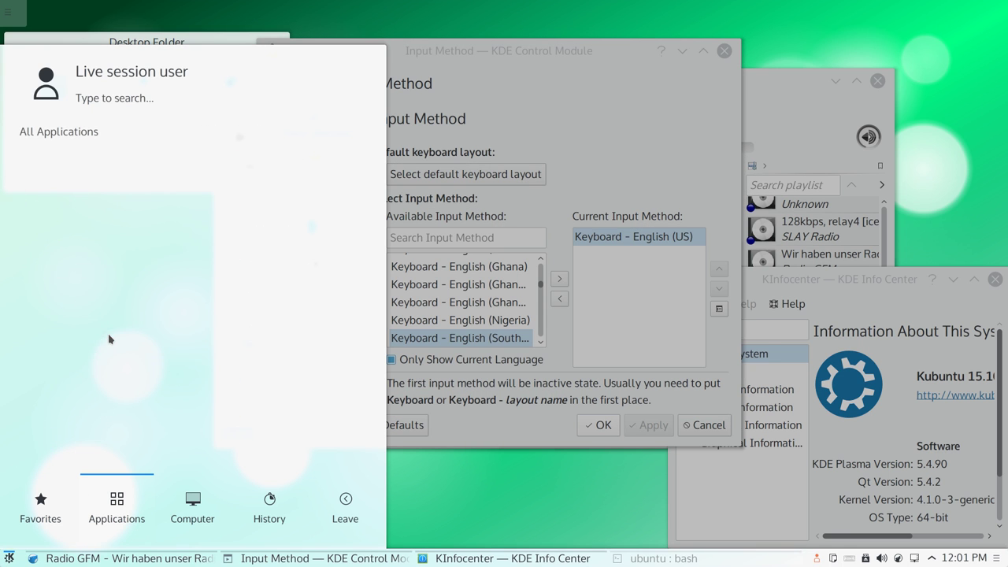
click(126, 228)
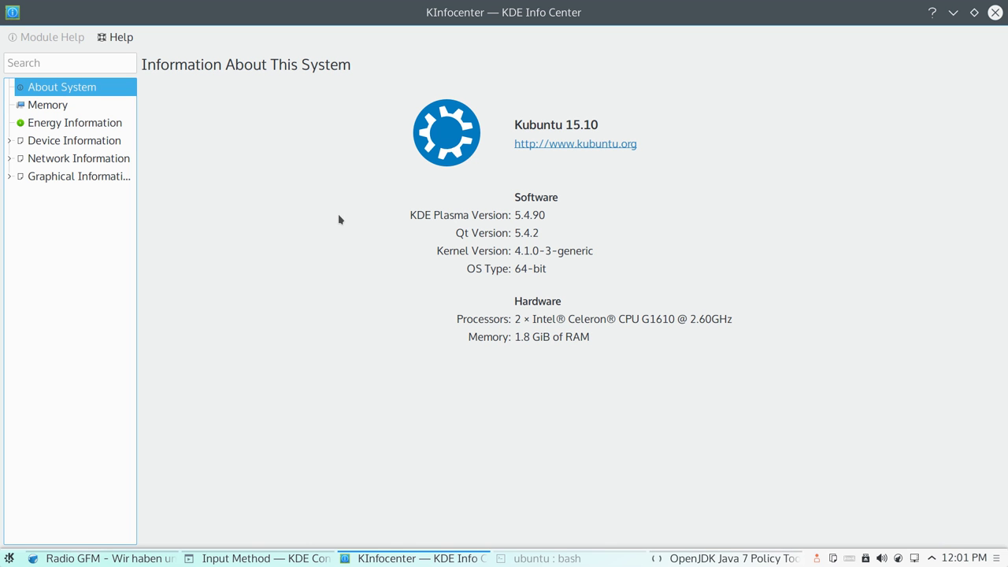
Step: View the Memory and About System pages in the Info Center
click(49, 103)
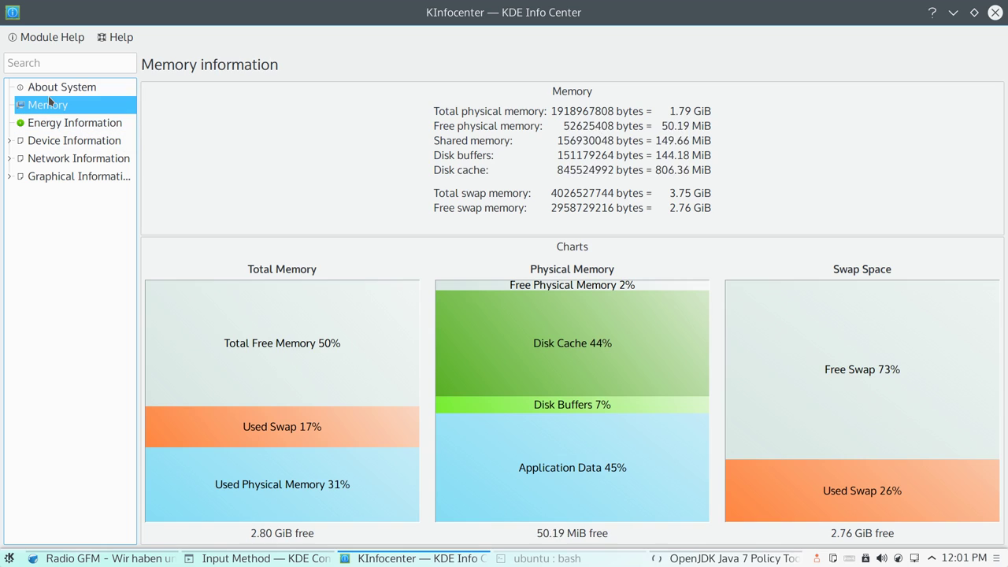
click(472, 281)
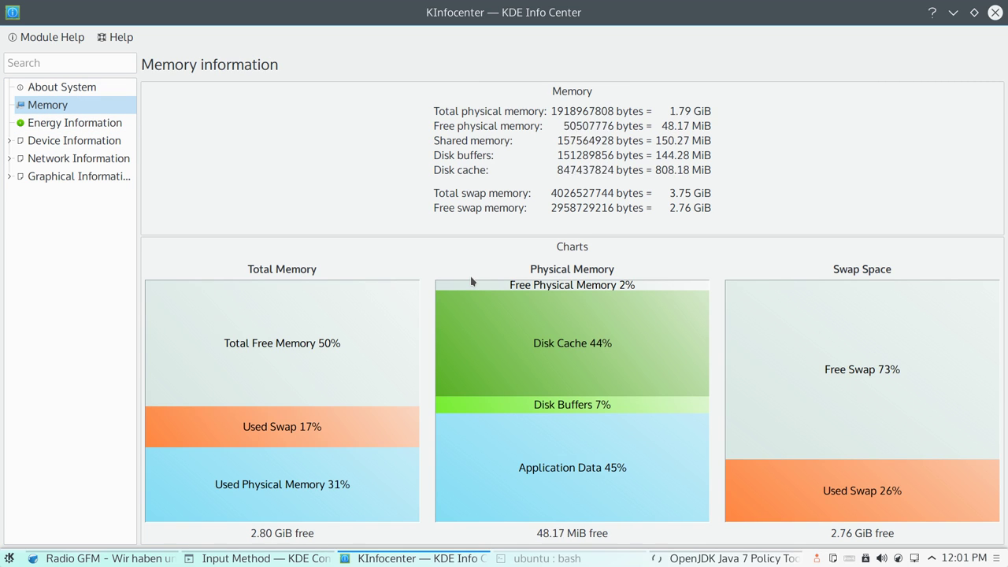
click(115, 90)
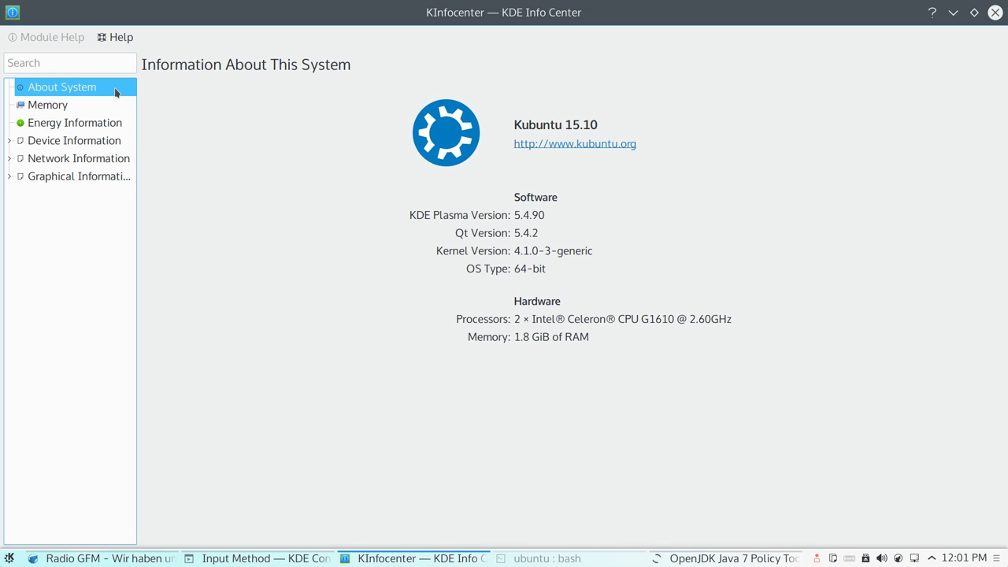
click(113, 105)
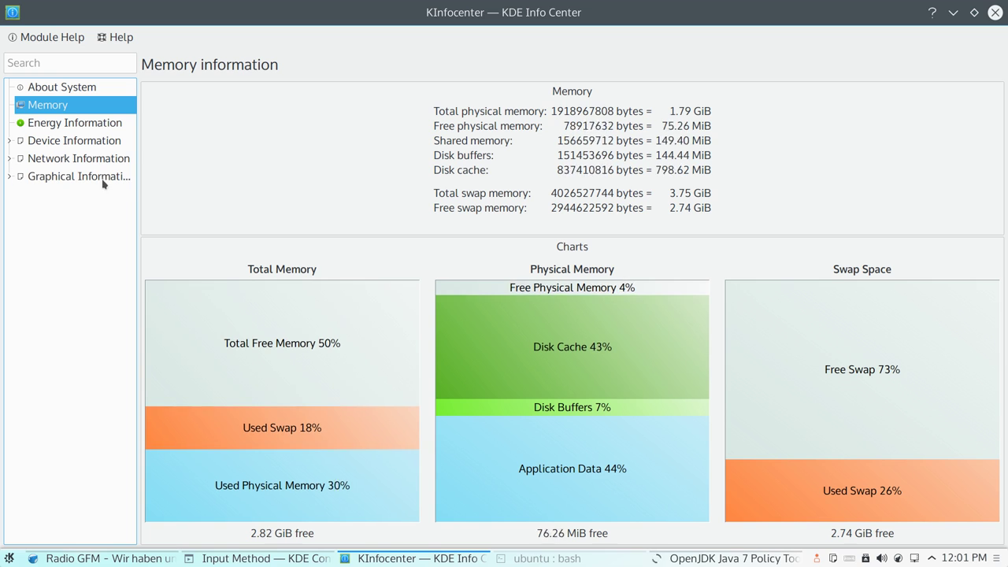
Step: View the Energy Information page of the Info Center and select the Device Information category
click(21, 123)
mouse_move(55, 142)
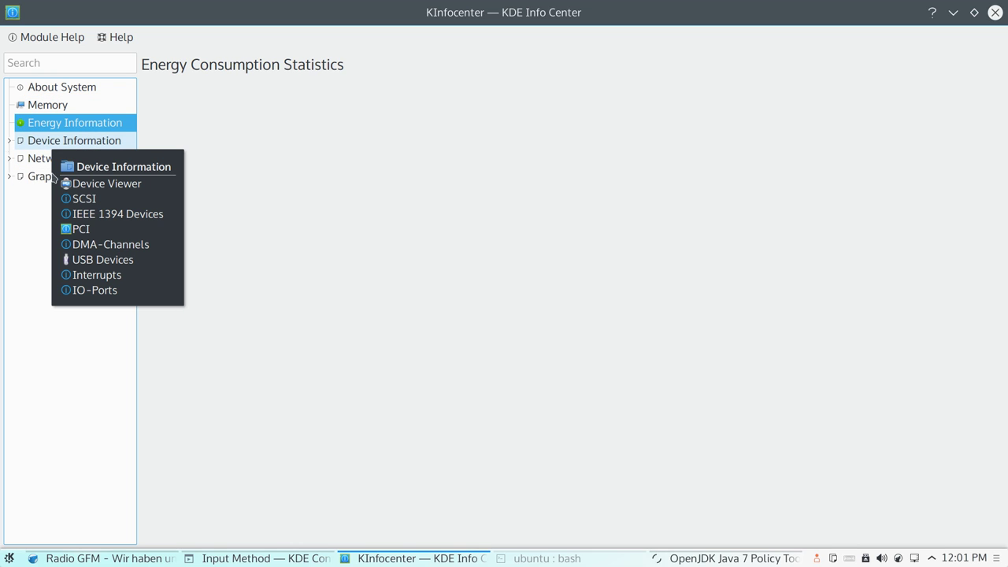
click(74, 140)
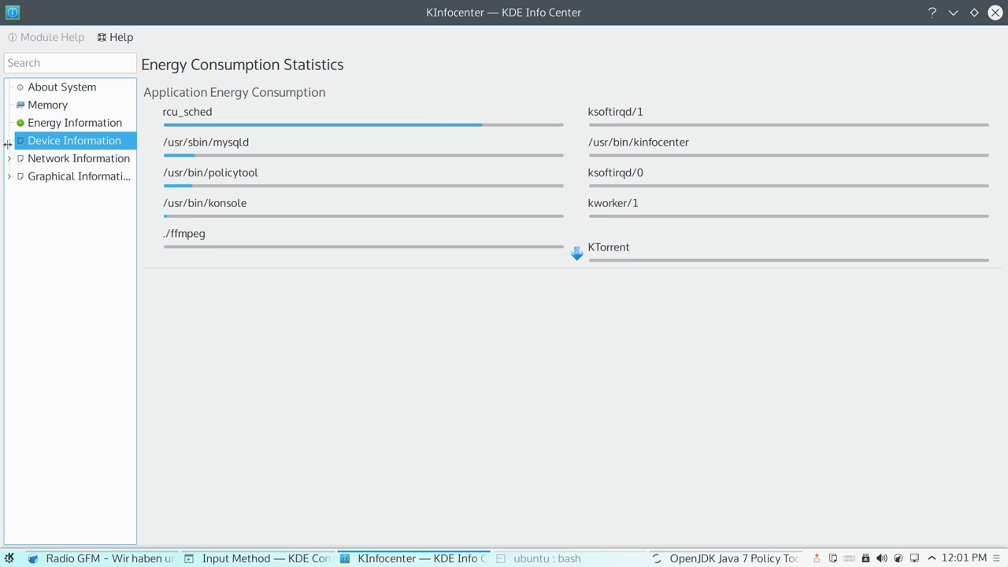
key(super+Page_Up)
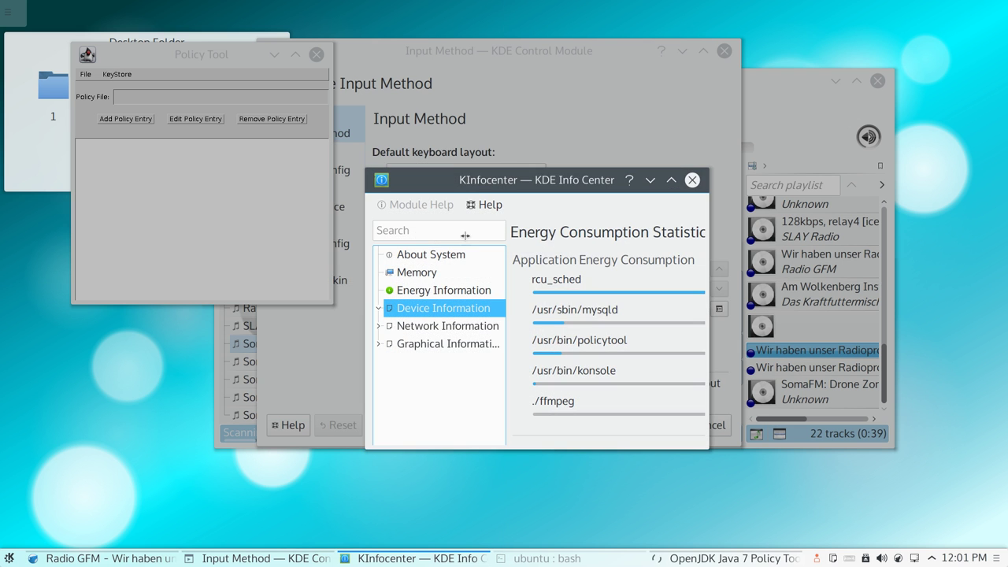
key(super+Page_Up)
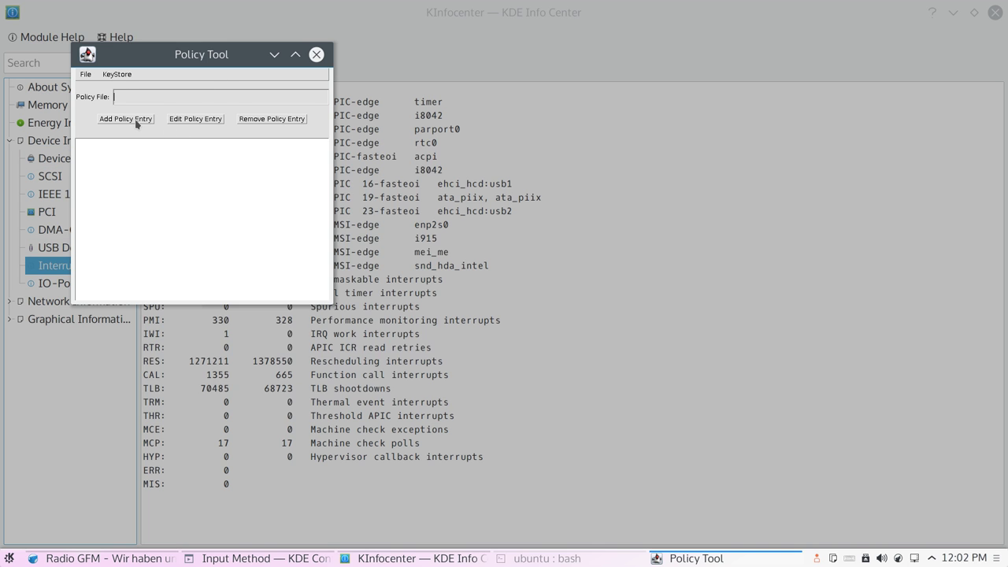
Step: Show the Policy Tool's form for adding a policy entry, dismiss it without entries and close the Policy Tool
click(135, 120)
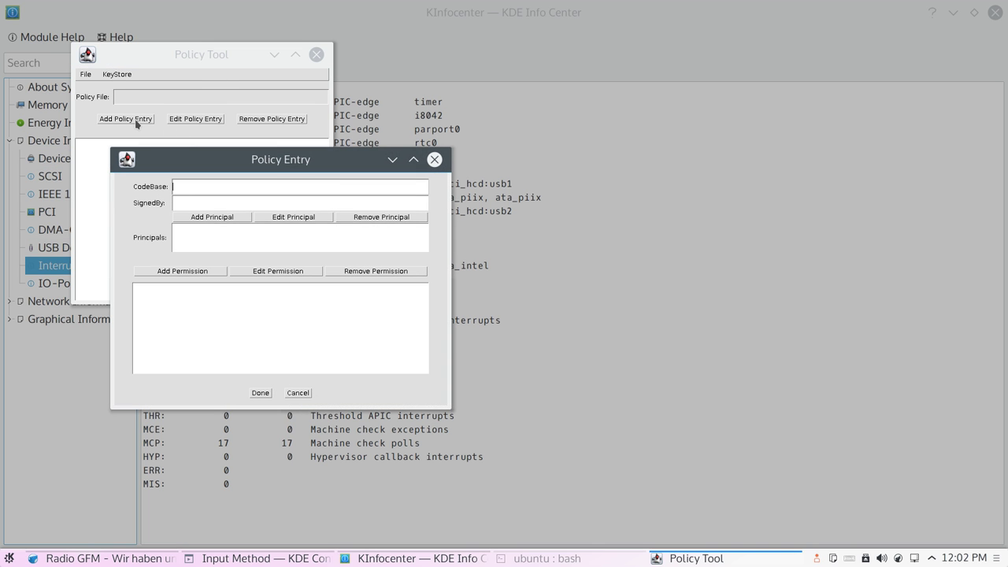
click(434, 159)
click(315, 54)
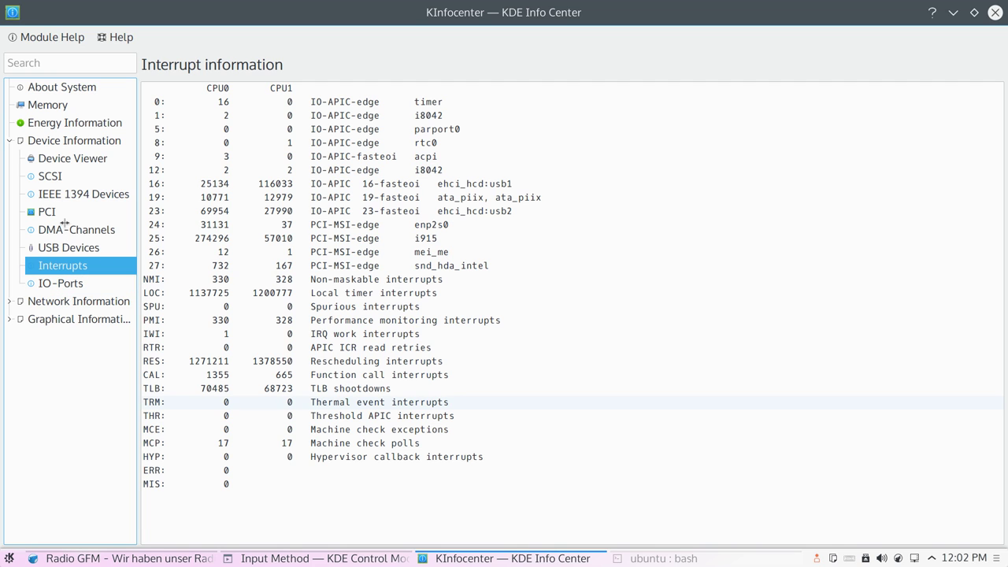
Step: Look through the Device Information pages, including Device Viewer and USB Devices
key(Up)
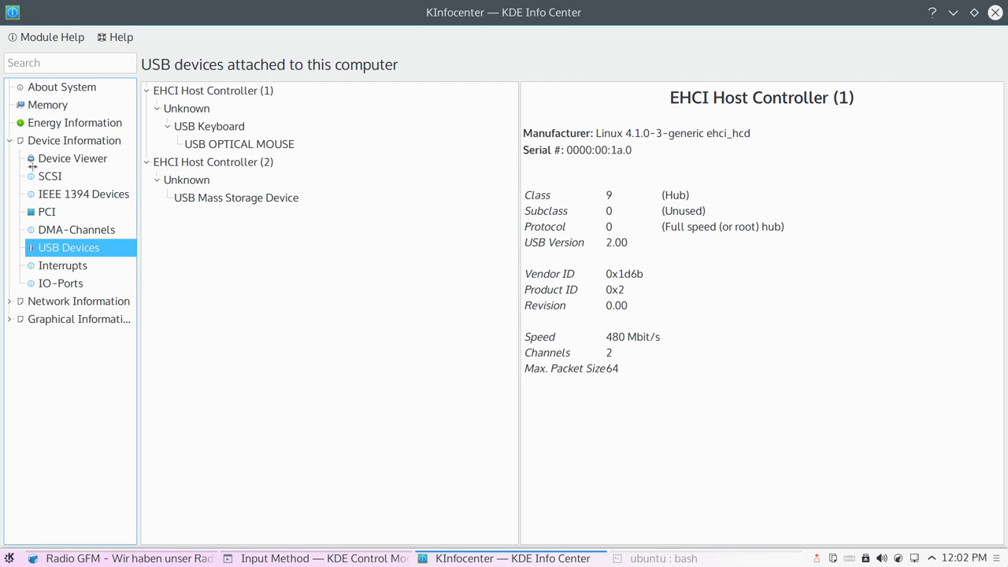
click(31, 161)
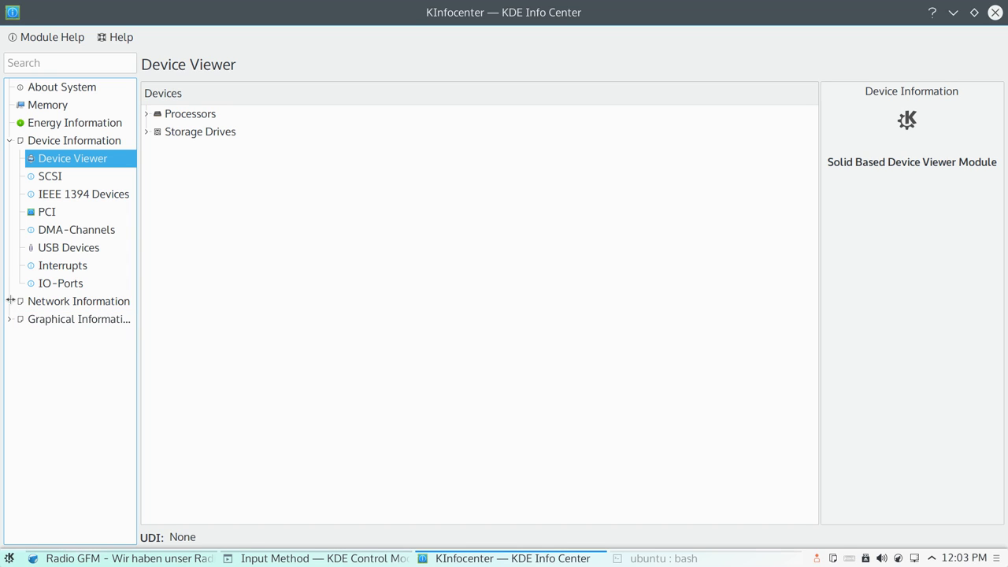
click(10, 300)
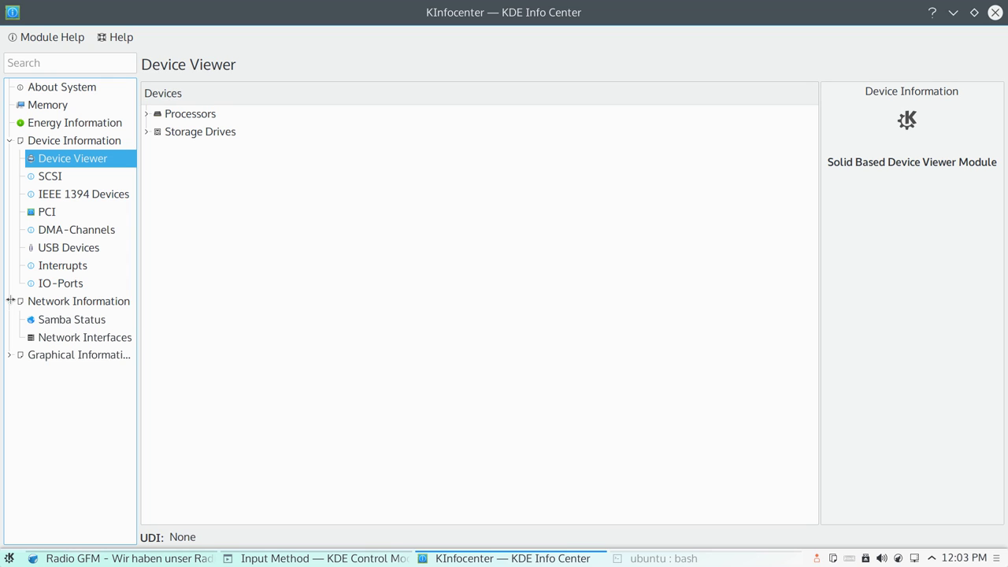
click(10, 300)
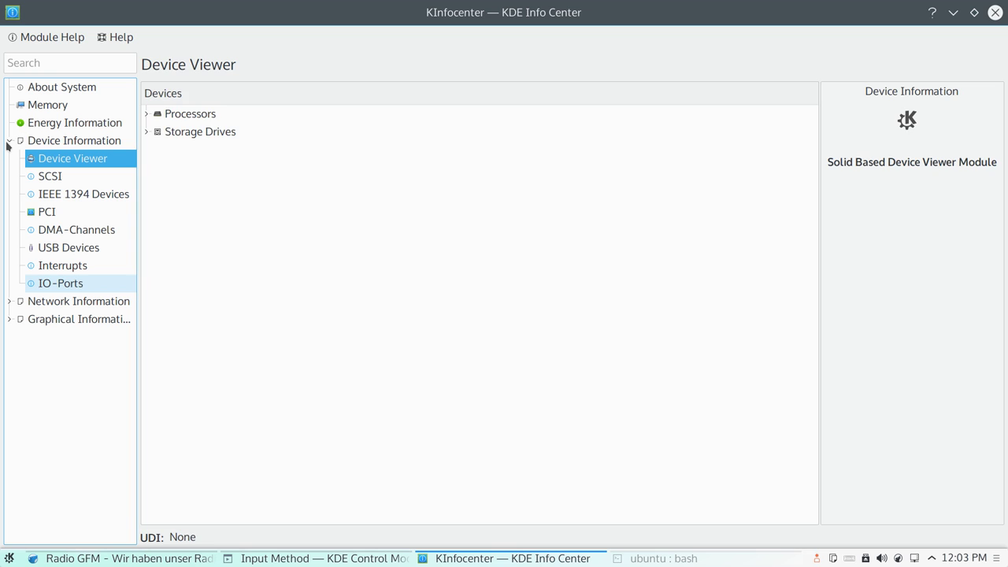
key(Down)
key(Down)
key(Down)
key(Down)
key(Down)
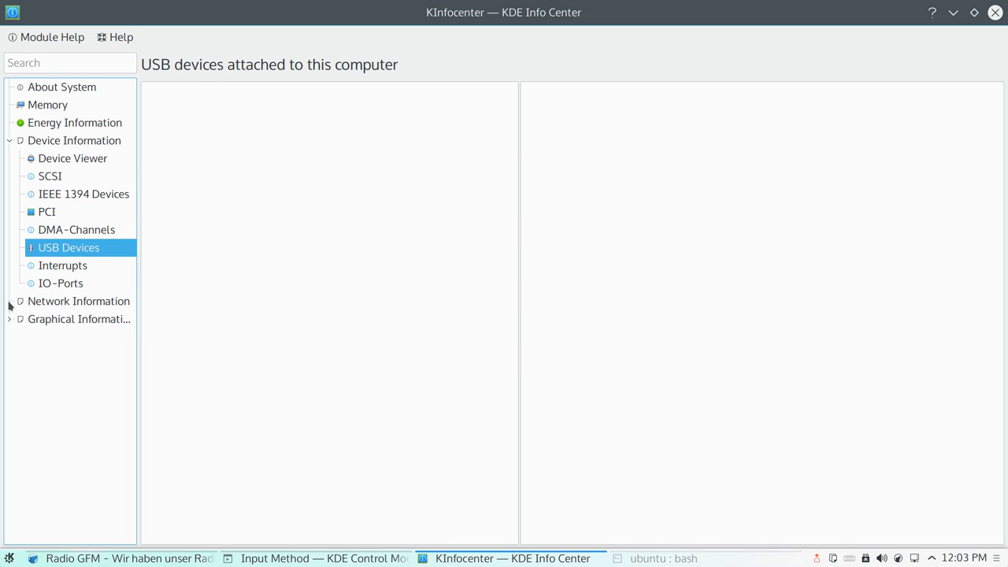
Step: View the Samba Status and Network Interfaces pages, and select the Graphical Information category
click(9, 302)
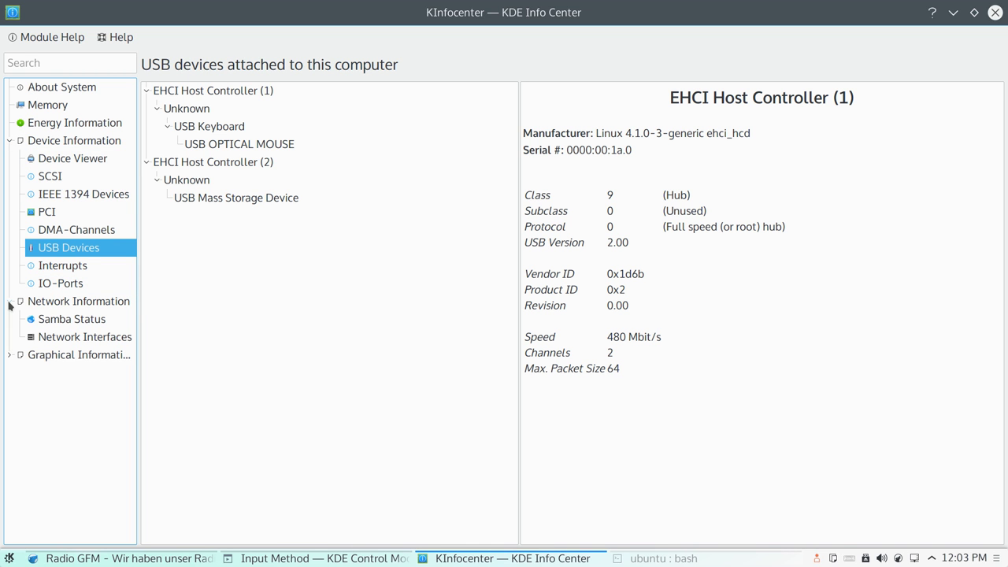
click(59, 320)
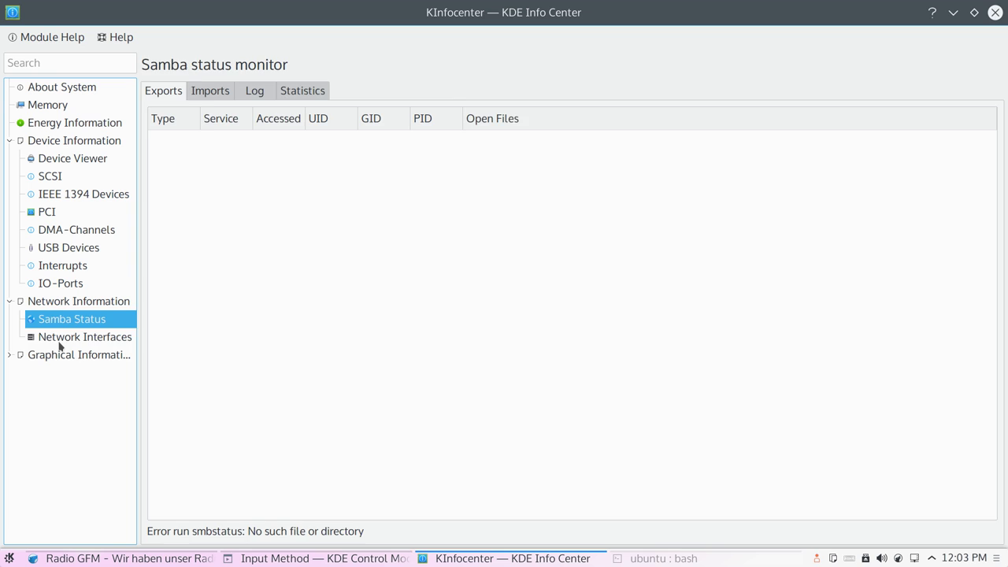
click(59, 339)
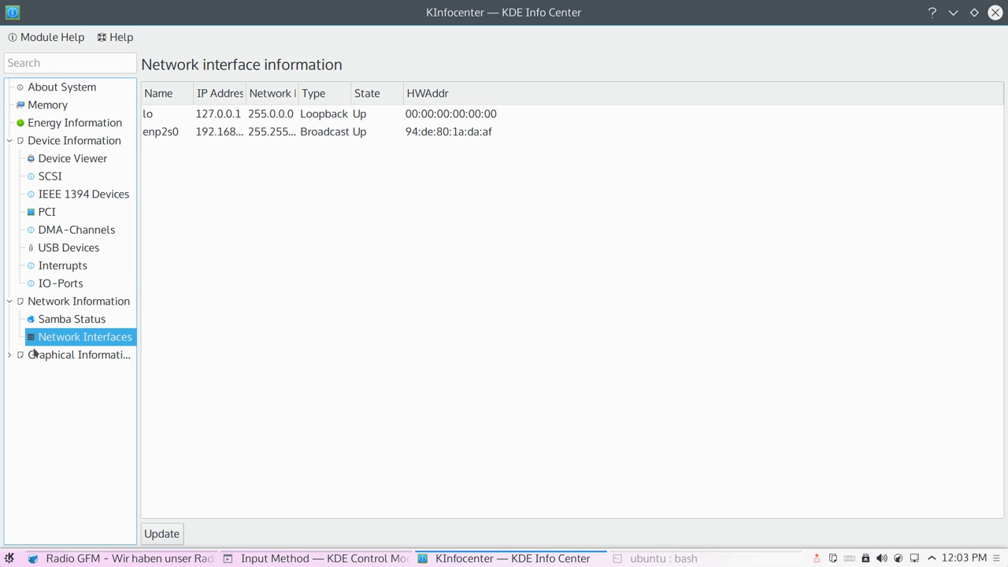
click(21, 357)
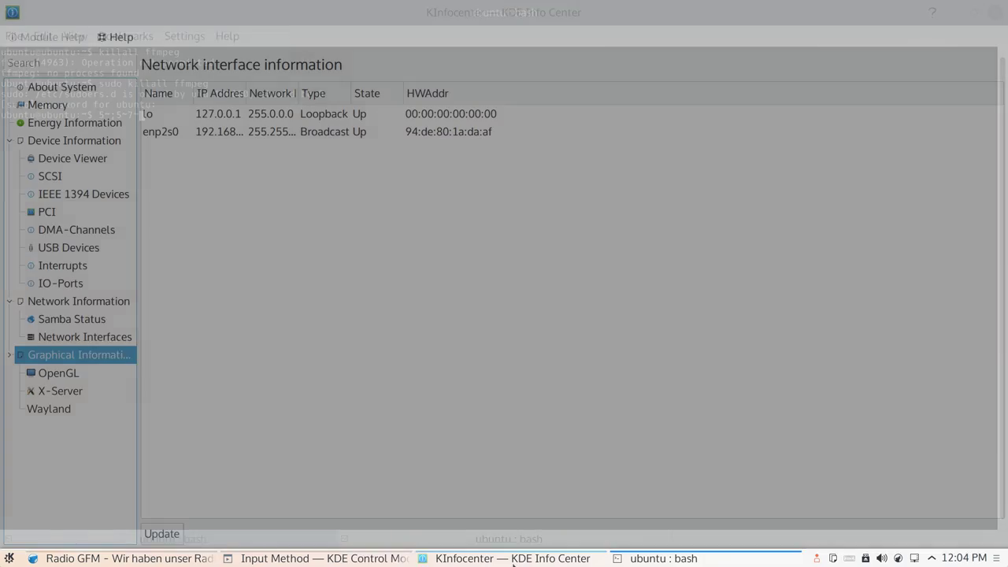
Step: Dismiss the Input Method configuration without changes and switch to Amarok
mouse_move(335, 545)
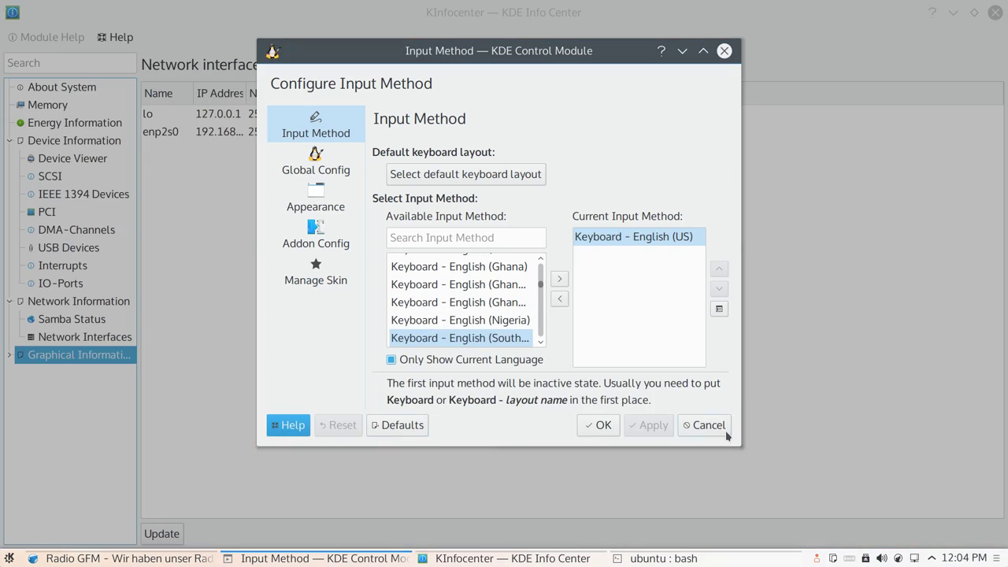
click(726, 429)
click(126, 558)
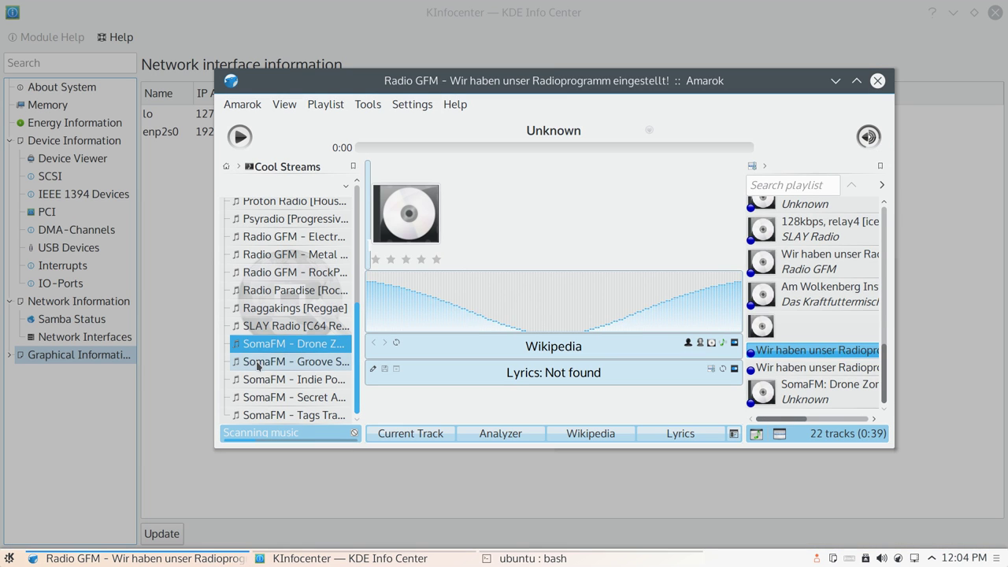
Step: Add the SomaFM Groove Salad, SomaFM Secret Agent and Psyradio streams from Cool Streams to the playlist
double_click(258, 362)
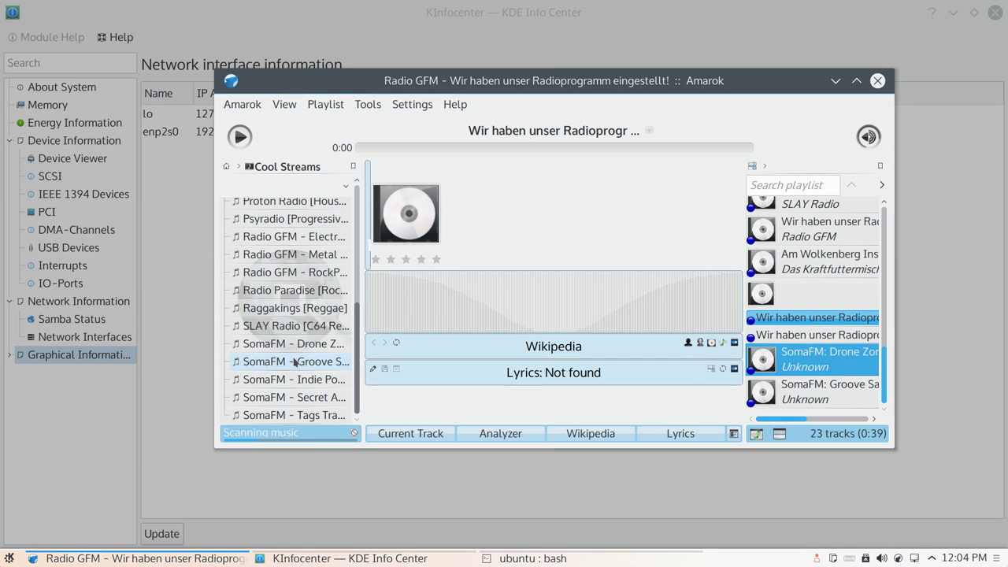
double_click(288, 397)
double_click(287, 219)
scroll(285, 228, up, 4)
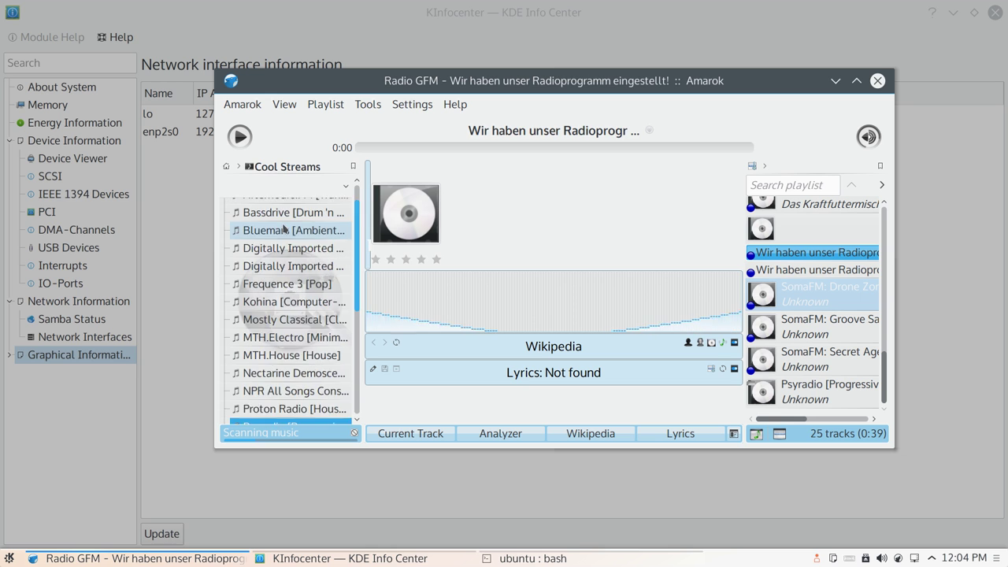
scroll(285, 228, up, 2)
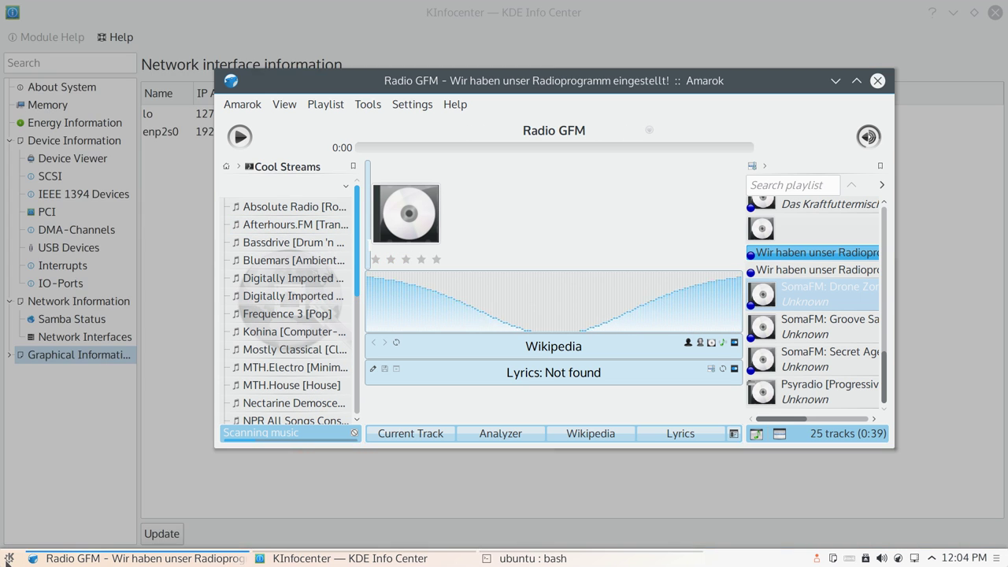
Step: Close Amarok and the Info Center
click(10, 559)
key(Escape)
click(878, 80)
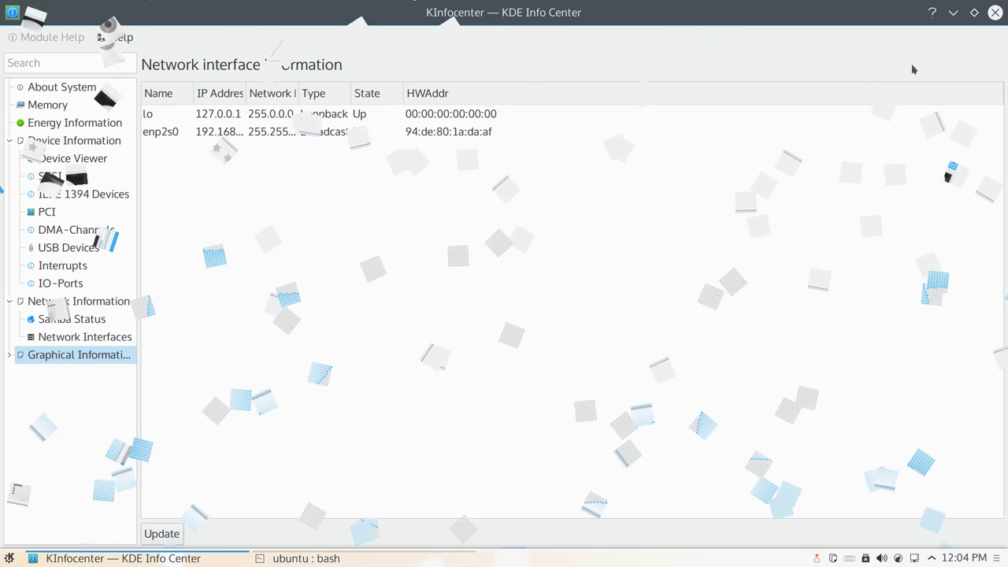
click(996, 13)
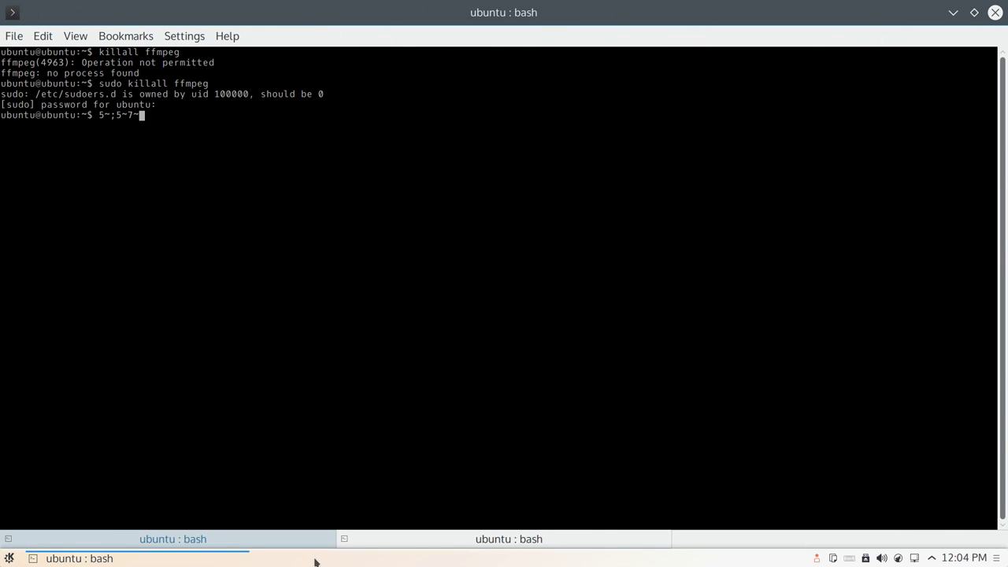
Step: Unmaximize the terminal window, move it fully into view and minimize it
scroll(231, 544, down, 1)
scroll(231, 544, up, 1)
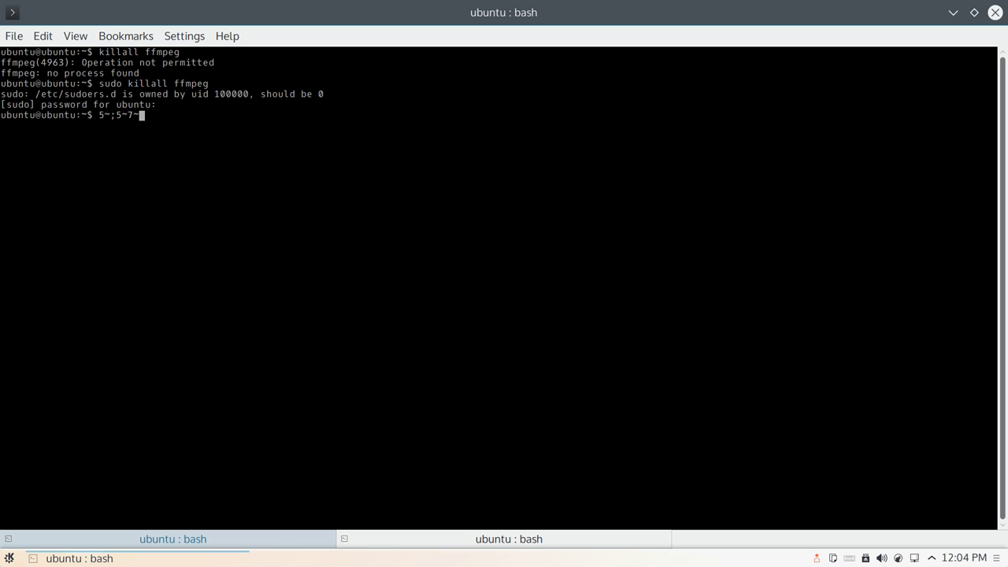
double_click(462, 17)
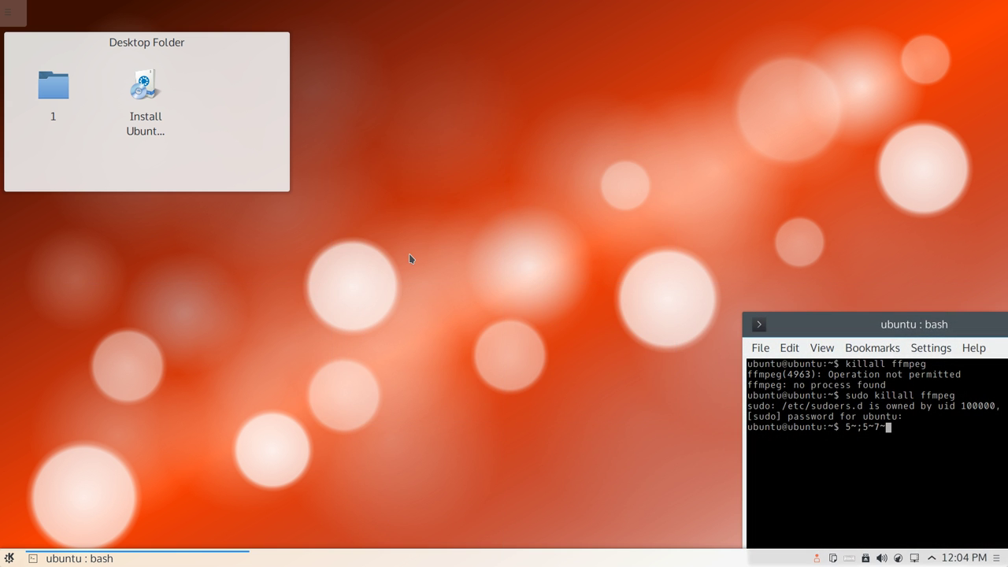
click(175, 559)
click(174, 558)
drag(804, 327, 438, 326)
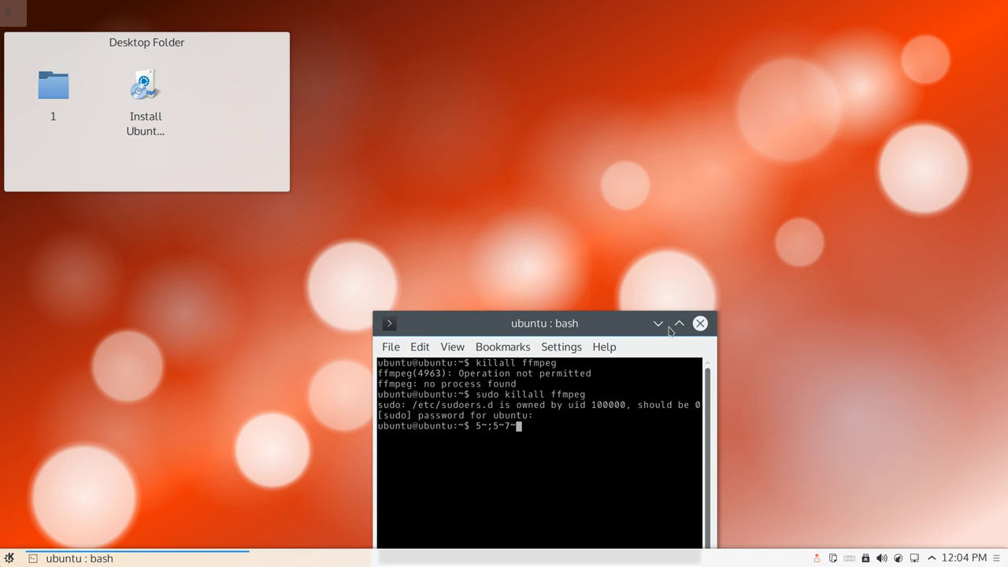
click(662, 324)
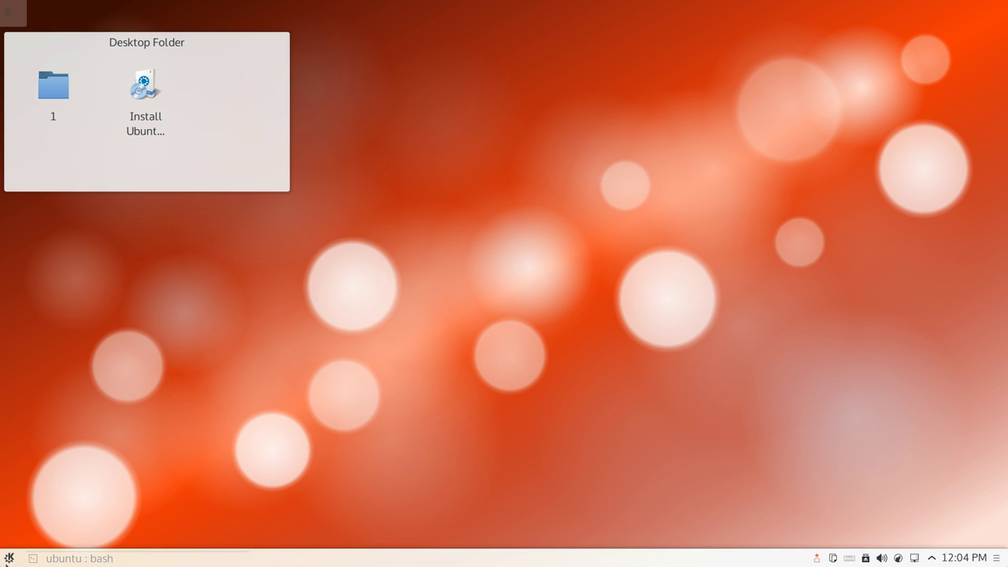
Step: Launch the Partition Editor from the System applications and accept its root prompt with the password field left empty
click(9, 558)
click(101, 512)
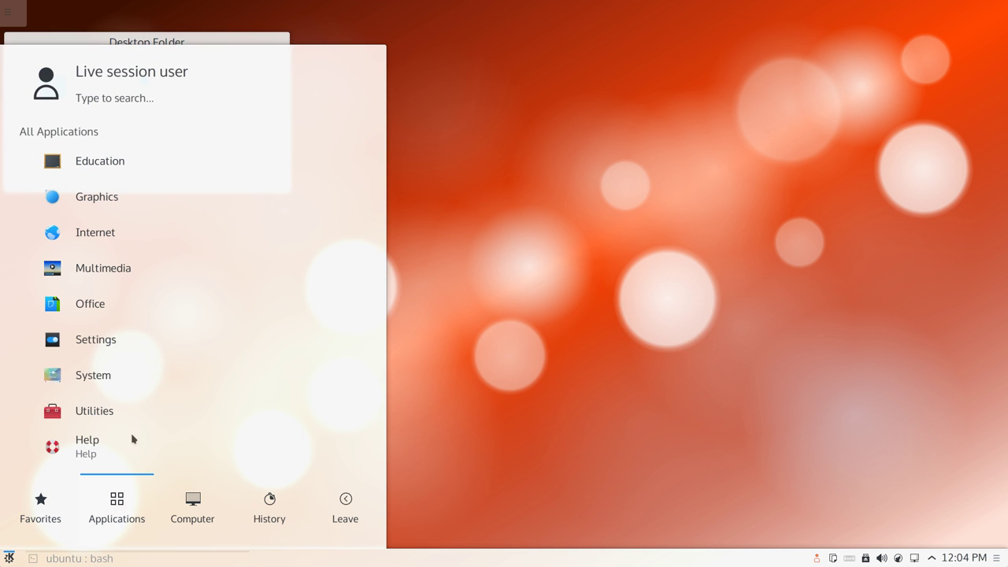
click(130, 381)
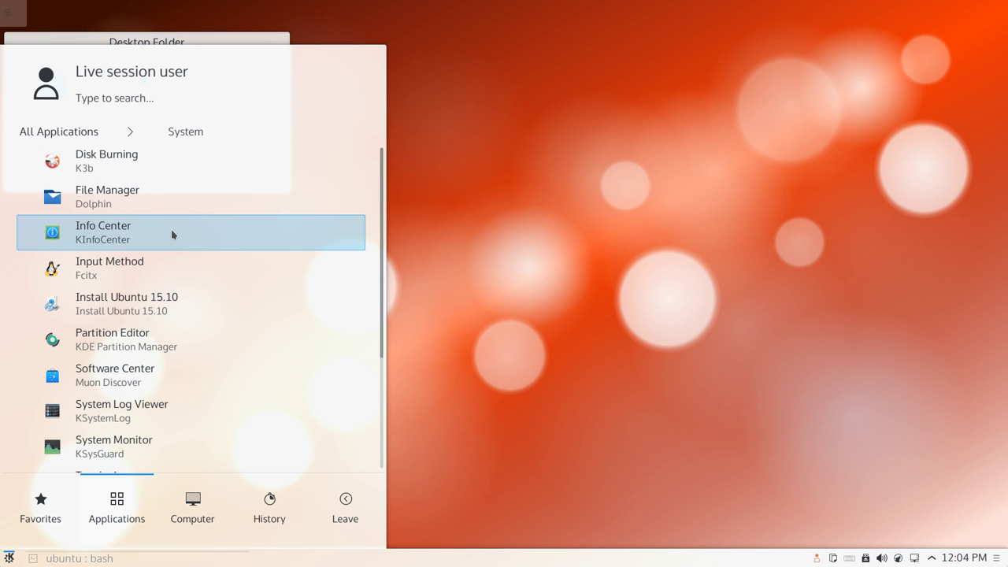
scroll(186, 320, down, 1)
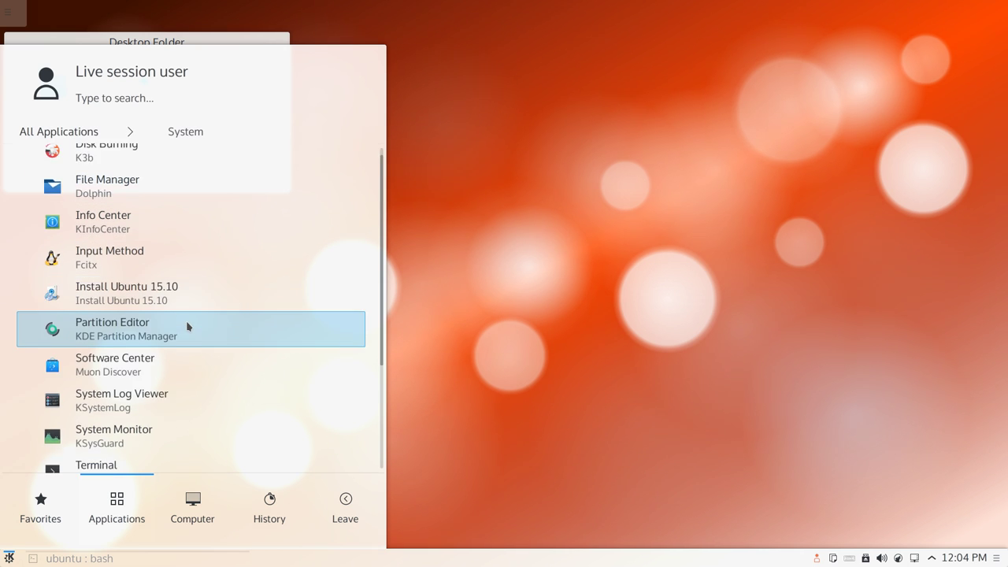
click(186, 332)
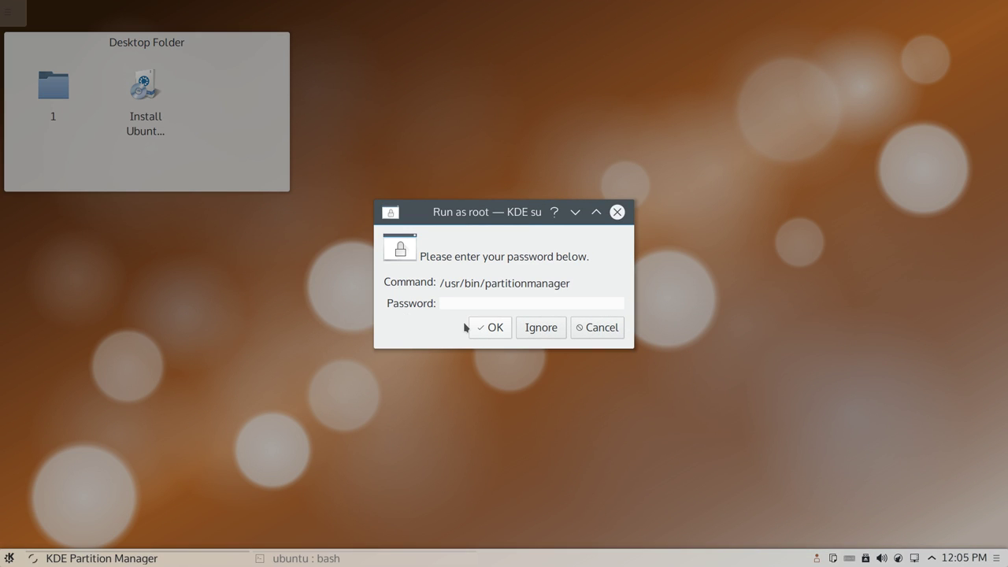
click(496, 333)
Step: Browse the System applications and launch the Software Center, Muon Discover
click(9, 558)
click(120, 518)
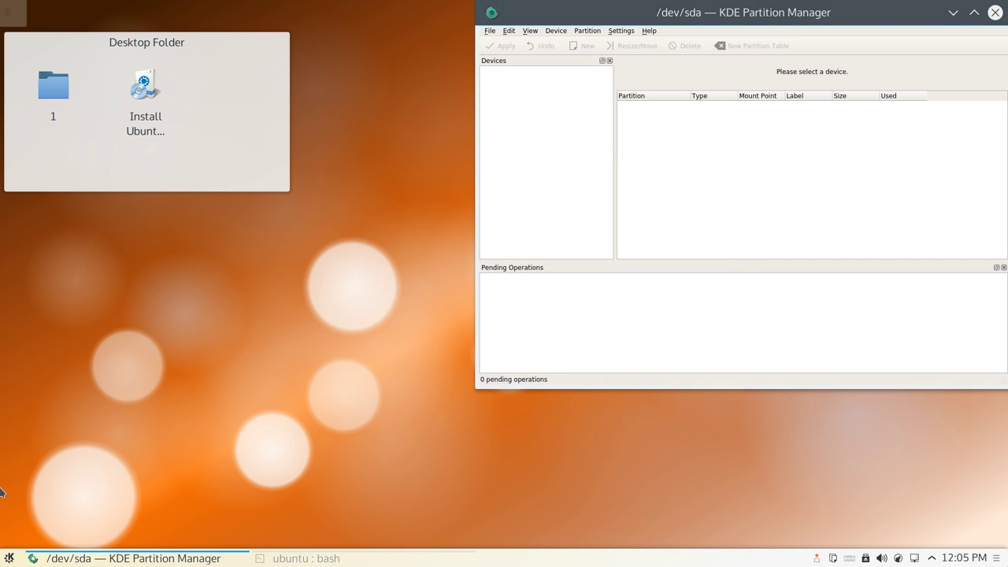
click(9, 558)
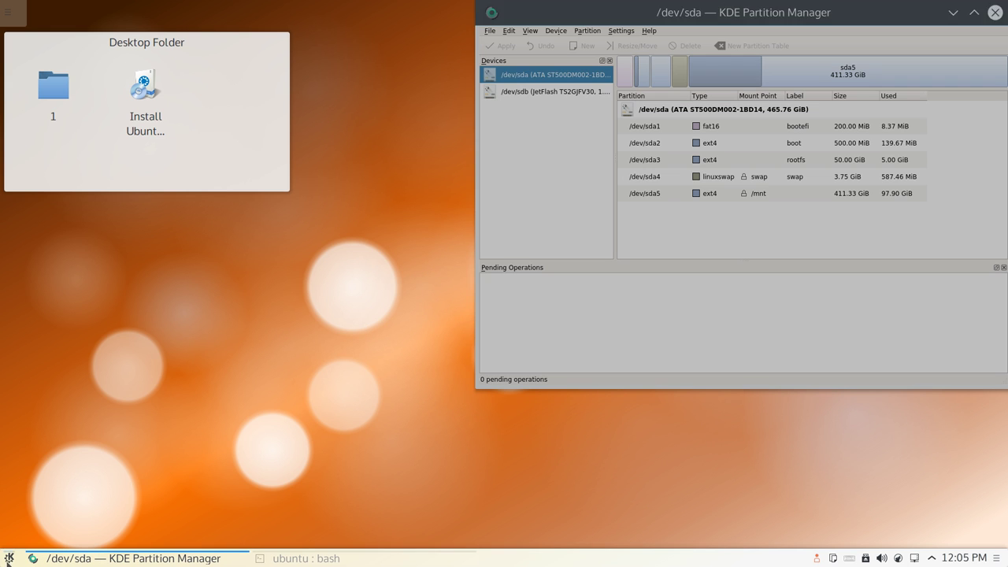
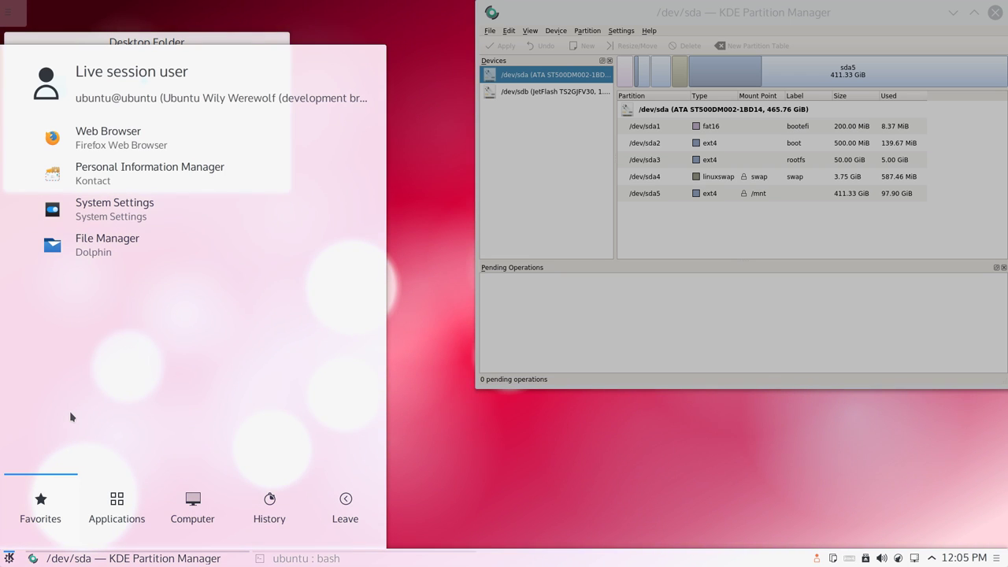
click(124, 532)
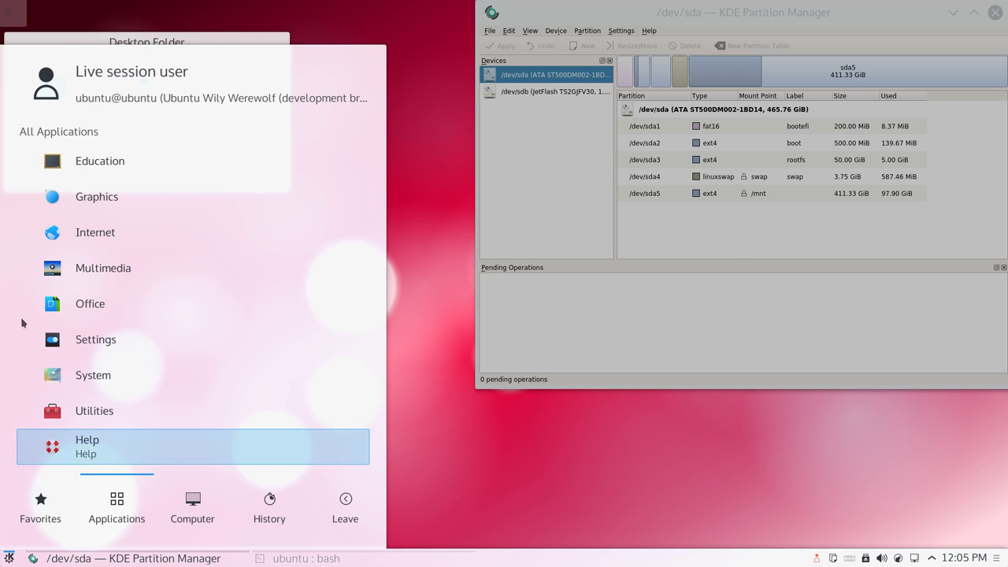
click(124, 367)
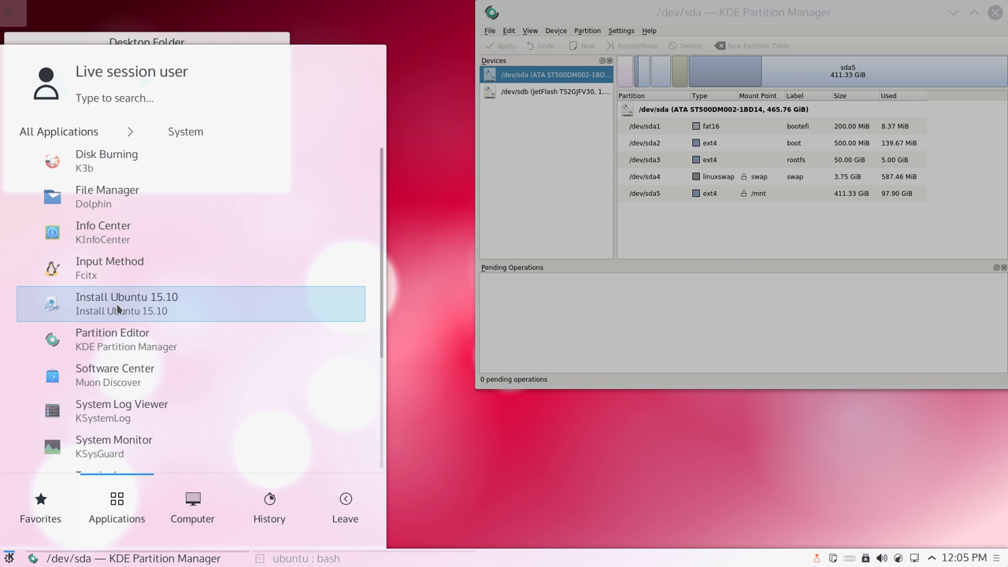
scroll(120, 307, down, 1)
scroll(121, 314, down, 3)
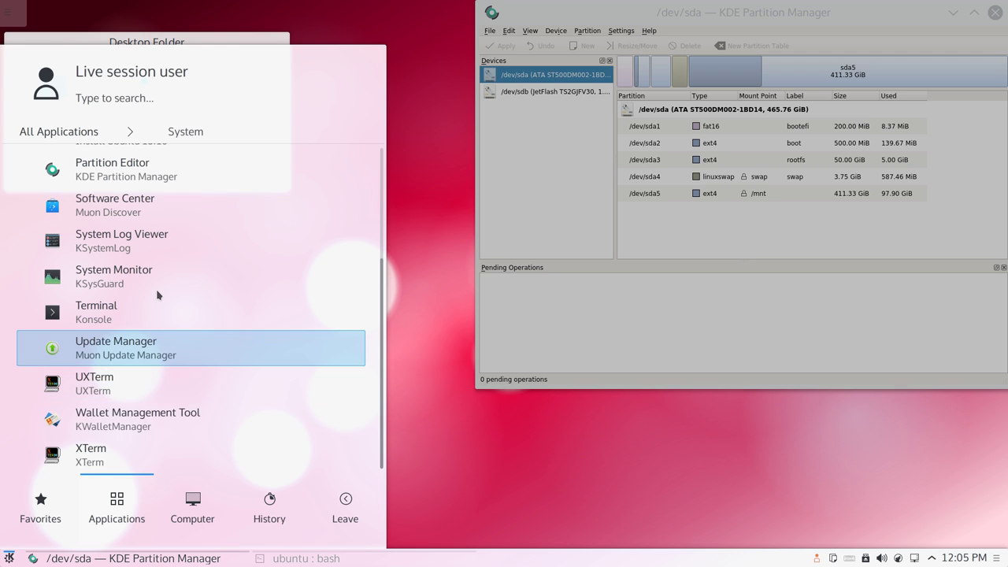
scroll(158, 284, up, 3)
scroll(159, 274, up, 2)
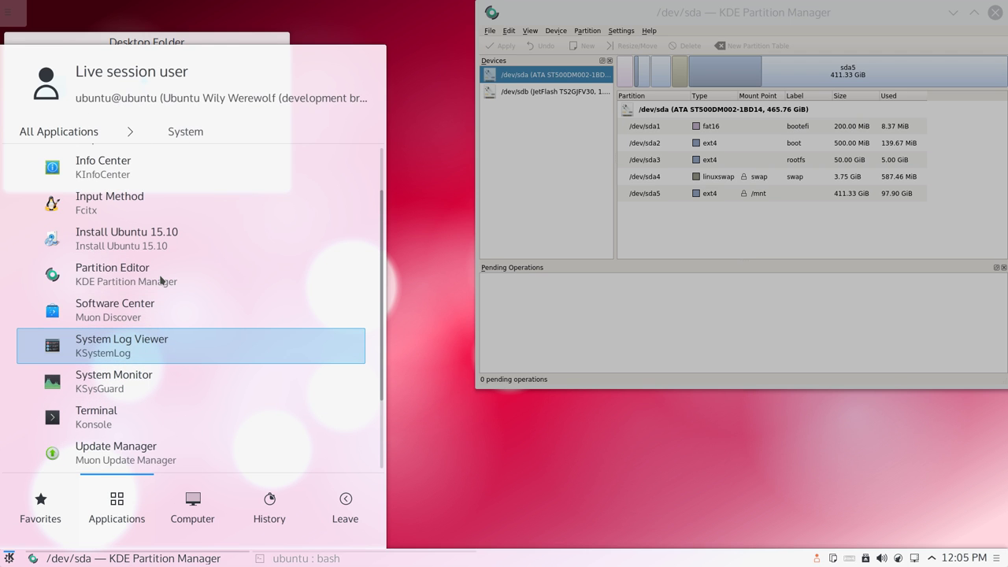
click(155, 307)
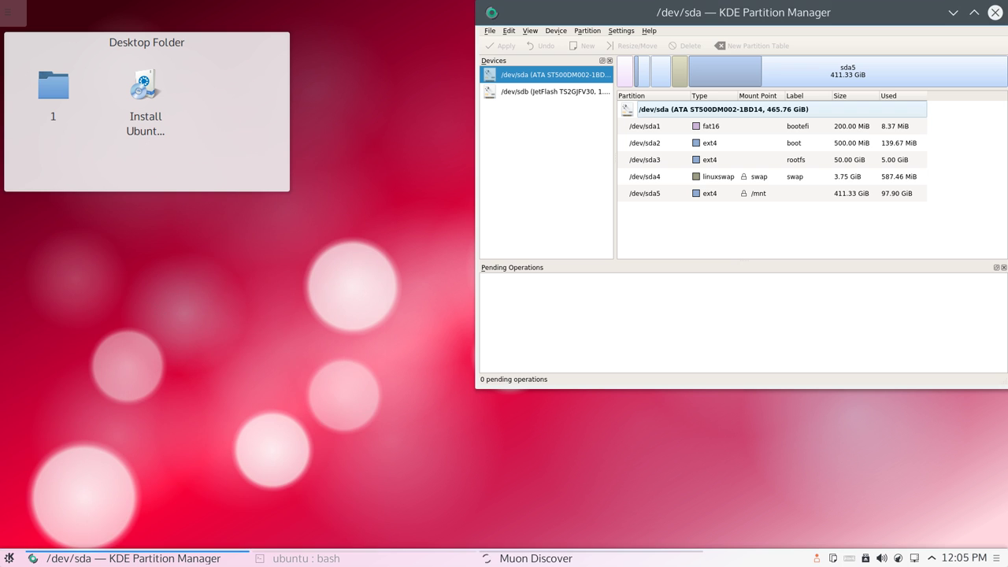
Step: Launch the System Log Viewer from the System applications
click(9, 558)
click(117, 508)
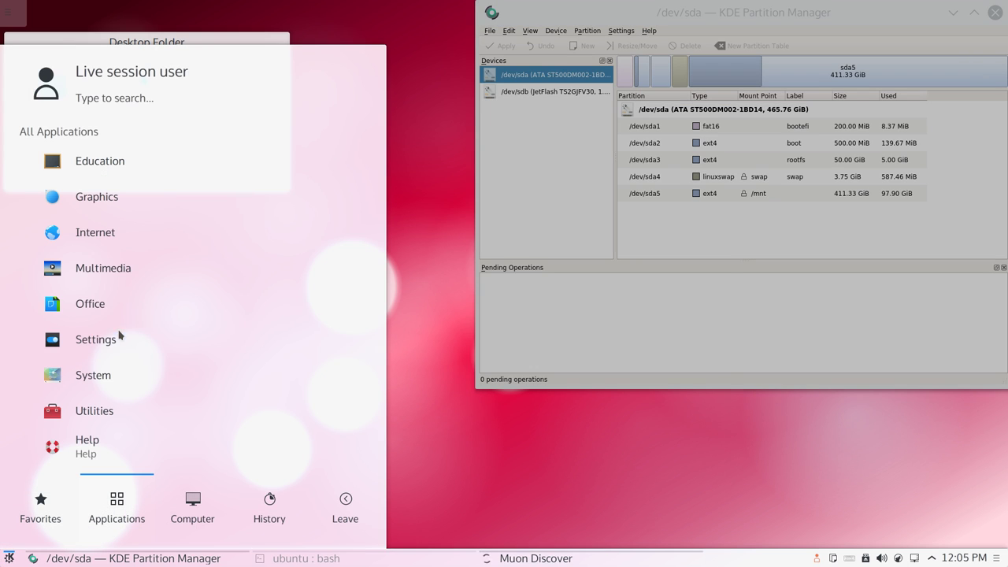
click(129, 378)
scroll(169, 369, down, 1)
click(172, 377)
click(548, 327)
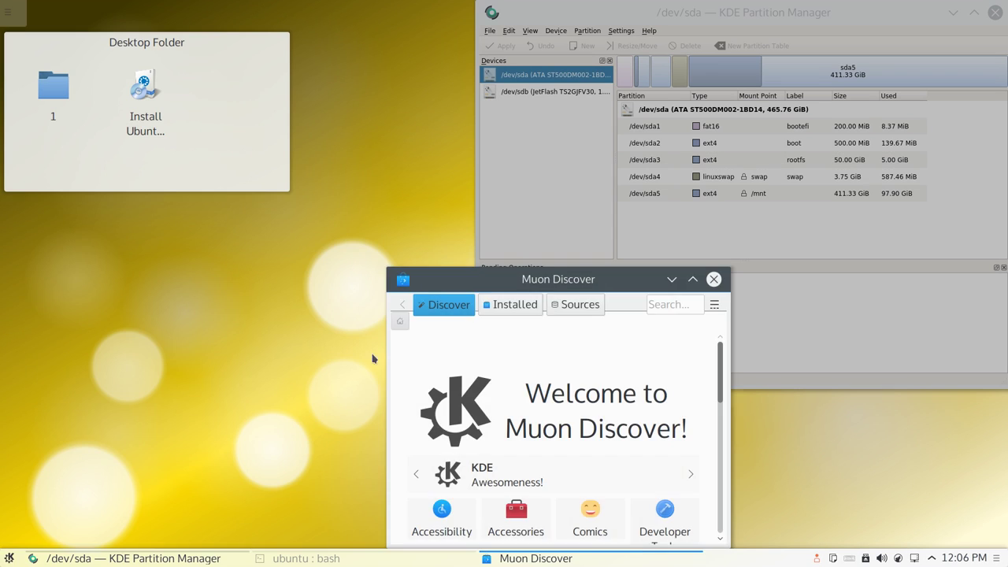
Step: Browse the rest of the System applications and launch the Wallet Management Tool
click(8, 558)
click(102, 385)
click(101, 387)
click(116, 520)
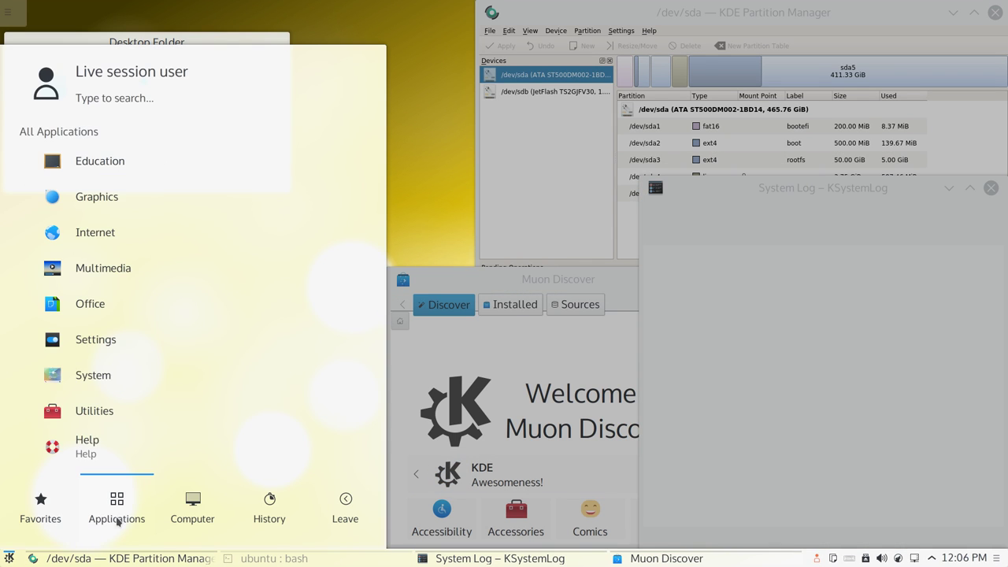
click(111, 382)
scroll(113, 385, down, 1)
scroll(113, 384, down, 2)
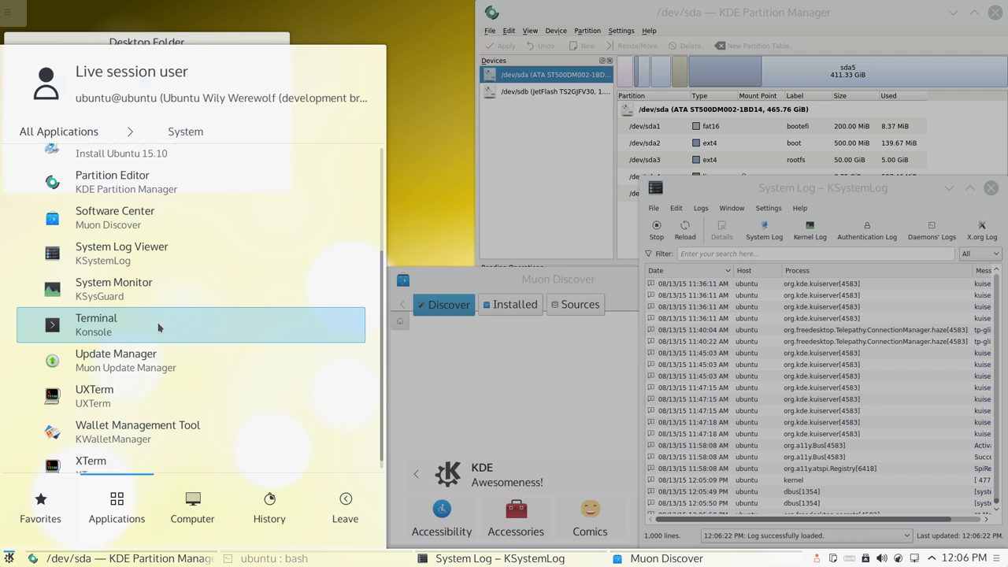
scroll(159, 331, down, 1)
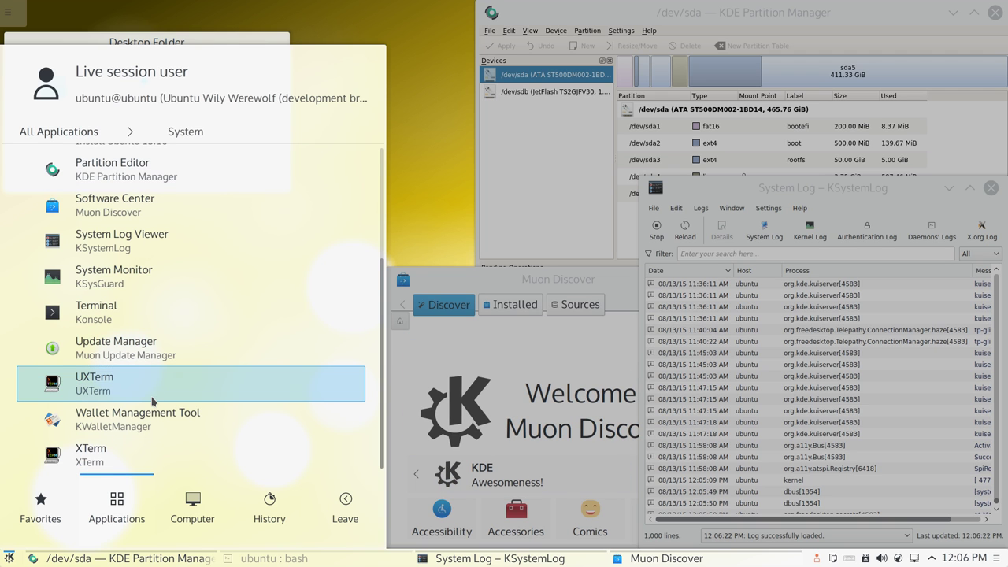
click(177, 439)
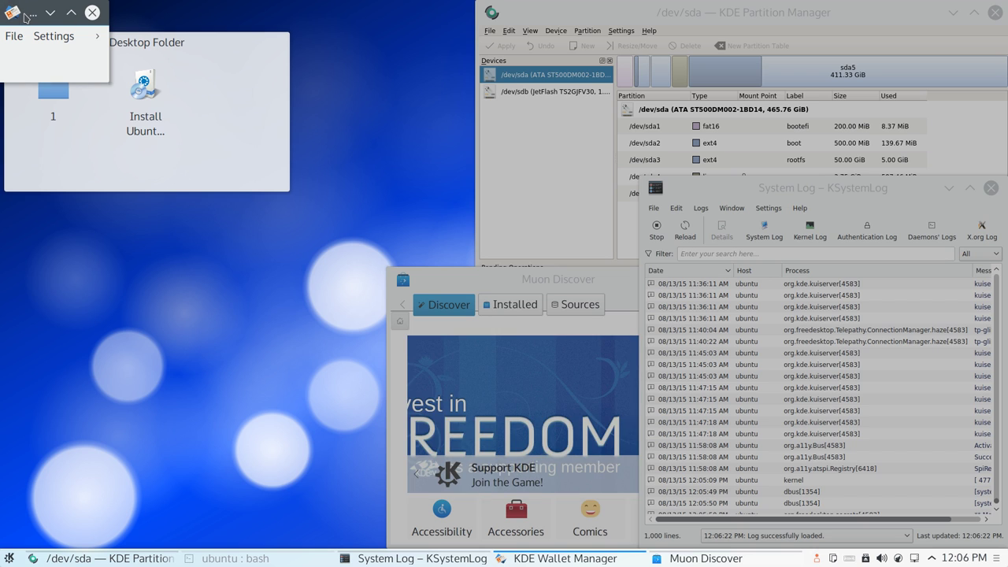
Step: Maximize KDE Wallet Manager and view its About information and authors, then close the information dialog
double_click(24, 17)
click(96, 36)
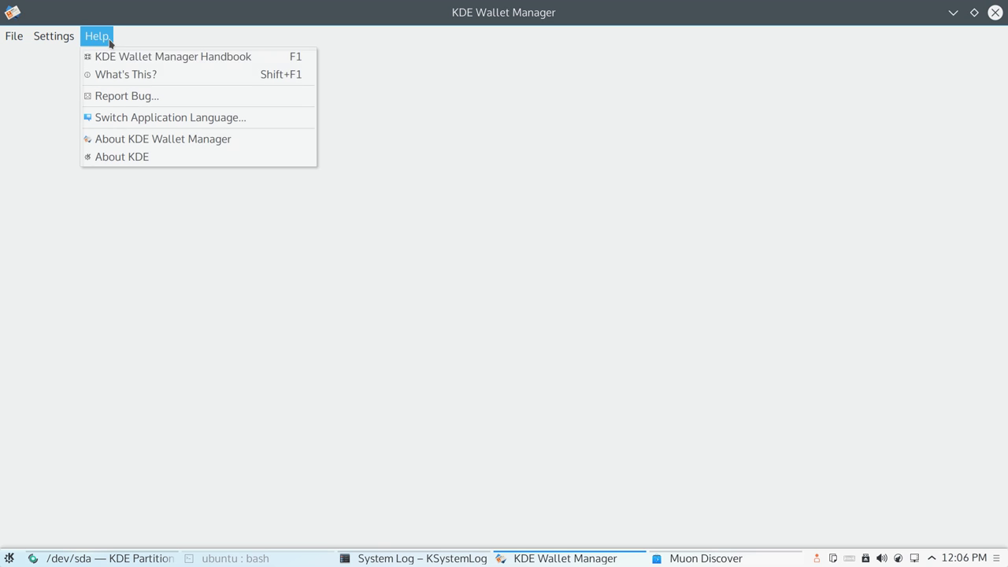
click(155, 140)
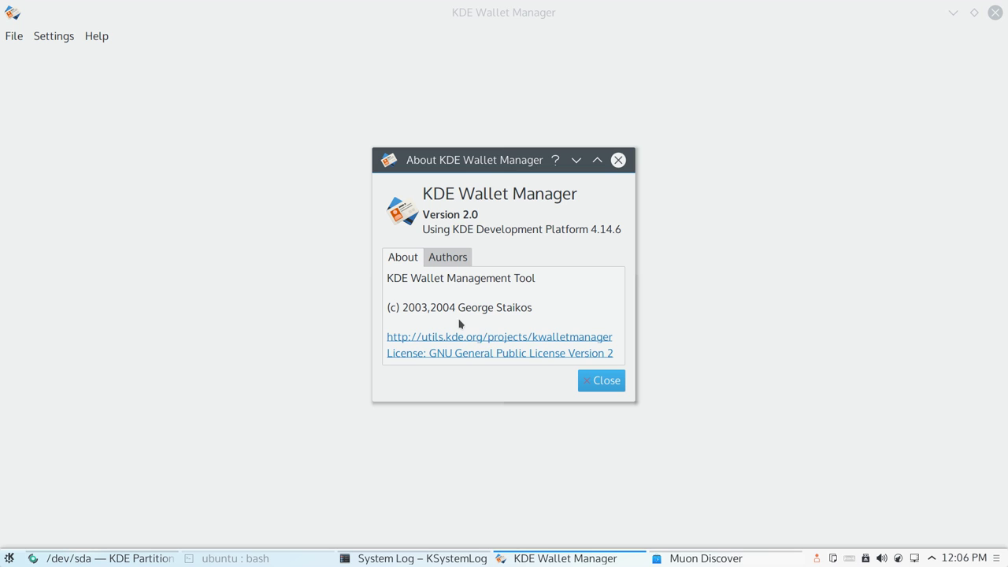
click(441, 252)
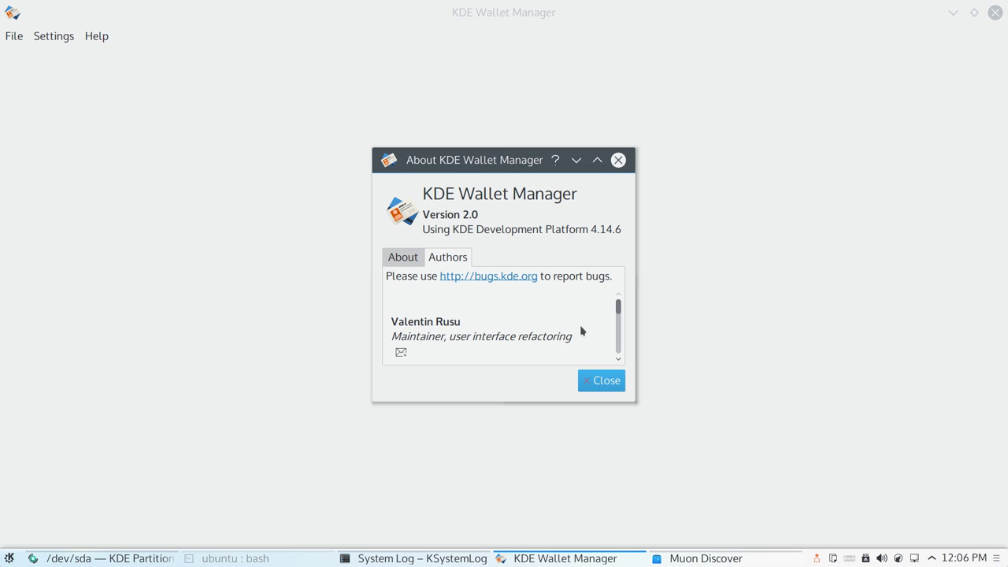
click(602, 379)
Step: Review the wallet file and settings commands and show the Configure Shortcuts dialog
click(12, 39)
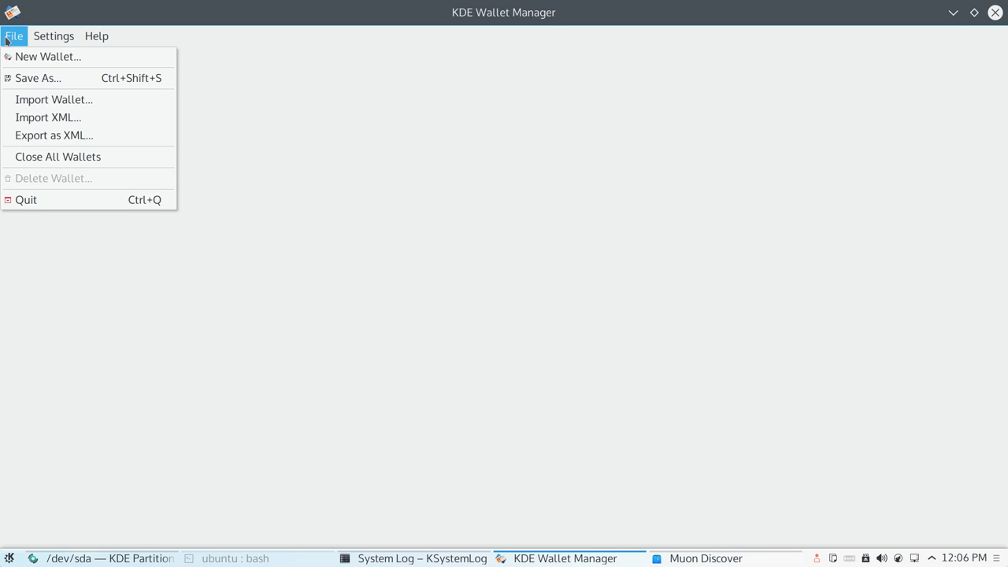
mouse_move(46, 37)
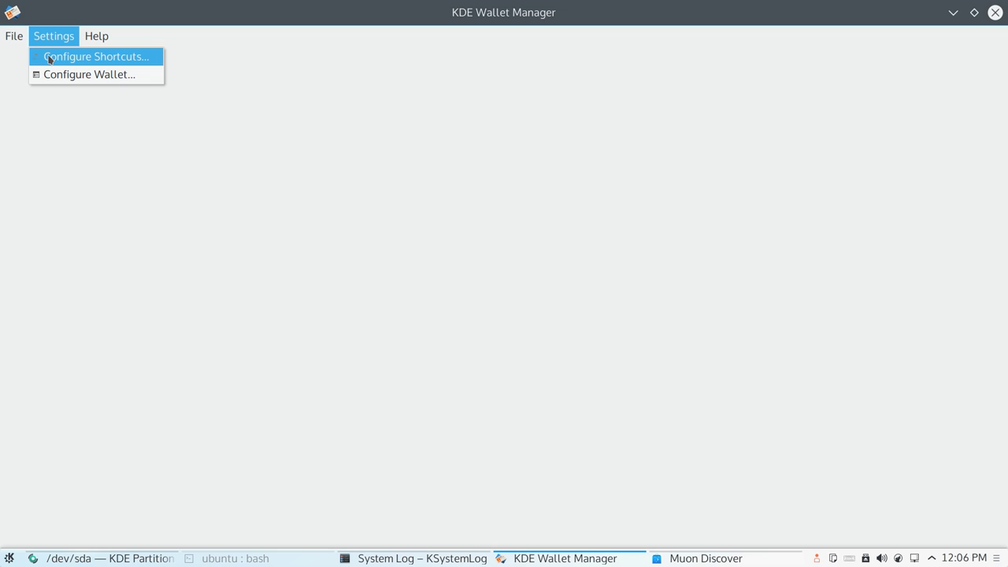
click(49, 59)
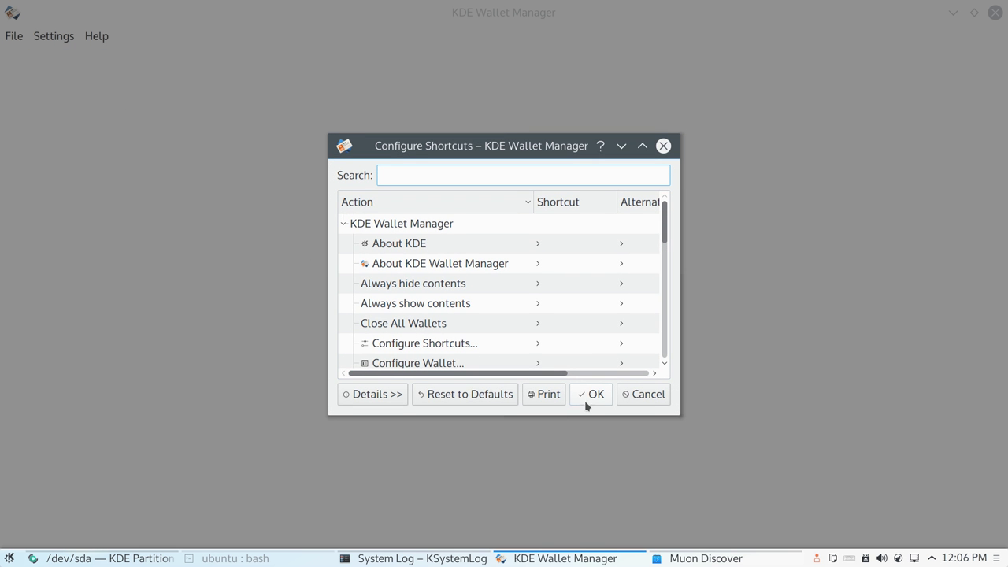
Step: Dismiss the shortcuts dialog, review the KDE Wallet preferences and access control settings, and close KDE Wallet Manager
click(652, 405)
click(56, 39)
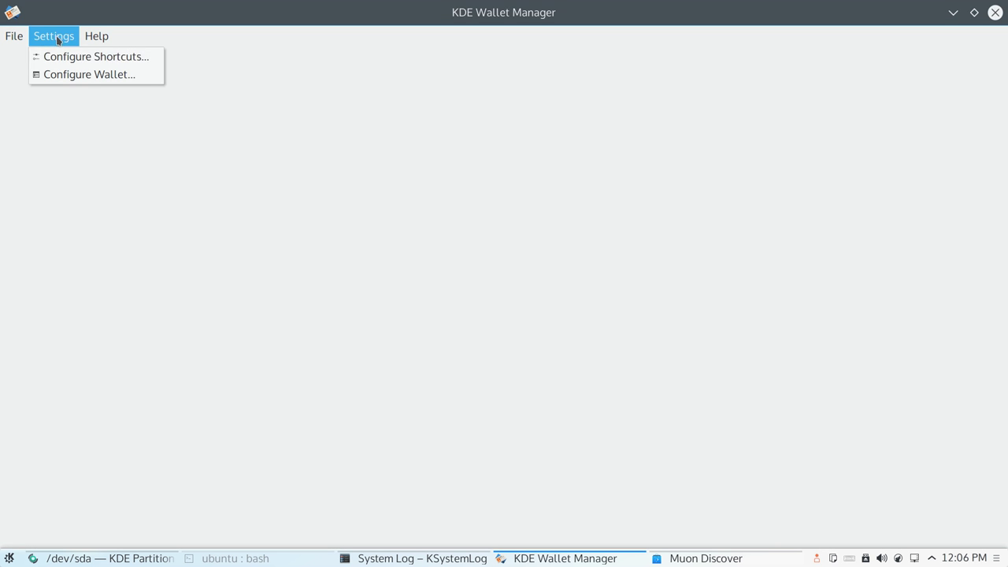
click(74, 78)
click(54, 36)
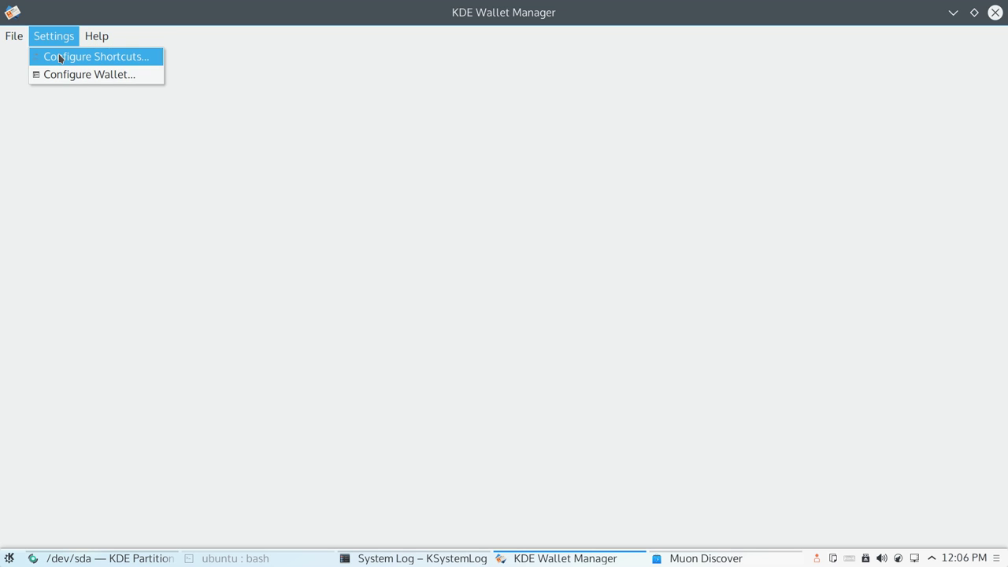
click(63, 60)
click(648, 392)
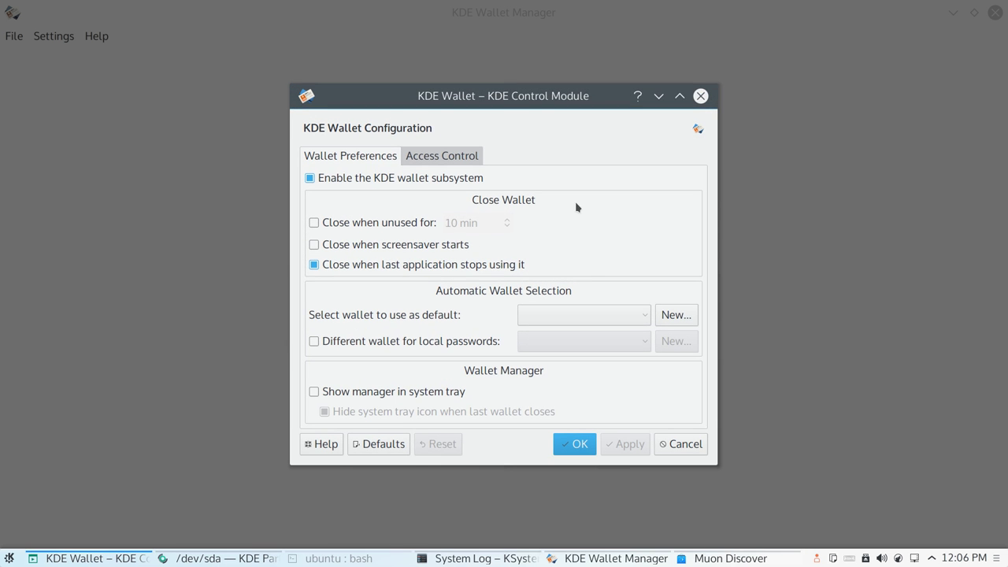
click(469, 156)
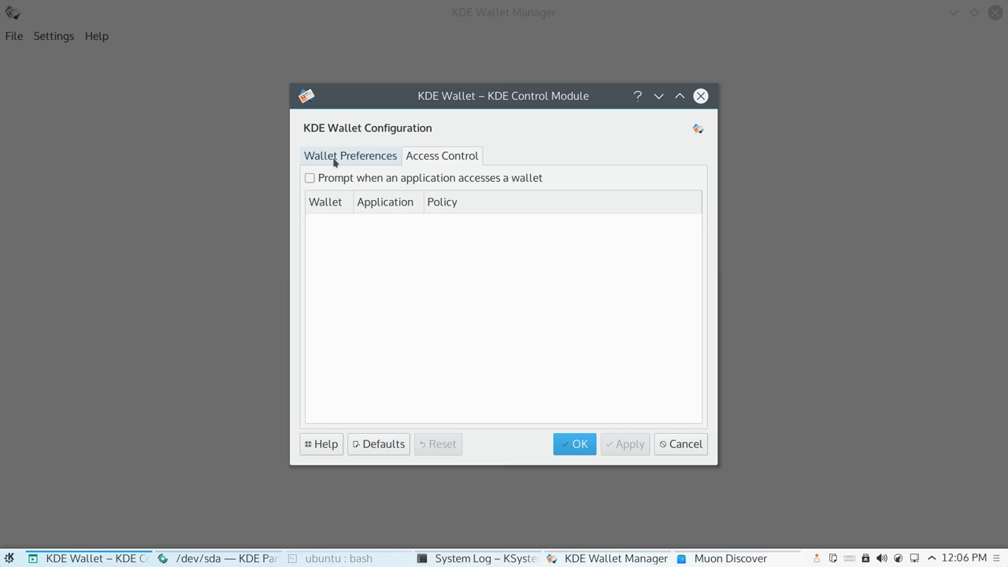
click(337, 155)
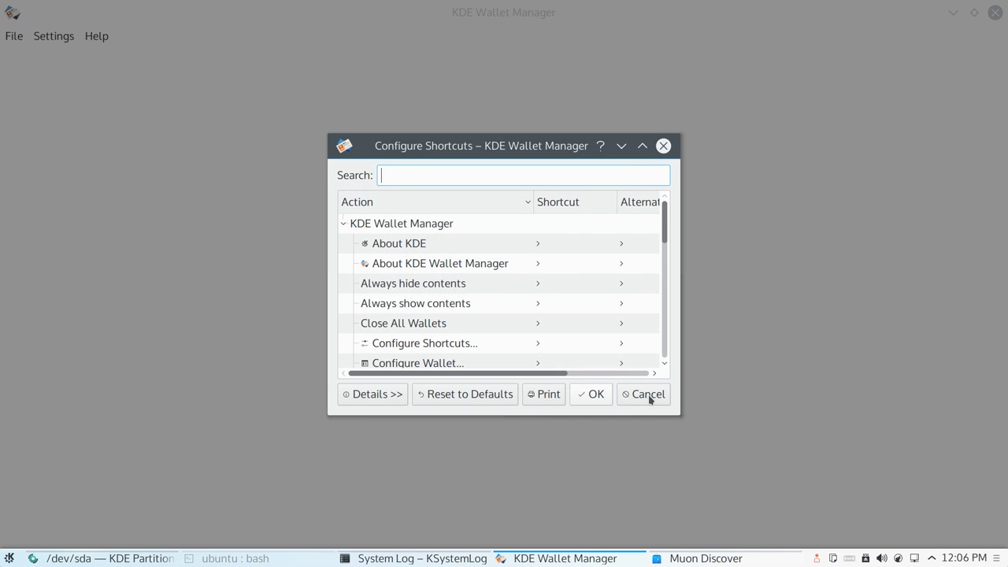
click(648, 396)
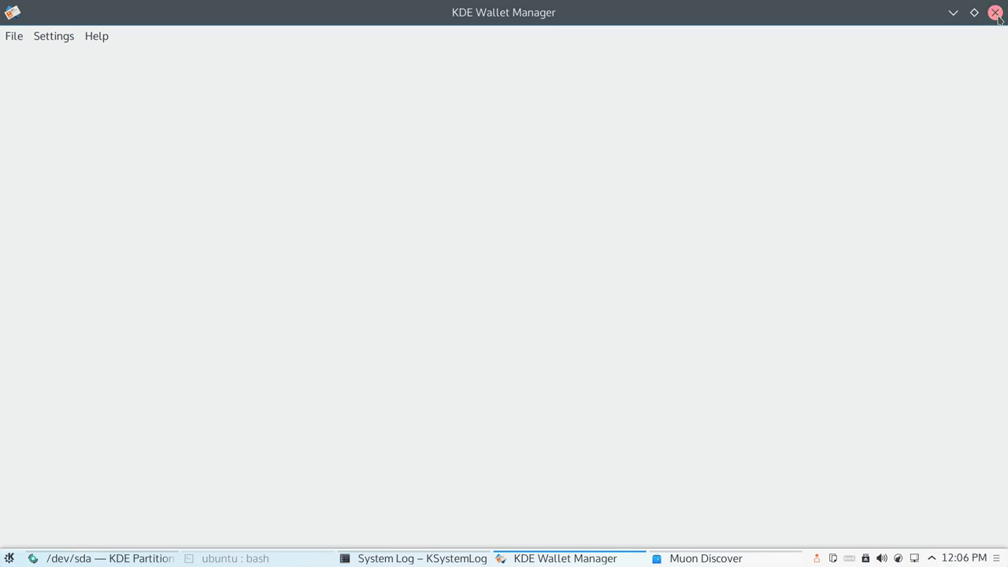
click(996, 13)
Step: Maximize KSystemLog and browse the system log back to its early entries
click(768, 208)
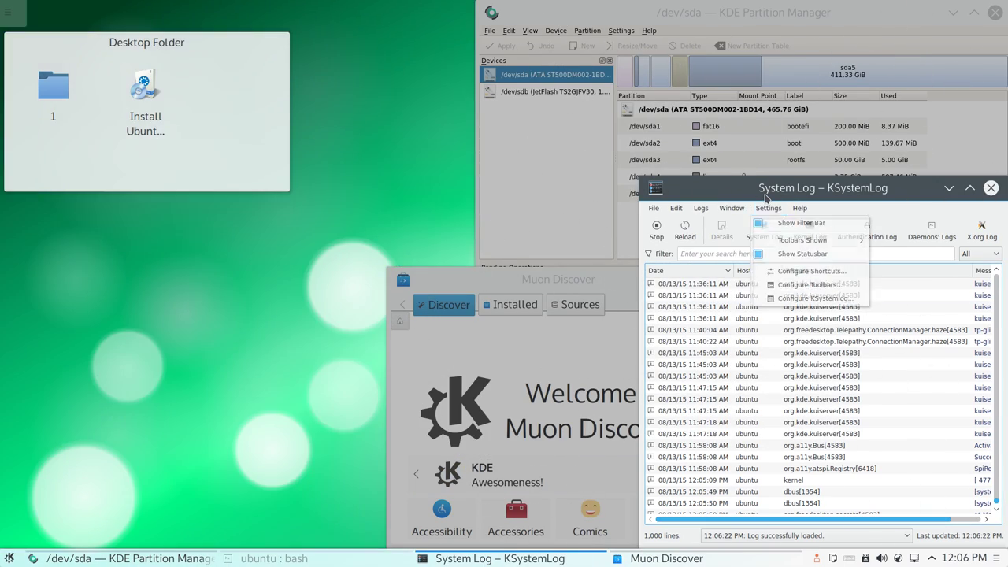
double_click(766, 197)
scroll(325, 228, up, 4)
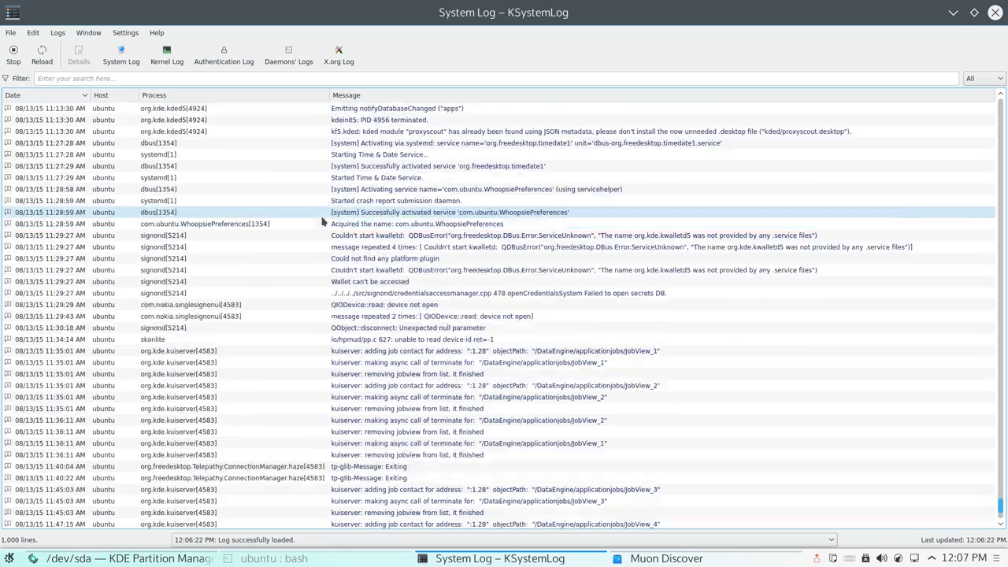
scroll(324, 221, up, 20)
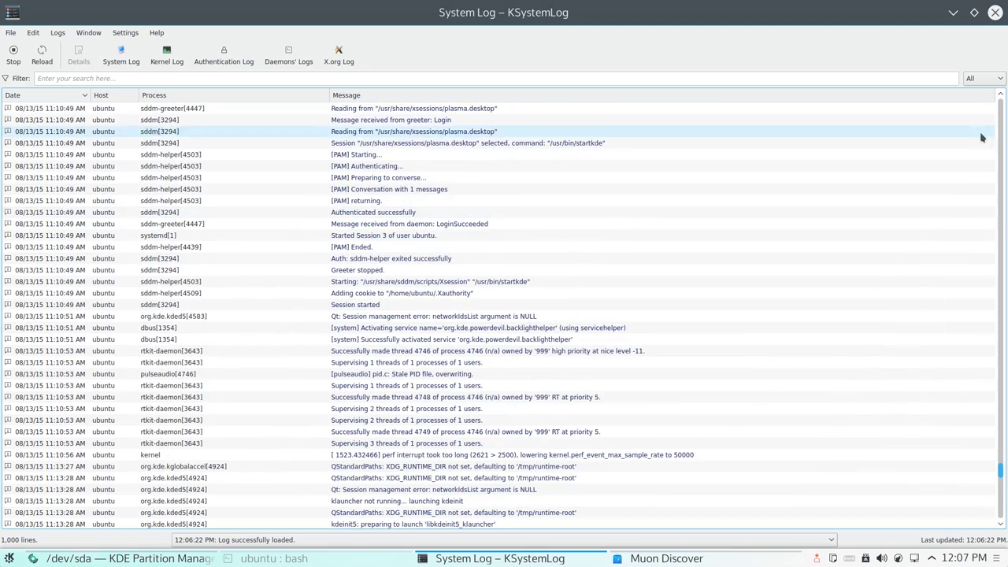
drag(1003, 471, 1002, 101)
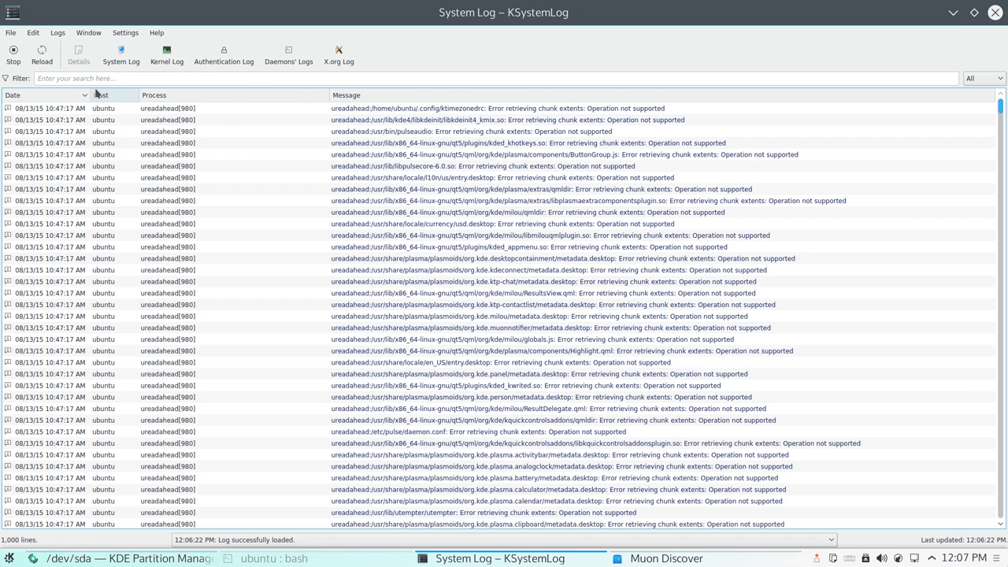
Step: Reload the system log and go through the line details of successive entries, starting from an 11:35:01 AM kuiserver entry
click(107, 59)
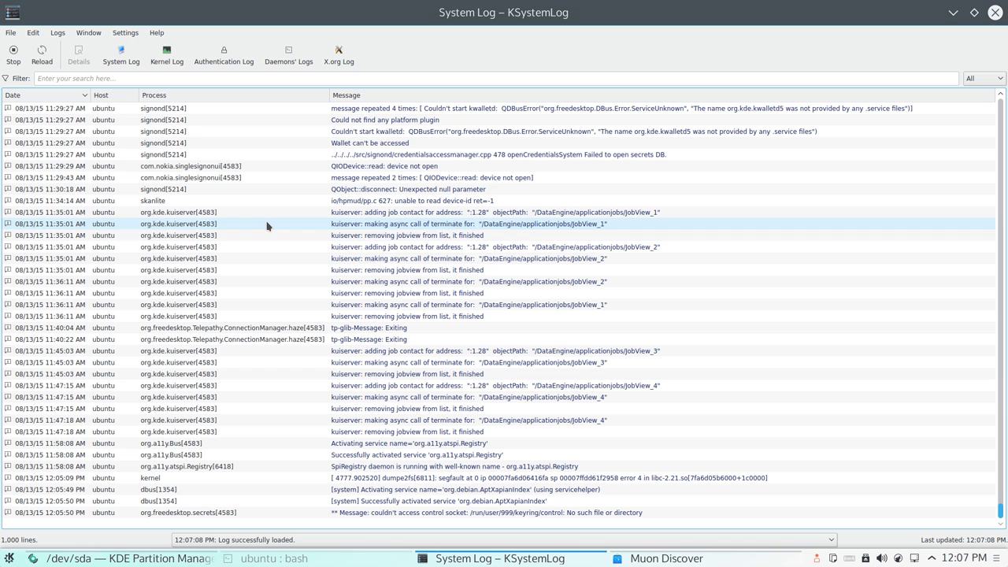
double_click(267, 227)
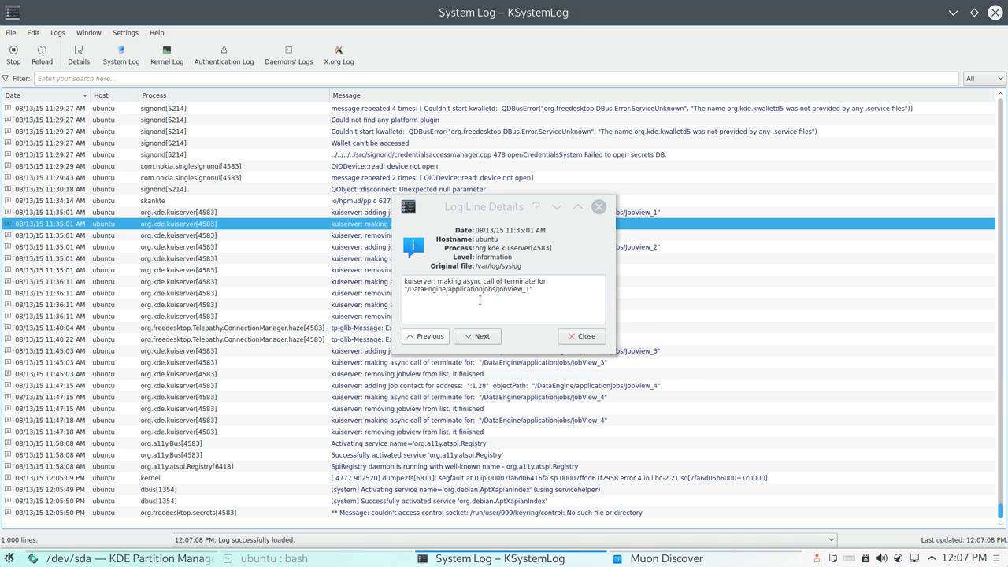
click(482, 336)
click(482, 336)
click(482, 336)
click(482, 336)
click(482, 337)
click(482, 336)
click(482, 336)
click(482, 337)
click(482, 337)
click(482, 337)
click(582, 336)
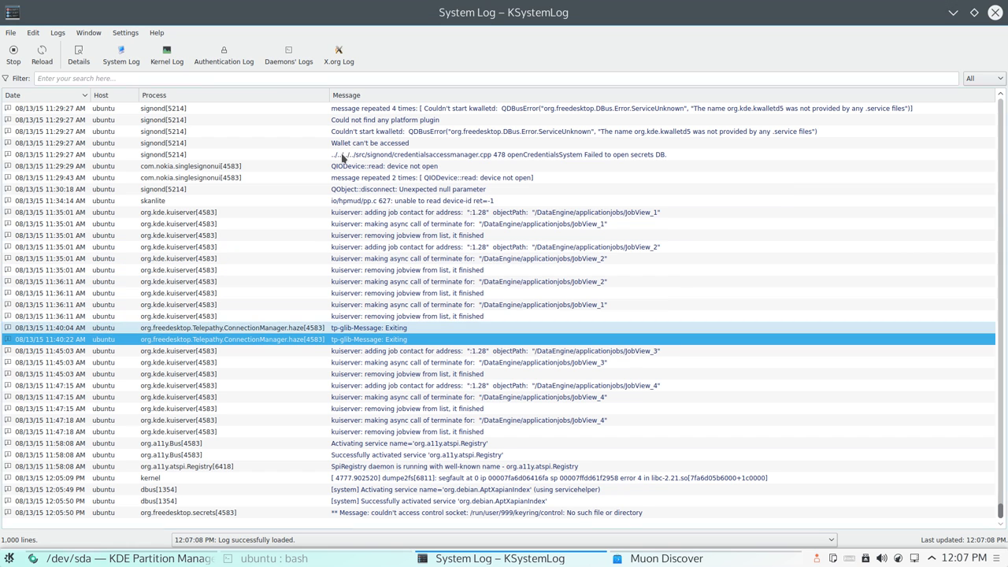
Step: Load the kernel log and look through its boot messages before returning to the latest entries
click(164, 61)
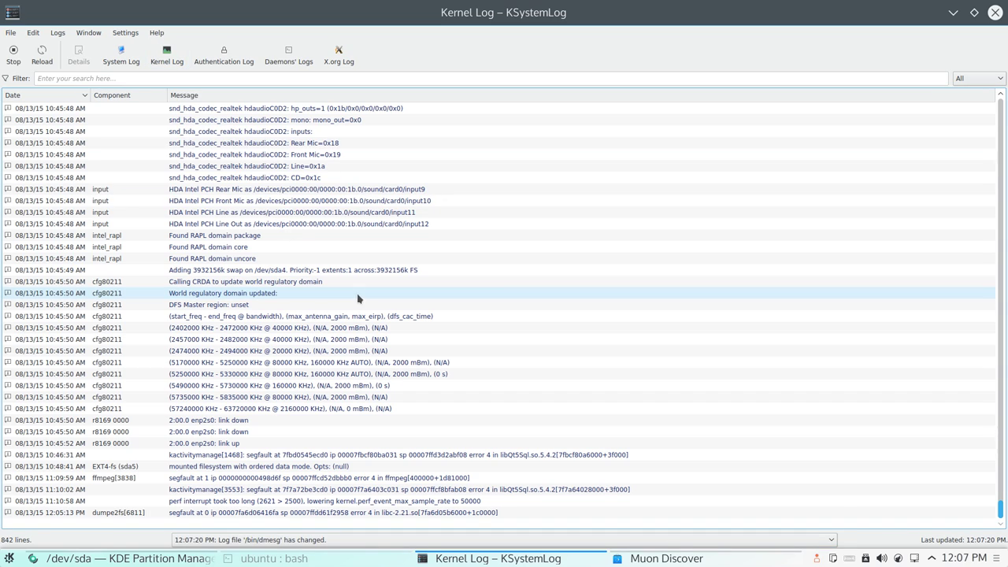
scroll(327, 316, up, 6)
scroll(327, 316, up, 20)
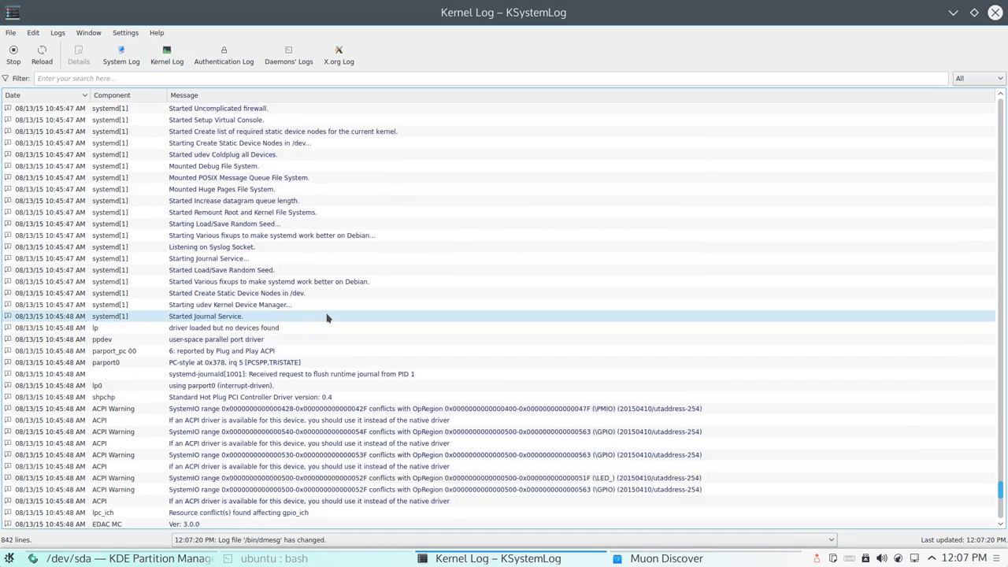
scroll(327, 316, up, 5)
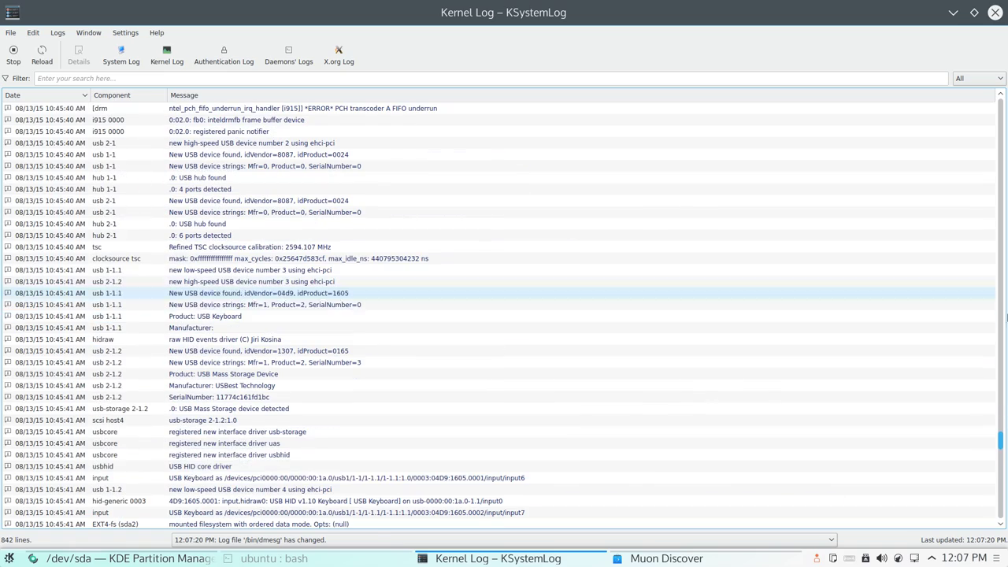
drag(999, 441, 1000, 516)
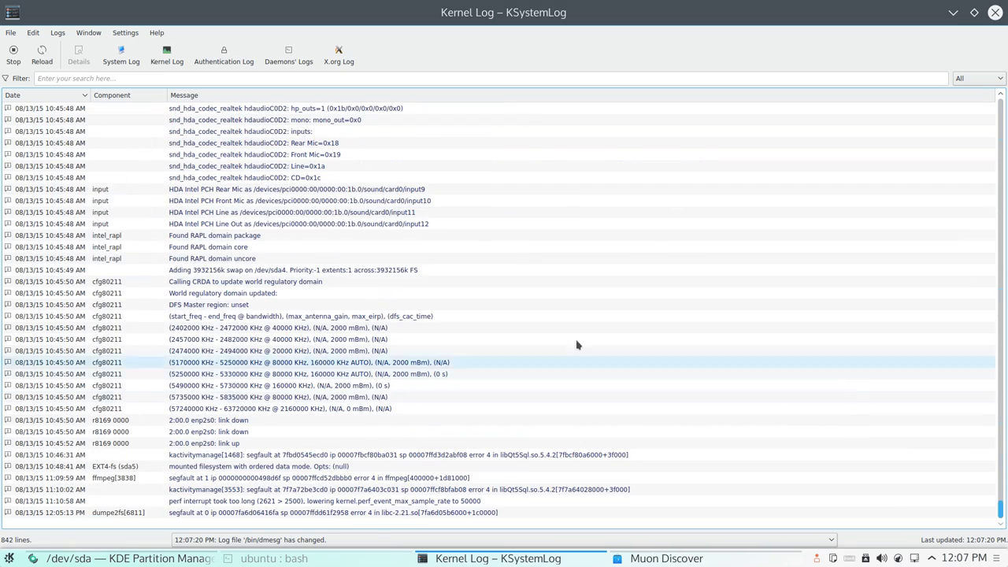
Step: Try to show the daemons' logs, view the authentication log, and close KSystemLog
click(289, 56)
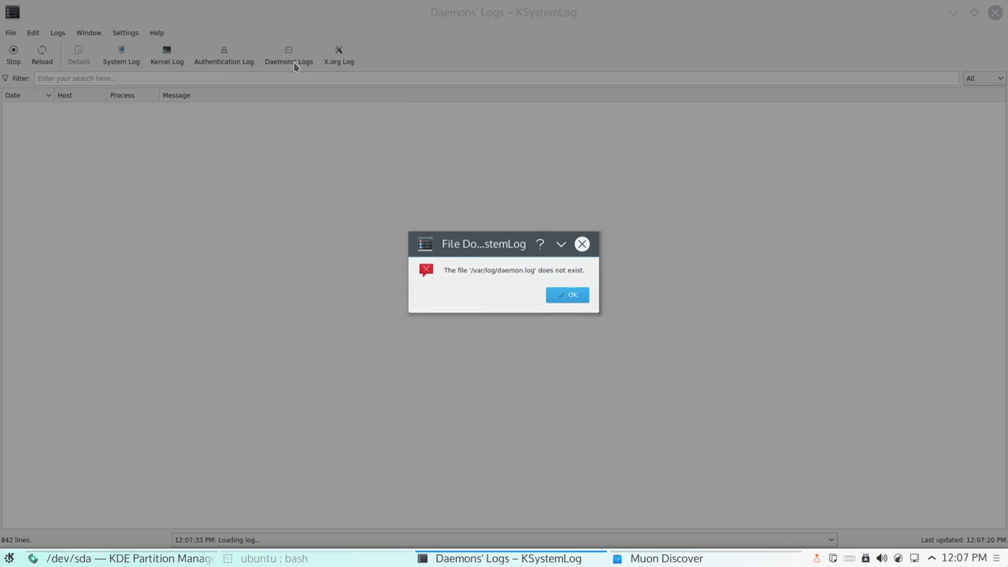
click(575, 296)
click(227, 56)
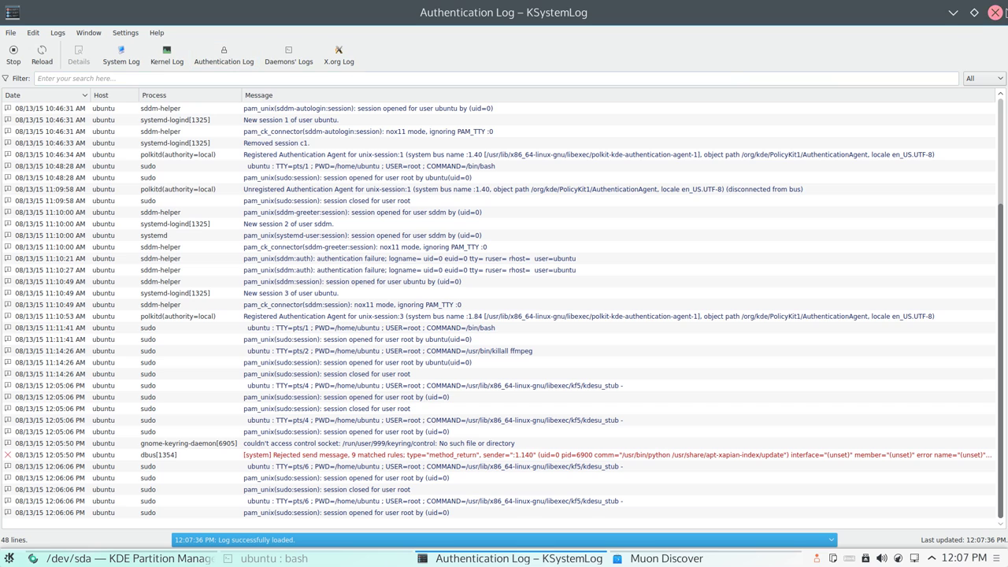
click(997, 13)
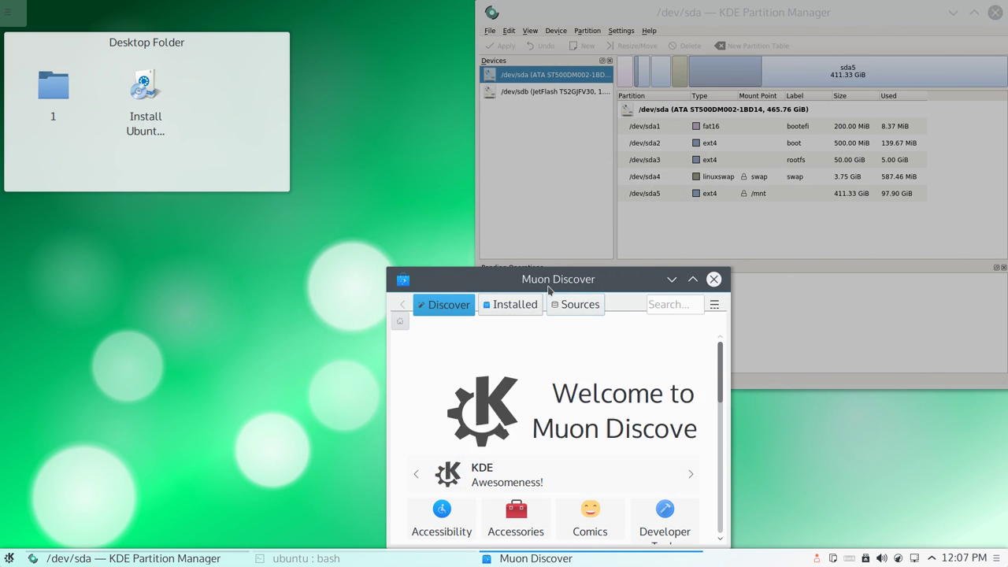
Step: Maximize Muon Discover and view the SSC and KMouth detail pages in the Accessibility category
double_click(550, 279)
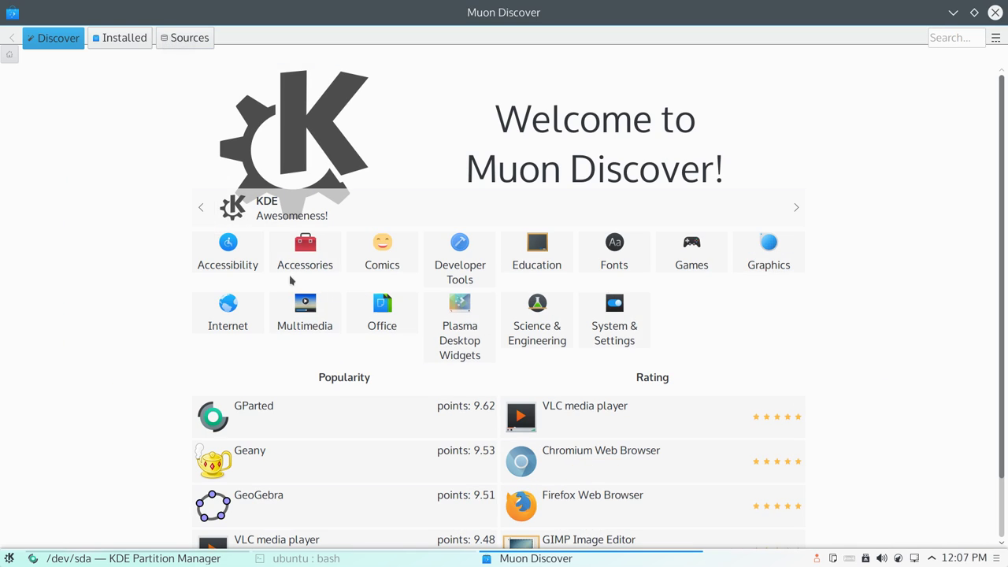
click(226, 249)
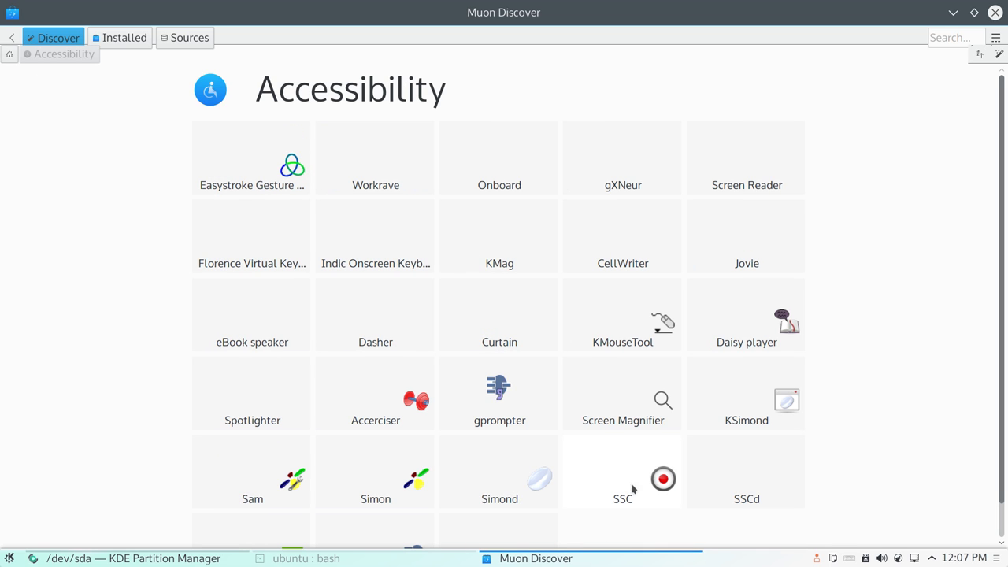
click(589, 524)
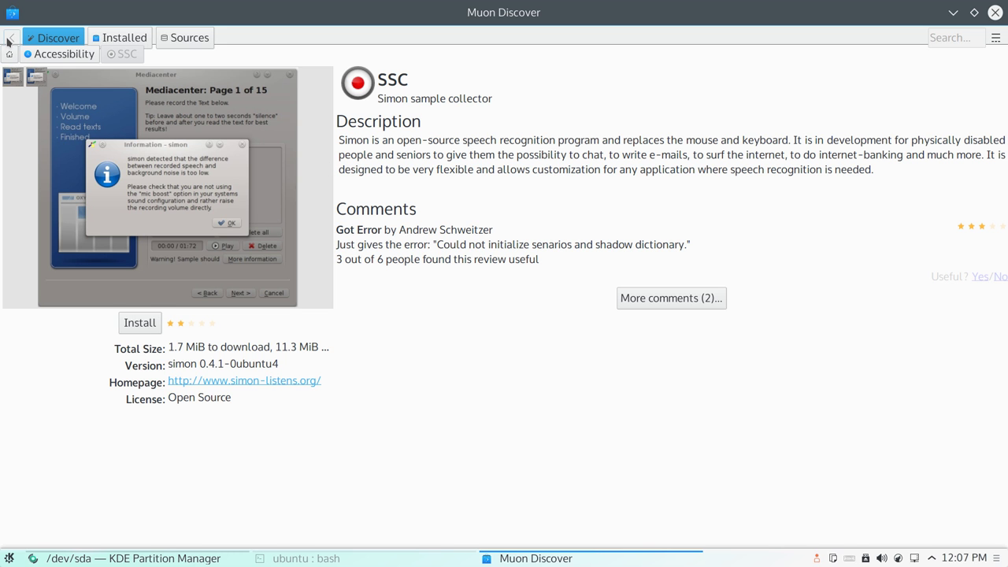
click(9, 40)
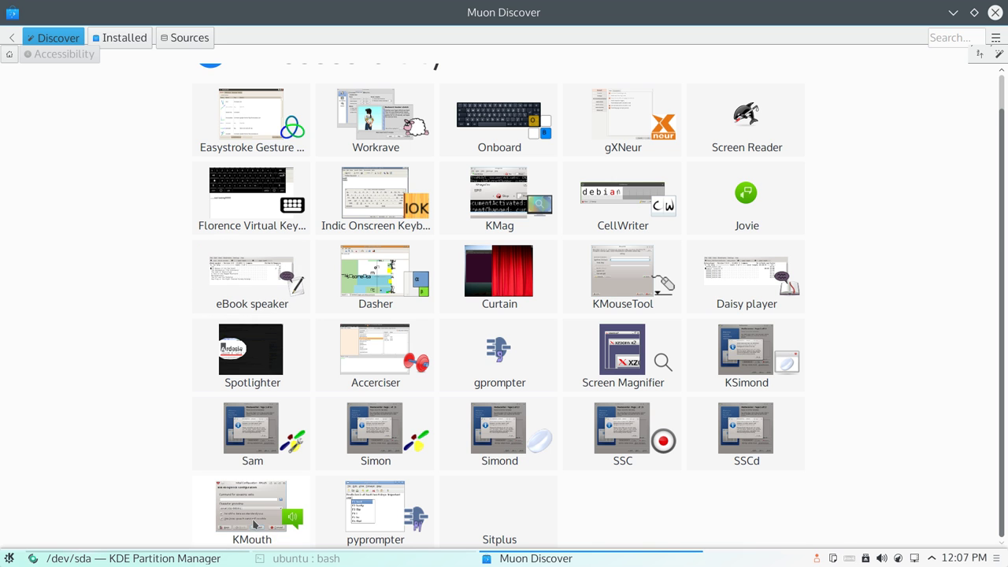
click(254, 522)
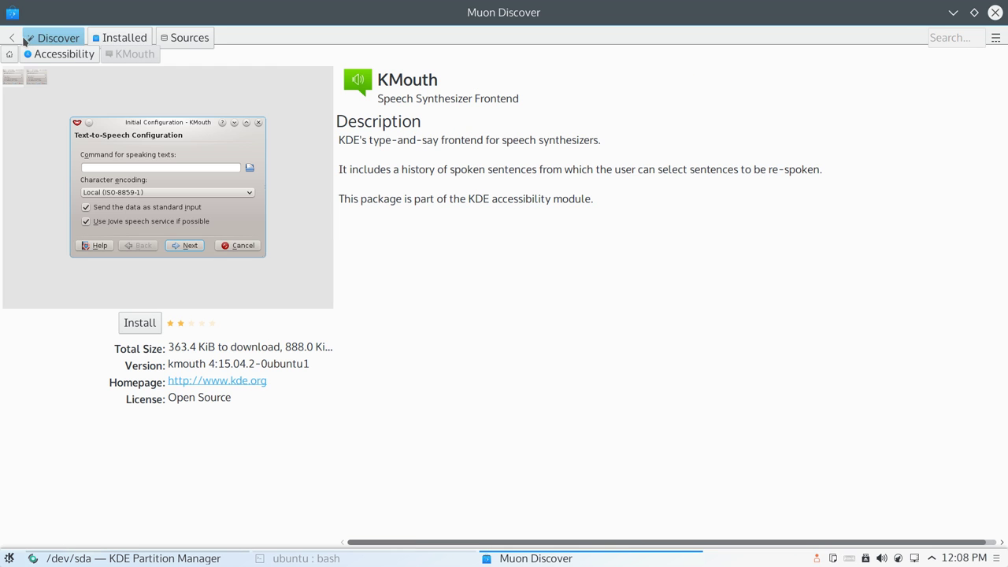
click(13, 39)
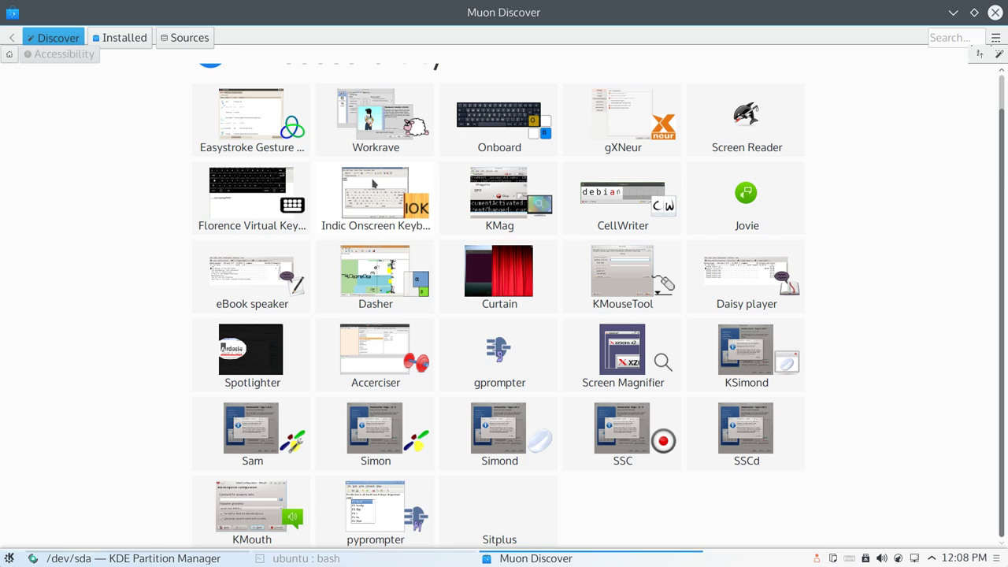
Step: View the Indic Onscreen Keyboard and Onboard detail pages, return to the Discover home page, and close Muon Discover
click(376, 182)
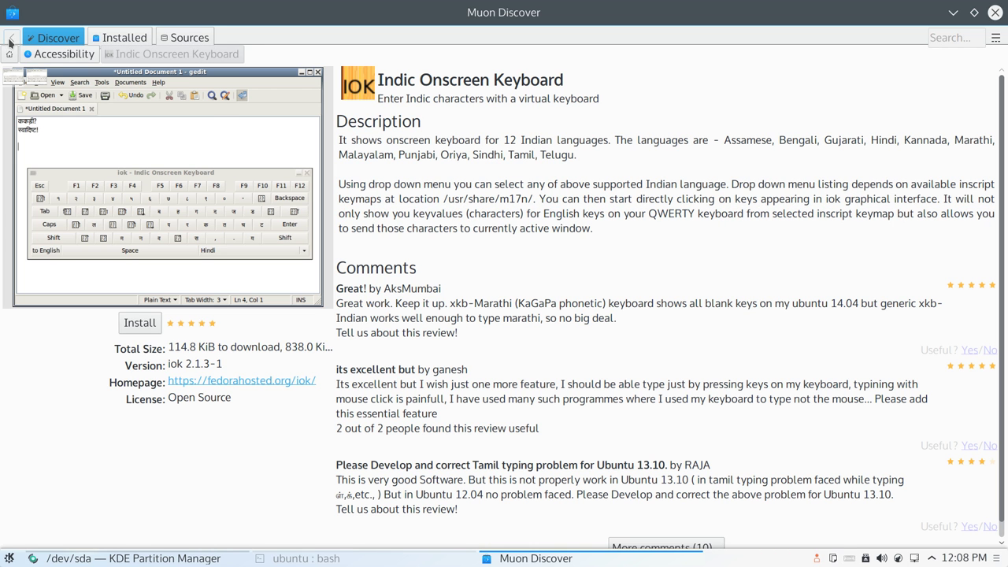
click(11, 39)
click(480, 137)
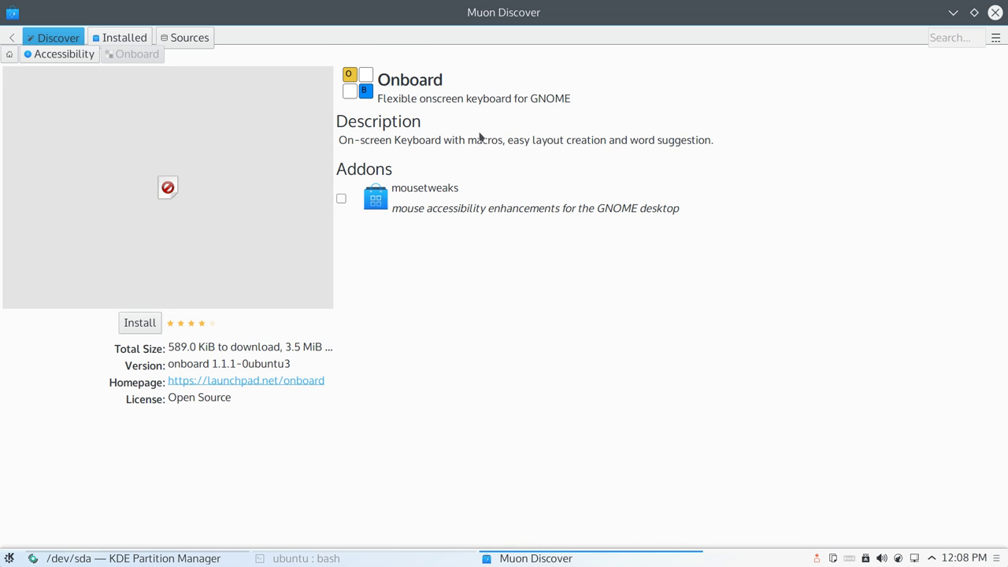
click(10, 40)
click(10, 39)
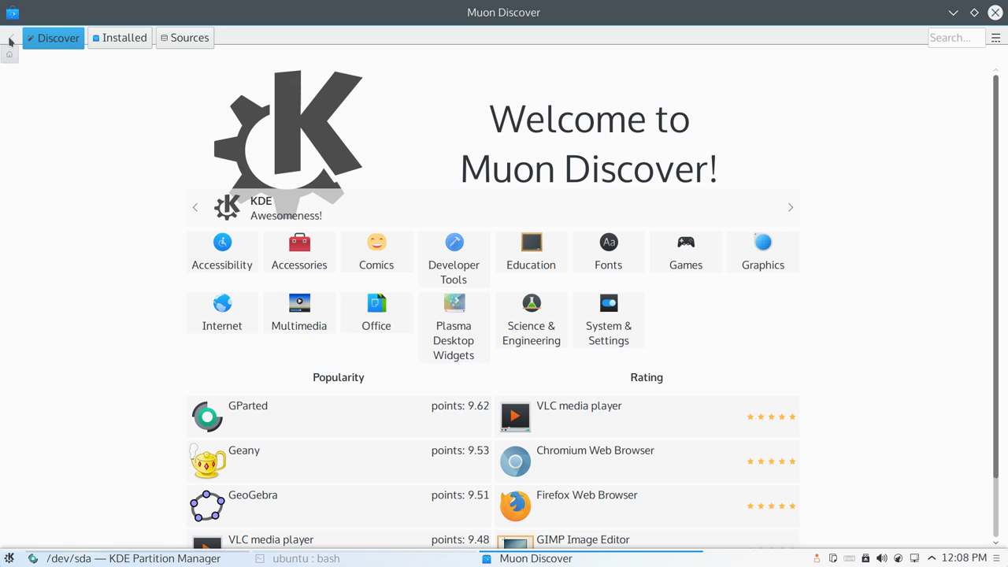
scroll(399, 258, down, 1)
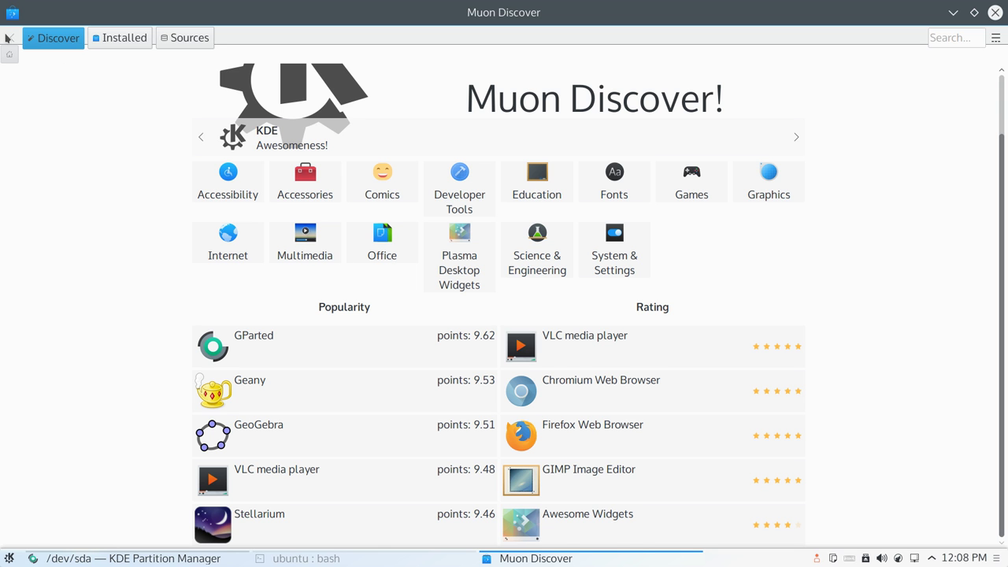
click(996, 13)
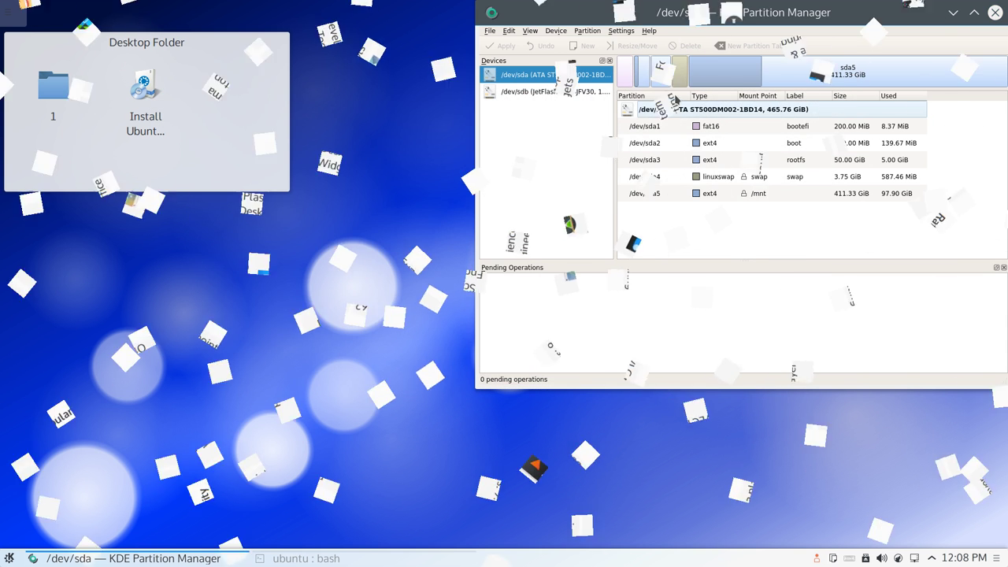
Step: Maximize KDE Partition Manager, view the sections of its About information, and close the information dialog
double_click(634, 21)
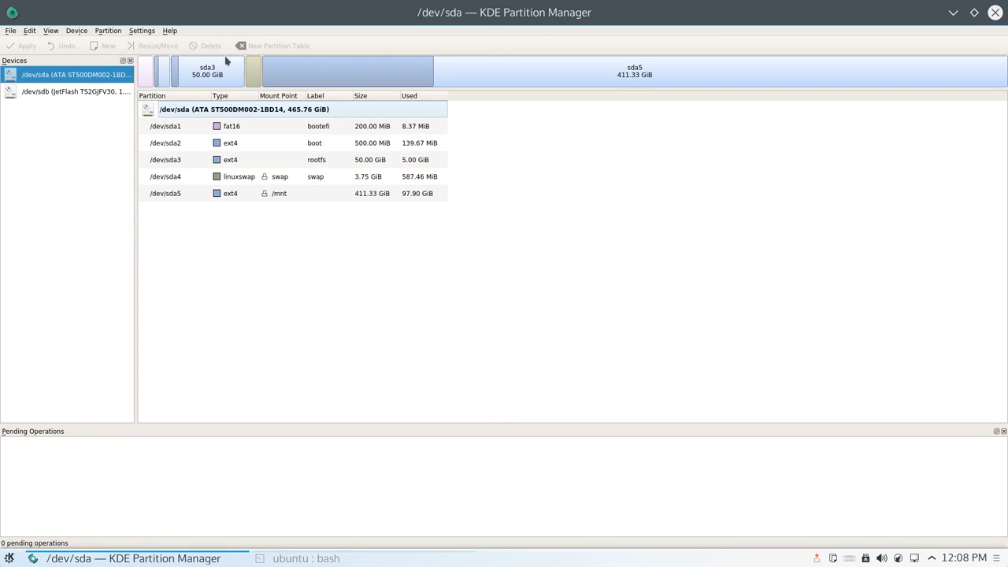
click(170, 32)
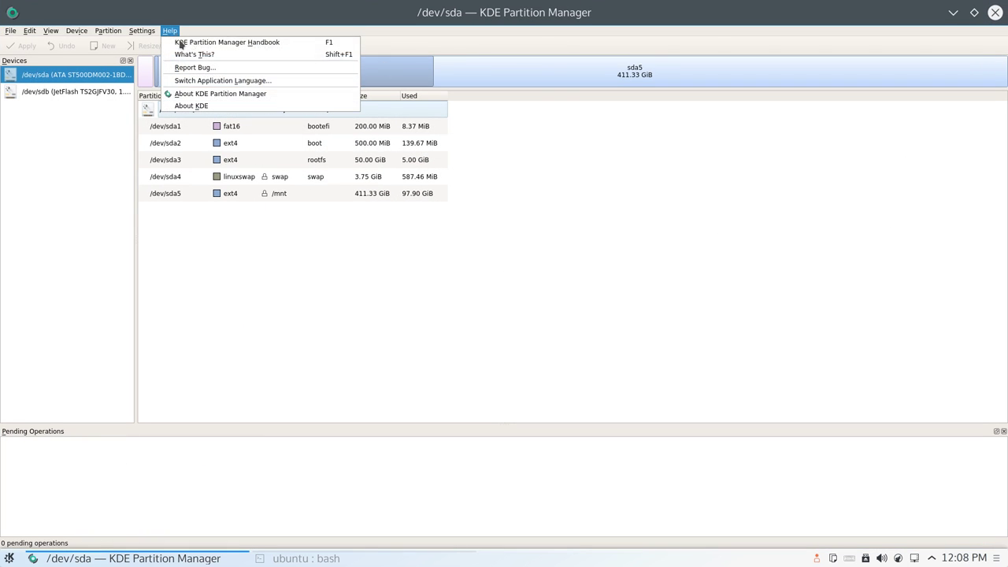
click(237, 94)
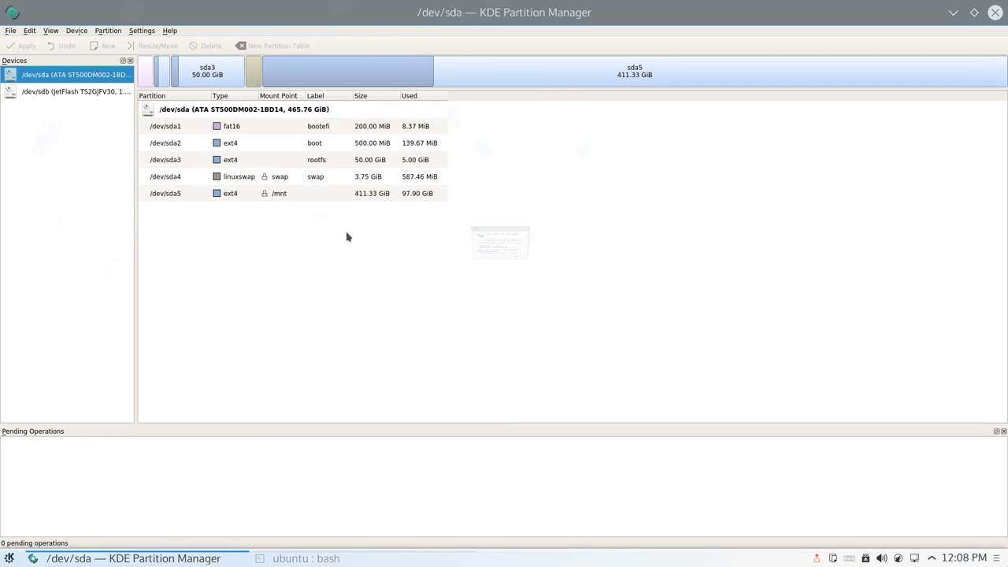
click(472, 241)
click(497, 240)
click(544, 238)
click(569, 334)
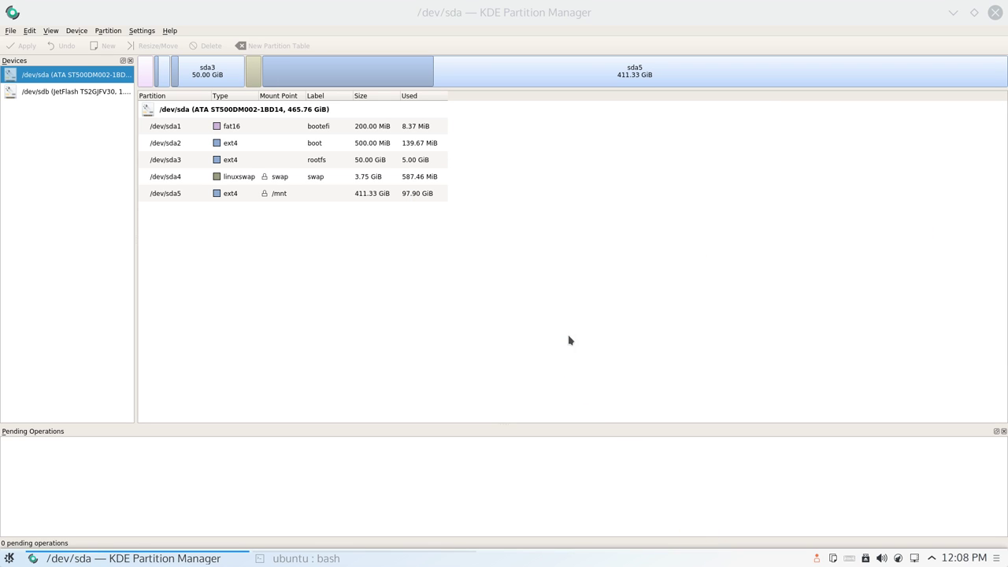
Step: Inspect the partitions of /dev/sda one by one in the graphical partition bar, from sda1 to sda5
click(478, 70)
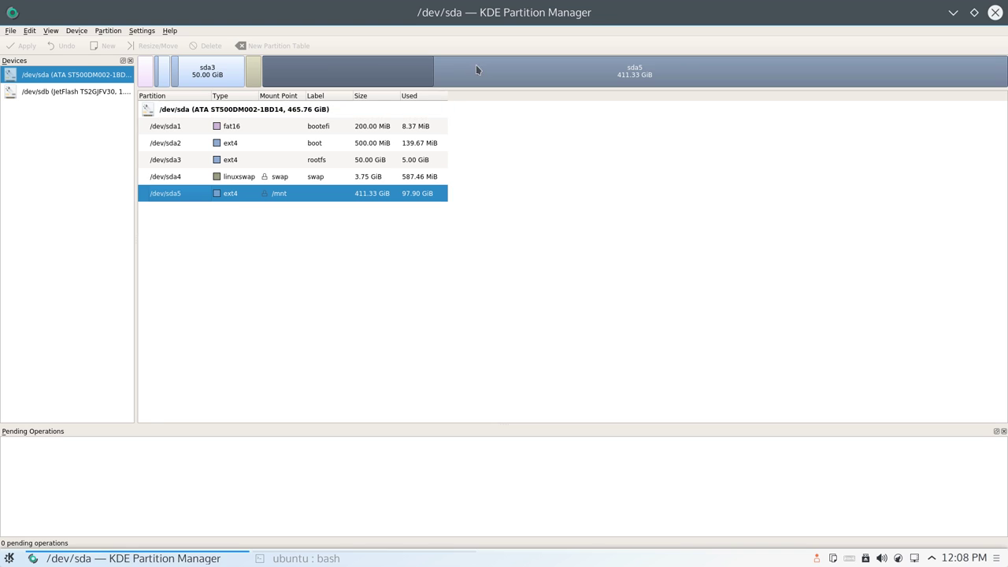
click(207, 69)
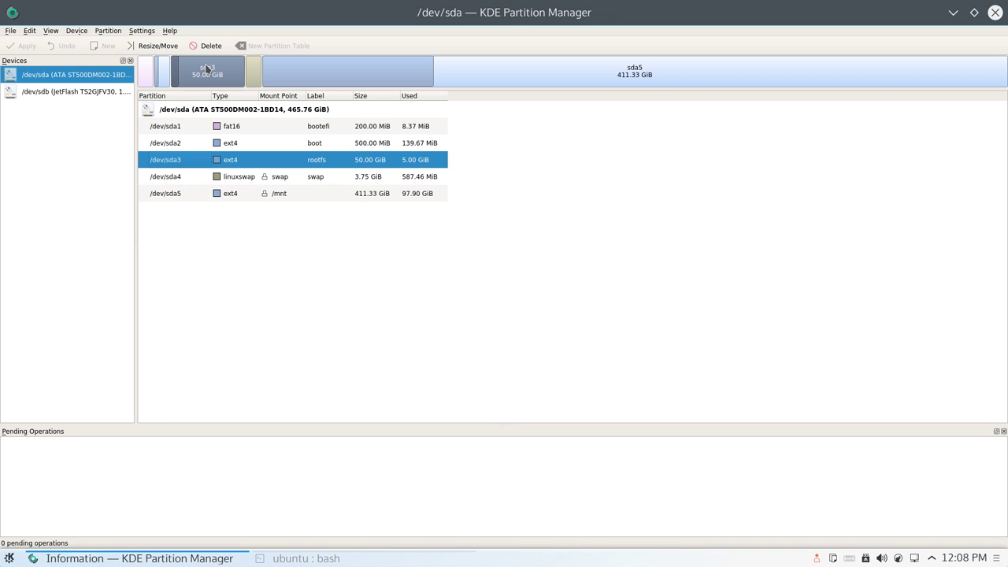
click(253, 73)
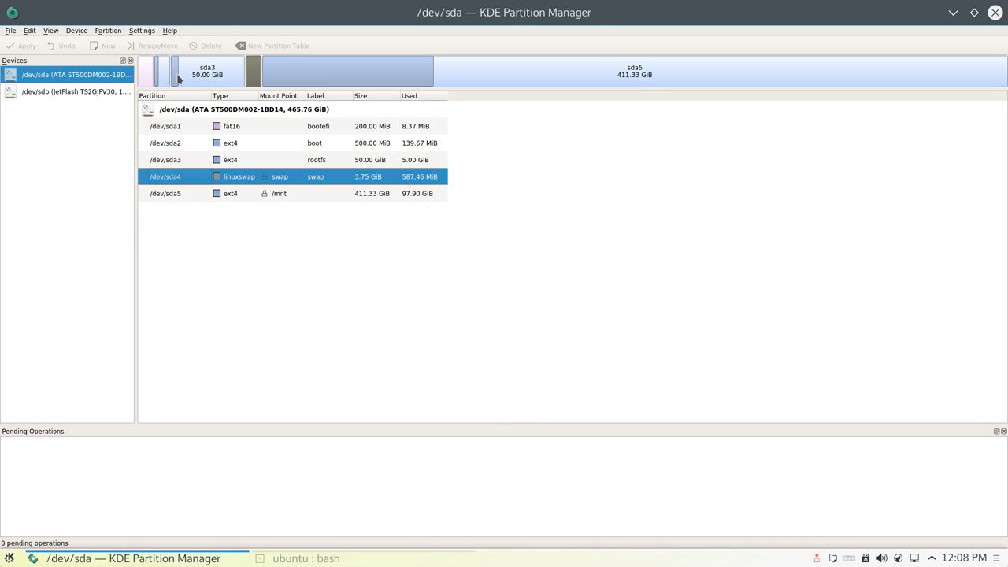
click(174, 80)
click(161, 81)
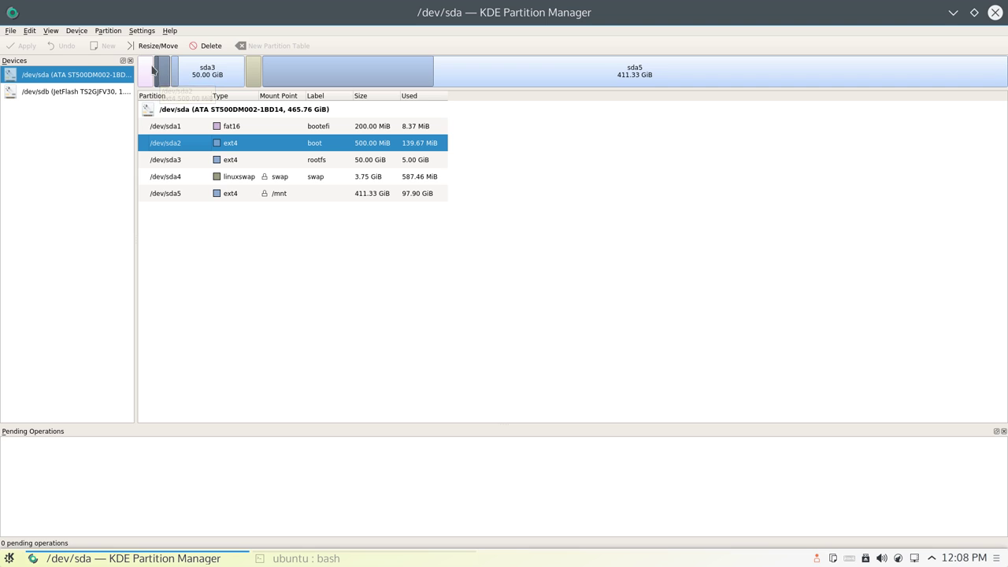
click(147, 71)
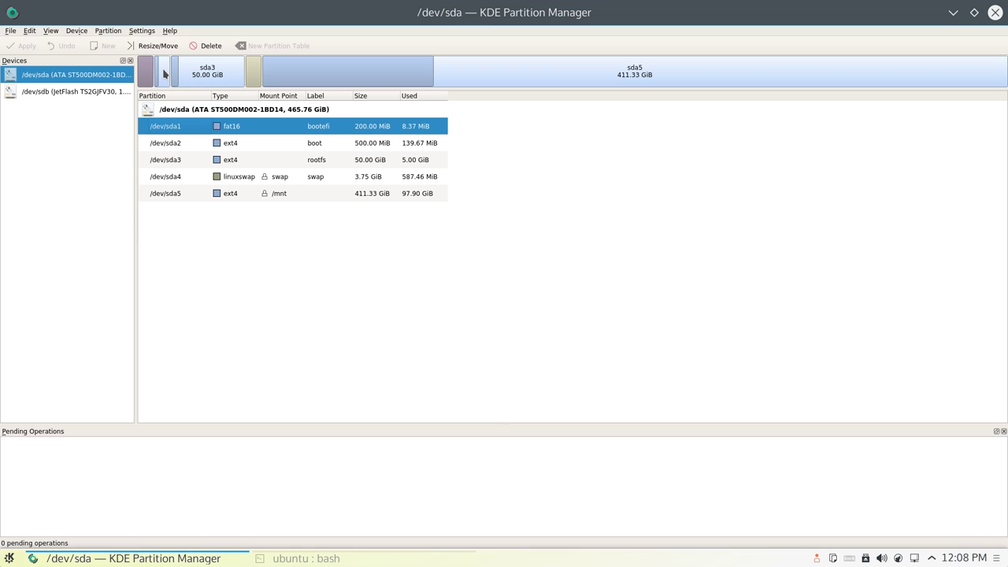
click(164, 73)
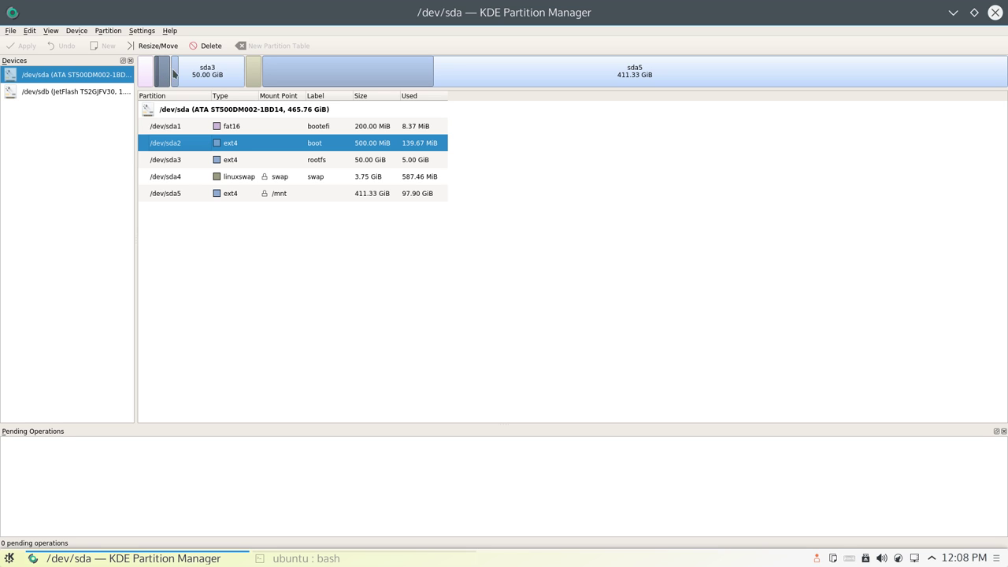
click(183, 75)
click(274, 76)
click(257, 76)
click(513, 63)
Step: View the partition information of the JetFlash device /dev/sdb and close KDE Partition Manager
click(95, 94)
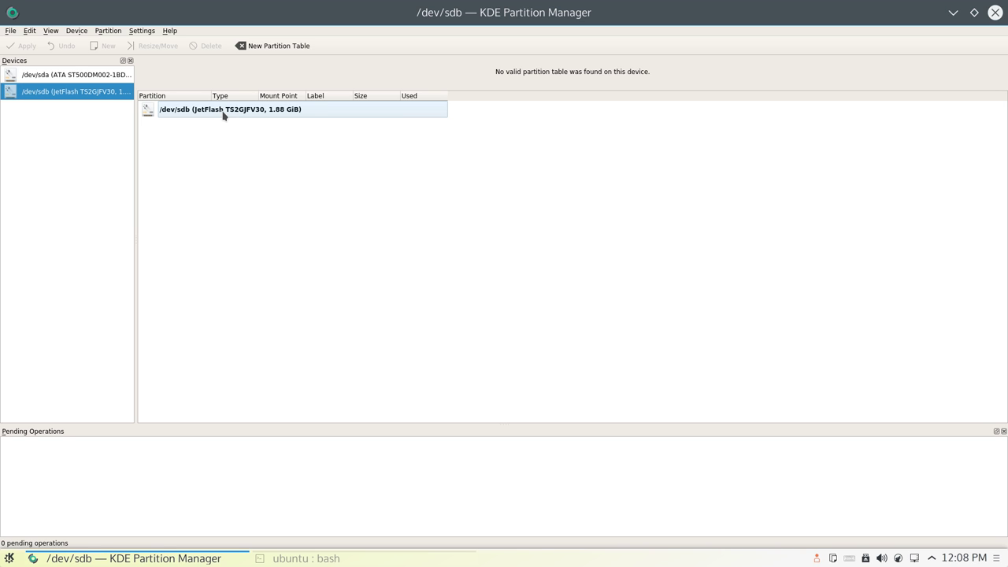
click(996, 13)
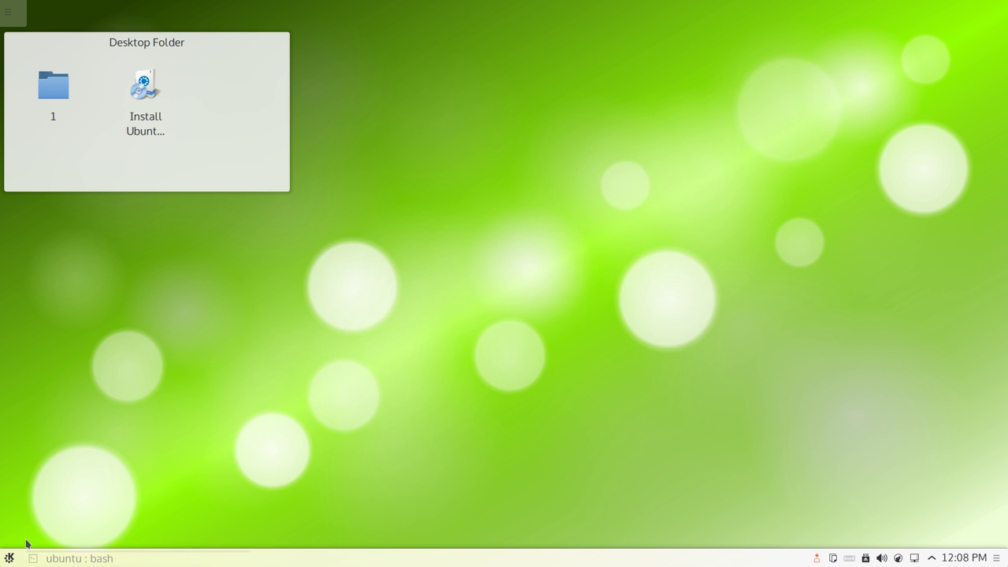
Step: Look through the System applications in the application launcher and start the first application in the Utilities category
click(9, 557)
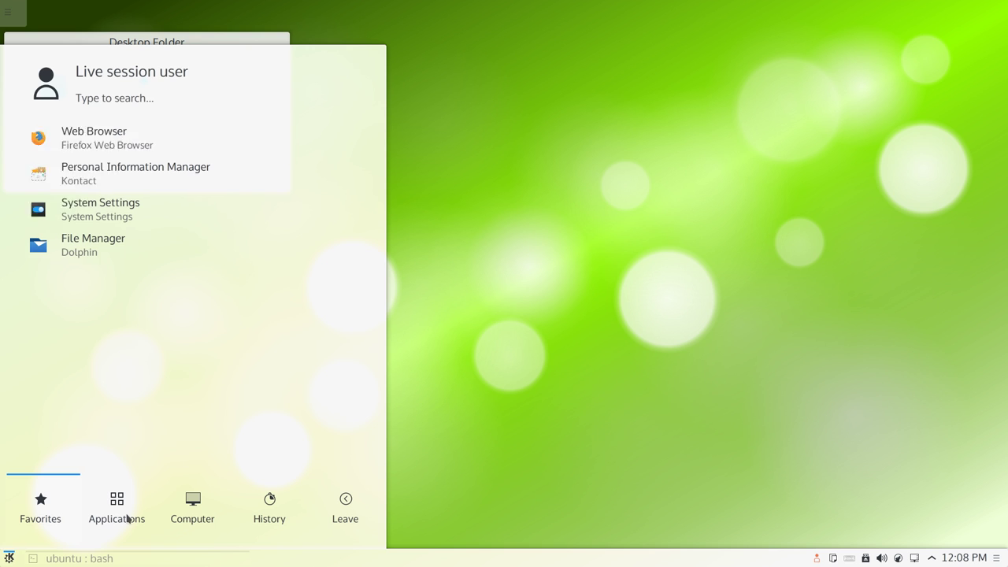
mouse_move(130, 517)
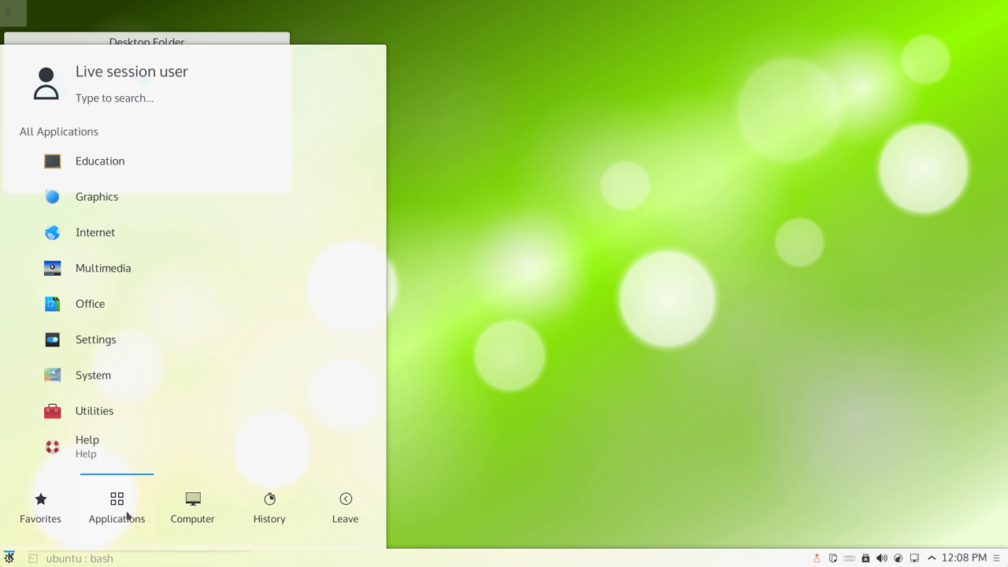
click(138, 365)
scroll(138, 356, down, 3)
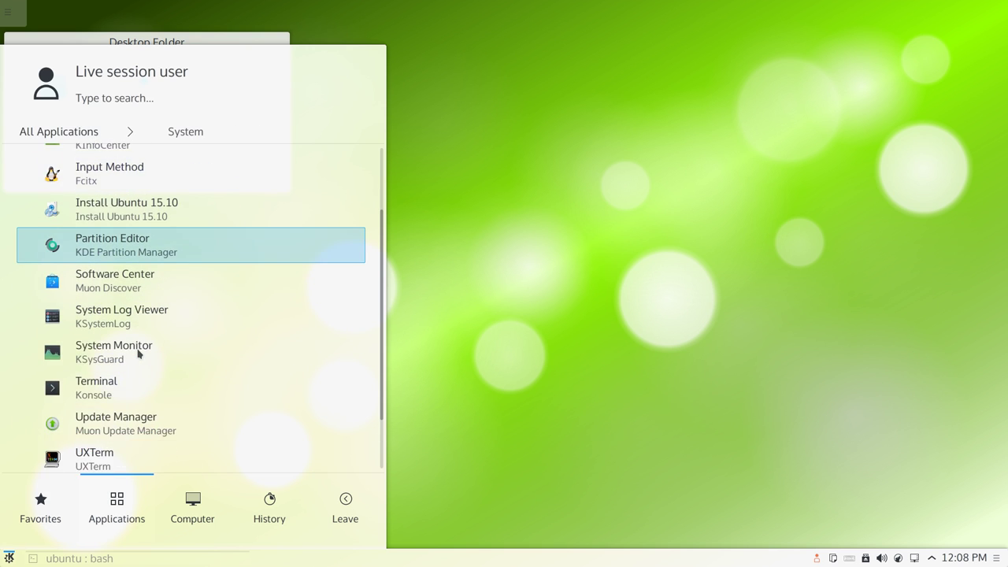
scroll(138, 354, down, 2)
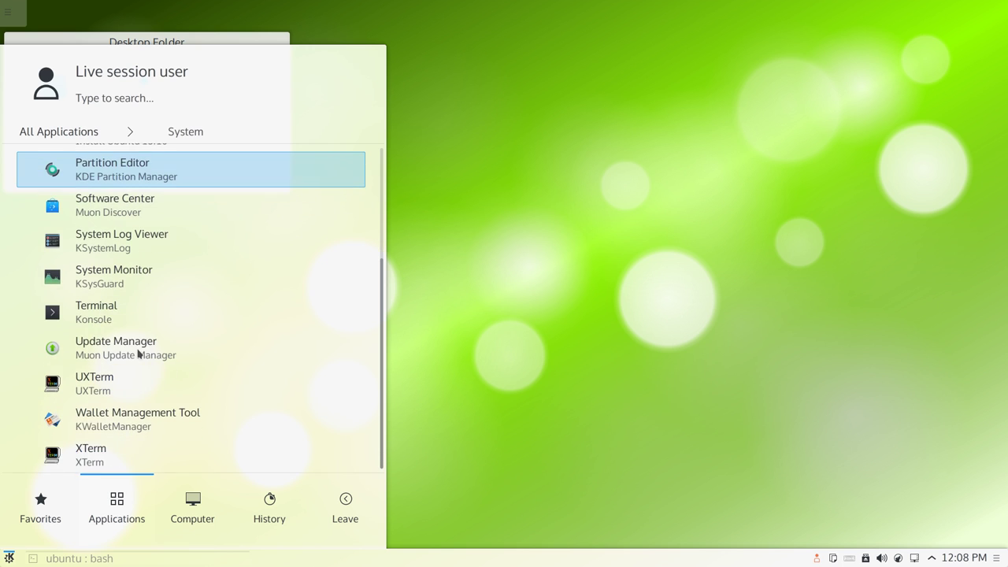
click(75, 131)
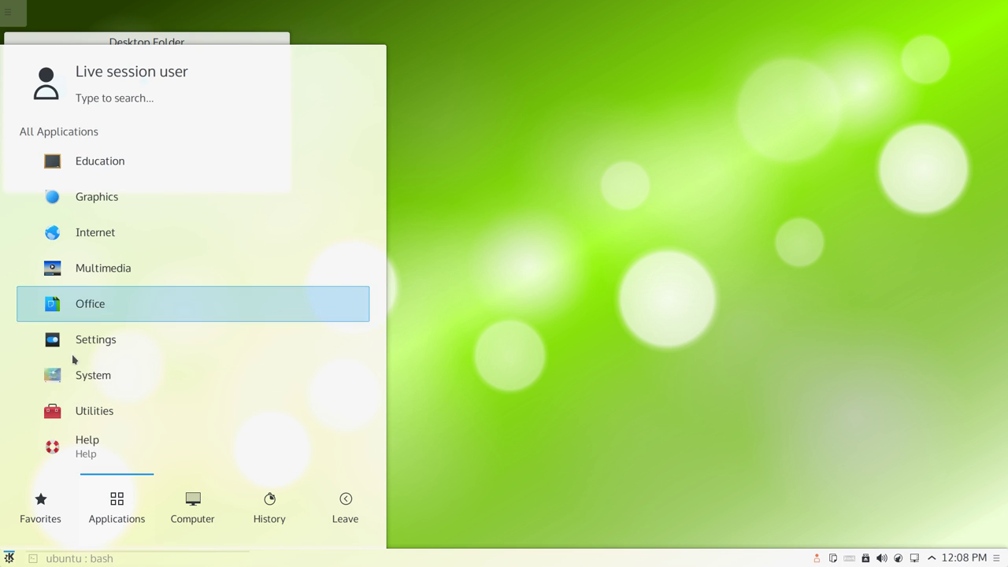
click(96, 425)
click(147, 174)
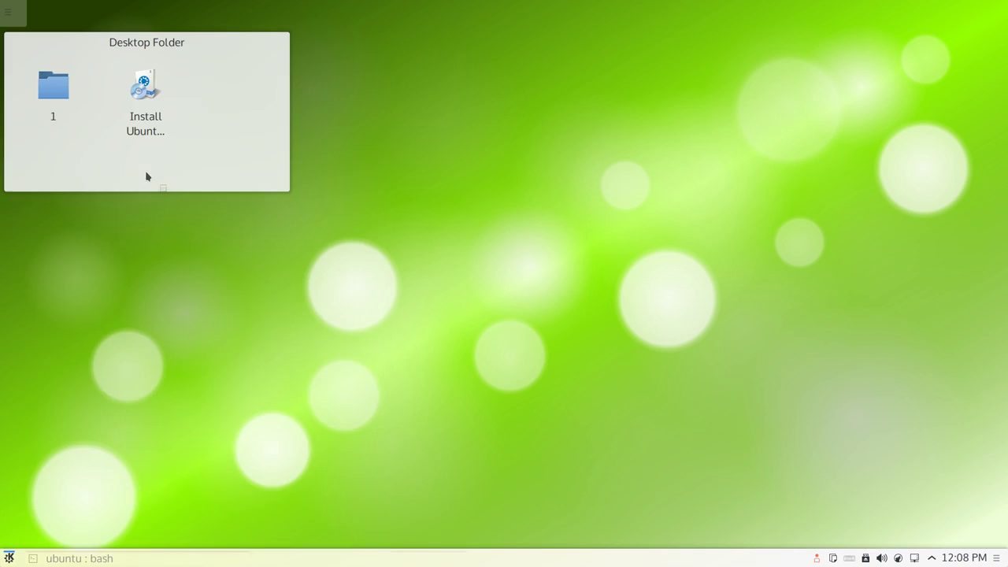